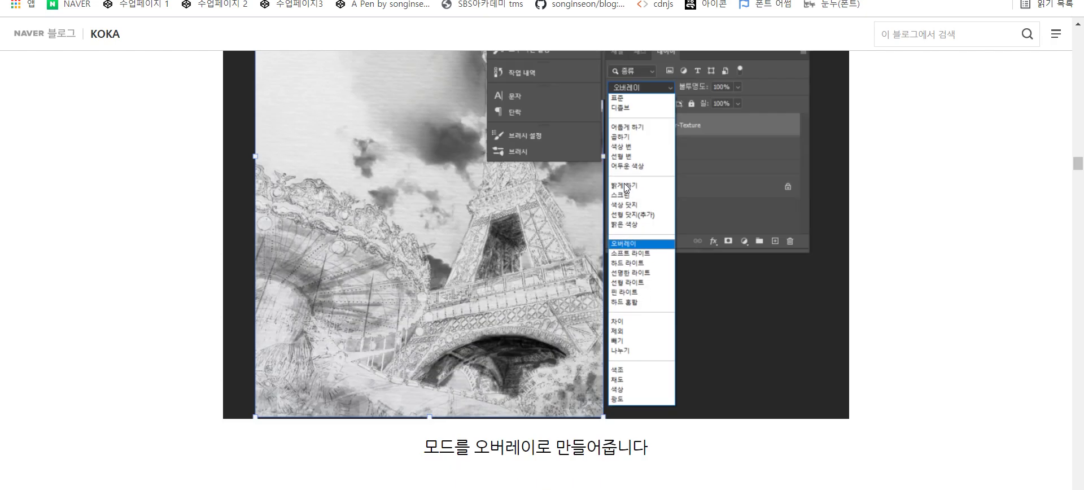
- Read the blog tutorial's sections on the overlay paper texture, converting the background to a smart object and the Filter Gallery
scroll(624, 187, "down", 10)
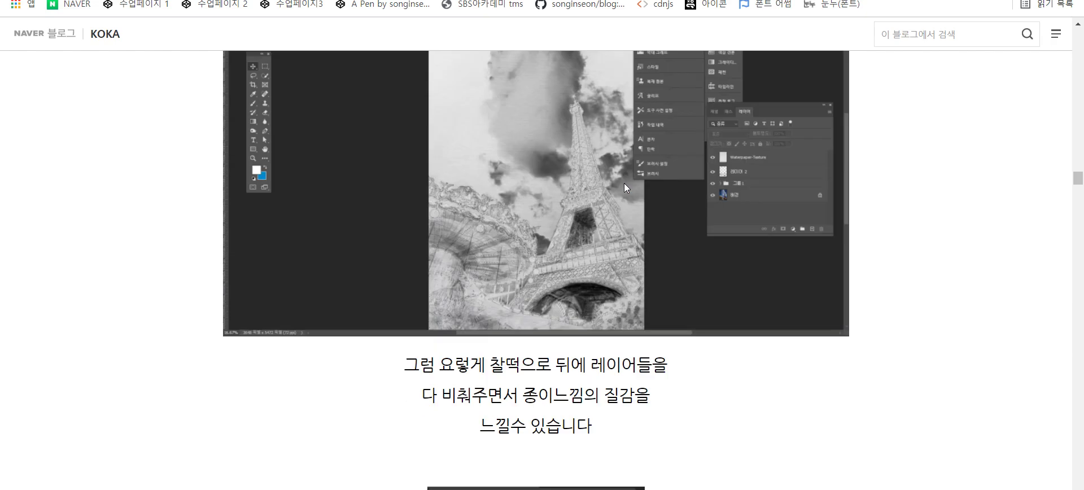
scroll(624, 183, "down", 7)
scroll(625, 187, "down", 6)
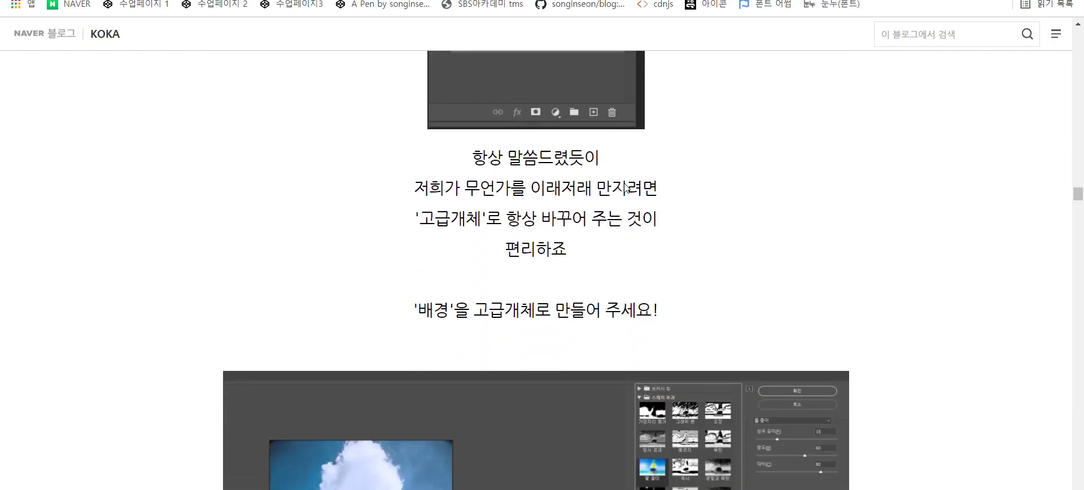
scroll(624, 187, "down", 1)
scroll(625, 187, "up", 2)
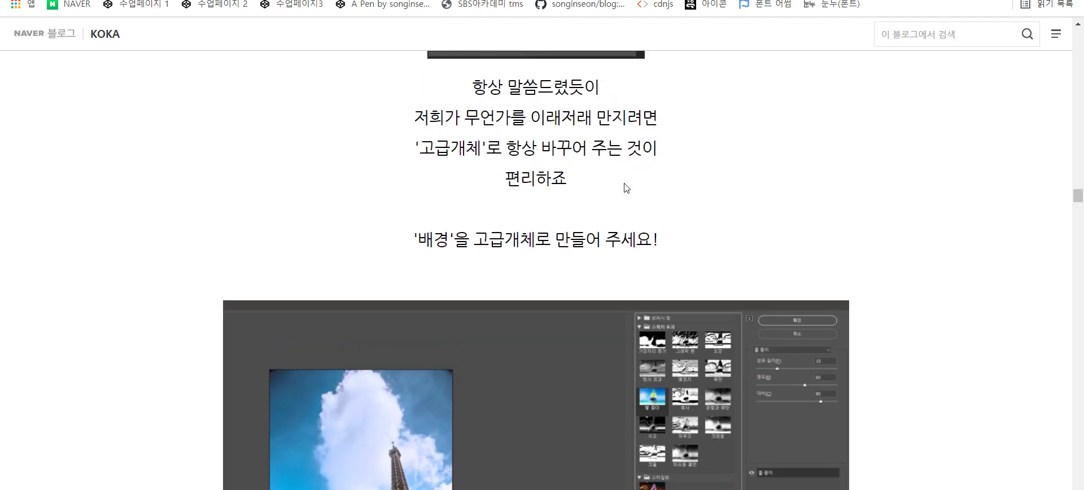
scroll(624, 183, "down", 5)
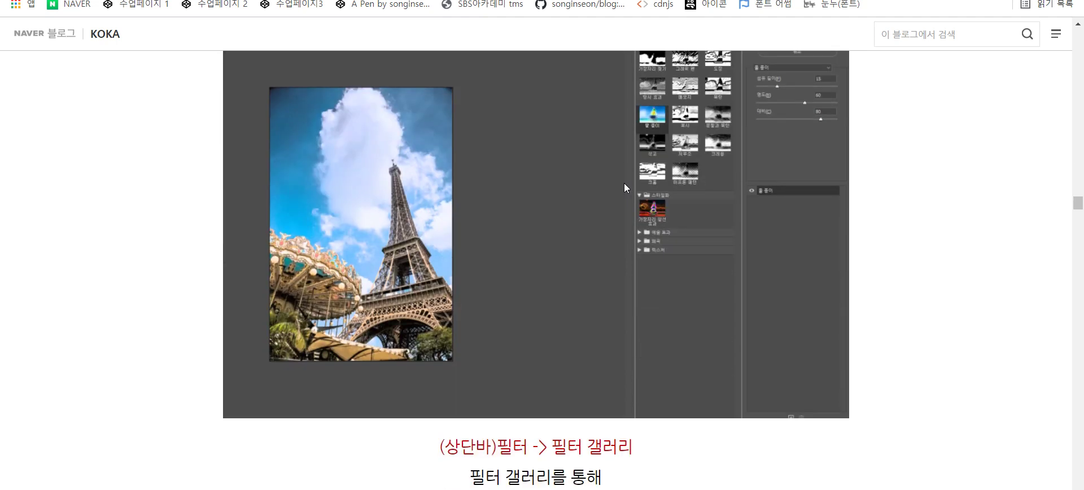
scroll(624, 184, "down", 4)
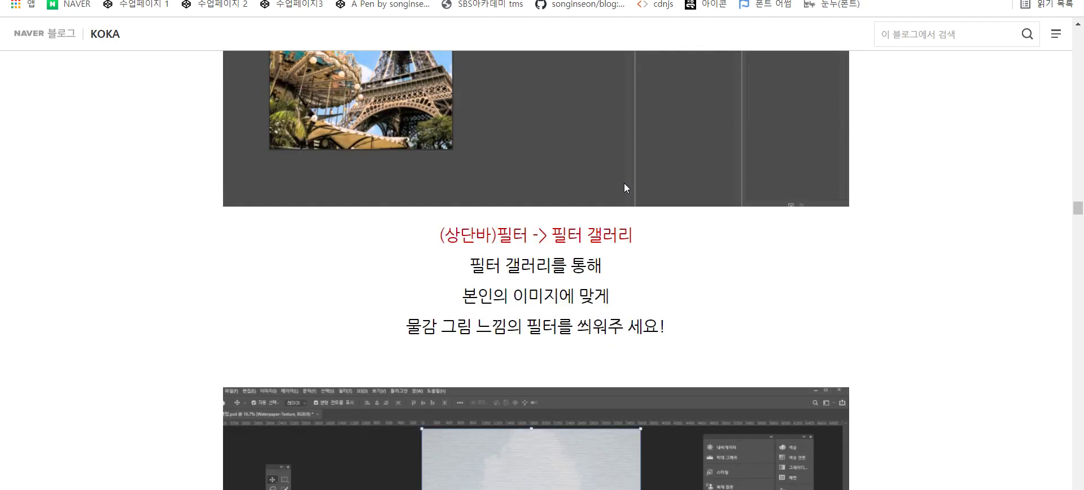
scroll(627, 204, "up", 6)
- Switch to Photoshop, clear the active selection and make Layer 1 copy 2 the current layer
key("alt+Tab")
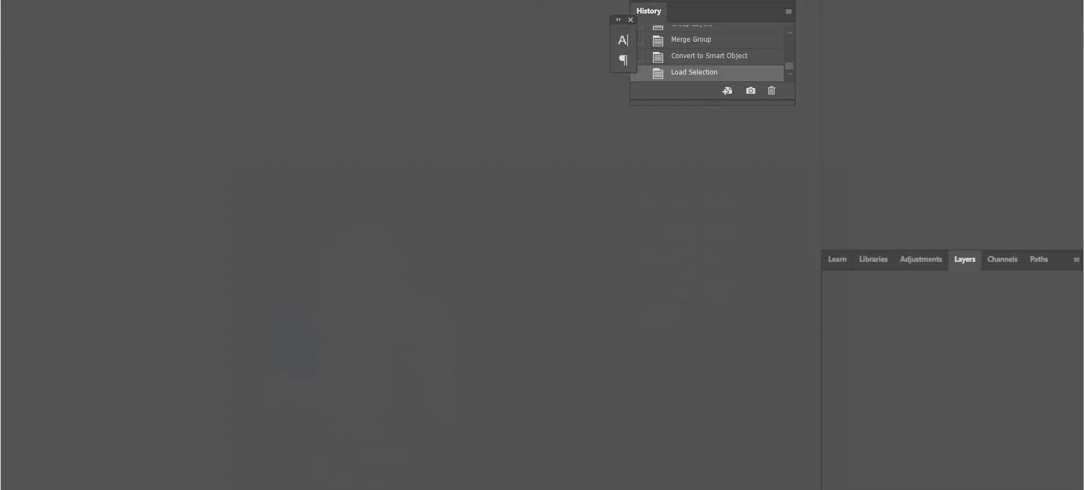
key("ctrl+d")
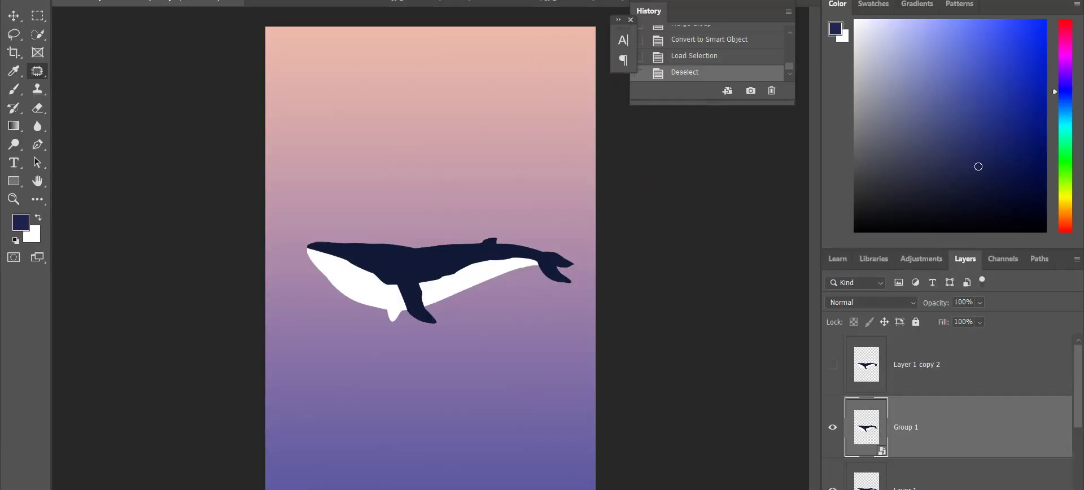
left_click(943, 387)
left_click(943, 426)
left_click(974, 381)
left_click(951, 428)
left_click_drag(953, 377, 705, 338)
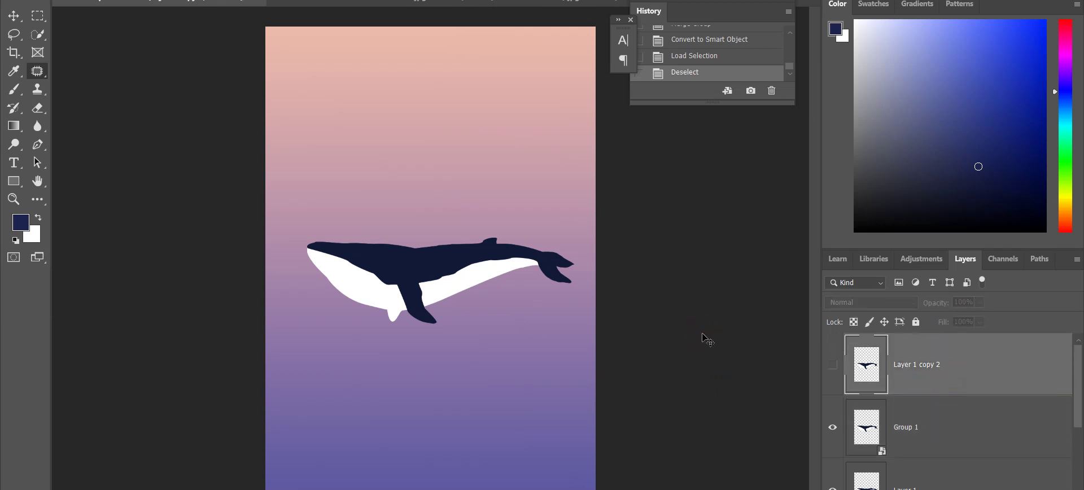
left_click(943, 441)
left_click(891, 350)
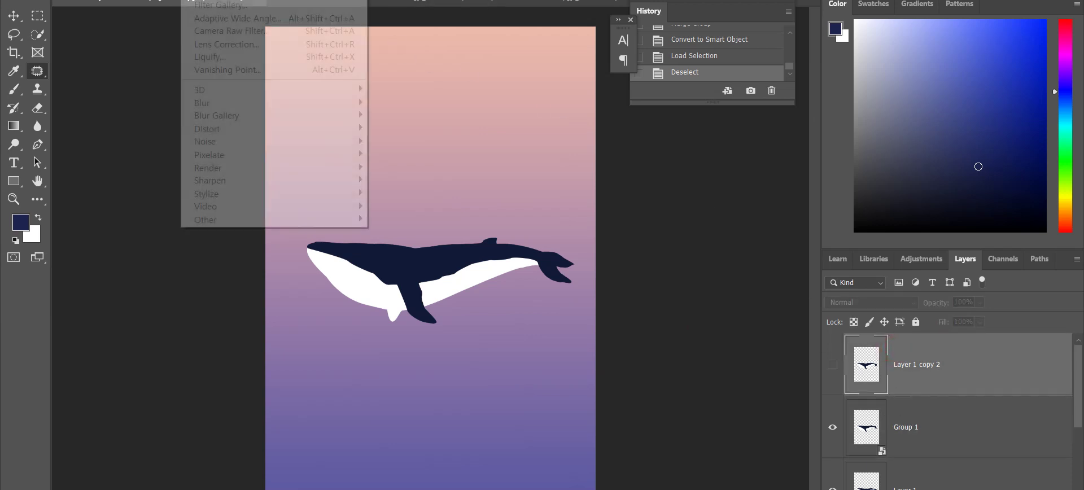
left_click(781, 362)
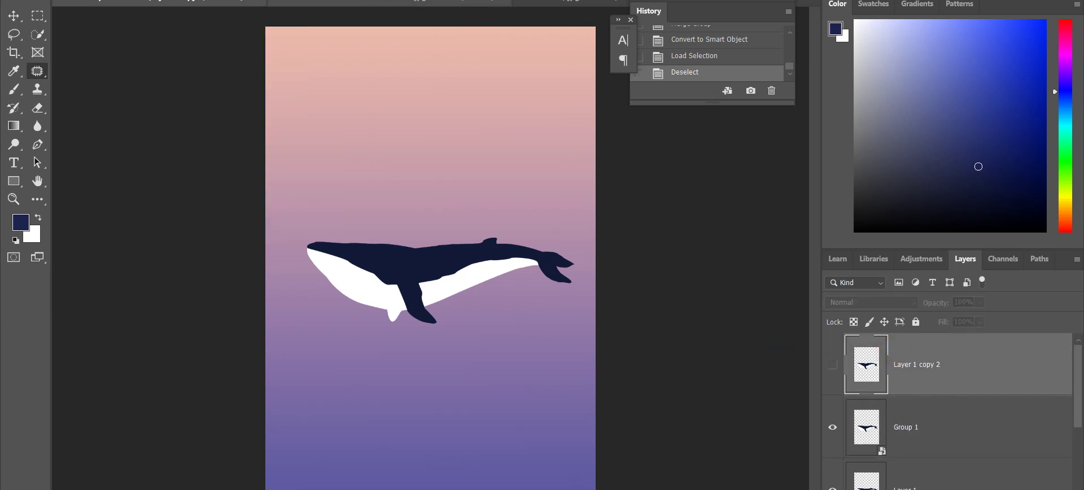
- View the watercolor whale picture and the 고래 festival poster, and return to the gradient whale artwork
left_click(389, 3)
left_click(220, 0)
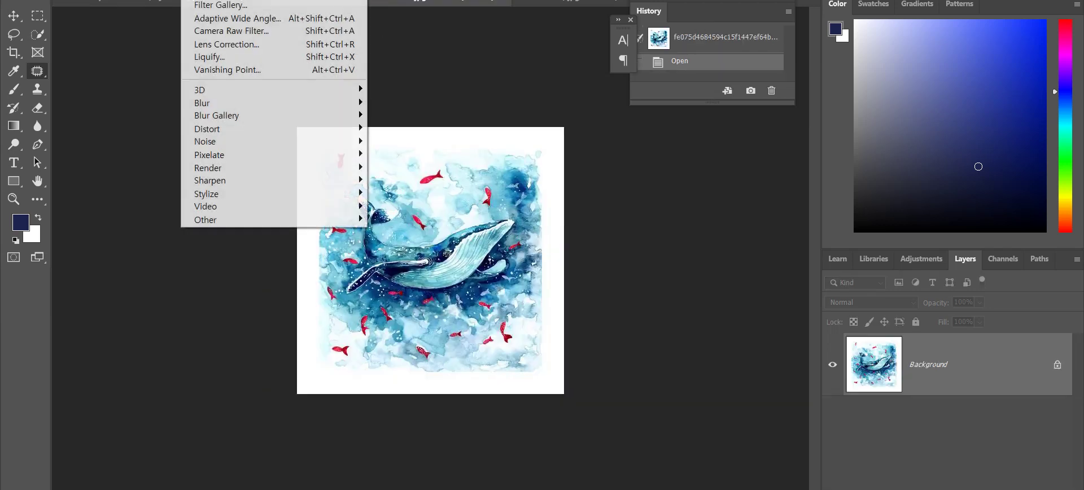
left_click(119, 2)
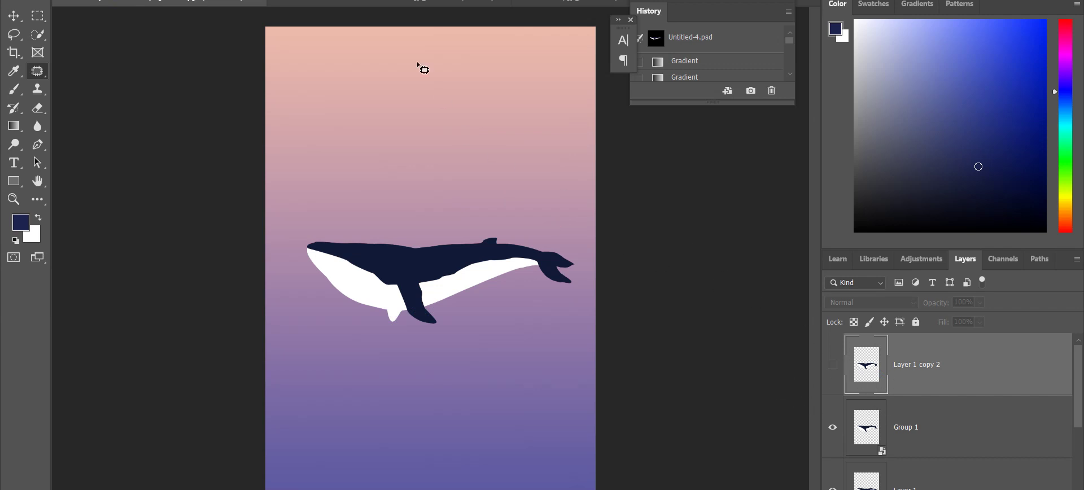
left_click(565, 3)
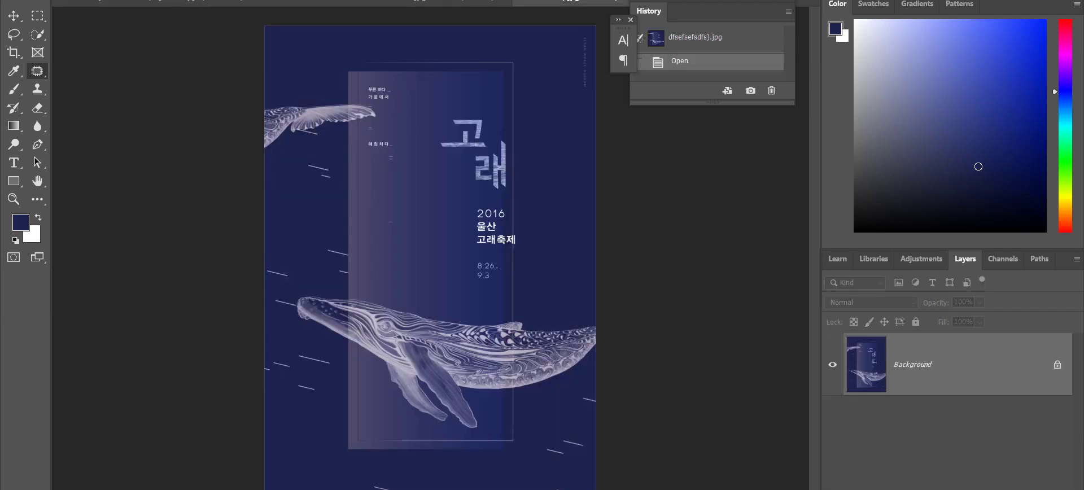
left_click(189, 1)
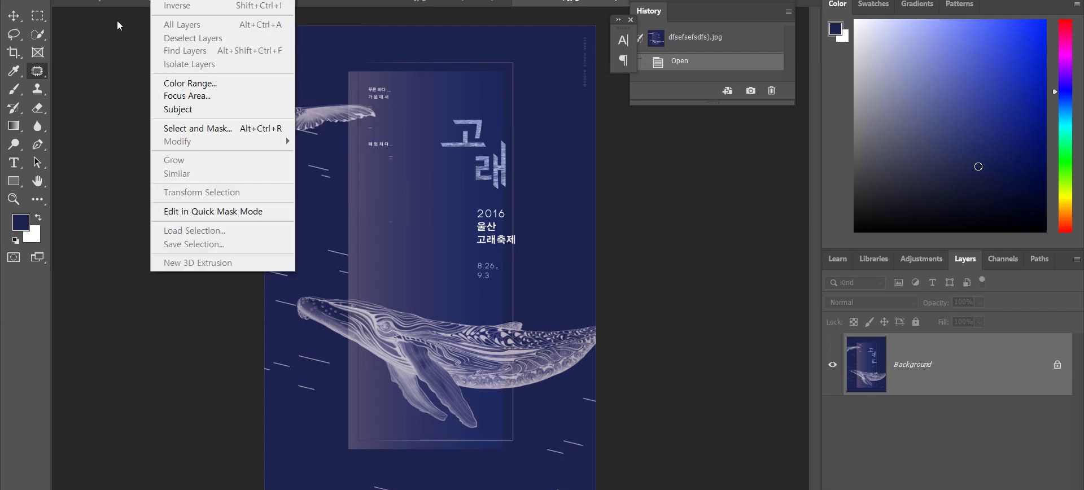
left_click(117, 3)
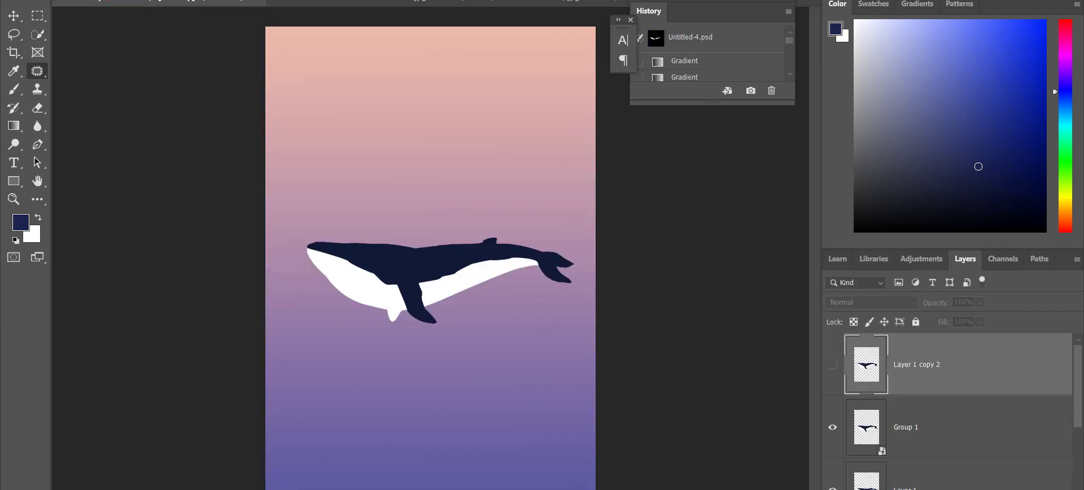
- Check which filters are available for the Background layer, and make Layer 1 the current layer
left_click(189, 1)
left_click(462, 297)
scroll(917, 432, "down", 4)
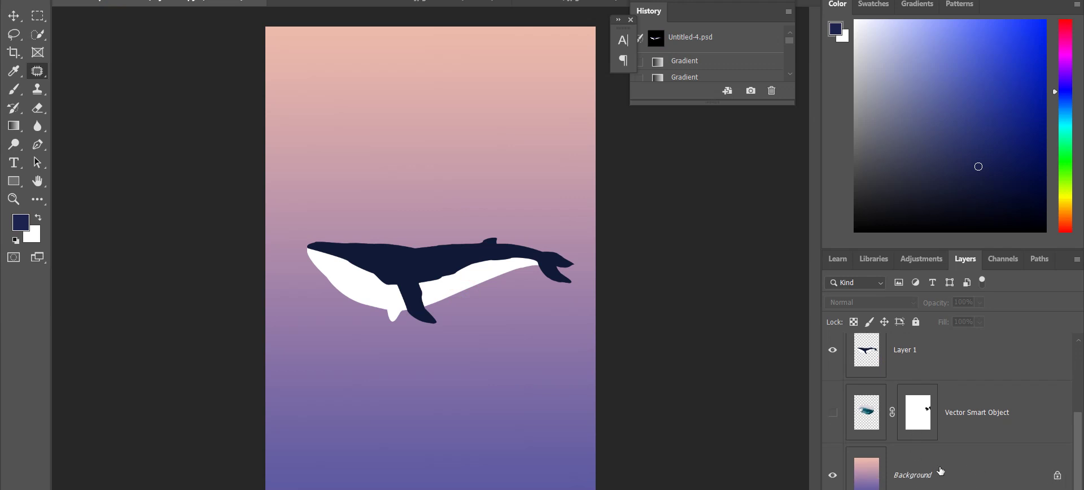
left_click(852, 470)
left_click(189, 1)
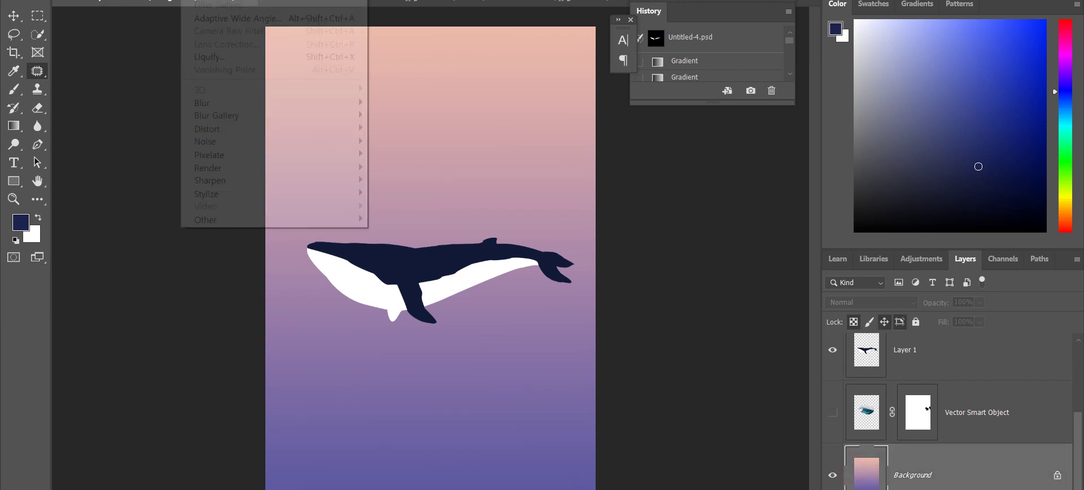
left_click(967, 375)
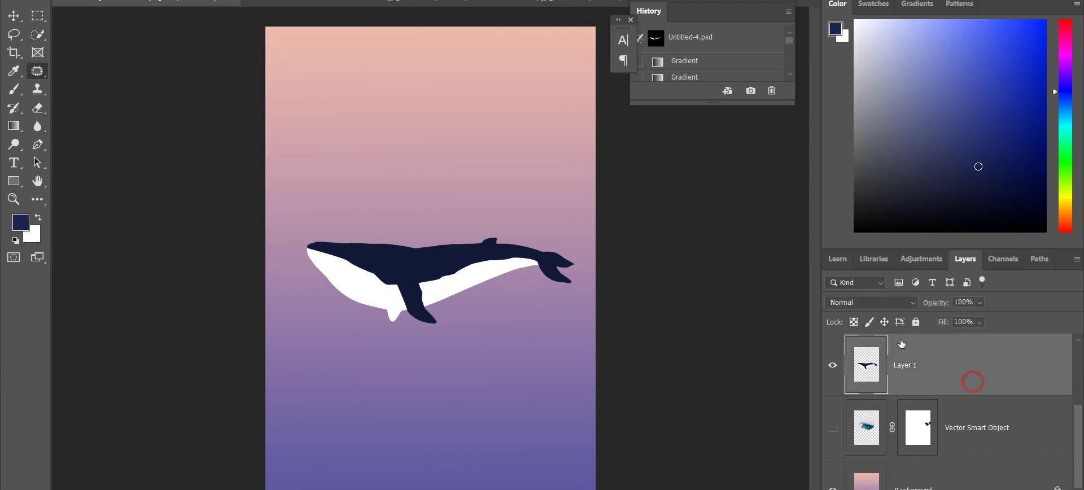
- Compare both reference whale images once more with the gradient whale document
key("ctrl+Tab")
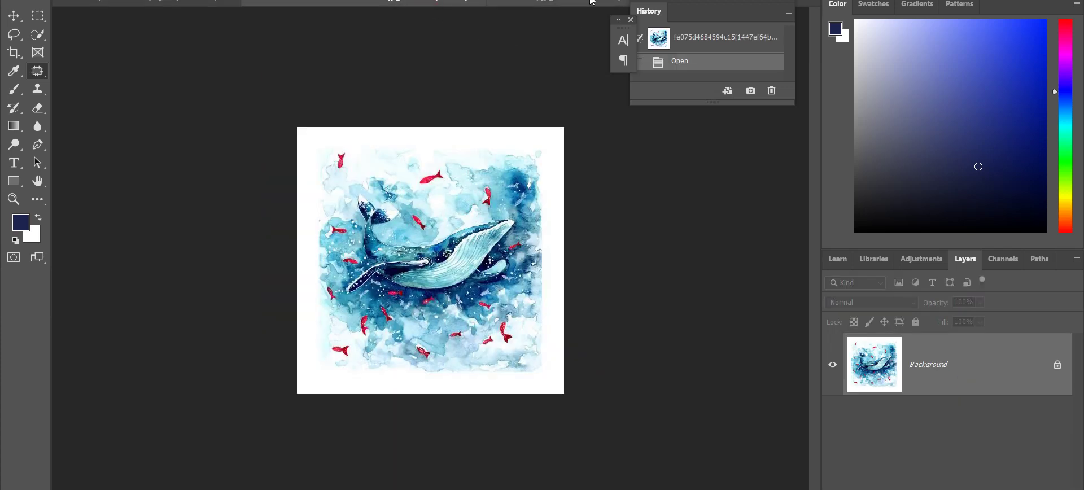
left_click(591, 2)
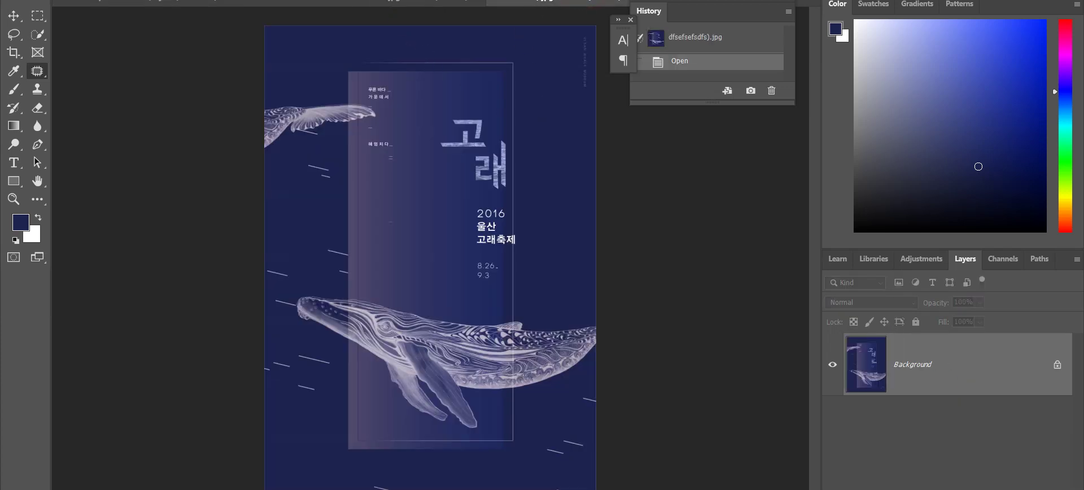
left_click(200, 5)
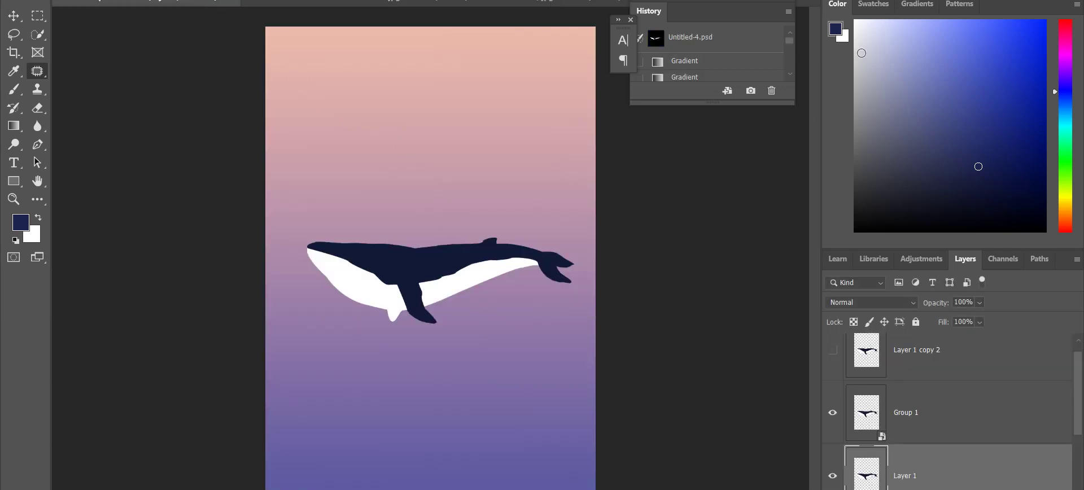
- Switch to the browser, go back to the search results and read the article "#12 수채화 효과 주는 방법 - 포토샵 실전 강좌"
key("alt+Tab")
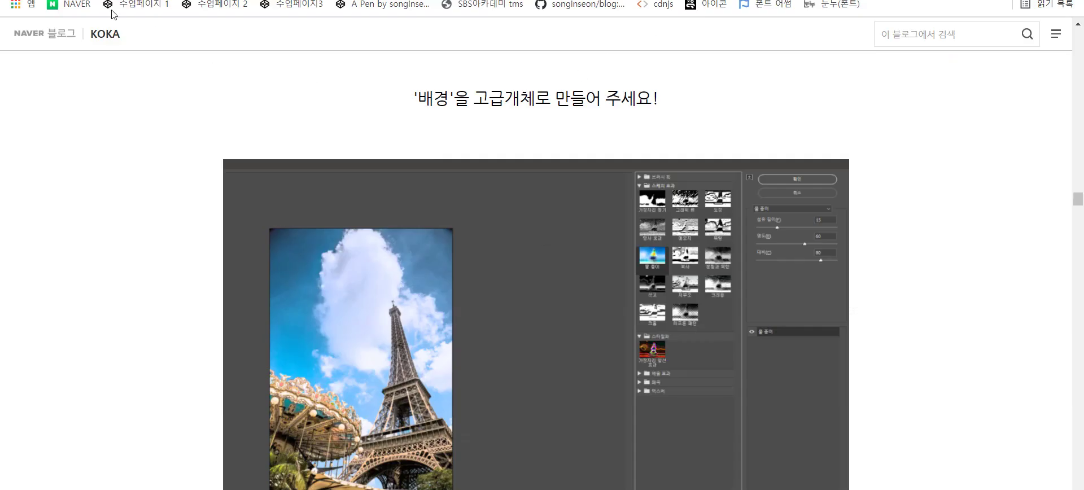
key("alt+Left")
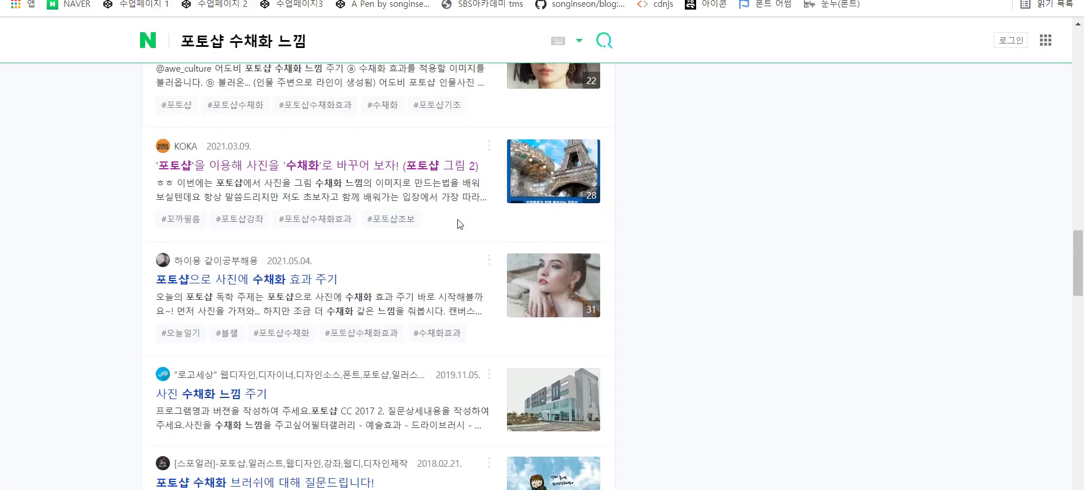
scroll(459, 224, "down", 4)
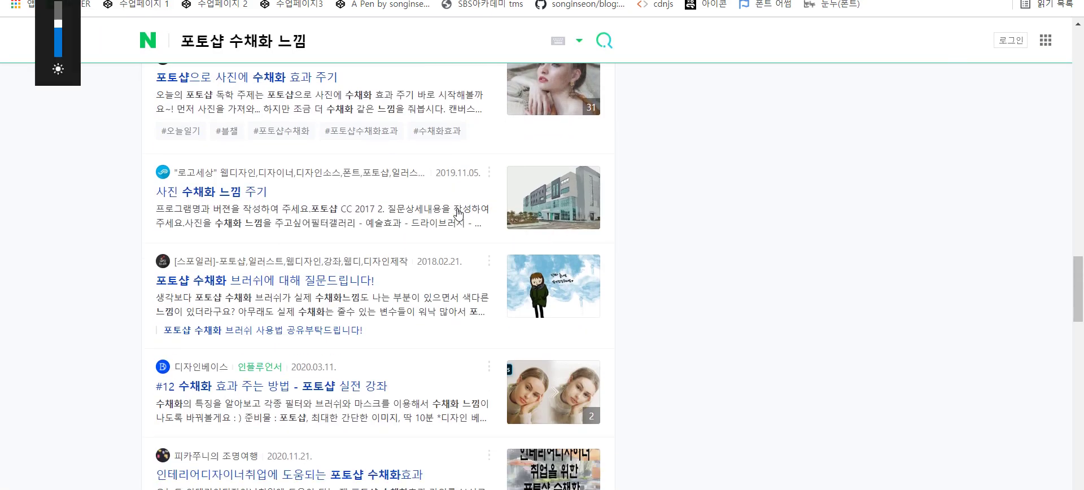
scroll(453, 218, "down", 3)
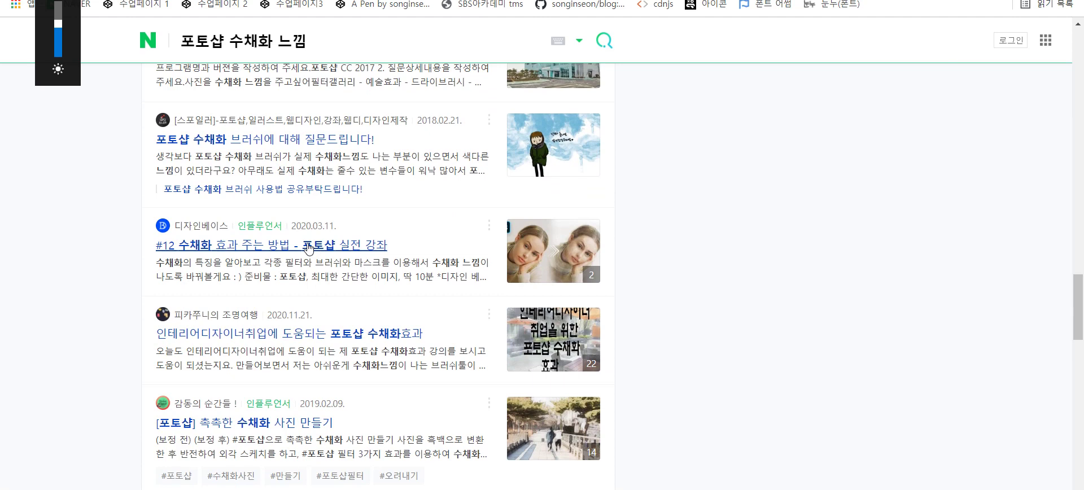
left_click(308, 246)
scroll(309, 243, "down", 9)
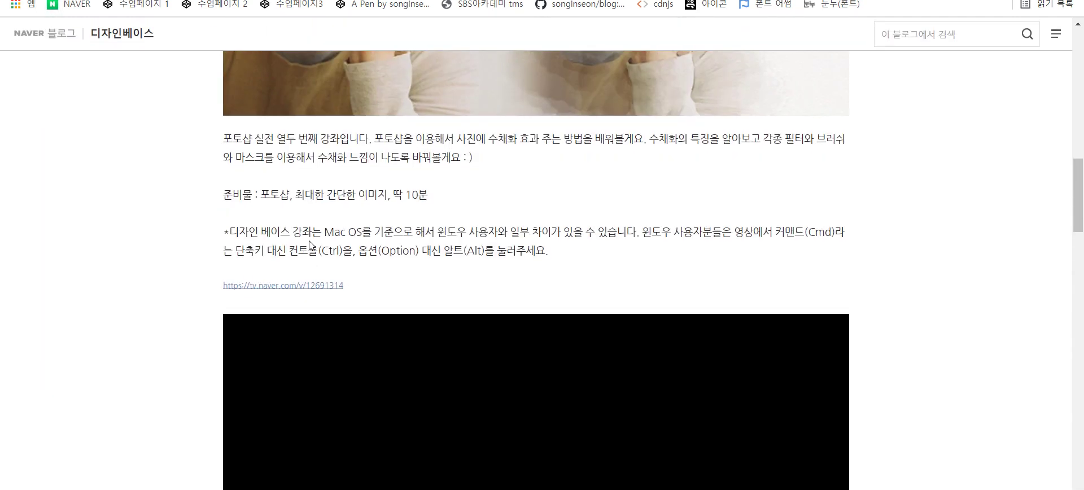
scroll(309, 243, "down", 15)
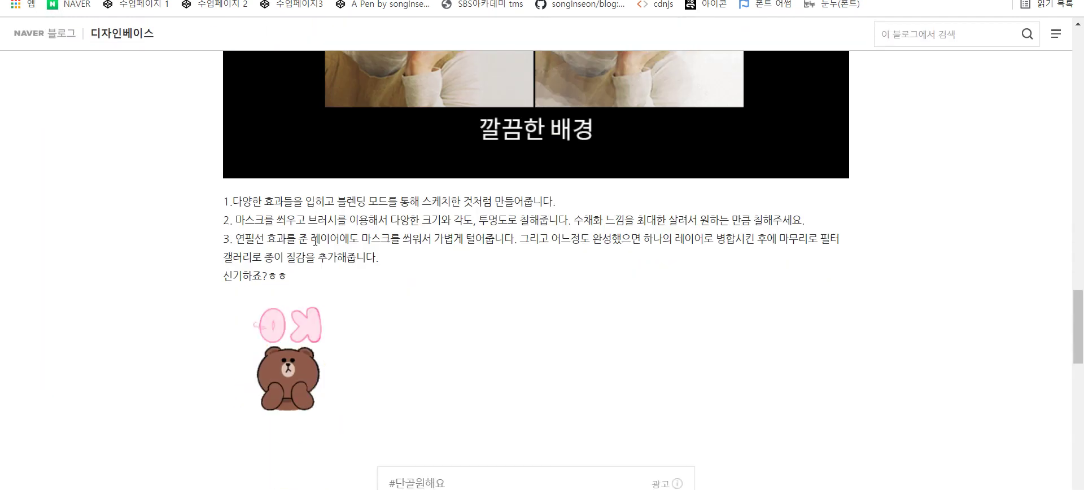
scroll(315, 240, "down", 5)
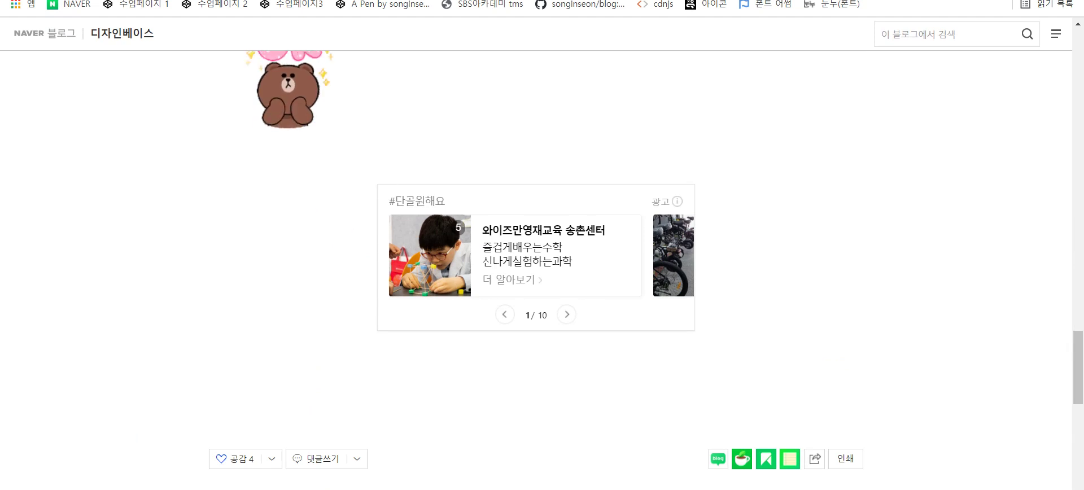
- Return to the search results and skim the article "인테리어디자이너취업에 도움되는 포토샵 수채화효과"
key("alt+Left")
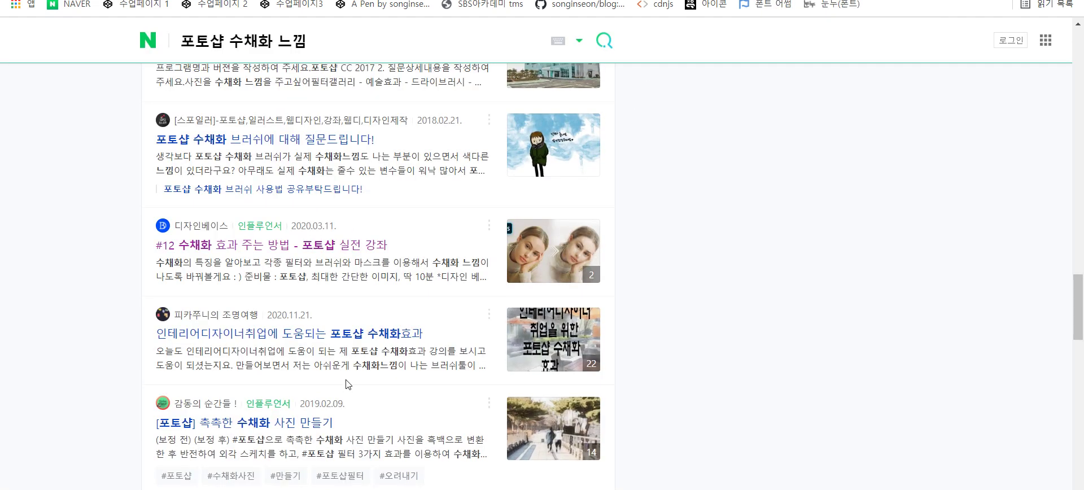
left_click(338, 333)
scroll(556, 300, "down", 4)
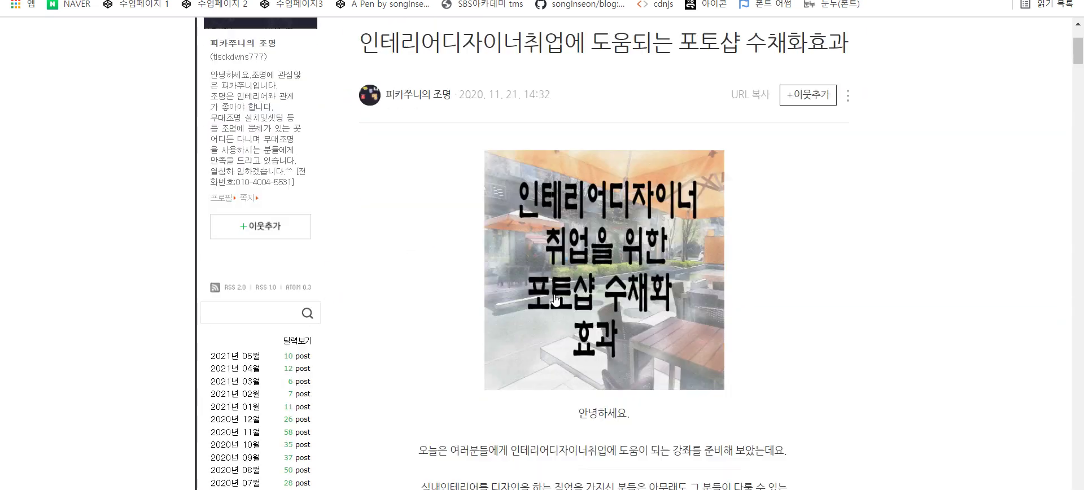
scroll(555, 299, "down", 6)
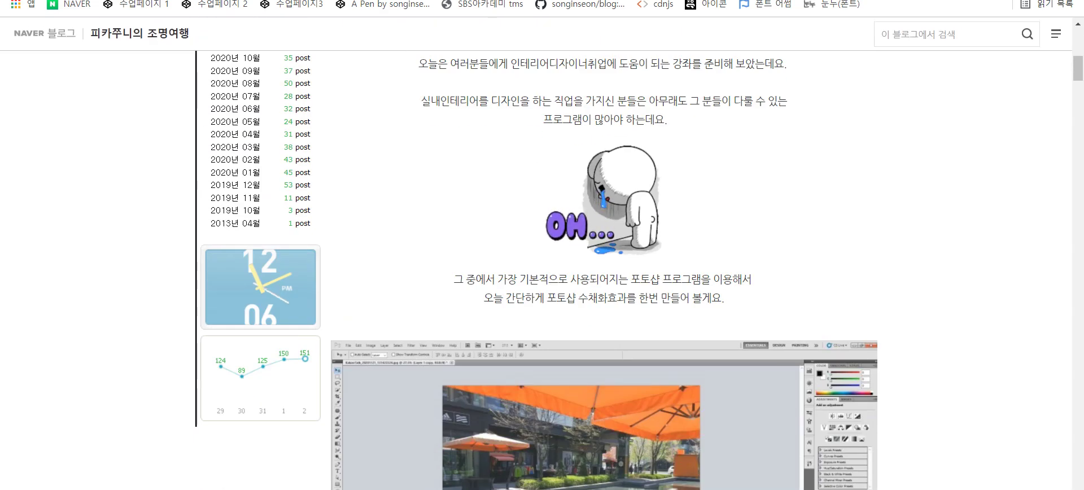
- Go back to the results and open the post "수채화 느낌을 내주는 포토샵브러쉬" to read its brush download information
key("alt+Left")
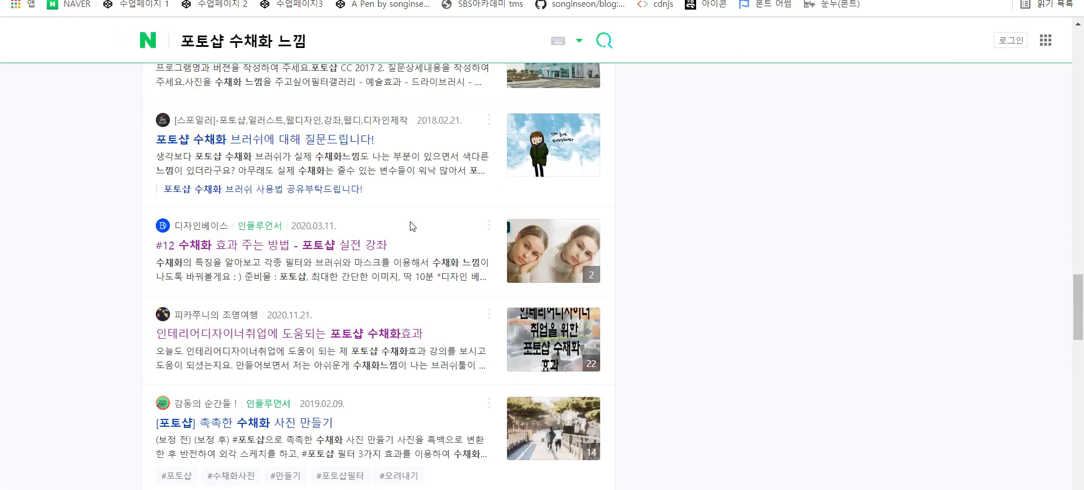
scroll(397, 313, "down", 3)
scroll(293, 320, "down", 2)
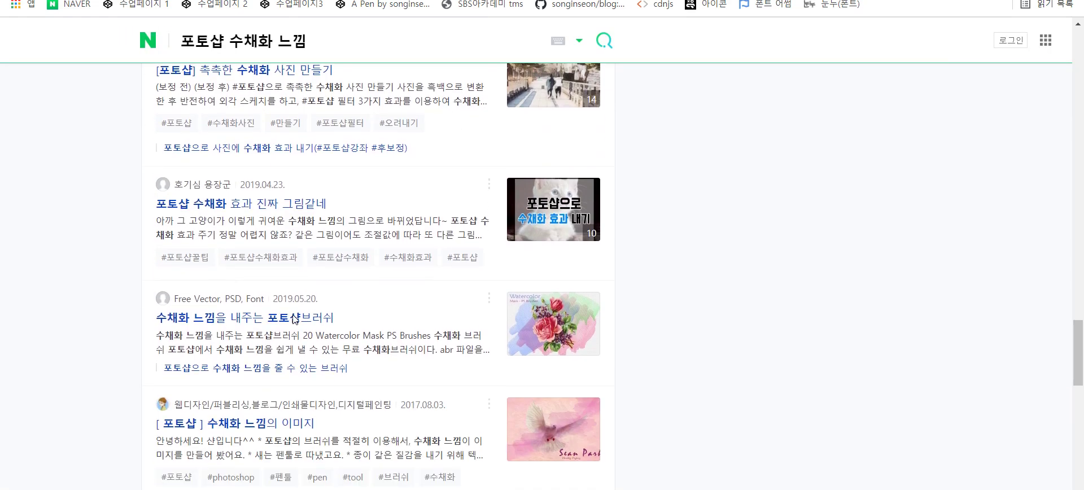
scroll(291, 311, "down", 2)
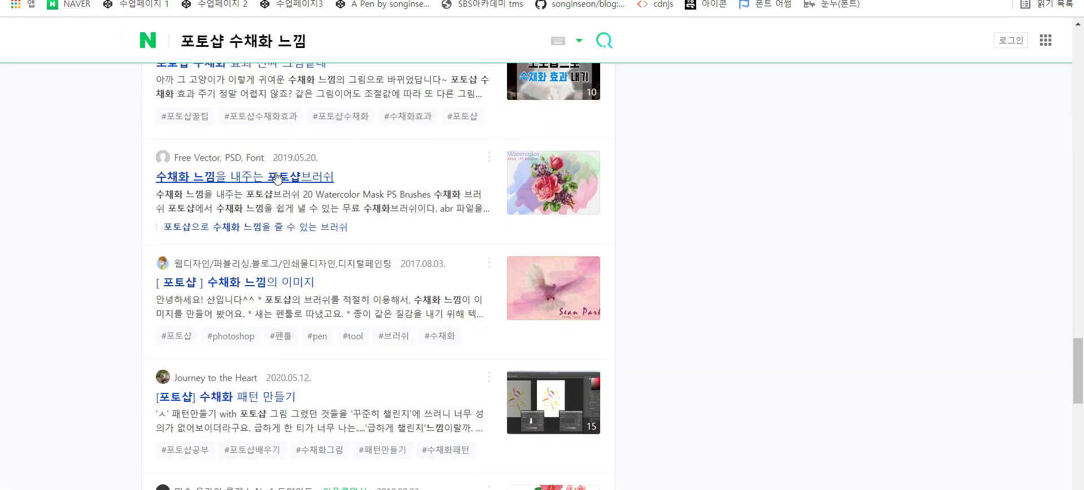
left_click(274, 176)
scroll(371, 324, "down", 6)
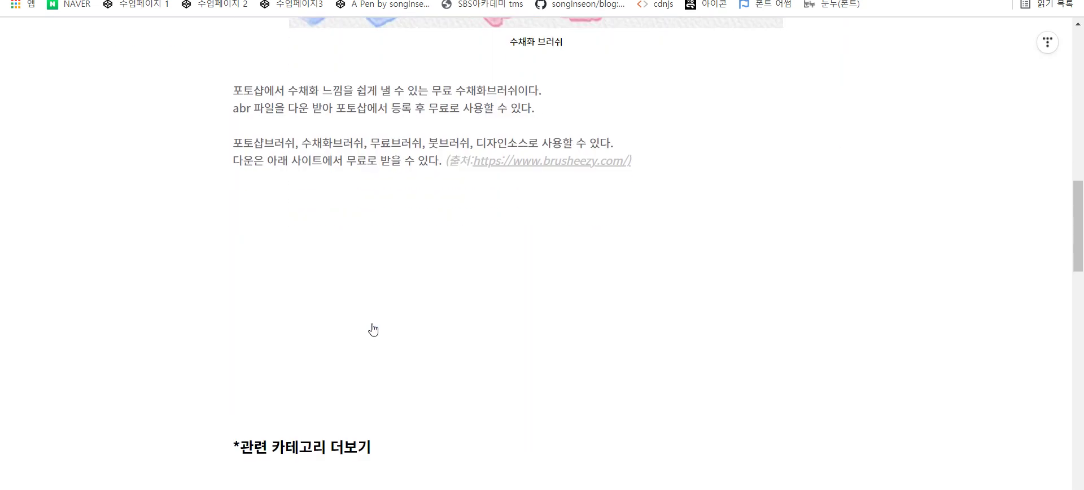
- Follow the post's brusheezy.com source link and download "20 Watercolor Mask PS Brushes Abr.Vol.10" for free
scroll(370, 330, "down", 5)
scroll(373, 325, "down", 15)
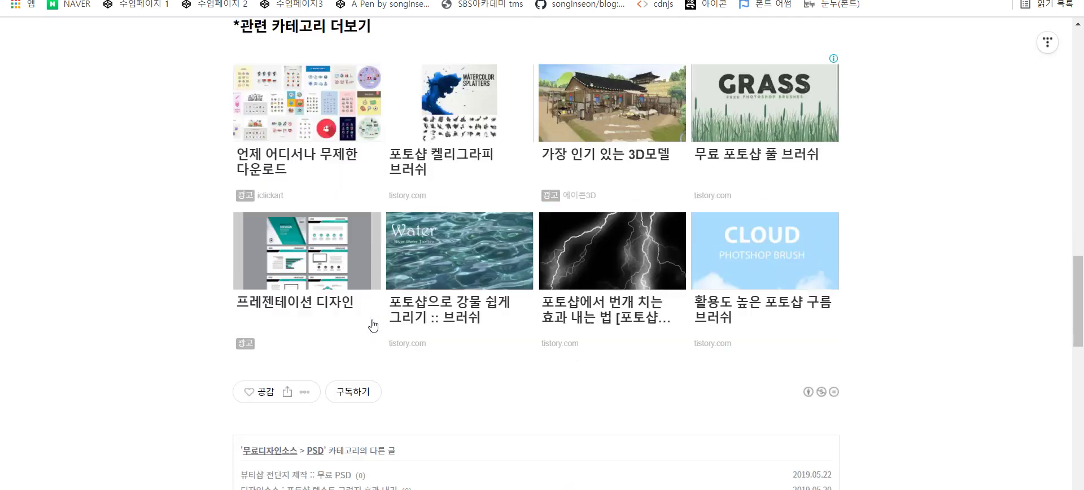
scroll(373, 326, "up", 18)
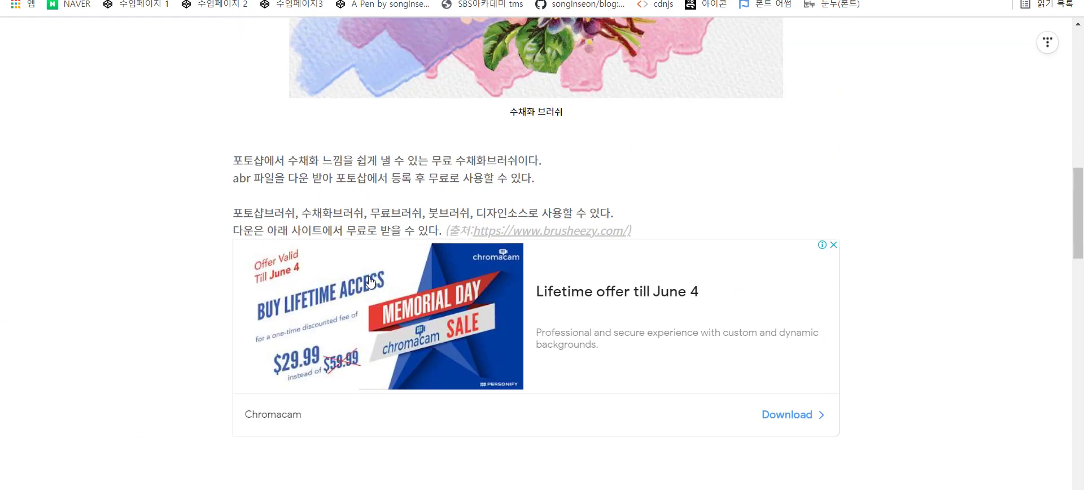
scroll(339, 281, "up", 4)
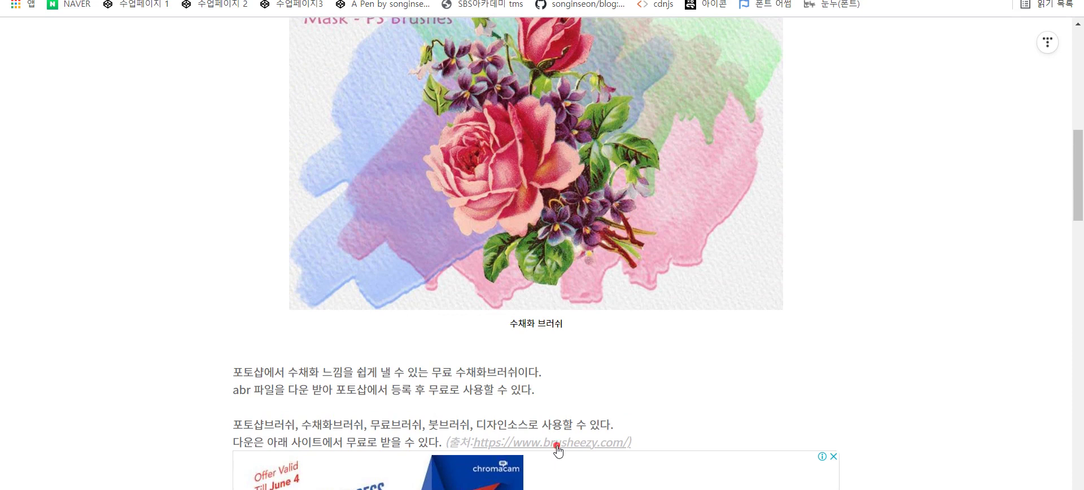
left_click(556, 445)
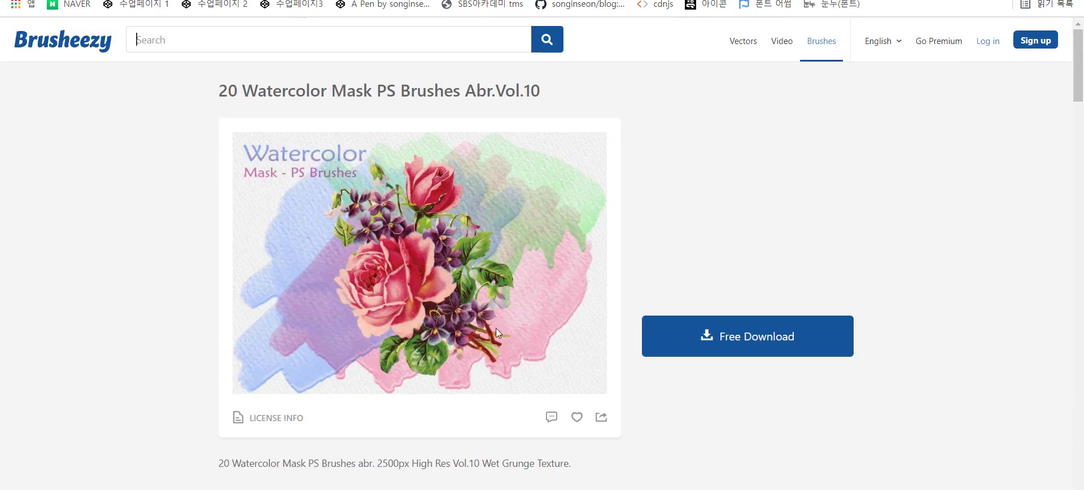
scroll(515, 338, "down", 1)
left_click(717, 270)
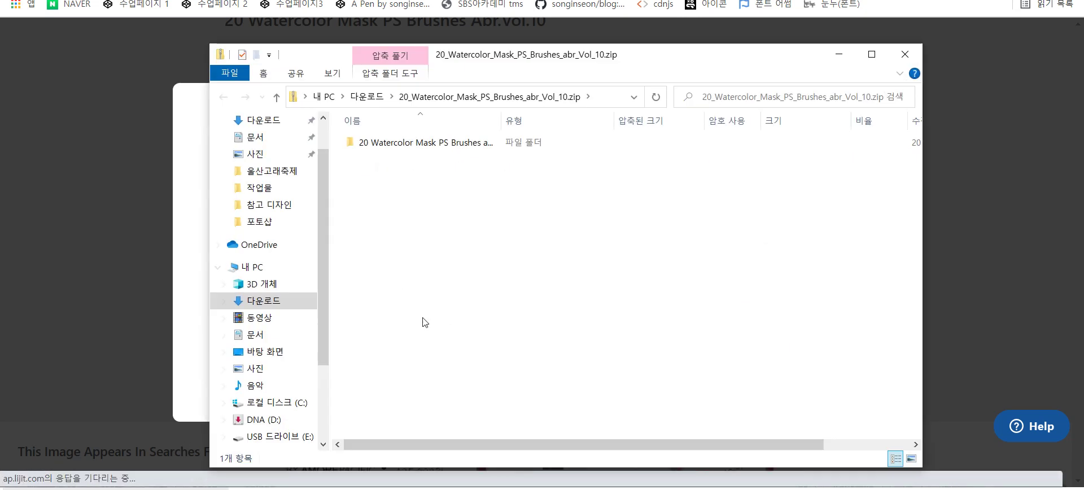
- Open the folder inside the downloaded archive and load 20 Watercolor Brushes.abr into Photoshop
double_click(429, 144)
left_click(430, 144)
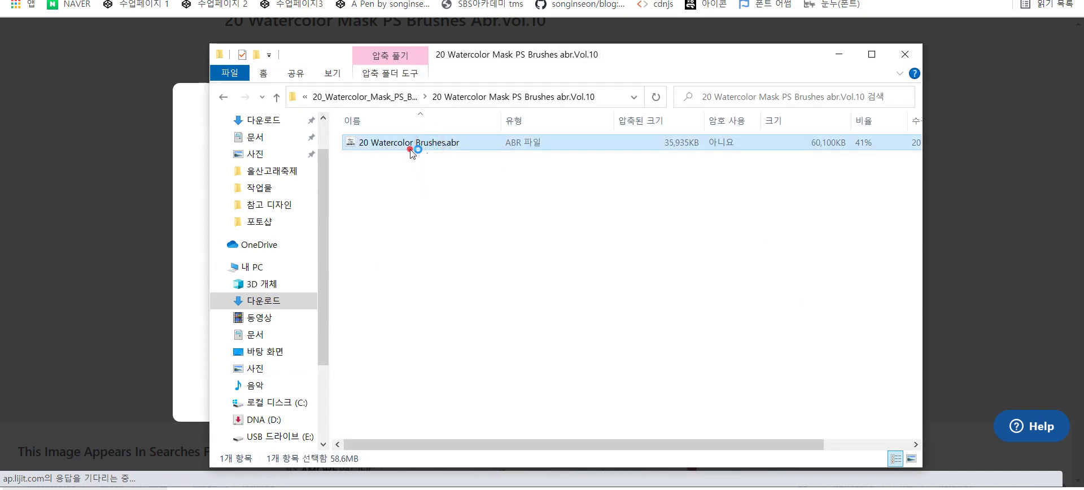
double_click(412, 145)
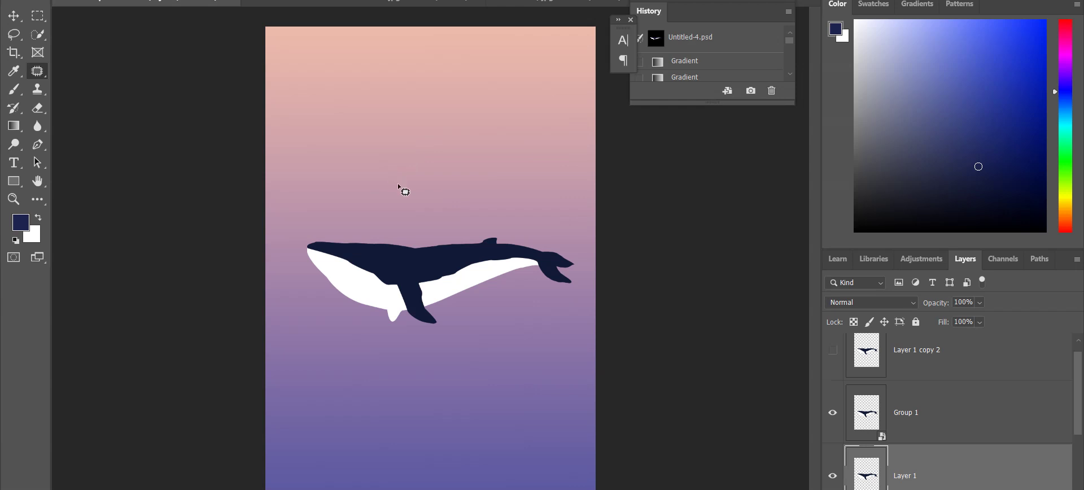
- Activate the Brush tool and choose the Watercolor 8 brush from the 20 Watercolor Brushes group
key("b")
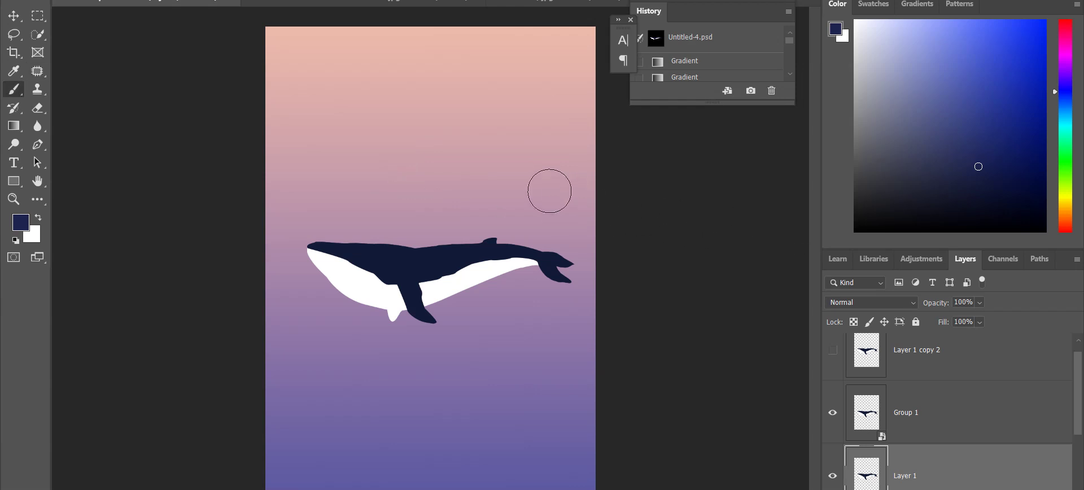
right_click(549, 189)
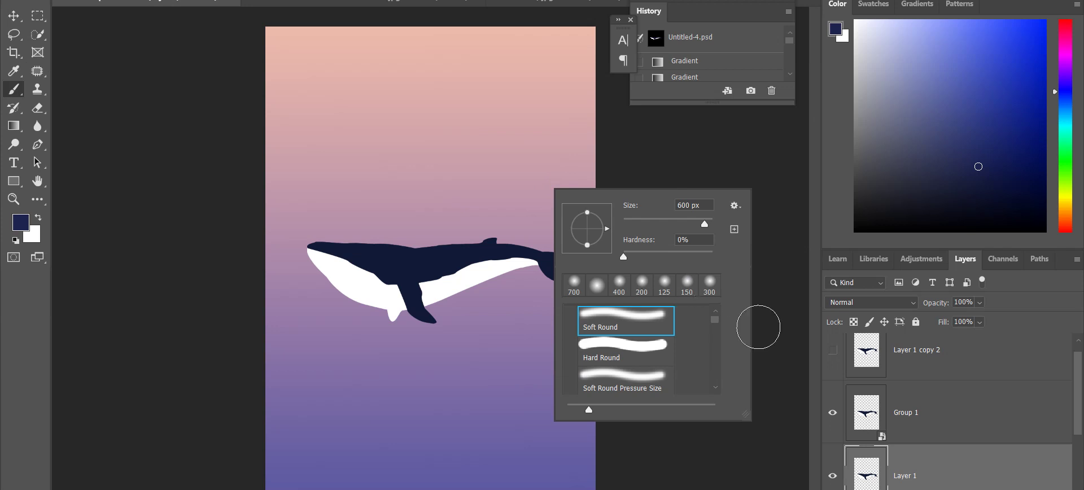
scroll(668, 344, "down", 4)
scroll(669, 350, "down", 10)
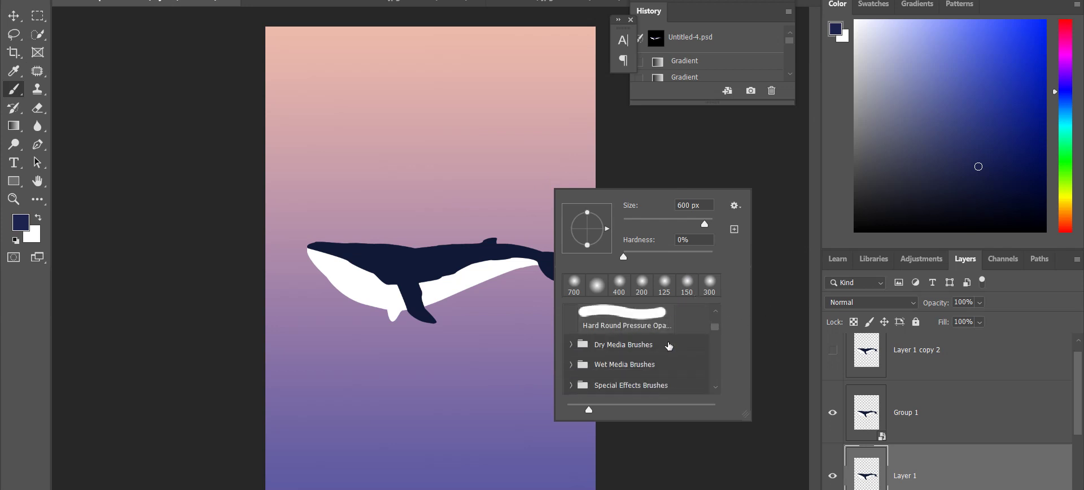
scroll(669, 369, "down", 10)
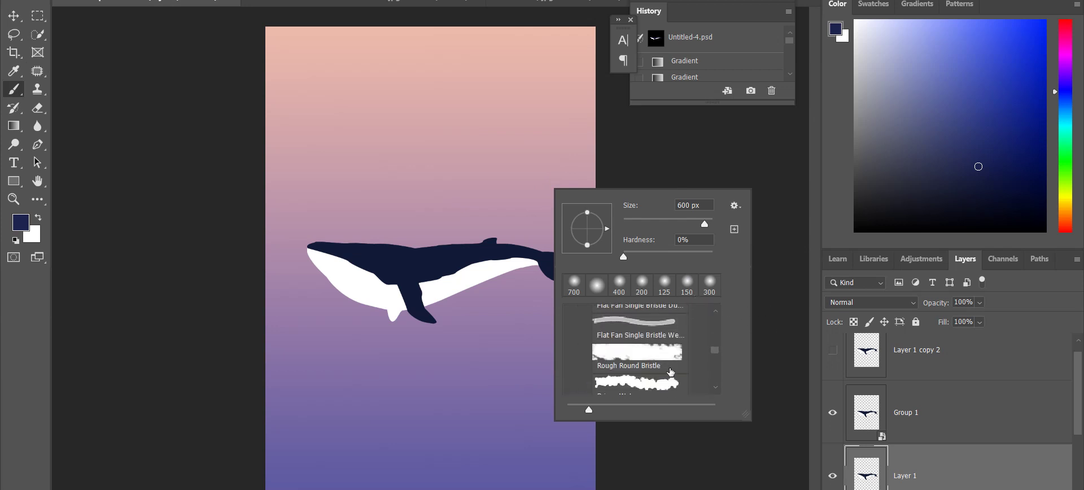
scroll(660, 373, "down", 10)
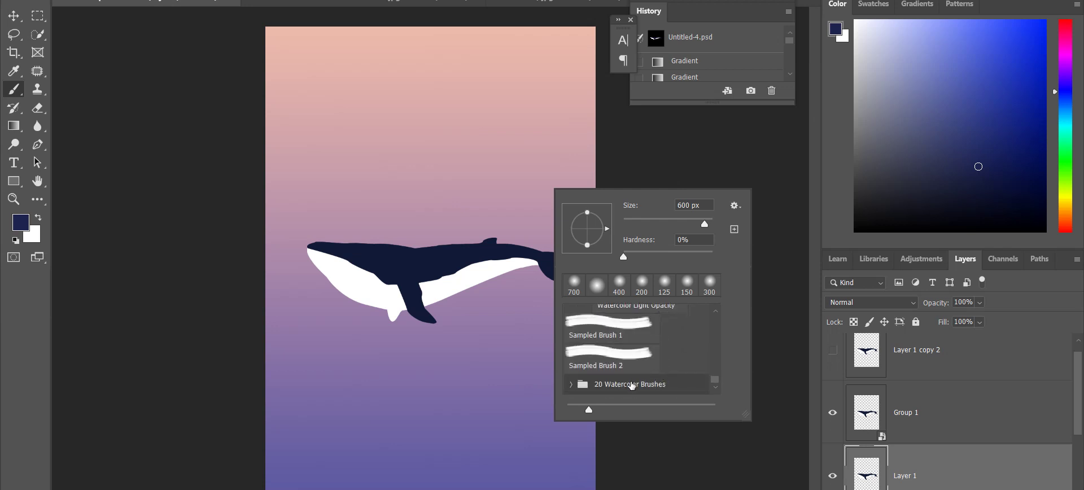
left_click(574, 385)
scroll(621, 367, "down", 3)
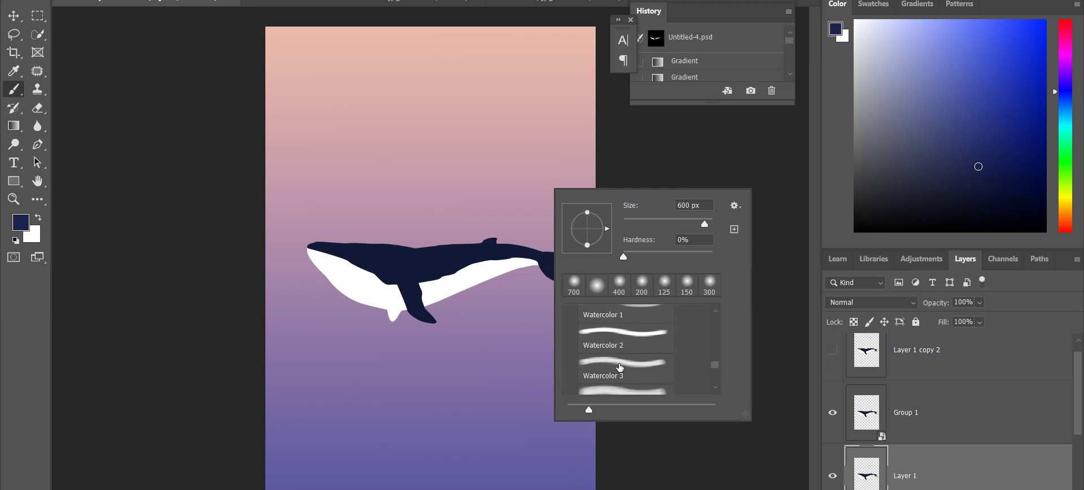
scroll(625, 367, "down", 13)
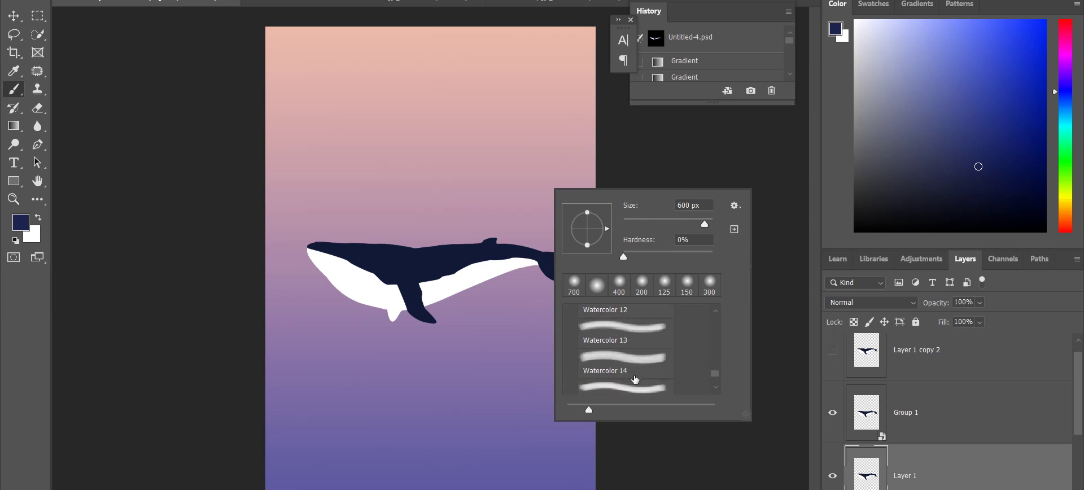
scroll(637, 377, "down", 2)
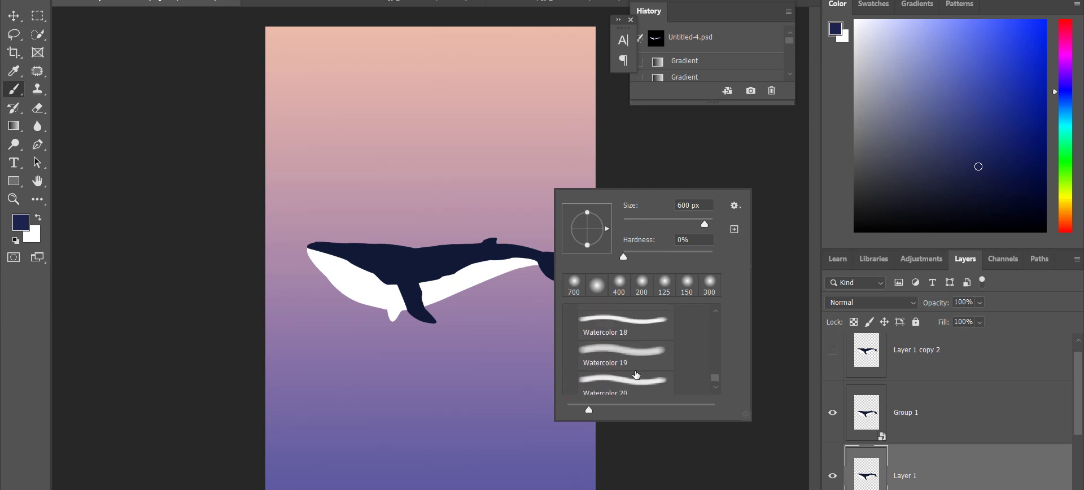
scroll(636, 375, "up", 7)
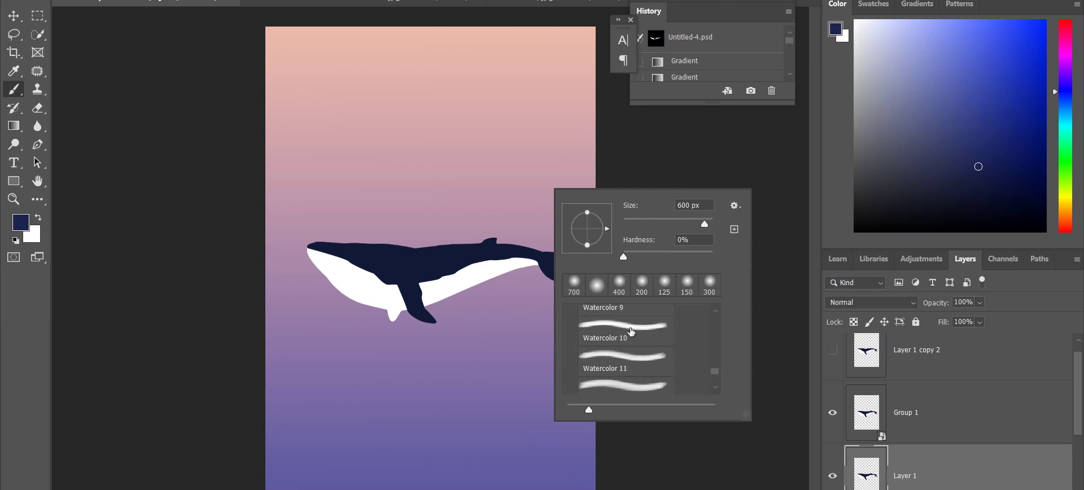
scroll(634, 358, "up", 1)
left_click(646, 319)
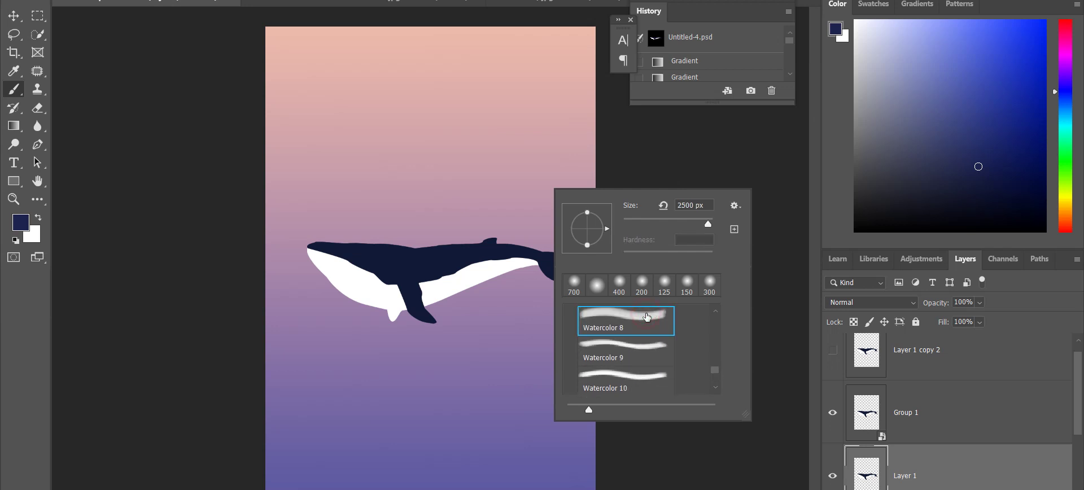
key("Return")
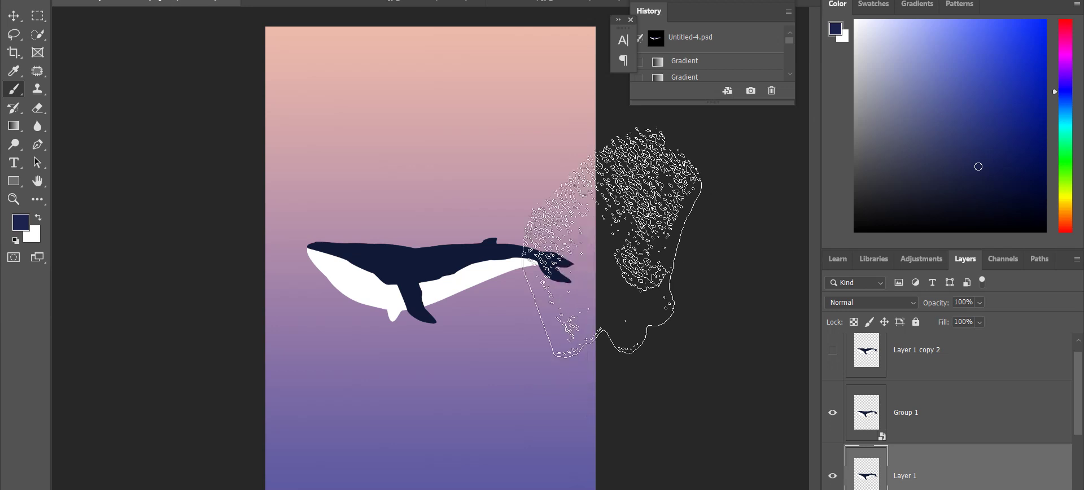
- Shrink the Watercolor 8 brush from its full size to a small fraction of the whale's length
key("bracketleft")
key("bracketleft")
key("bracketleft")
key("bracketleft")
key("bracketleft")
key("bracketleft")
key("bracketleft")
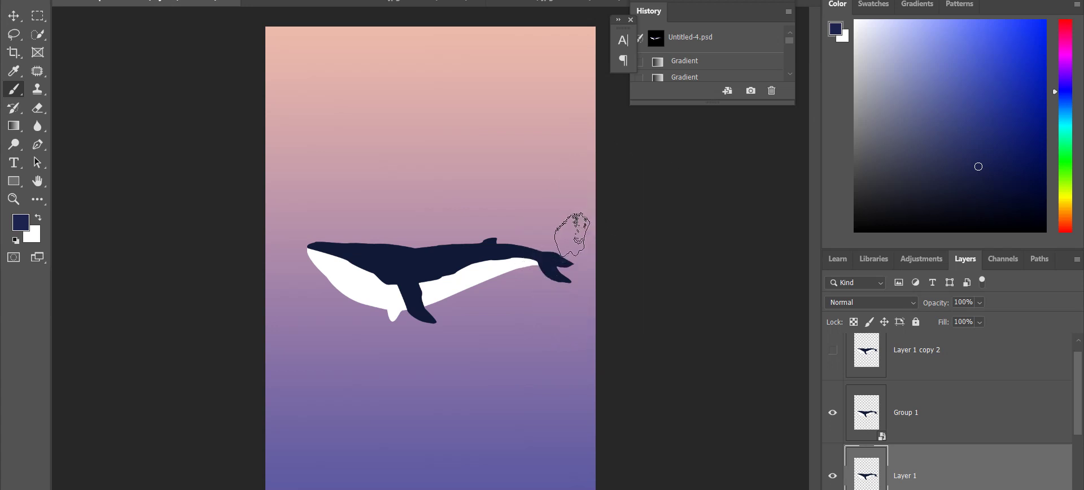
- Delete the Group 1 smart object layer above Layer 1
key("ctrl+equal")
key("ctrl+equal")
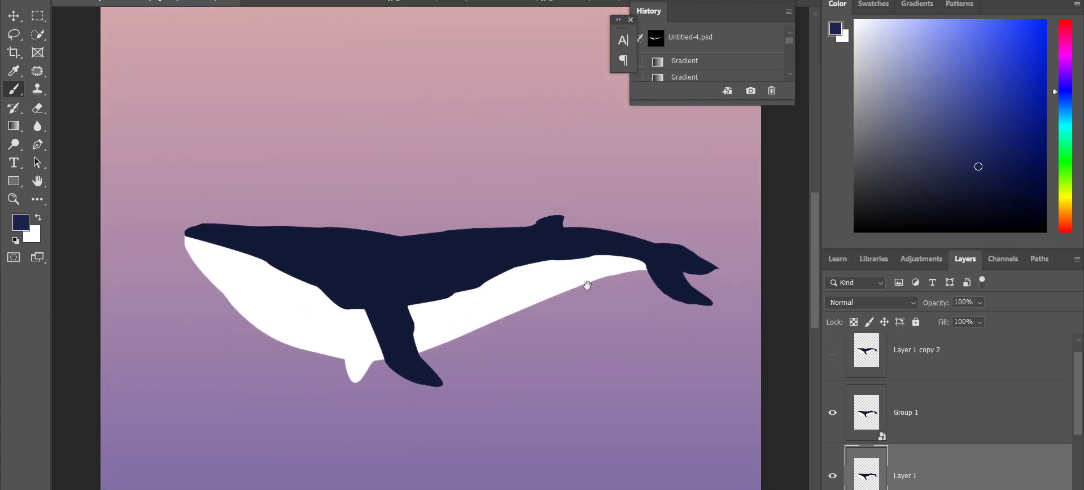
left_click_drag(586, 285, 663, 144)
left_click(877, 428)
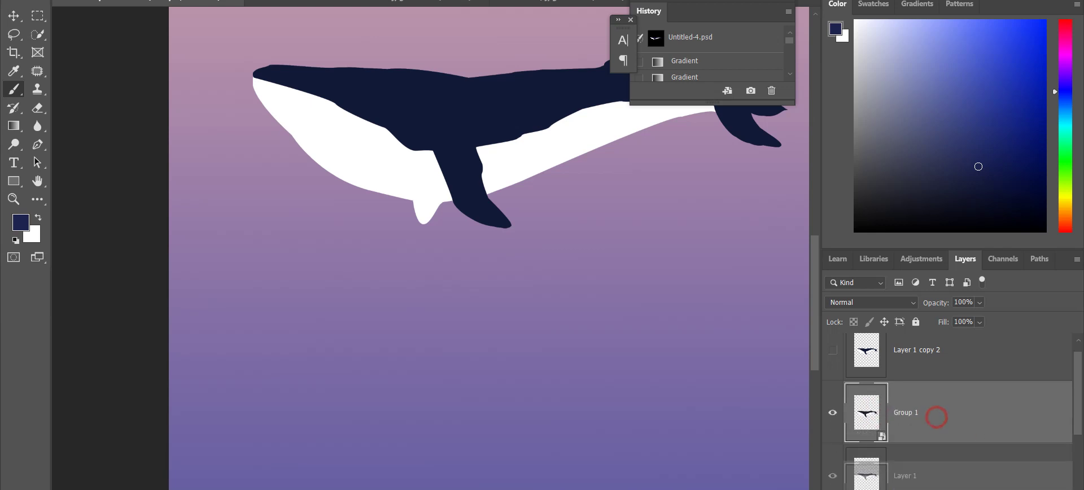
key("Delete")
- Hide Layer 1 and show Layer 1 copy 2 instead
scroll(942, 429, "up", 1)
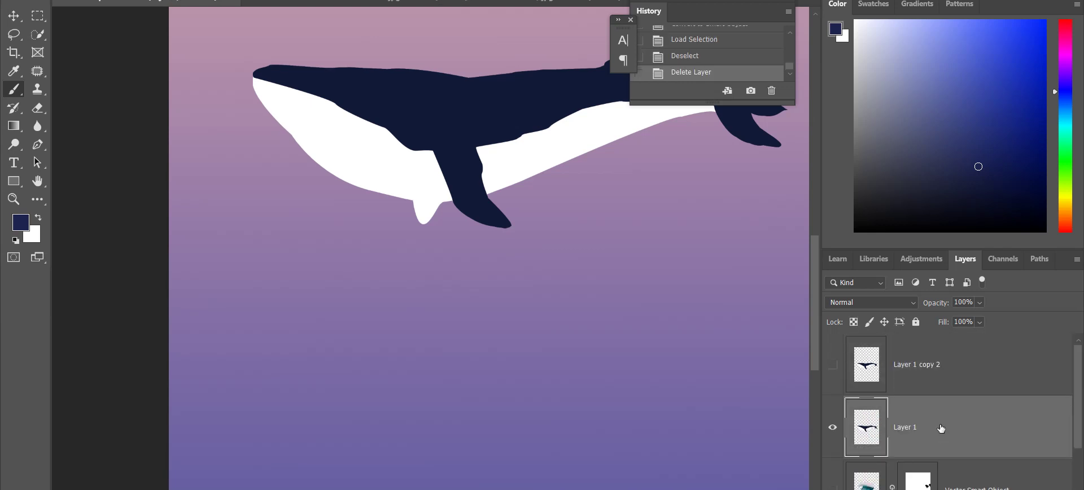
scroll(941, 428, "down", 1)
scroll(941, 429, "up", 1)
scroll(575, 340, "up", 5)
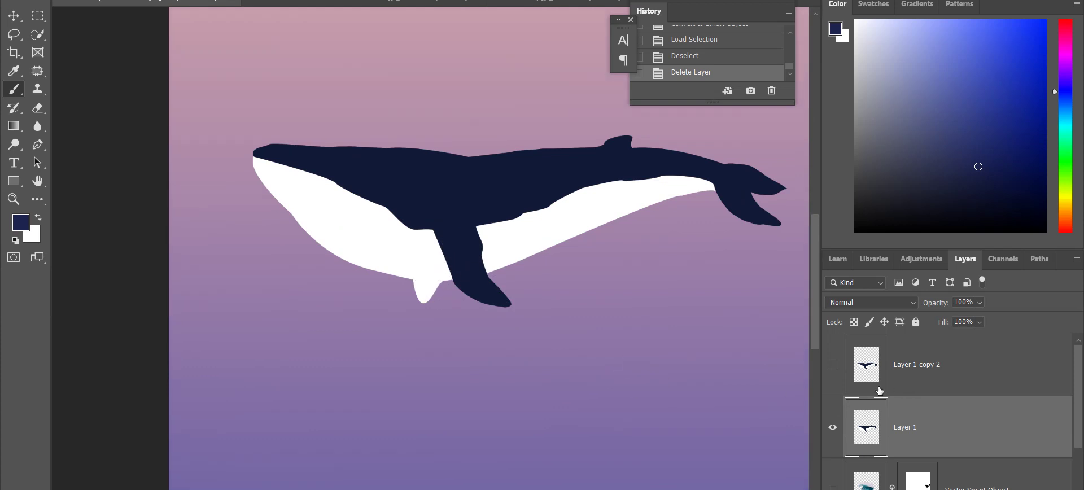
left_click(832, 426)
left_click(832, 365)
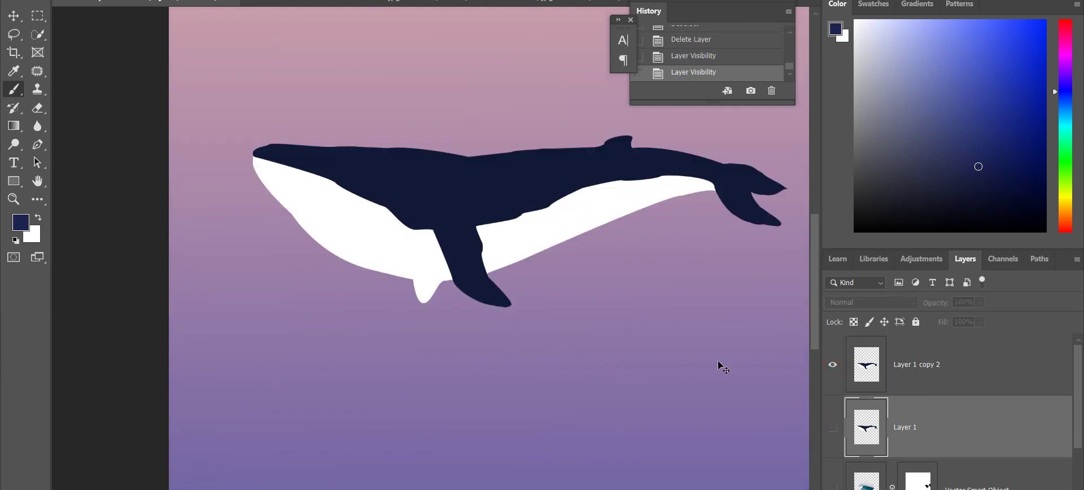
- Sample the whale's dark navy back as the brush color and make Layer 1 copy 2 the active layer
key("ctrl+plus")
key("i")
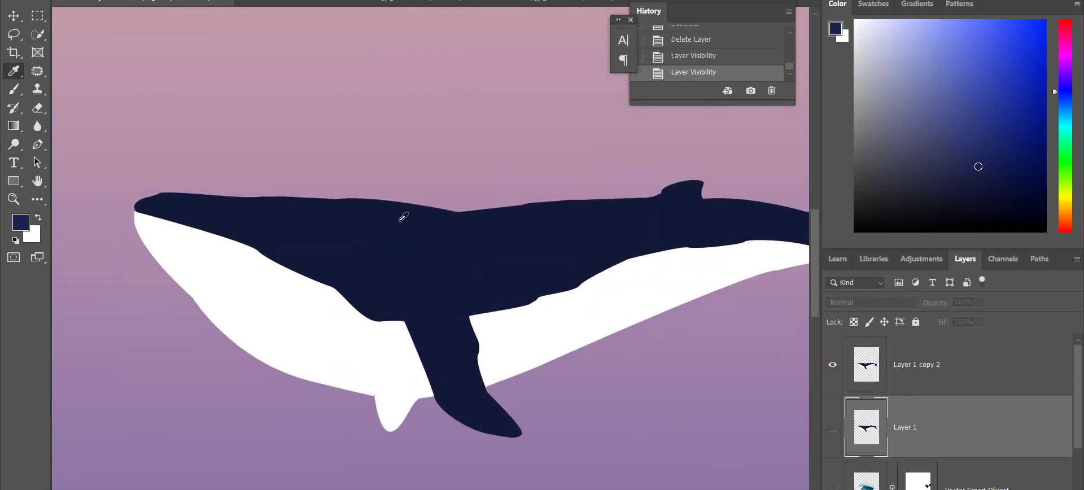
left_click(403, 217)
key("b")
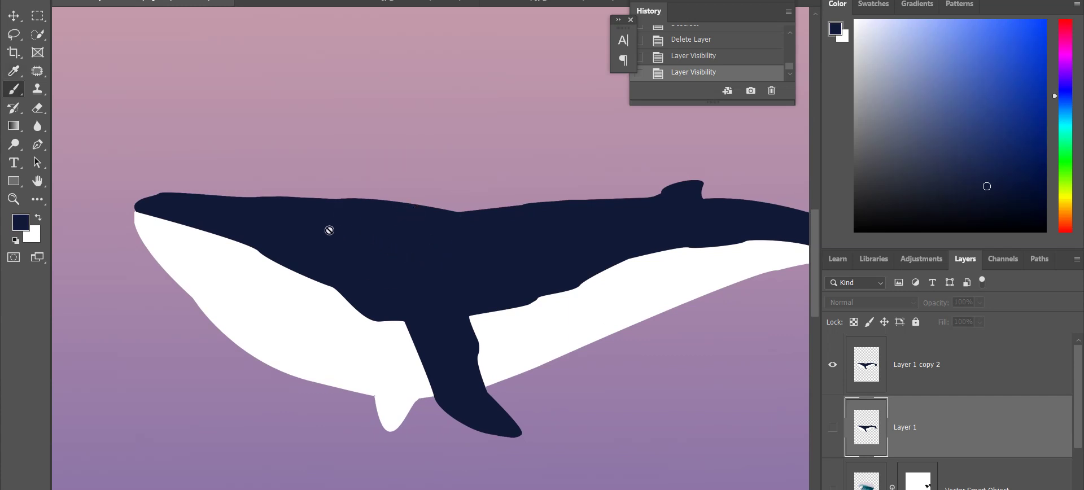
left_click(858, 371)
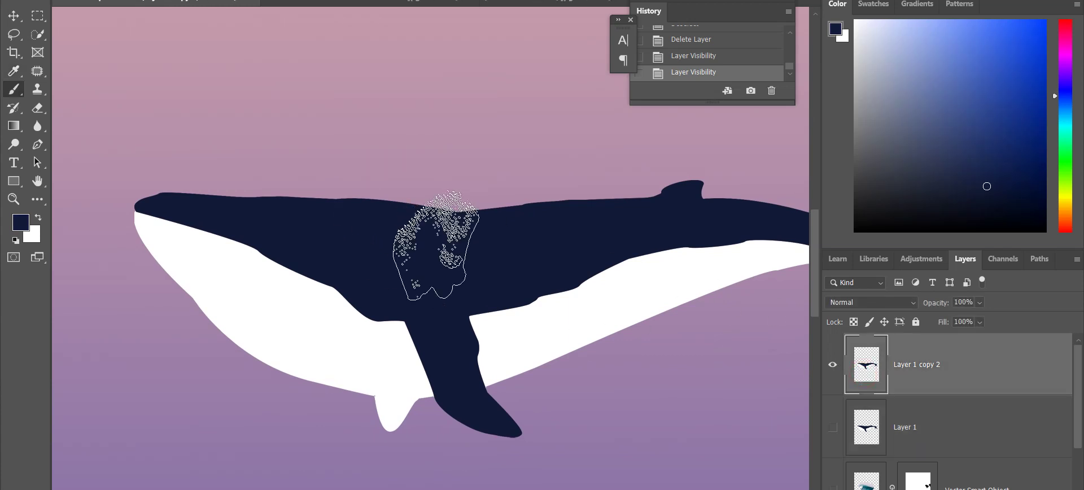
- Try a few watercolor brush dabs on the middle of the whale's back, then undo them
left_click(434, 263)
left_click(462, 265)
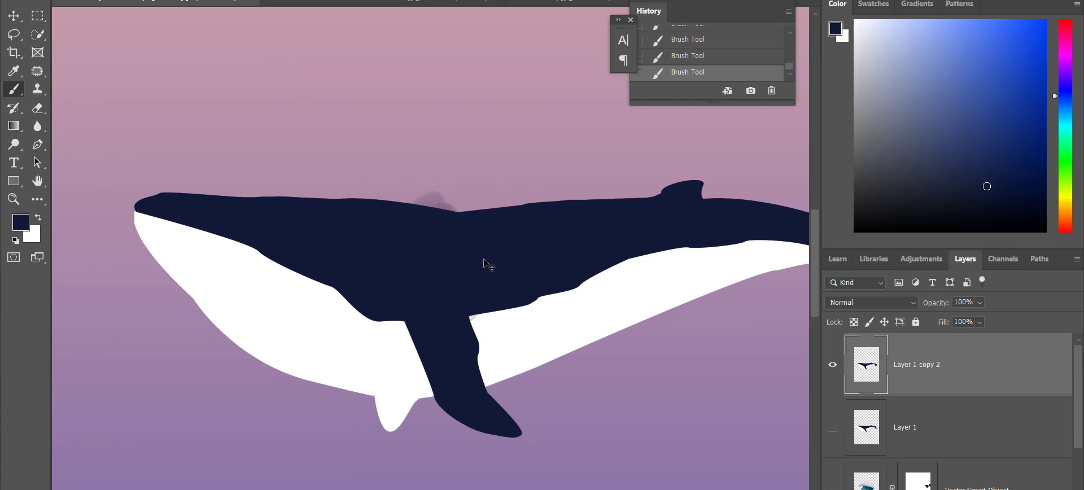
key("ctrl+z")
key("ctrl+z")
key("ctrl+z")
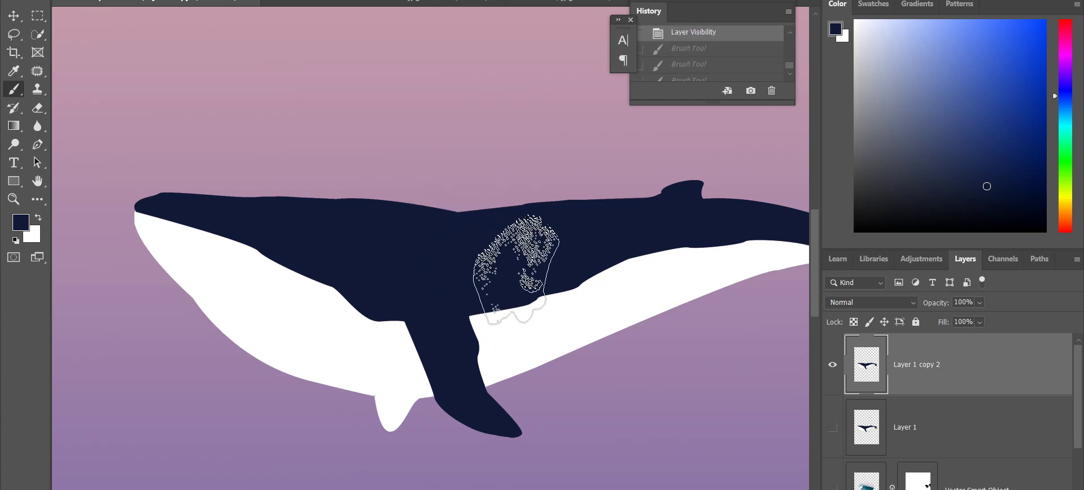
- Reduce the watercolor brush size to 200 px
key("bracketleft")
key("bracketleft")
key("bracketleft")
key("bracketleft")
key("bracketleft")
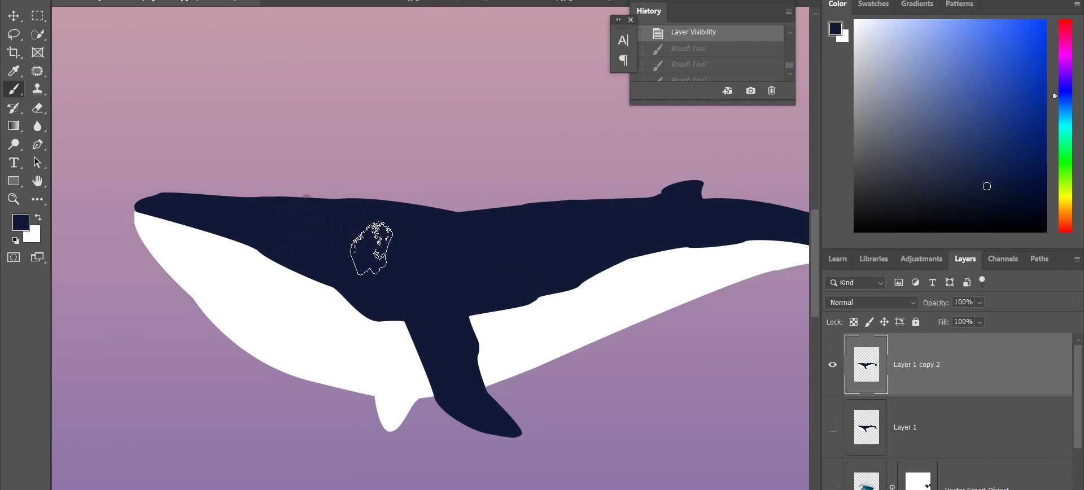
- Try a watercolor stroke along the whale's back, check the Brush Settings and undo the stroke
mouse_move(297, 219)
left_mouse_down()
mouse_move(455, 237)
mouse_move(496, 237)
mouse_move(491, 223)
mouse_move(541, 226)
left_mouse_up()
key("ctrl+z")
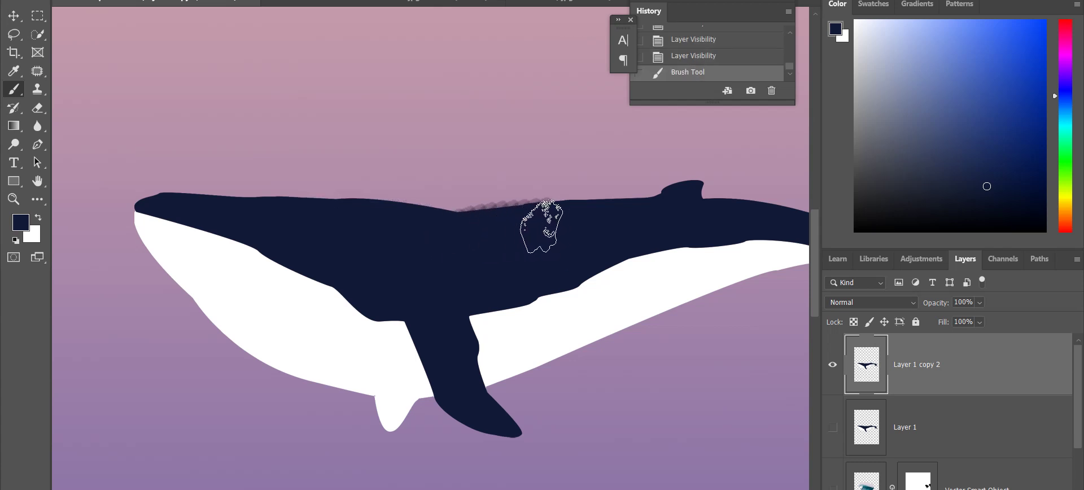
key("F5")
key("F5")
key("F5")
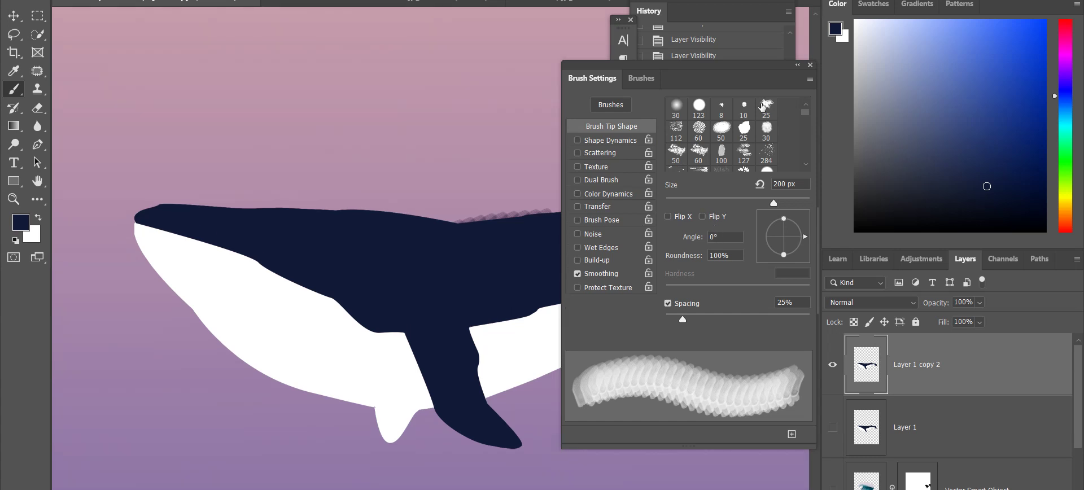
left_click(810, 65)
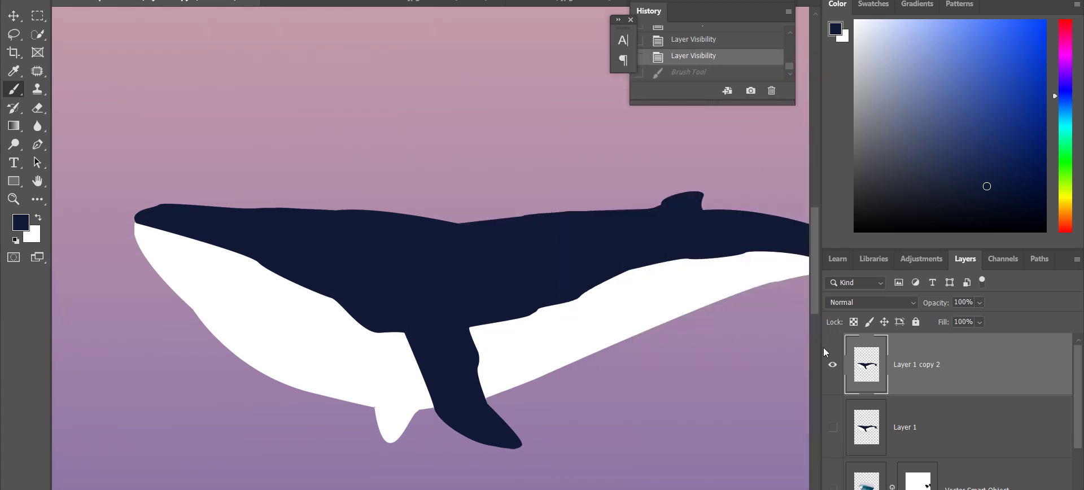
- Open the layer style settings for Layer 1 copy 2 and preview other blend modes, keeping Normal
right_click(867, 367)
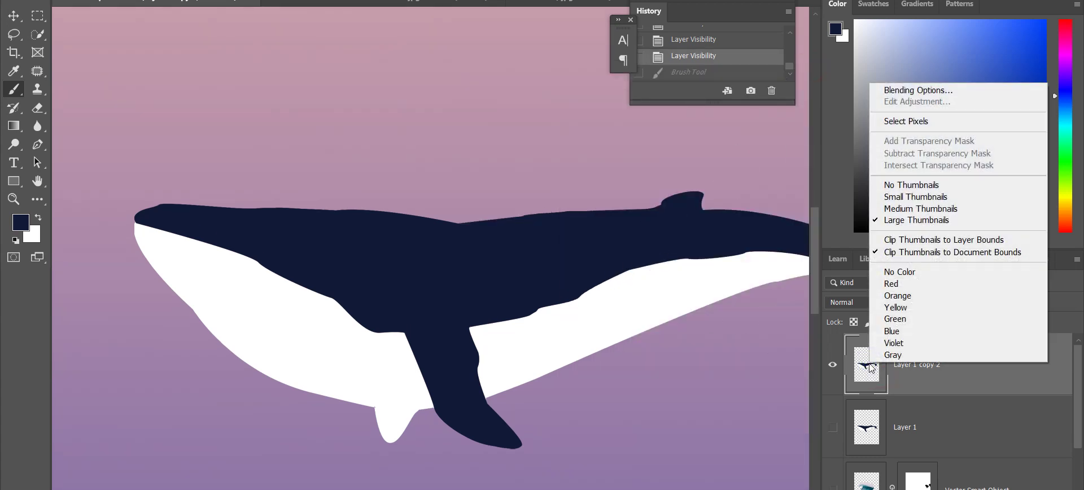
left_click(865, 366)
double_click(868, 372)
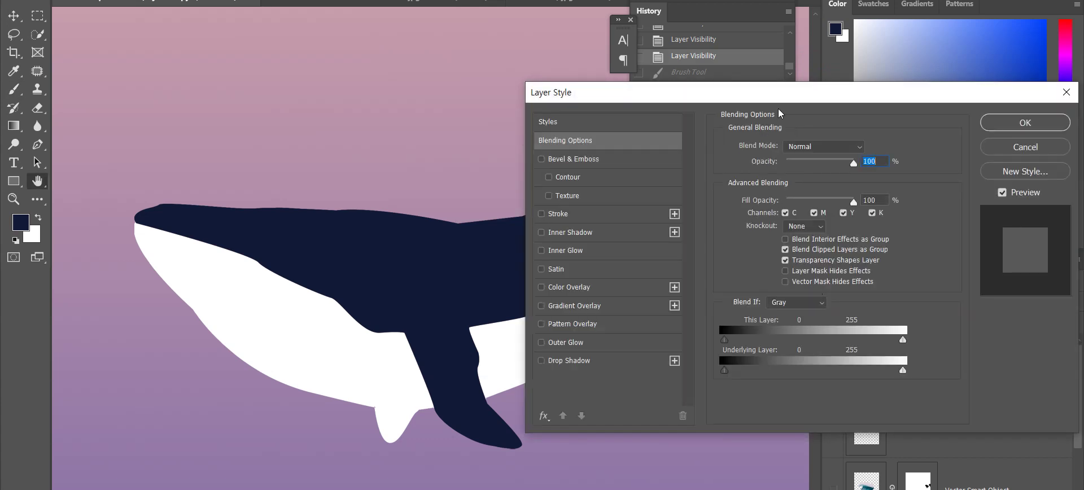
left_click(825, 147)
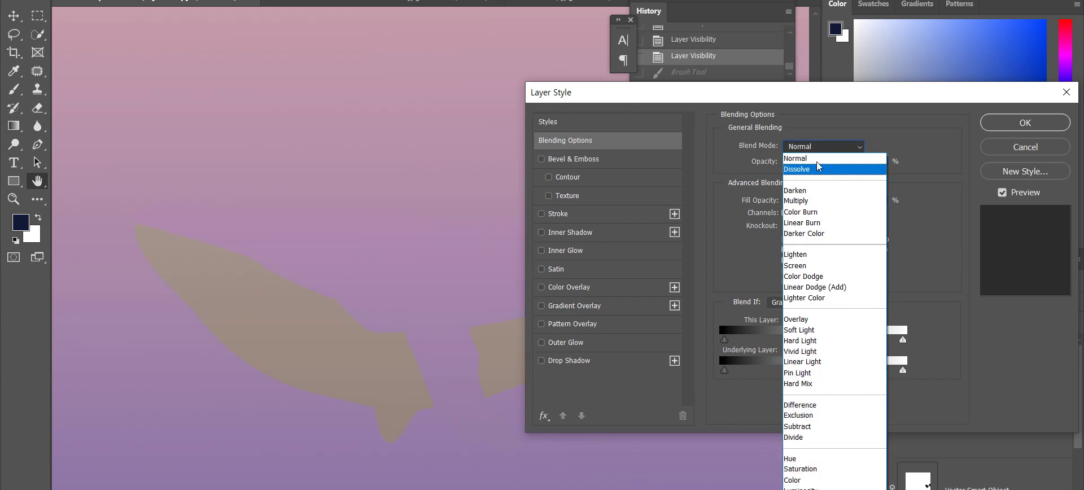
left_click(828, 145)
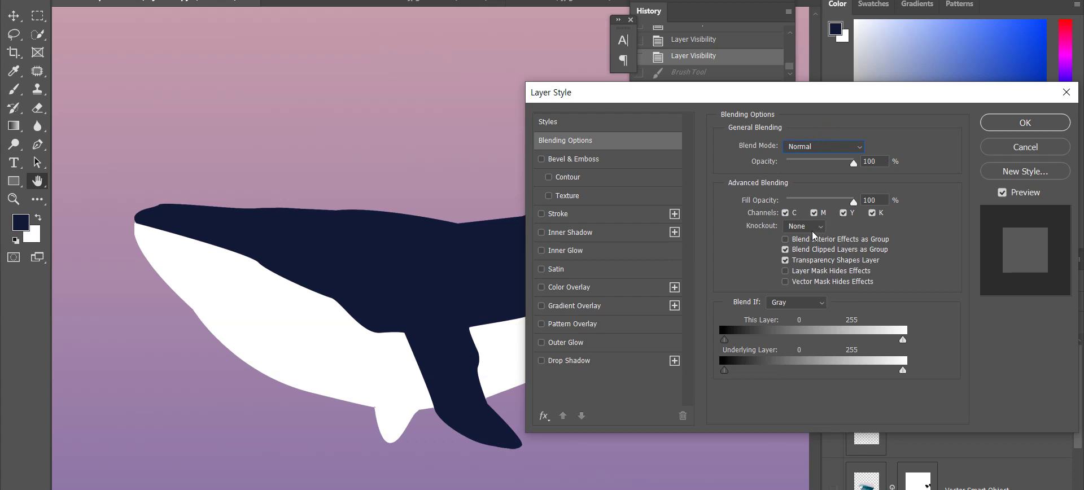
- Enable Bevel & Emboss on the whale layer and try the Emboss and Pillow Emboss styles
left_click(567, 161)
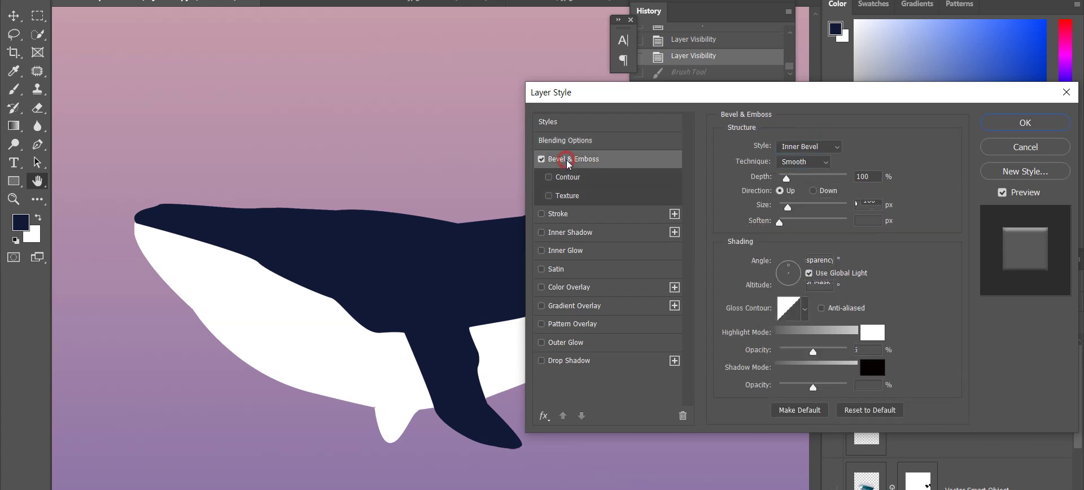
left_click(830, 150)
left_click(803, 177)
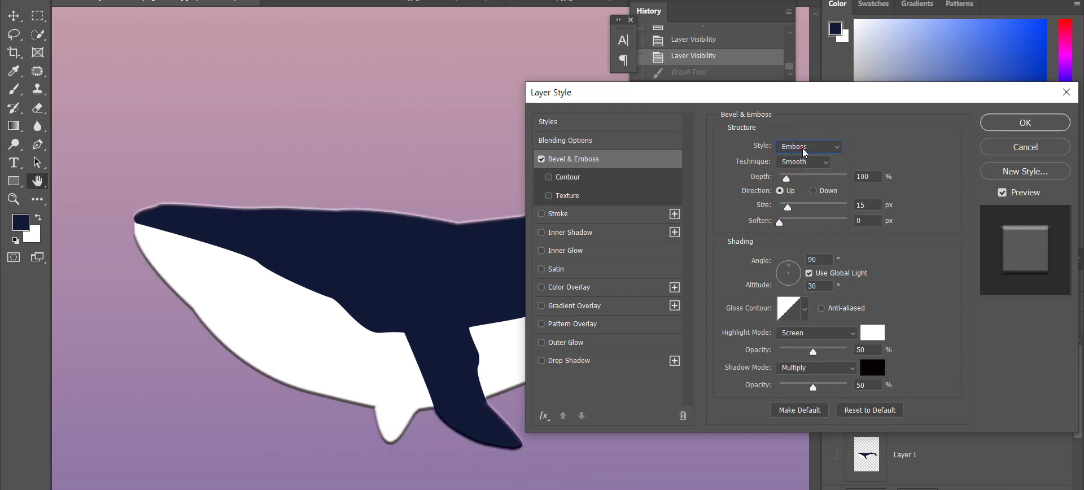
left_click(805, 150)
left_click(794, 192)
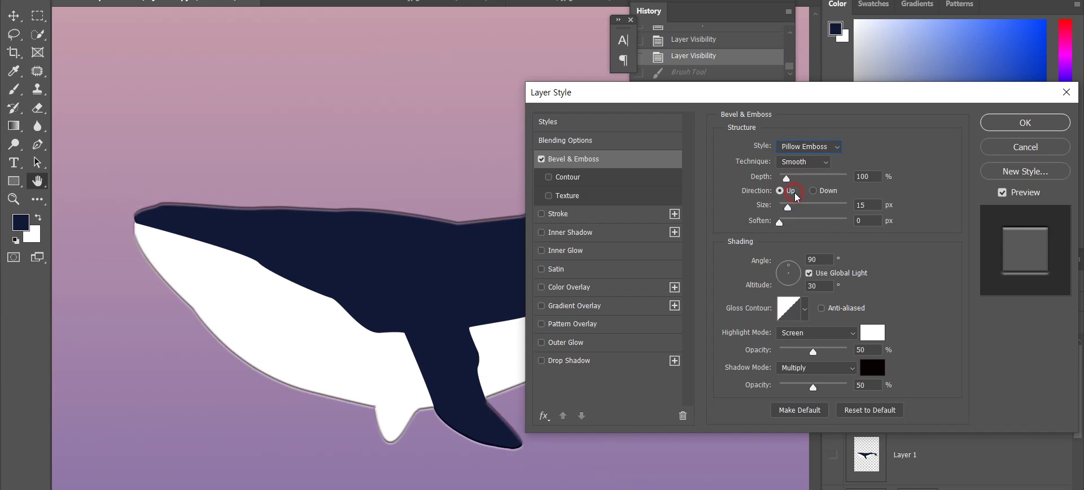
- Try the Stroke Emboss and Outer Bevel styles, then set the bevel style back to Inner Bevel
left_click(803, 162)
left_click(806, 150)
left_click(806, 148)
left_click(802, 192)
left_click(806, 149)
left_click(807, 198)
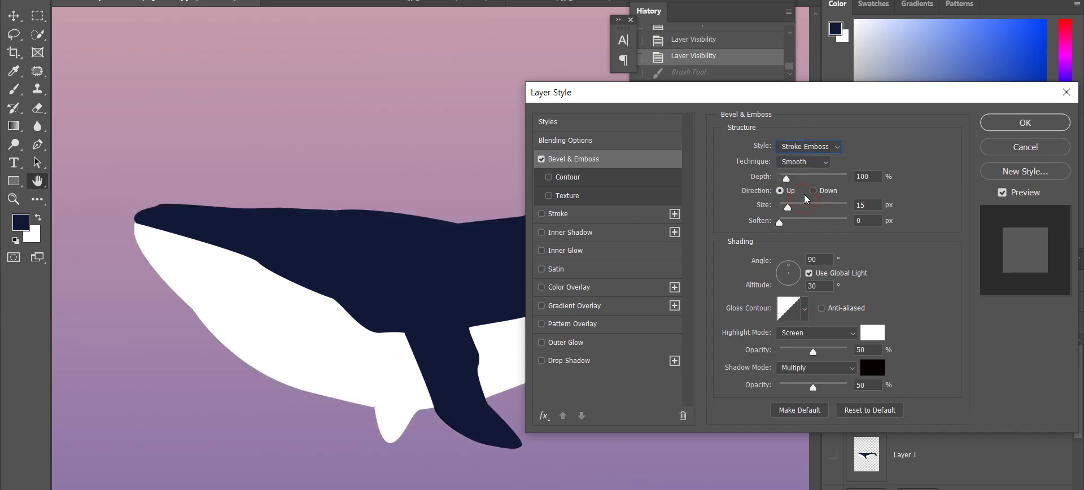
left_click(809, 147)
left_click(807, 147)
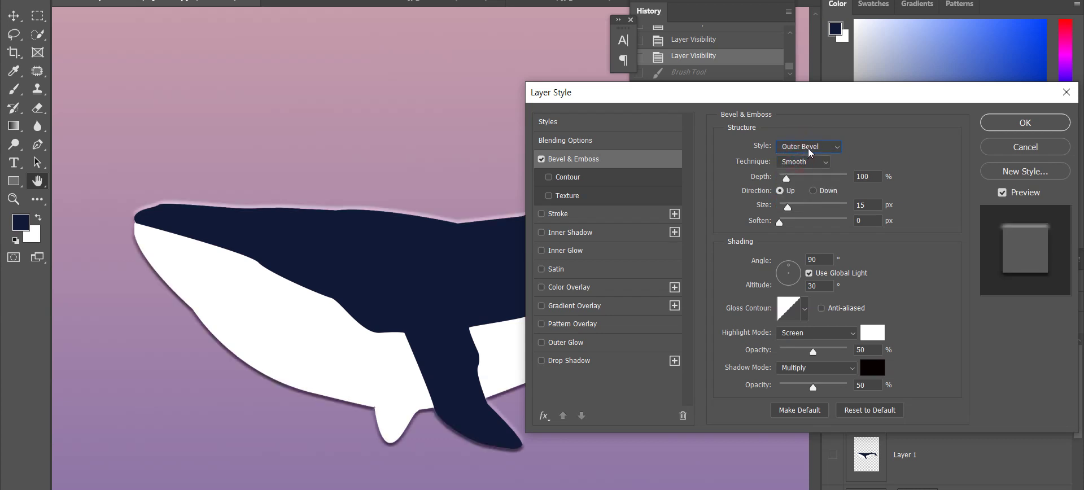
left_click(810, 148)
left_click(806, 156)
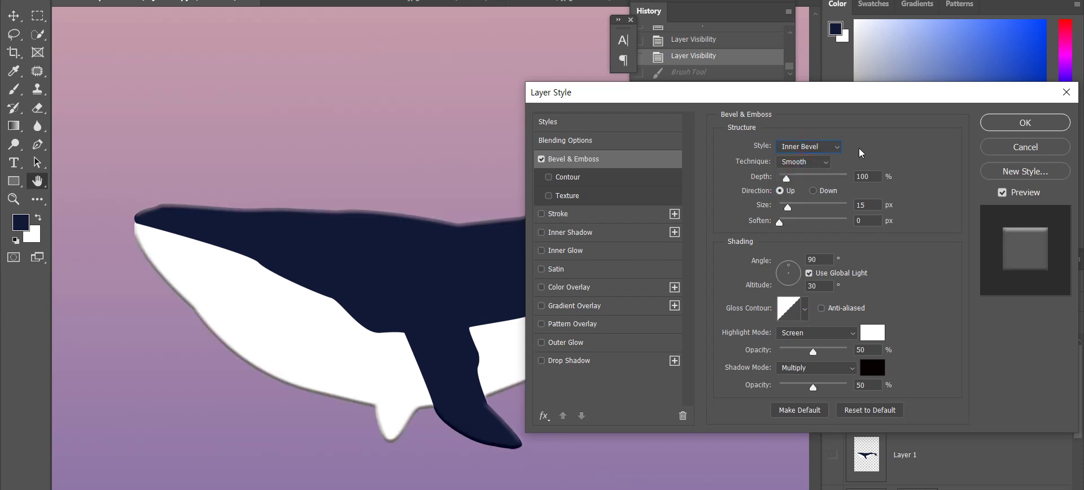
left_click(836, 147)
- Compare the Chisel Hard and Chisel Soft bevel techniques, restore Smooth, and lower the depth to 1% and size to 0 px
left_click(808, 158)
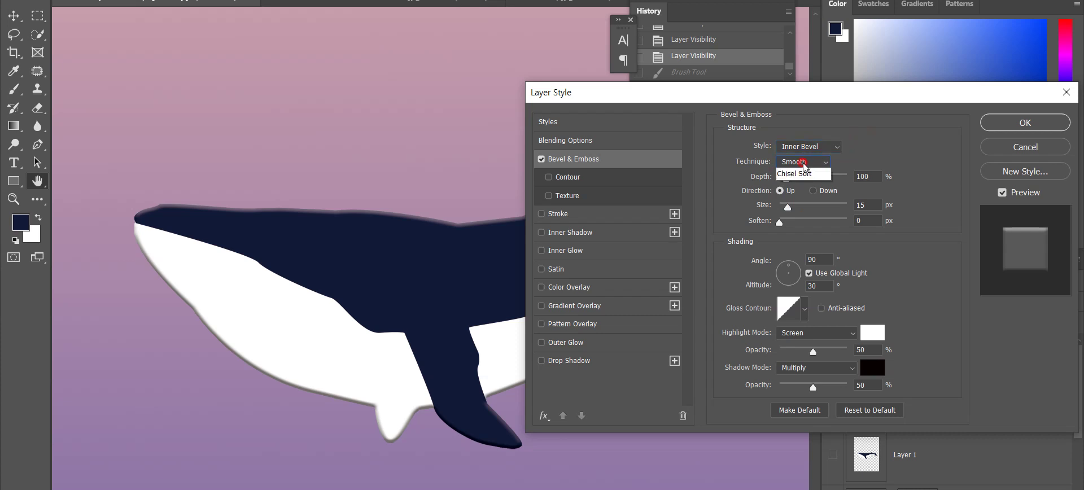
left_click(805, 162)
left_click(806, 184)
left_click(806, 162)
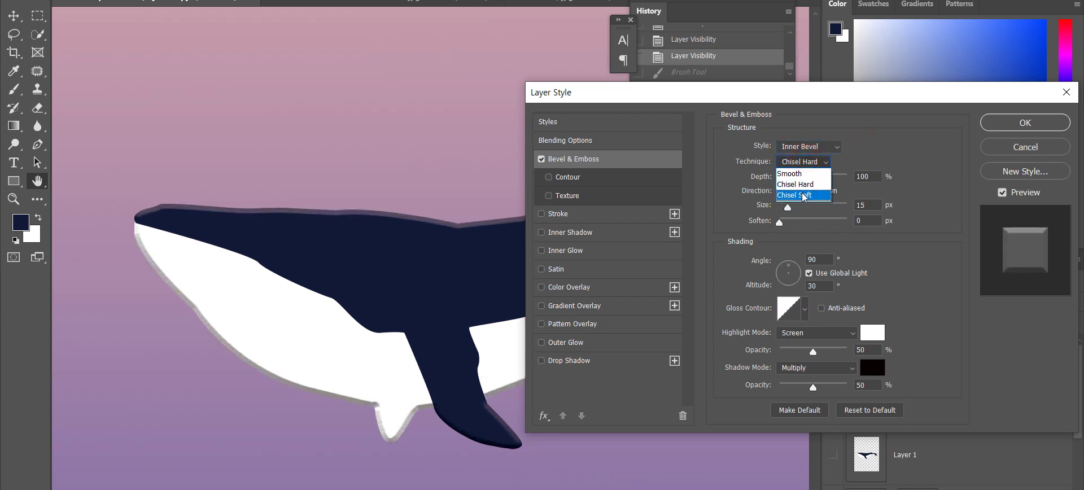
left_click(810, 195)
left_click(803, 162)
left_click(793, 173)
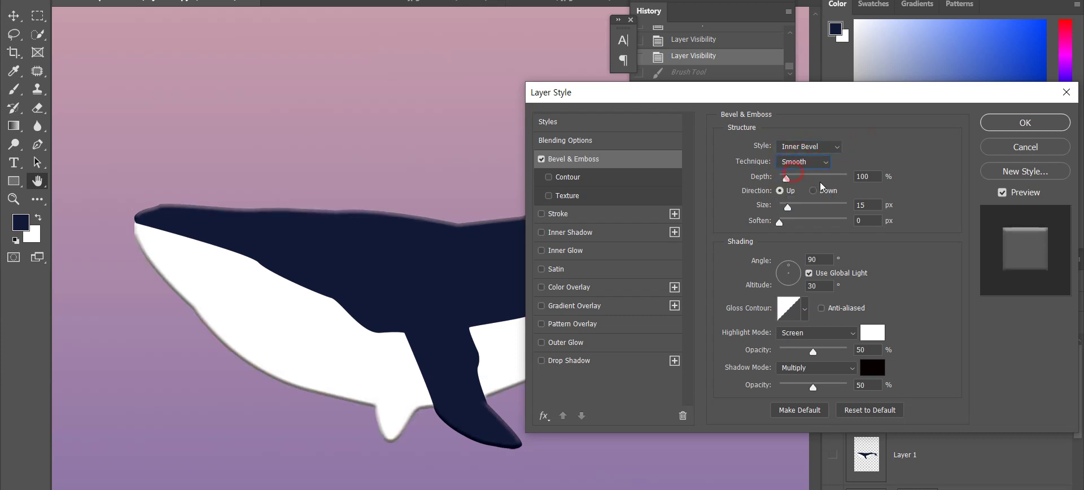
left_click_drag(794, 183, 776, 223)
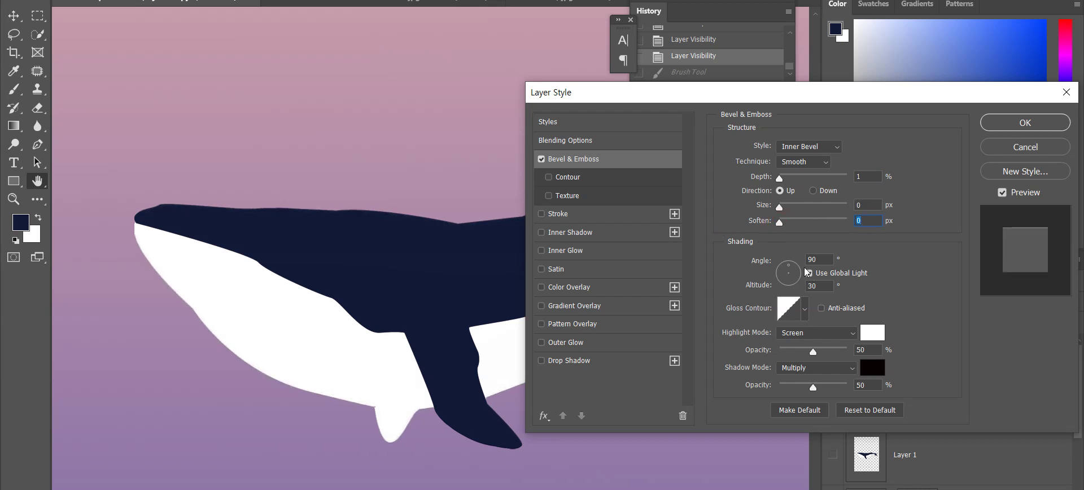
- Try the different gloss contour presets on the whale's bevel, then restore the straight linear contour
left_click(804, 309)
left_click(756, 341)
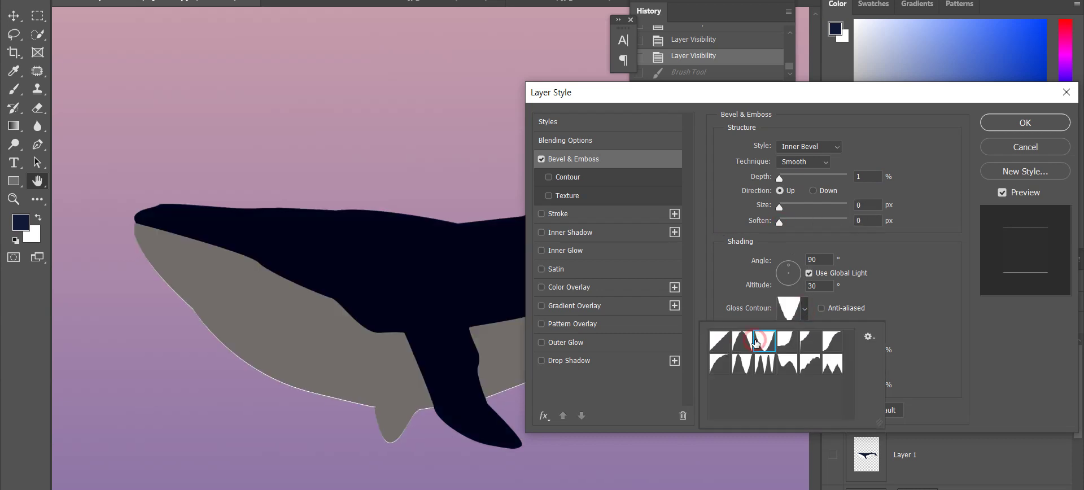
left_click(741, 341)
left_click(719, 341)
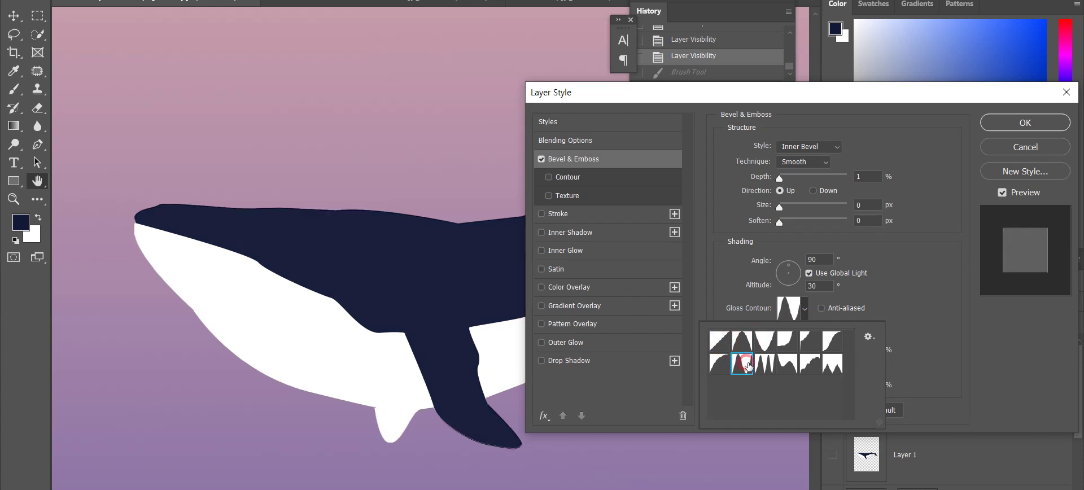
left_click(764, 363)
left_click(786, 363)
left_click(809, 363)
left_click(832, 340)
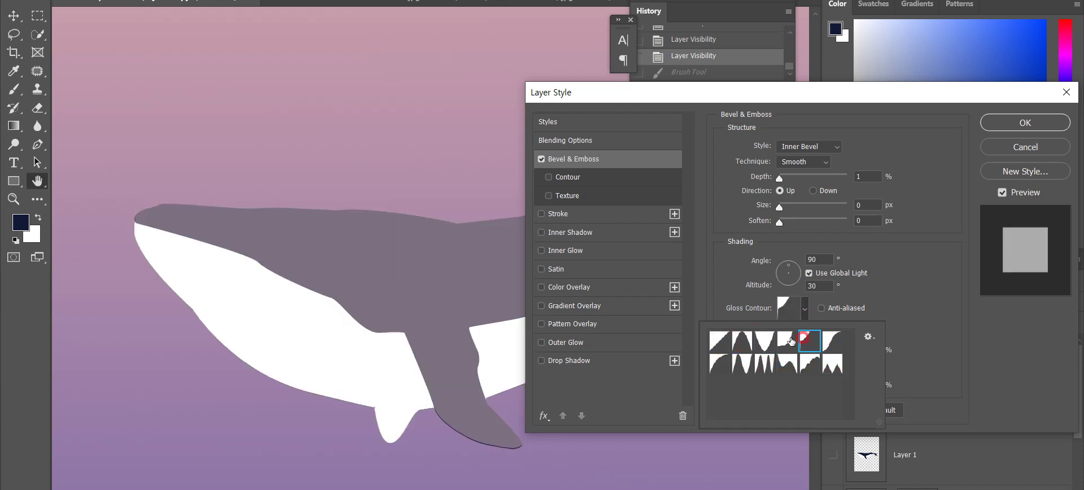
left_click(786, 340)
left_click(722, 363)
left_click(764, 363)
left_click(810, 363)
left_click(809, 340)
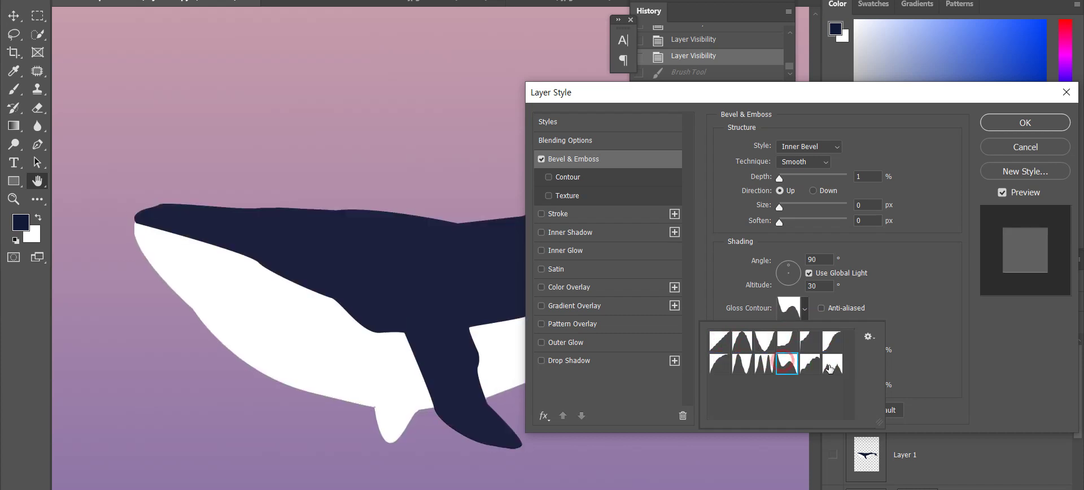
left_click(828, 339)
left_click(838, 295)
left_click(804, 310)
left_click(719, 341)
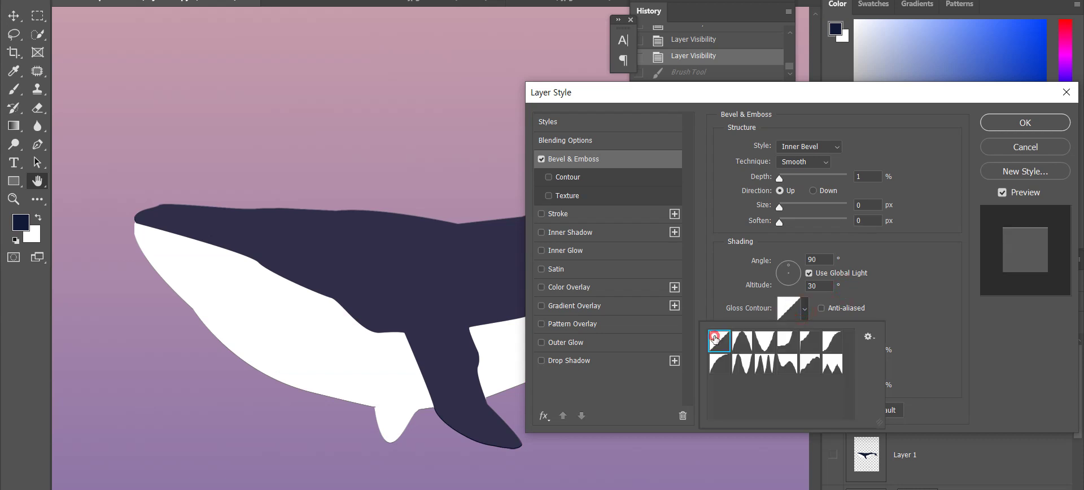
left_click(901, 312)
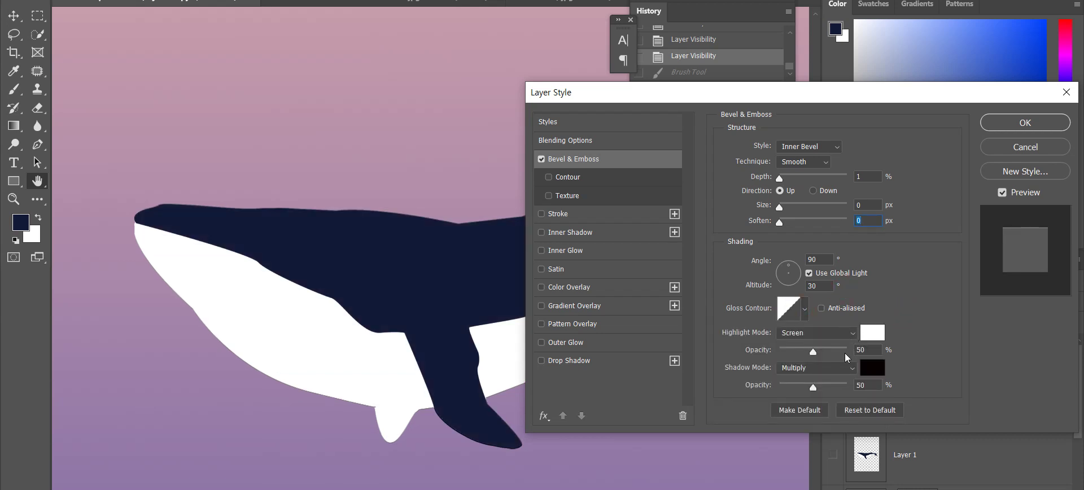
- Try the bevel's Texture option with a depth of 11%, then turn off both Texture and Bevel & Emboss
left_click(552, 196)
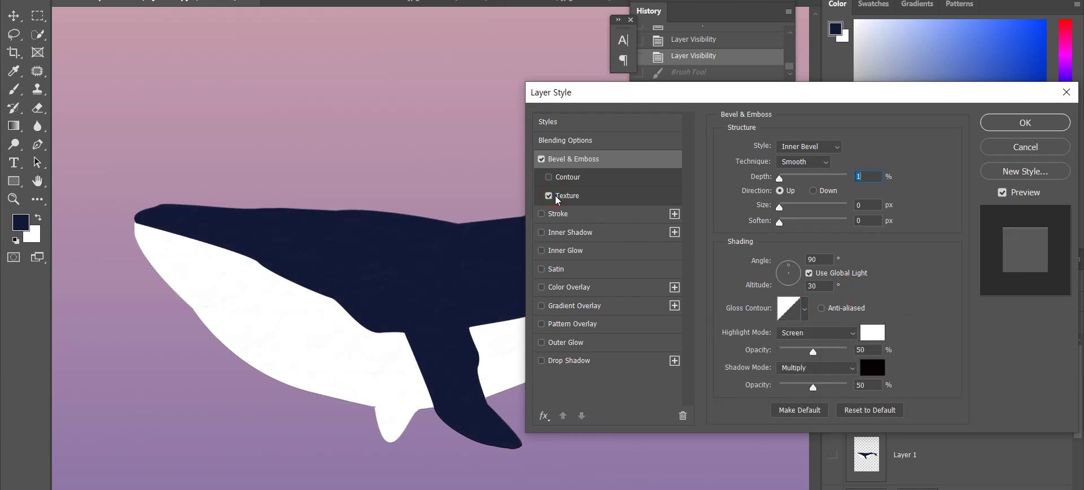
mouse_move(783, 182)
left_mouse_down()
mouse_move(806, 182)
mouse_move(790, 188)
left_mouse_up()
left_click(813, 333)
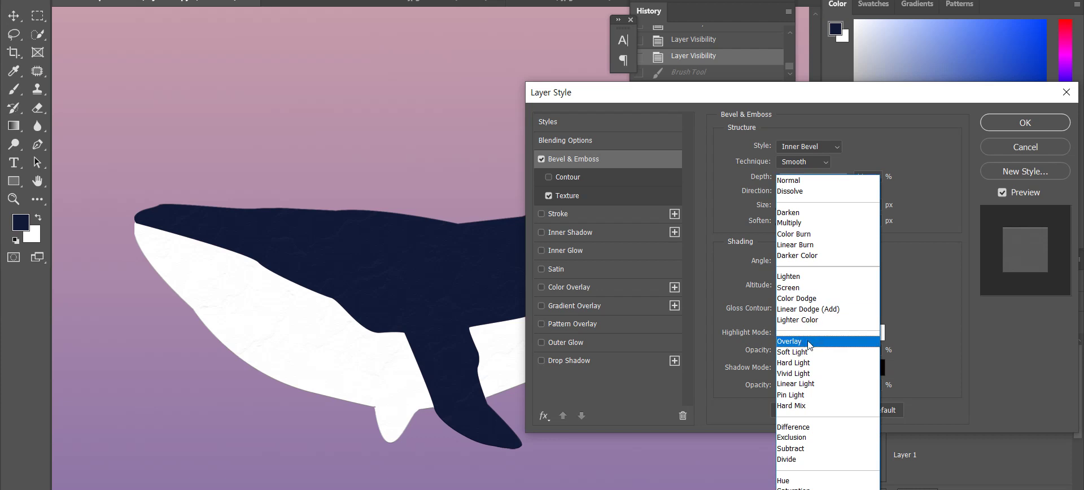
left_click(941, 319)
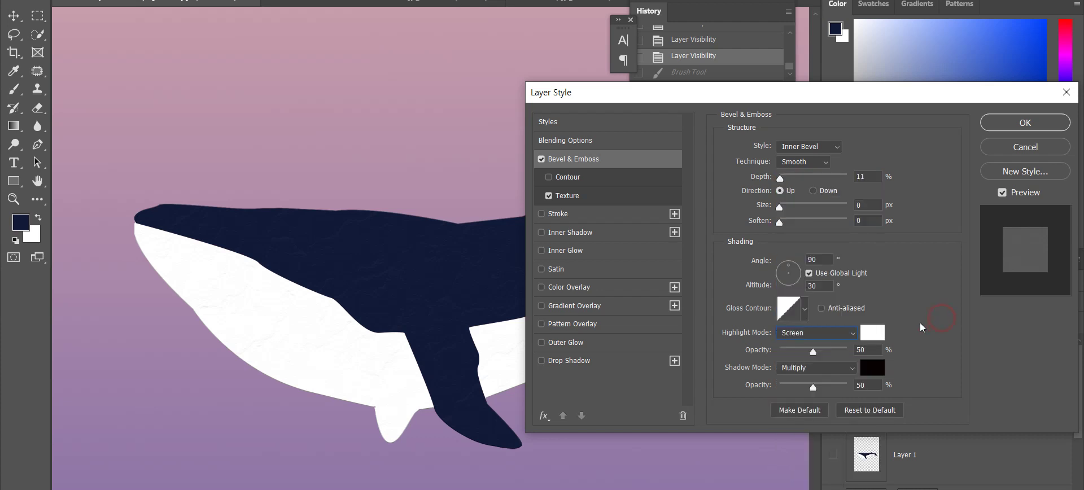
left_click(548, 196)
left_click(542, 160)
- Add a Stroke effect to the whale layer with size 1 px and position Outside, keeping the Normal blend mode
left_click(567, 214)
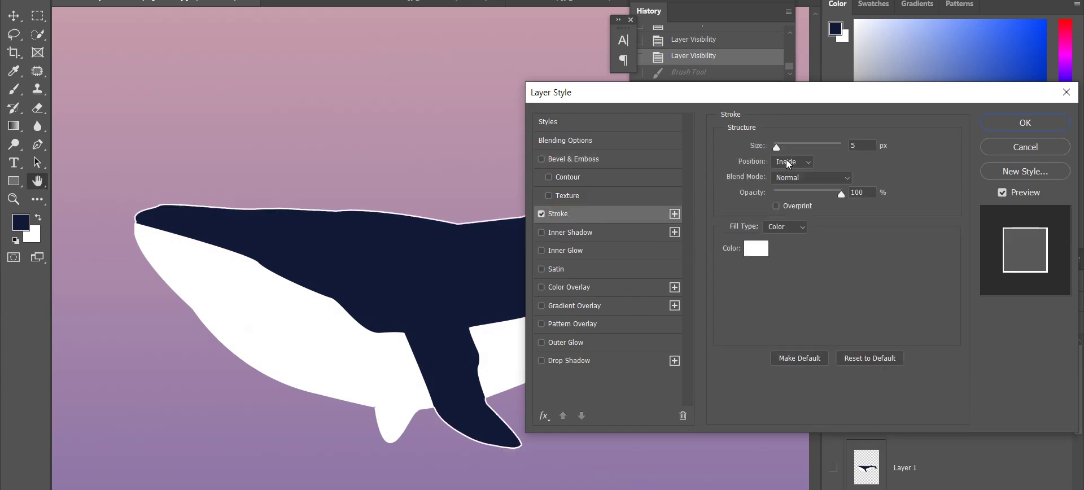
mouse_move(778, 148)
left_mouse_down()
mouse_move(813, 148)
mouse_move(754, 163)
left_mouse_up()
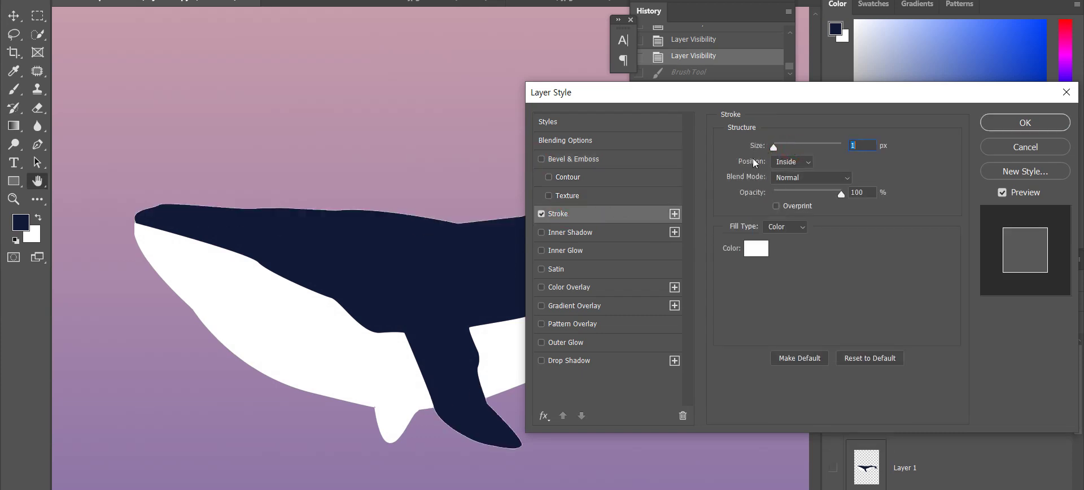
left_click(790, 162)
left_click(789, 162)
left_click(806, 177)
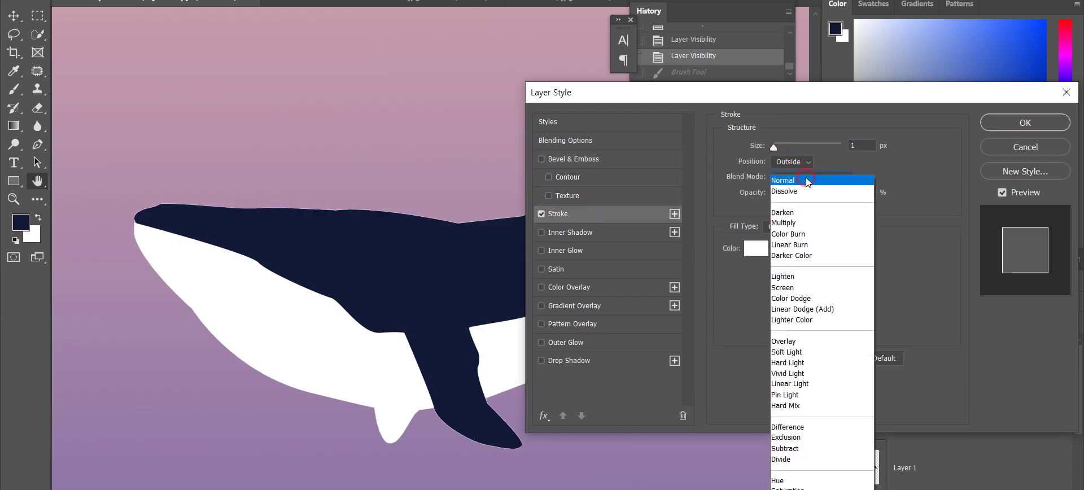
left_click(807, 181)
left_click(798, 162)
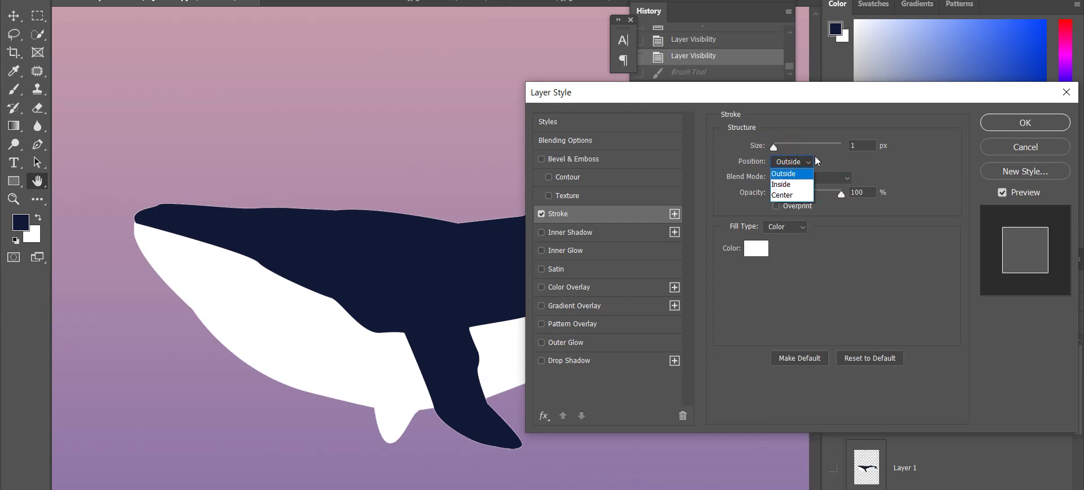
left_click(818, 177)
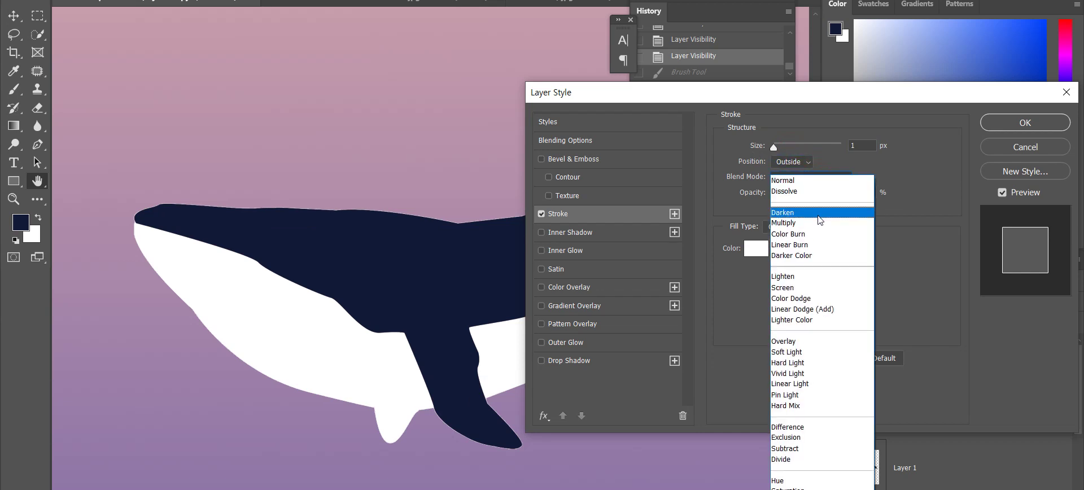
left_click(902, 287)
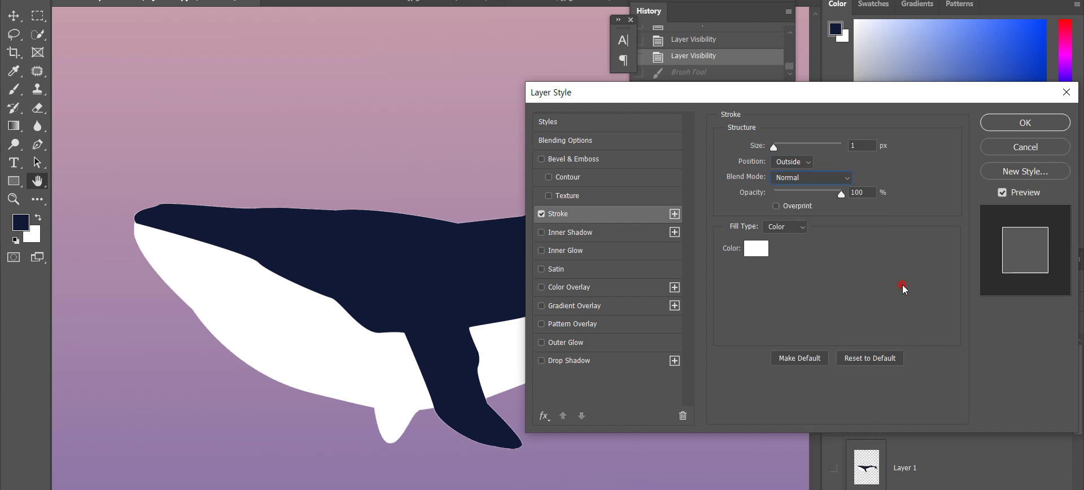
- Try Linear Dodge (Add) for the stroke, then set its blend mode to Hard Mix with the position kept Outside
left_click(778, 209)
left_click(808, 177)
left_click(802, 308)
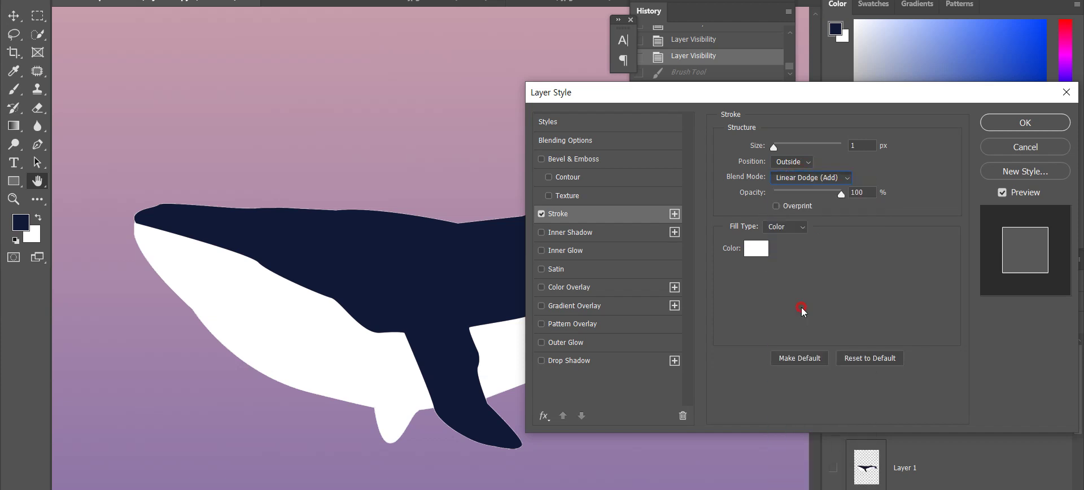
left_click(813, 178)
left_click(819, 403)
left_click(789, 162)
left_click(789, 174)
left_click(790, 162)
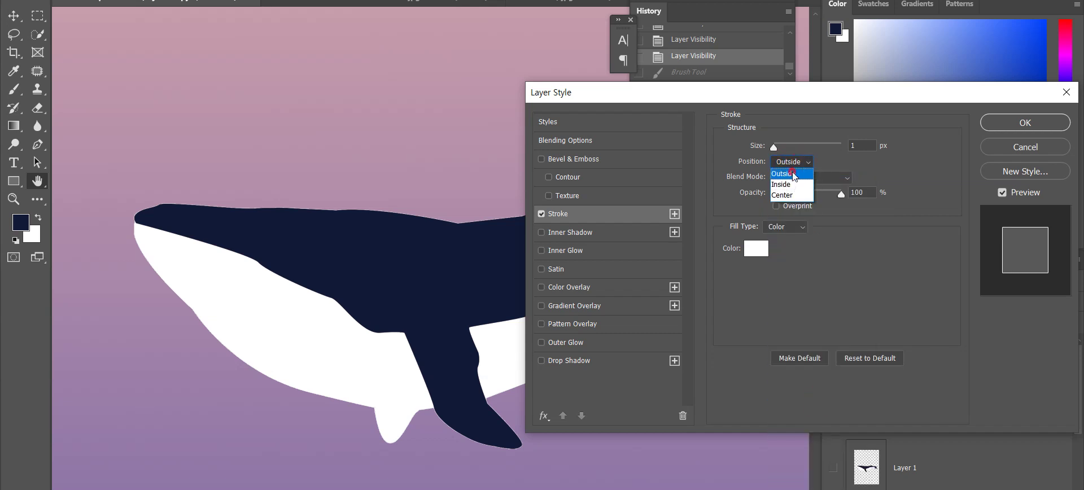
left_click(792, 174)
- Change the stroke color to dark red #970f0f and increase the stroke size to 9 px
left_click(757, 249)
left_click(517, 138)
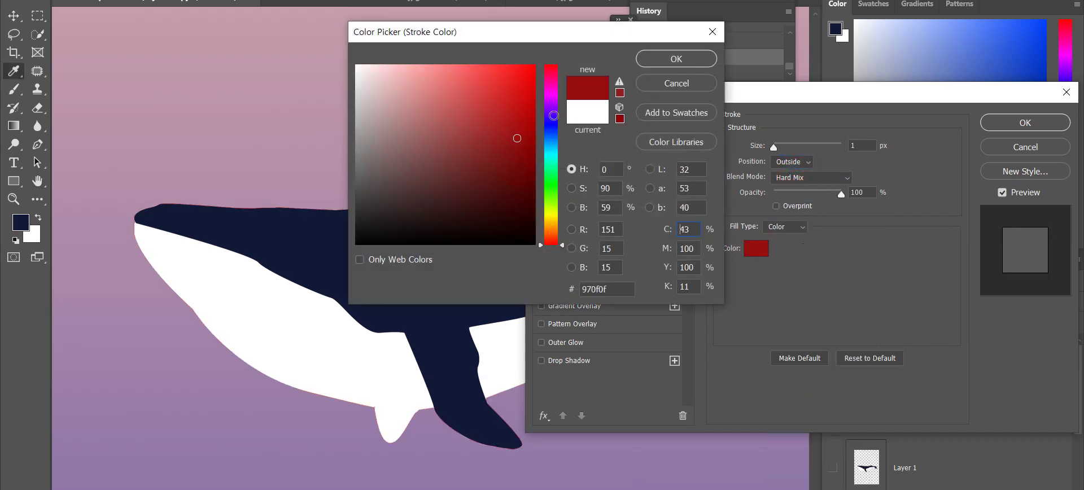
left_click(676, 59)
left_click(789, 162)
left_click(783, 142)
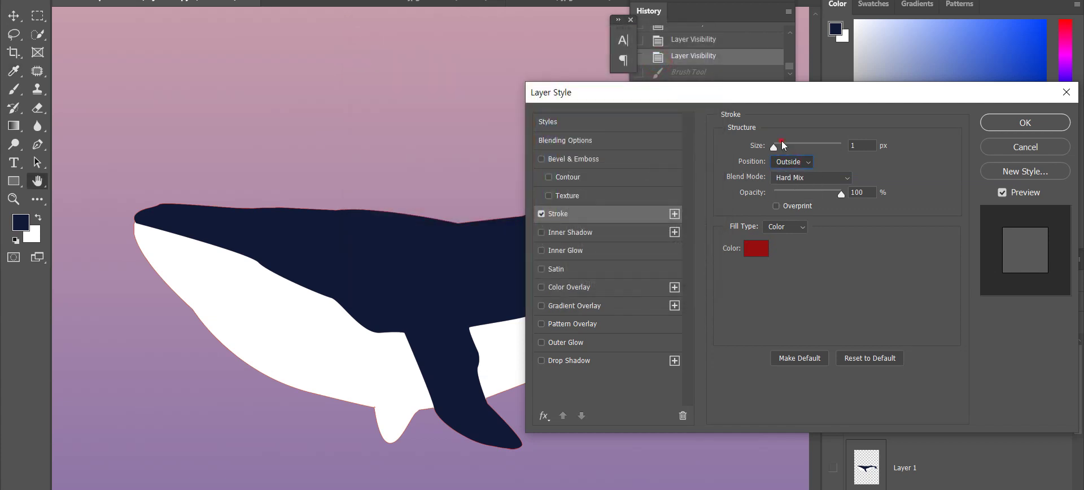
left_click_drag(783, 145, 783, 152)
- Set the stroke's blend mode to Screen, keeping its position Outside and its dark red color
left_click(788, 165)
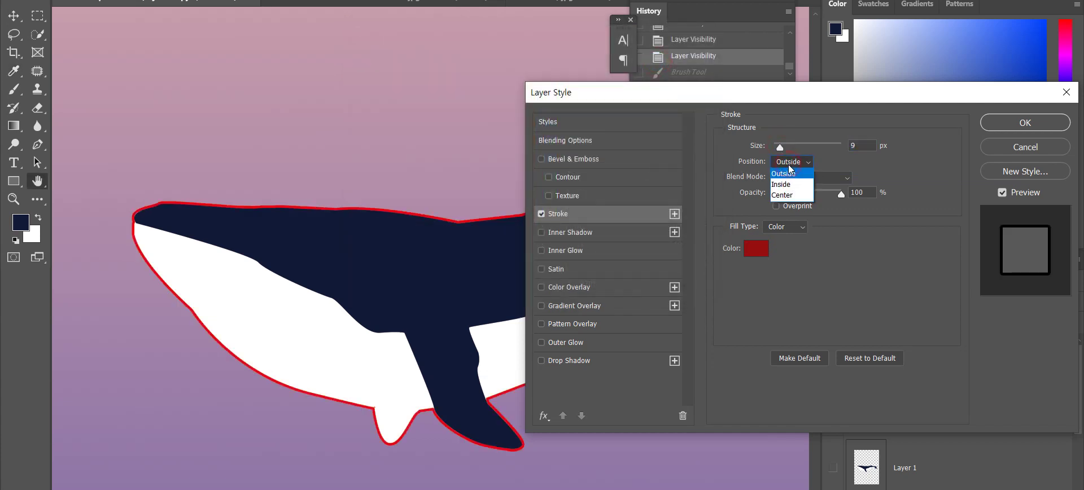
left_click(788, 164)
left_click(797, 177)
scroll(801, 192, "up", 1)
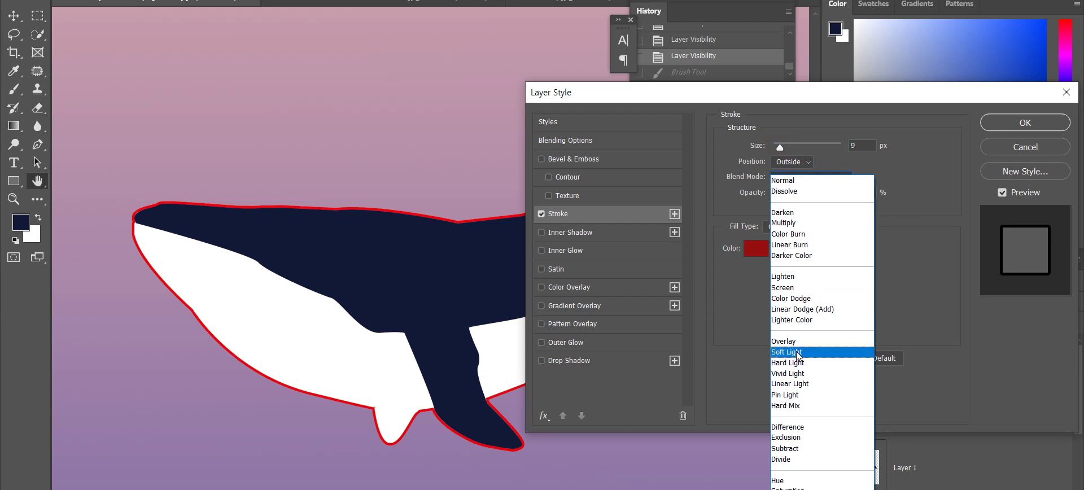
left_click(802, 289)
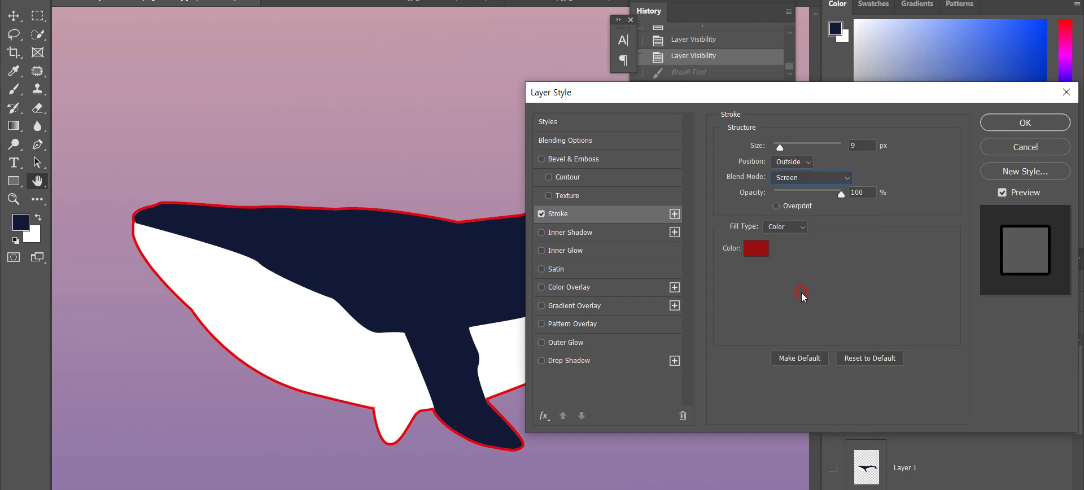
left_click(763, 246)
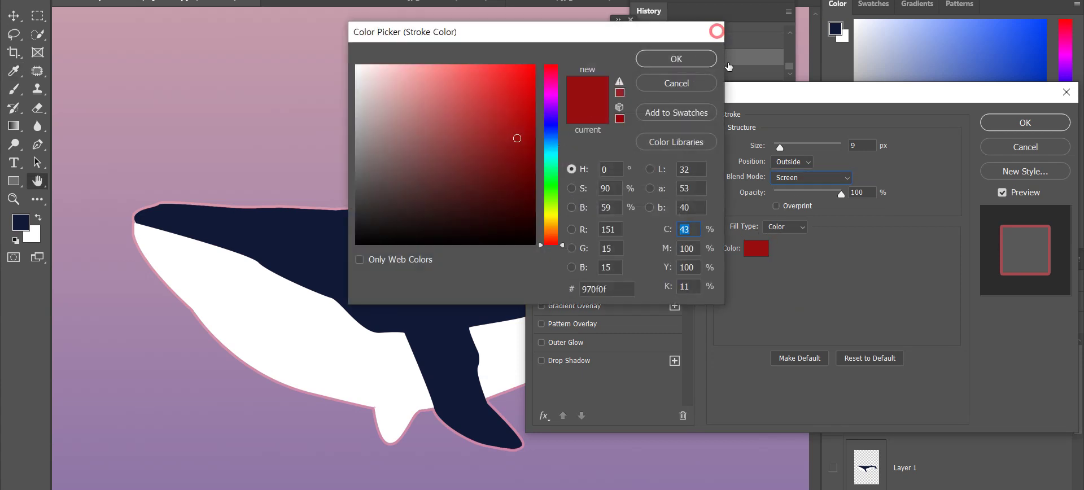
left_click(676, 59)
- Try Overlay and Multiply as the dark red stroke's blend mode, then switch it back to Screen
left_click(806, 178)
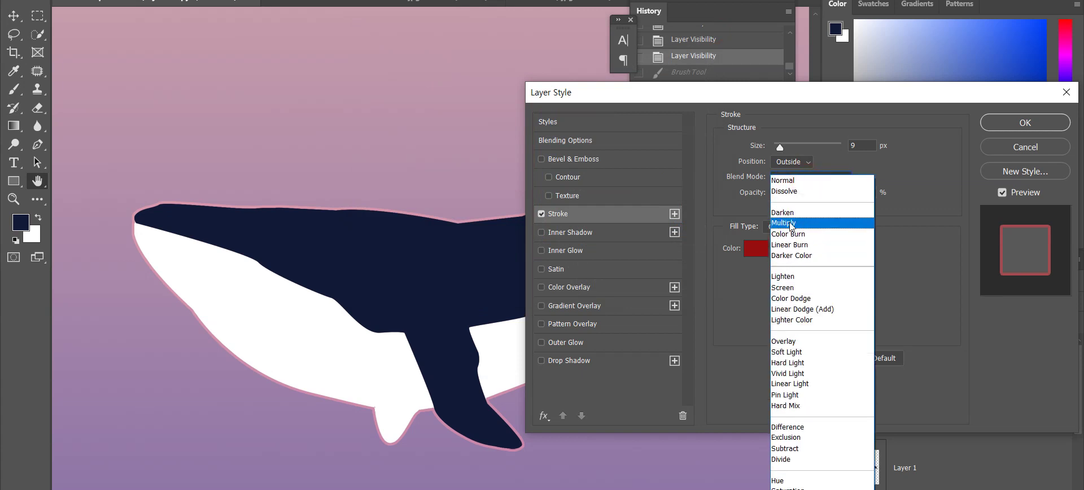
left_click(794, 341)
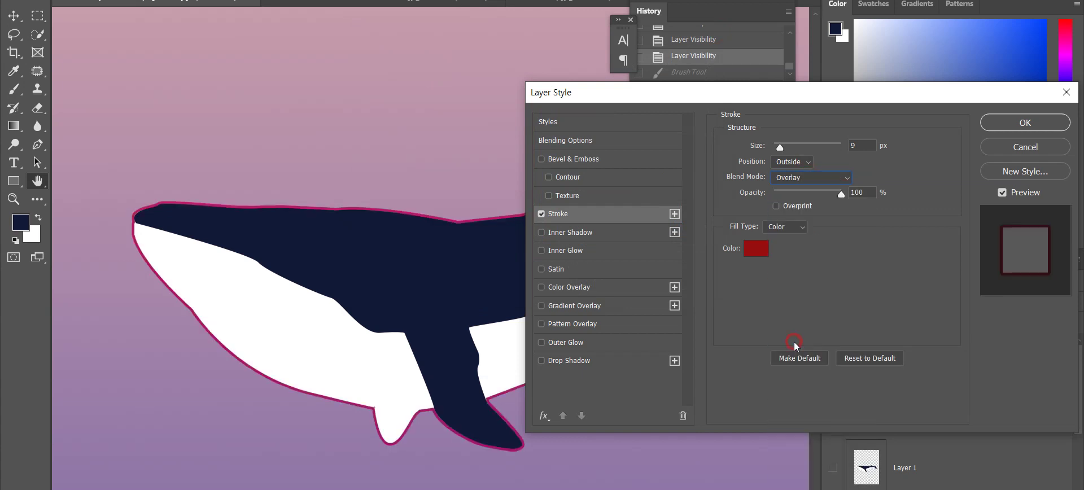
left_click(789, 178)
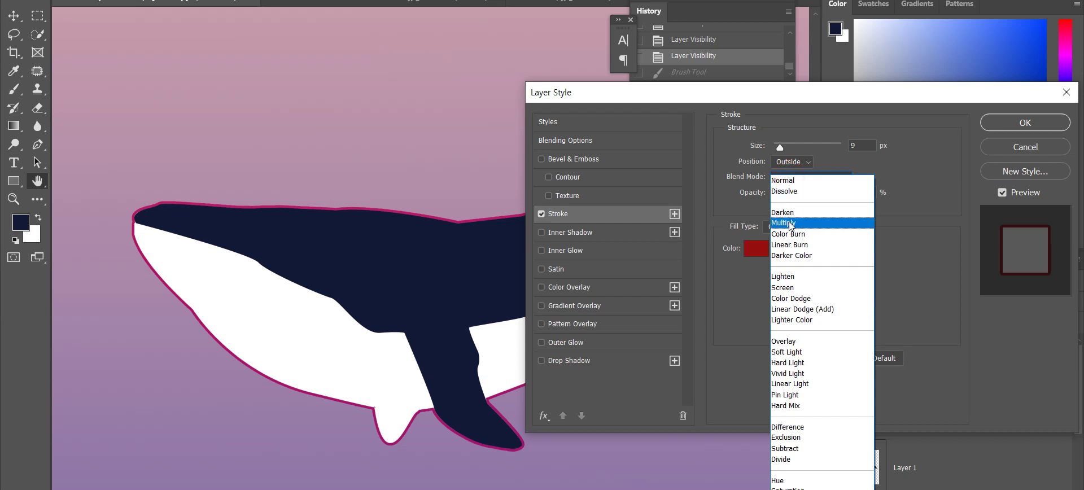
left_click(789, 226)
left_click(788, 177)
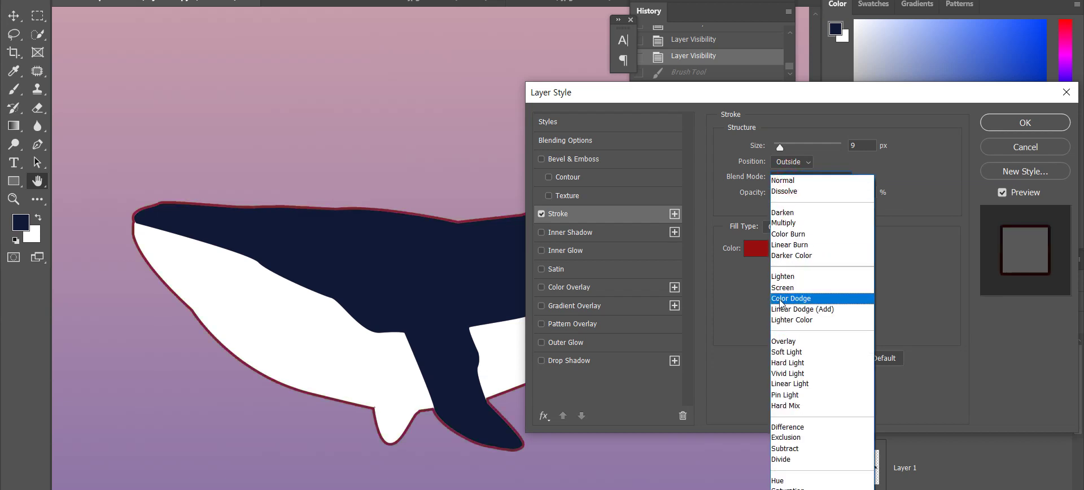
left_click(795, 284)
- Try the stroke's blend modes Lighten, Color Dodge, Linear Dodge (Add) and Lighter Color one after another
left_click(809, 178)
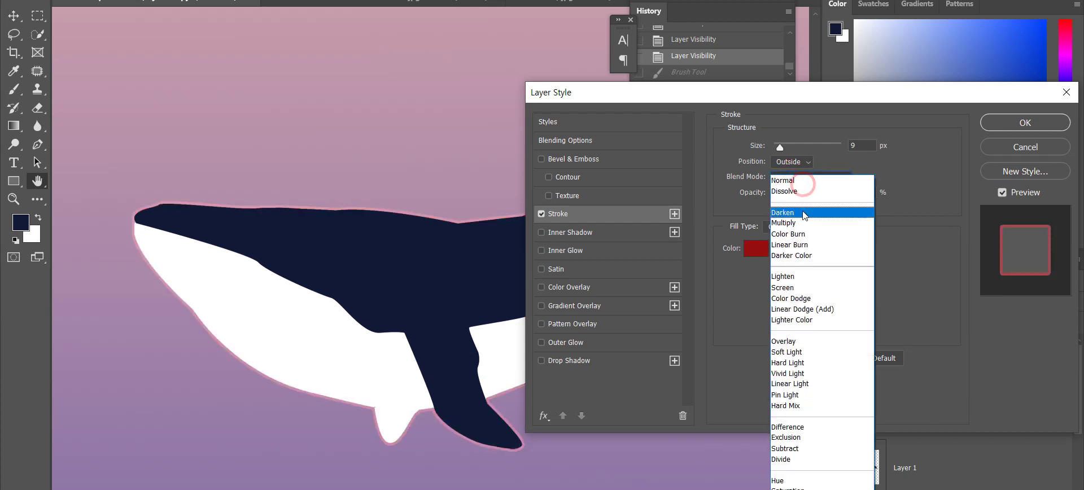
left_click(796, 270)
left_click(798, 177)
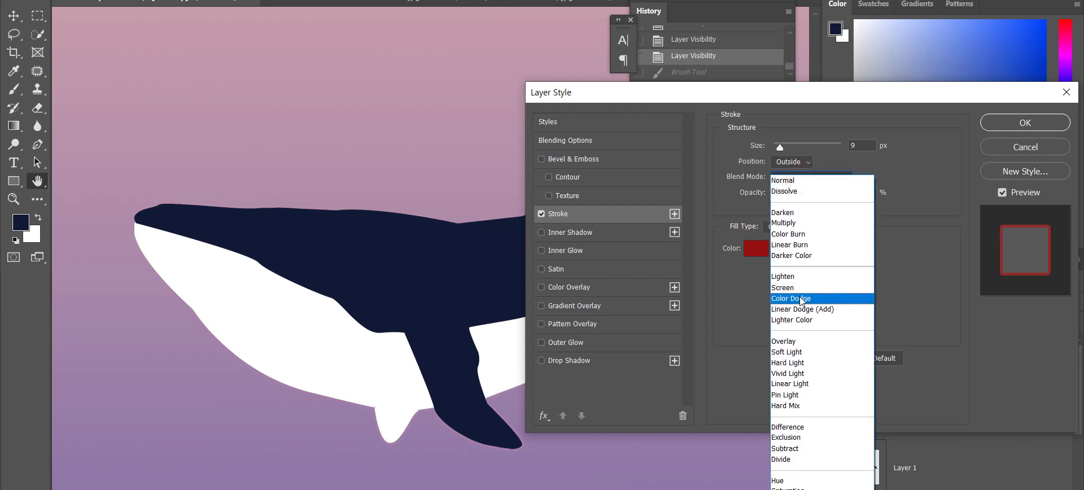
left_click(800, 281)
left_click(807, 177)
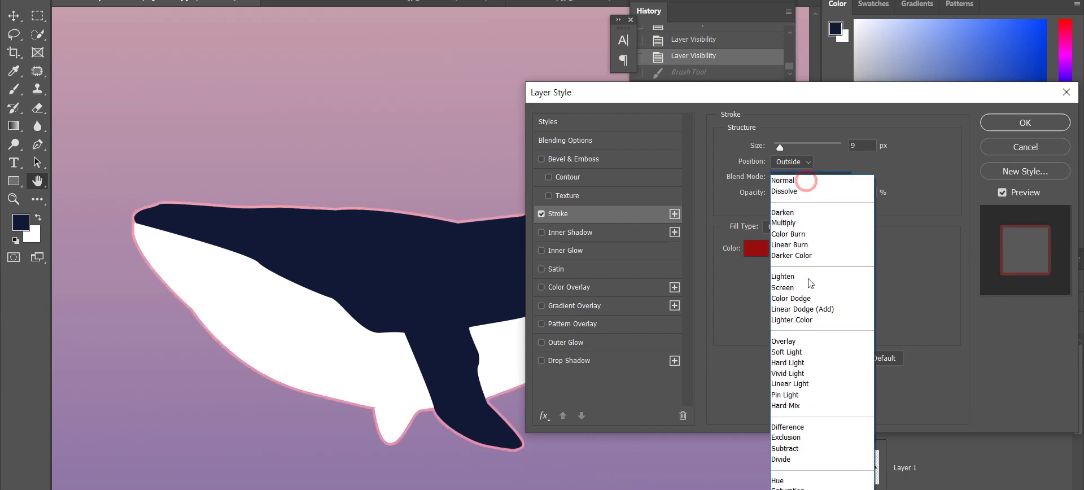
left_click(797, 315)
left_click(810, 178)
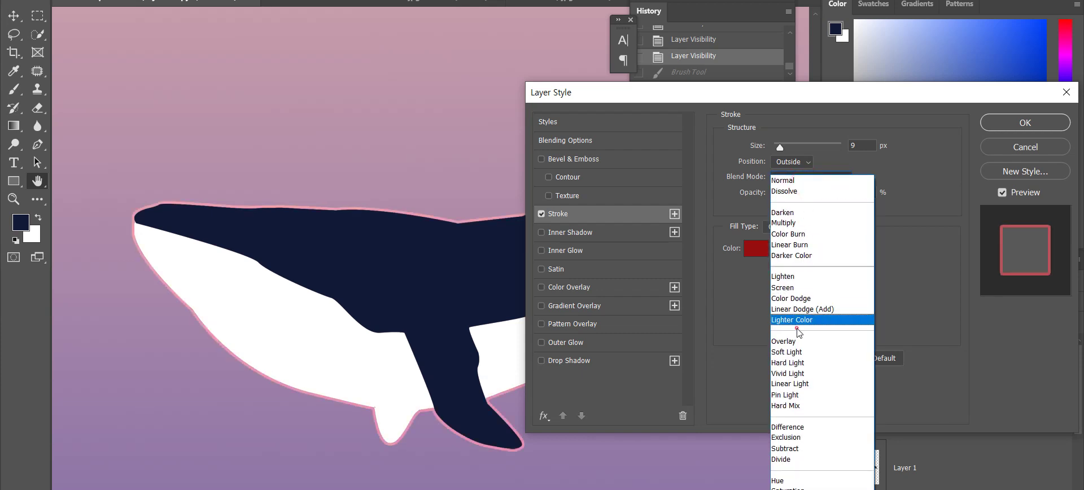
left_click(796, 320)
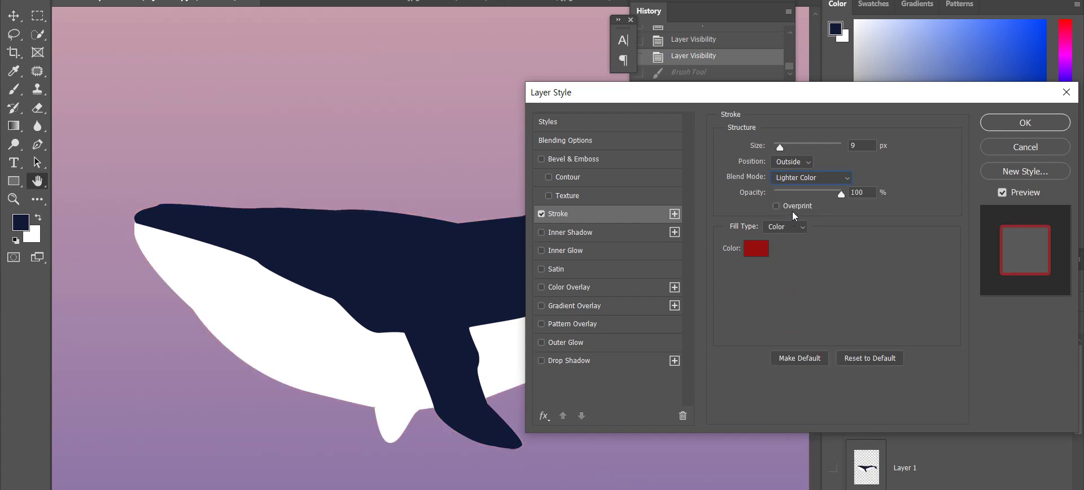
- Try Hard Light, Exclusion and Divide as the blend mode of the whale's stroke
left_click(807, 178)
left_click(791, 364)
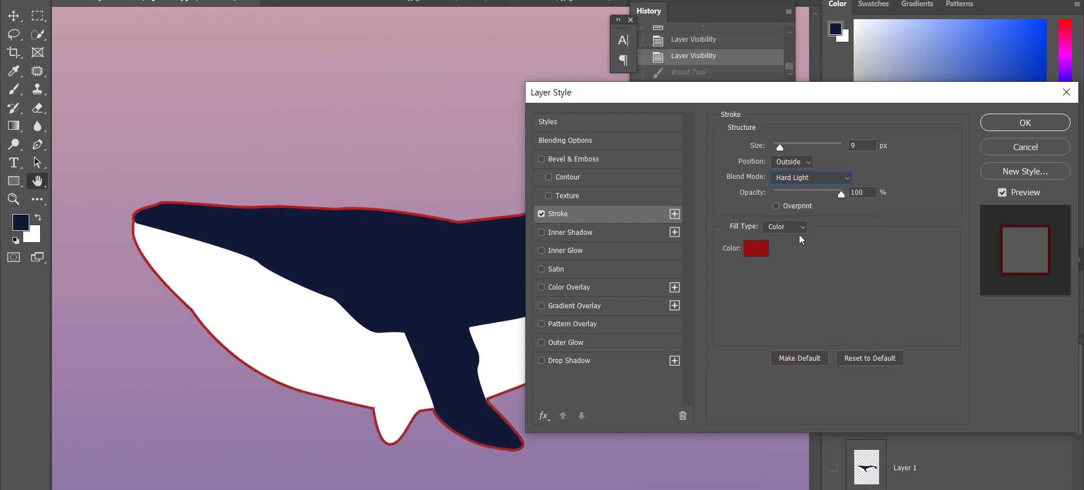
left_click(810, 172)
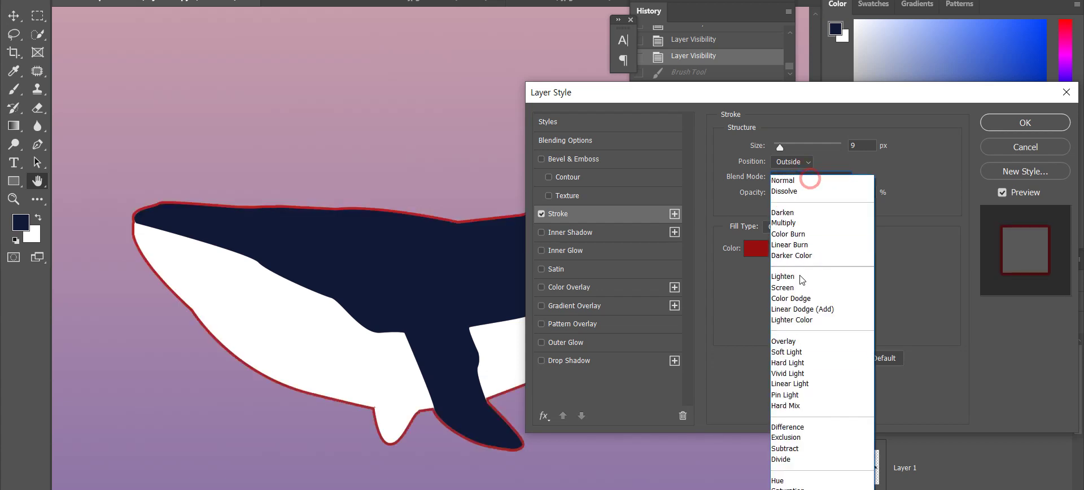
left_click(802, 437)
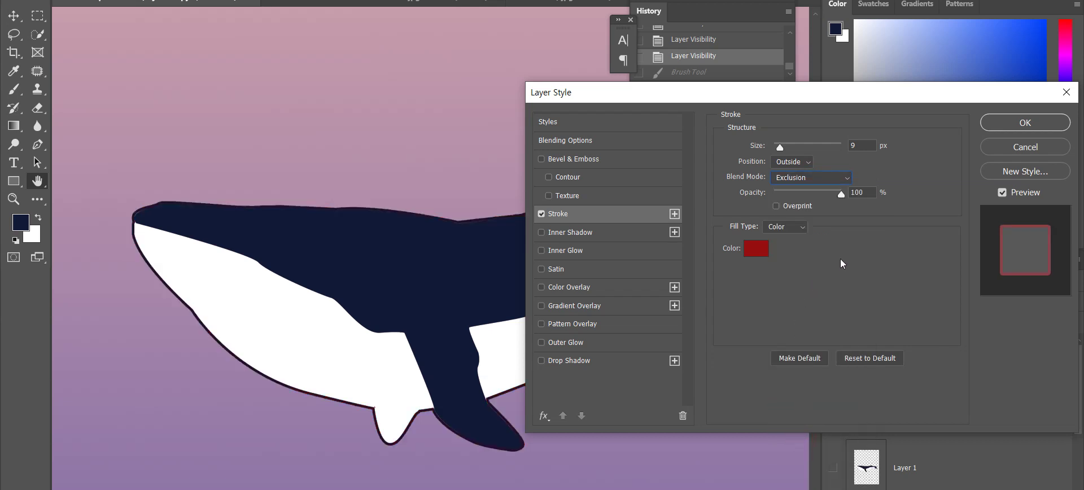
left_click(805, 179)
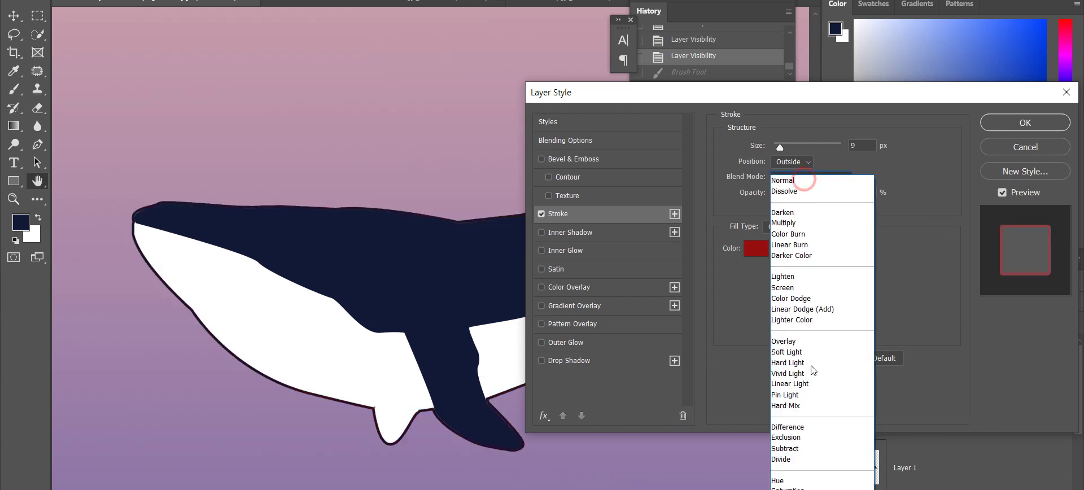
left_click(800, 466)
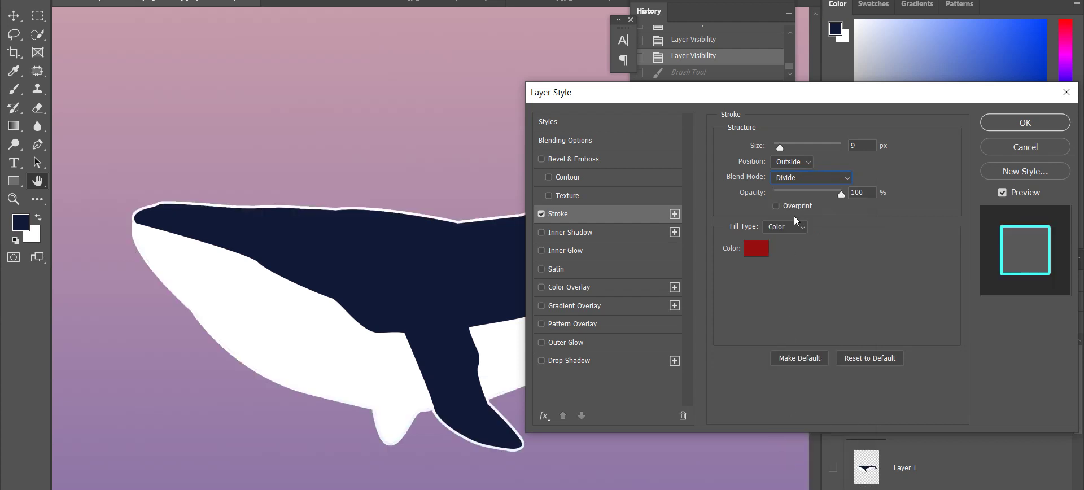
- Try Hue and a neighbouring component blend mode for the stroke, then return it to Screen
left_click(796, 180)
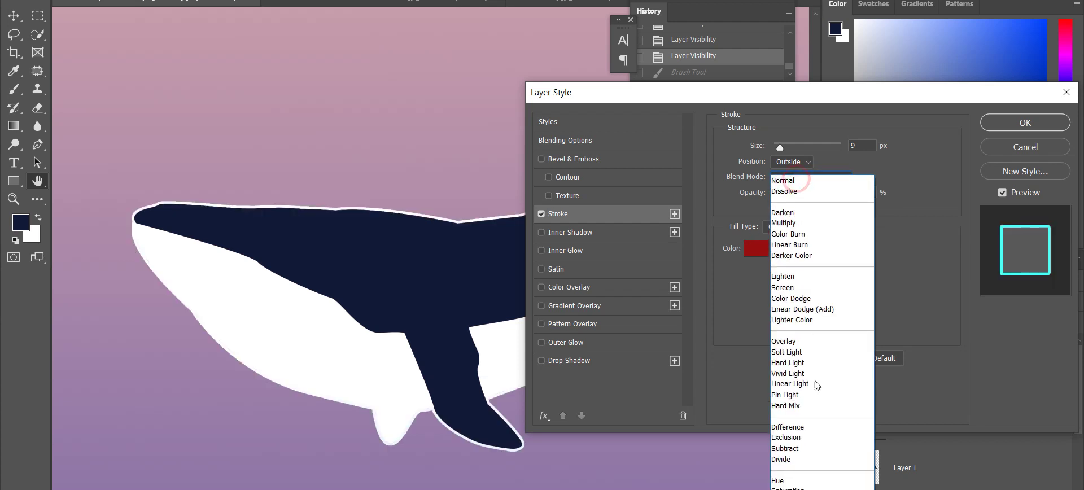
left_click(802, 477)
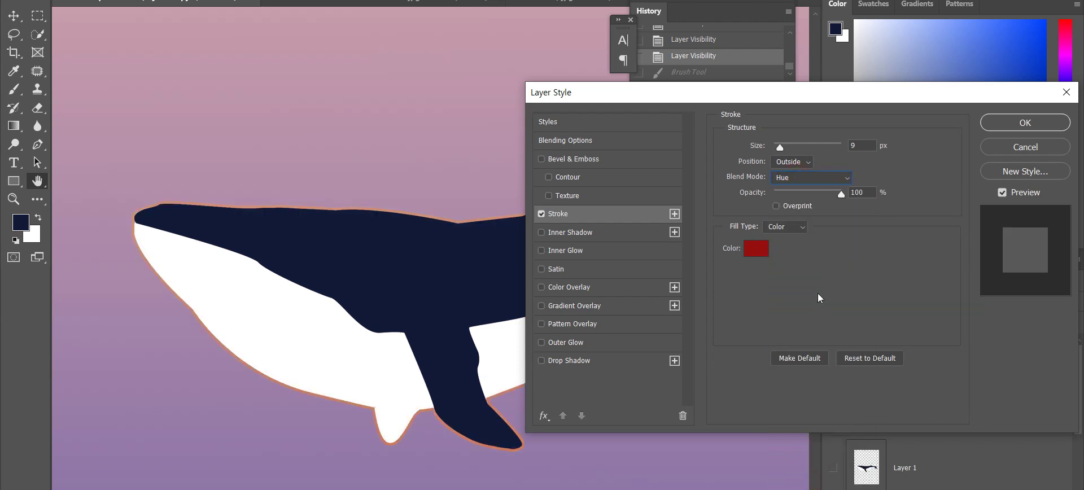
left_click(822, 178)
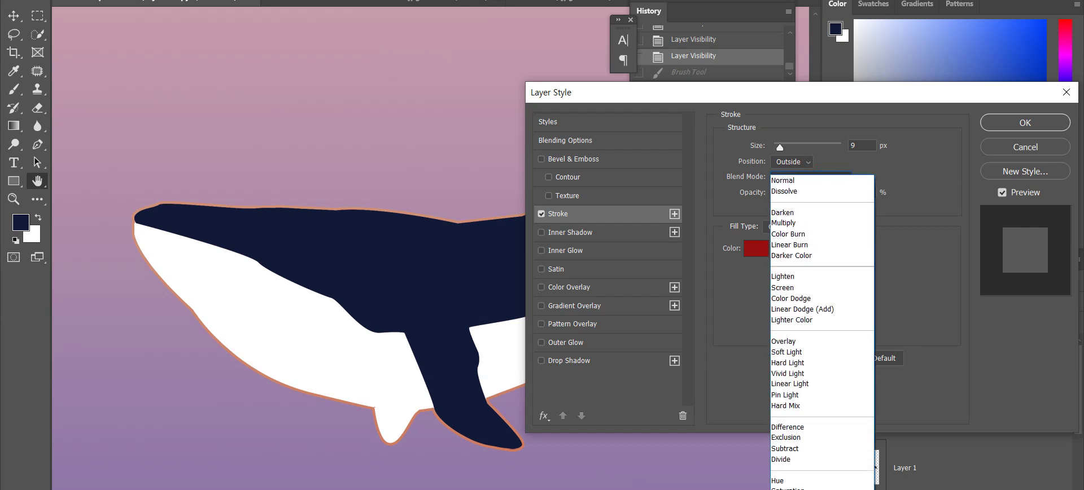
left_click(791, 474)
left_click(829, 178)
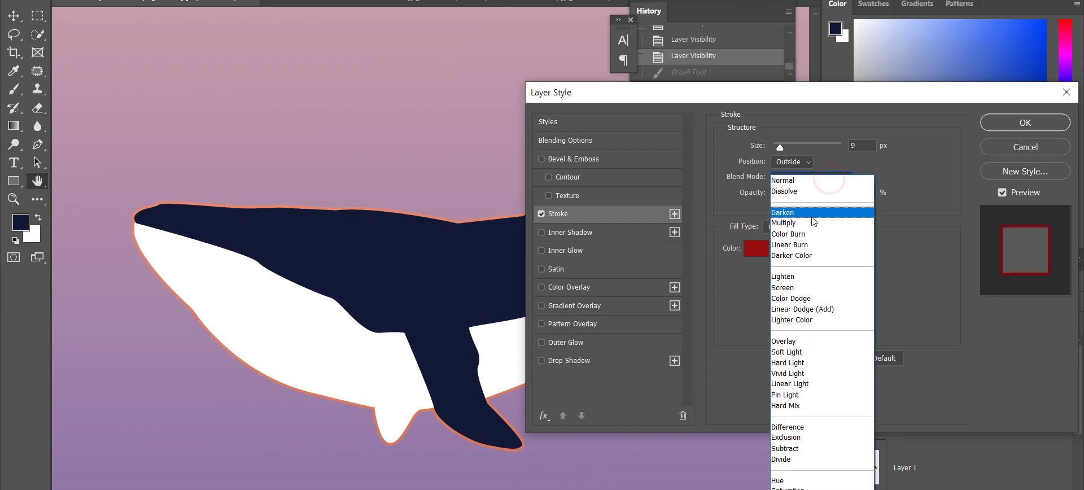
left_click(785, 291)
- Change the stroke color to dark navy blue #080e40
left_click(756, 248)
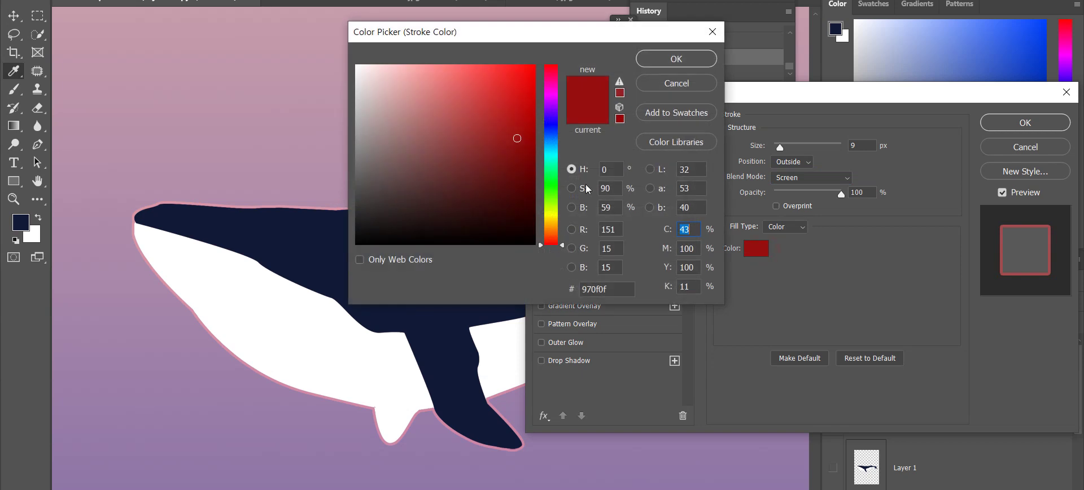
left_click_drag(551, 187, 554, 155)
left_click(495, 92)
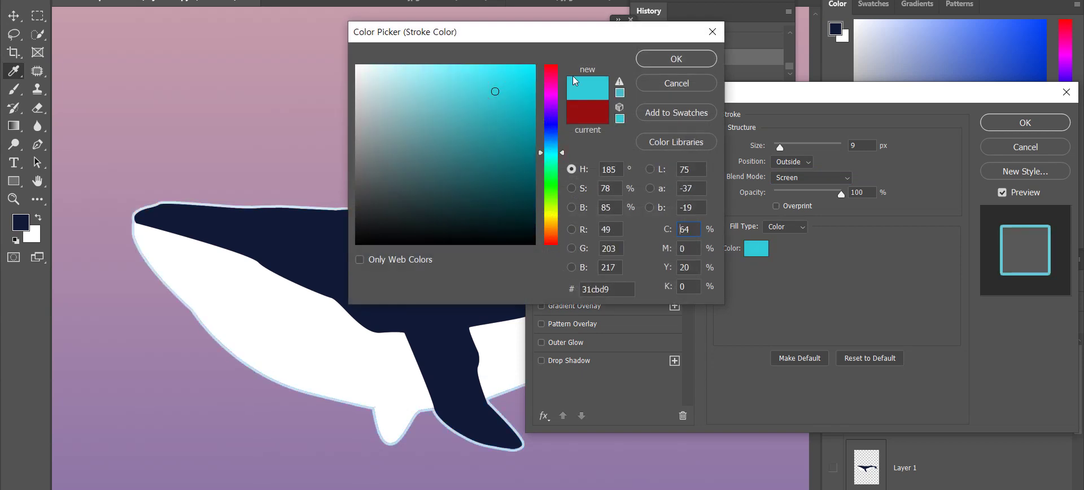
mouse_move(508, 88)
left_mouse_down()
mouse_move(476, 107)
mouse_move(502, 188)
mouse_move(490, 177)
mouse_move(482, 193)
mouse_move(511, 199)
left_mouse_up()
left_click(551, 129)
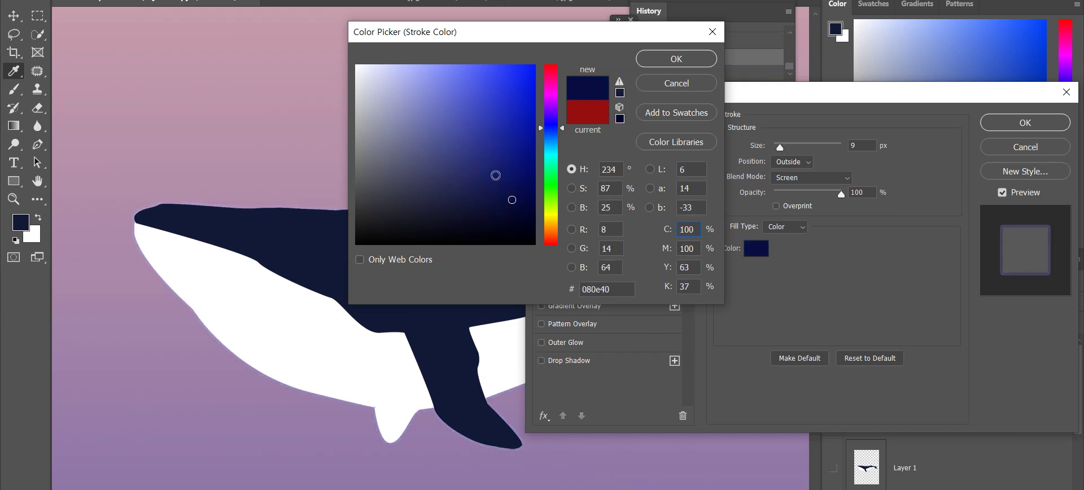
left_click(667, 60)
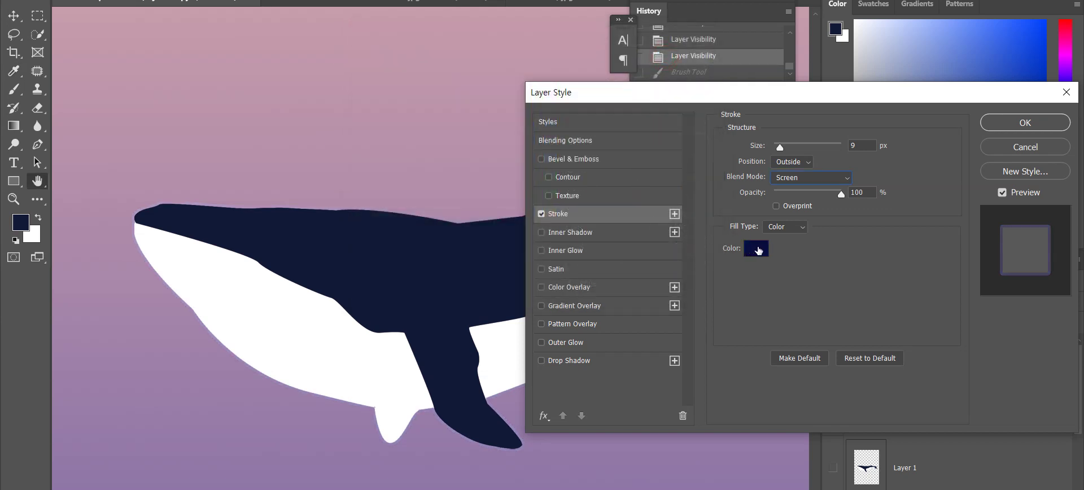
- Try Multiply, Overlay, Soft Light, Hard Light and Vivid Light as blend modes for the navy stroke
left_click(807, 178)
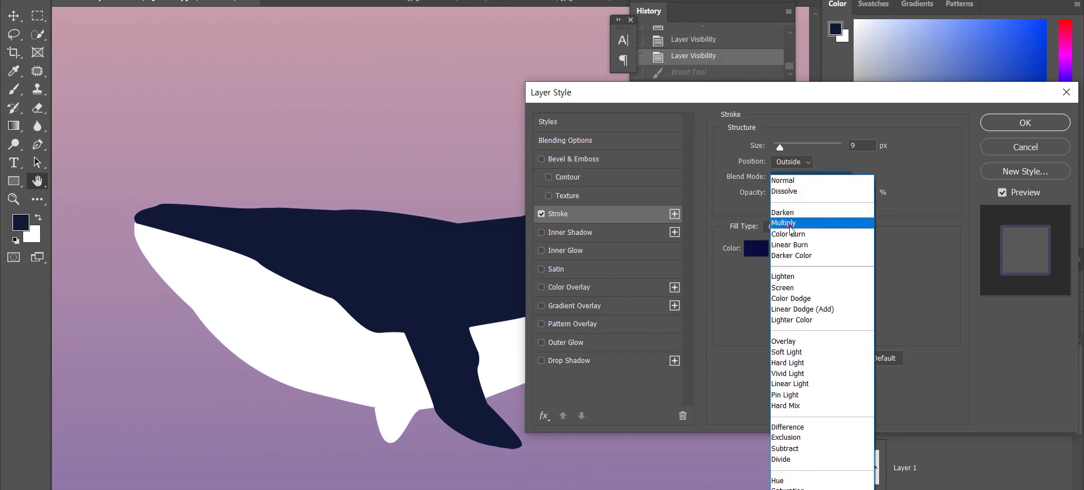
left_click(790, 226)
left_click(790, 179)
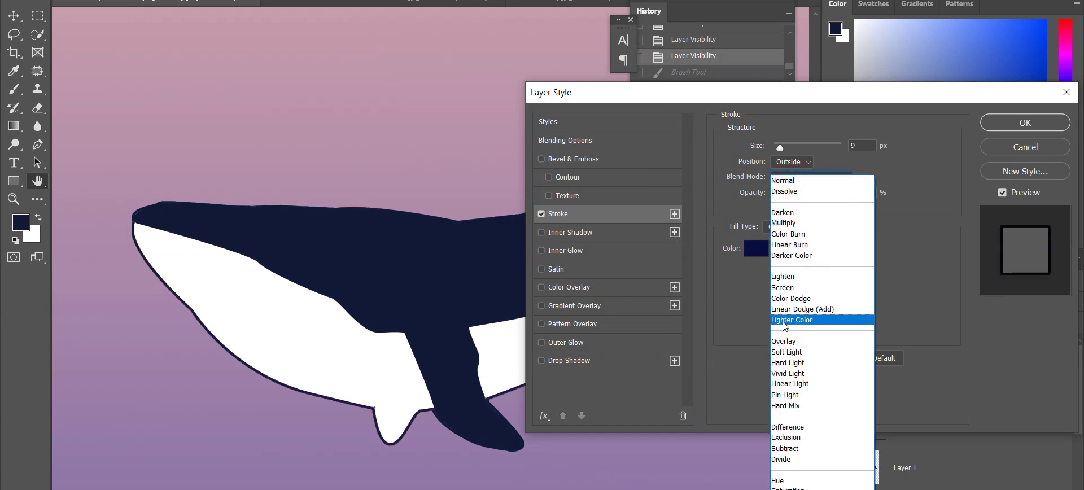
left_click(783, 341)
left_click(800, 179)
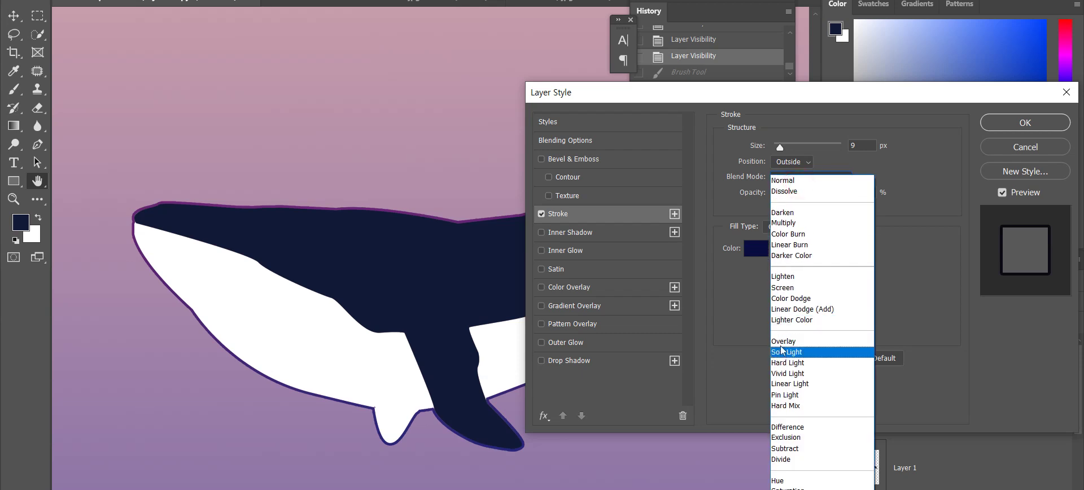
left_click(781, 352)
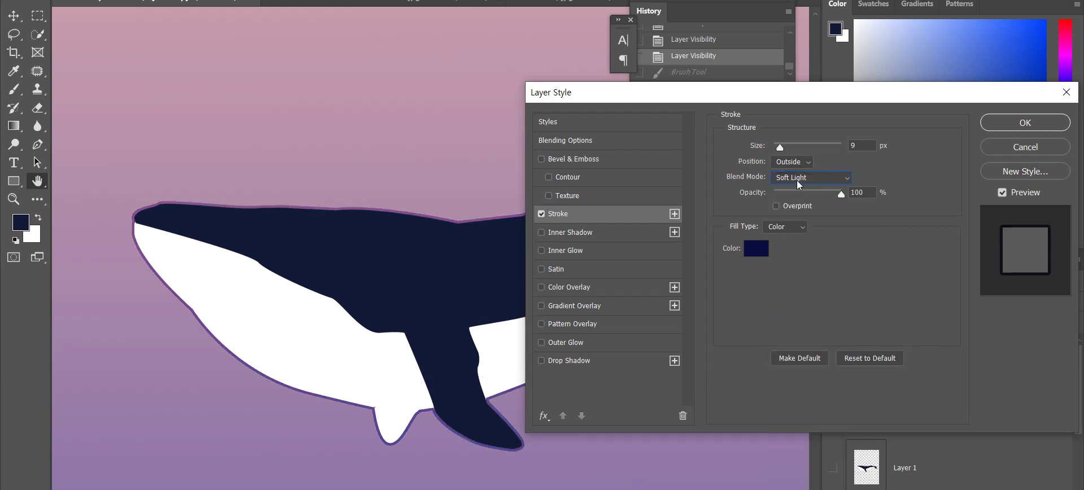
left_click(797, 181)
left_click(787, 365)
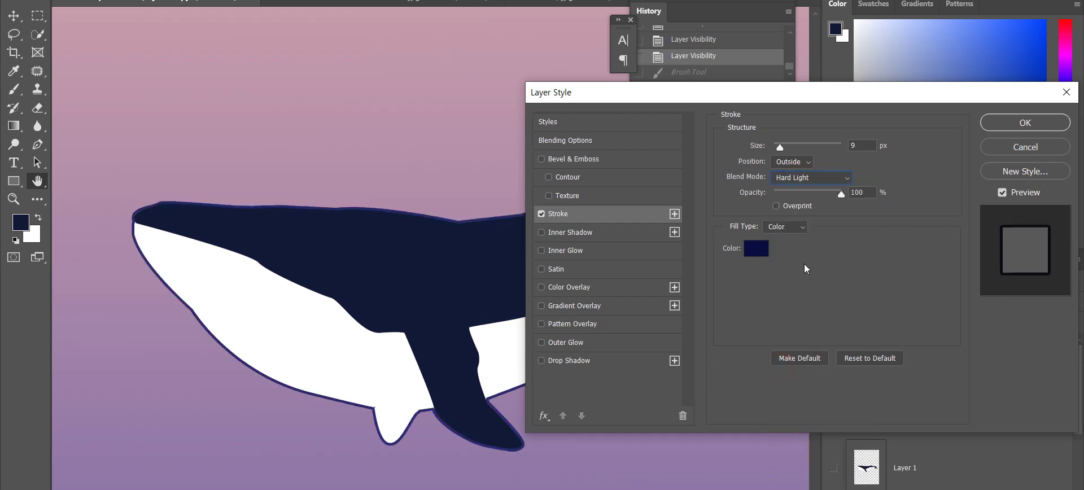
left_click(808, 184)
left_click(801, 373)
left_click(756, 249)
left_click(497, 151)
left_click(502, 172)
left_click(519, 206)
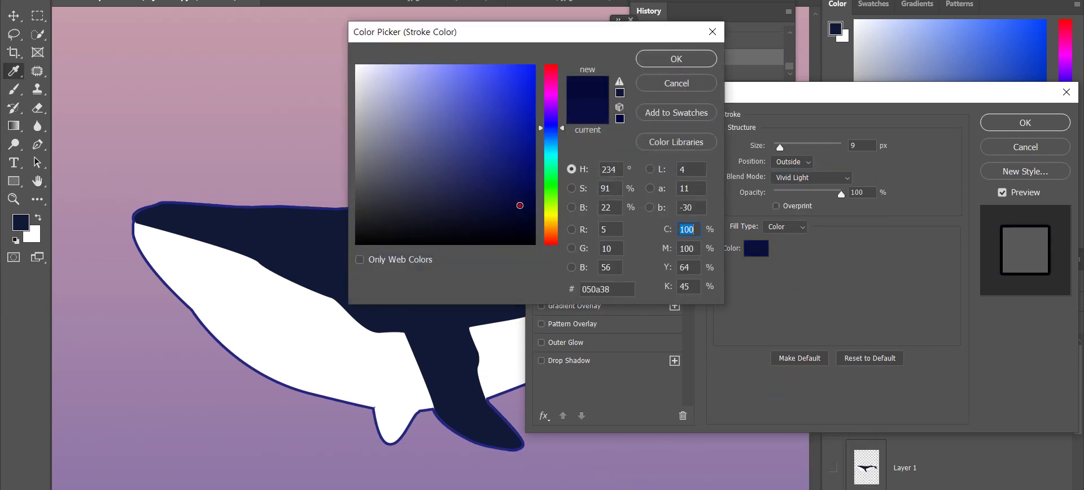
left_click(683, 85)
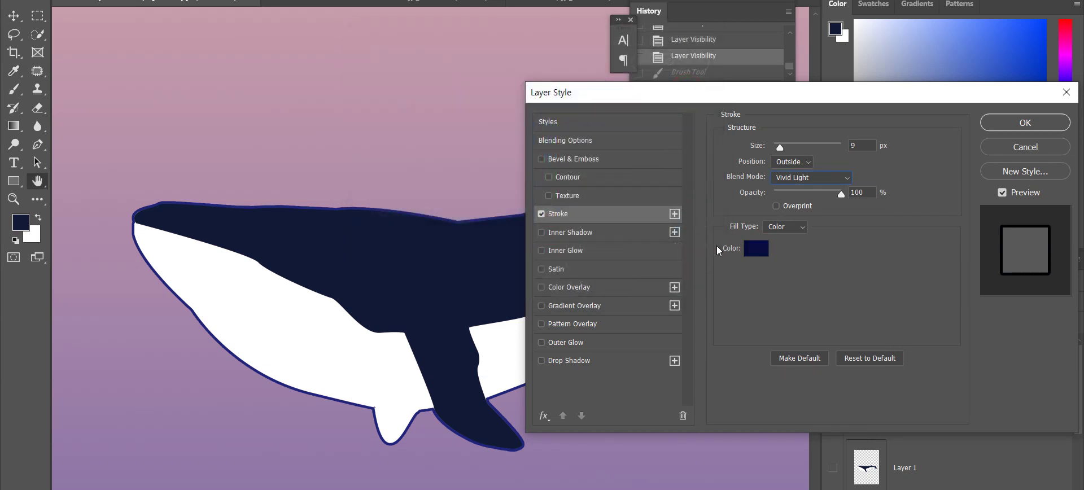
- Turn off the Stroke effect and apply an Inner Shadow to the whale layer instead
left_click(541, 215)
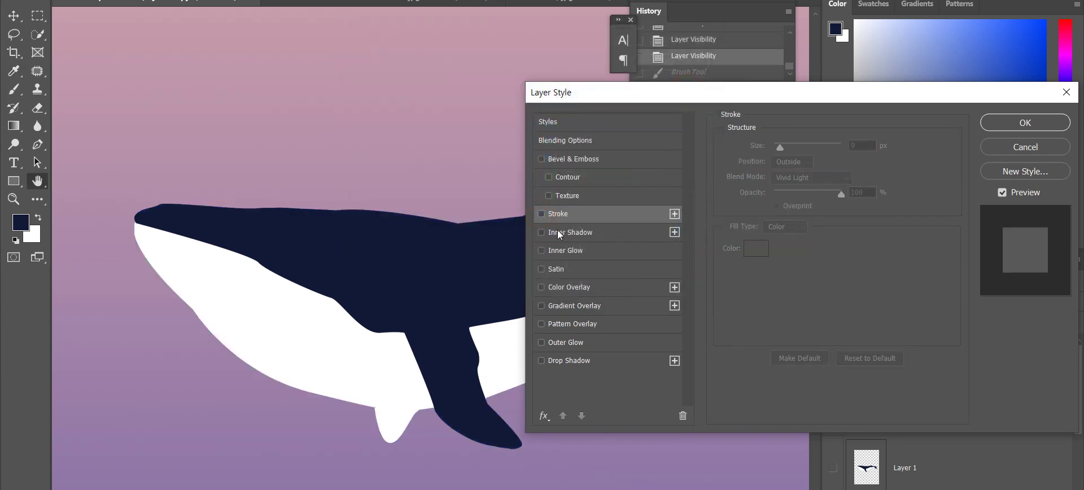
left_click(559, 234)
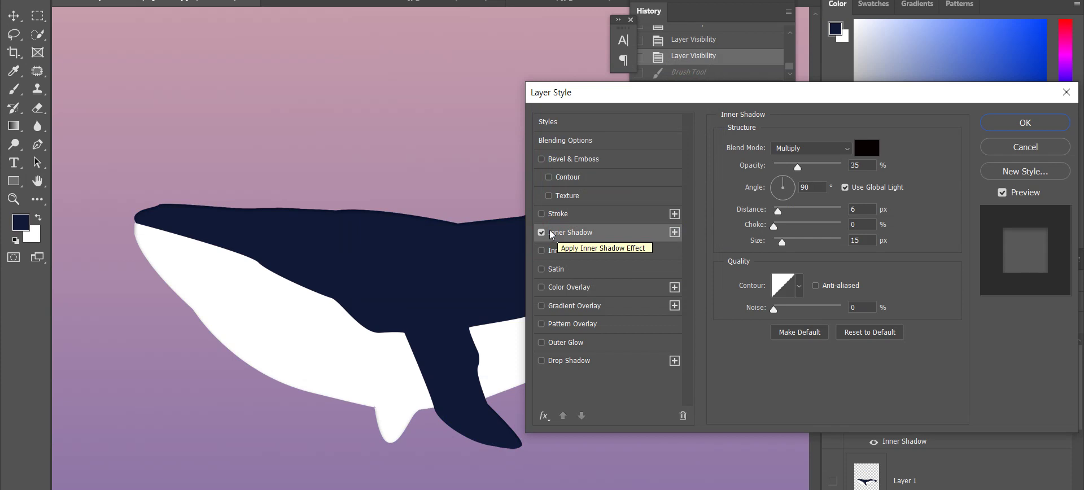
- Compare the whale with the Inner Shadow off and on, then change the shadow's color from black to dark navy blue
left_click(542, 233)
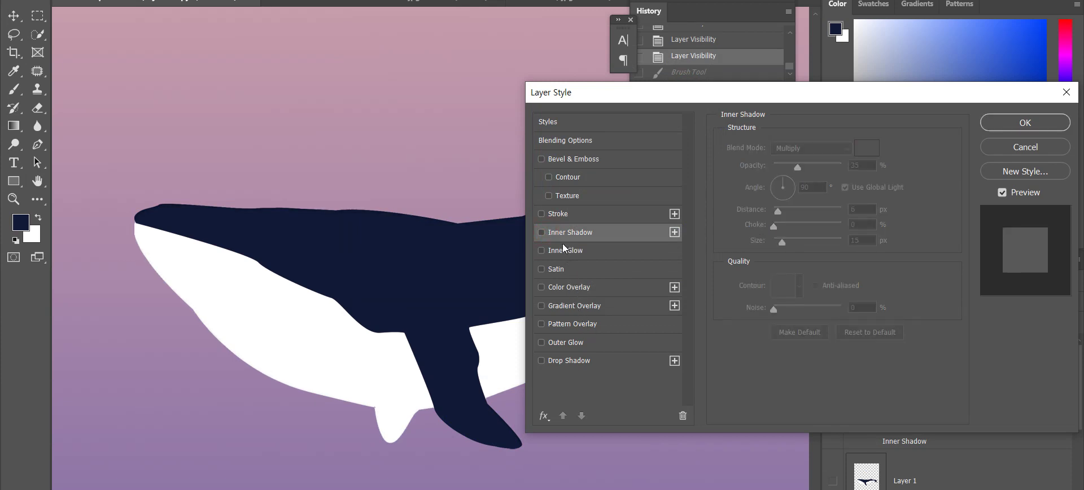
left_click(558, 234)
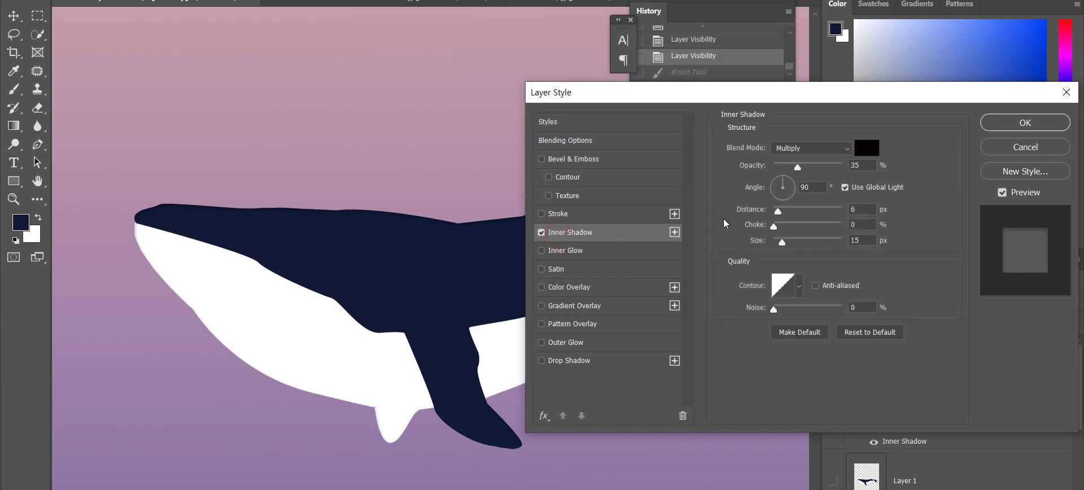
left_click(793, 150)
left_click(923, 175)
left_click(860, 148)
left_click(550, 124)
left_click(529, 140)
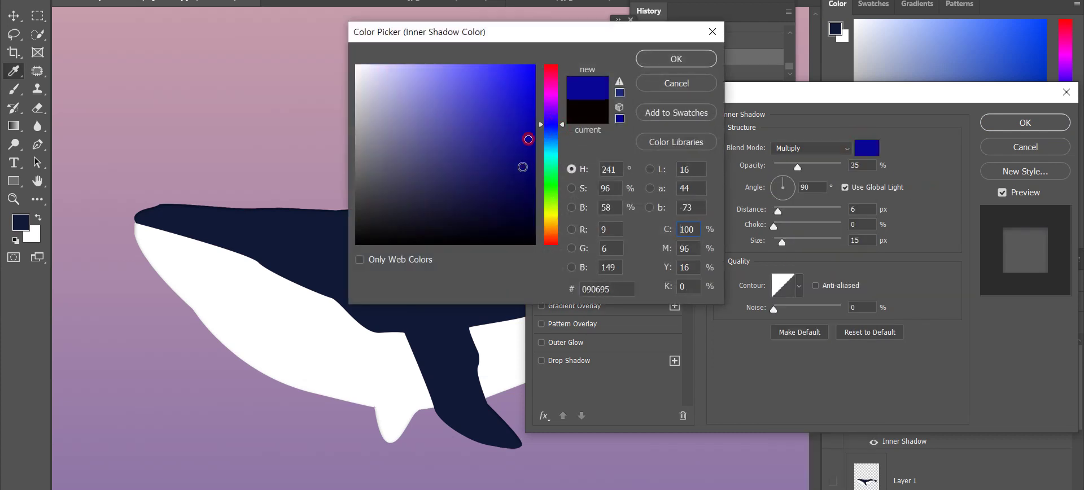
left_click_drag(511, 193, 497, 197)
left_click(677, 59)
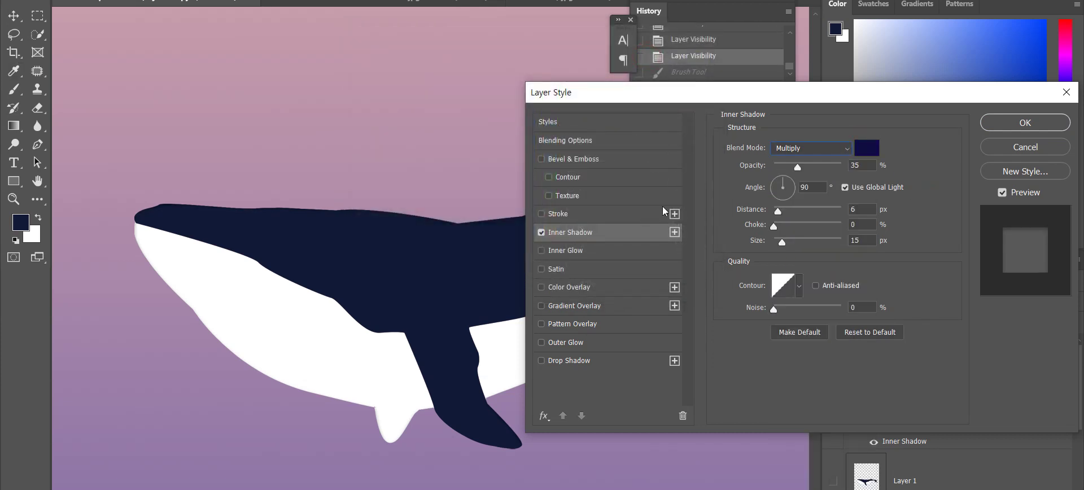
- Raise the Inner Shadow's opacity to 100%
left_click_drag(818, 167, 789, 172)
left_click(793, 164)
left_click_drag(815, 164, 829, 168)
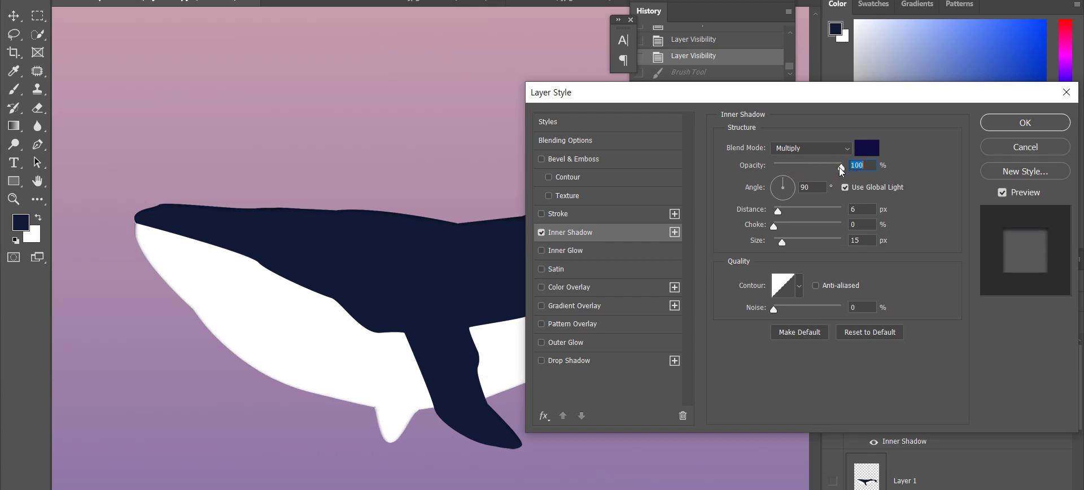
- Try Dissolve, Darken, Linear Burn, Multiply and Darker Color as blend modes for the Inner Shadow
left_click(811, 148)
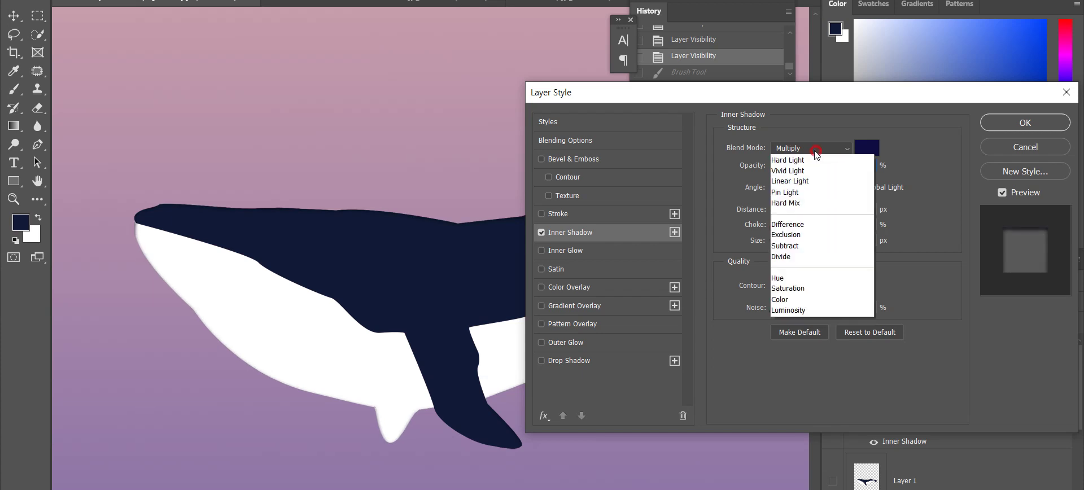
left_click(796, 163)
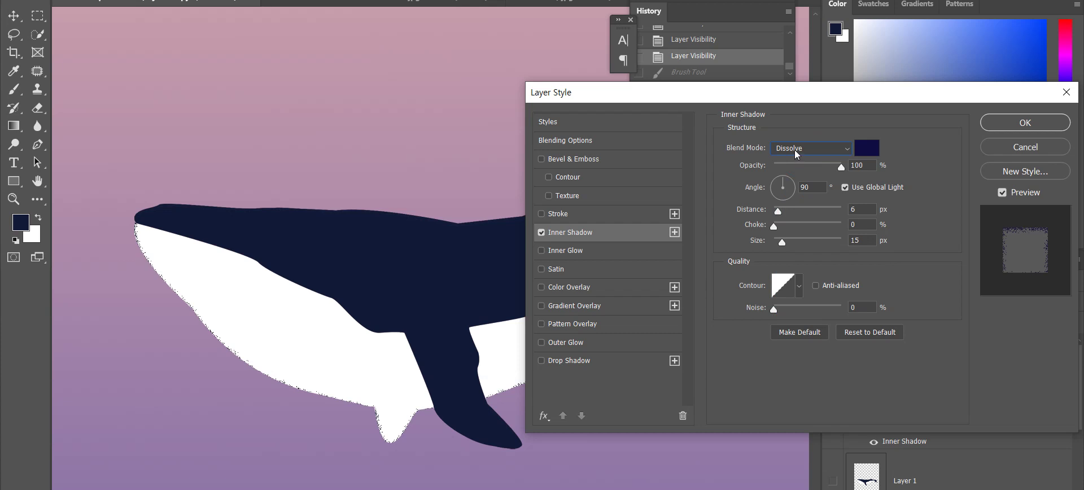
left_click(794, 150)
left_click(783, 194)
left_click(790, 147)
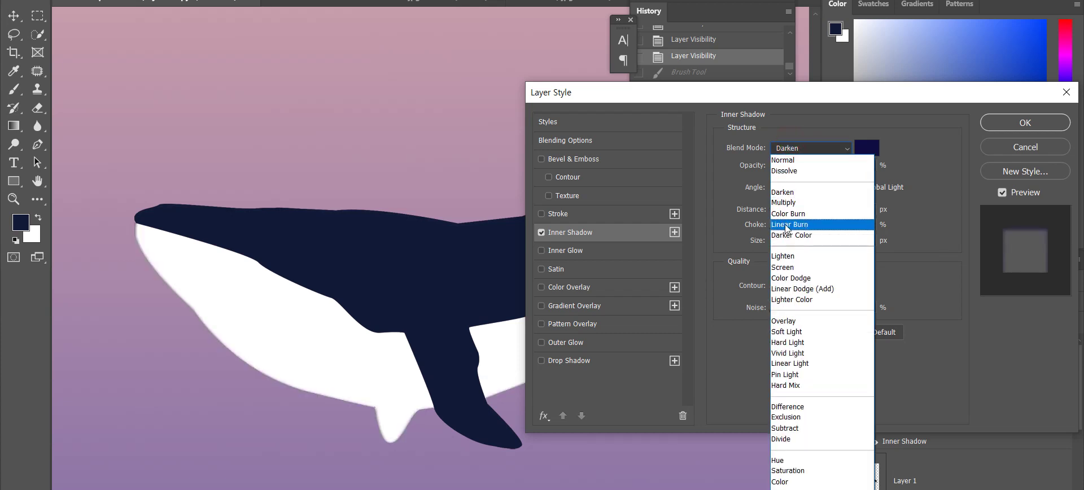
left_click(786, 225)
left_click(793, 148)
left_click(796, 188)
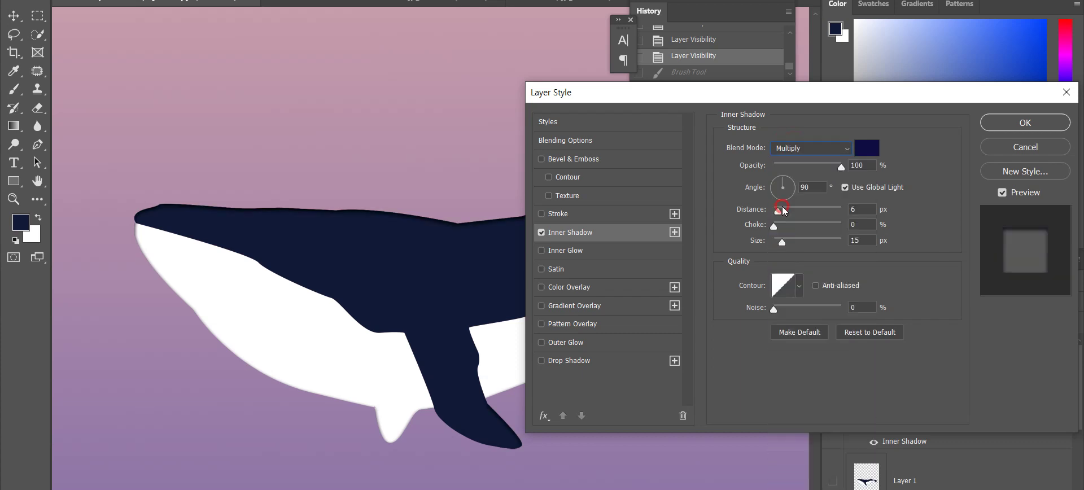
left_click(797, 150)
left_click(786, 222)
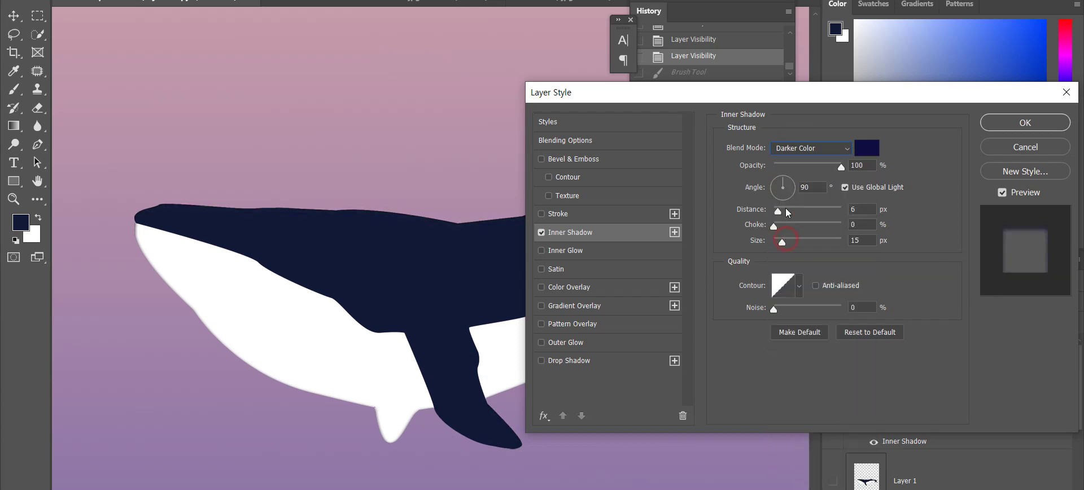
- Try Lighter Color, Overlay, Hard Mix, Difference and Hue as blend modes for the Inner Shadow
left_click(792, 148)
left_click(790, 300)
left_click(793, 148)
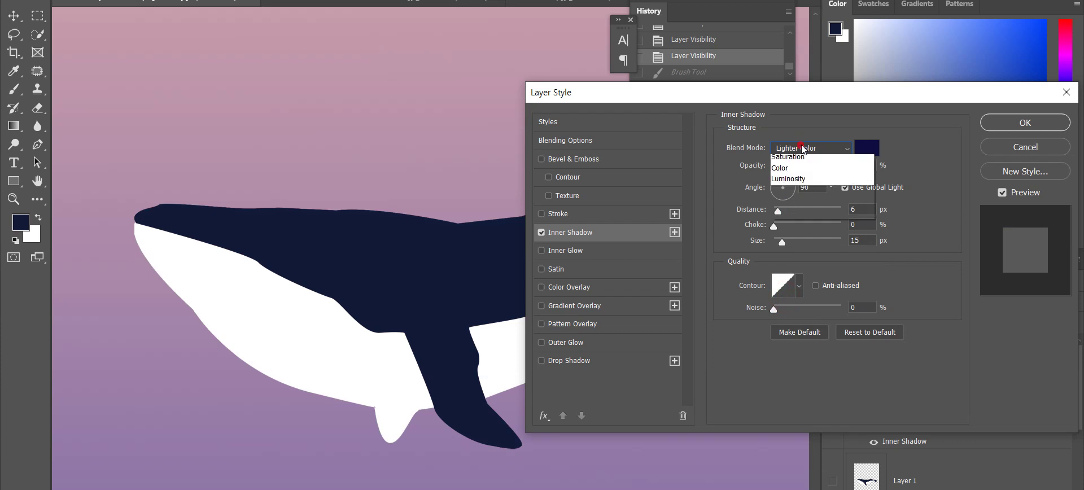
left_click(791, 320)
left_click(797, 148)
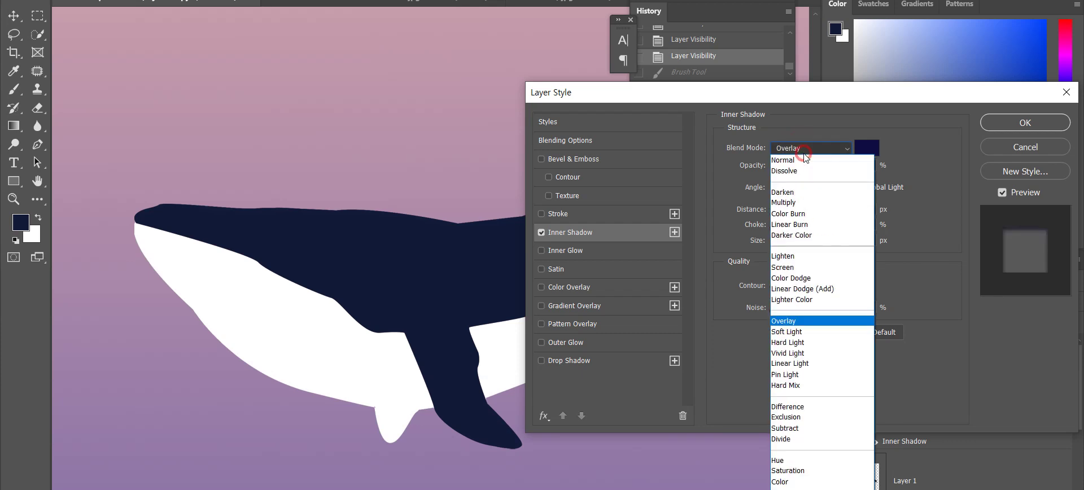
left_click(794, 378)
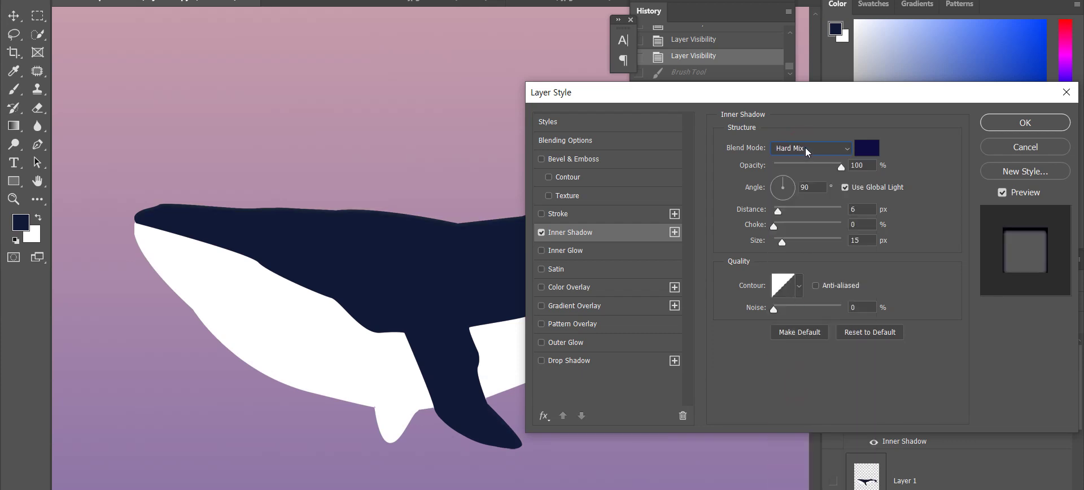
left_click(805, 148)
left_click(793, 406)
left_click(819, 148)
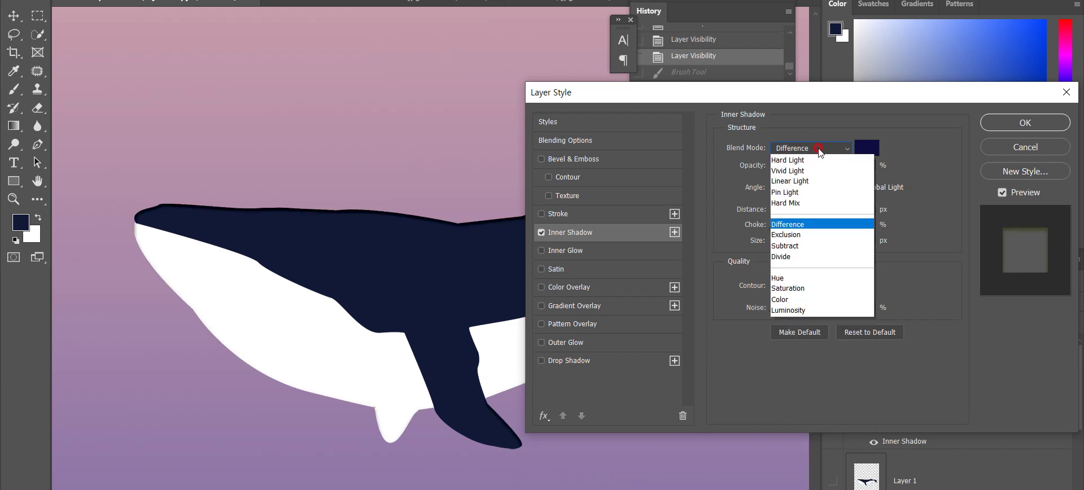
left_click(790, 453)
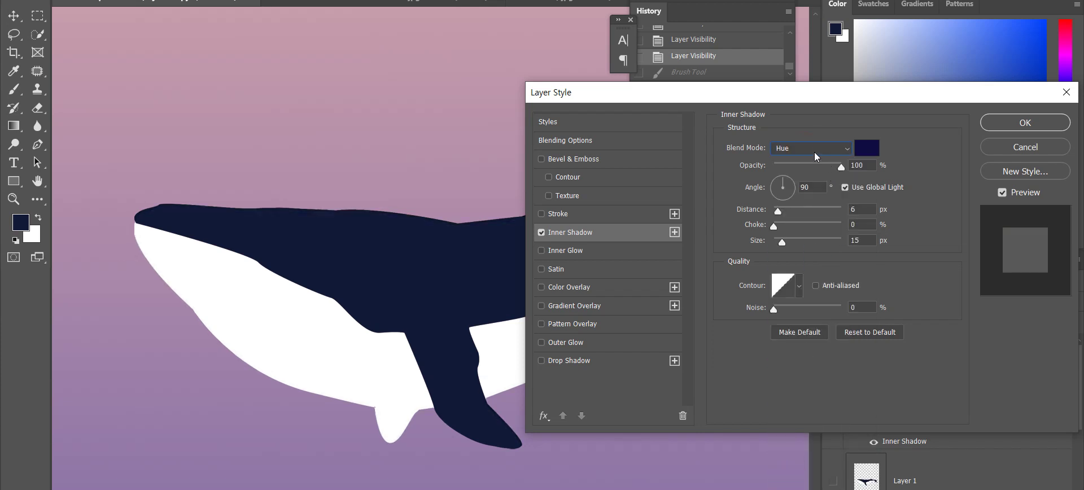
- Try several contour presets for the Inner Shadow, then return to the straight linear contour
left_click_drag(812, 103, 747, 0)
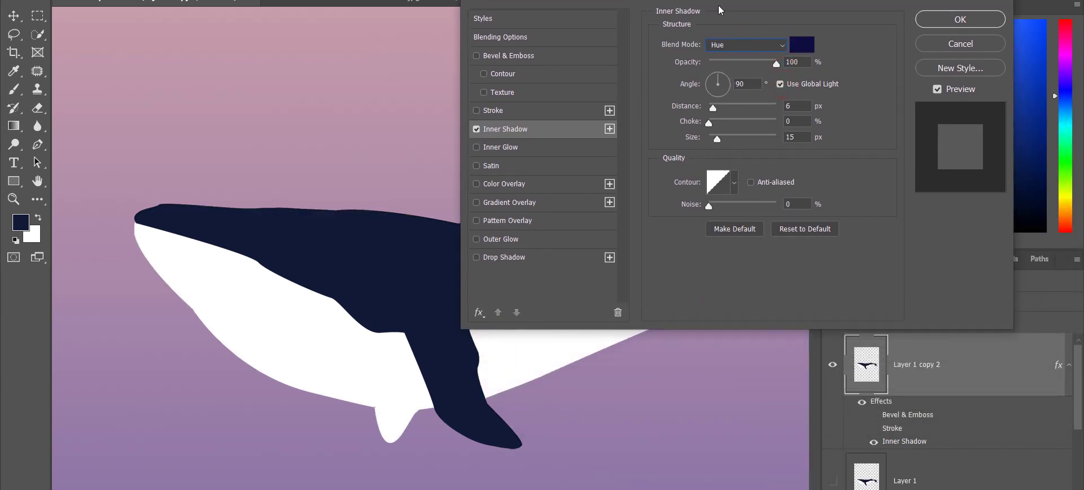
left_click(735, 183)
left_click(669, 215)
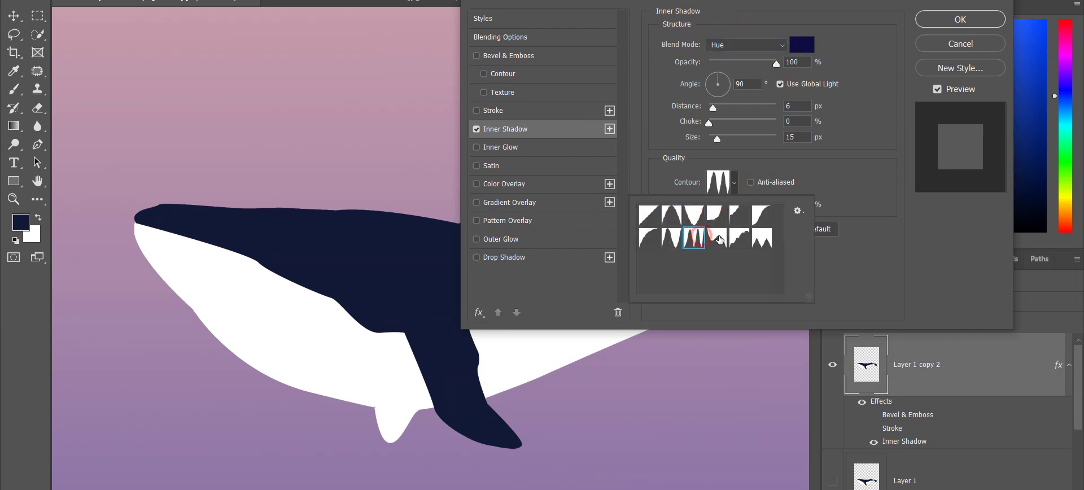
left_click(718, 214)
left_click(739, 215)
left_click(762, 215)
left_click(649, 215)
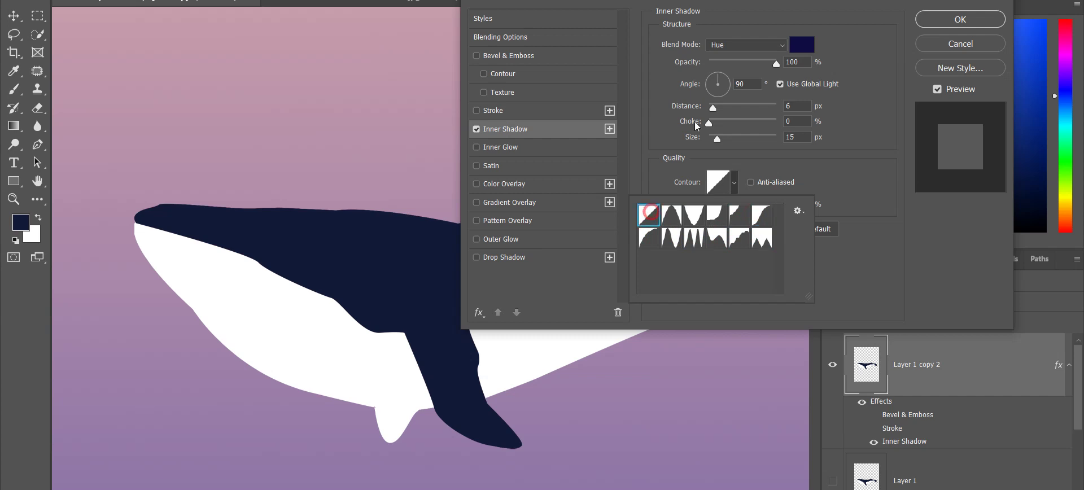
left_click(835, 101)
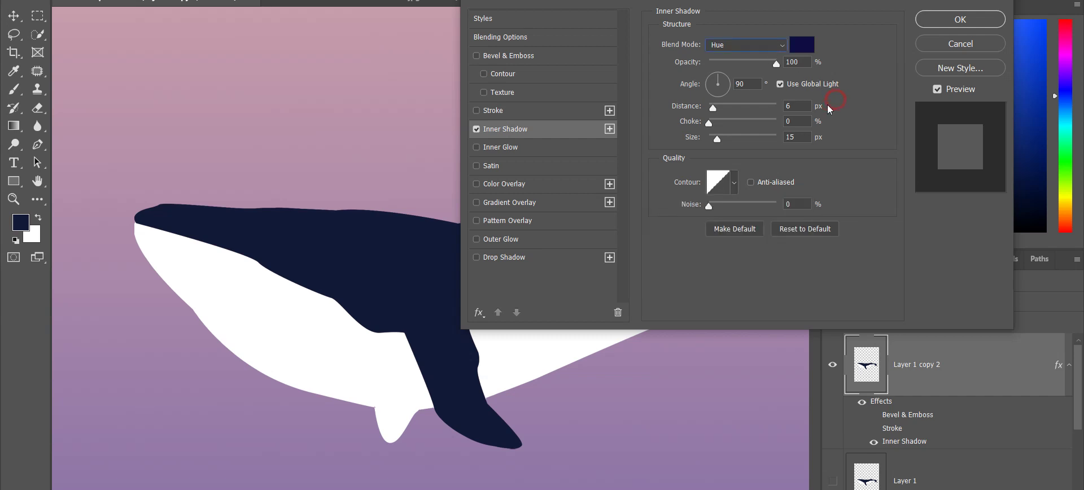
- Try the Inner Shadow with distance 28 px, choke 6% and size 38 px in Color Burn and Dissolve modes
left_click_drag(716, 112, 723, 140)
left_click(743, 48)
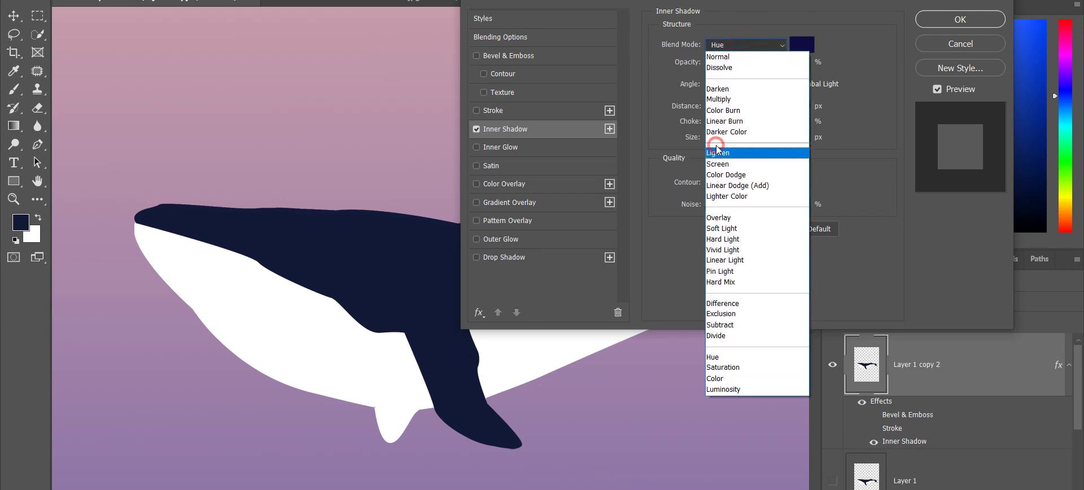
left_click(719, 110)
left_click(729, 46)
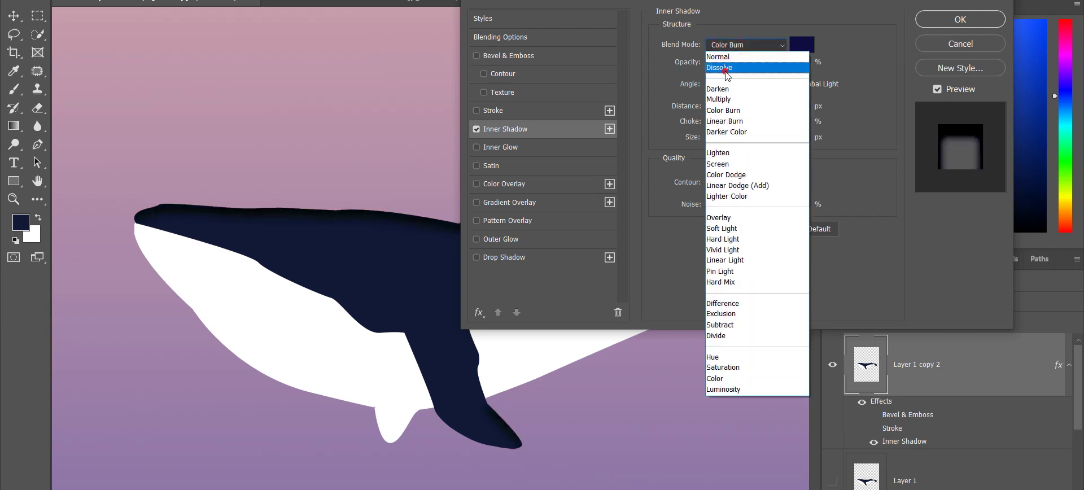
left_click(729, 49)
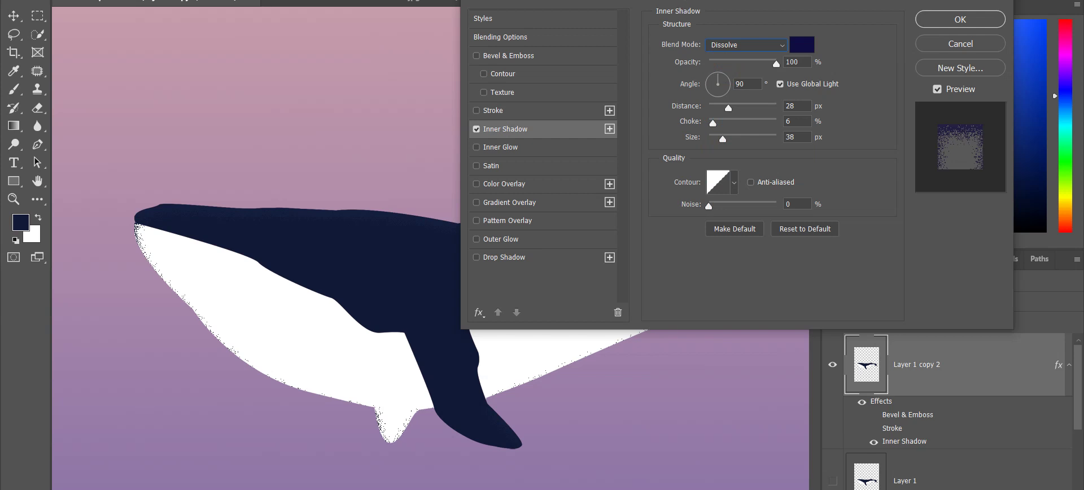
- Set the Inner Shadow's blend mode to Divide after trying Hard Mix, and set its angle to 45°
left_click_drag(683, 9, 710, 39)
left_click(757, 89)
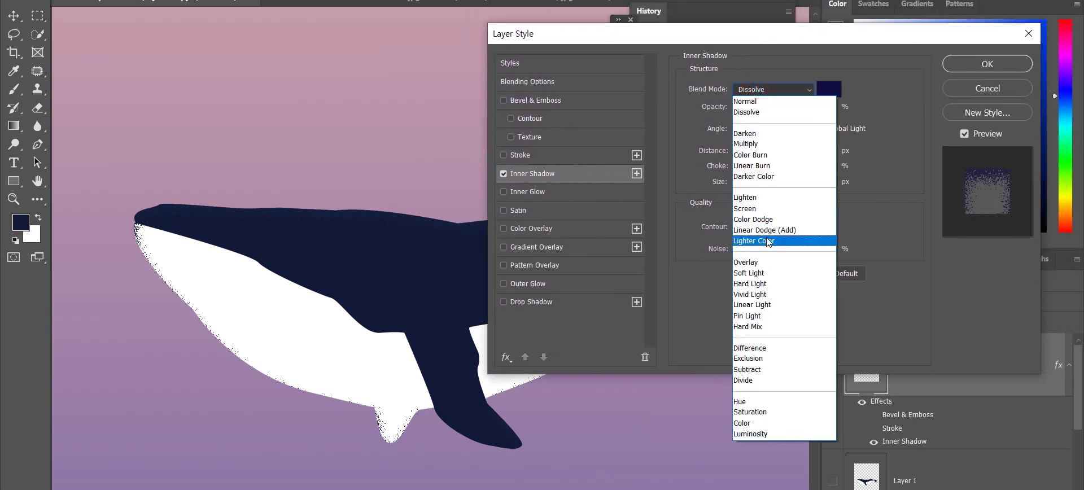
left_click(762, 323)
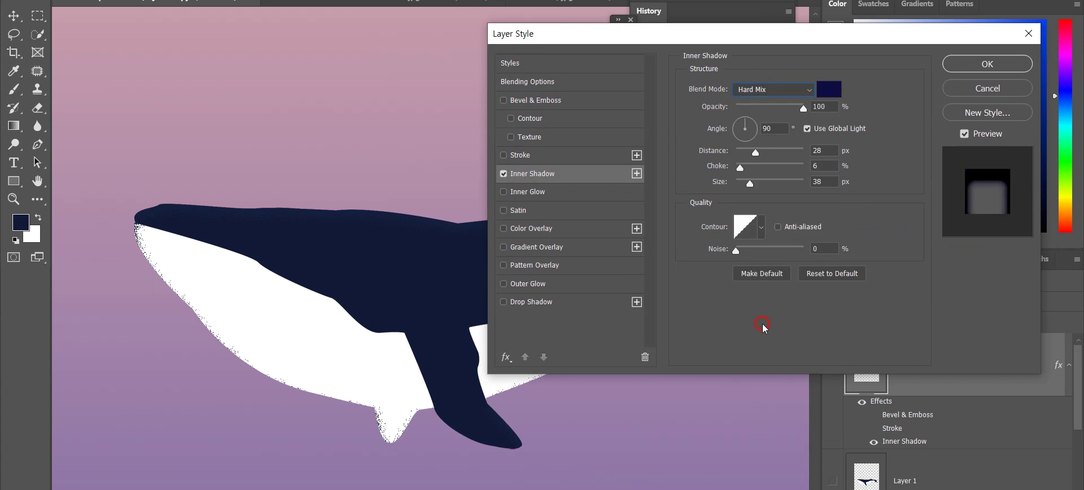
left_click(769, 91)
left_click(769, 381)
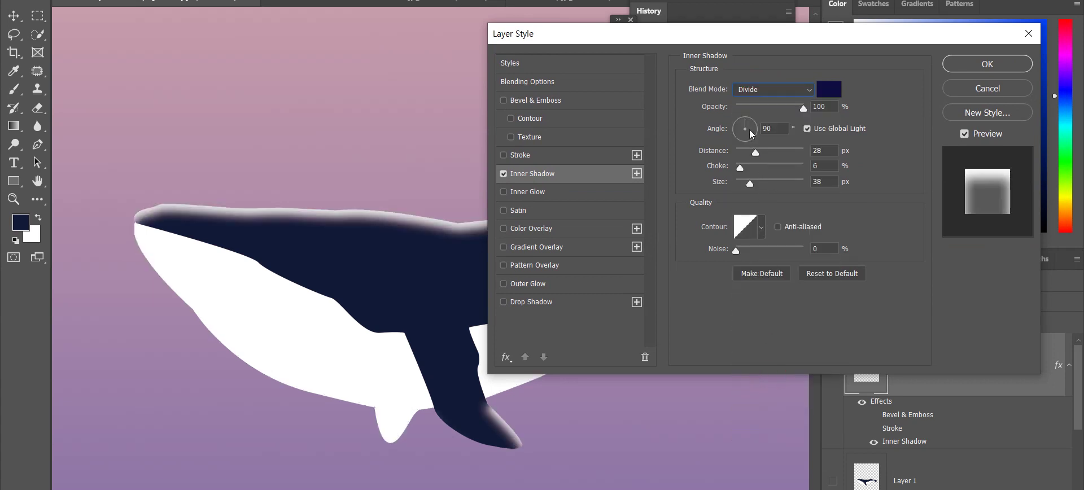
left_click_drag(705, 33, 771, 1)
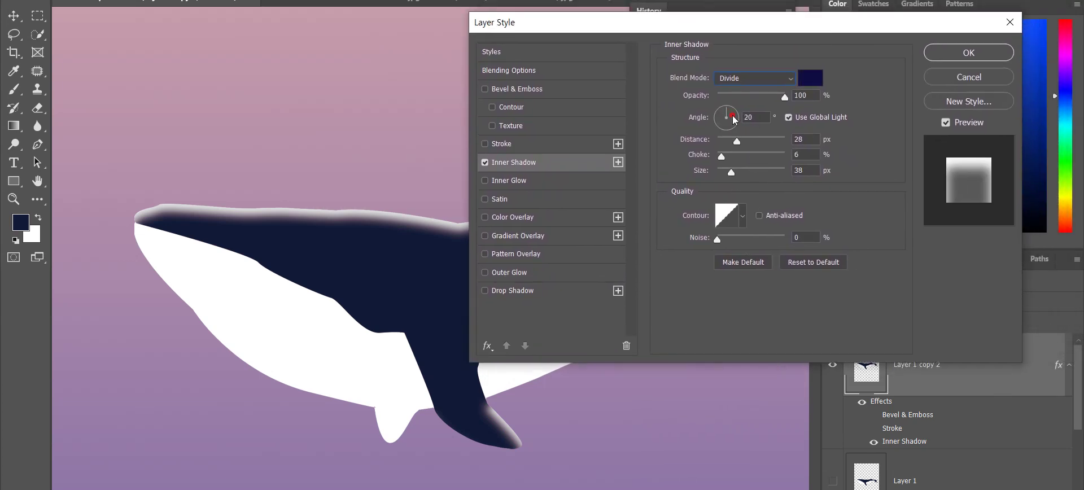
mouse_move(733, 115)
left_mouse_down()
mouse_move(735, 125)
mouse_move(732, 112)
left_mouse_up()
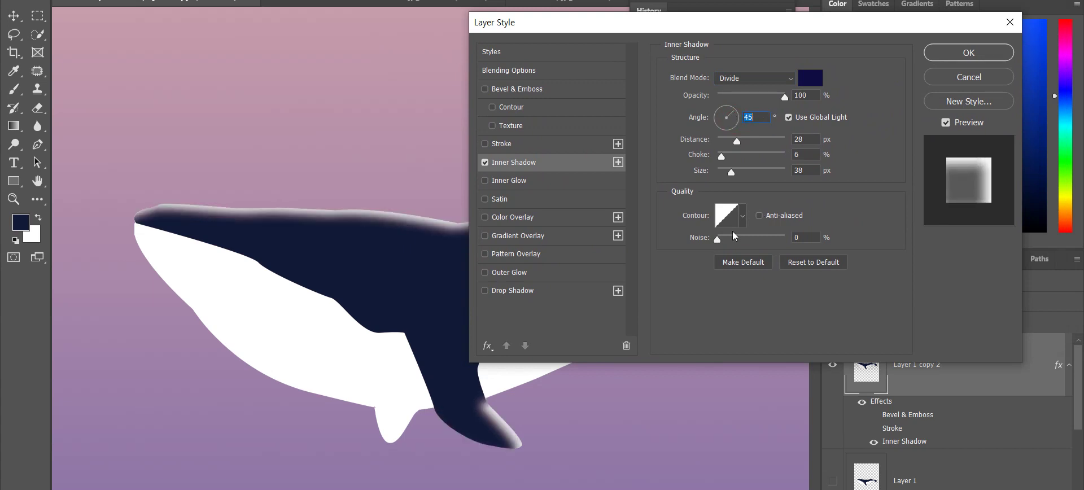
- Try the Inner Shadow at 68 px size and 64% opacity, then restore 38 px and 100%
mouse_move(731, 171)
left_mouse_down()
mouse_move(767, 175)
mouse_move(739, 173)
left_mouse_up()
mouse_move(767, 97)
left_mouse_down()
mouse_move(753, 103)
mouse_move(761, 95)
left_mouse_up()
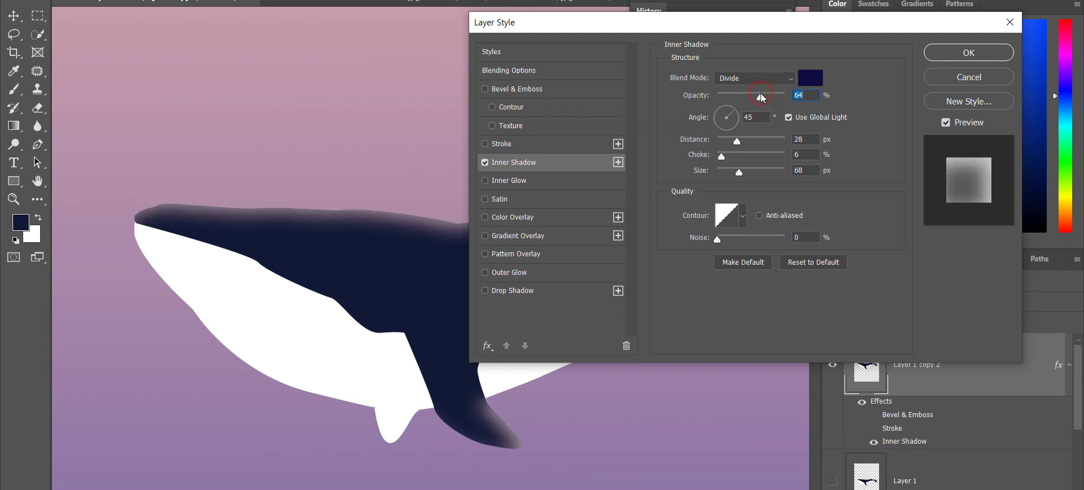
mouse_move(743, 171)
left_mouse_down()
mouse_move(765, 169)
mouse_move(731, 172)
left_mouse_up()
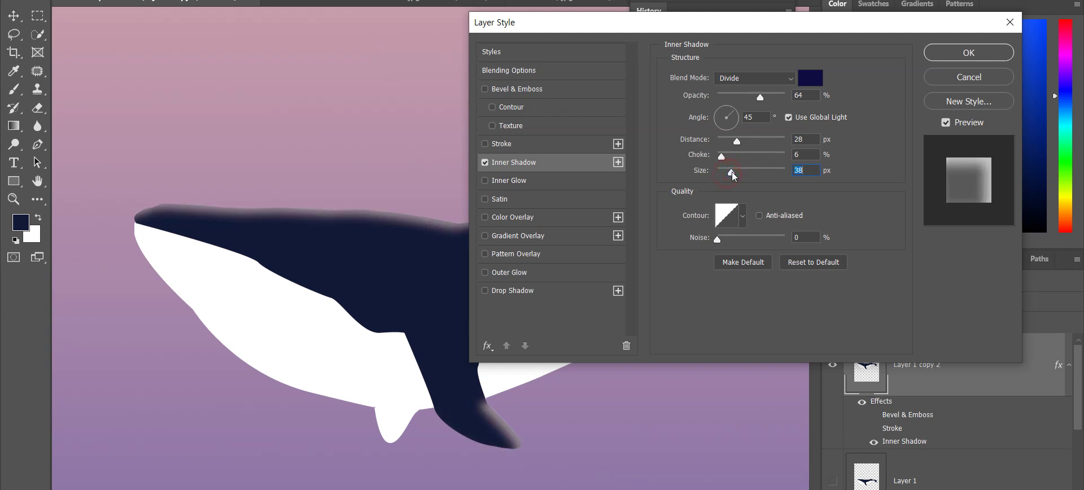
left_click_drag(760, 98, 787, 98)
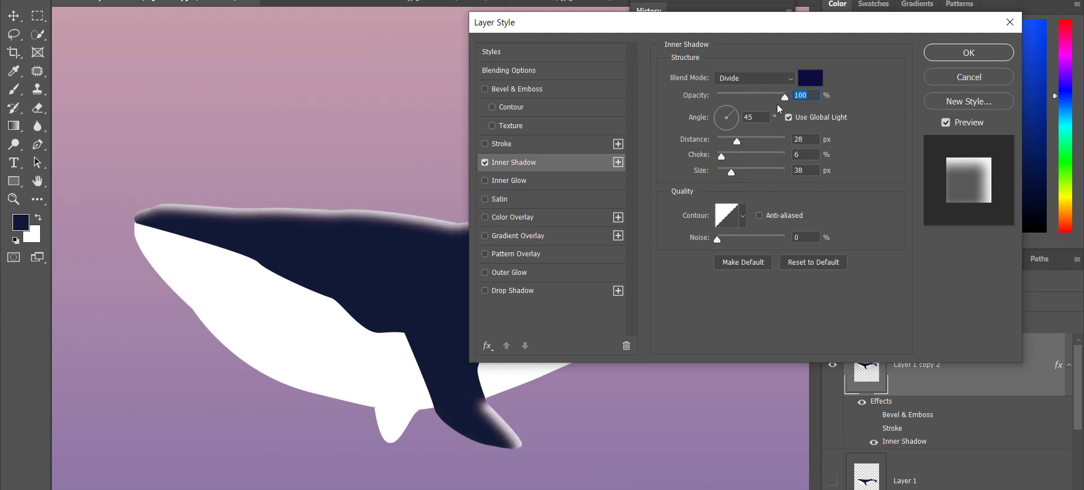
- Set the Inner Shadow's size to 59 px, choke to 4%, distance to 24 px and noise to 11%
left_click_drag(734, 176, 734, 142)
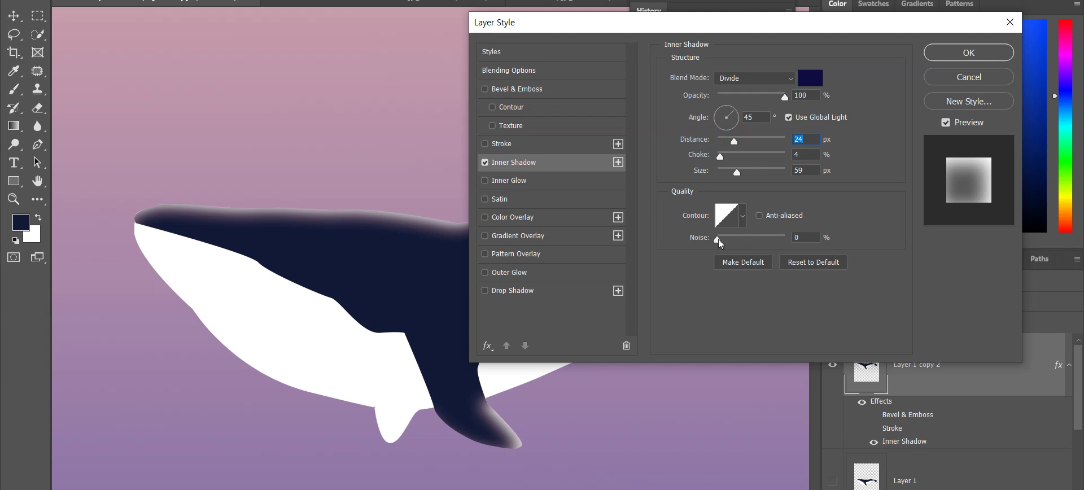
mouse_move(718, 240)
left_mouse_down()
mouse_move(728, 241)
mouse_move(706, 243)
mouse_move(737, 242)
mouse_move(713, 242)
mouse_move(726, 242)
left_mouse_up()
left_click_drag(690, 25, 710, 65)
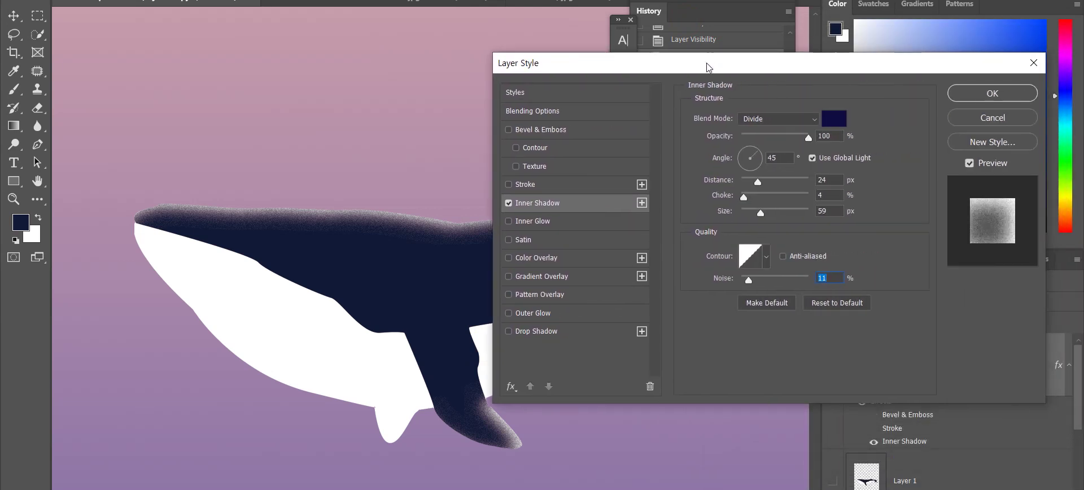
- Try the Inner Glow and Satin effects on the whale layer, turning each off again
left_click(564, 222)
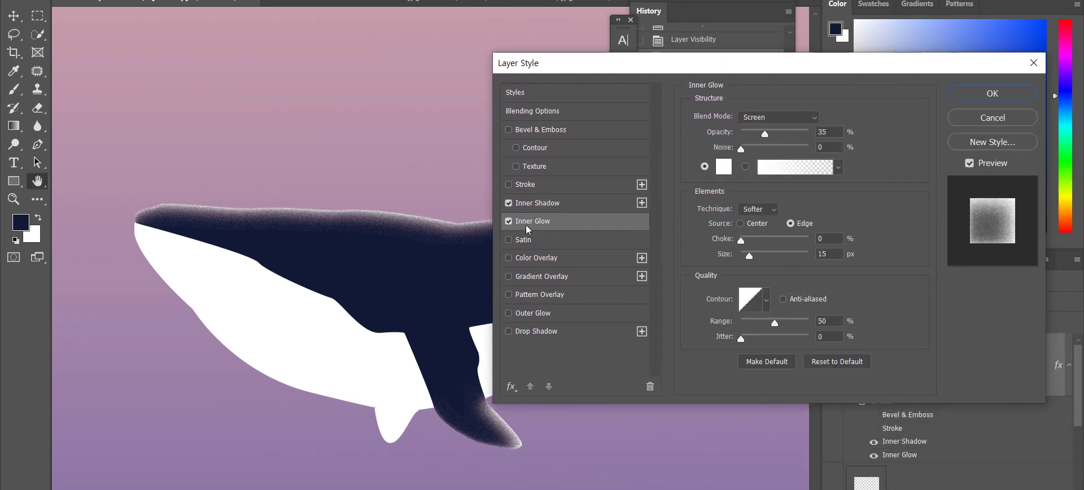
left_click(508, 221)
left_click(516, 240)
left_click(517, 242)
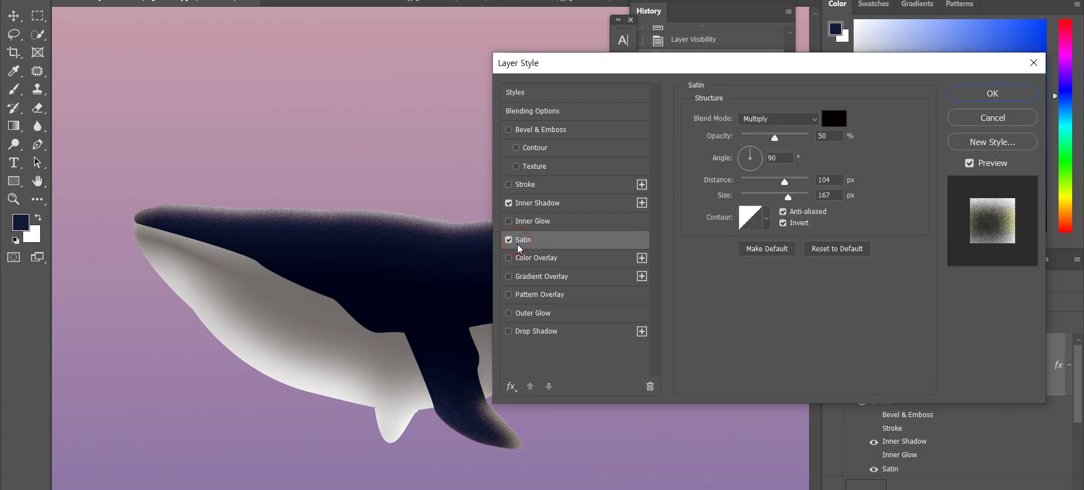
left_click(509, 240)
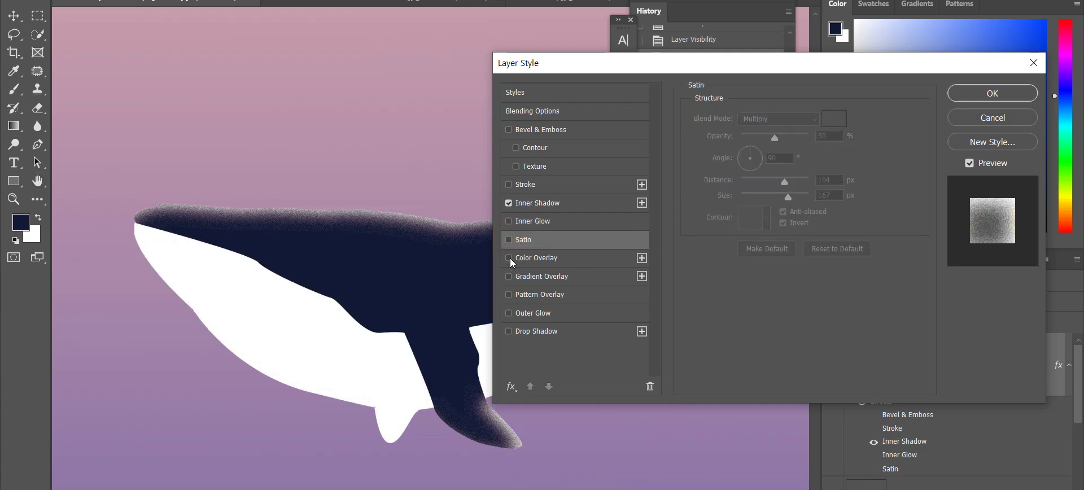
- Try a teal Color Overlay (#096f62) on the whale layer, cancel the color choice and turn the overlay off
left_click(509, 258)
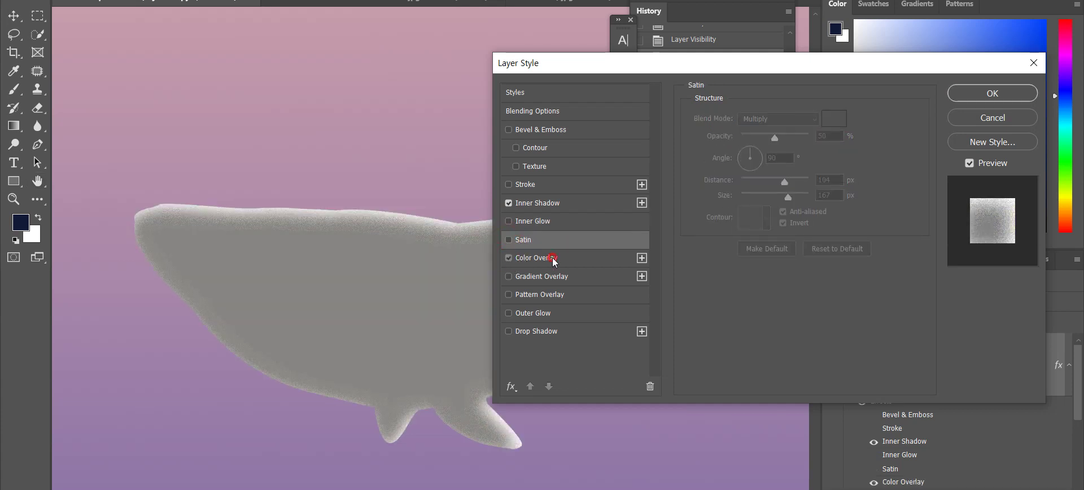
left_click(514, 259)
left_click(834, 118)
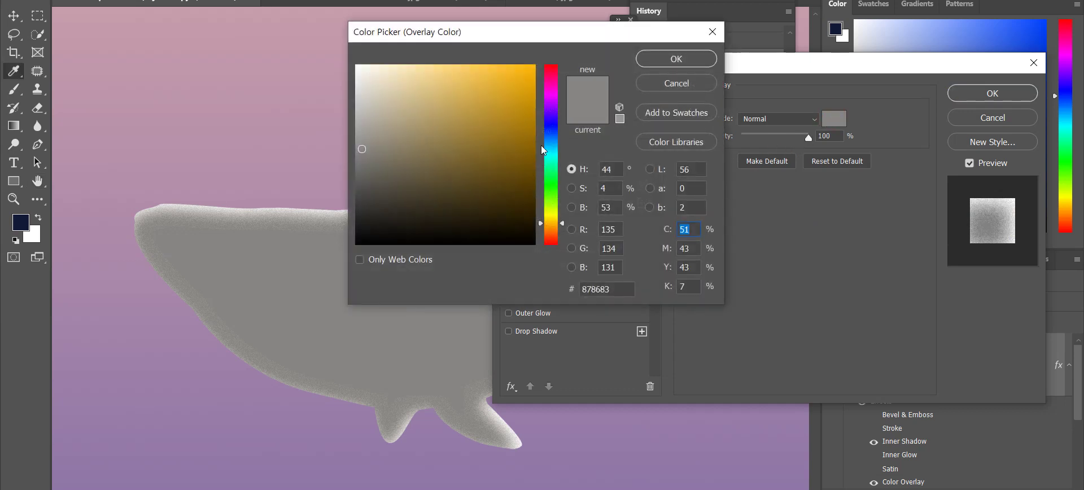
left_click(520, 166)
left_click_drag(551, 220, 559, 161)
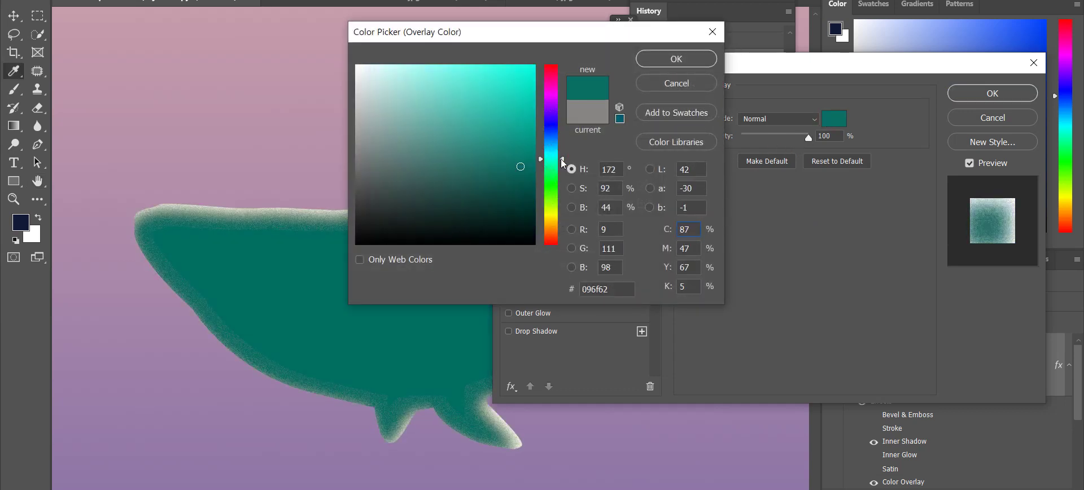
left_click(655, 85)
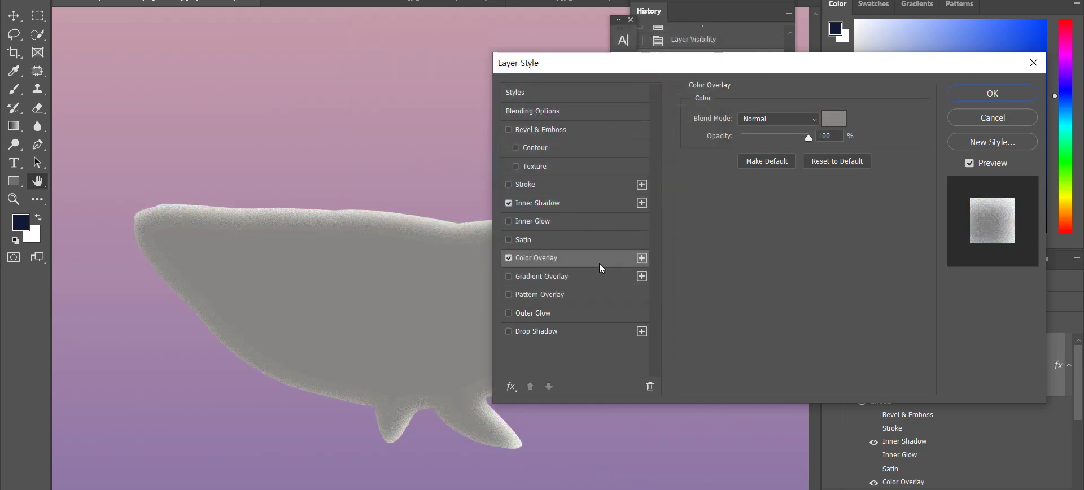
left_click(507, 259)
- Try several Blues presets, including Blue_02 and Blue_16, as the whale's Gradient Overlay, then cancel and turn the overlay off
left_click(529, 276)
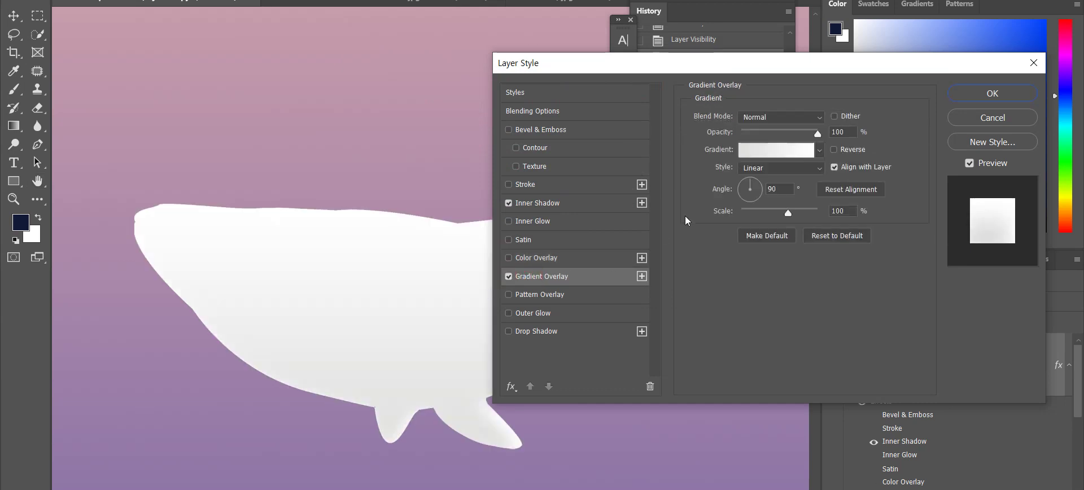
left_click(796, 150)
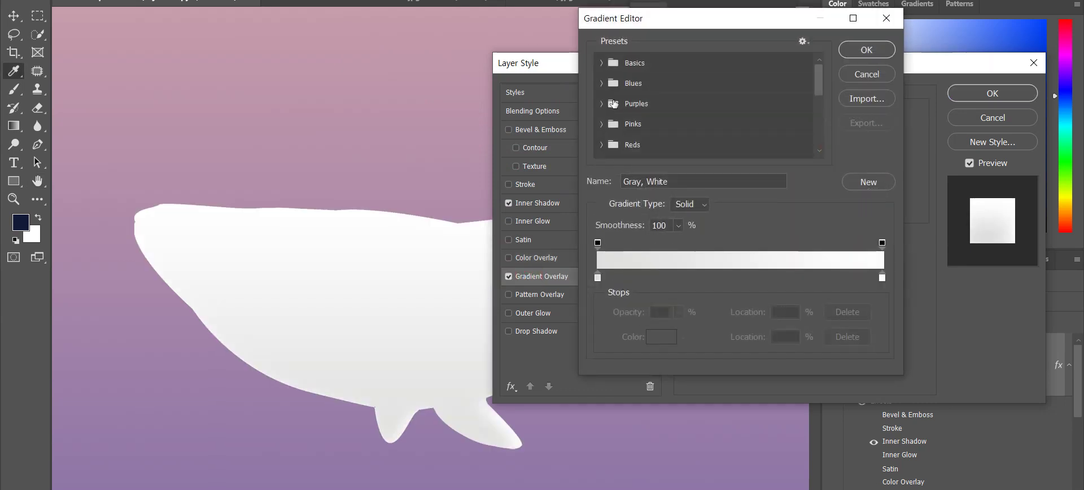
left_click(605, 84)
left_click(641, 105)
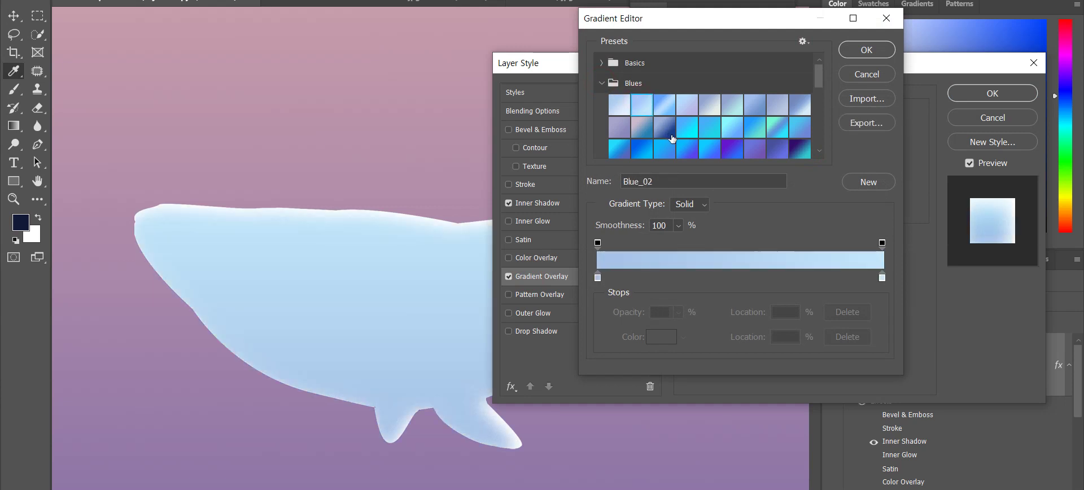
left_click(671, 103)
left_click(747, 133)
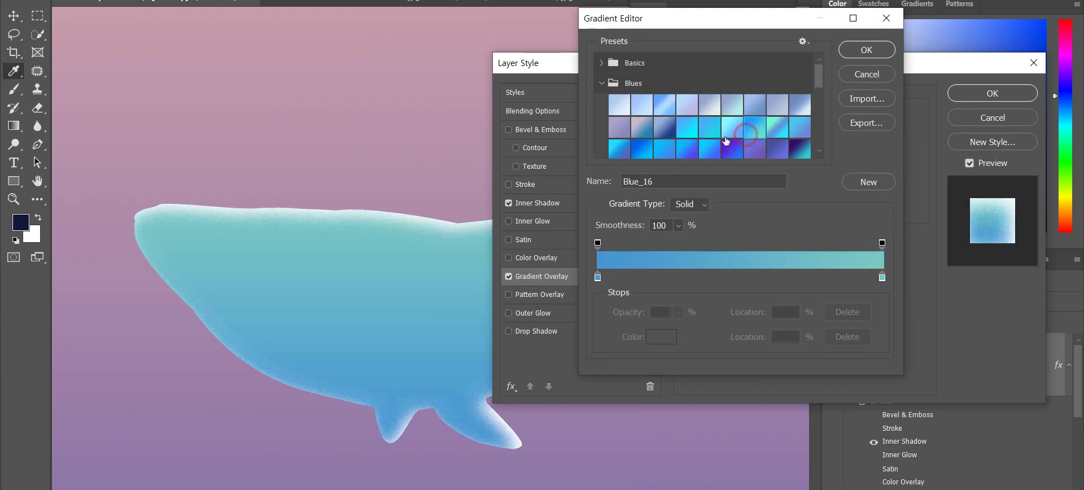
left_click(726, 141)
left_click(868, 76)
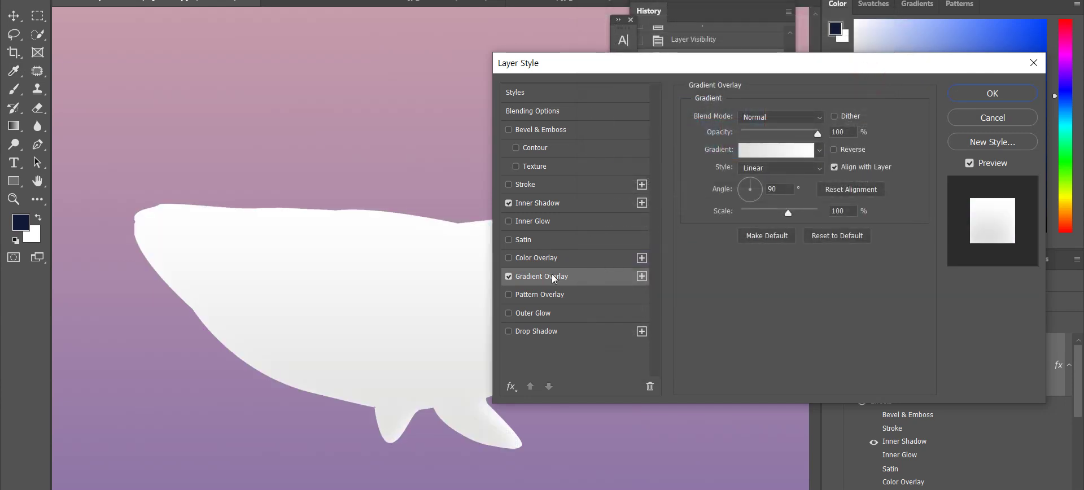
left_click(510, 276)
- Try a Pattern Overlay of green leaves on the whale layer, then turn the overlay off
left_click(509, 294)
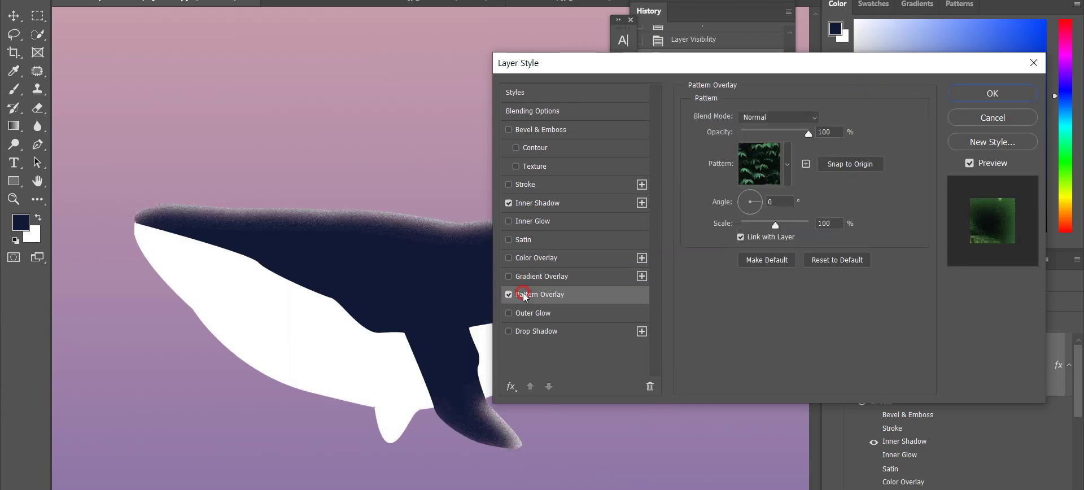
left_click(750, 169)
left_click(726, 247)
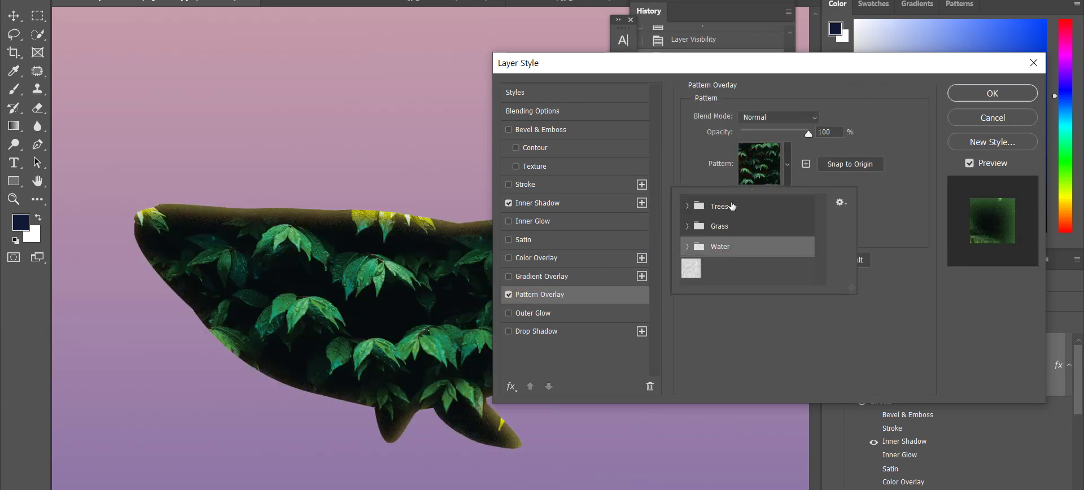
key("Escape")
left_click(511, 295)
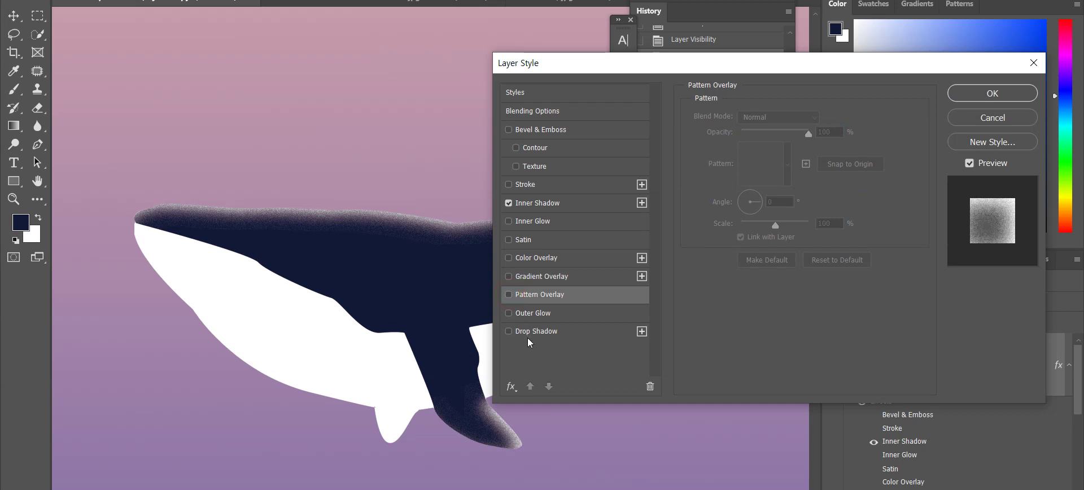
- Add a Drop Shadow with a 35 px size to the whale layer and apply the layer style
left_click(528, 334)
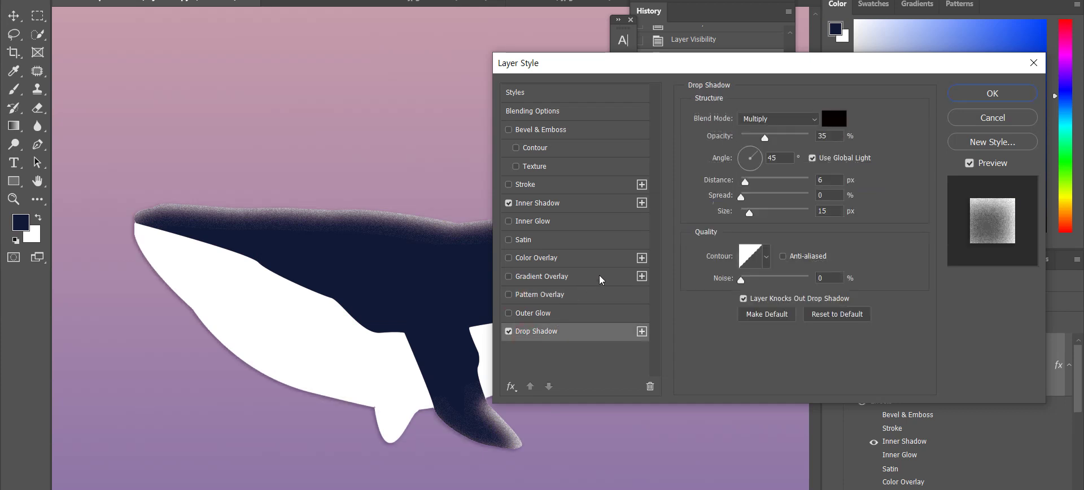
left_click_drag(751, 285, 723, 282)
left_click_drag(754, 214, 755, 213)
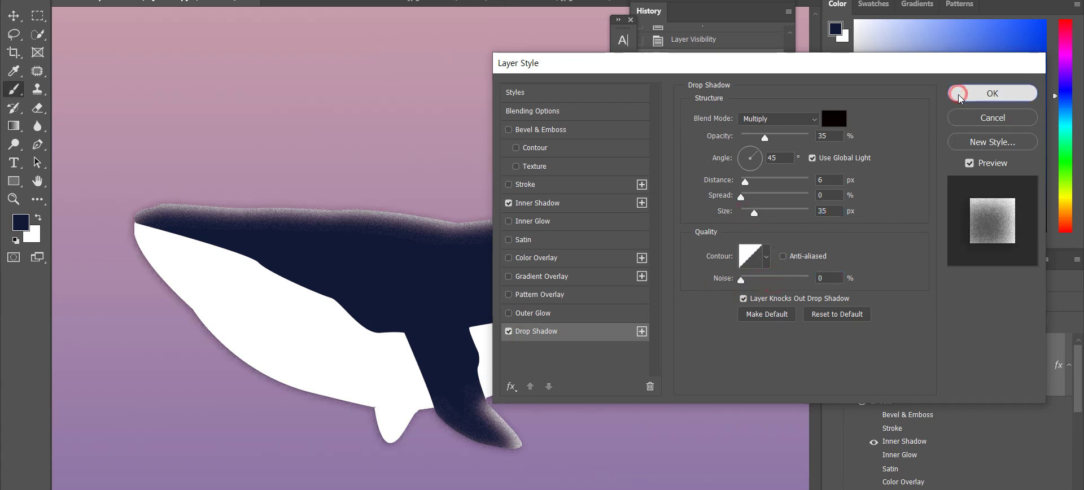
left_click(956, 100)
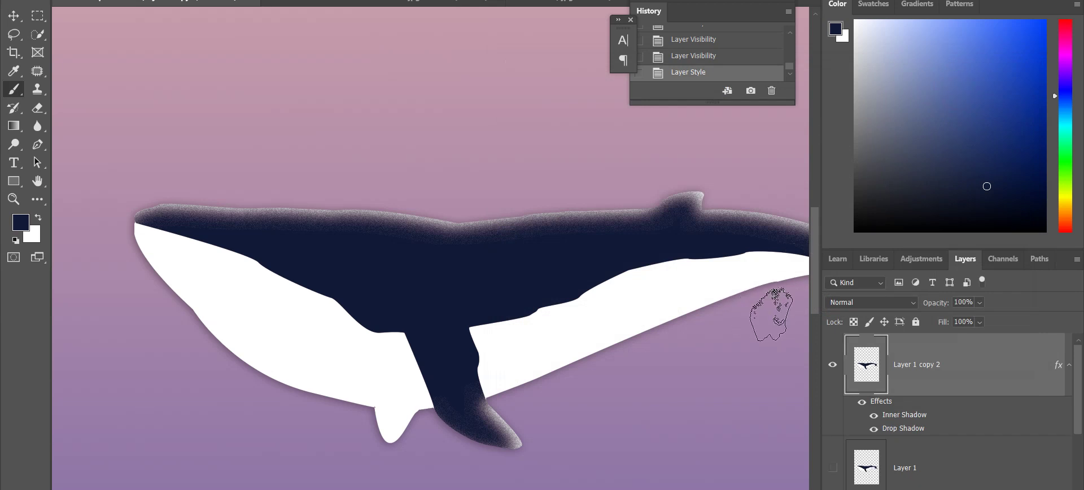
- Compare the whale with and without its Inner Shadow and its Drop Shadow, leaving both effects on
key("v")
key("ctrl+minus")
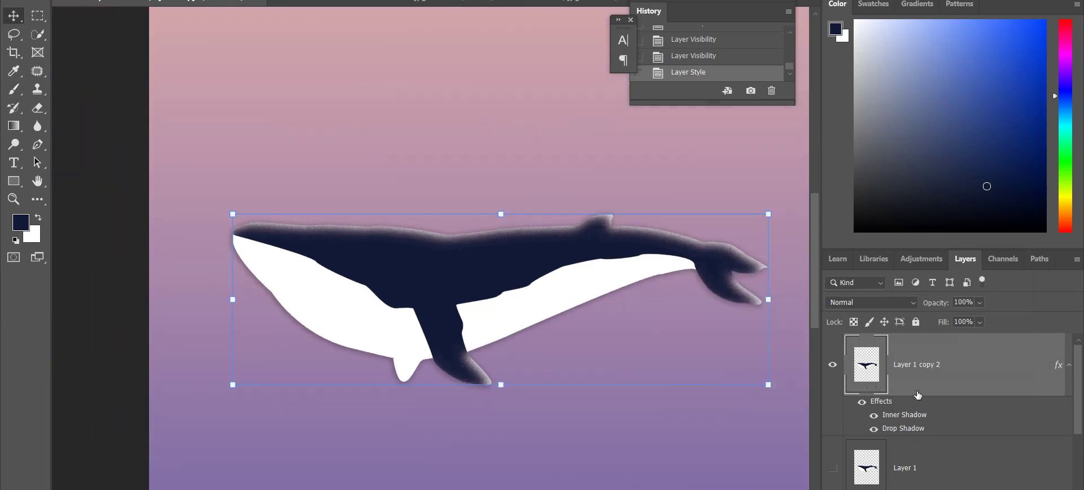
left_click(874, 417)
left_click(874, 416)
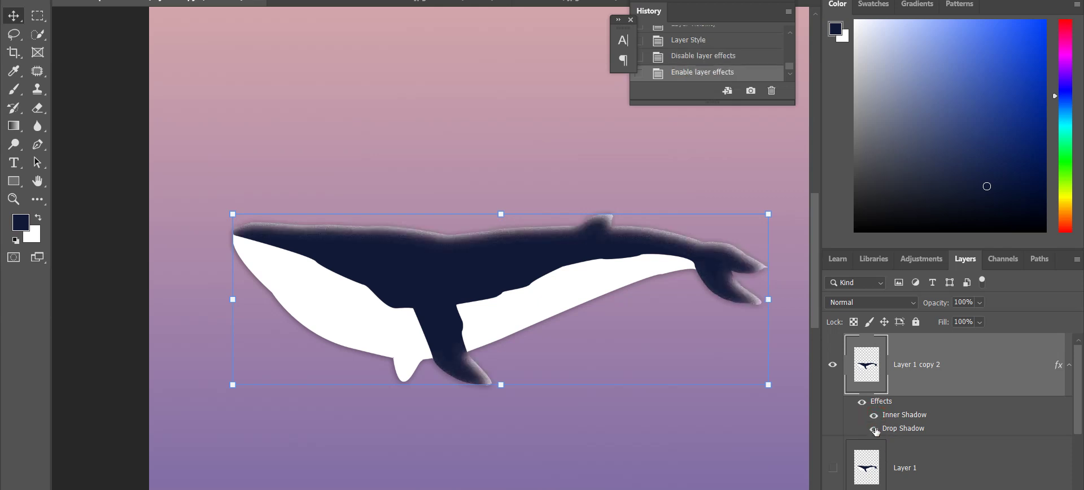
left_click(874, 429)
left_click(874, 429)
- Show the wave artwork on the Vector Smart Object layer and check the whole composition
left_click(944, 472)
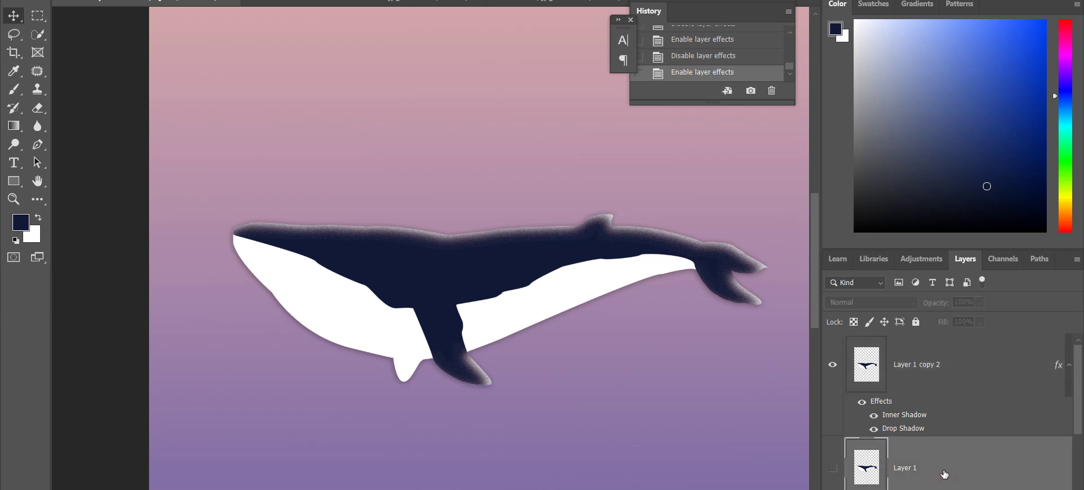
scroll(944, 461, "down", 2)
left_click(833, 412)
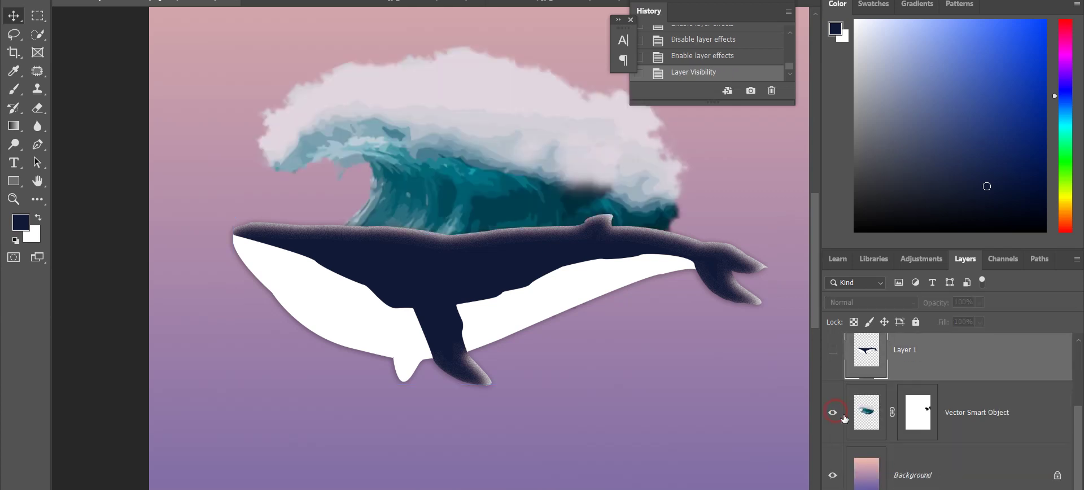
key("ctrl+minus")
key("ctrl+minus")
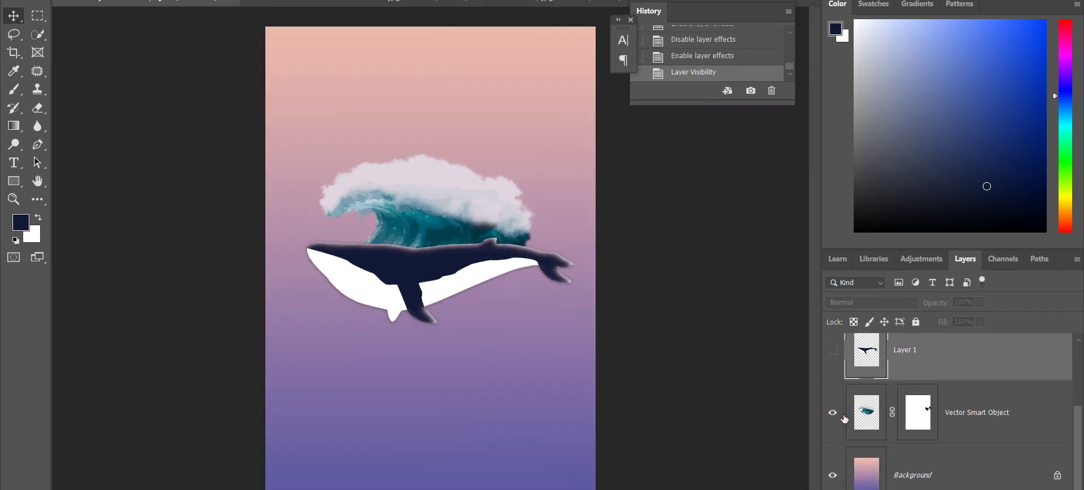
key("ctrl+plus")
key("ctrl+minus")
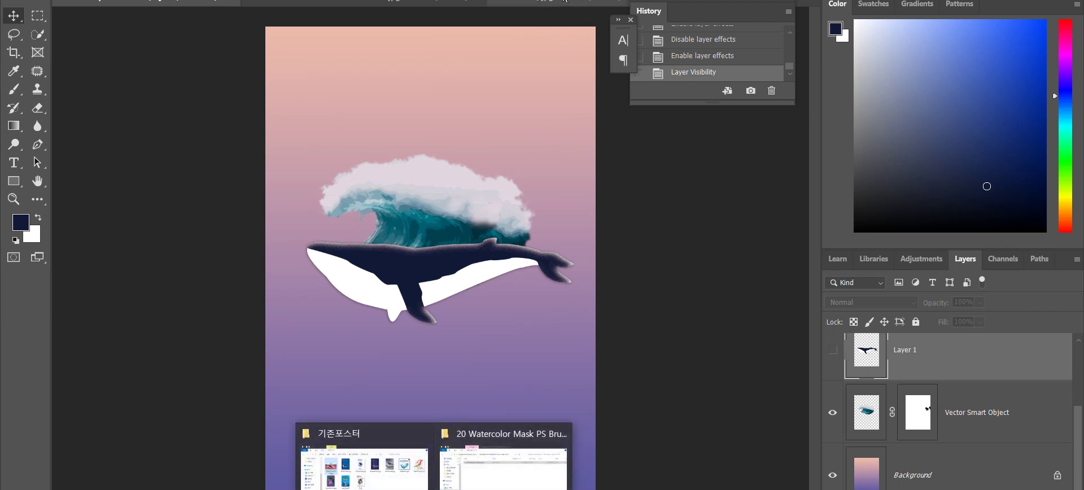
- Review the open watercolor whale and whale festival poster reference images, then return to the whale document
left_click(546, 2)
left_click(424, 2)
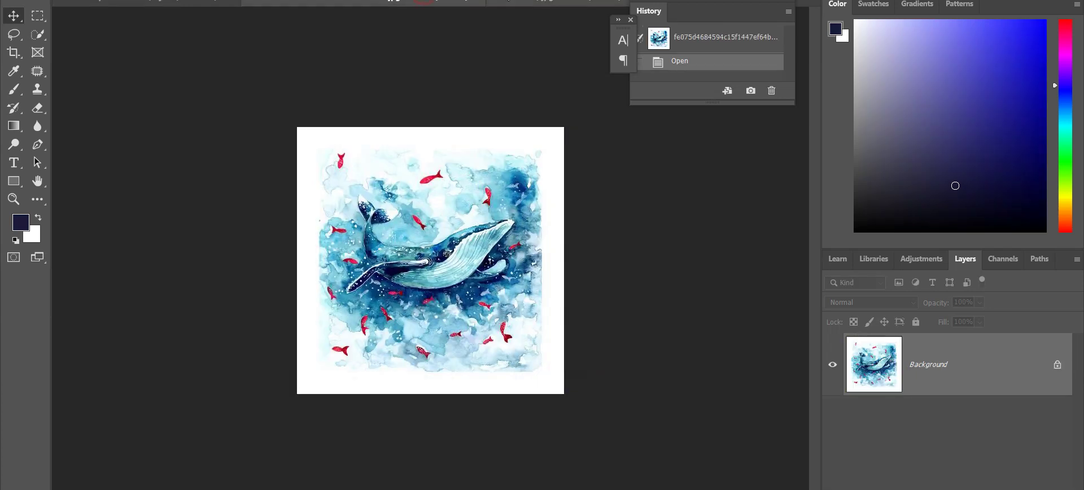
left_click(621, 2)
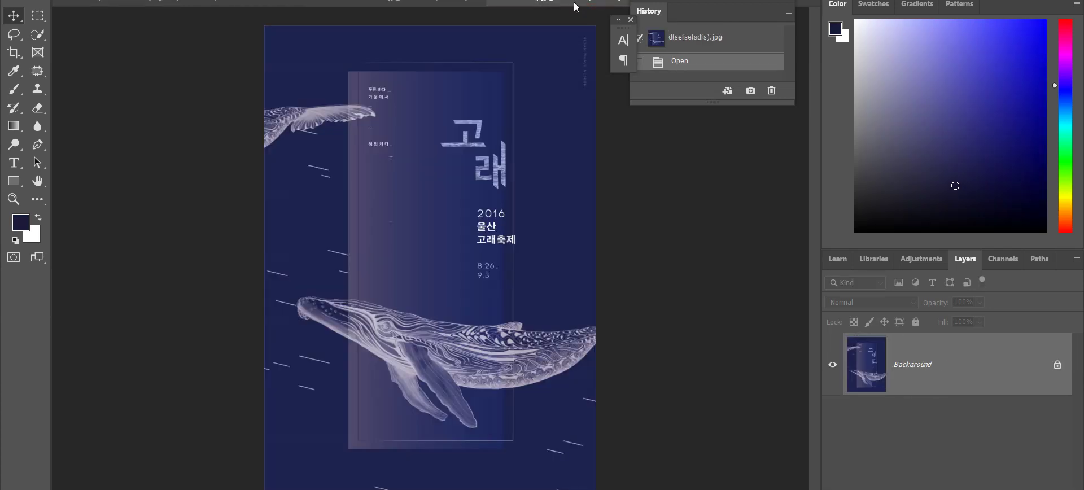
left_click(204, 2)
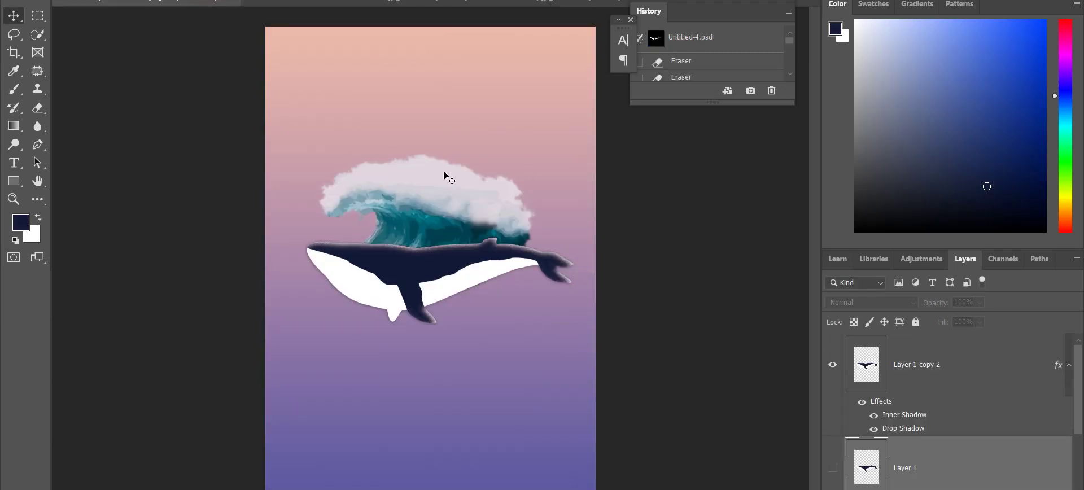
- Fill the Background layer with the Cloud_03 preset as a vertical gradient running over the full canvas height
scroll(958, 401, "down", 2)
left_click(904, 477)
key("g")
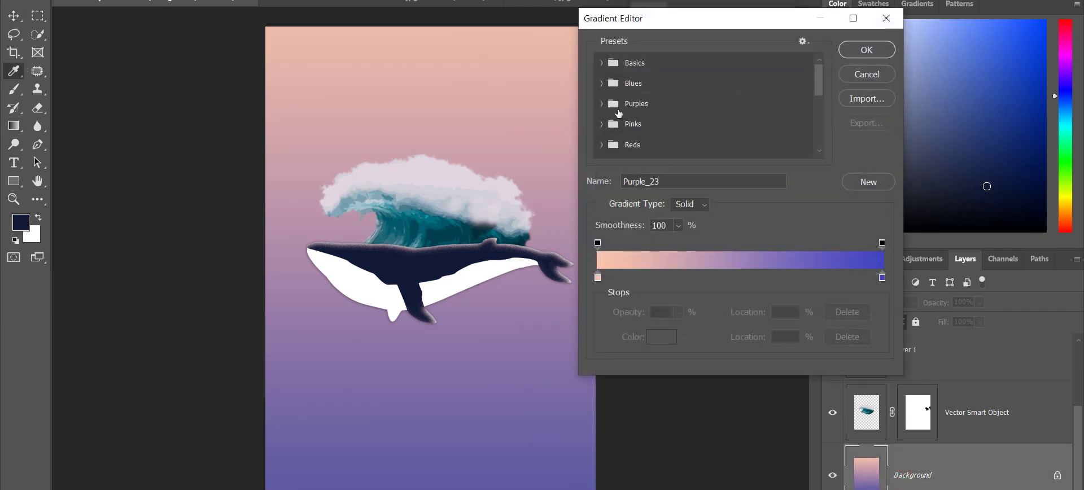
left_click(598, 103)
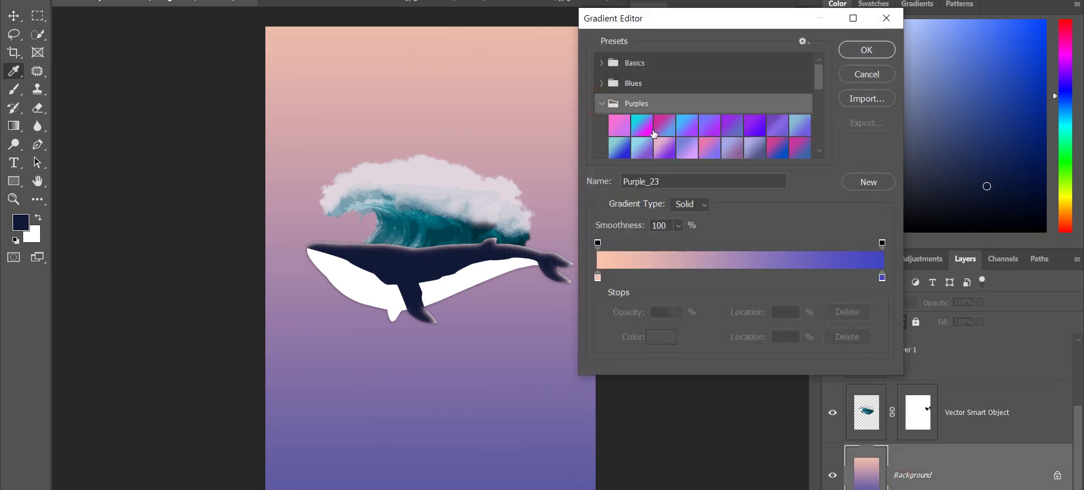
scroll(705, 146, "down", 2)
scroll(712, 149, "down", 1)
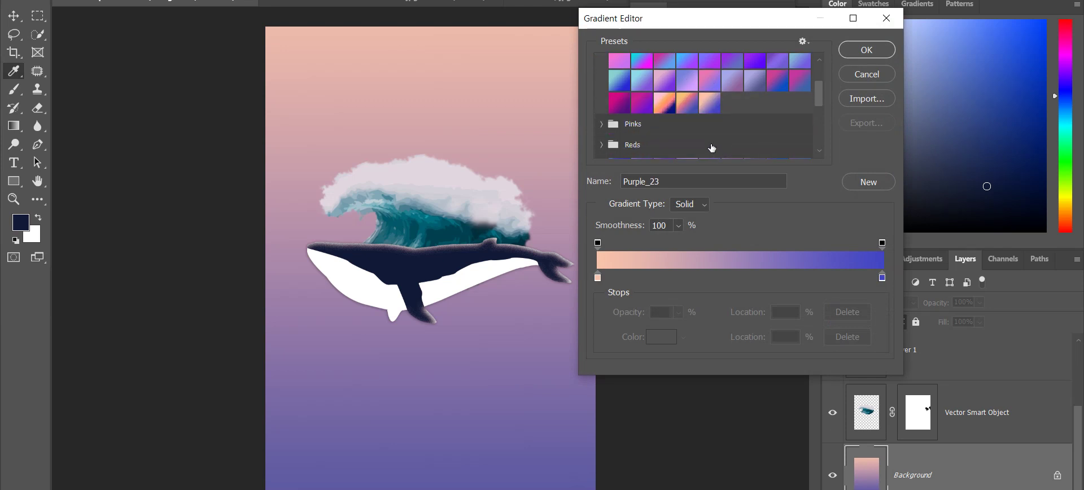
scroll(638, 139, "down", 5)
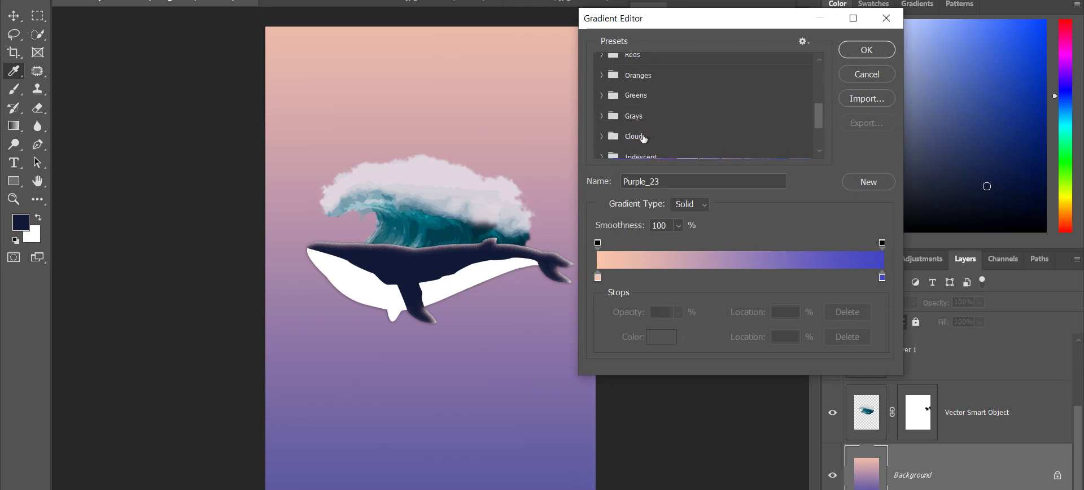
scroll(686, 121, "down", 1)
left_click(683, 104)
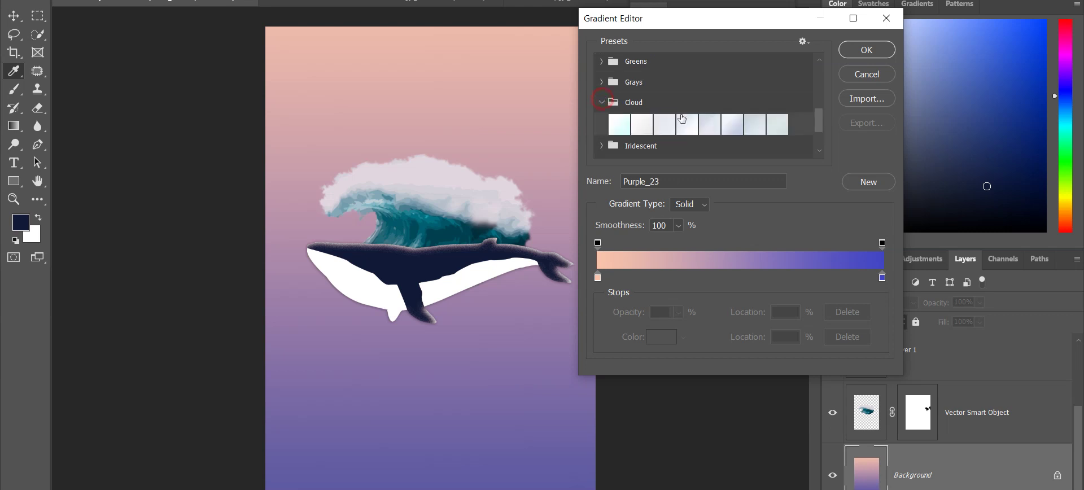
left_click(668, 130)
left_click(866, 50)
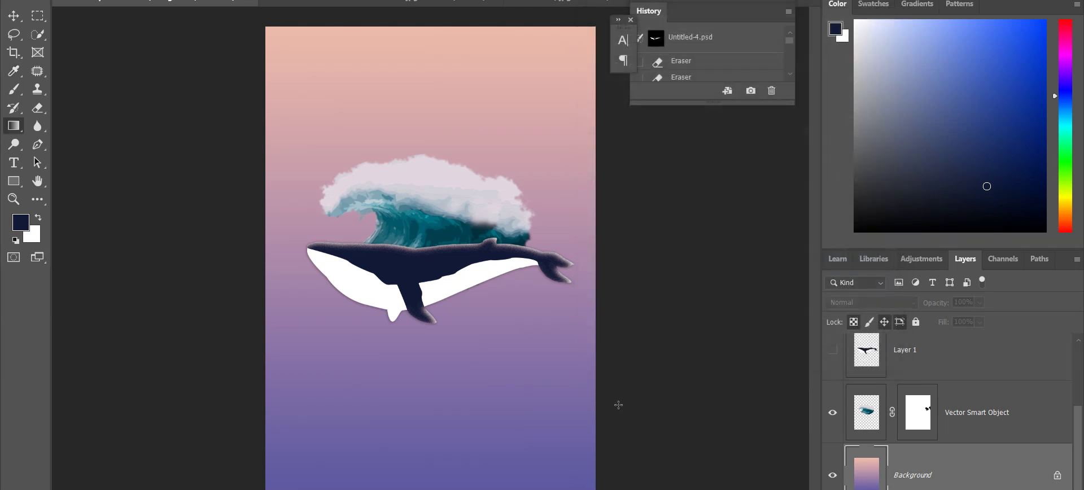
left_click_drag(554, 486, 556, 3)
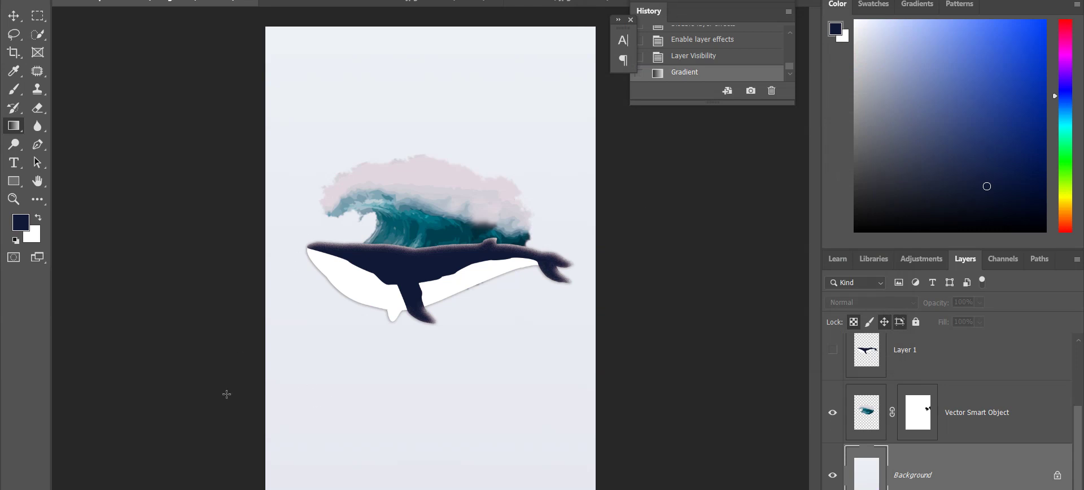
- Load the Iridescent_04 preset and fill the Background layer with it vertically, pale blue at the top fading to pale pink at the bottom
left_click(338, 2)
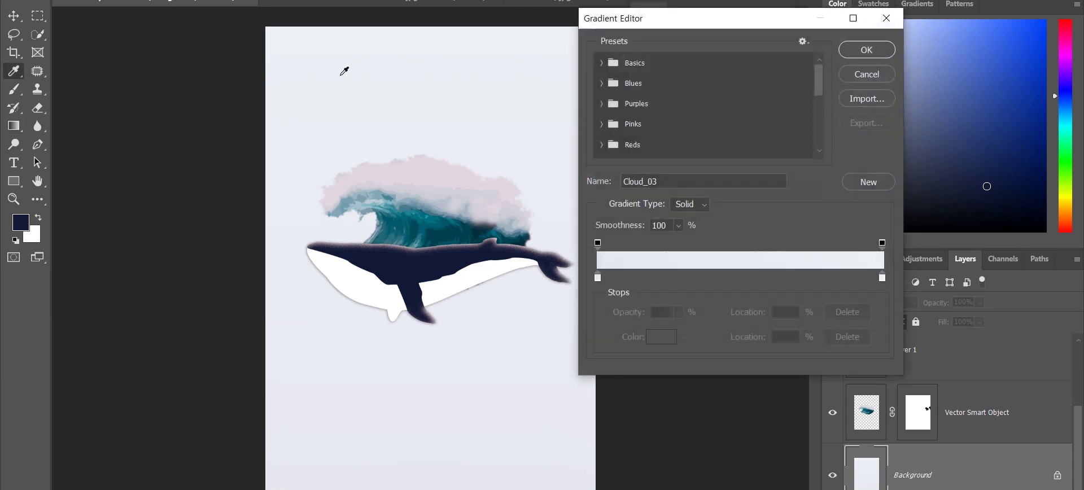
left_click(637, 146)
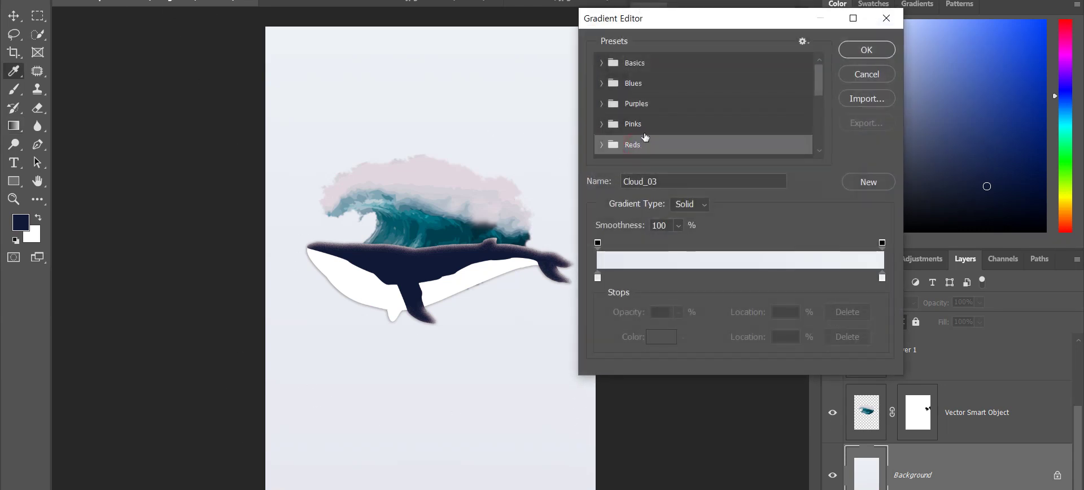
left_click(601, 104)
scroll(702, 133, "down", 2)
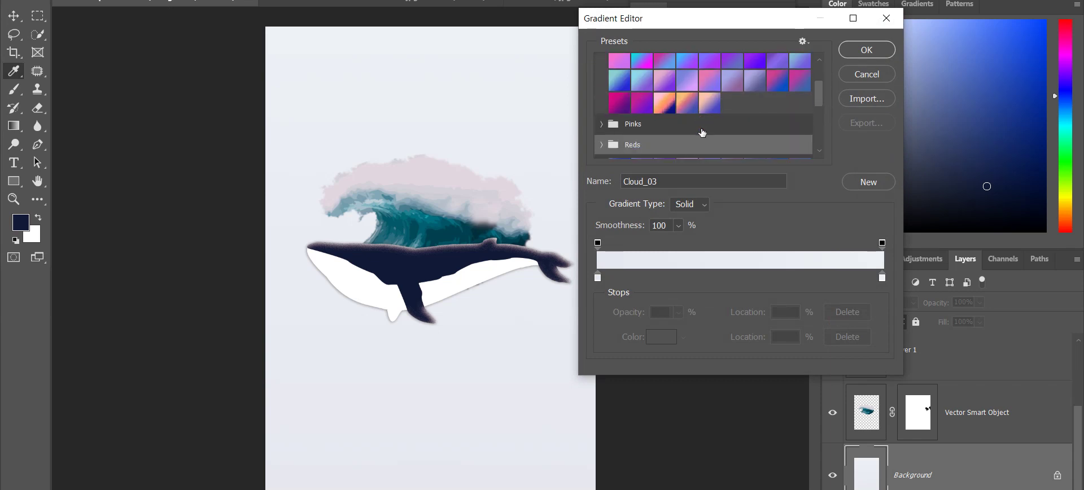
scroll(757, 95, "down", 5)
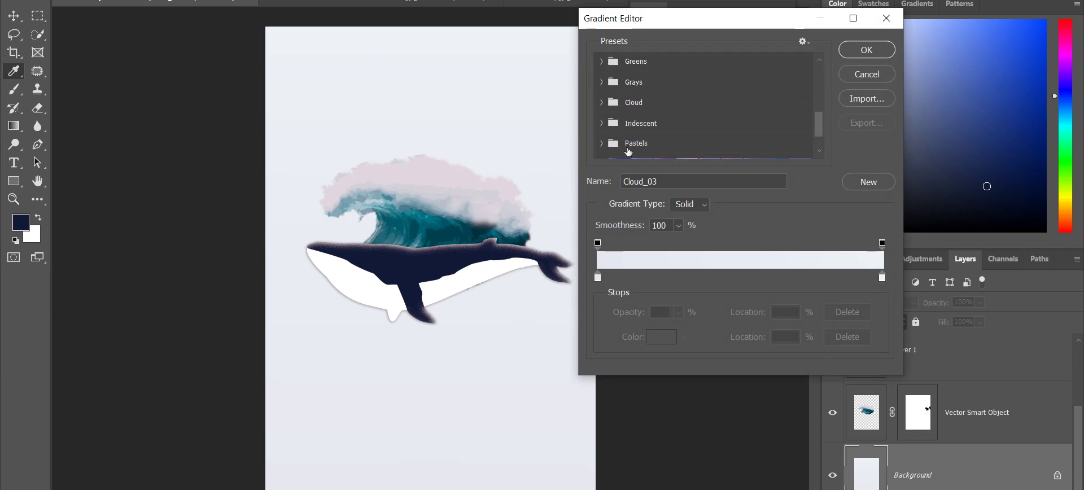
left_click(602, 123)
left_click(684, 146)
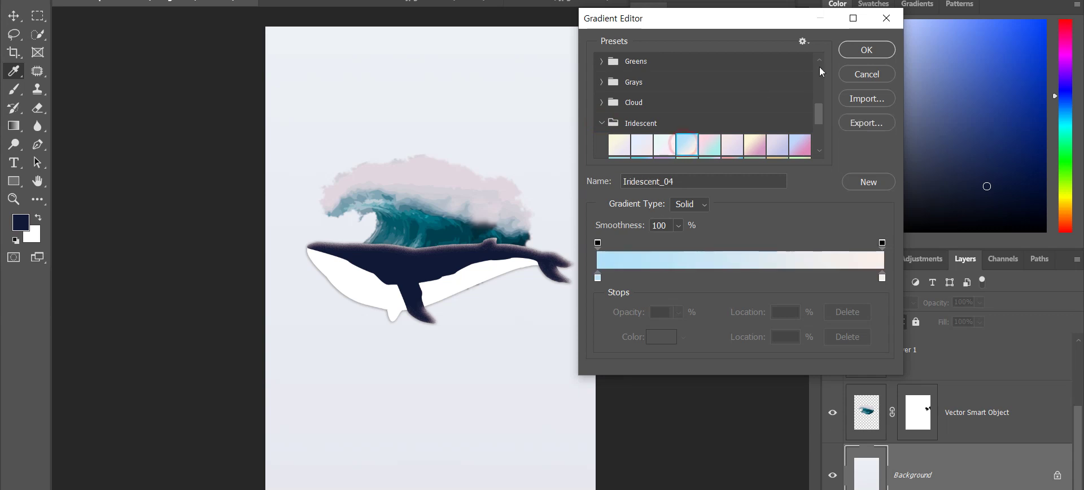
left_click(867, 50)
left_click_drag(537, 489, 543, 15)
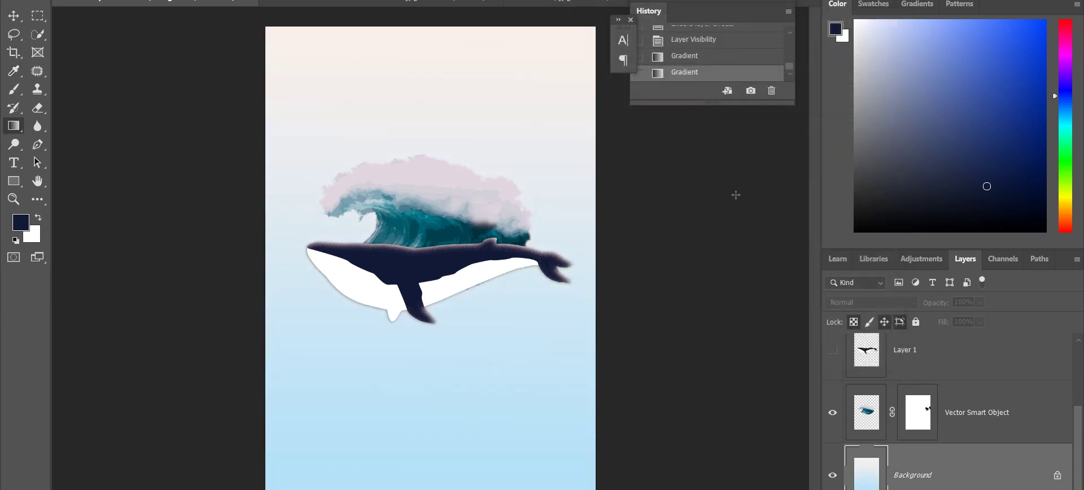
left_click_drag(534, 14, 536, 489)
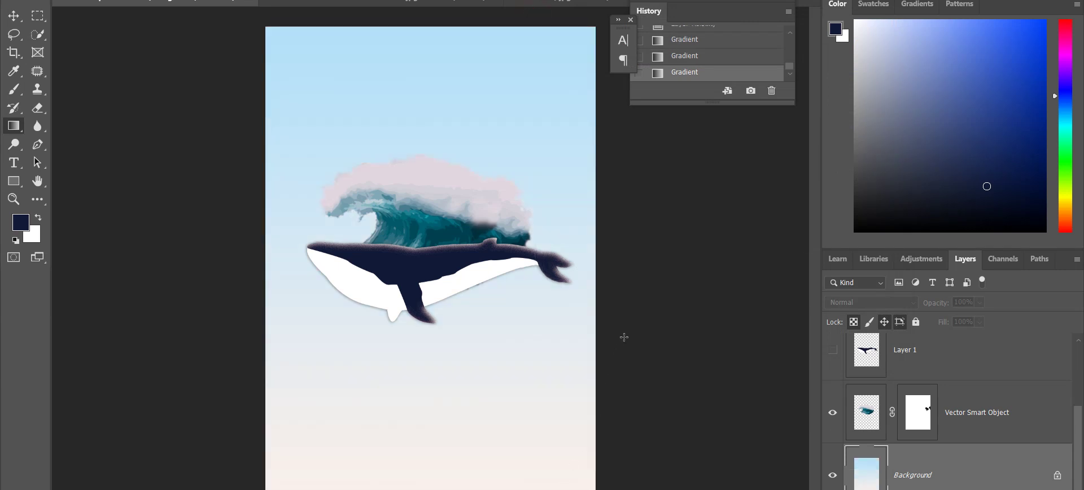
- Try reflected versions of the Iridescent_04 gradient on the Background, varying the height of the blue band, and check the whole composition
left_click_drag(247, 316, 600, 376)
left_click_drag(571, 295, 604, 247)
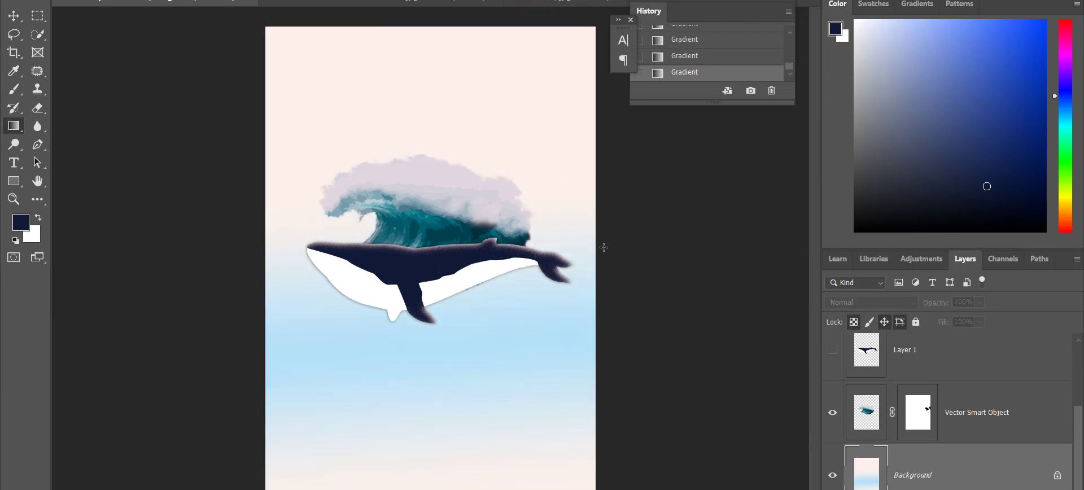
left_click_drag(572, 167, 579, 331)
left_click_drag(535, 357, 548, 162)
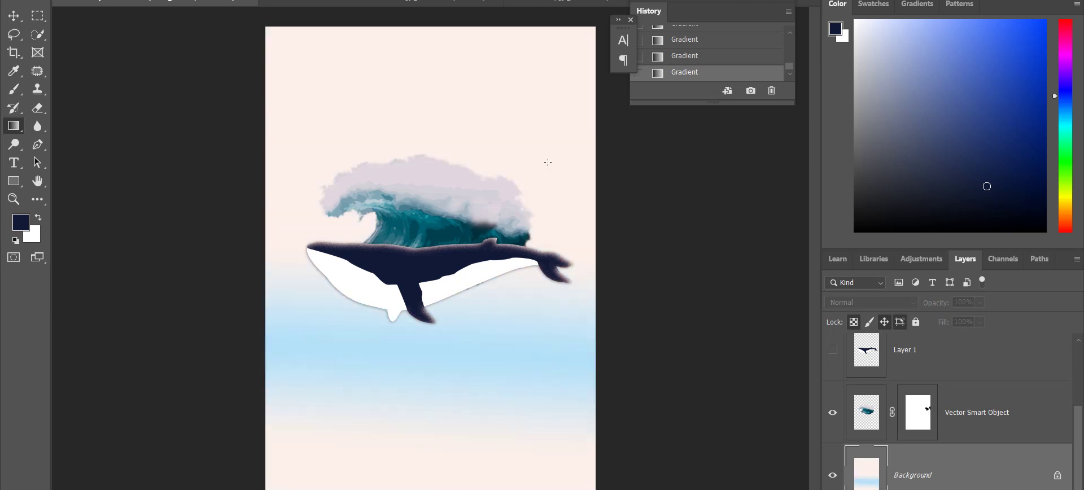
left_click_drag(533, 301, 537, 53)
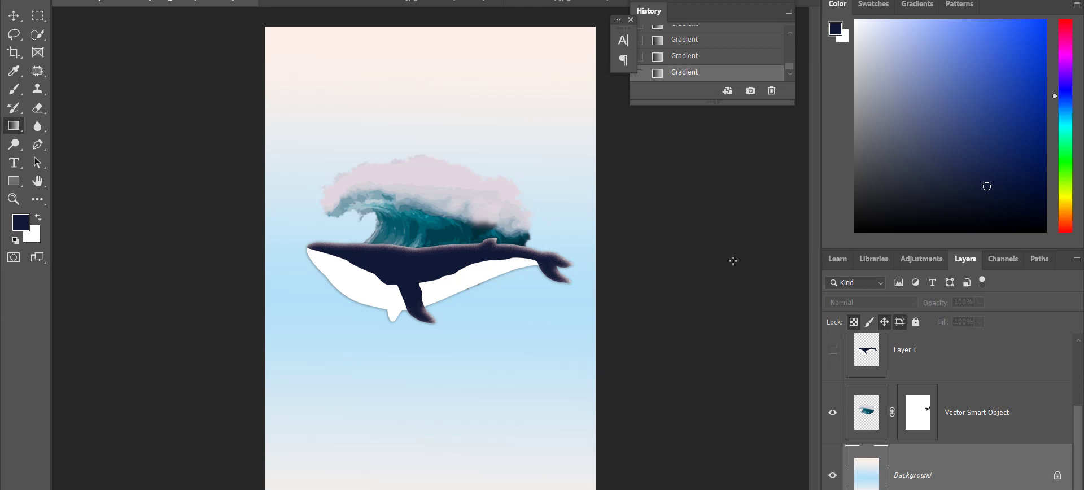
scroll(958, 405, "up", 3)
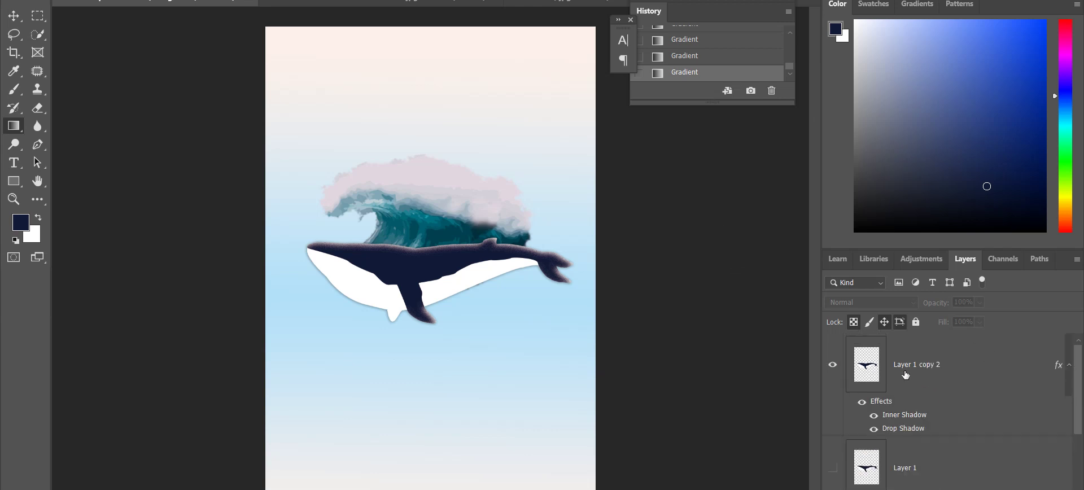
key("ctrl+minus")
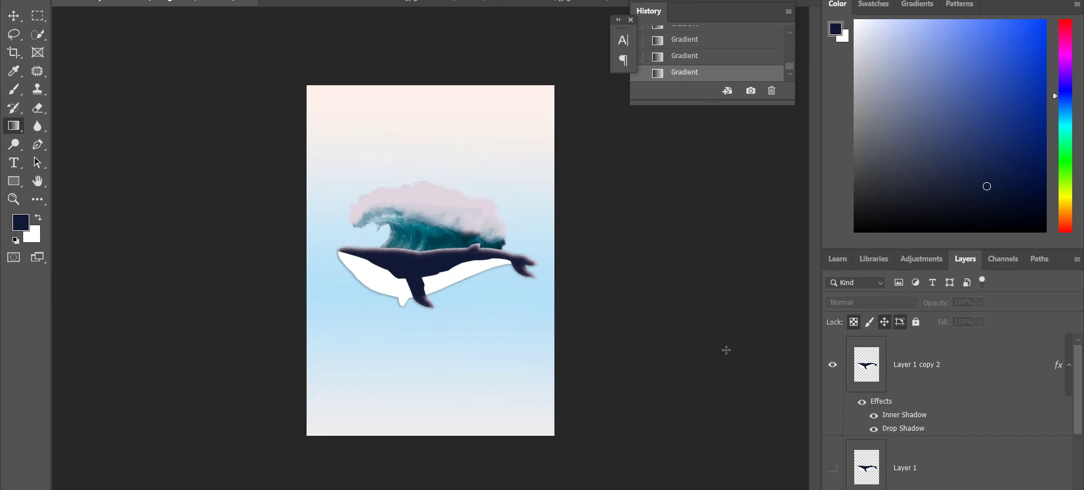
key("ctrl+plus")
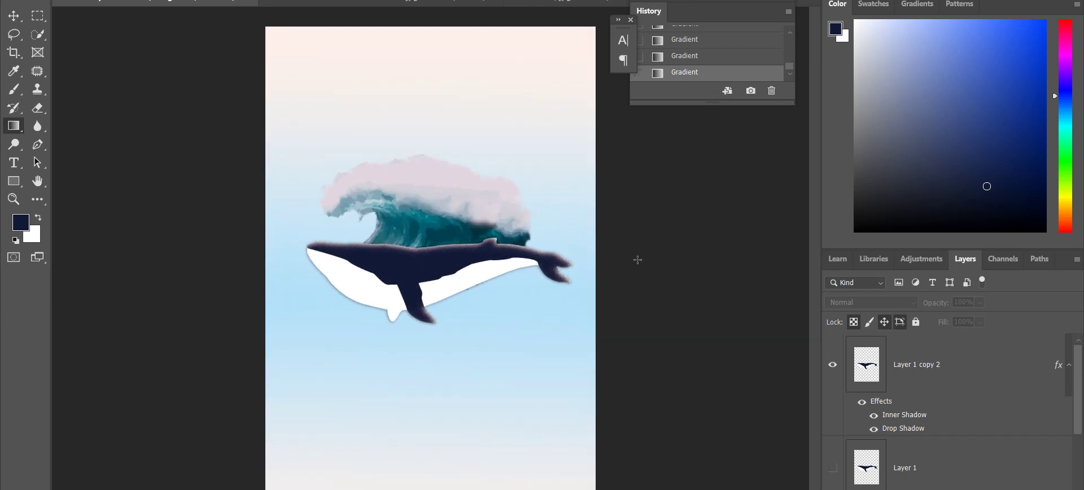
- Redraw the reflected Background gradient with a wide pale blue band centred near the whale's belly, fading to pale pink at the top
left_click_drag(552, 109, 564, 365)
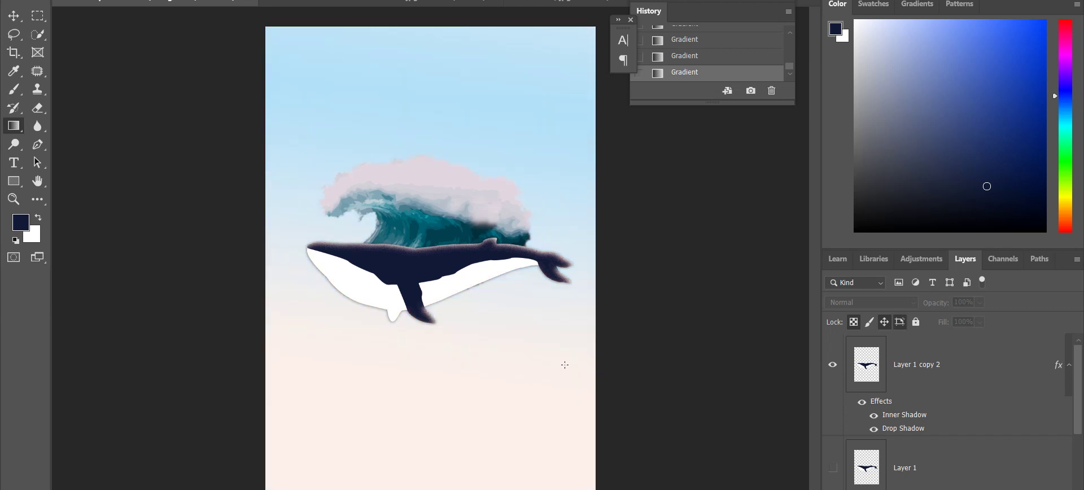
left_click_drag(543, 79, 545, 390)
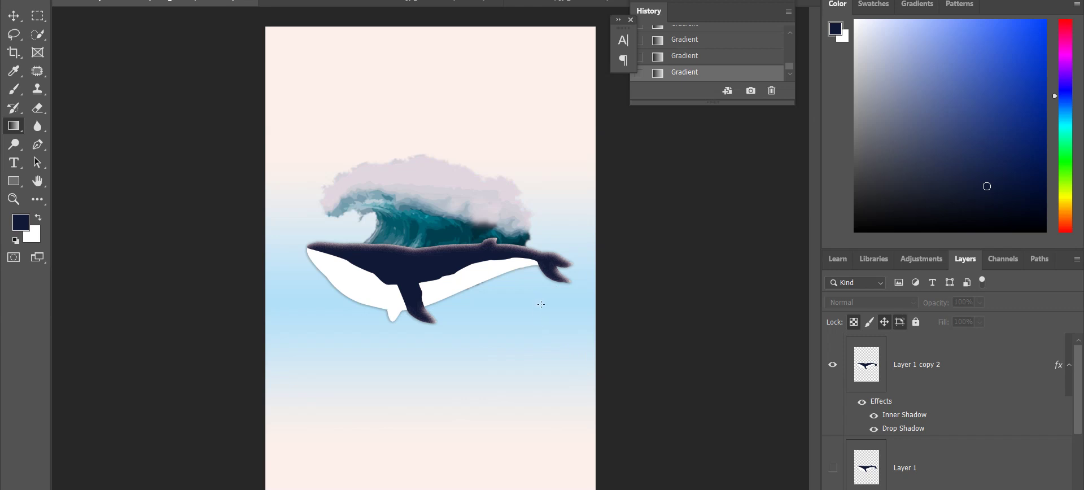
left_click_drag(538, 330, 556, 142)
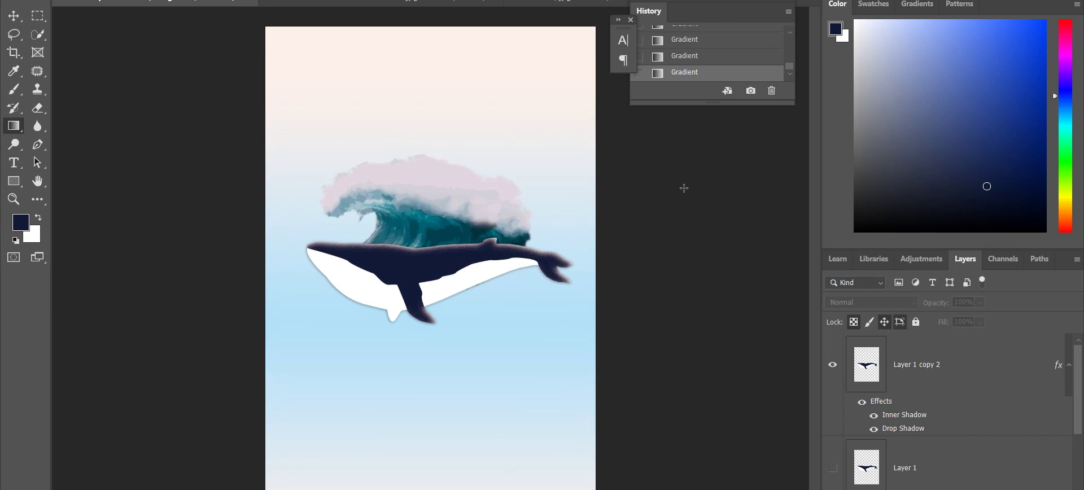
- Try a Hue/Saturation adjustment with Hue +16 and Saturation +22 on the wave artwork of the Vector Smart Object layer
scroll(835, 390, "down", 3)
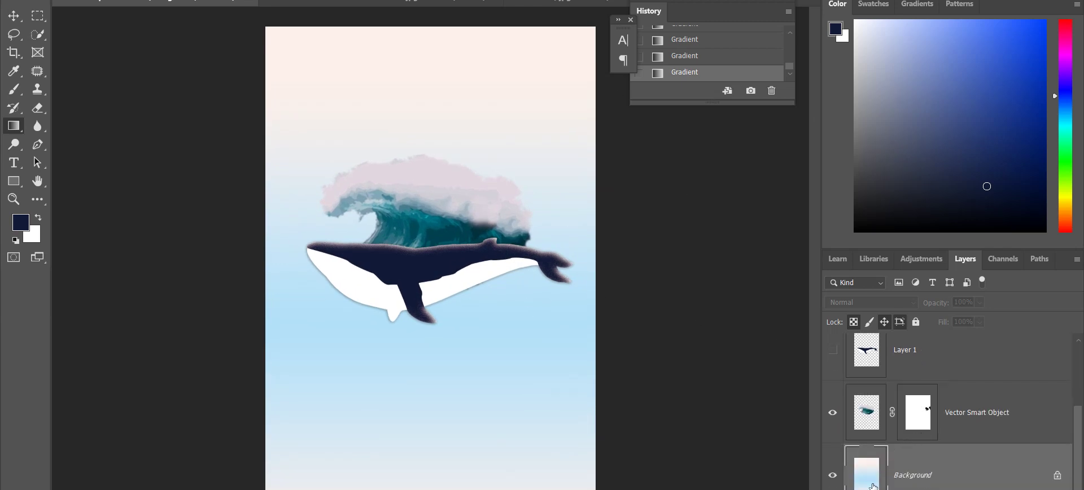
left_click(868, 417)
key("ctrl+u")
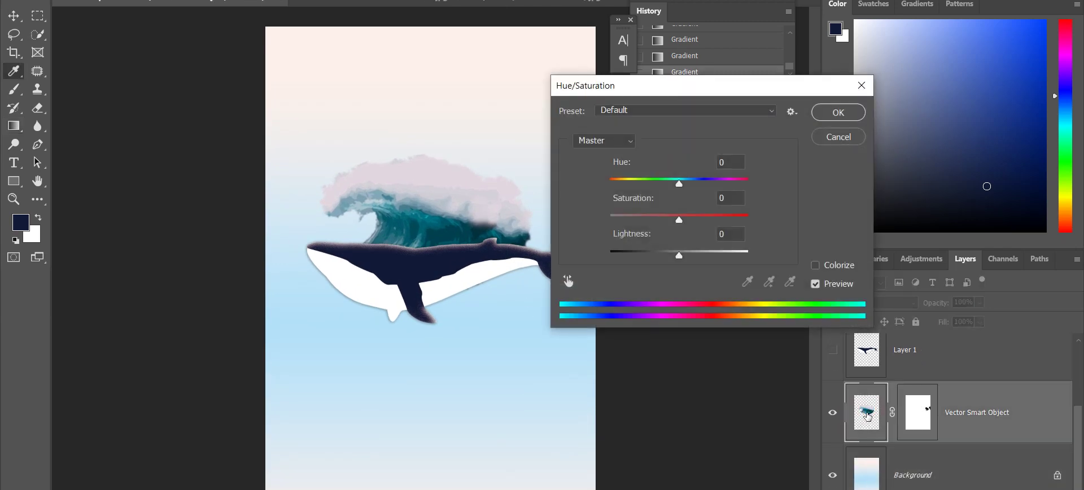
left_click_drag(679, 180, 690, 179)
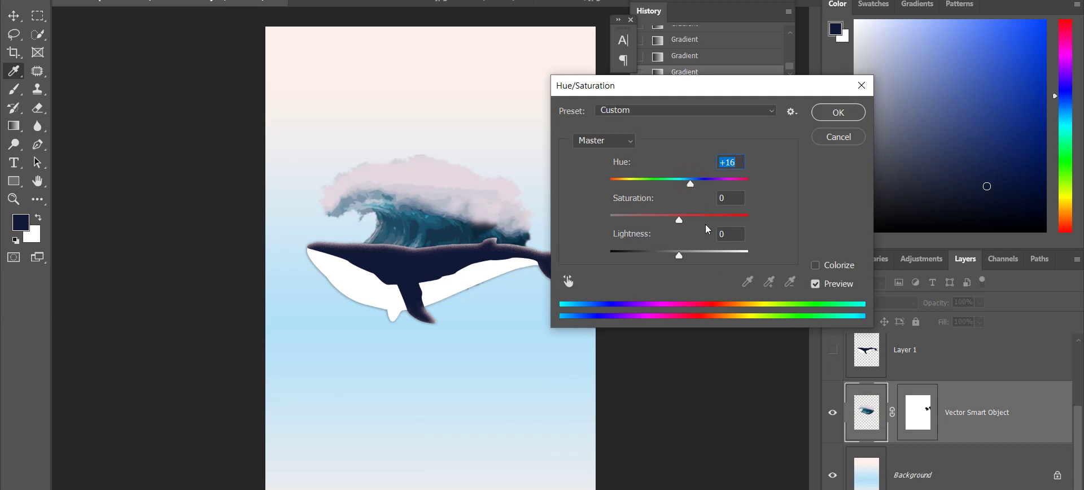
mouse_move(688, 255)
left_mouse_down()
mouse_move(707, 258)
mouse_move(676, 256)
left_mouse_up()
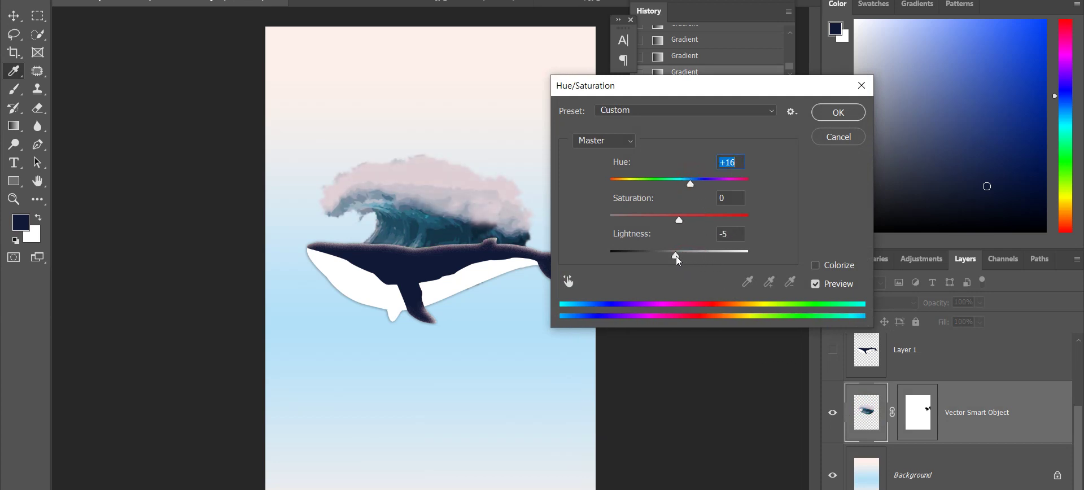
type("0")
mouse_move(679, 218)
left_mouse_down()
mouse_move(669, 218)
mouse_move(696, 216)
left_mouse_up()
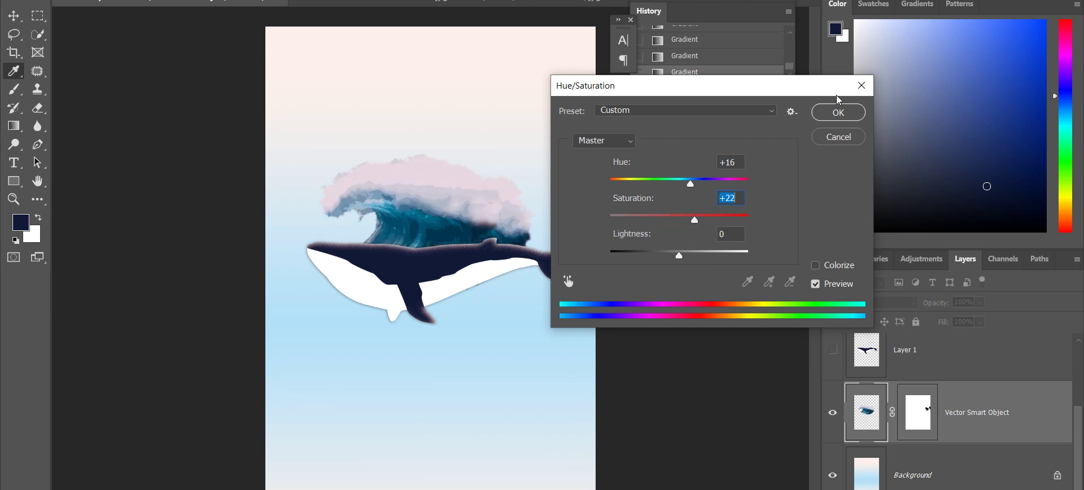
left_click(841, 111)
key("ctrl+minus")
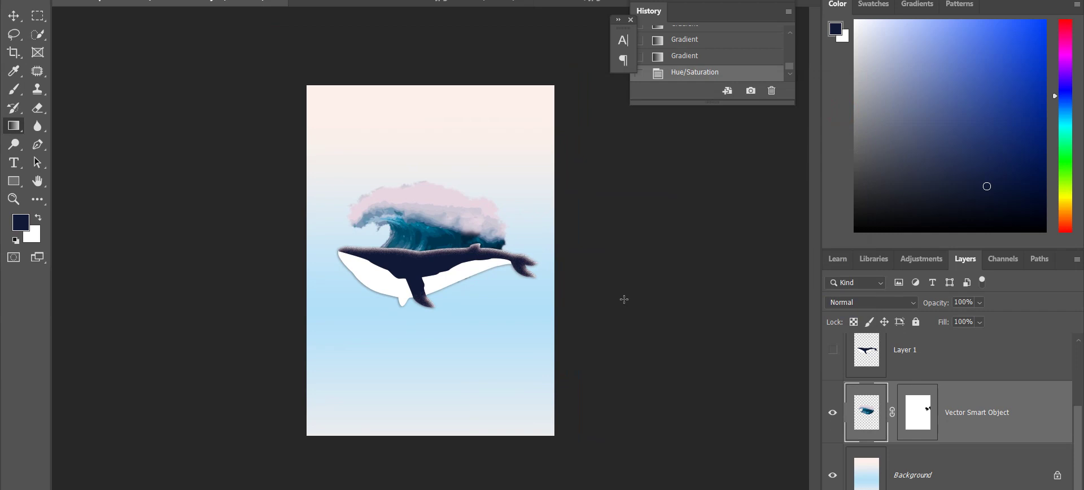
key("ctrl+z")
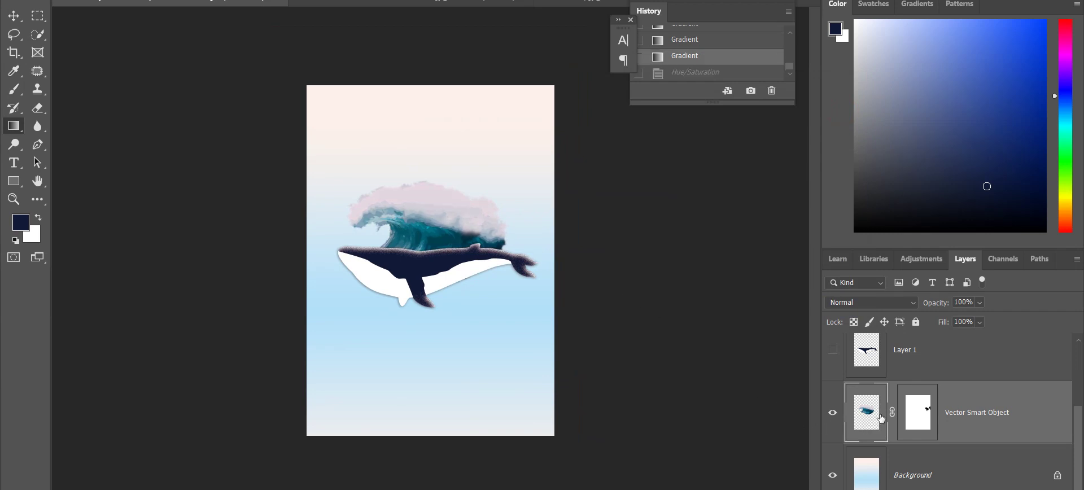
- Apply Hue/Saturation to the wave artwork with Hue +3 and Saturation +31, keeping Lightness at 0
key("ctrl+u")
left_click_drag(727, 180, 663, 182)
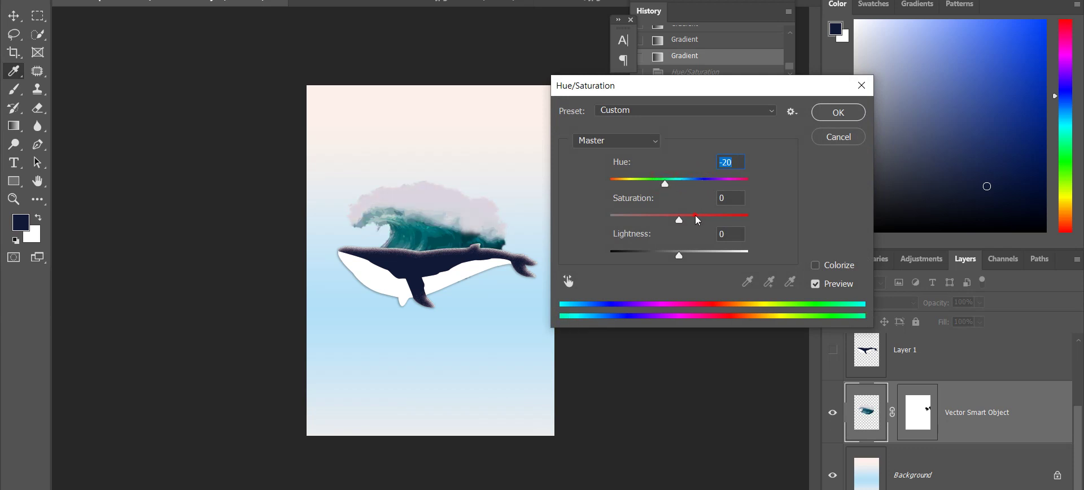
mouse_move(696, 215)
left_mouse_down()
mouse_move(672, 214)
mouse_move(700, 215)
left_mouse_up()
left_click(682, 180)
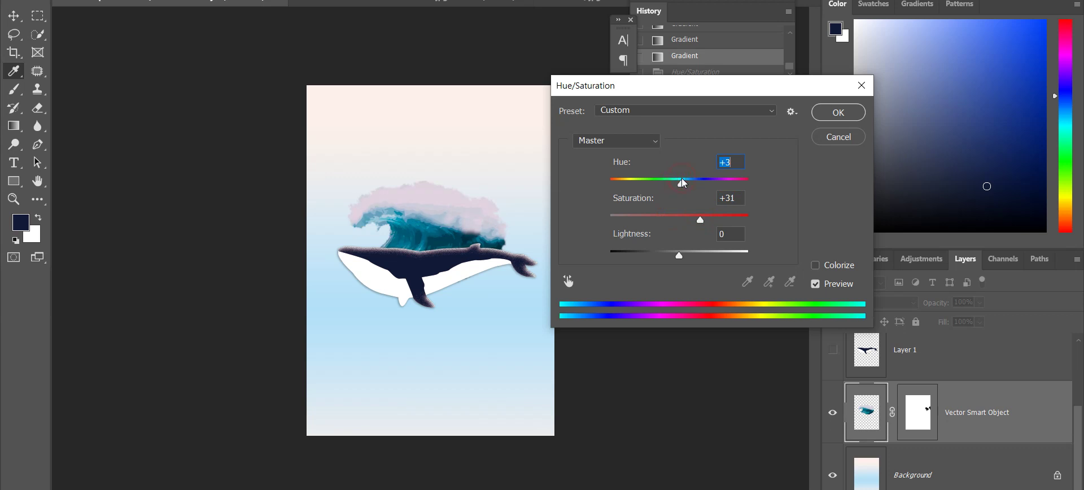
left_click(833, 112)
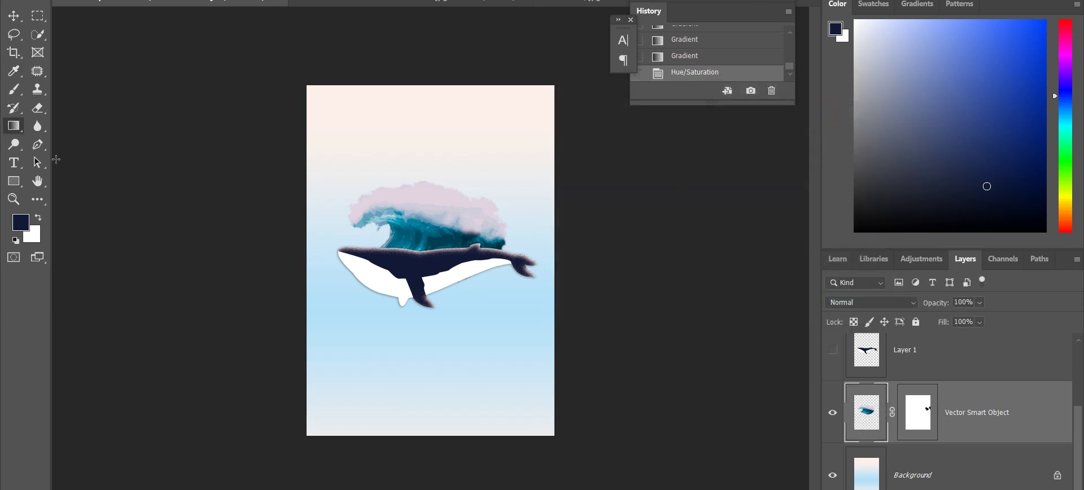
- Target the Vector Smart Object's layer mask and use the Dodge tool over the wave's dark end near the tail and along its crest
left_click(931, 438)
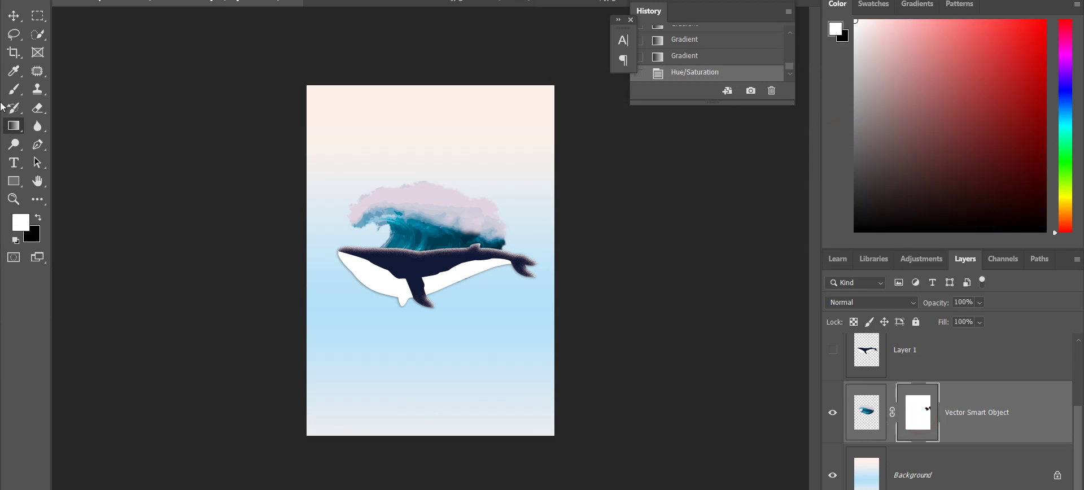
left_click(18, 146)
left_click(72, 144)
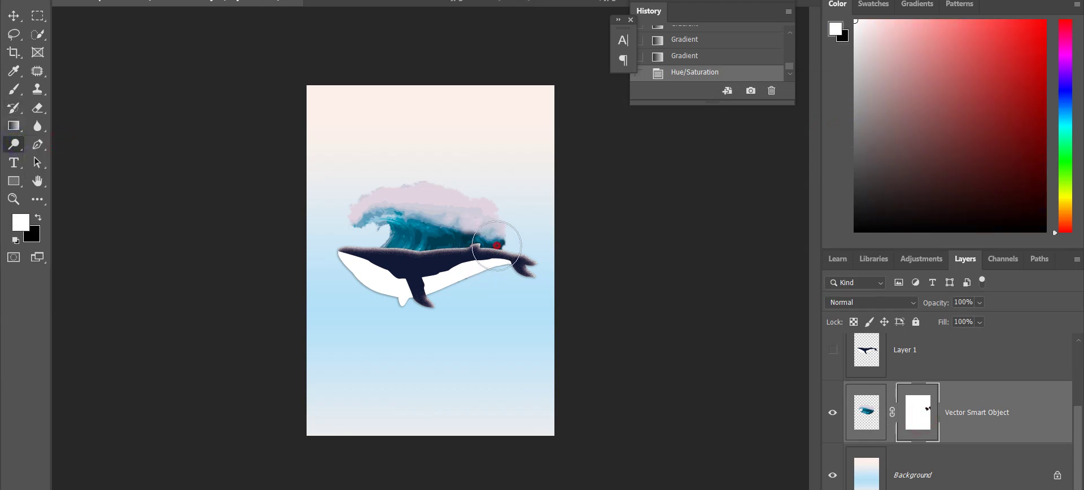
left_click_drag(496, 243, 463, 260)
left_click_drag(503, 249, 463, 265)
mouse_move(451, 226)
left_mouse_down()
mouse_move(489, 224)
mouse_move(370, 192)
left_mouse_up()
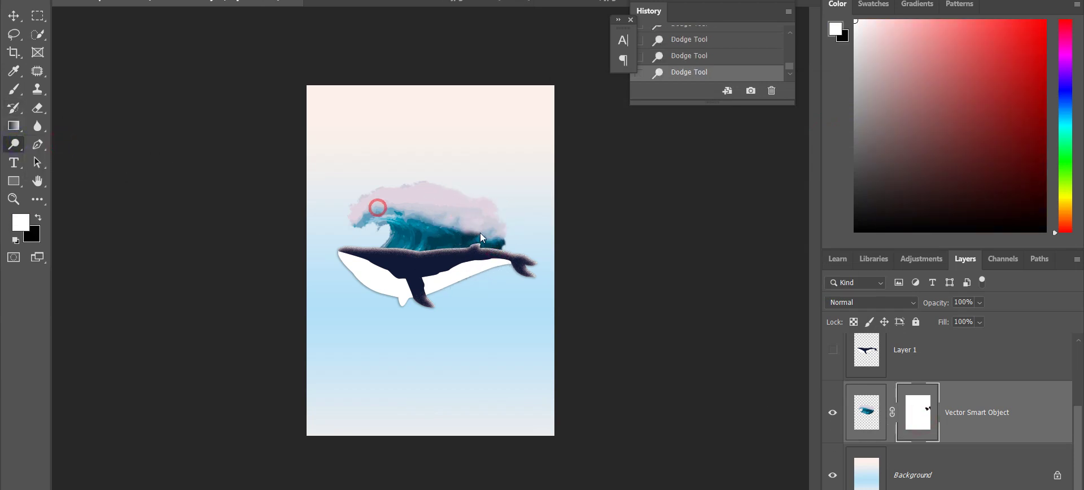
mouse_move(443, 218)
left_mouse_down()
mouse_move(481, 223)
mouse_move(465, 193)
mouse_move(445, 225)
mouse_move(455, 198)
mouse_move(415, 195)
mouse_move(479, 215)
mouse_move(426, 205)
mouse_move(434, 203)
mouse_move(416, 215)
mouse_move(481, 219)
mouse_move(423, 228)
left_mouse_up()
- Dodge more spots on the Vector Smart Object's mask over the pink foam, the wave's curl and the dark patch above the whale's fin
key("ctrl+plus")
key("ctrl+plus")
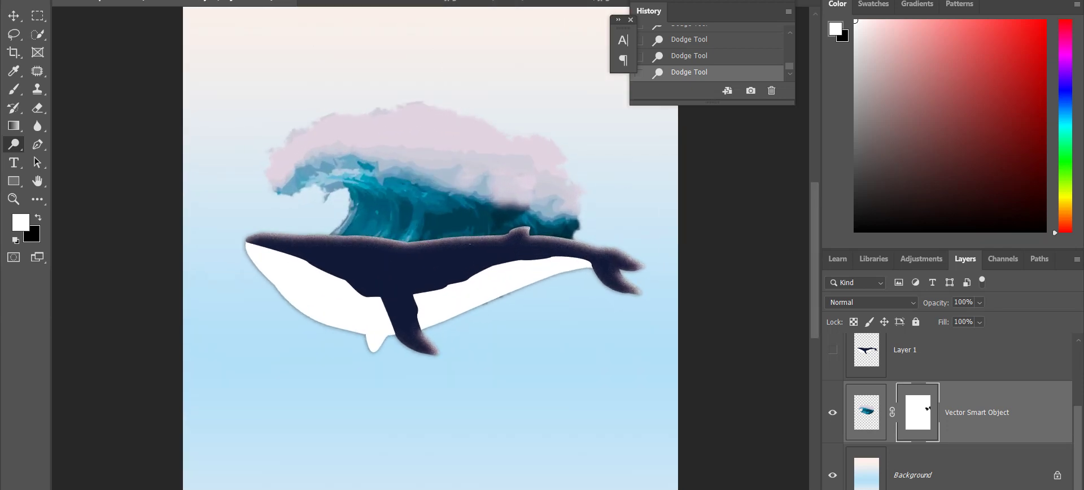
left_click(549, 154)
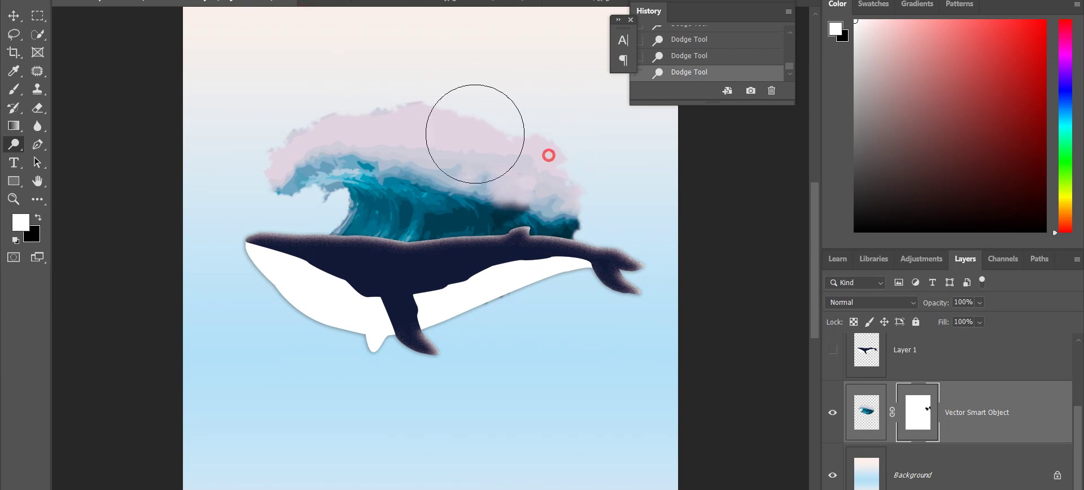
left_click(406, 124)
left_click(281, 143)
left_click(494, 188)
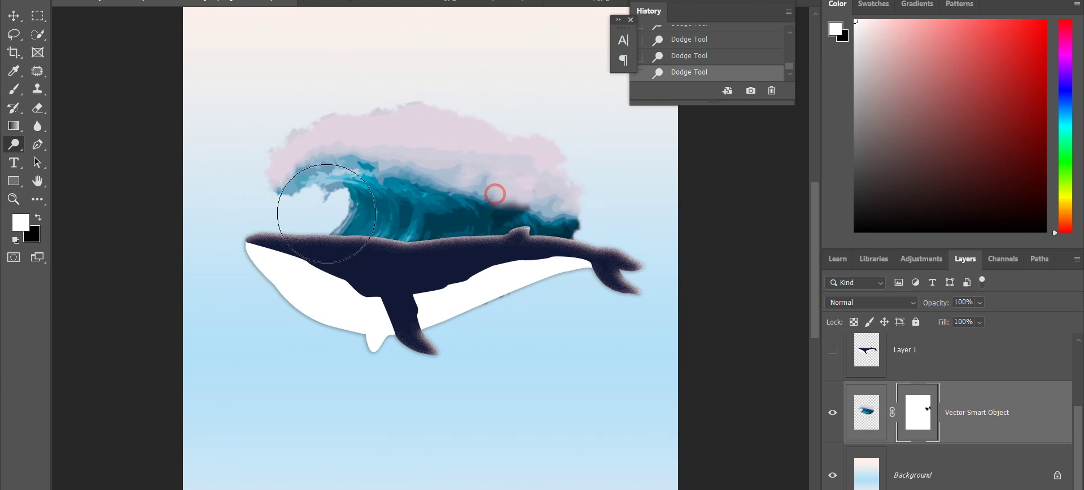
left_click(338, 202)
left_click(572, 190)
left_click(516, 194)
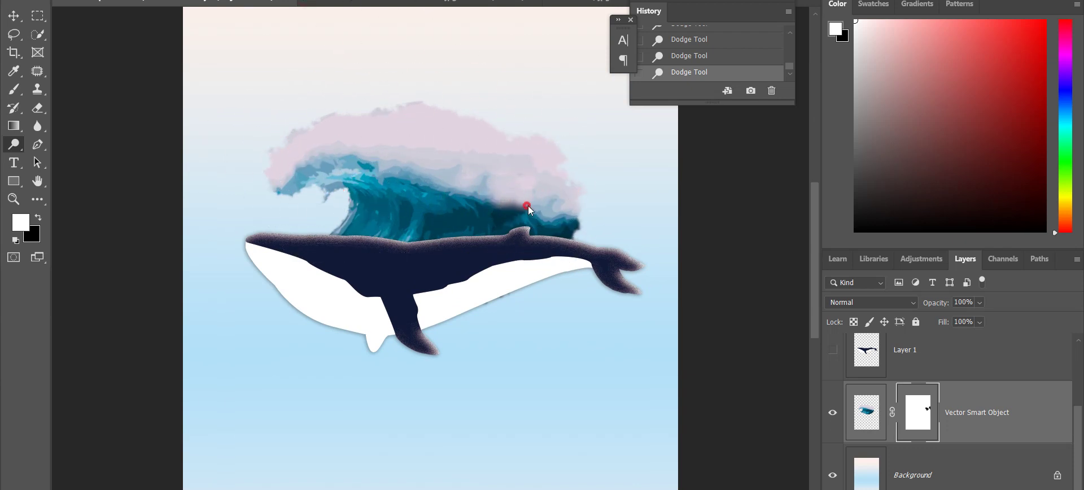
left_click(461, 179)
left_click(447, 174)
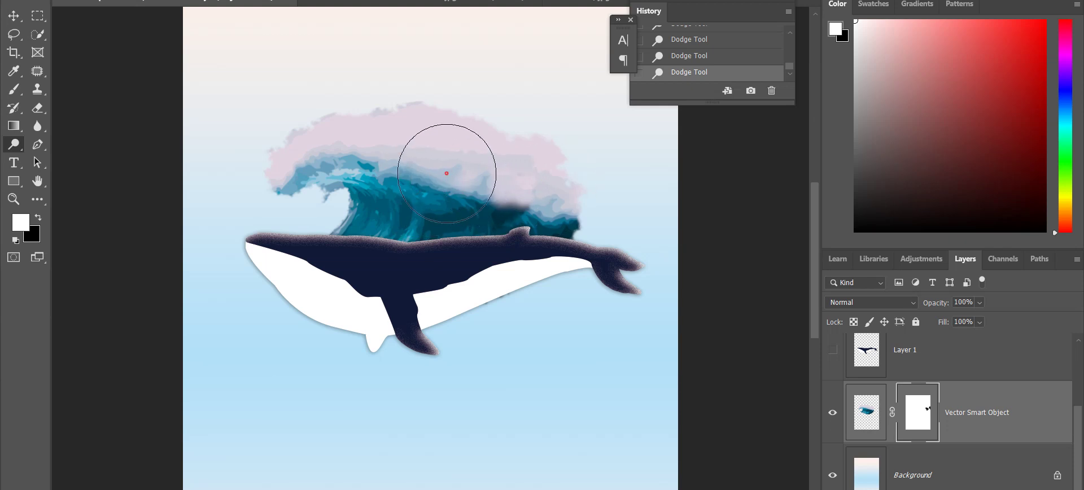
left_click(489, 160)
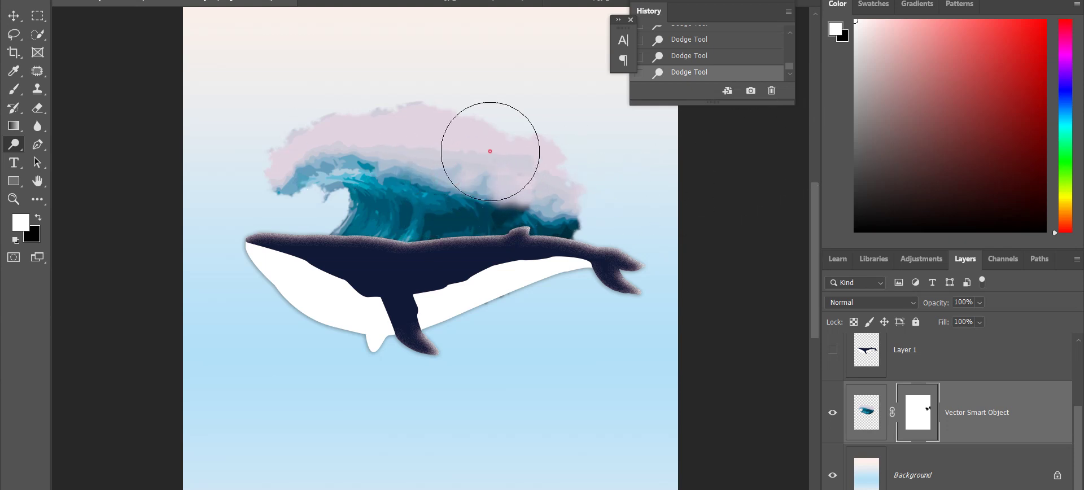
- Roll the document back through its history to the earliest recorded Dodge Tool state
scroll(698, 70, "up", 4)
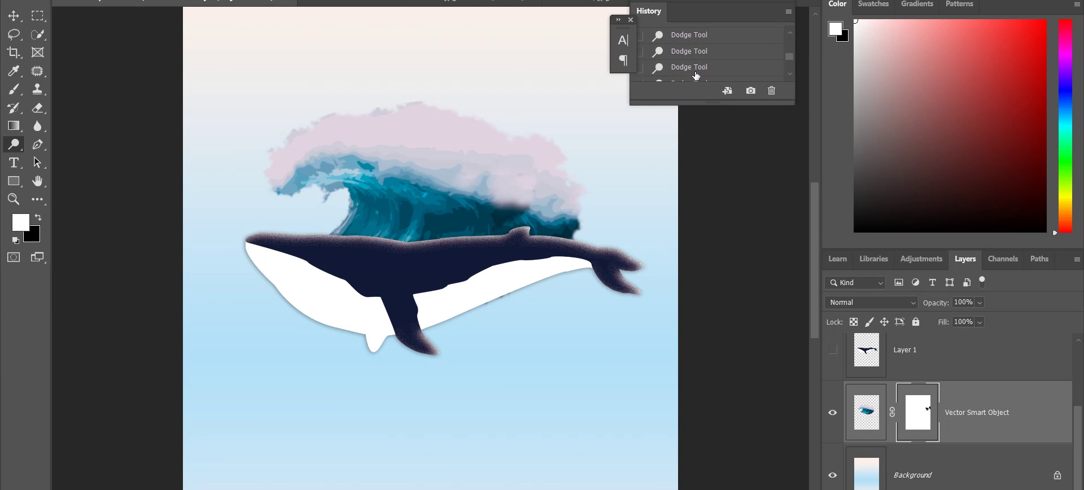
scroll(694, 71, "up", 2)
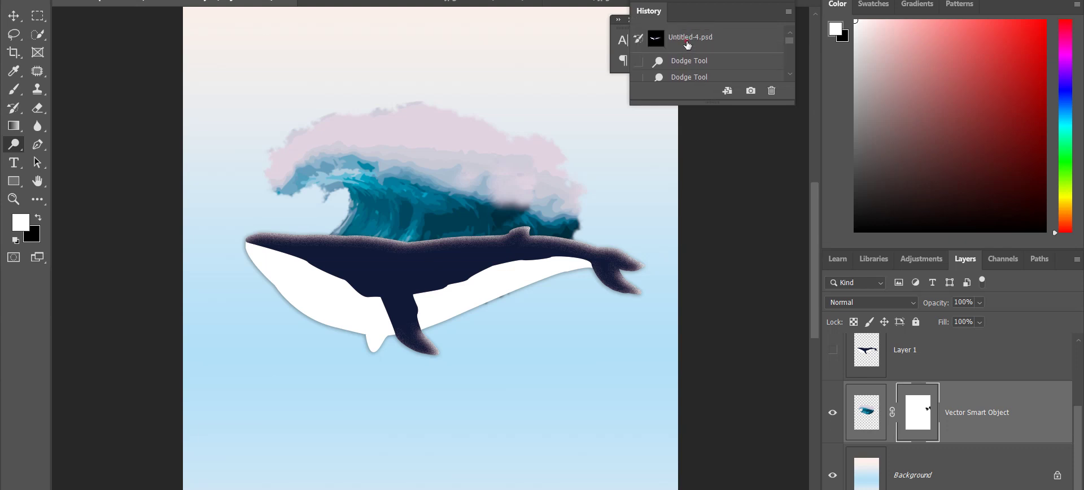
left_click(687, 46)
scroll(701, 70, "down", 5)
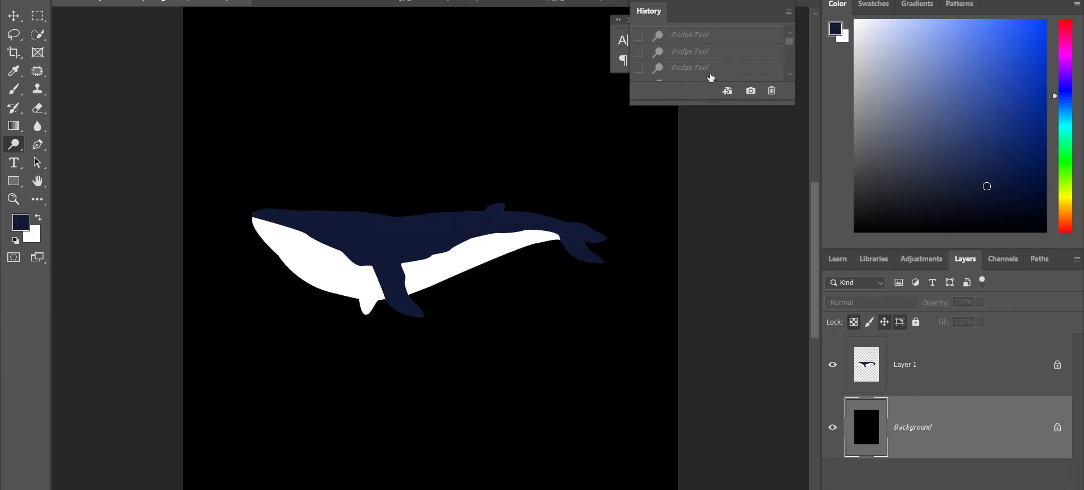
left_click(709, 73)
scroll(699, 63, "up", 5)
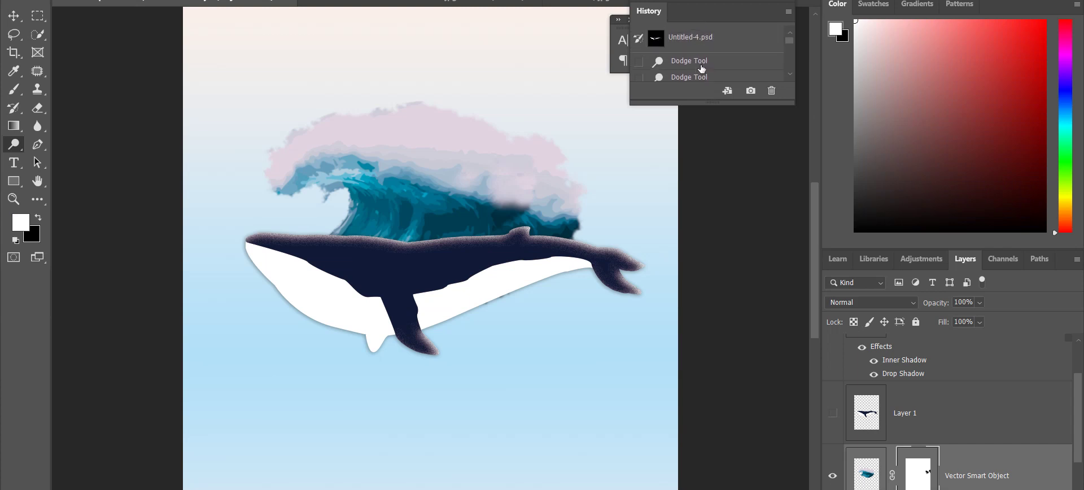
left_click(700, 62)
scroll(703, 67, "down", 1)
scroll(708, 73, "down", 2)
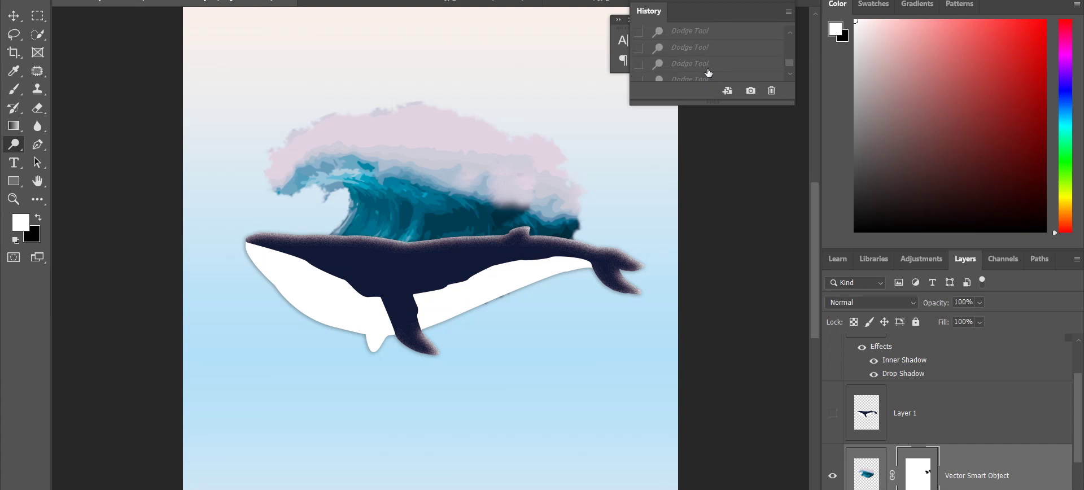
- Target the Vector Smart Object's artwork instead of its mask and brighten the pink foam along the wave's crest with the Dodge tool
left_click(867, 473)
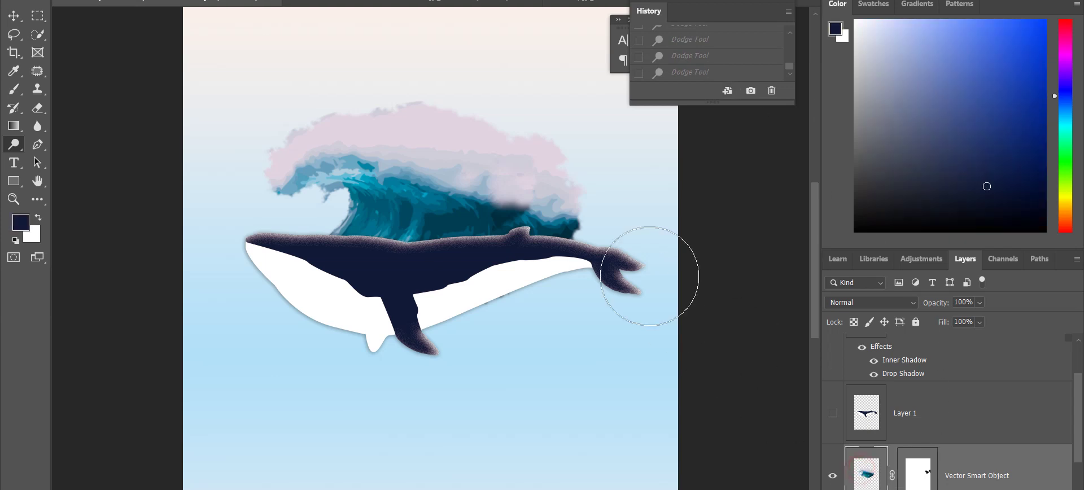
mouse_move(557, 194)
left_mouse_down()
mouse_move(455, 177)
mouse_move(642, 203)
mouse_move(523, 173)
mouse_move(498, 189)
mouse_move(541, 192)
mouse_move(438, 126)
left_mouse_up()
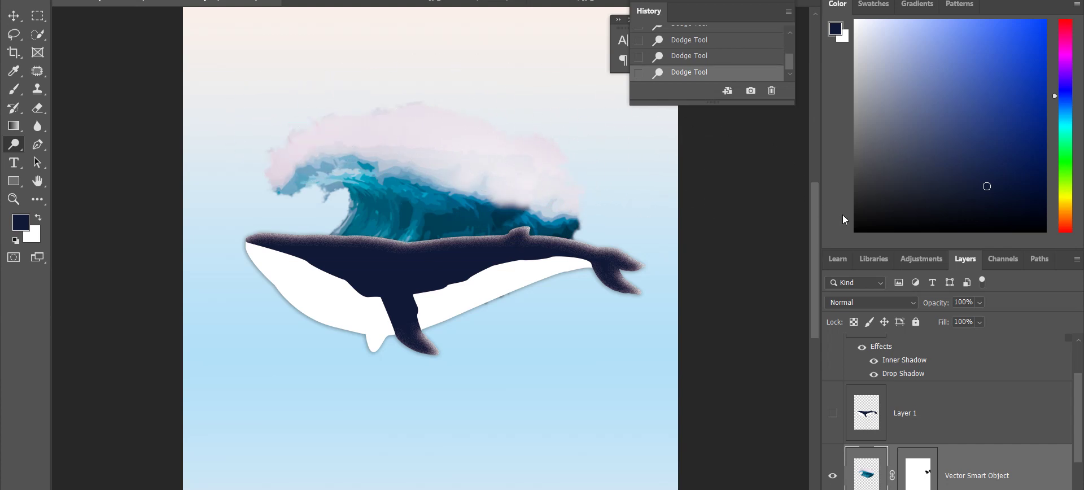
key("ctrl+minus")
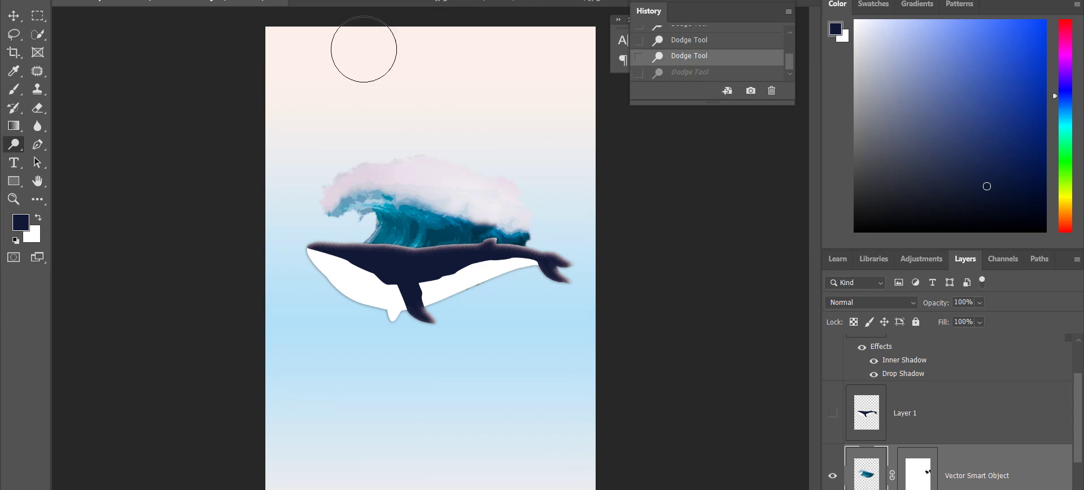
- Undo the last Dodge strokes and dodge the foam again more lightly, from the tail end across the crest to the curl
key("ctrl+z")
key("ctrl+z")
key("ctrl+z")
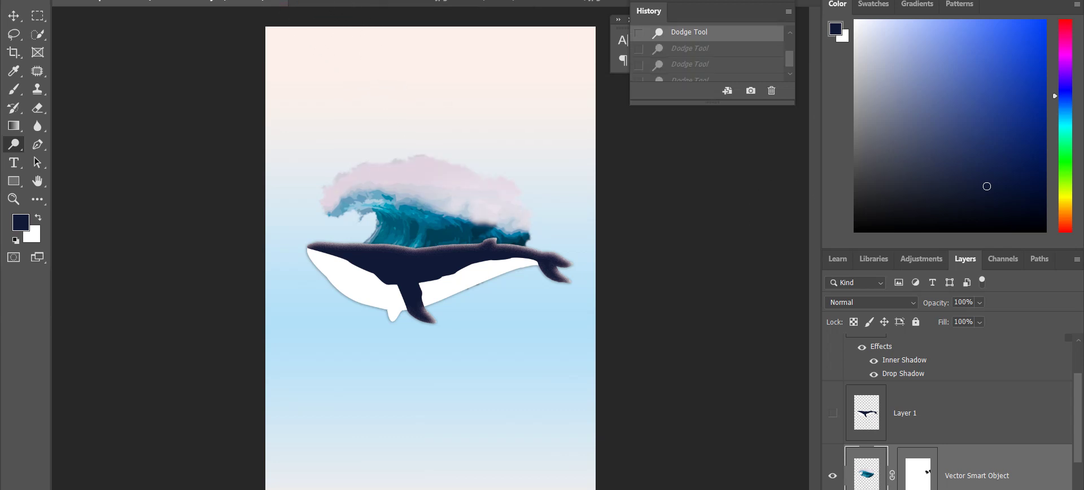
left_click(508, 215)
left_click(463, 172)
left_click(346, 172)
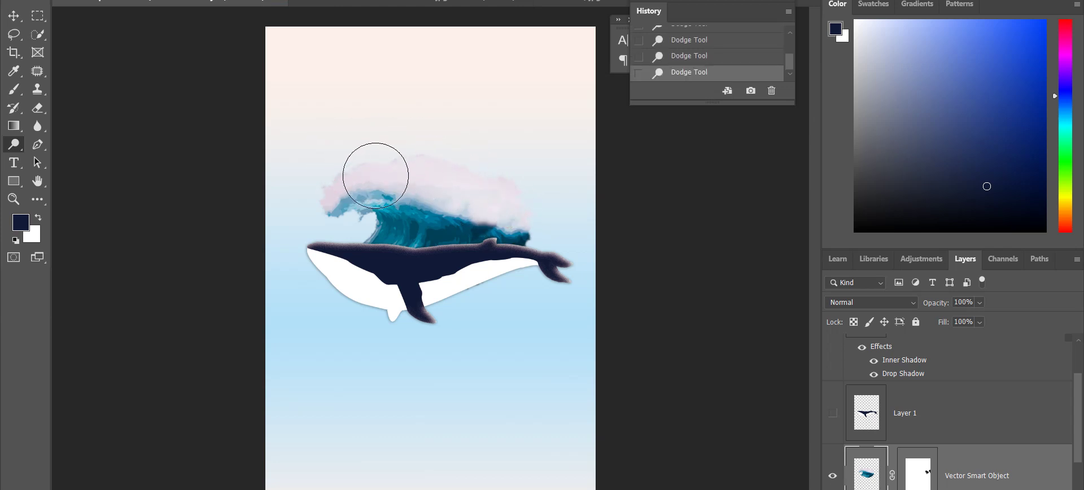
key("ctrl+plus")
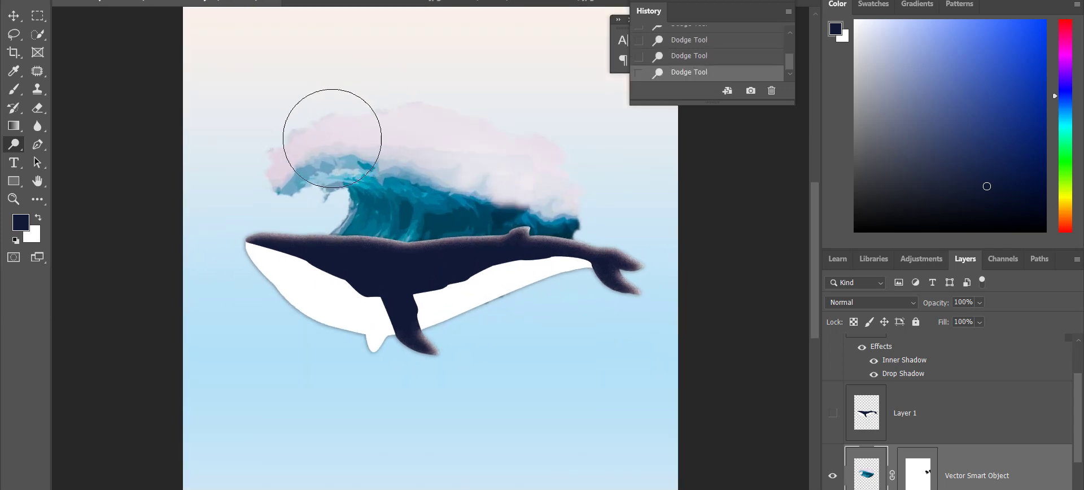
key("ctrl+minus")
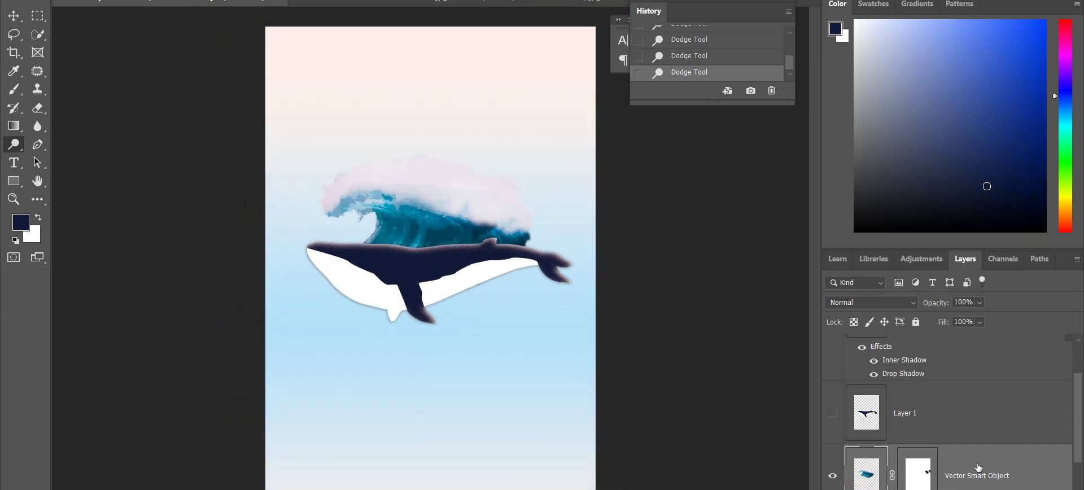
- Redraw the Background layer's pink-to-blue gradient until it runs from pale pink at the poster's top to light blue around the whale
scroll(1003, 404, "down", 2)
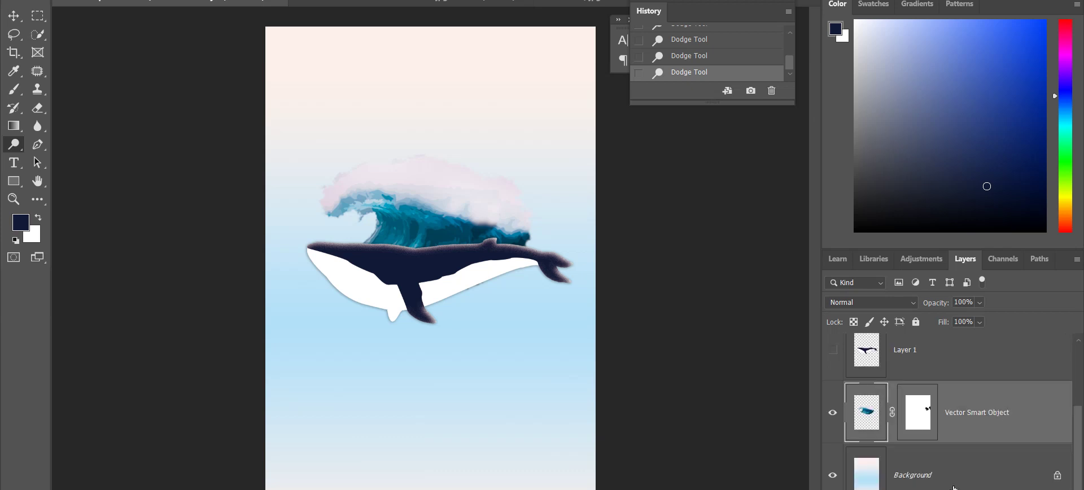
left_click(914, 480)
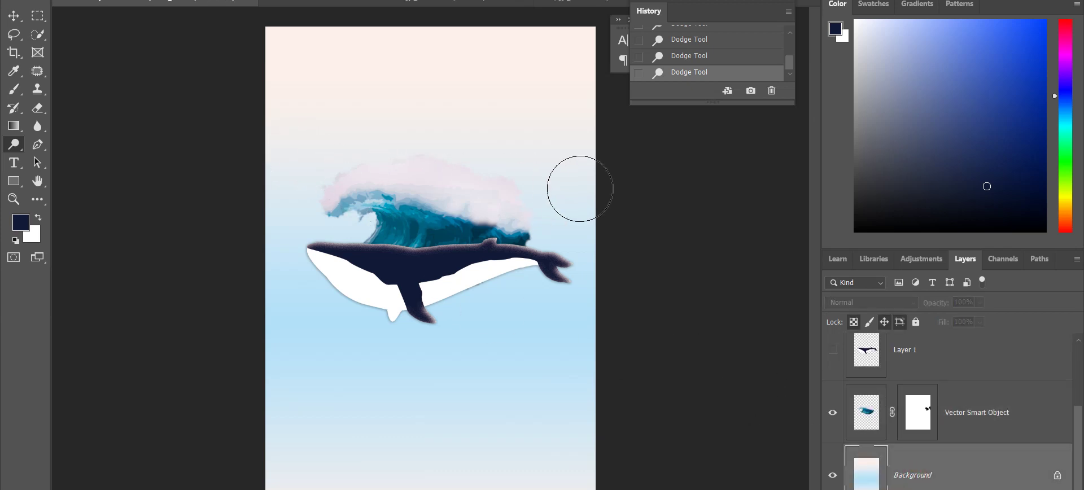
key("g")
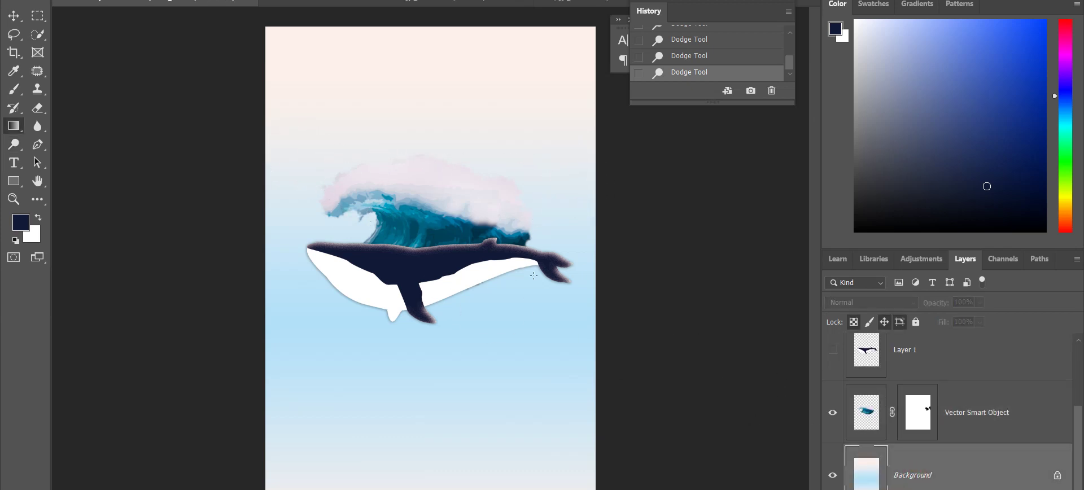
mouse_move(533, 253)
left_mouse_down()
mouse_move(513, 70)
mouse_move(535, 30)
left_mouse_up()
left_click_drag(542, 316, 522, 36)
left_click_drag(528, 286, 528, 135)
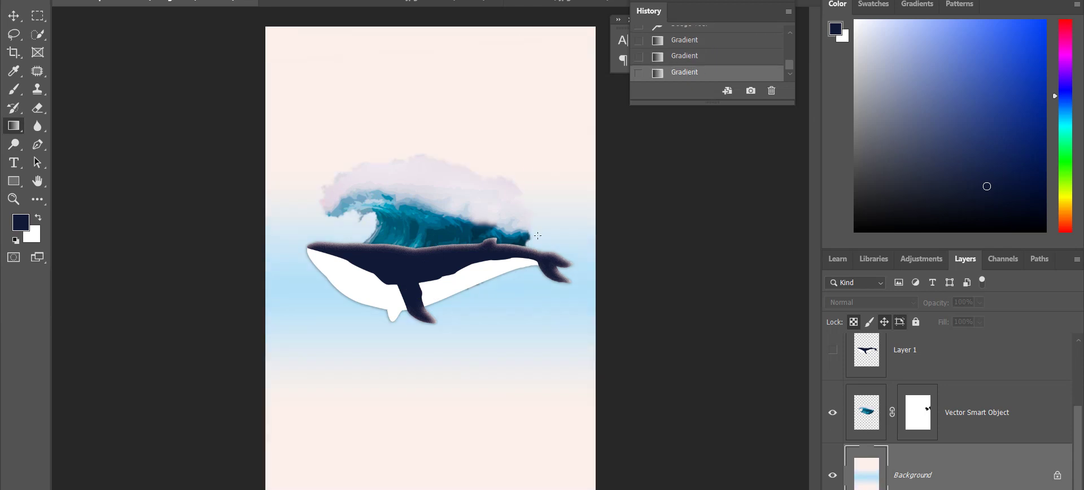
left_click_drag(530, 54, 551, 301)
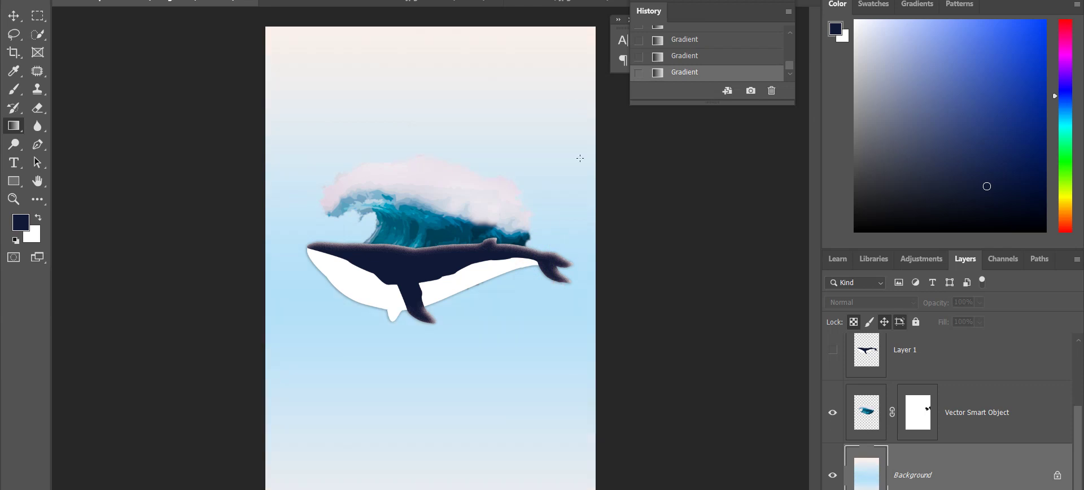
key("ctrl+minus")
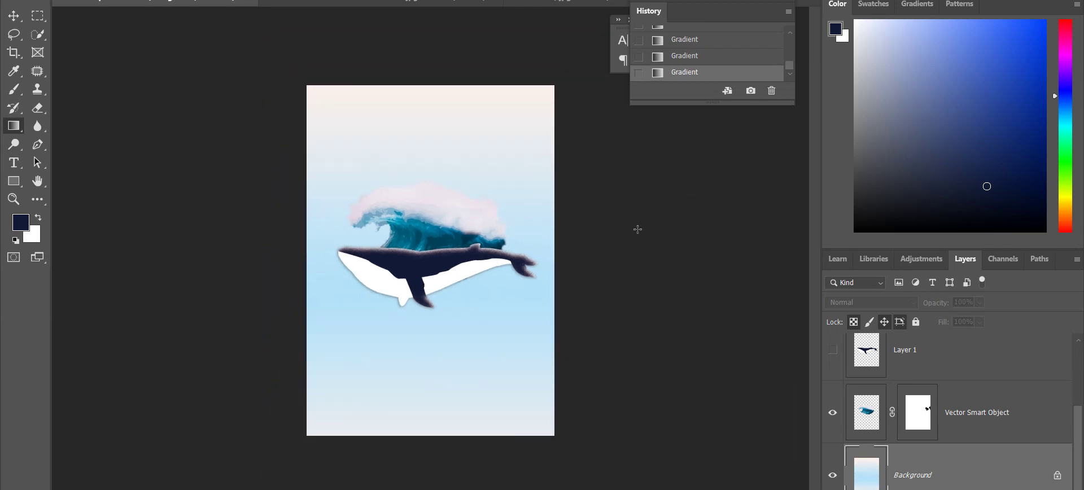
- Review the navy whale festival poster and the watercolor whale reference, and return to the whale poster
left_click(538, 6)
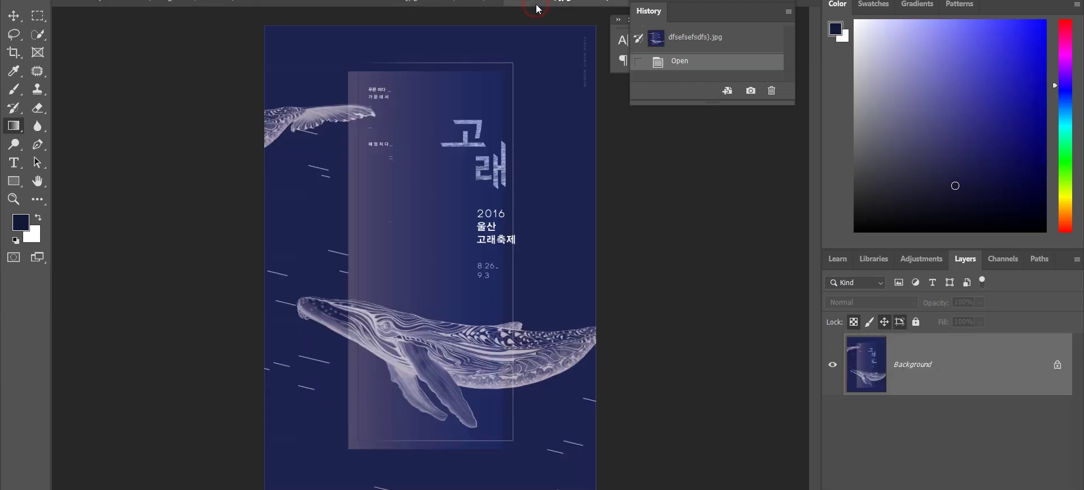
left_click(435, 2)
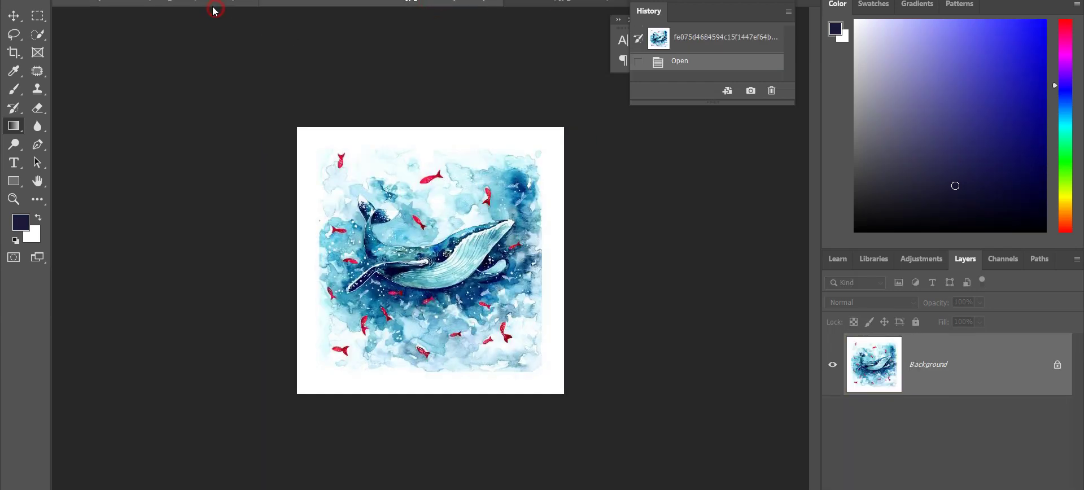
left_click(215, 7)
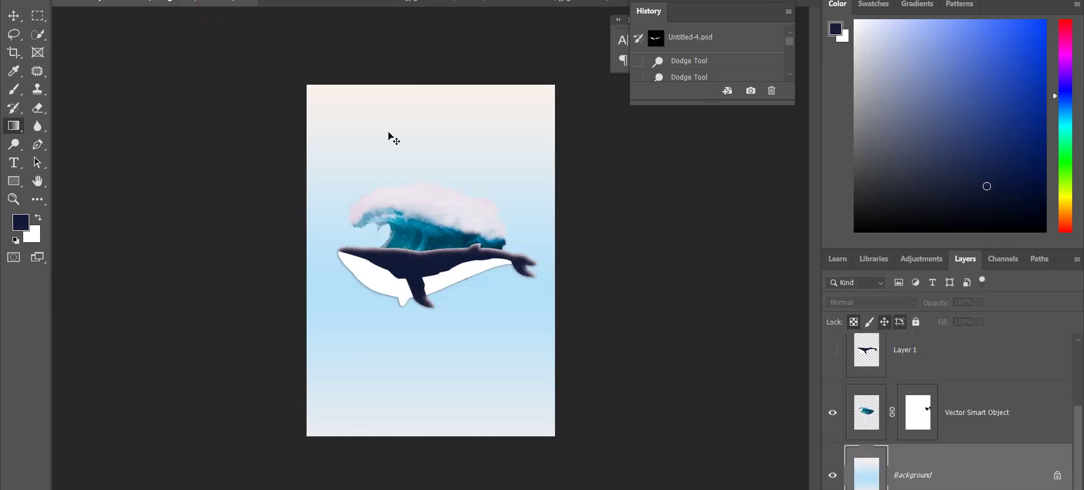
key("ctrl+plus")
key("ctrl+plus")
key("ctrl+minus")
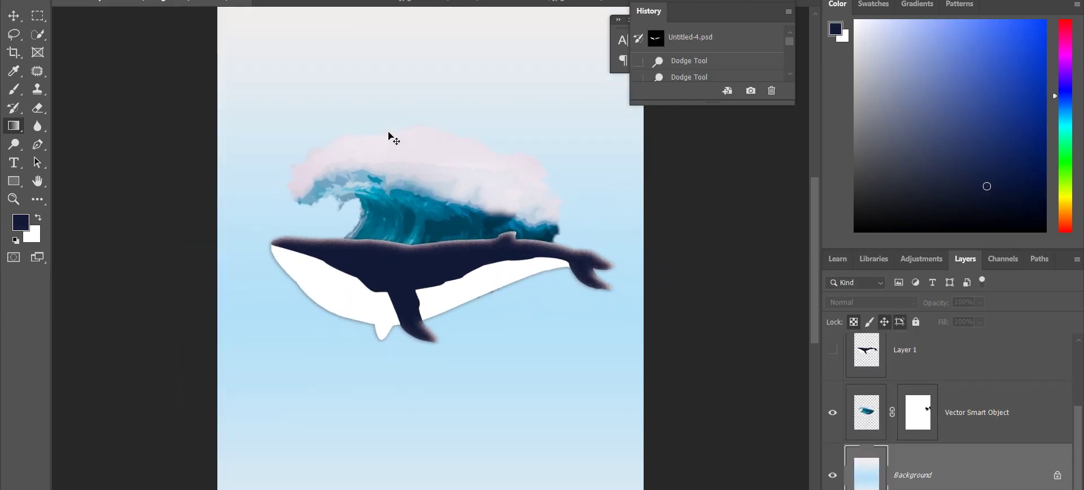
- Add a dark navy title above the wave in Hancom Hoonminjeongeum_V, reading "울산" on the first line and "고래 축제" on the second
key("t")
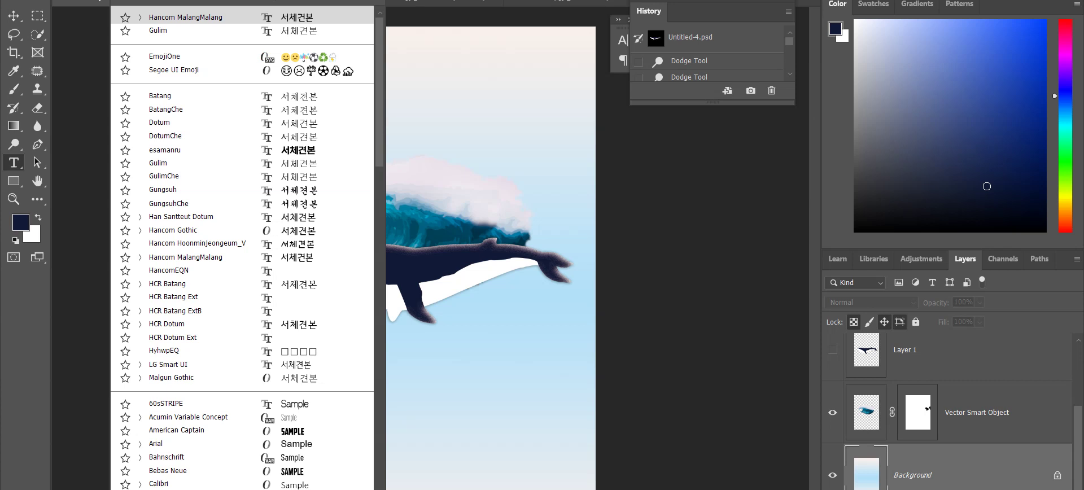
left_click(236, 239)
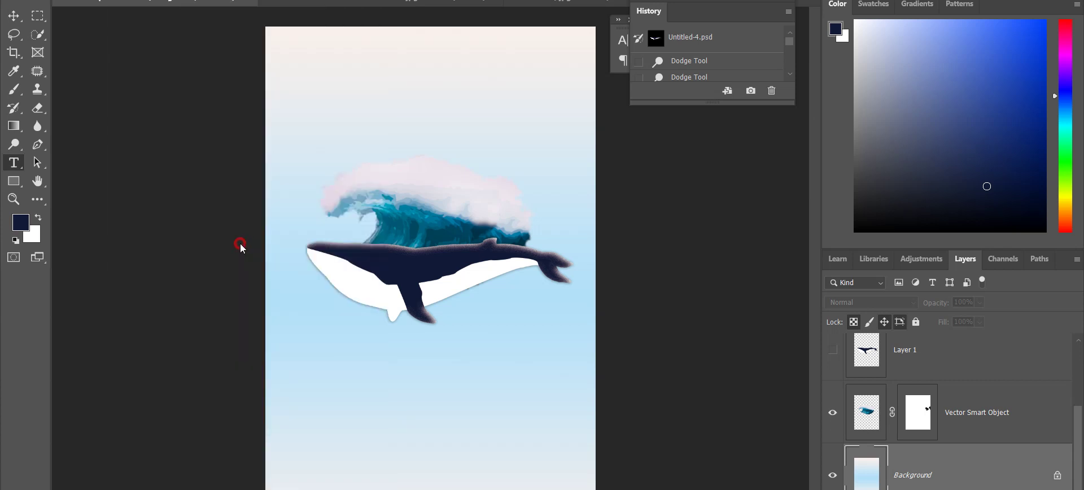
left_click(363, 107)
type("dnf")
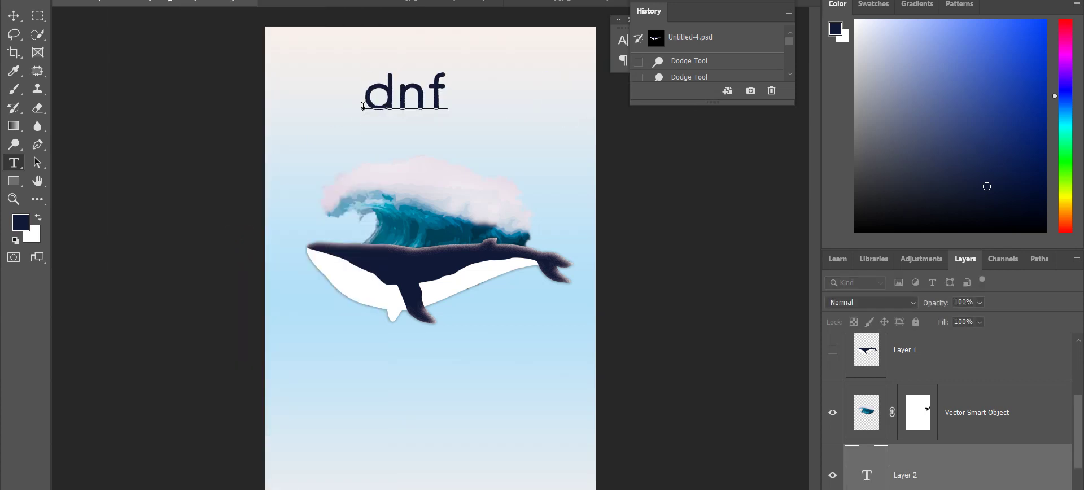
key("BackSpace")
key("BackSpace")
key("BackSpace")
type("울산")
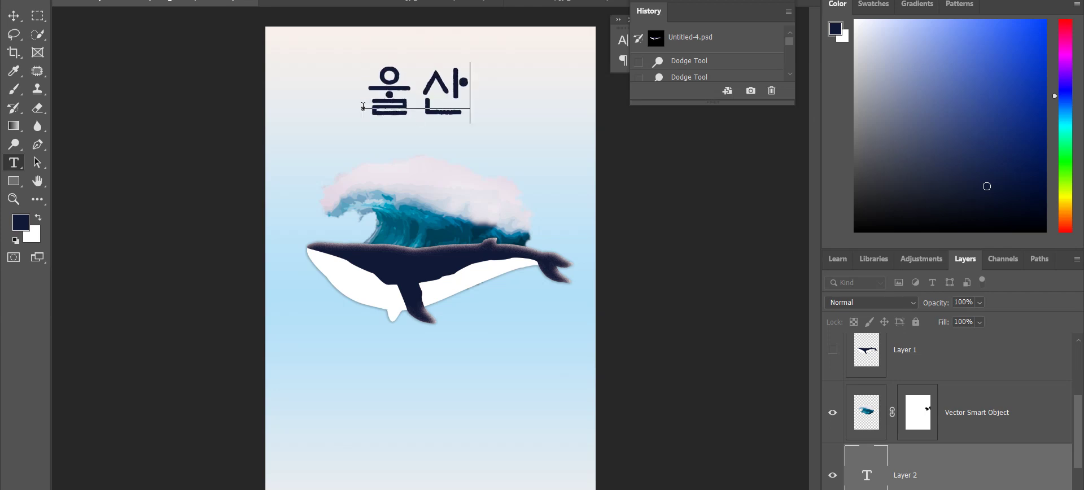
key("Return")
type("골")
type("축제")
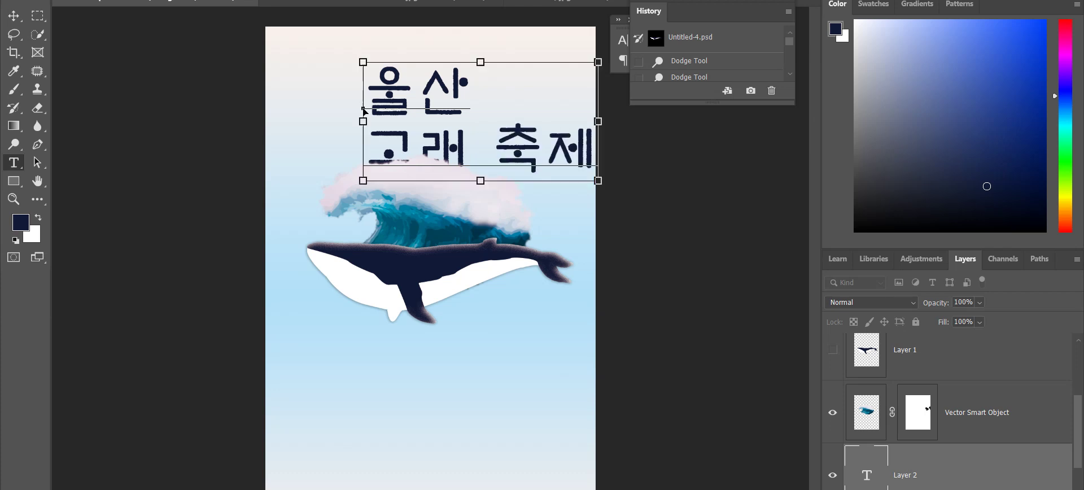
key("ctrl+Return")
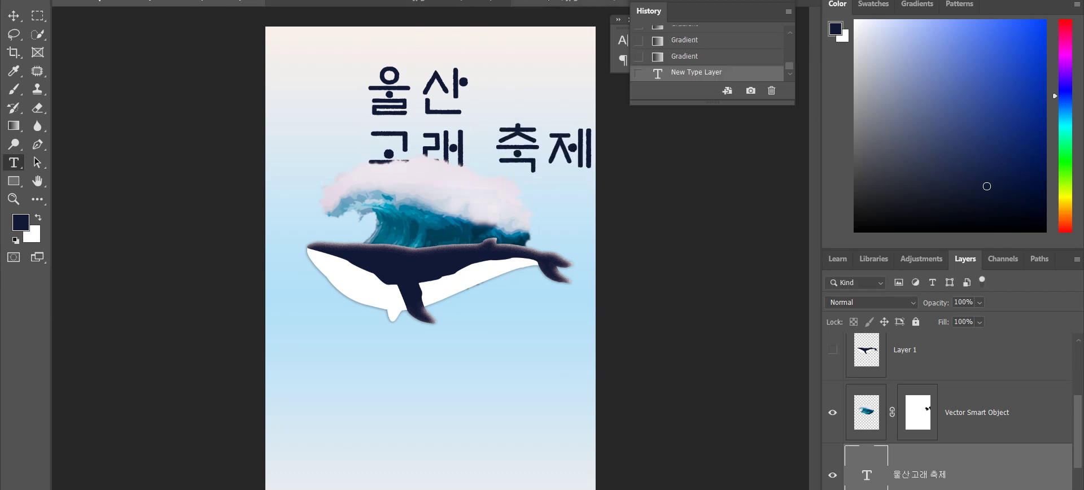
- Scale down the "울산 고래 축제" title and place it in the poster's upper-left area, after trying it below the whale
key("v")
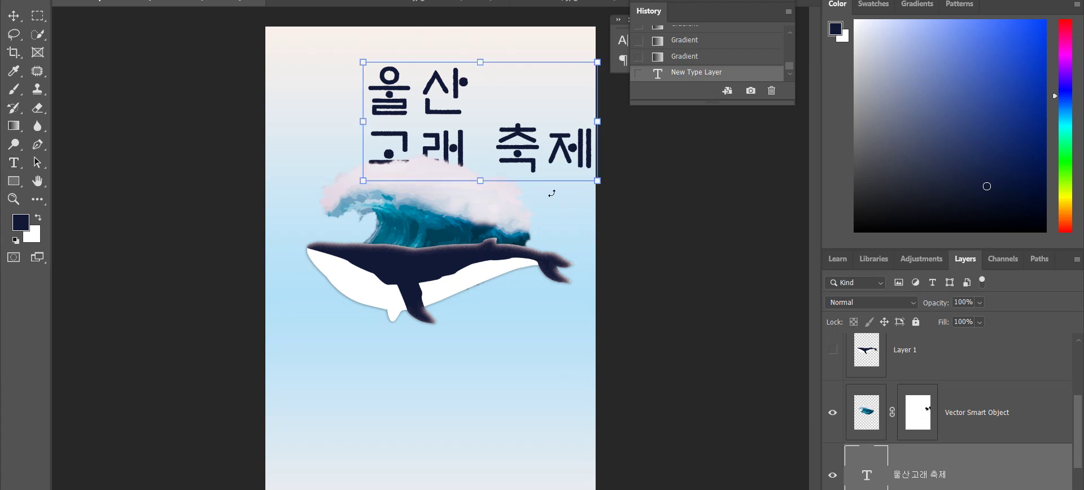
left_click_drag(534, 142, 458, 127)
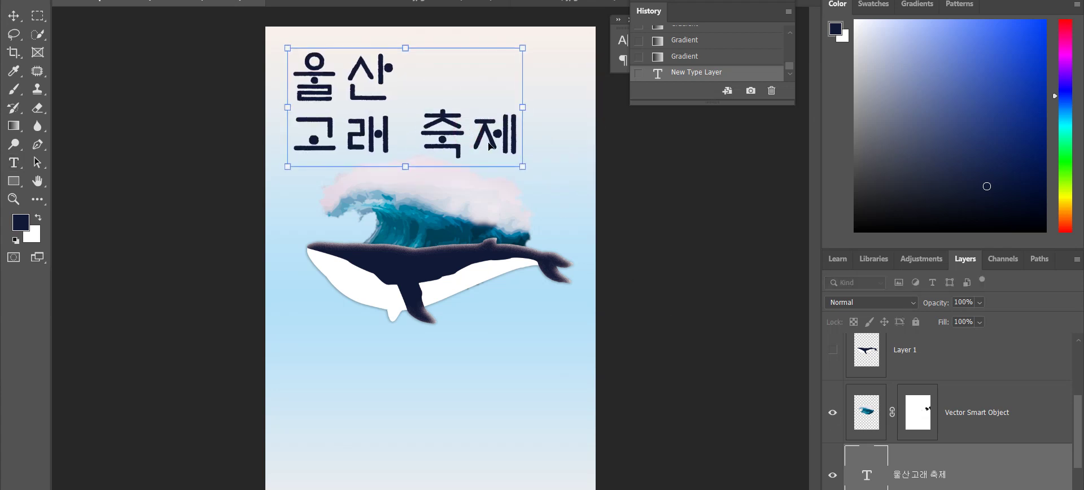
left_click_drag(521, 165, 487, 147)
left_click_drag(423, 191, 386, 460)
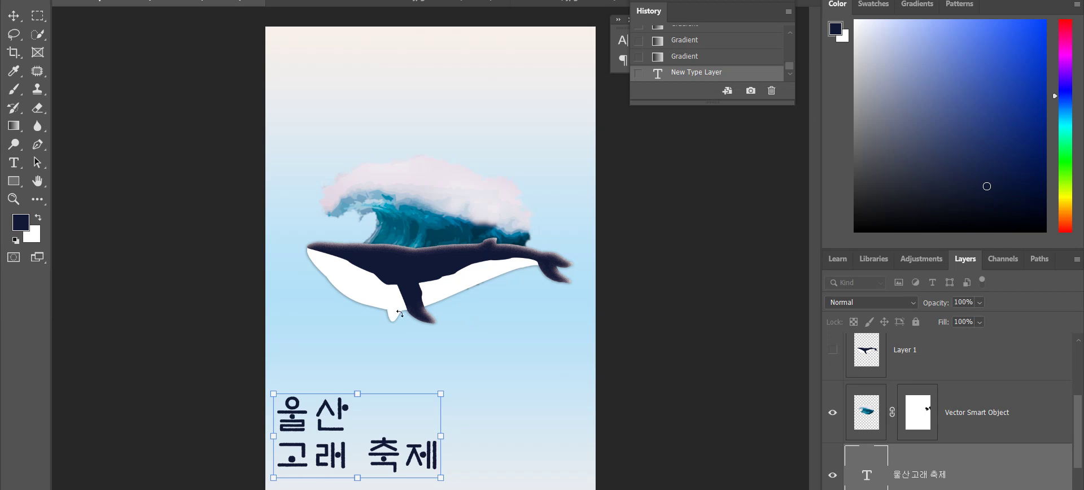
left_click_drag(370, 432, 376, 78)
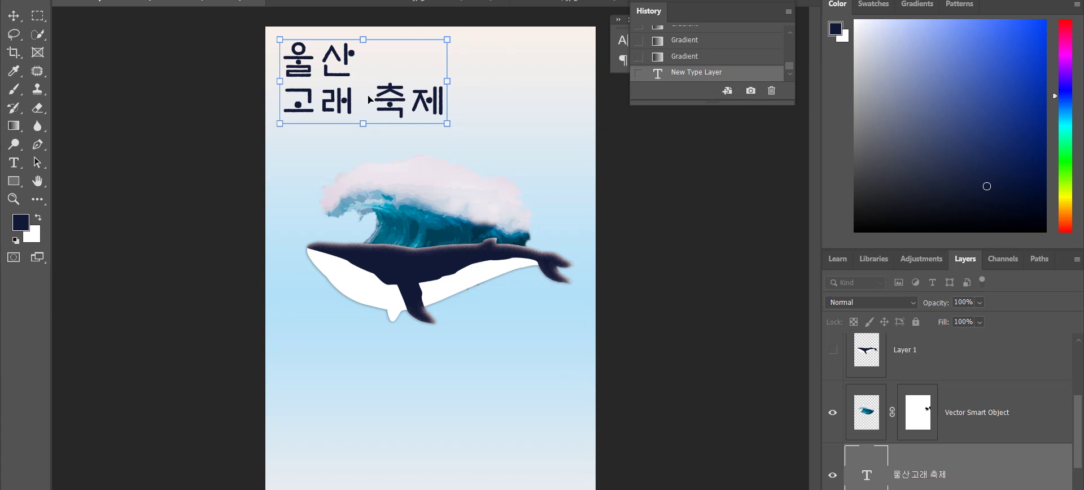
left_click_drag(365, 102, 372, 105)
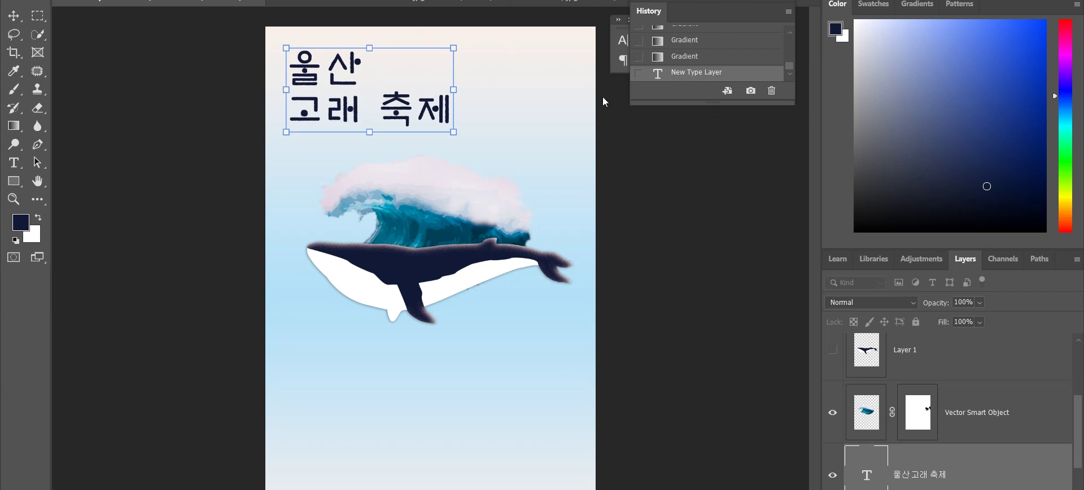
right_click(399, 94)
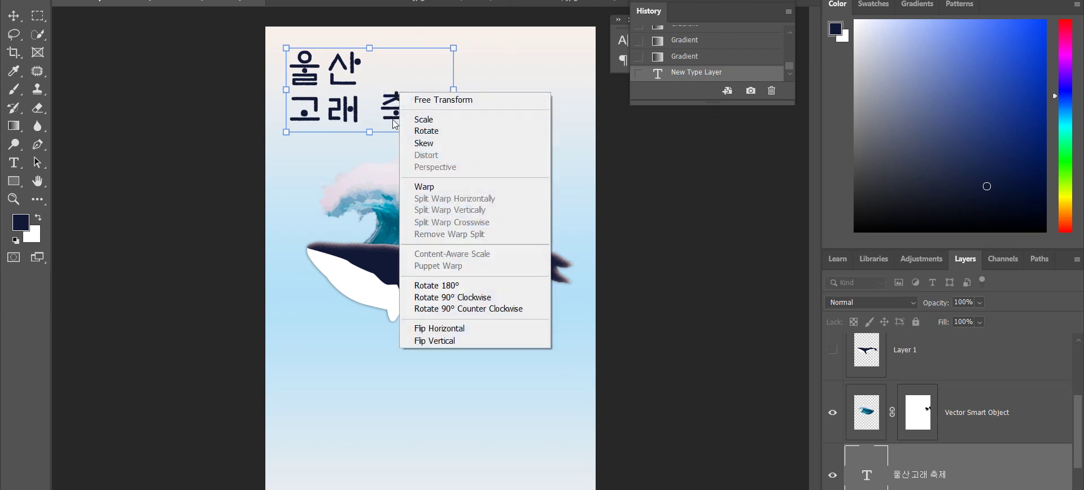
key("Escape")
key("Return")
key("t")
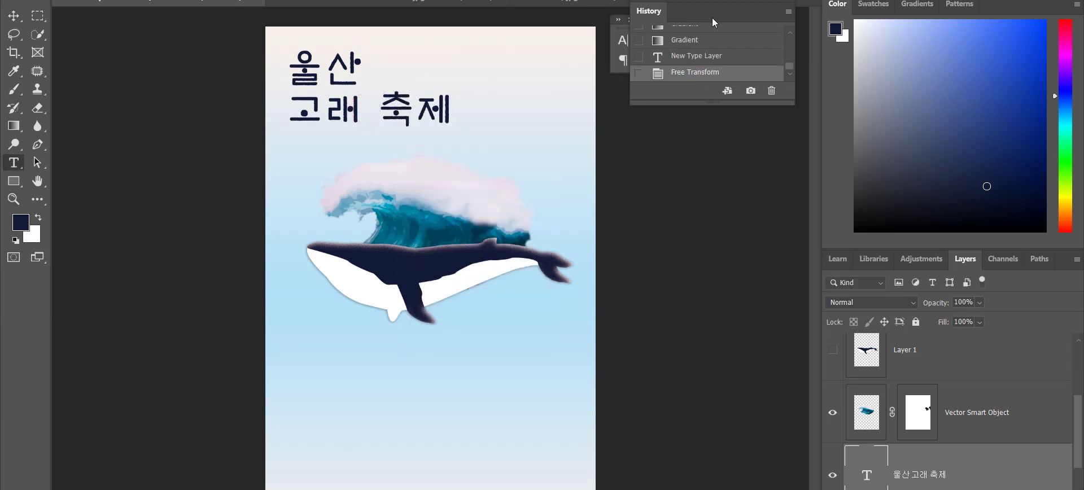
- Preview installed Korean fonts such as HCR Batang Ext, DotumChe and Batang on the title, and reselect Hancom Hoonminjeongeum_V
left_click_drag(713, 18, 721, 40)
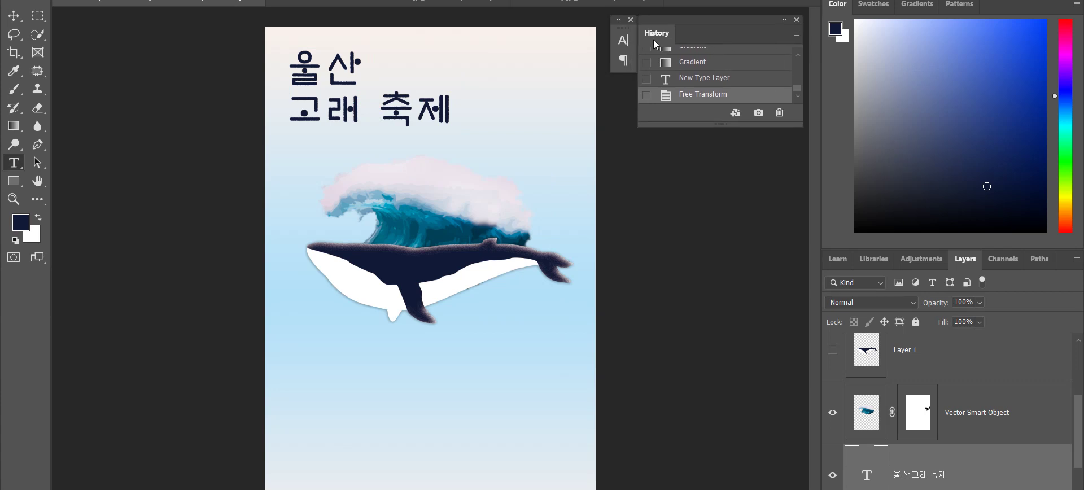
left_click(623, 40)
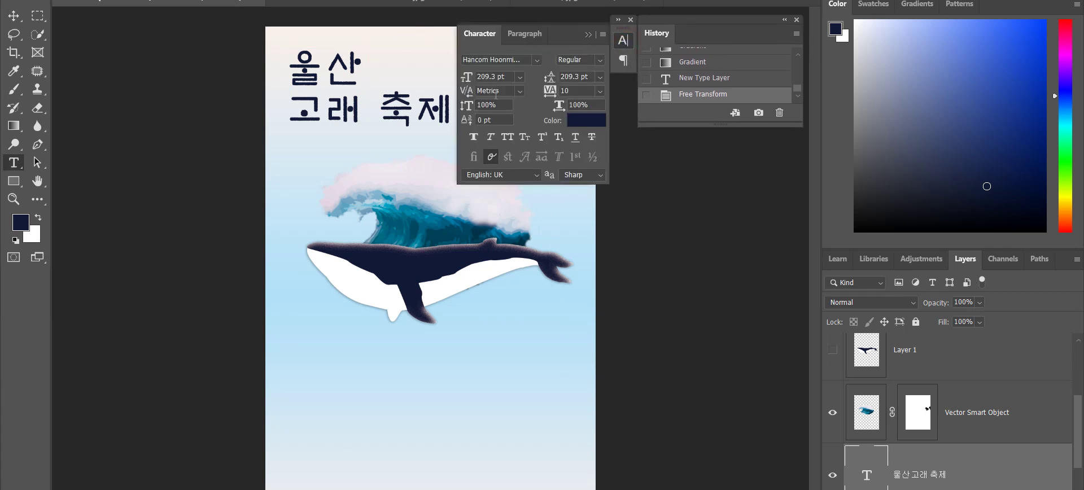
left_click(538, 60)
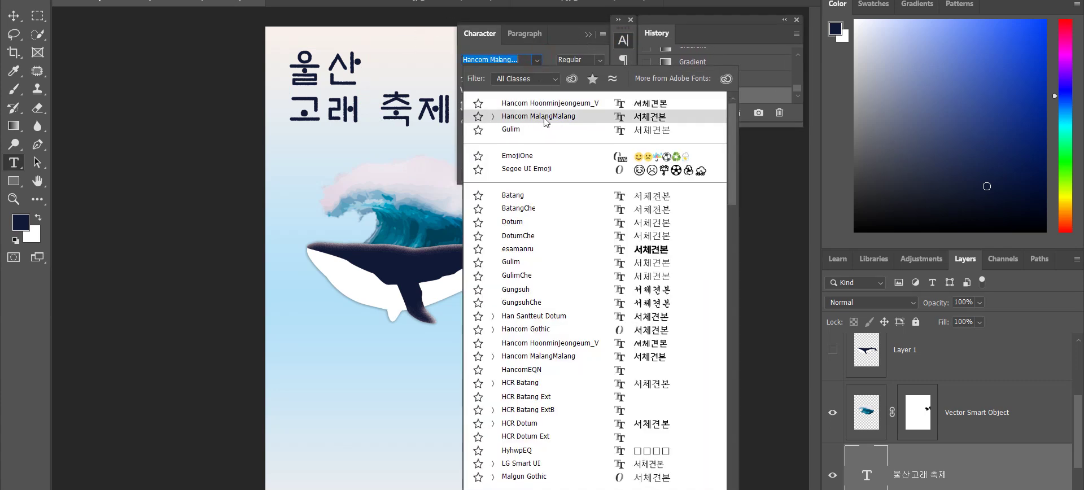
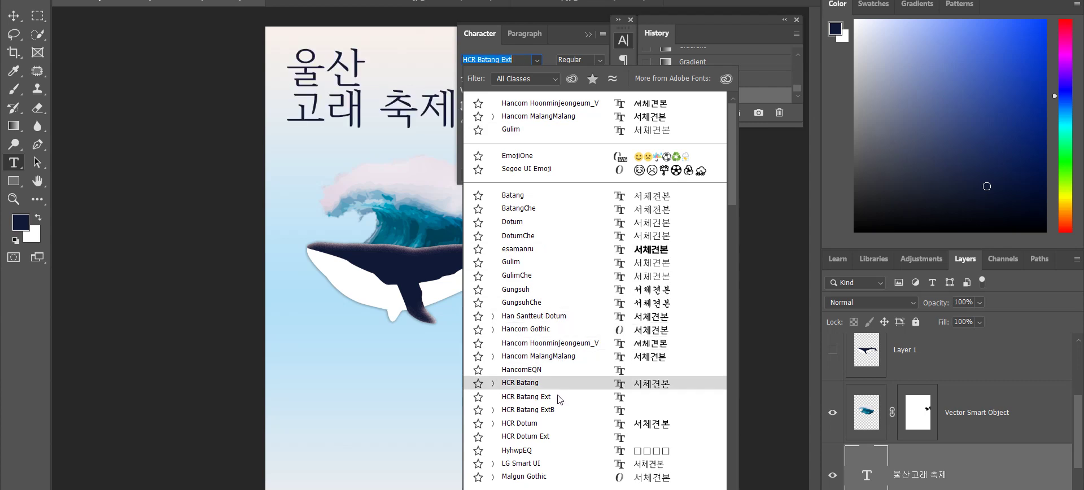
scroll(564, 395, "down", 3)
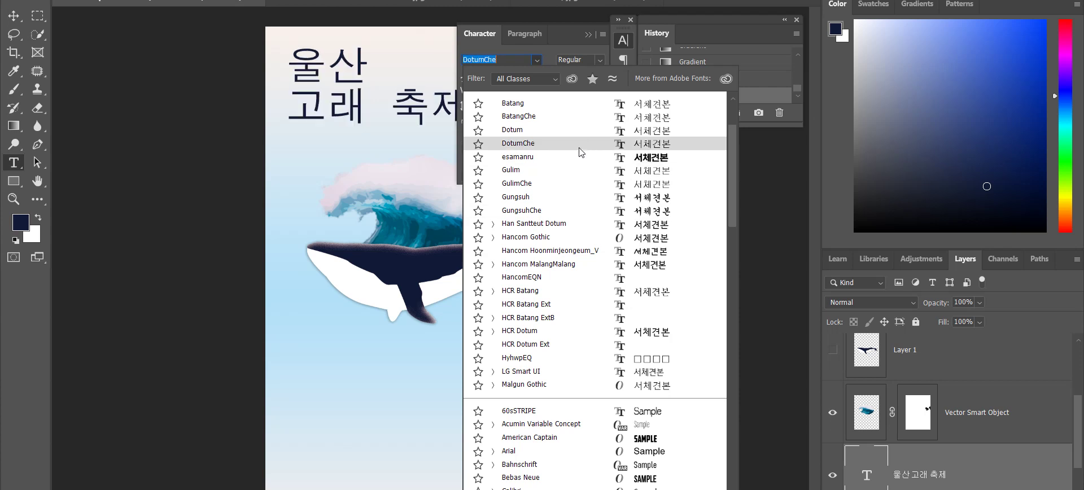
left_click(520, 62)
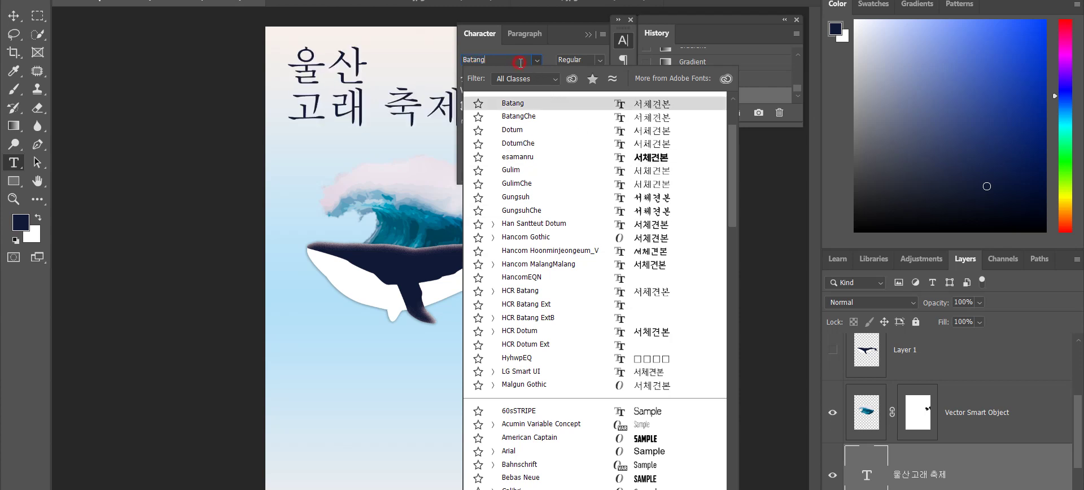
left_click(542, 251)
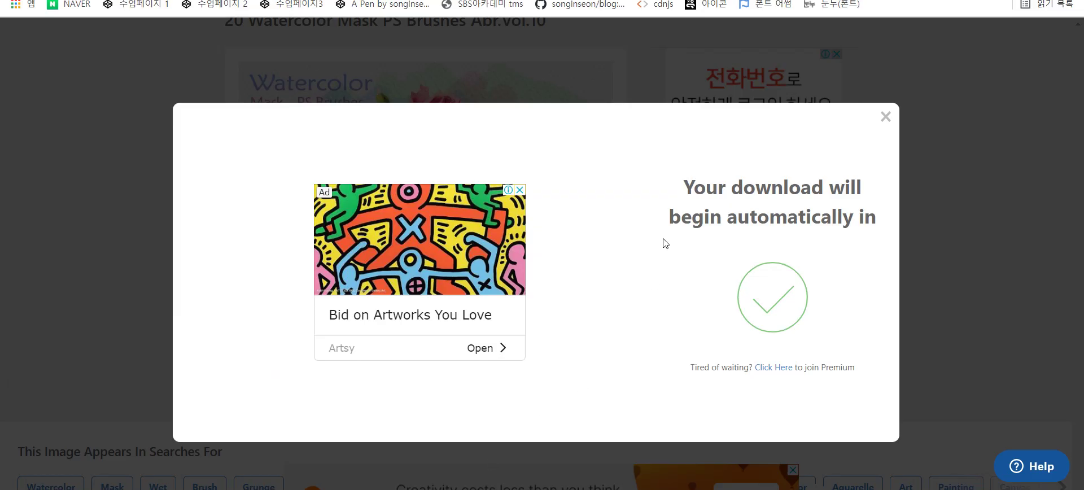
- Switch to the browser, dismiss the brush download notice, and examine the recommended Korean fonts (추천 폰트) on the 눈누 site
left_click(886, 117)
left_click(884, 116)
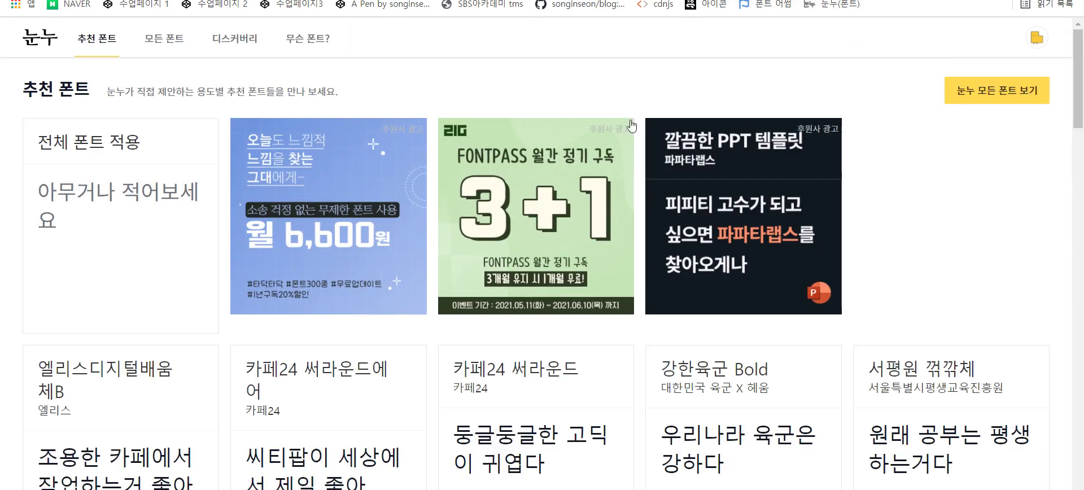
scroll(622, 226, "down", 7)
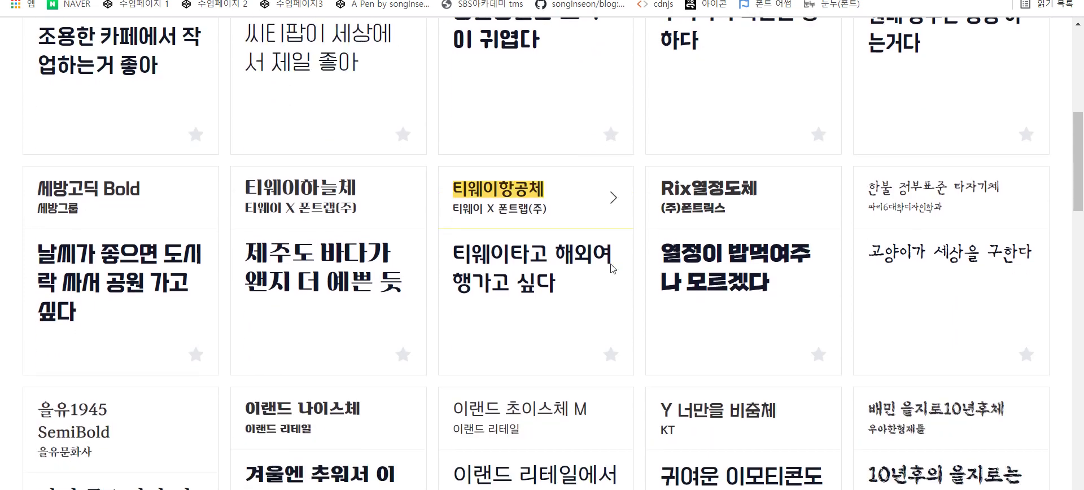
scroll(611, 268, "up", 1)
scroll(603, 261, "up", 1)
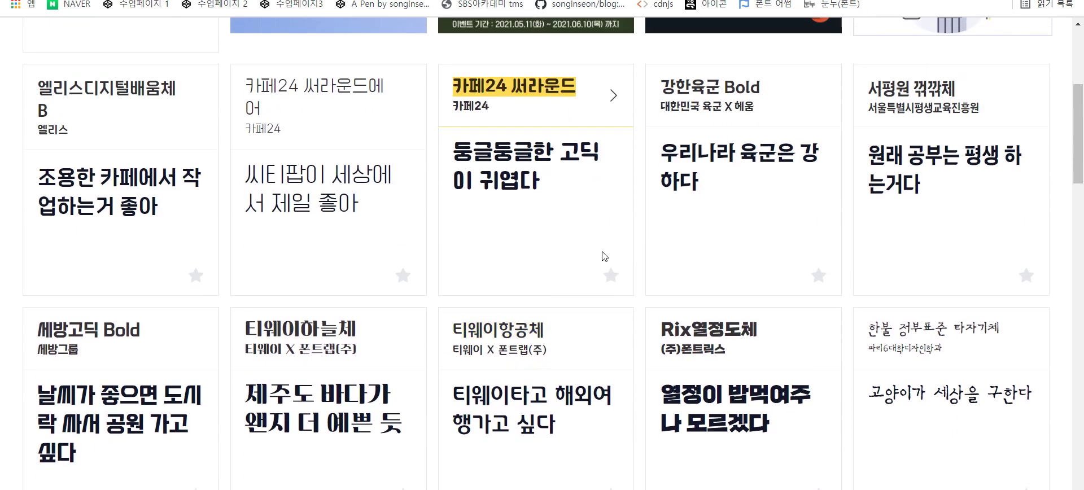
scroll(604, 257, "down", 1)
scroll(599, 251, "down", 2)
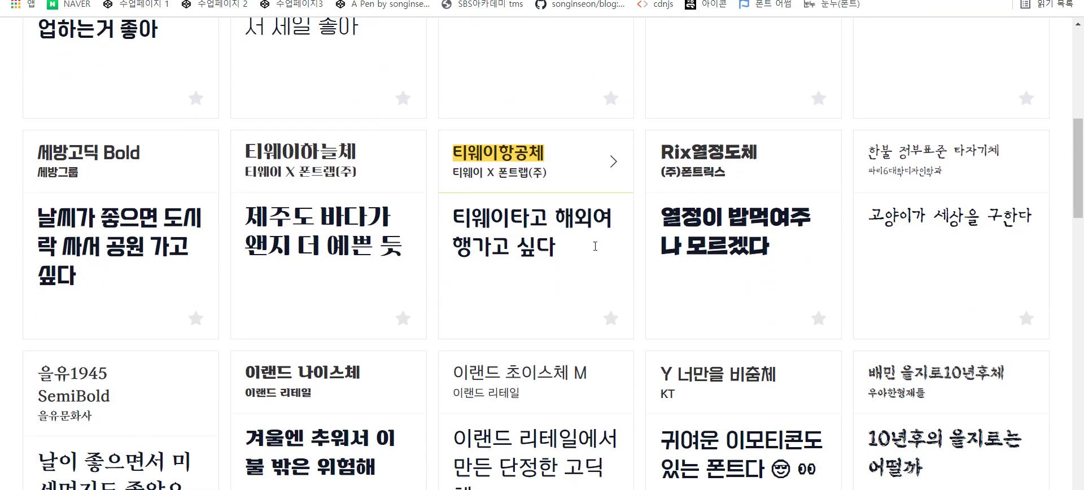
scroll(595, 246, "down", 1)
scroll(479, 239, "down", 1)
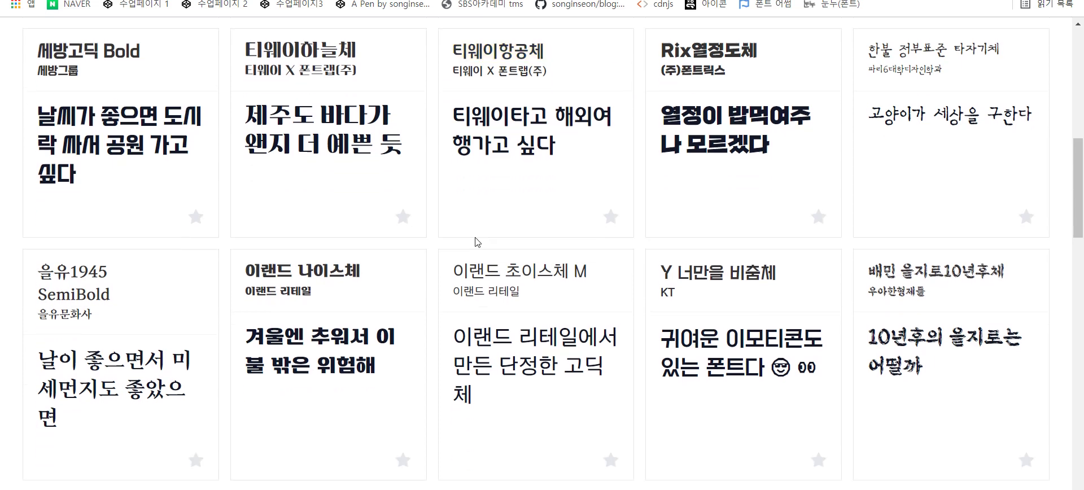
scroll(460, 232, "down", 1)
scroll(457, 230, "down", 1)
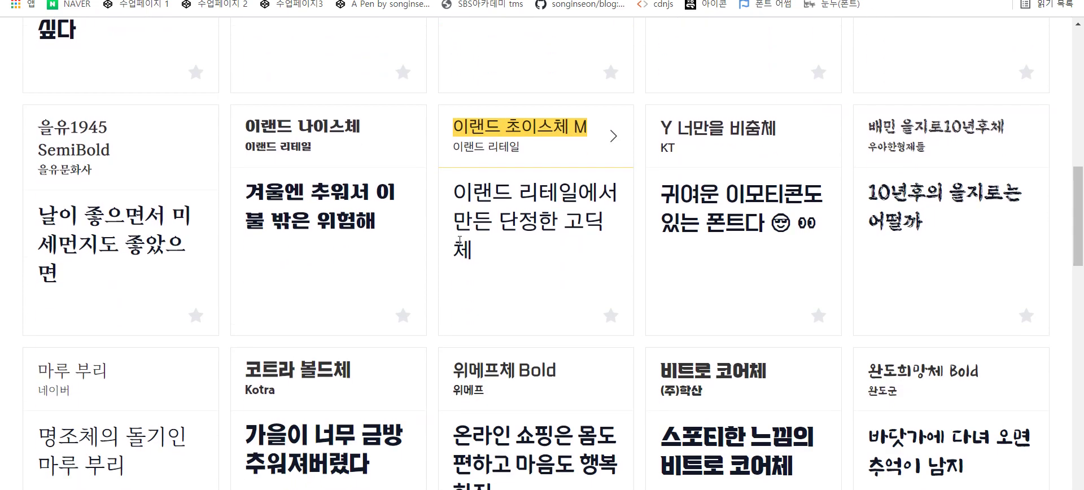
scroll(470, 267, "down", 1)
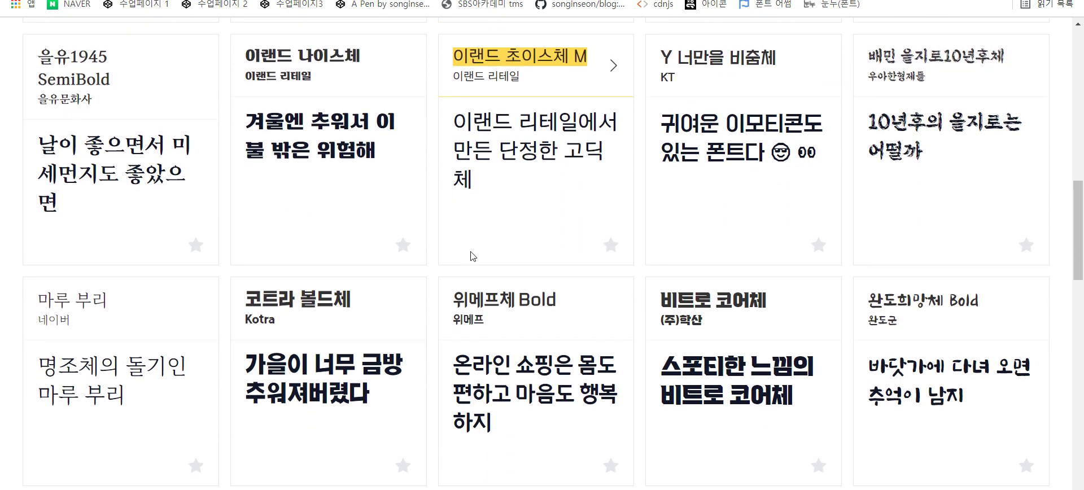
scroll(468, 247, "down", 5)
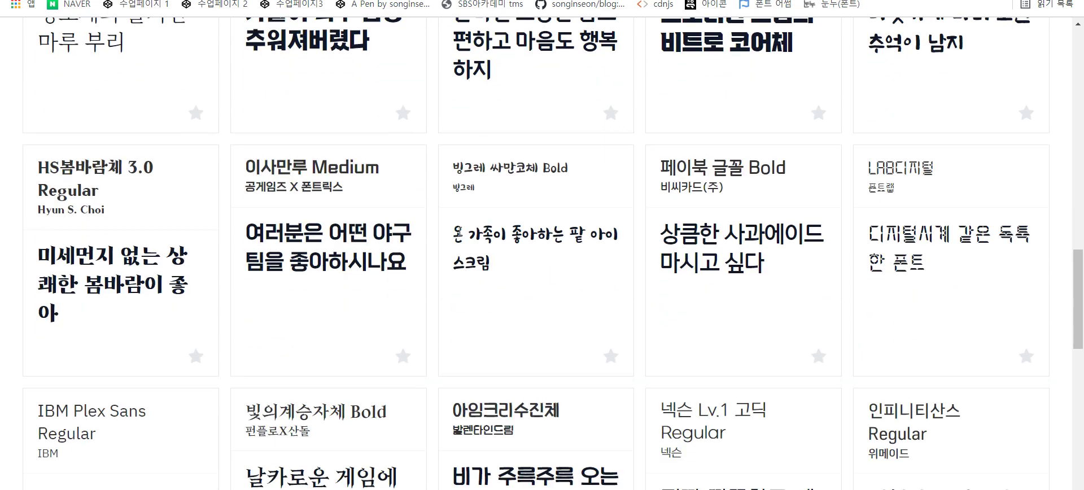
scroll(458, 239, "down", 2)
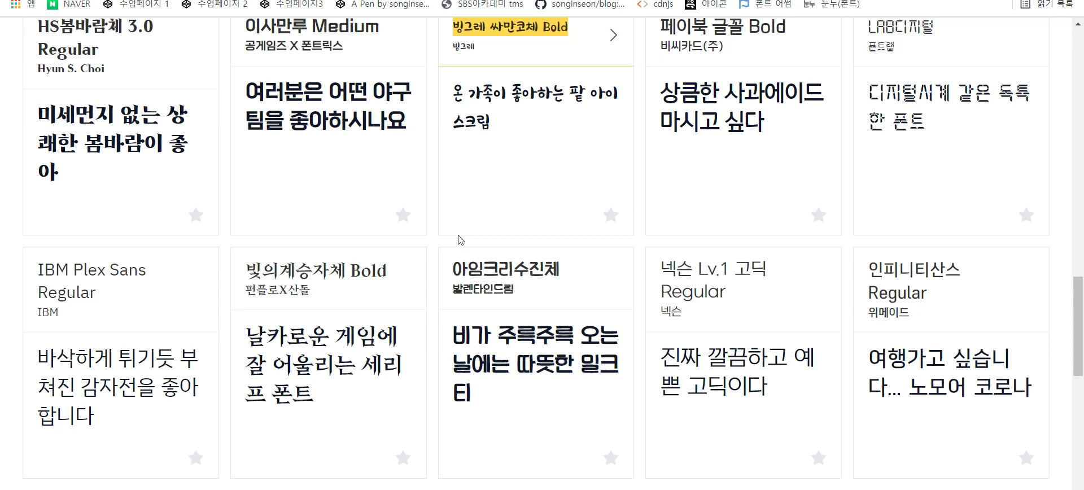
scroll(461, 240, "down", 4)
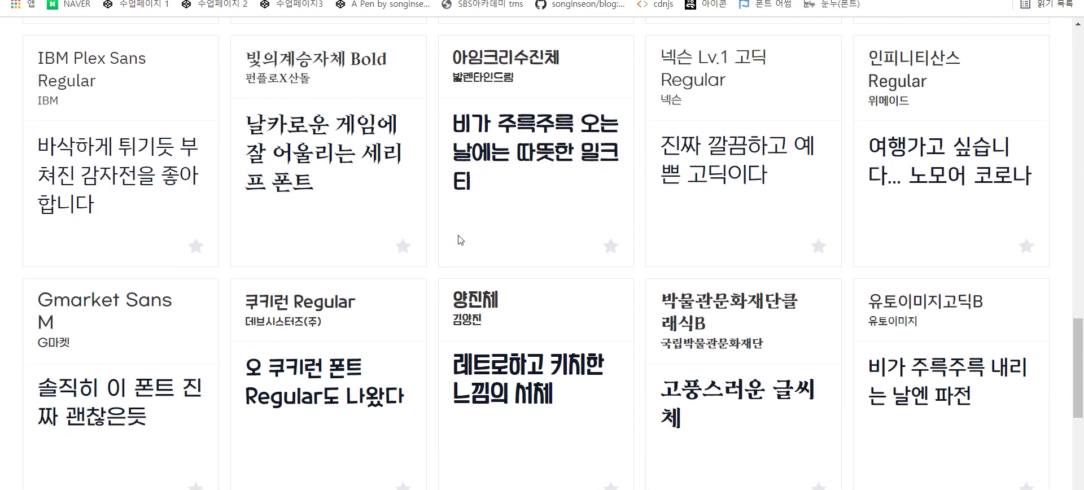
scroll(458, 240, "down", 7)
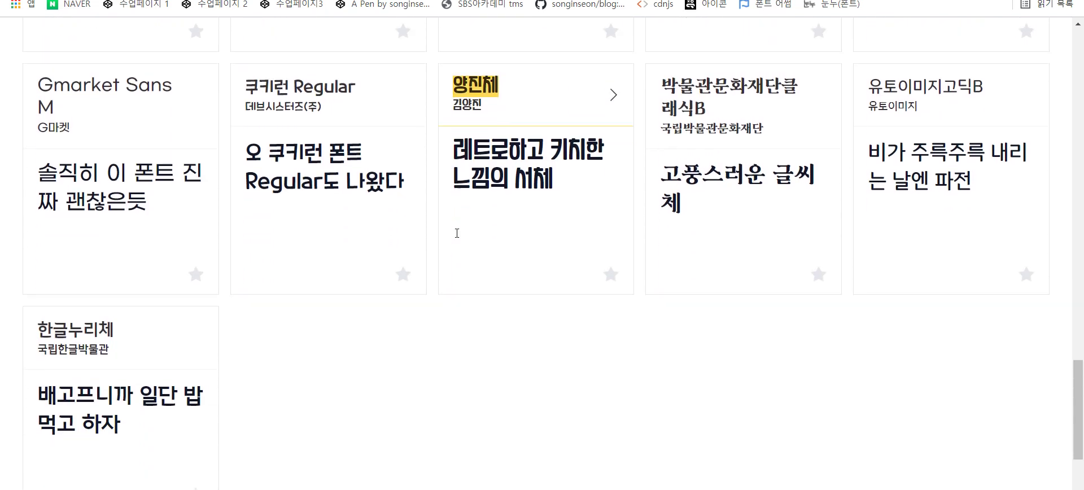
scroll(458, 238, "up", 15)
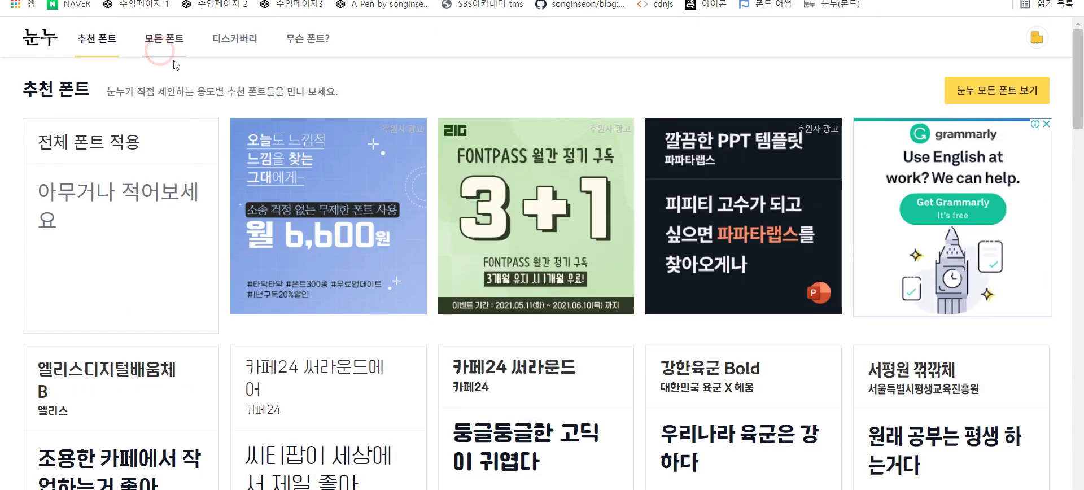
- Open the full font list (모든 폰트) on 눈누, dismiss the ad, and examine the font samples for a title typeface
left_click(165, 38)
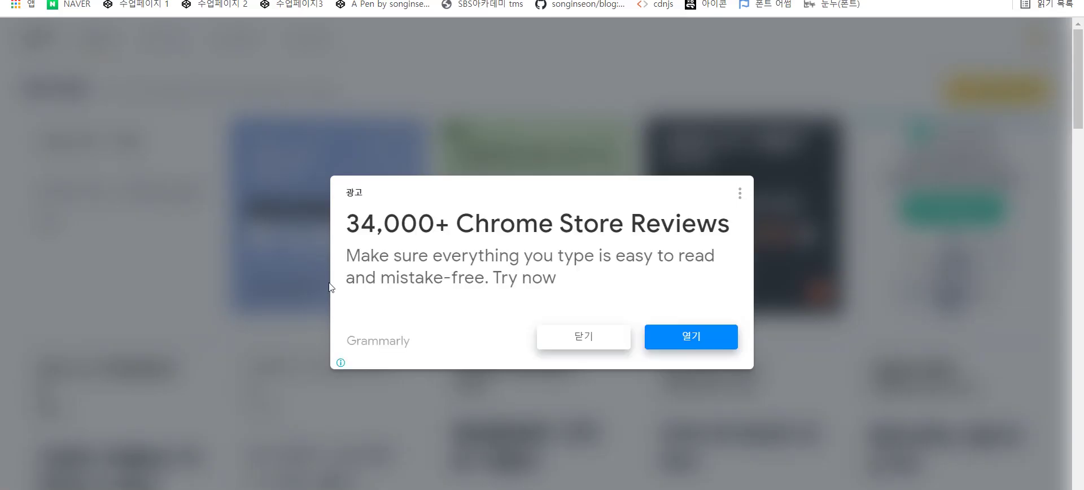
left_click(582, 338)
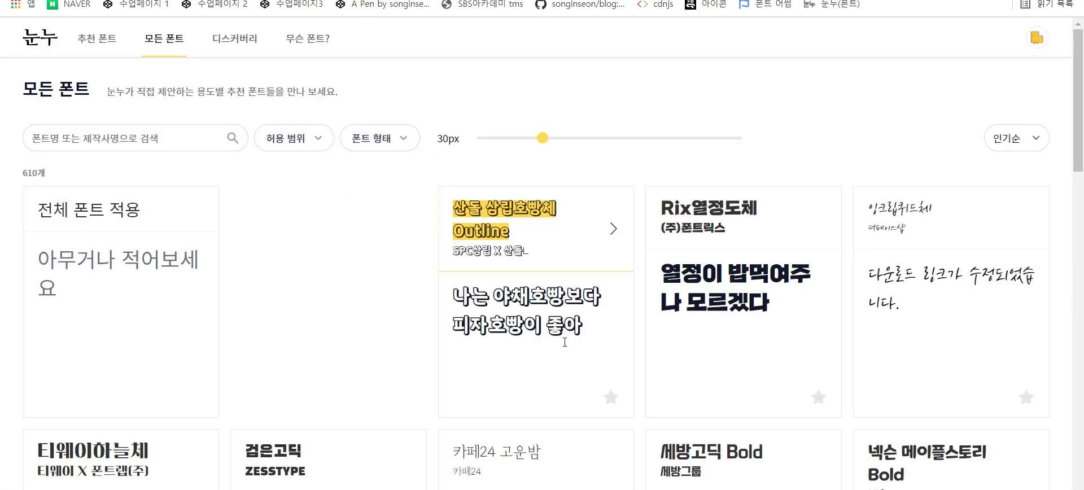
scroll(567, 347, "down", 2)
scroll(564, 344, "down", 5)
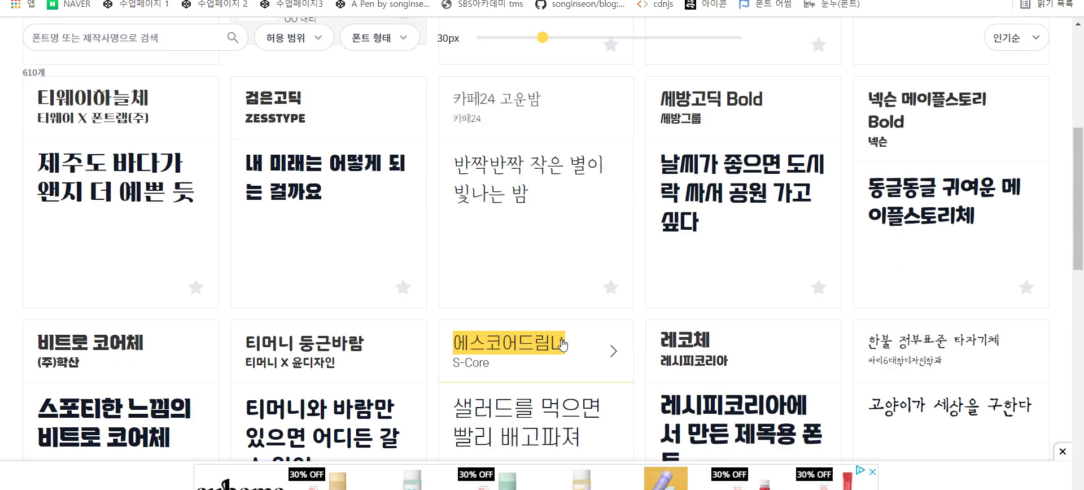
scroll(563, 344, "down", 6)
scroll(559, 332, "up", 3)
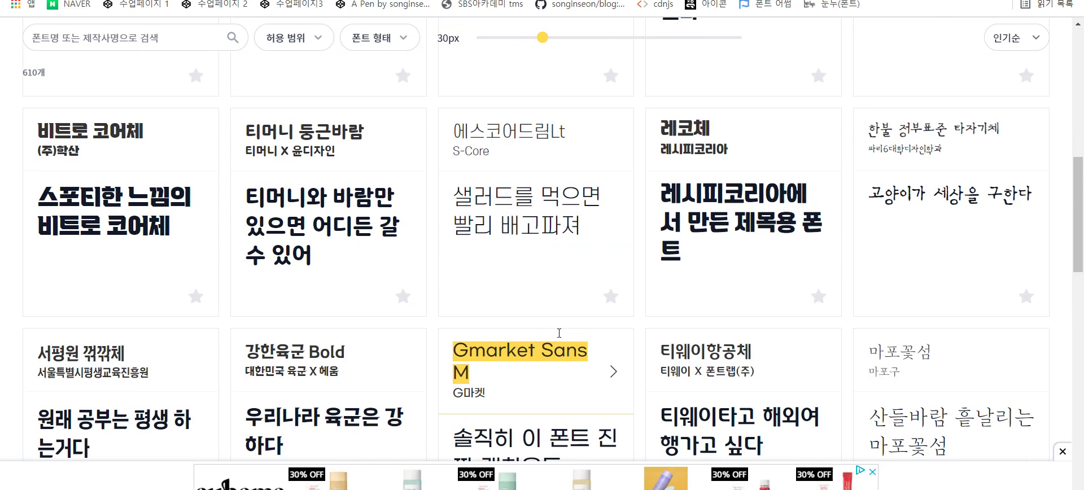
scroll(559, 332, "down", 4)
scroll(559, 333, "down", 1)
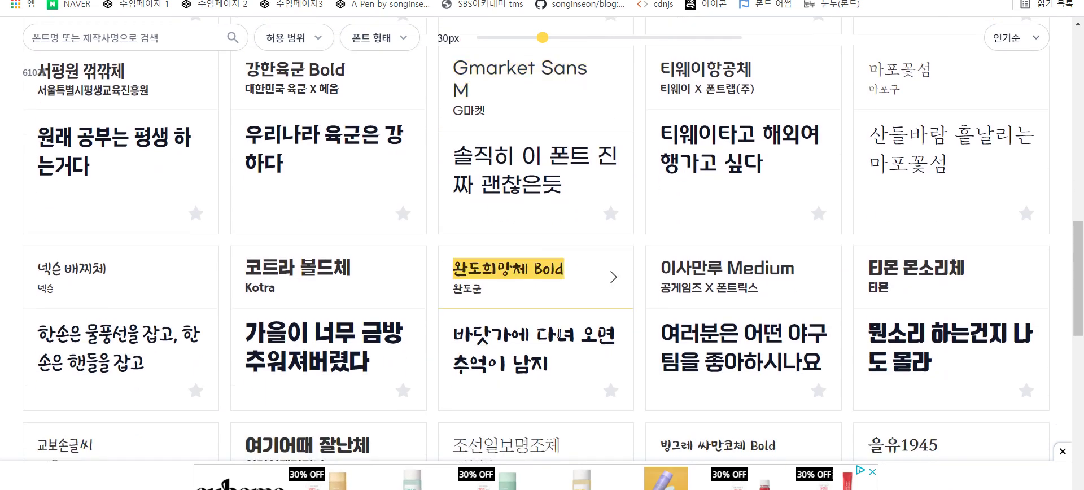
scroll(559, 333, "down", 1)
scroll(560, 337, "up", 1)
scroll(560, 338, "down", 4)
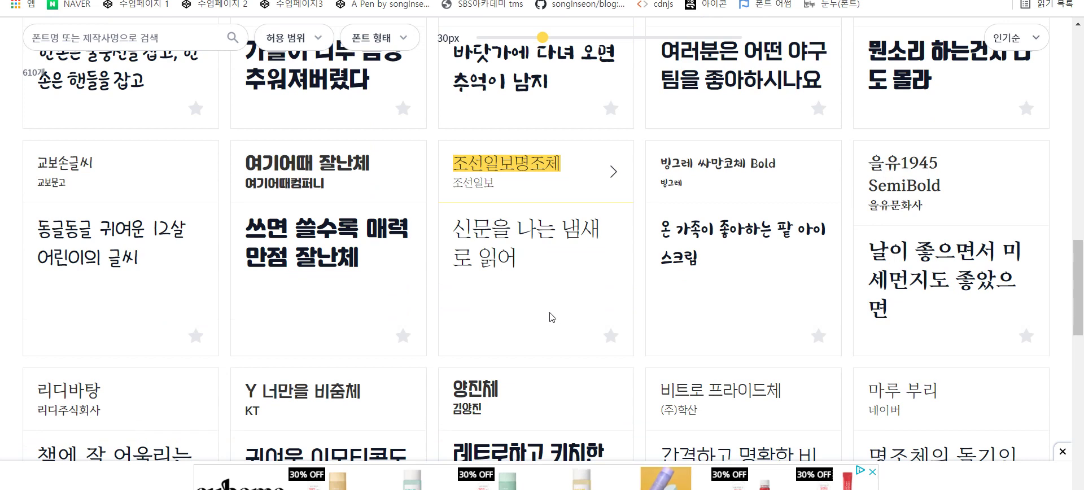
scroll(542, 289, "down", 2)
scroll(509, 260, "down", 1)
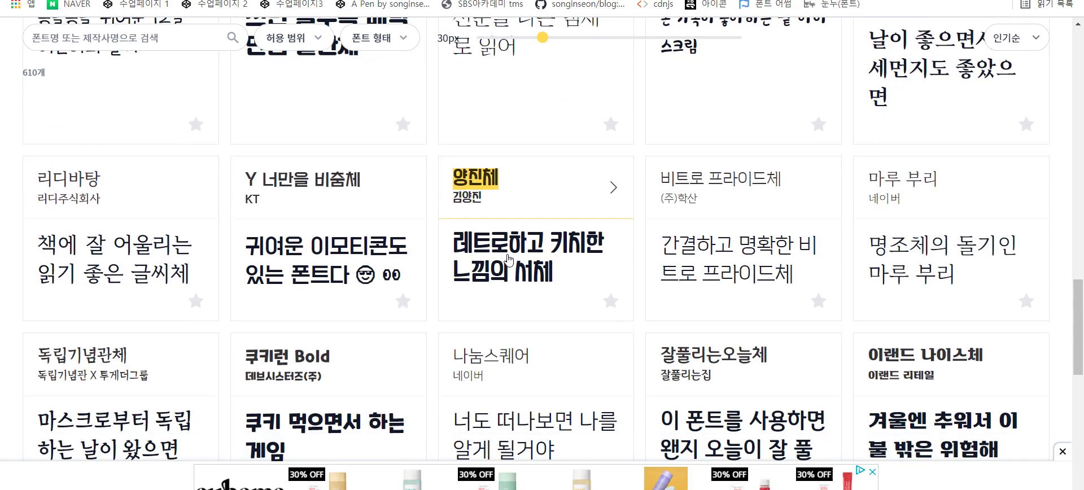
scroll(509, 260, "down", 1)
scroll(509, 260, "down", 1)
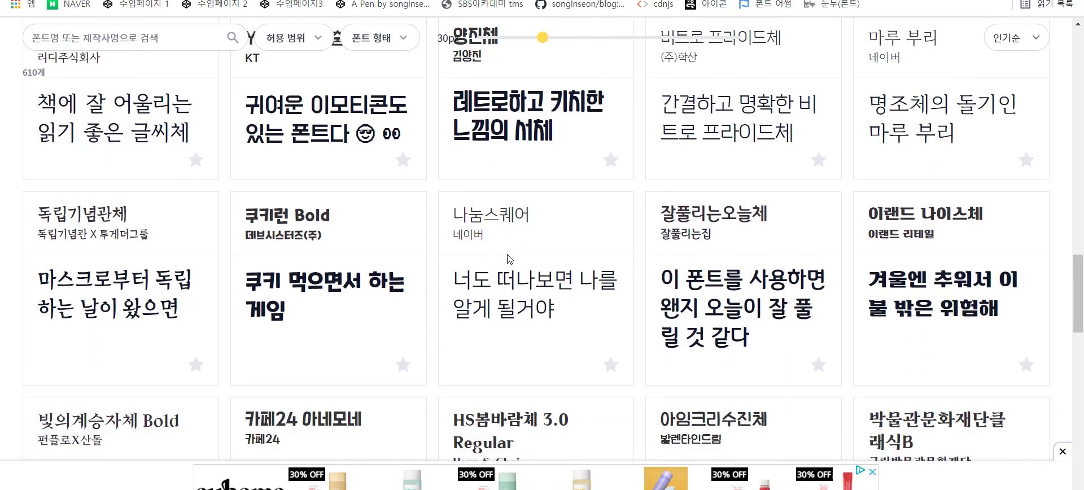
scroll(509, 260, "down", 1)
scroll(510, 260, "down", 1)
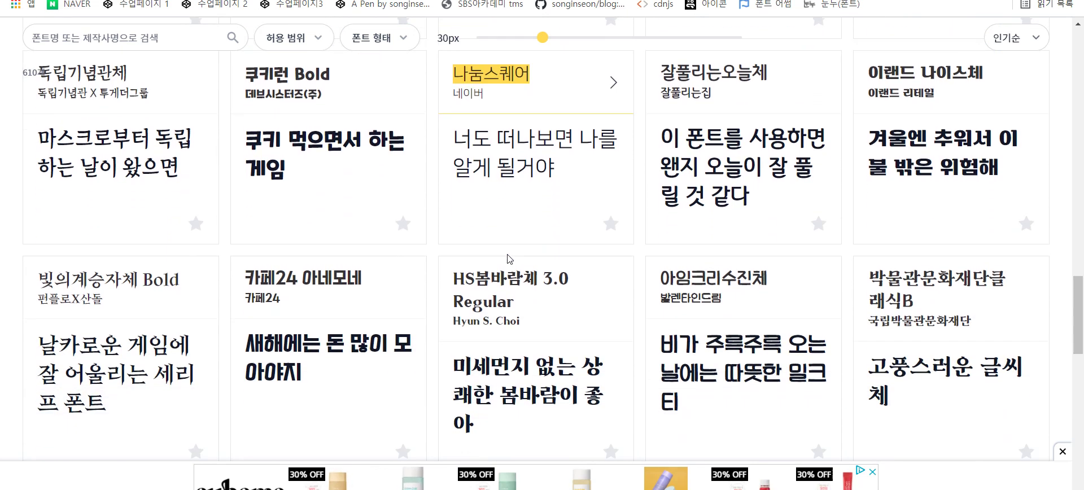
scroll(510, 260, "down", 1)
scroll(510, 260, "down", 1)
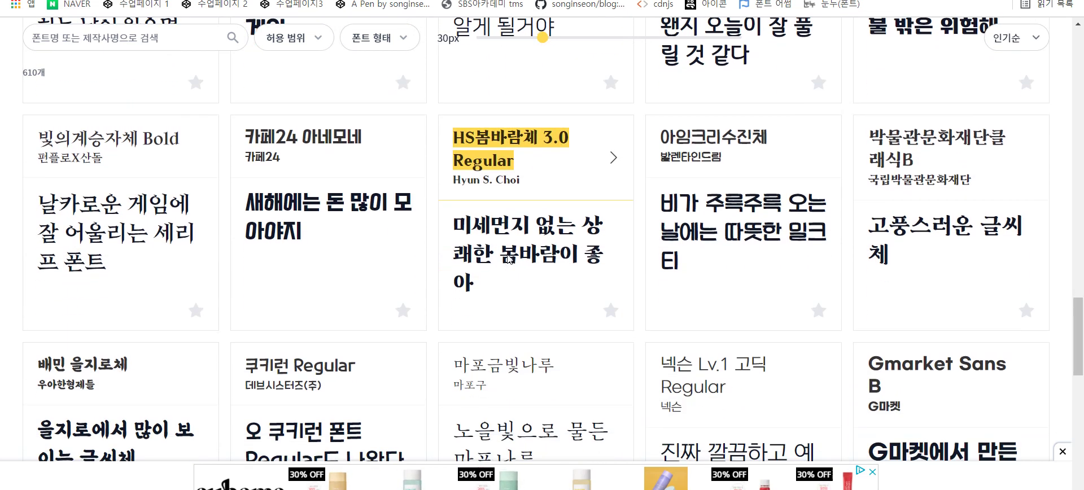
scroll(509, 258, "down", 2)
scroll(509, 258, "down", 2)
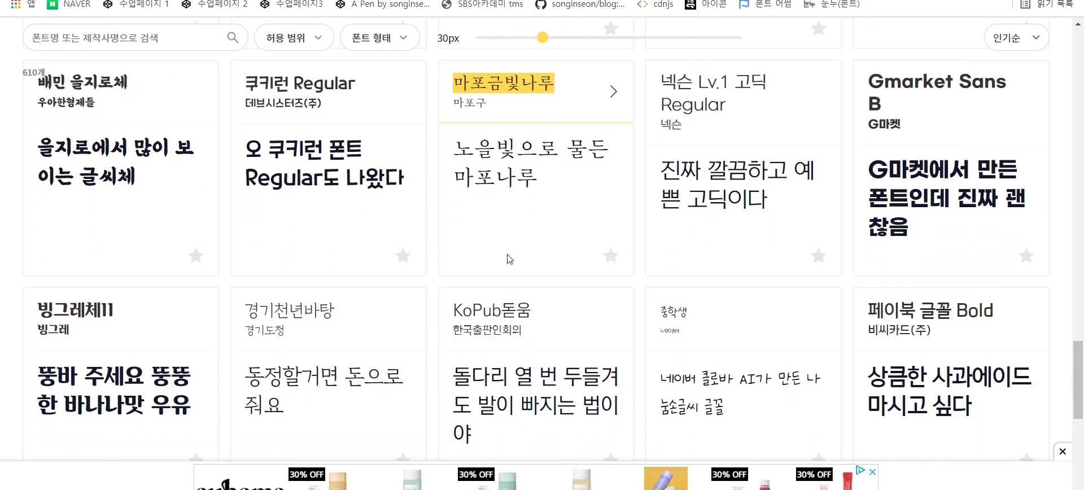
scroll(510, 259, "down", 3)
scroll(508, 255, "down", 1)
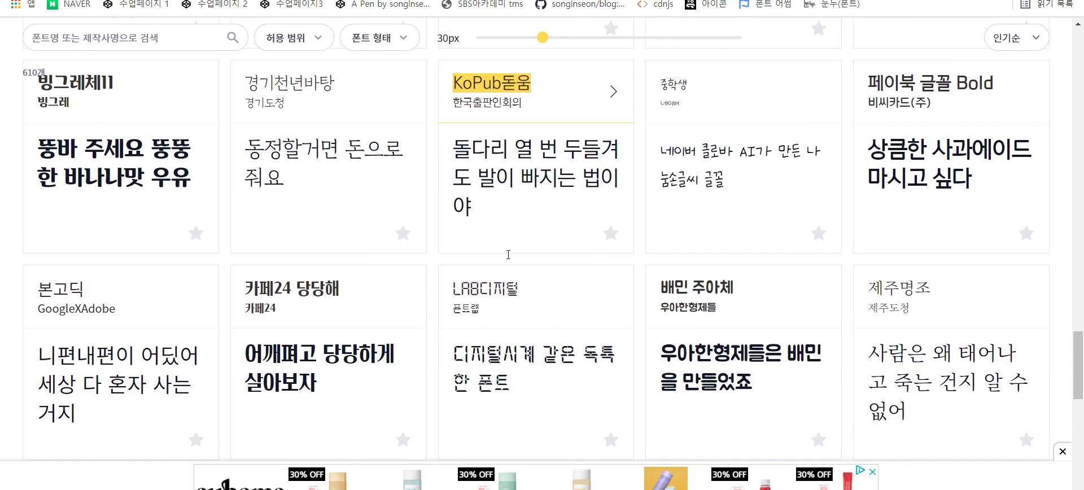
scroll(508, 254, "up", 1)
scroll(509, 259, "down", 1)
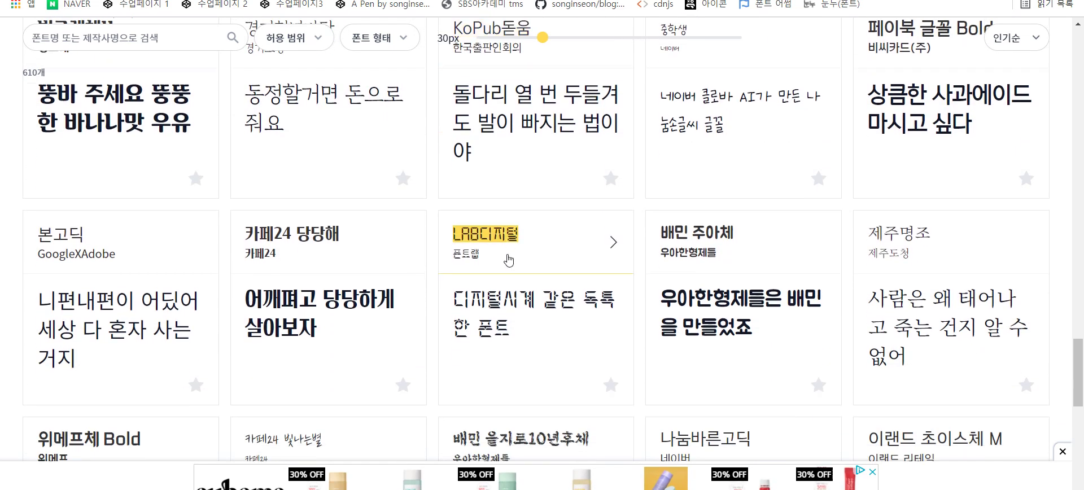
scroll(509, 260, "down", 3)
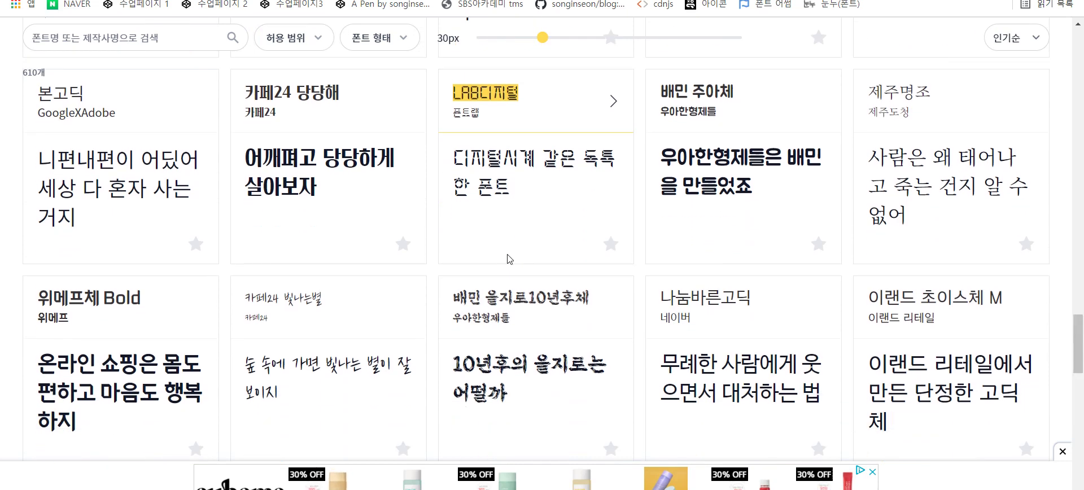
scroll(509, 261, "down", 1)
scroll(508, 257, "down", 2)
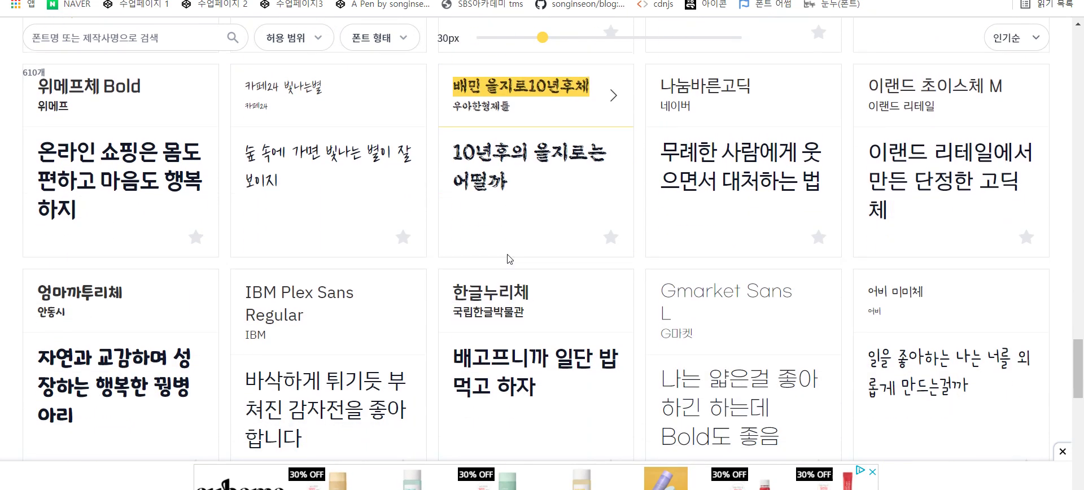
scroll(509, 259, "down", 2)
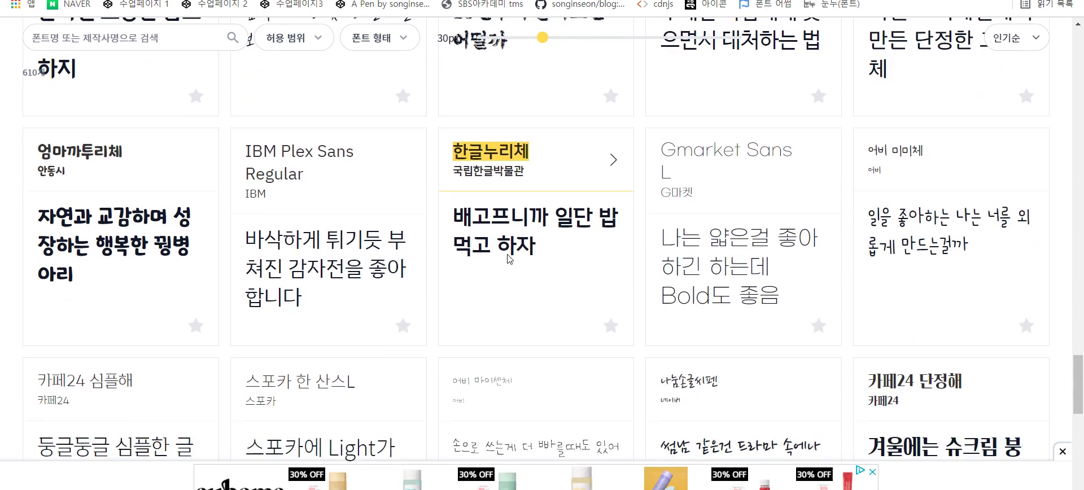
scroll(508, 257, "down", 4)
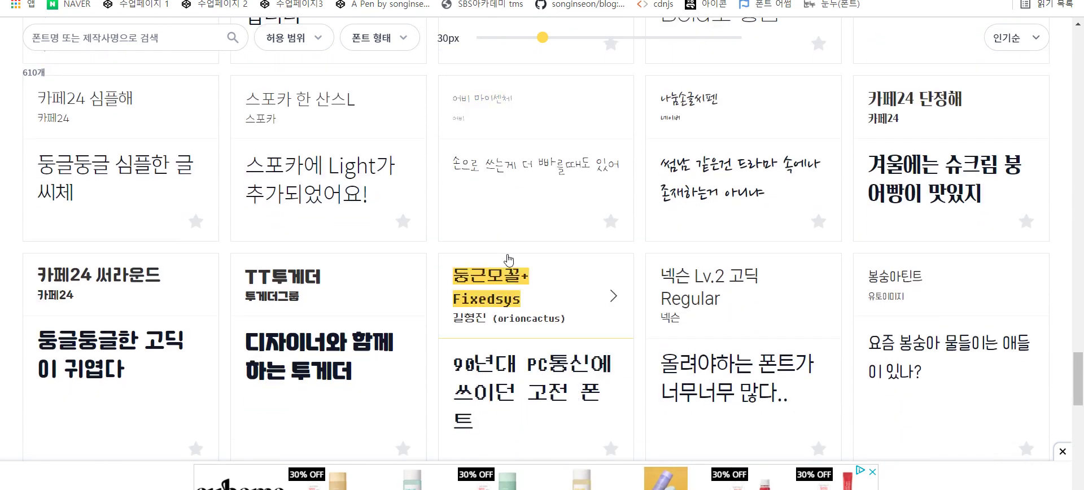
scroll(508, 258, "down", 4)
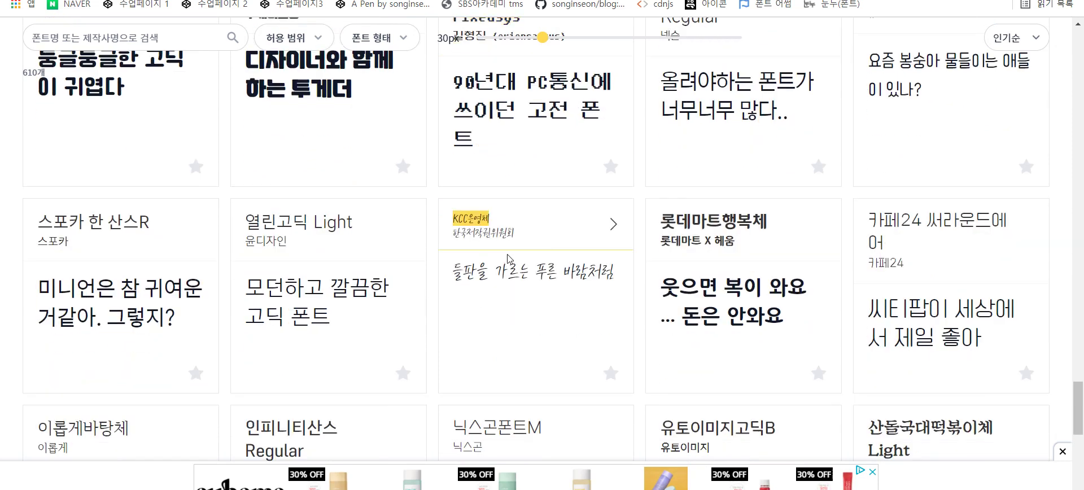
scroll(508, 258, "down", 1)
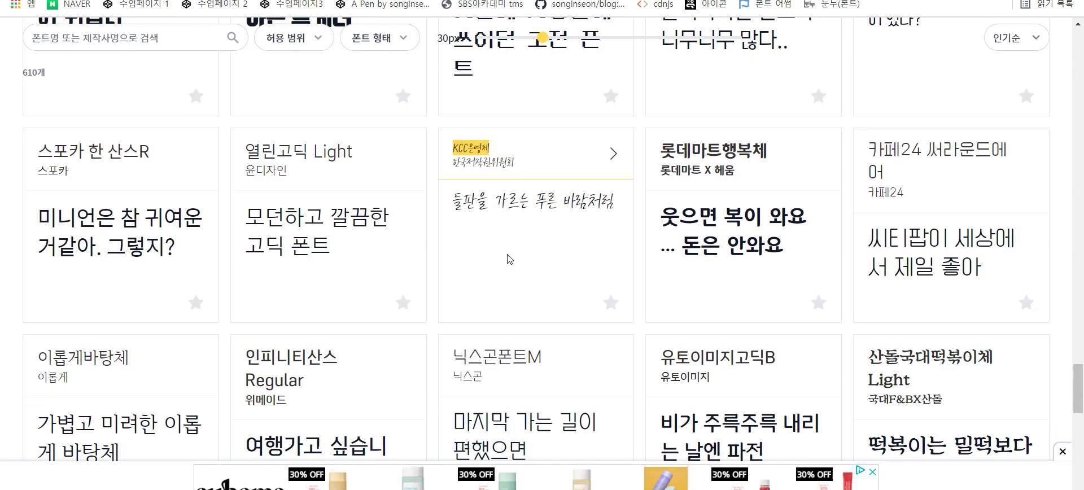
scroll(509, 259, "down", 3)
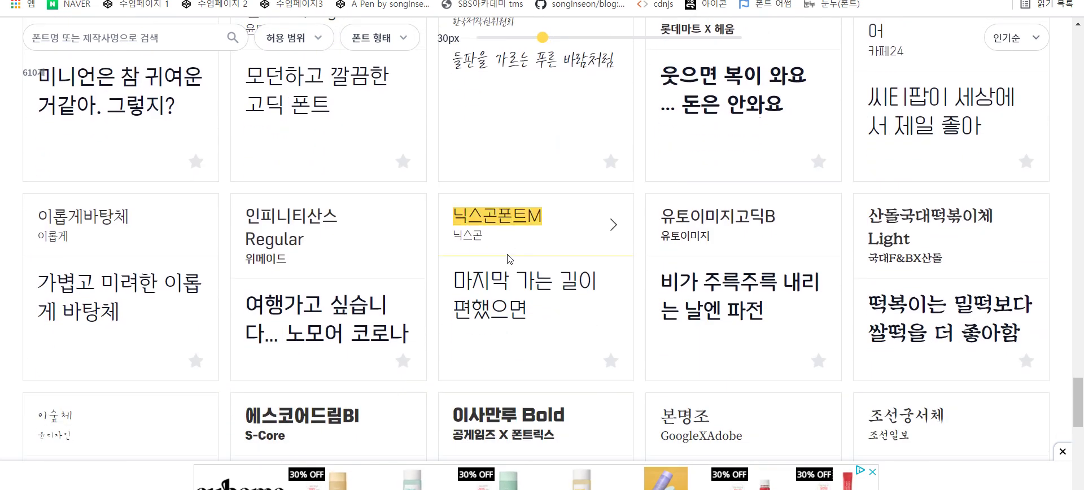
scroll(510, 258, "up", 2)
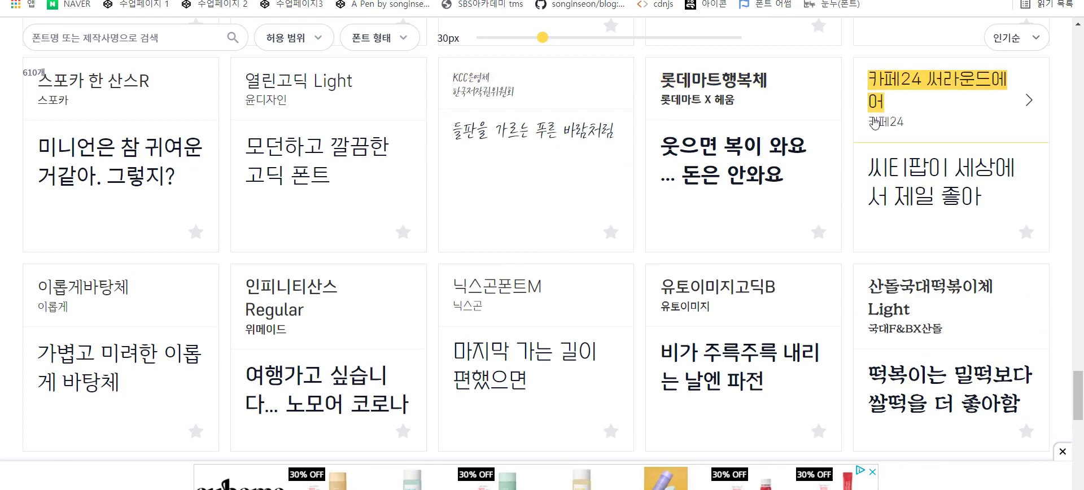
- Open the 카페24 써라운드에어 font page and follow its download link to the Korean font downloads on the Cafe24 site
left_click(999, 100)
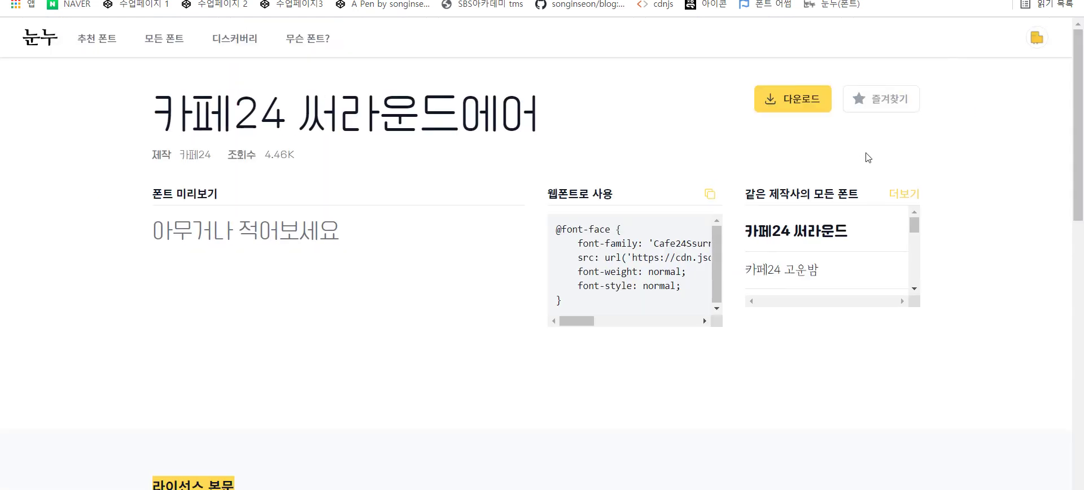
left_click(816, 107)
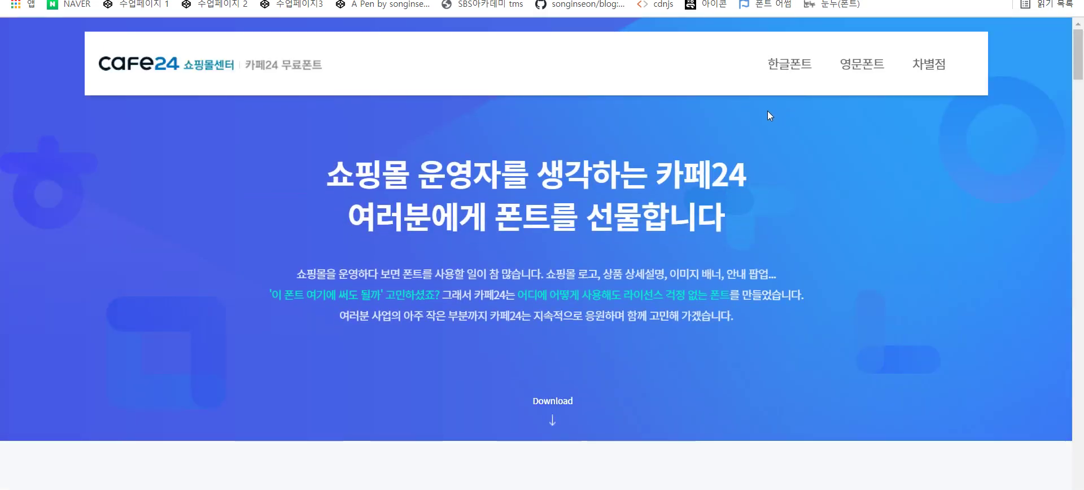
left_click(553, 406)
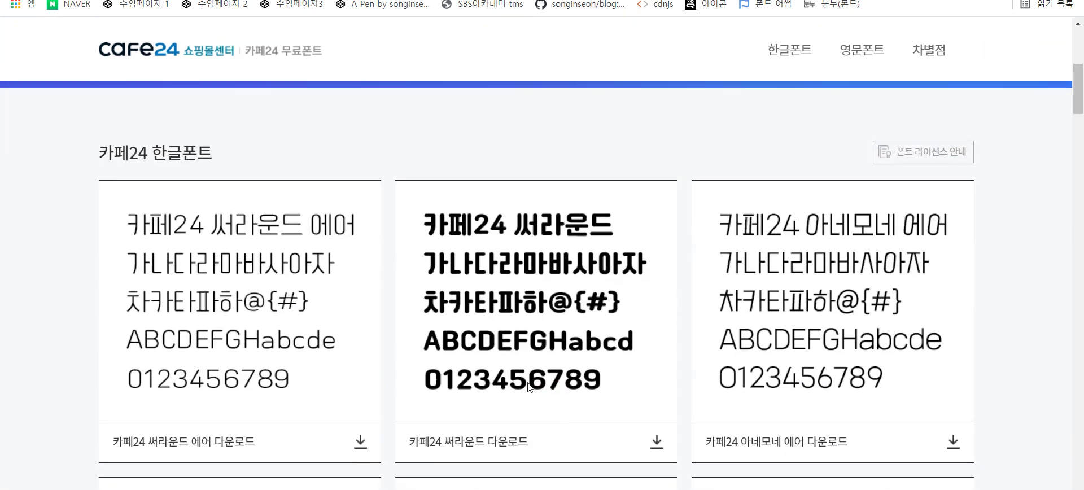
- Examine the samples of the free Korean fonts (카페24 한글폰트) offered on the Cafe24 download page
scroll(530, 387, "down", 3)
scroll(472, 446, "up", 1)
scroll(446, 395, "down", 5)
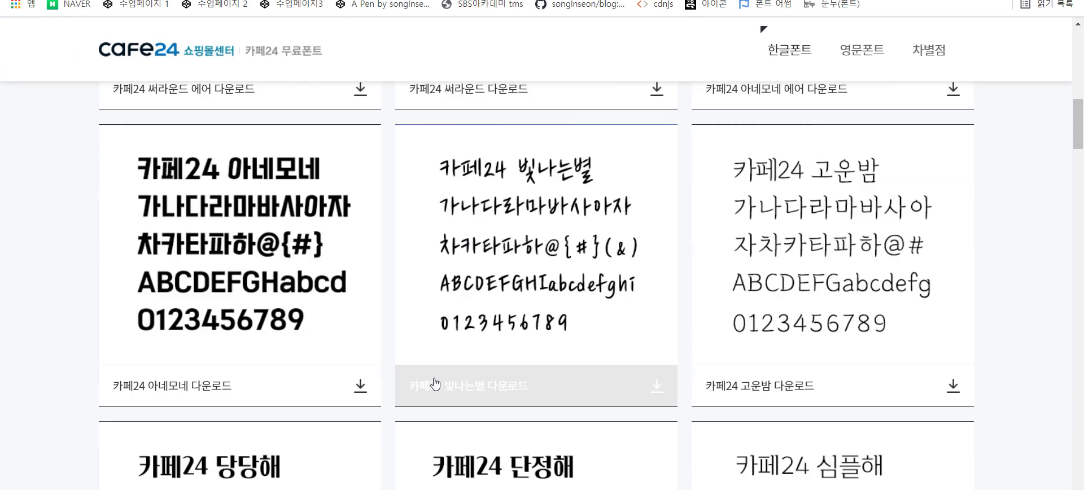
scroll(404, 363, "down", 1)
scroll(404, 366, "up", 1)
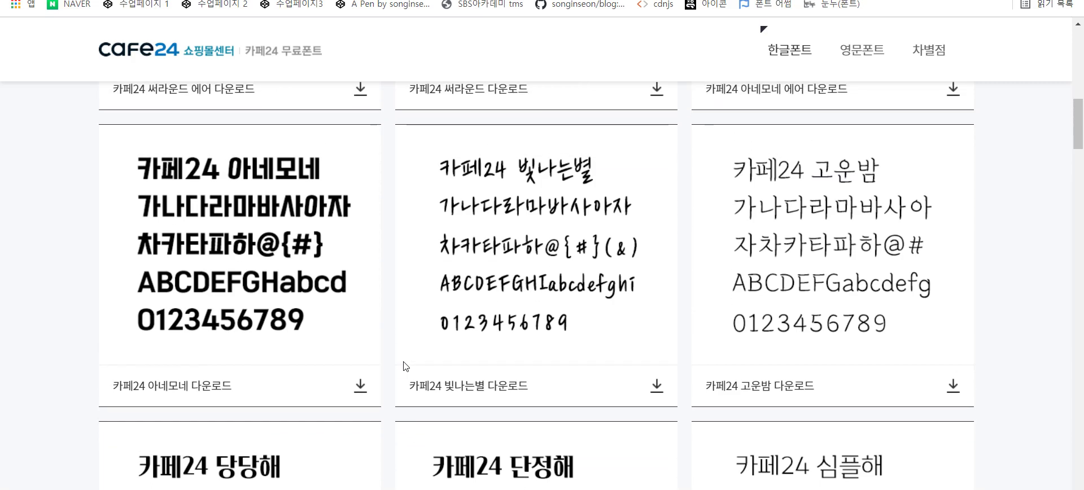
scroll(404, 365, "down", 5)
scroll(404, 364, "down", 5)
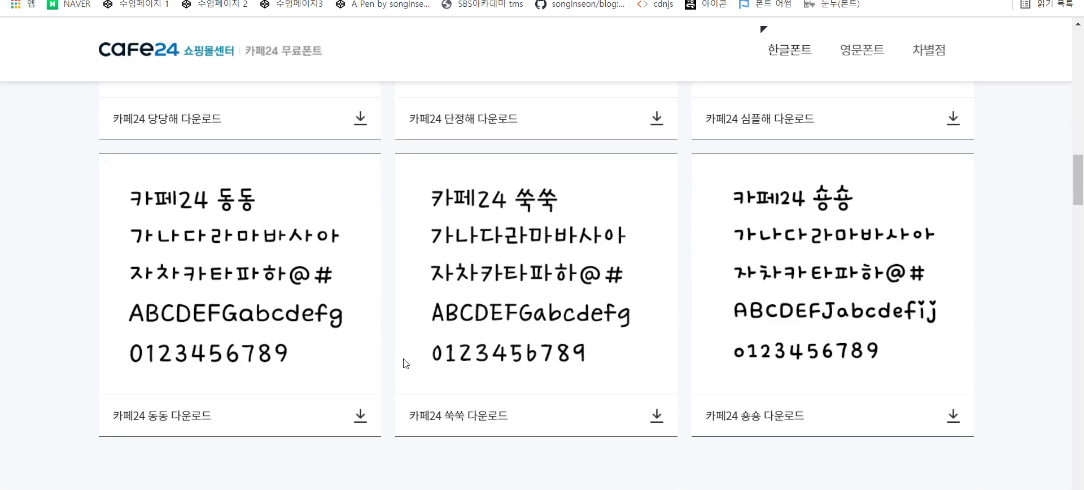
scroll(404, 365, "down", 4)
scroll(395, 350, "up", 10)
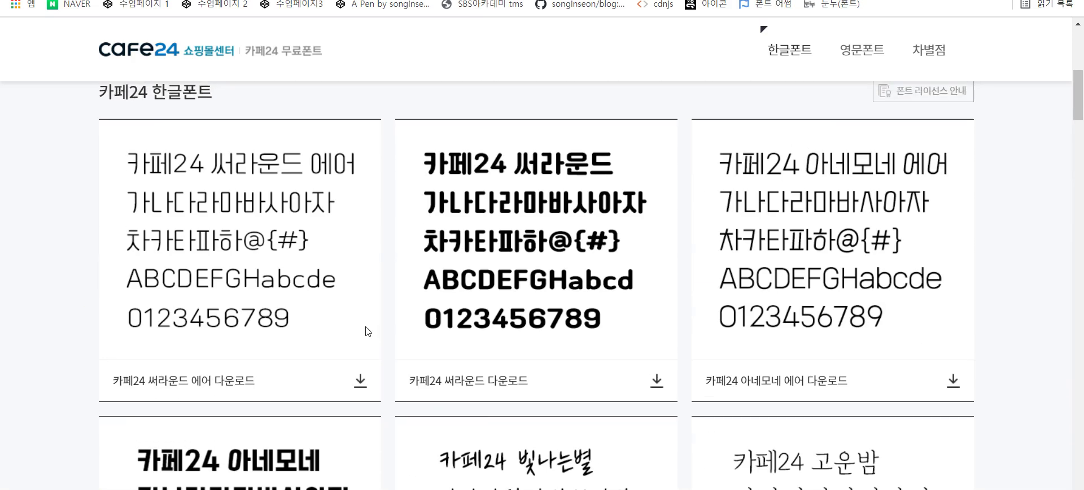
- Download the 카페24 써라운드 에어 font, install Cafe24SsurroundAir.ttf from the zip archive, and close the font preview
scroll(368, 333, "down", 1)
left_click(359, 304)
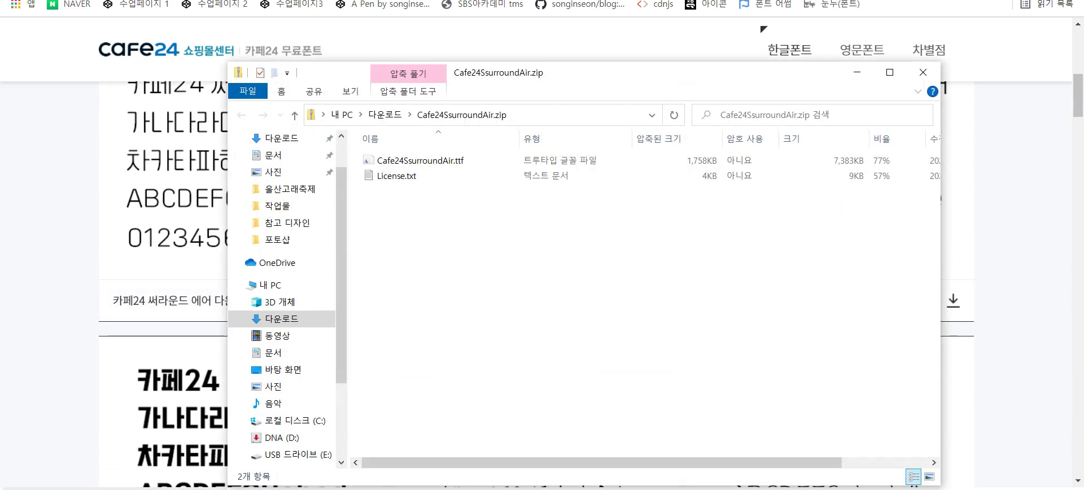
double_click(388, 161)
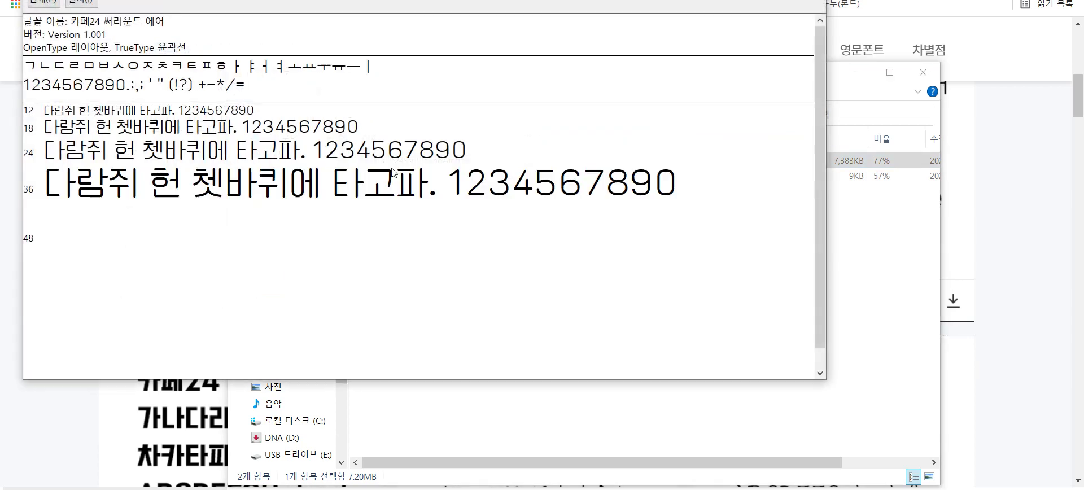
left_click(85, 4)
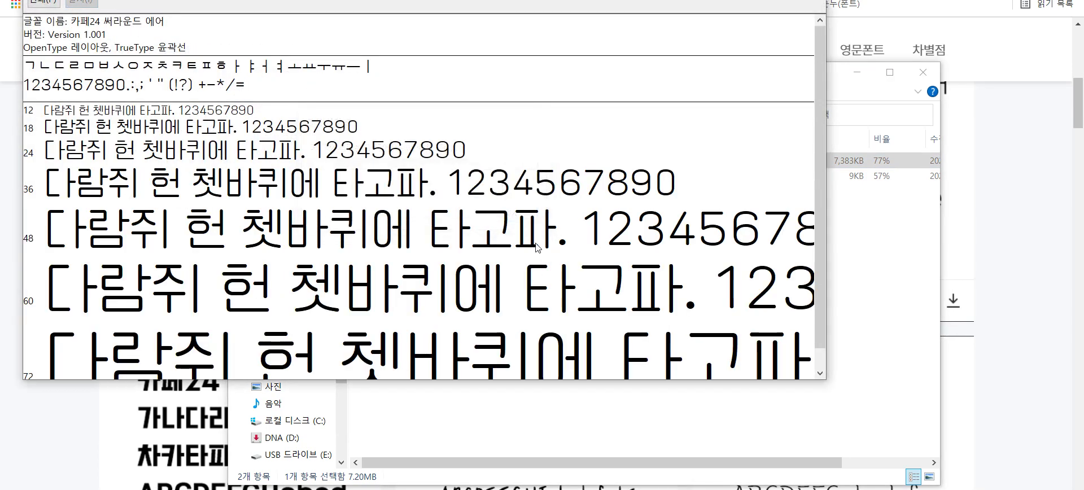
key("alt+F4")
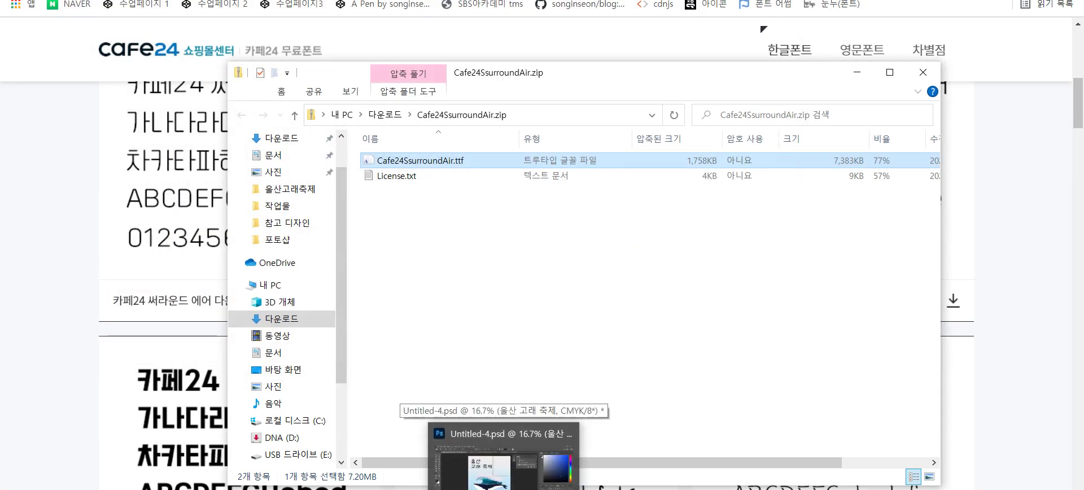
- Switch to Photoshop and set the "울산 고래 축제" title's font to Cafe24 Ssurround air
left_click(508, 460)
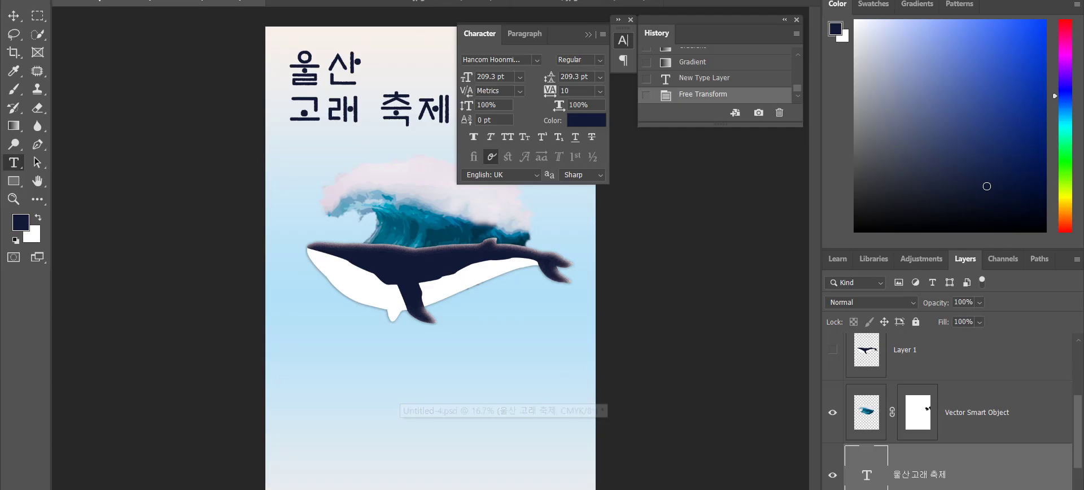
left_click(537, 59)
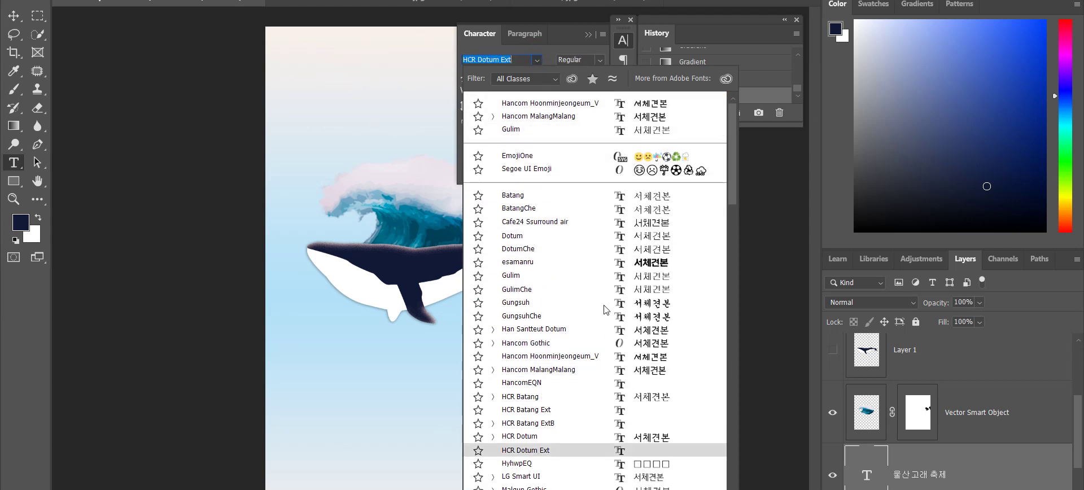
left_click(578, 222)
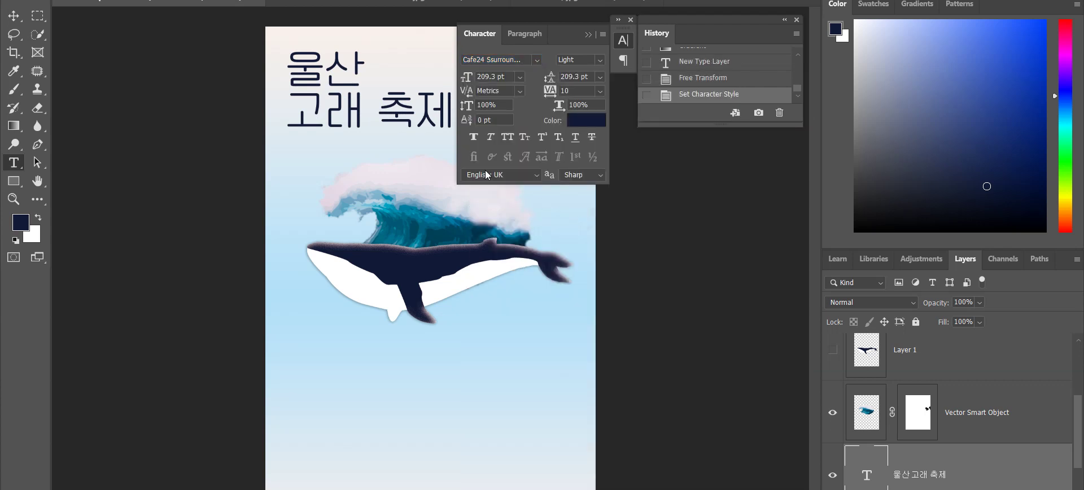
- Move the "울산 고래 축제" title below the whale and shift the floating Character panel off the poster
key("v")
left_click_drag(387, 125, 381, 478)
left_click_drag(368, 478, 386, 450)
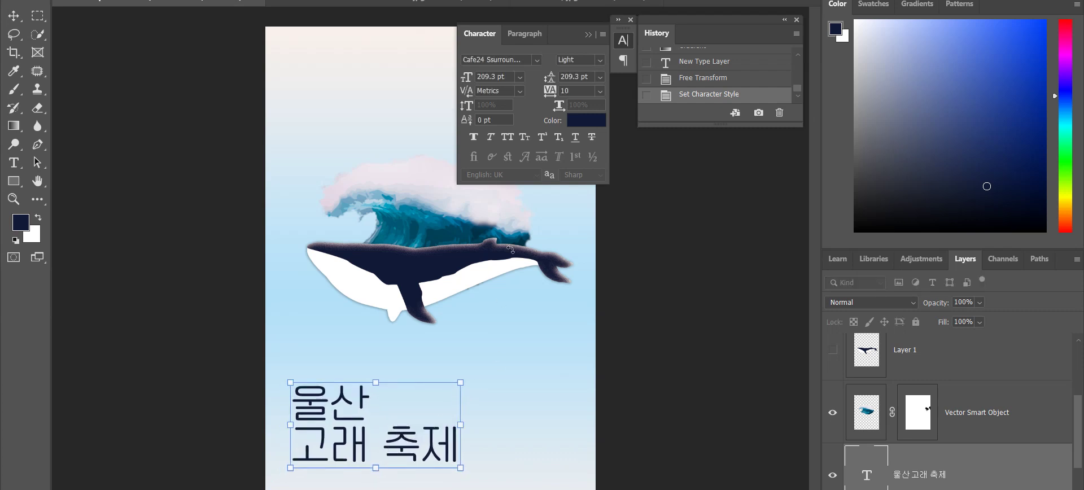
left_click_drag(551, 32, 707, 169)
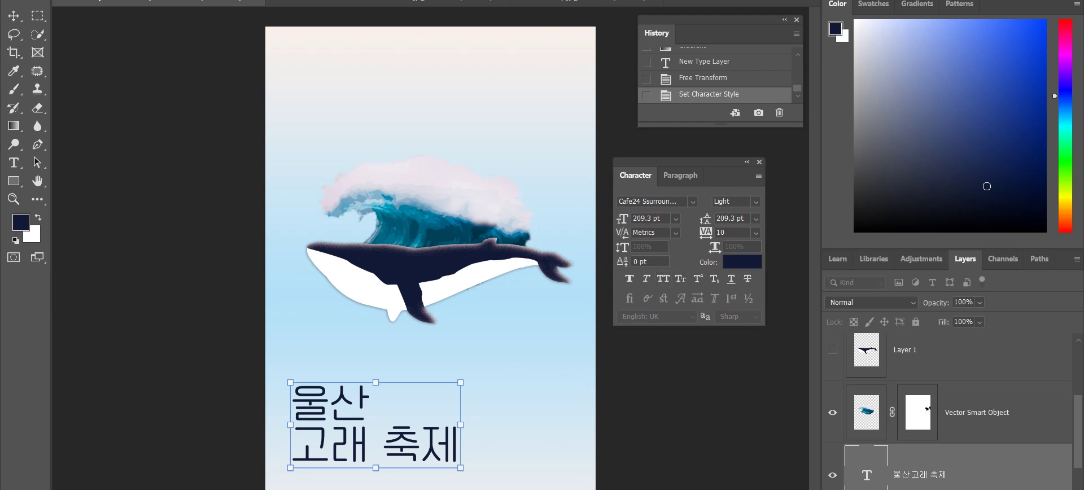
- Switch to the browser and go back from the Cafe24 download page to the 눈누 list of all fonts (모든 폰트)
key("alt+Tab")
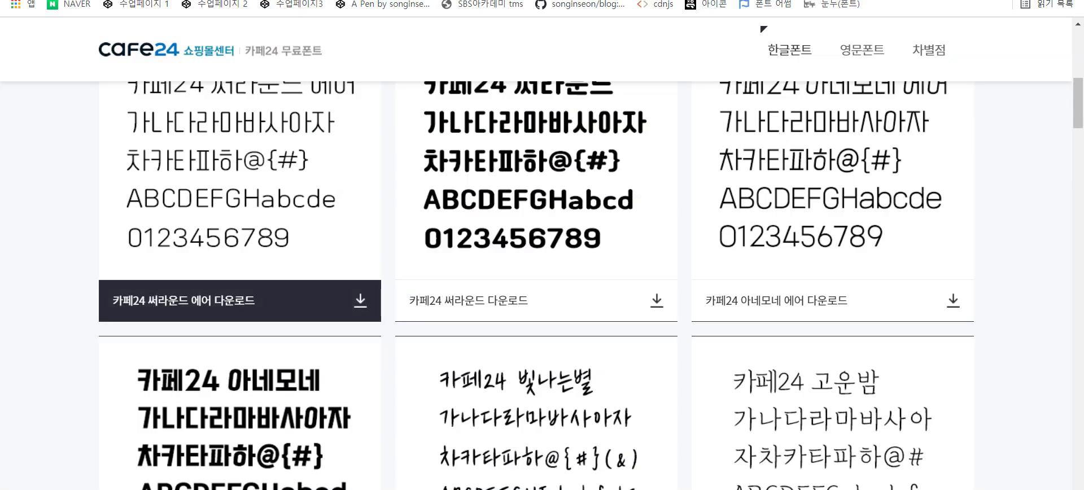
scroll(489, 473, "up", 1)
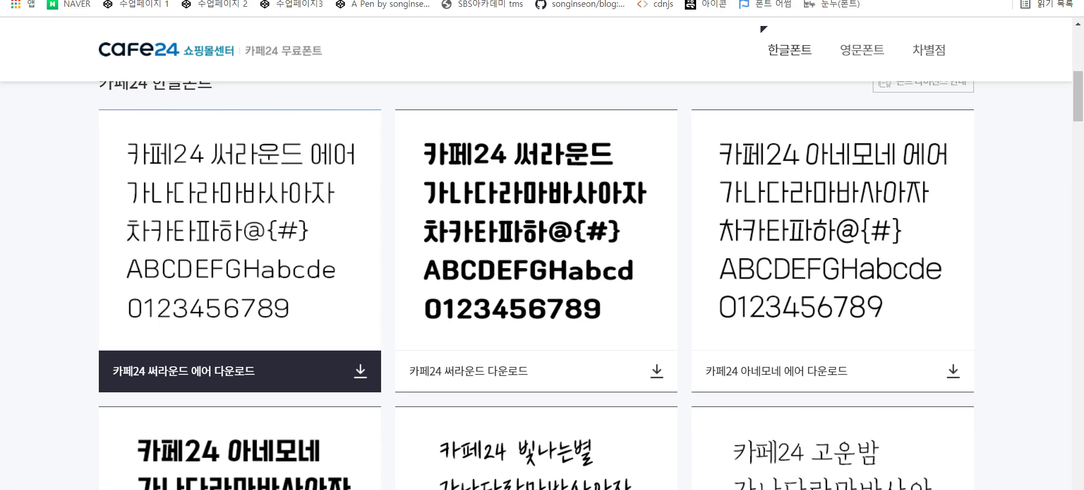
key("alt+Left")
scroll(220, 64, "down", 8)
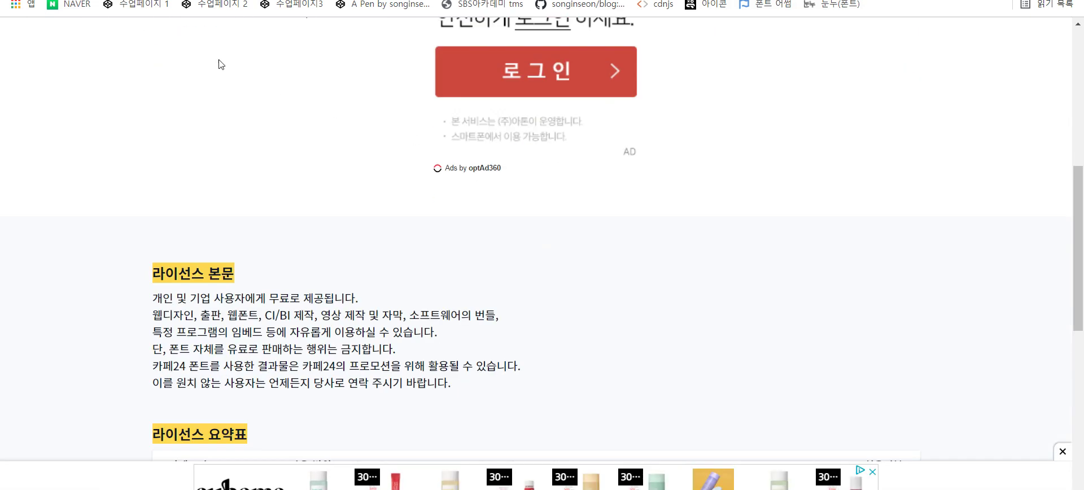
key("alt+Left")
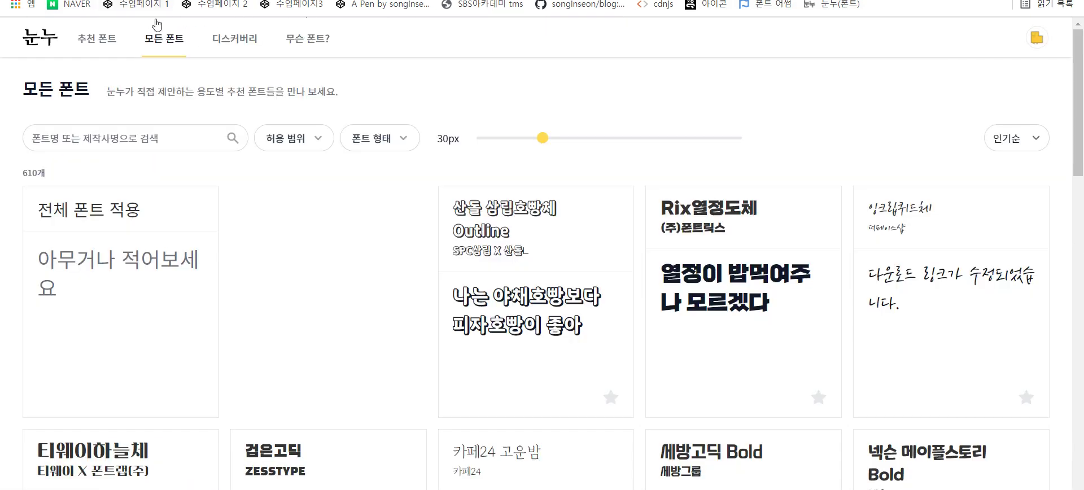
- Examine the font samples in the 눈누 list of all fonts for another typeface suited to the poster title
scroll(248, 50, "down", 6)
scroll(283, 74, "down", 10)
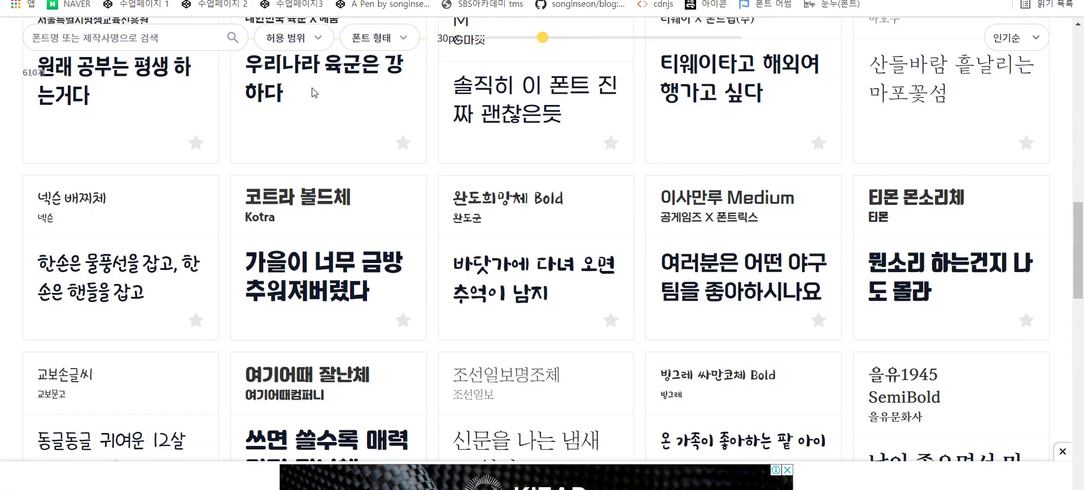
scroll(316, 91, "down", 4)
scroll(318, 87, "down", 7)
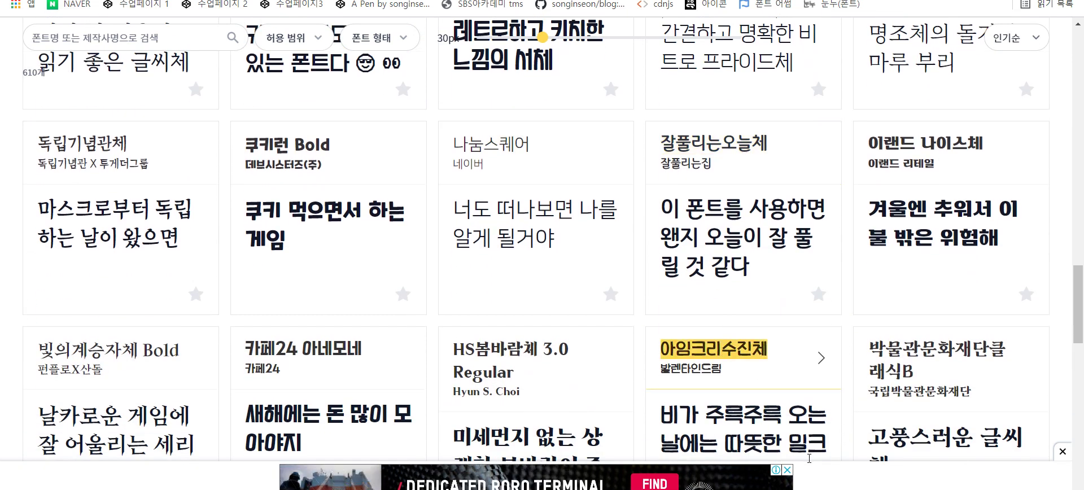
scroll(798, 433, "down", 7)
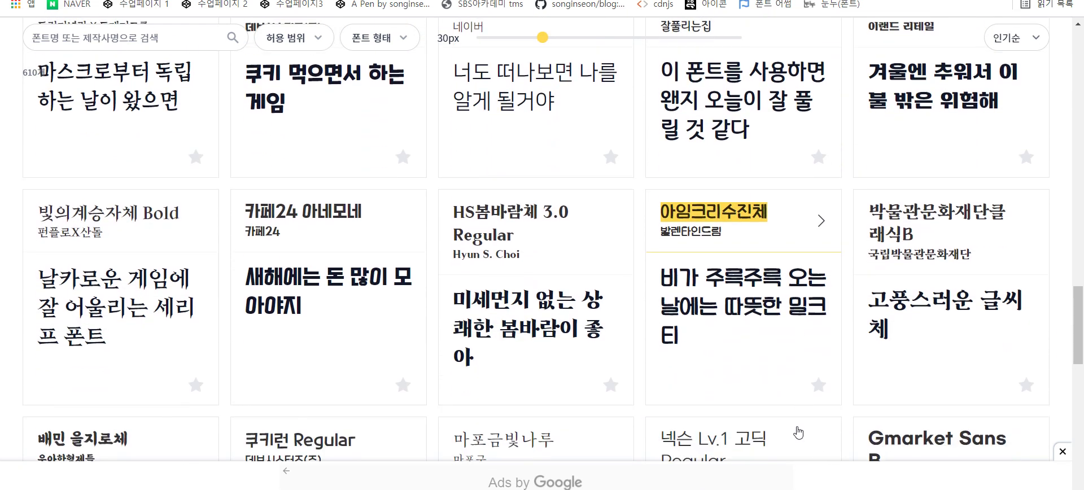
scroll(787, 398, "down", 4)
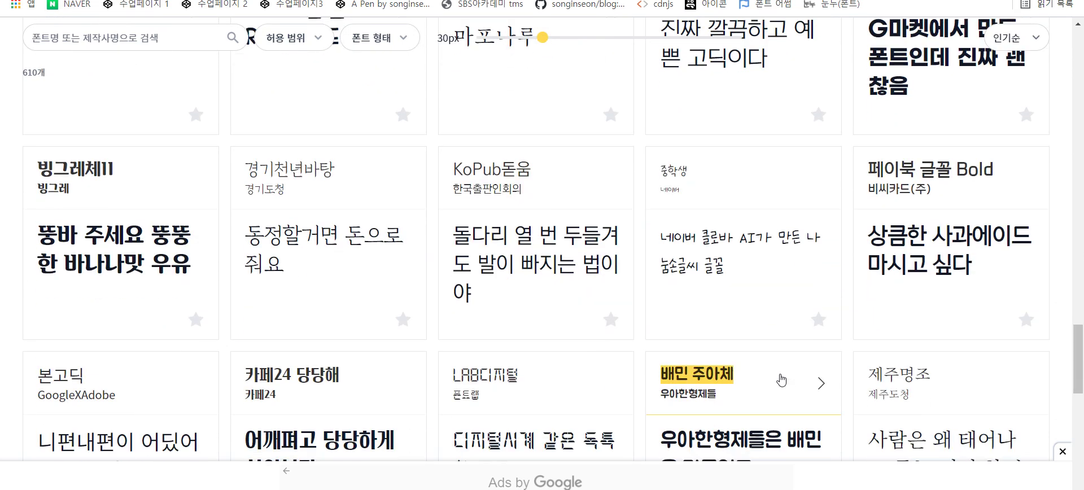
scroll(355, 293, "down", 3)
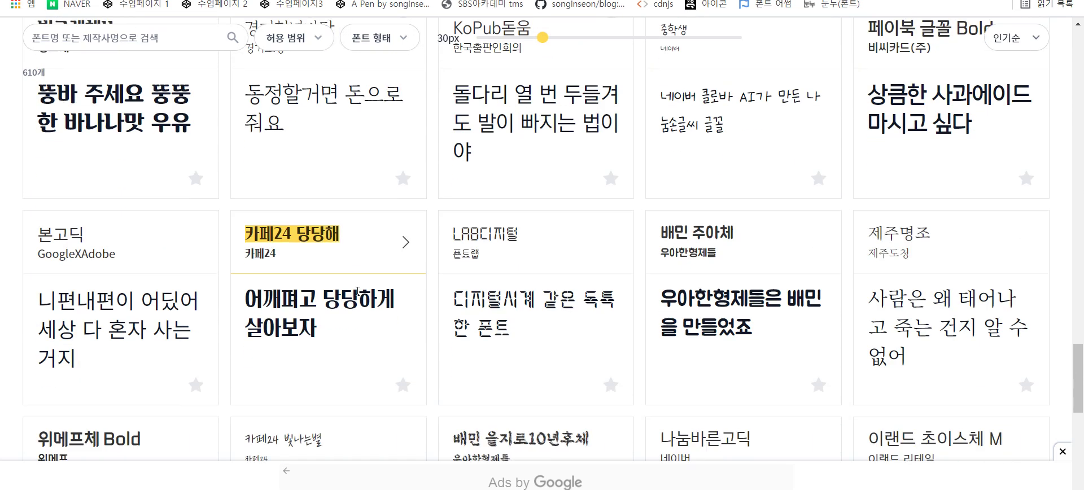
scroll(357, 292, "down", 3)
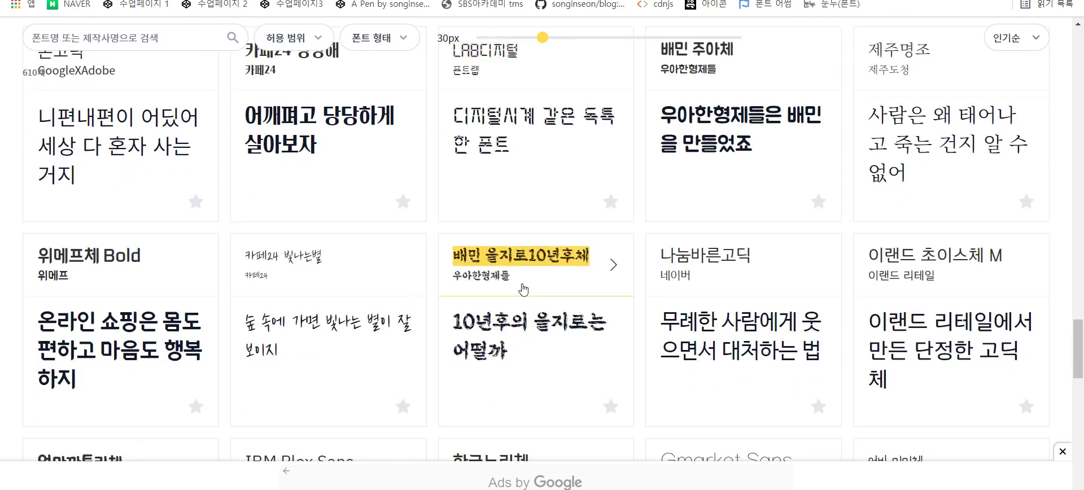
scroll(523, 290, "down", 3)
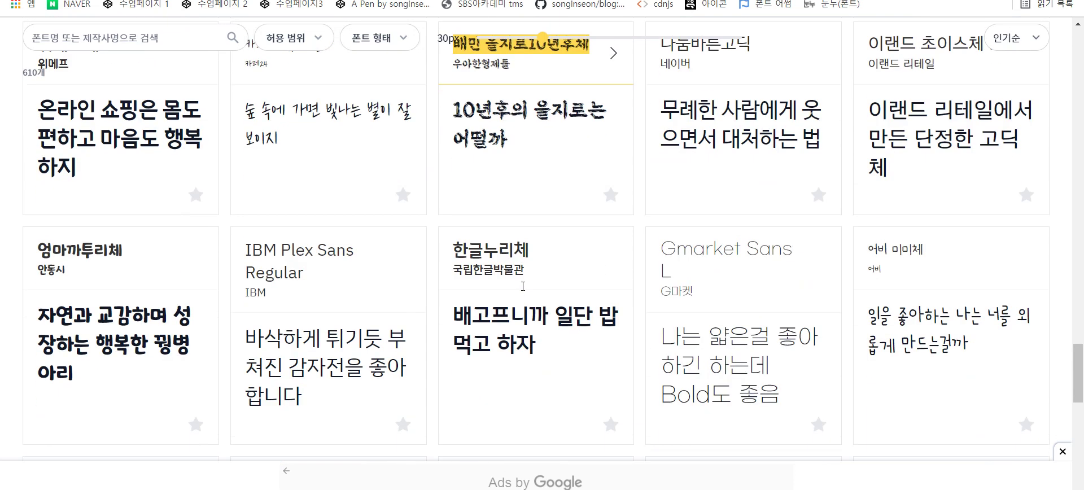
scroll(524, 291, "down", 1)
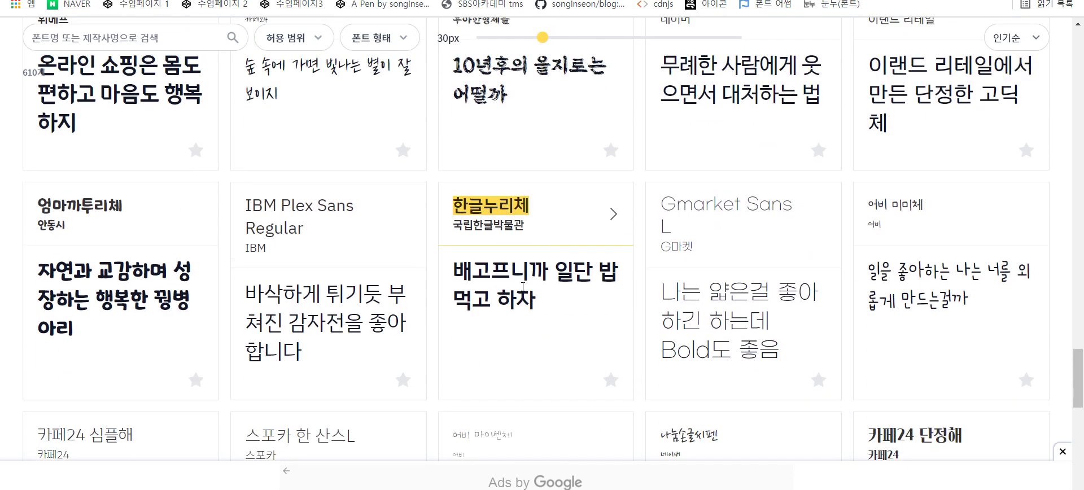
scroll(338, 248, "up", 3)
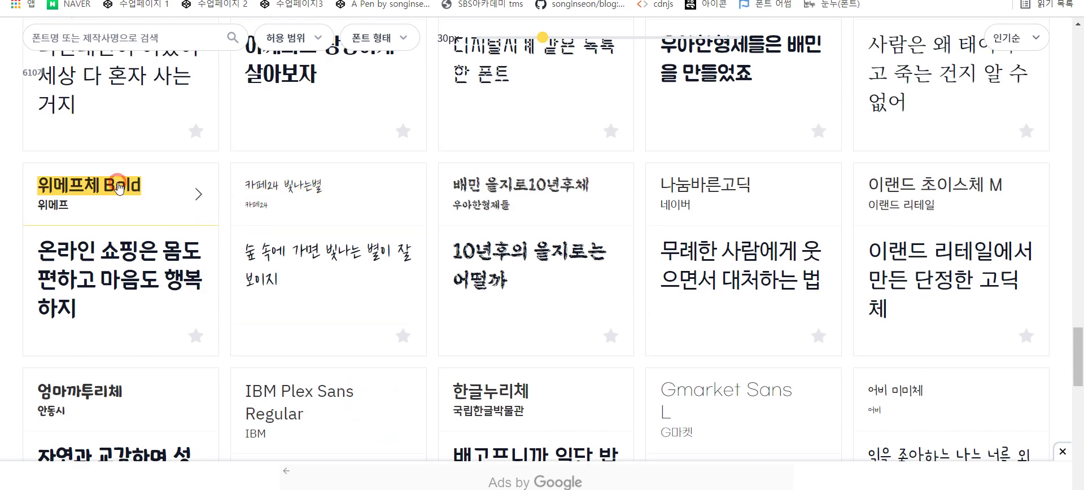
- Download the 위메프체 Bold font from the 위메프 brand site as Wemakeprice_TTF.zip and open the archive
left_click(189, 206)
left_click(785, 100)
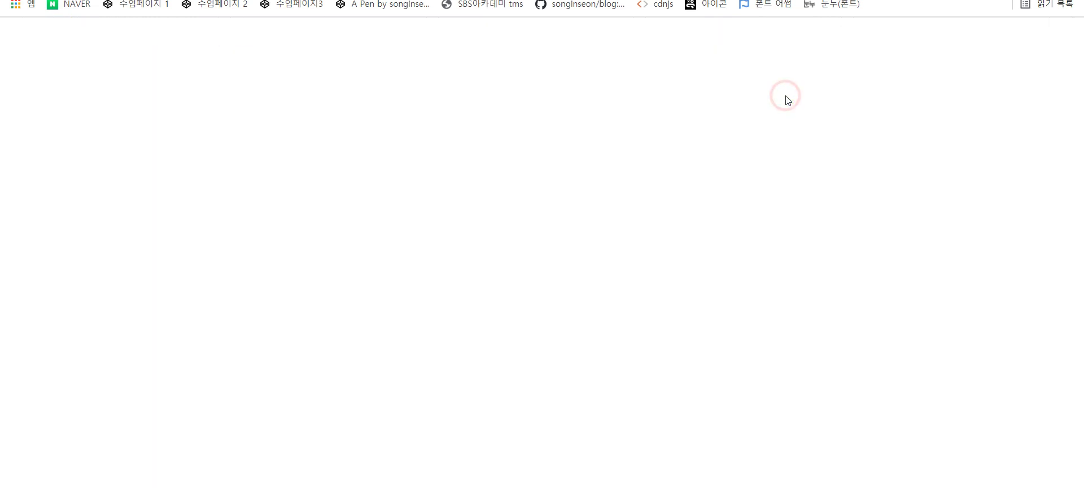
scroll(597, 165, "down", 5)
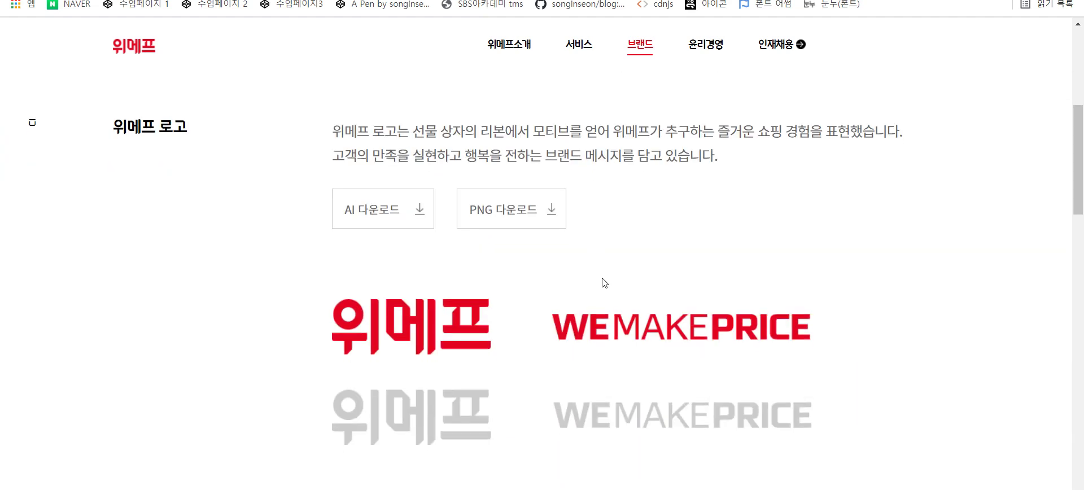
scroll(432, 235, "down", 8)
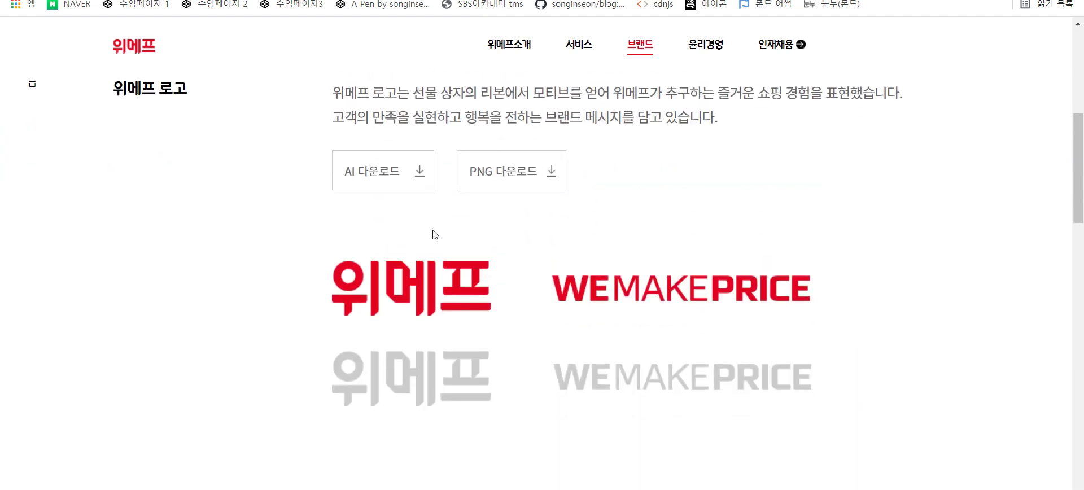
left_click(428, 232)
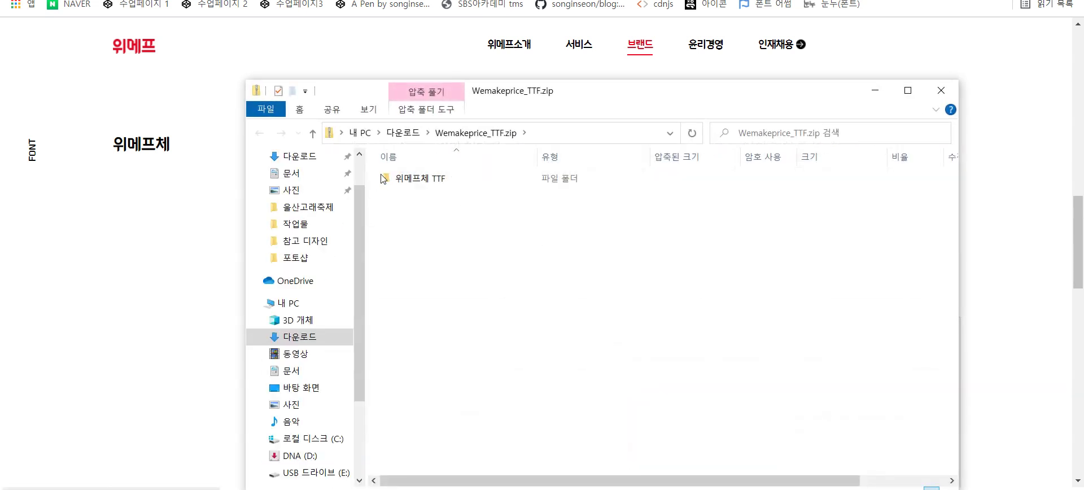
- Install Wemakeprice-SemiBold.ttf from the archive's 위메프체 TTF folder and close the font preview
double_click(412, 174)
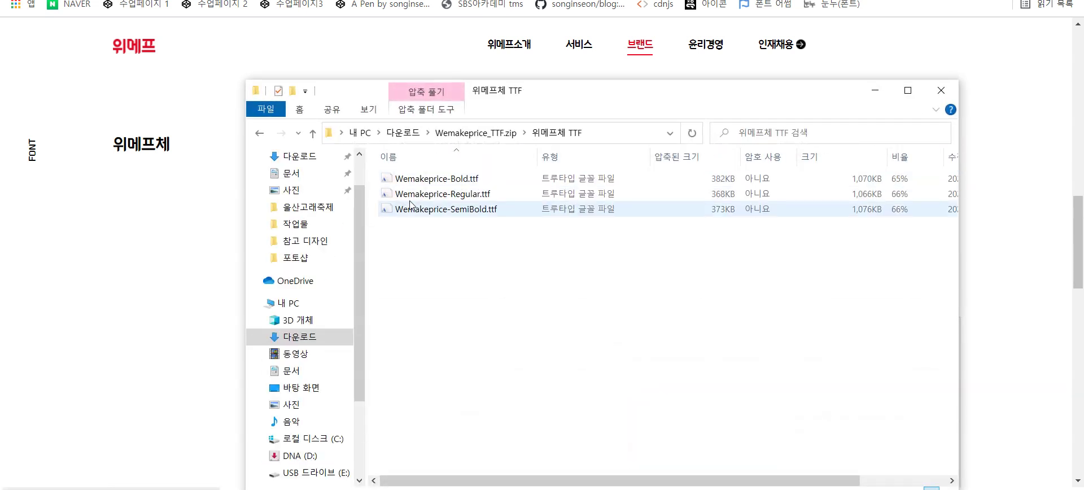
double_click(448, 210)
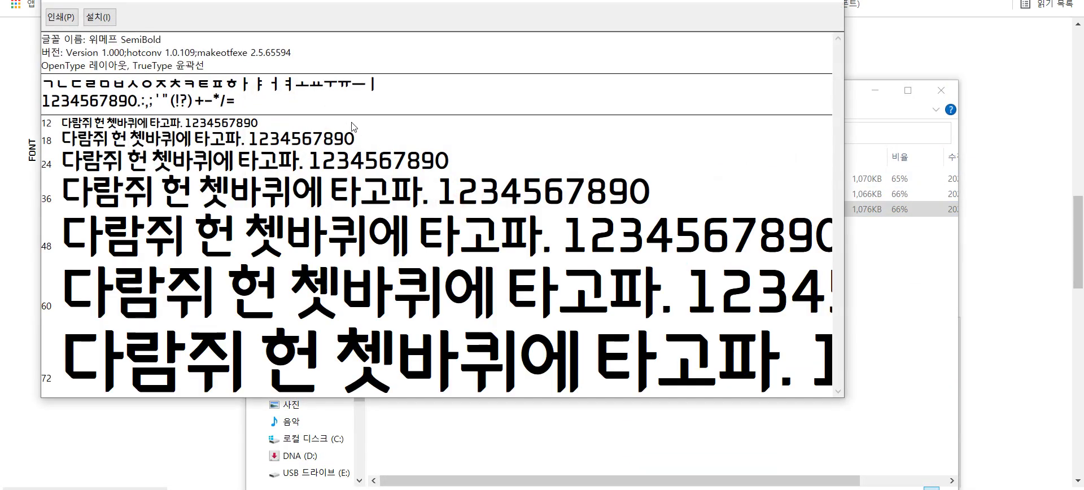
left_click(106, 19)
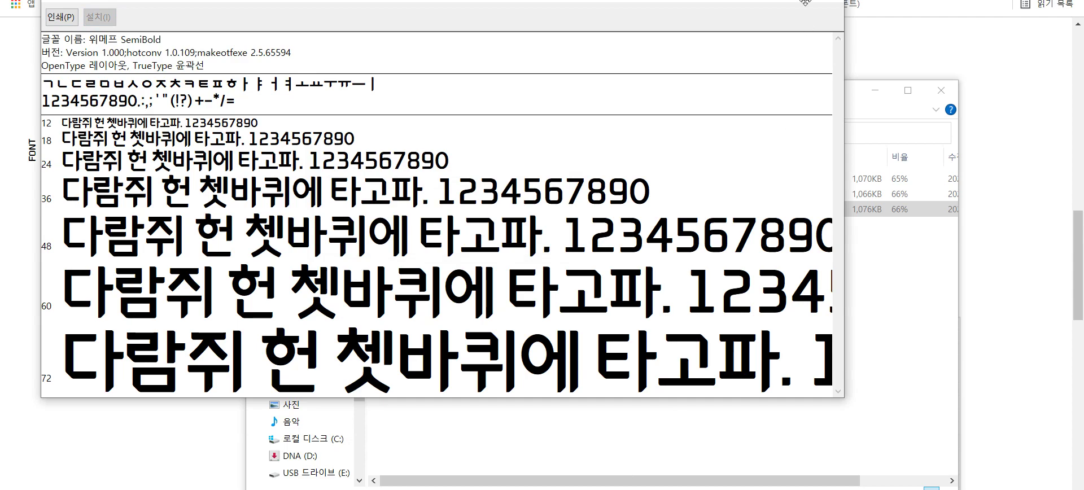
left_click(828, 0)
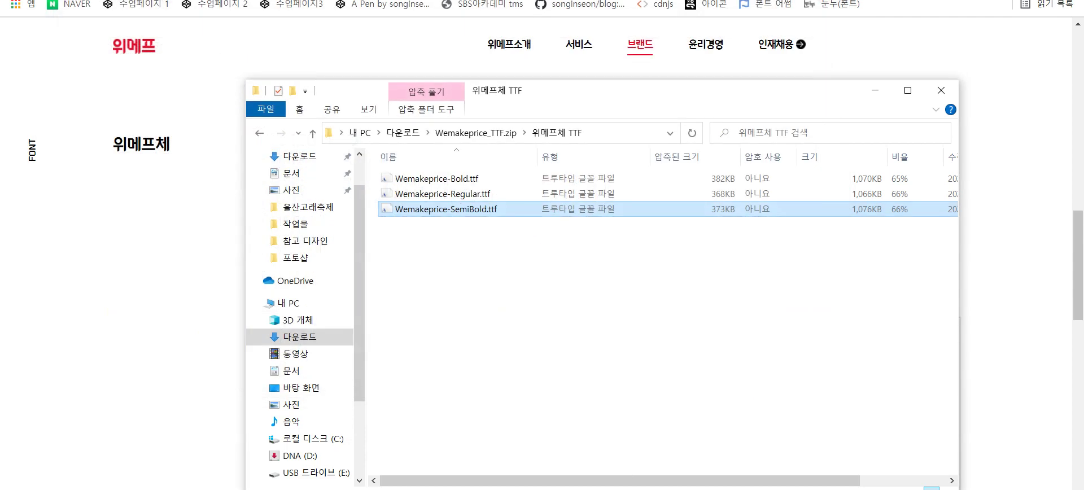
- Switch to Photoshop, commit the title's pending transform and set the font of the 울산 고래 축제 text to Wemakeprice SemiBold
key("alt+Tab")
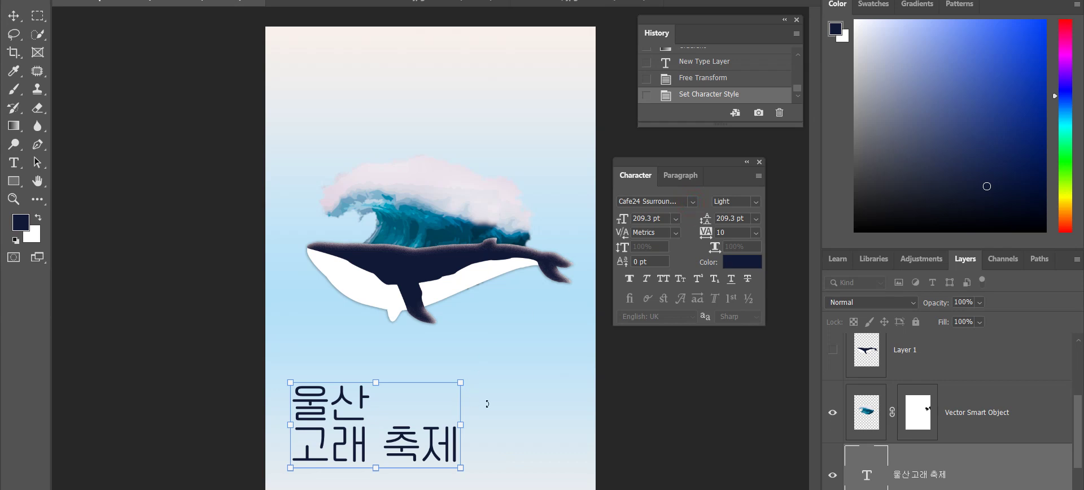
key("Return")
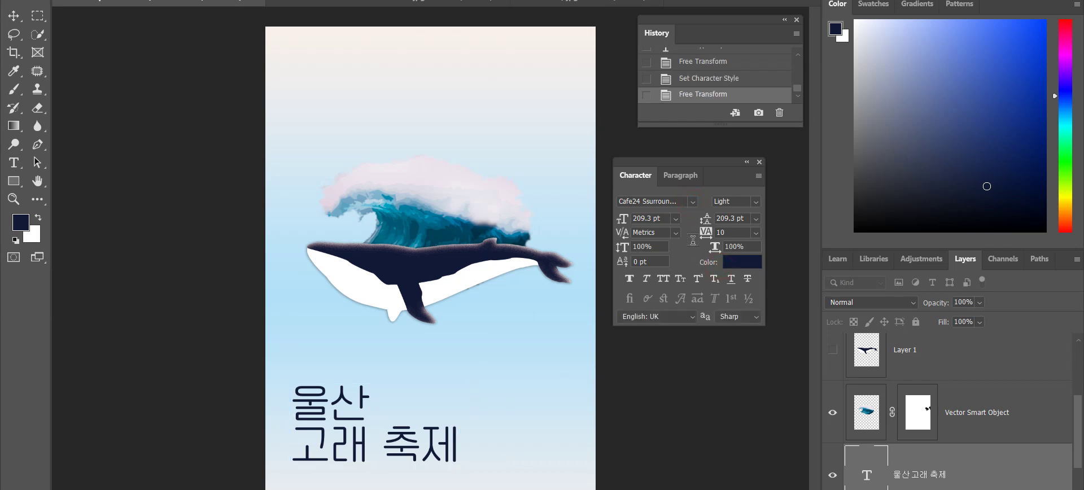
left_click(693, 201)
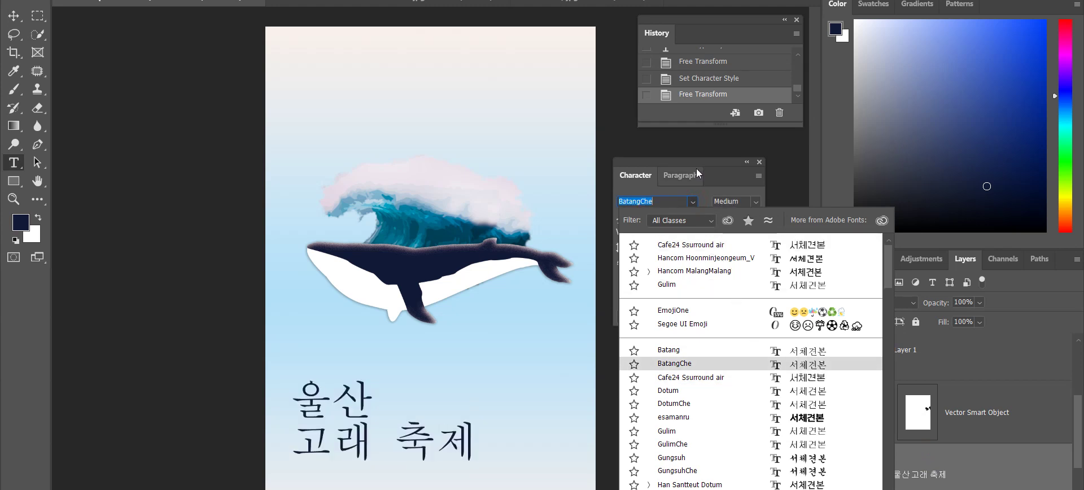
left_click_drag(696, 168, 698, 90)
left_click(692, 124)
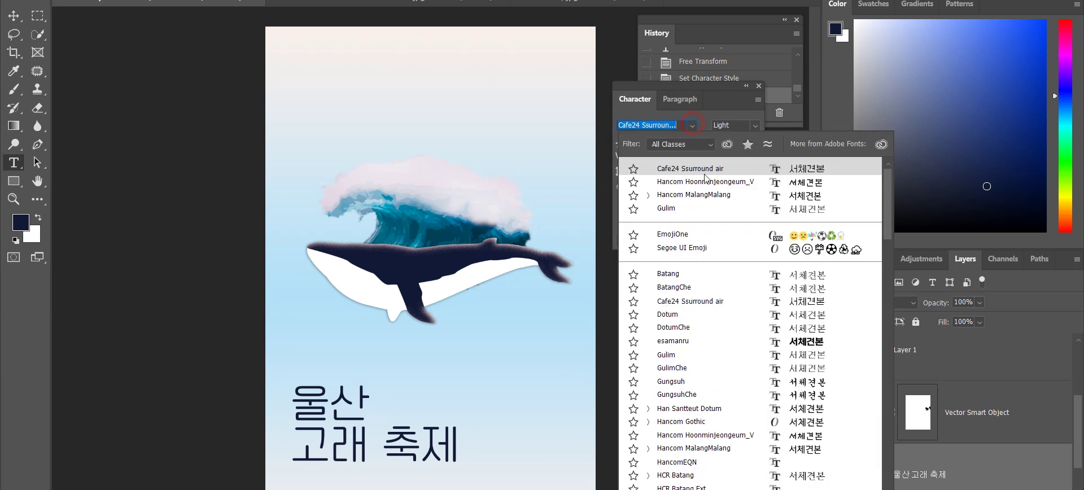
key("Up")
scroll(713, 361, "down", 4)
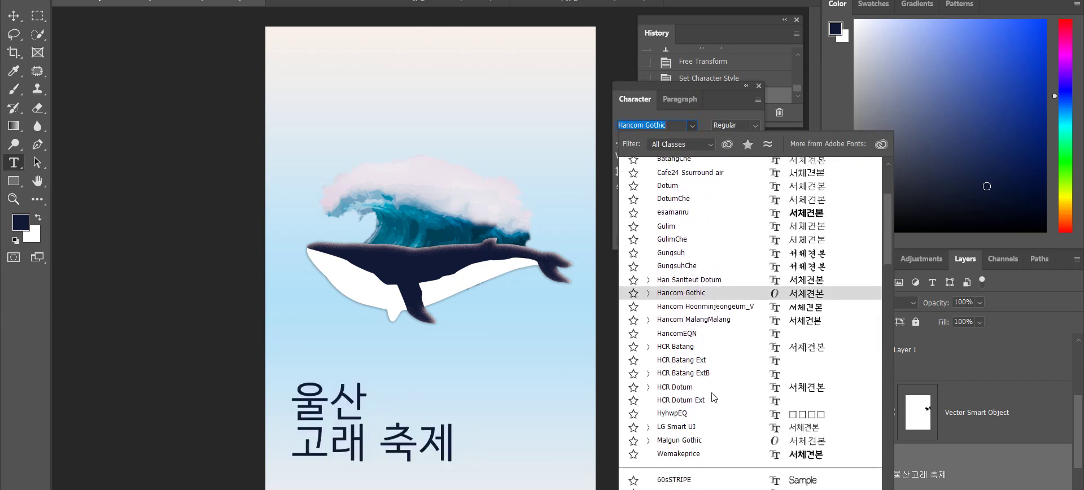
left_click(698, 456)
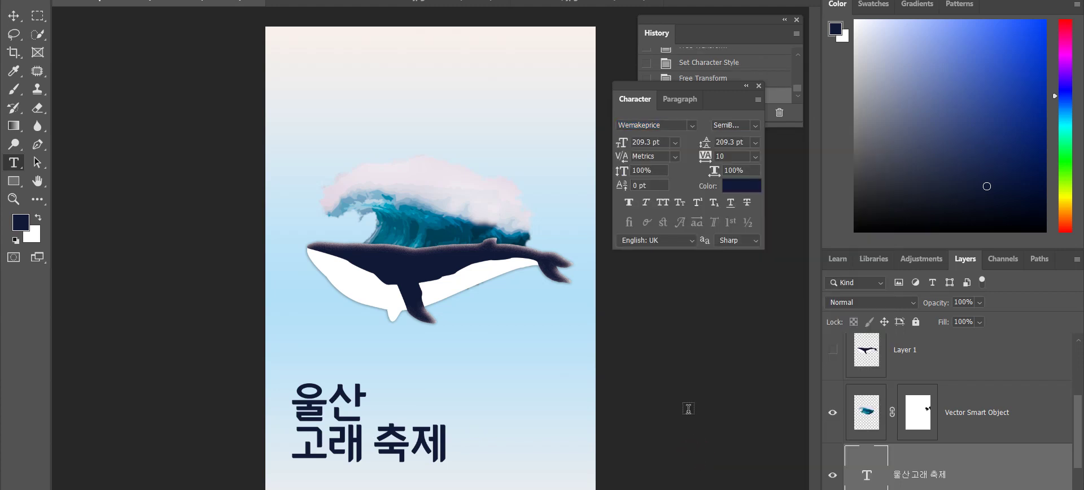
- Replace the whole Korean title text with "UlSAN" followed by a line break
left_click_drag(442, 444, 265, 395)
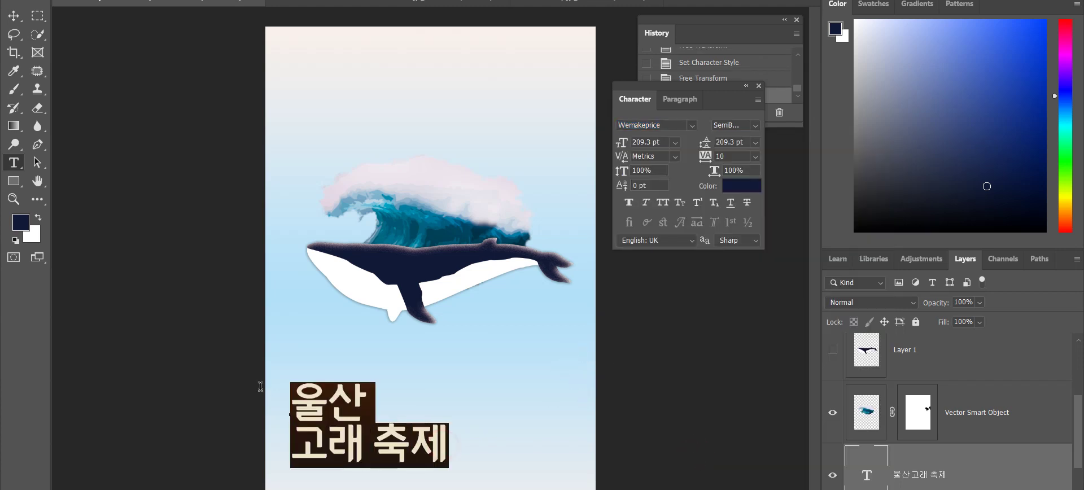
key("BackSpace")
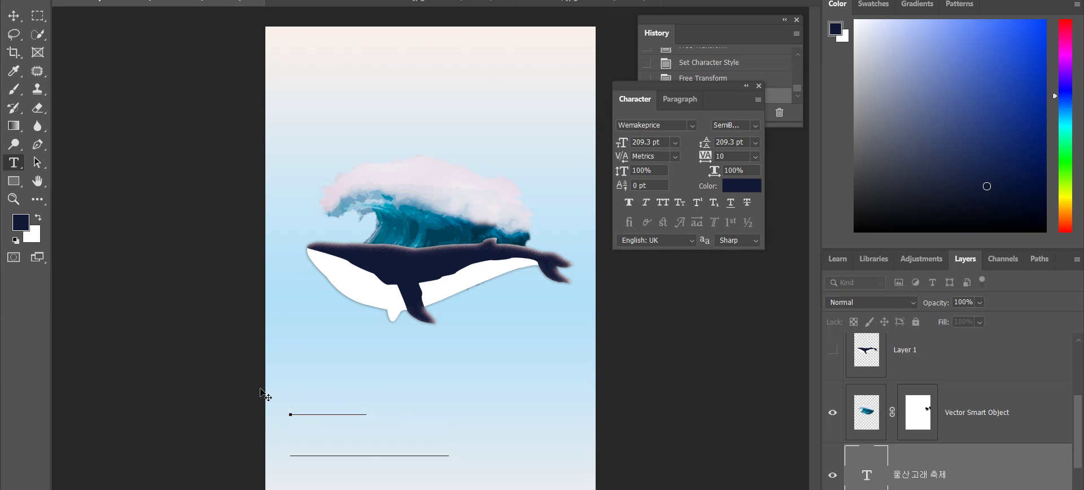
type("ul")
key("BackSpace")
key("BackSpace")
key("Caps_Lock")
type("UL")
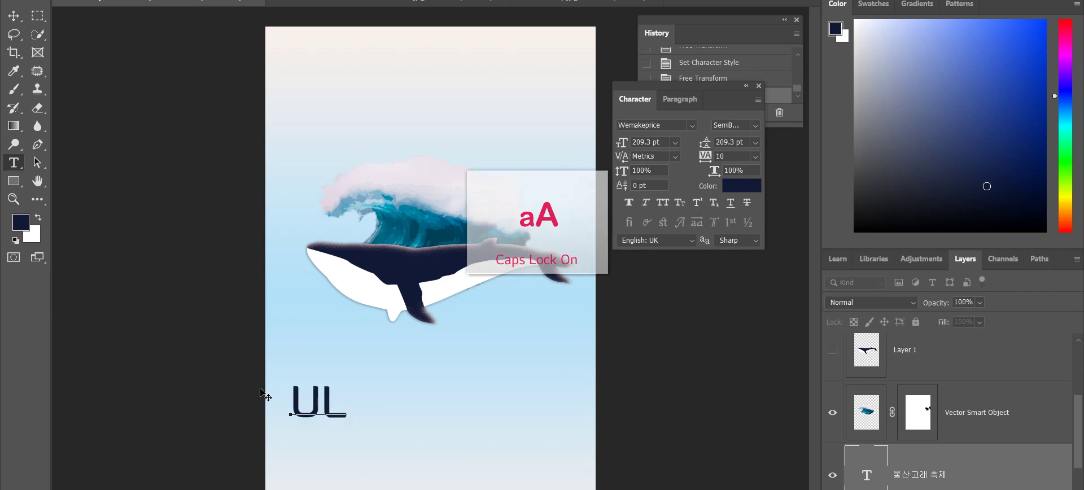
key("BackSpace")
type("I")
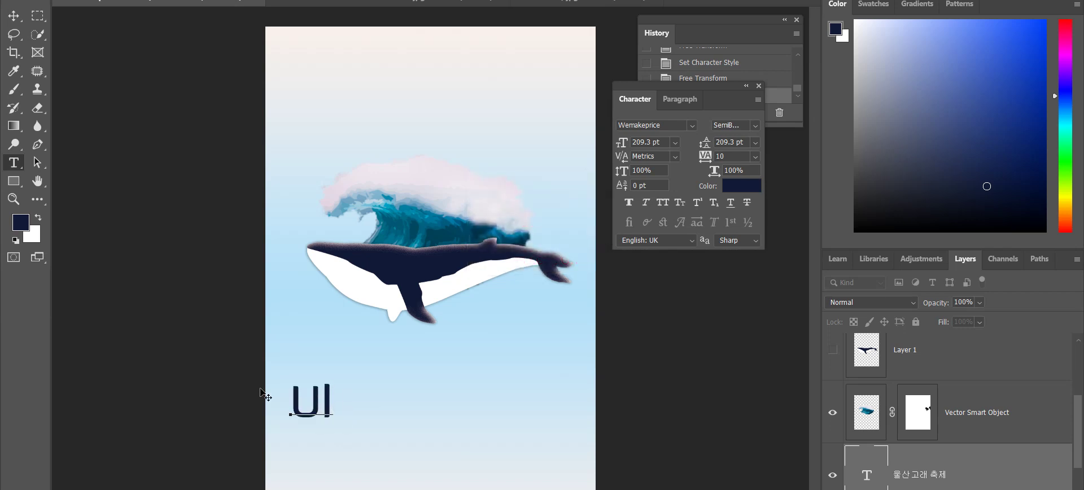
type("S")
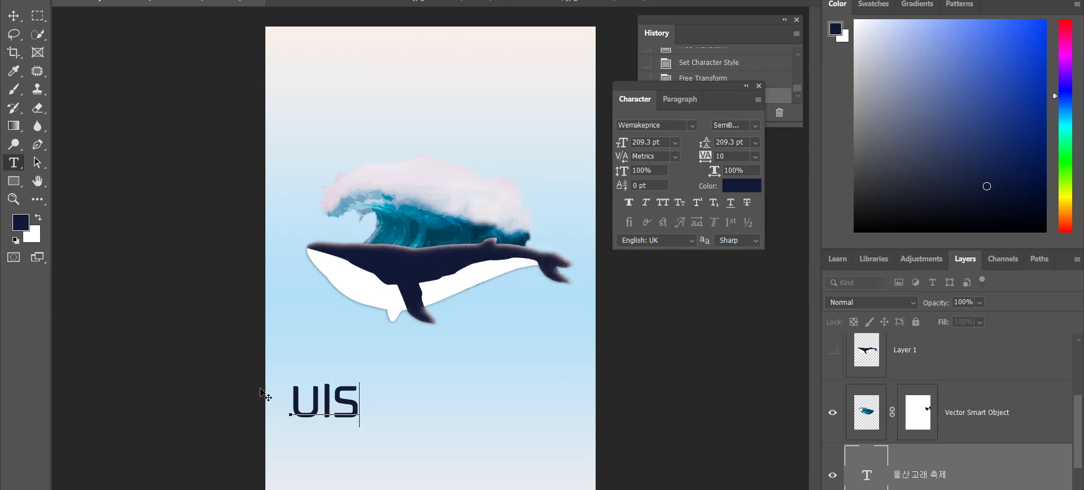
type("AN")
key("Return")
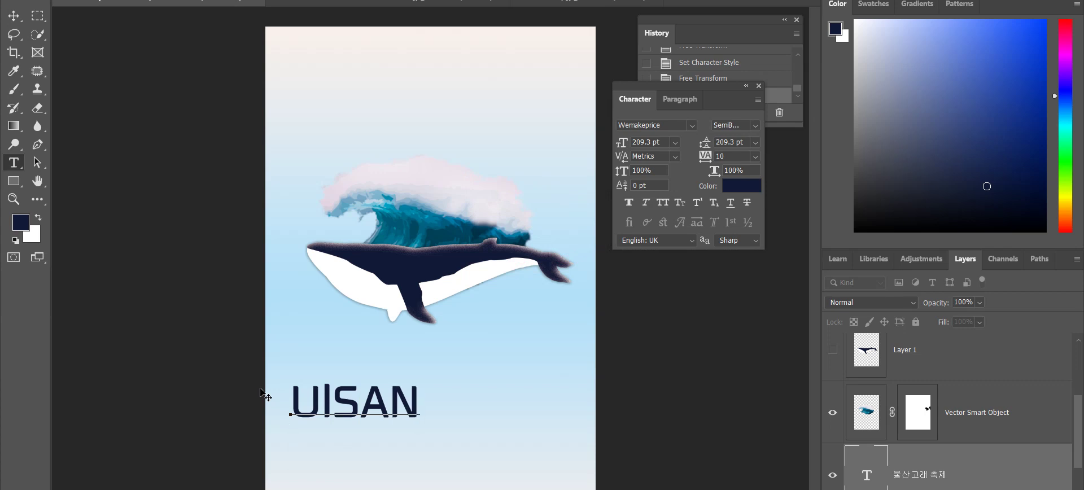
- Add "WHALE FESTIVAL" as the second line of the title and commit the text
type("WHALE")
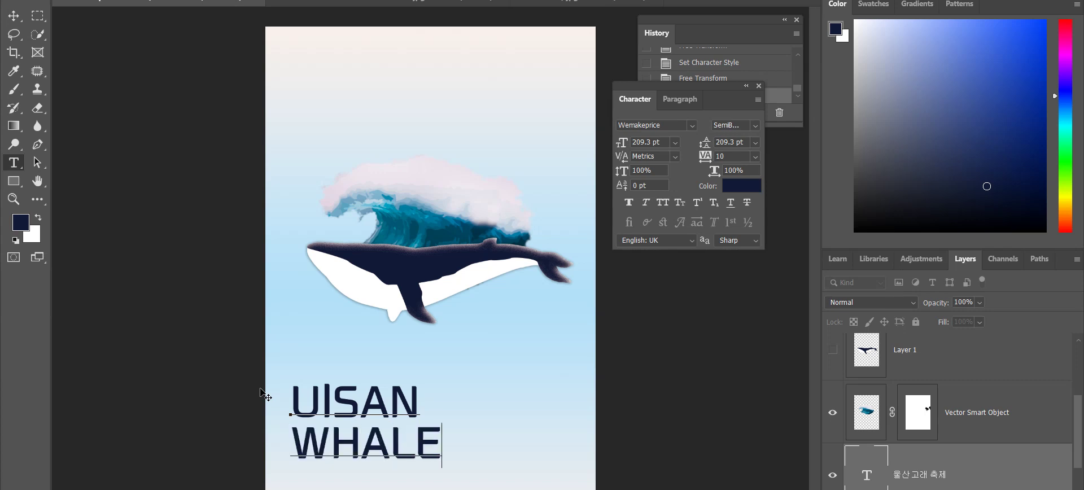
type(" FES")
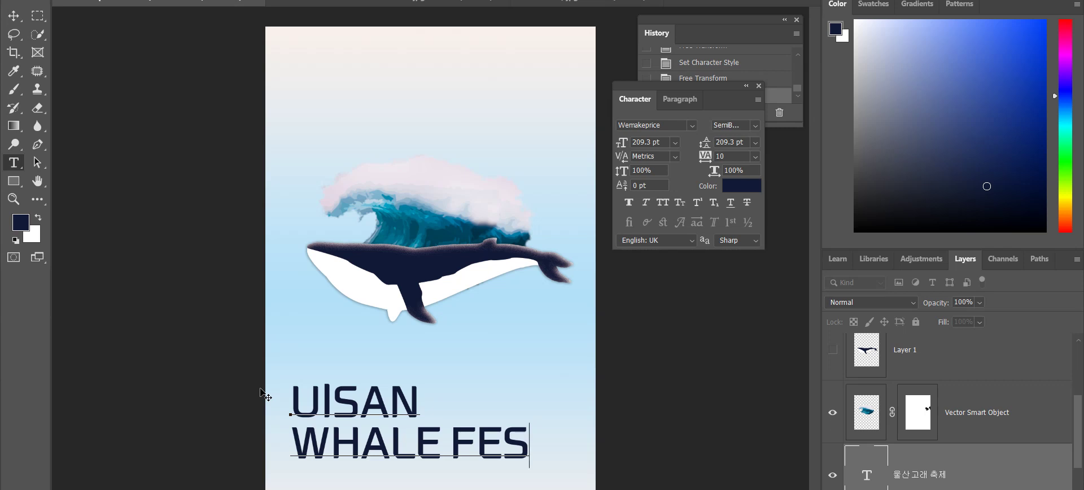
type("TIB")
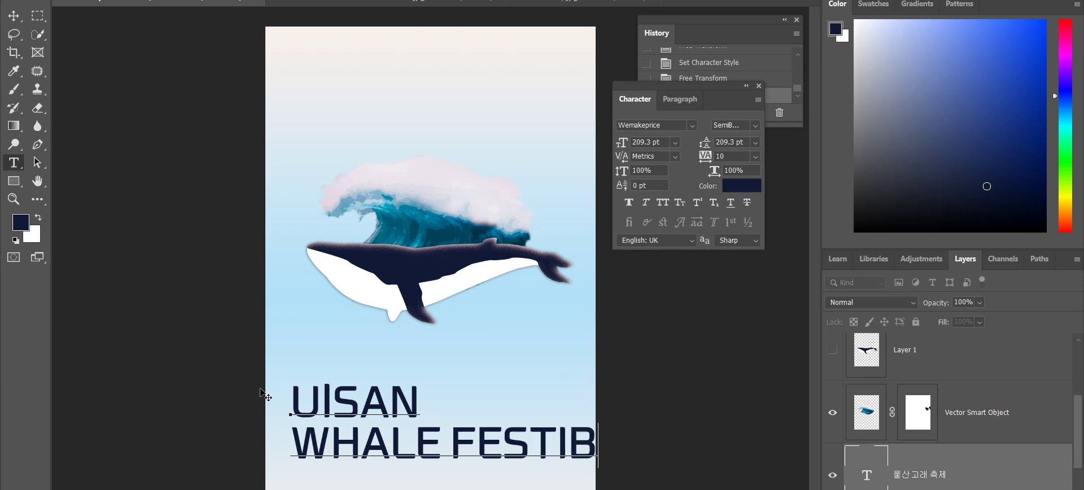
key("BackSpace")
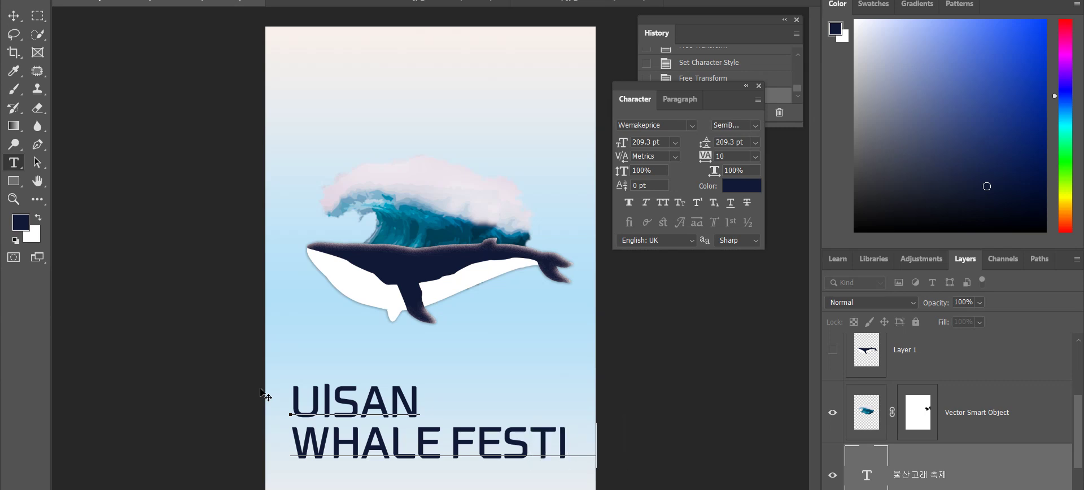
type("V")
key("ctrl+Return")
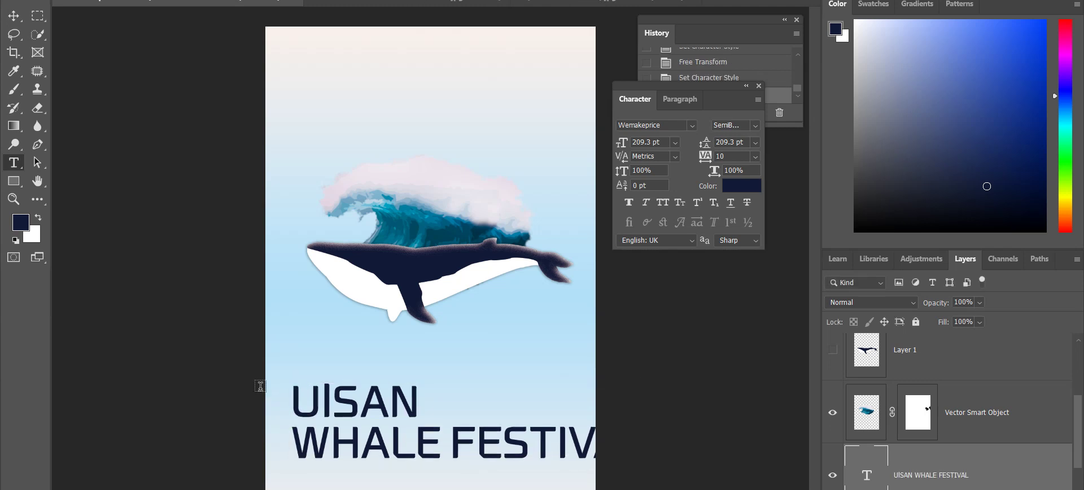
- Scale the title down to 177.1 pt so it fits the poster width and position it below the whale
left_click_drag(359, 408, 359, 372)
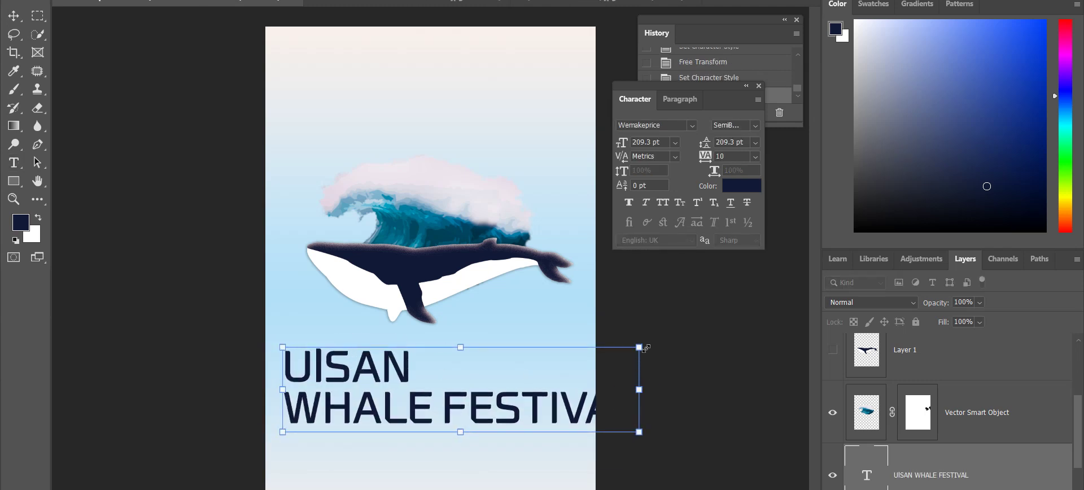
left_click_drag(645, 348, 585, 360)
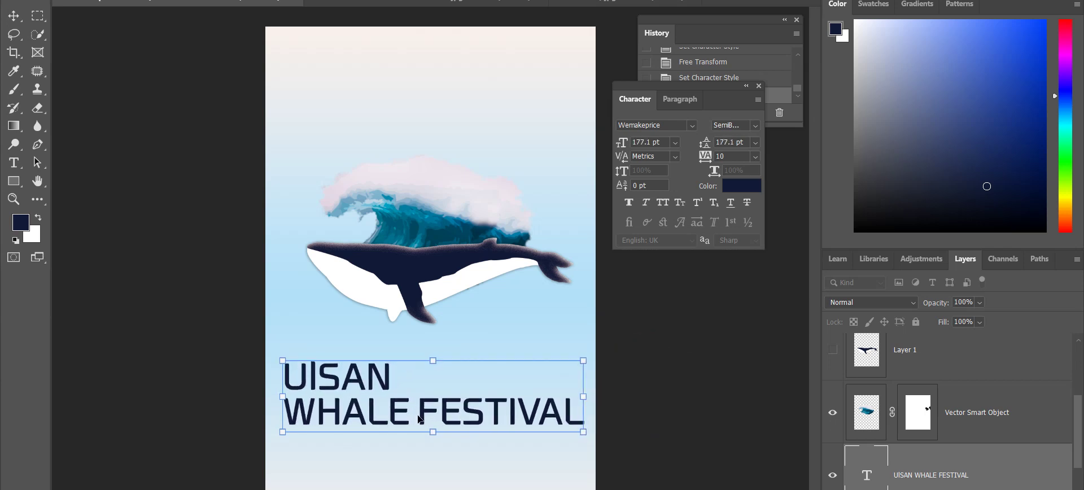
mouse_move(418, 419)
left_mouse_down()
mouse_move(418, 433)
mouse_move(418, 384)
mouse_move(418, 405)
left_mouse_up()
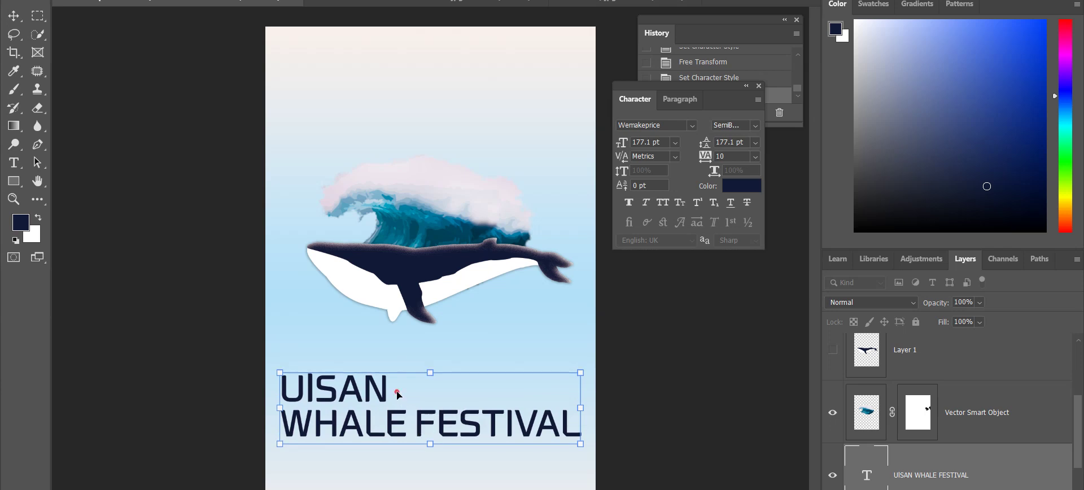
double_click(397, 394)
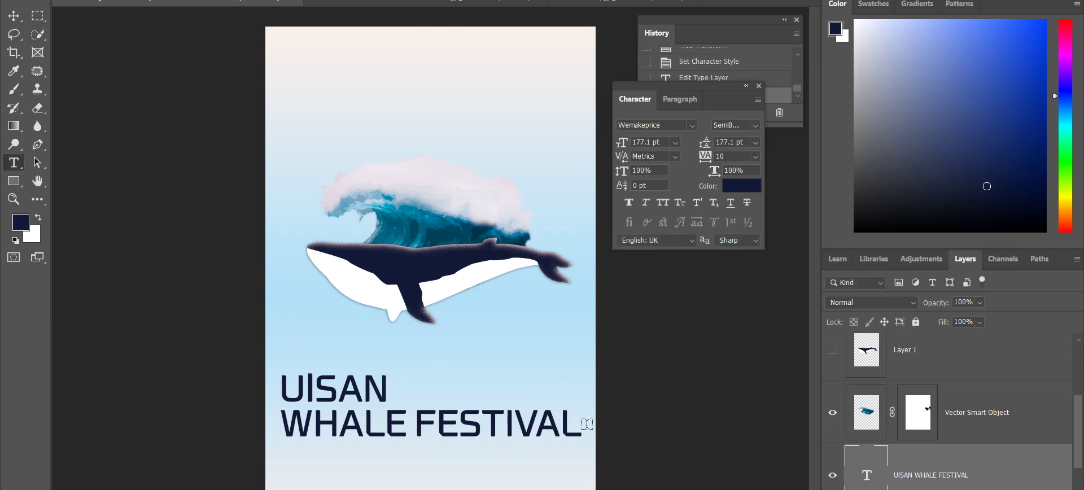
- Replace the first title line "UlSAN" with the Korean word "울산"
left_click_drag(395, 392, 281, 396)
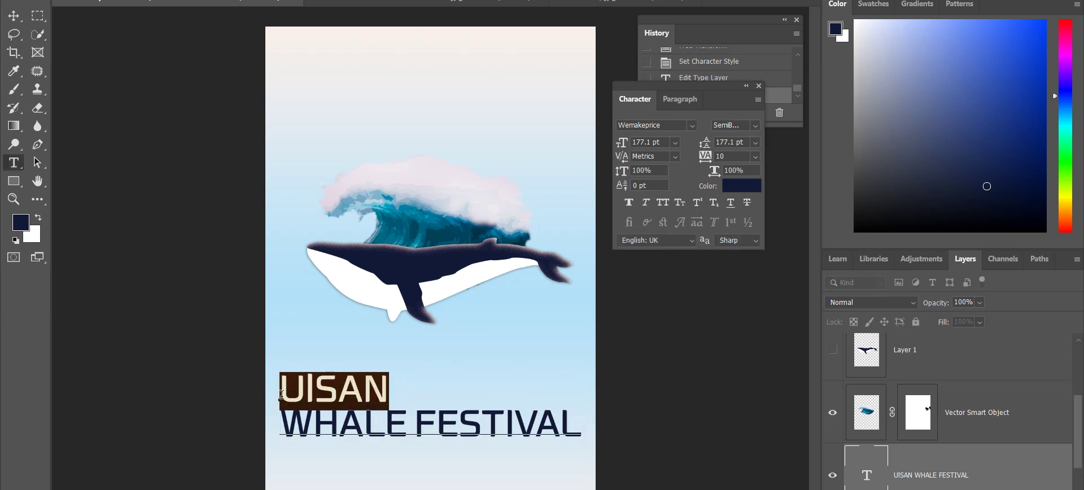
type("DN")
key("BackSpace")
key("BackSpace")
type("울사")
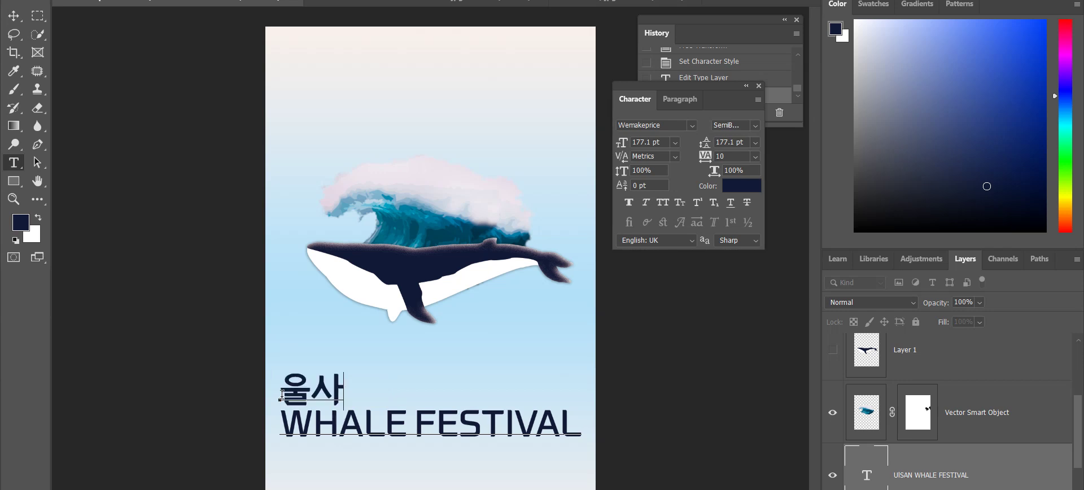
type("ㄴ")
- Delete "FESTIVAL" from the second title line, trying "페스티" in its place and removing it again
left_click_drag(417, 423, 610, 432)
key("BackSpace")
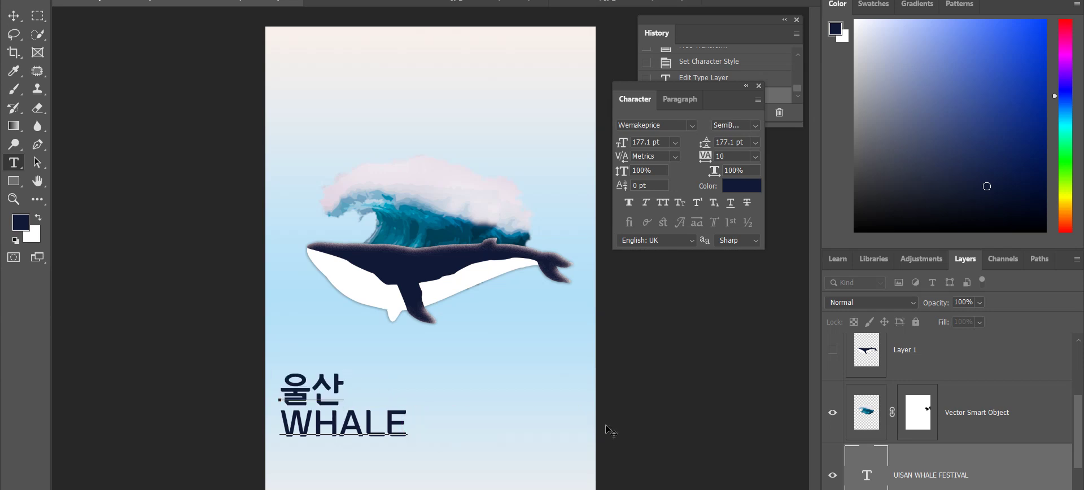
type("페스티")
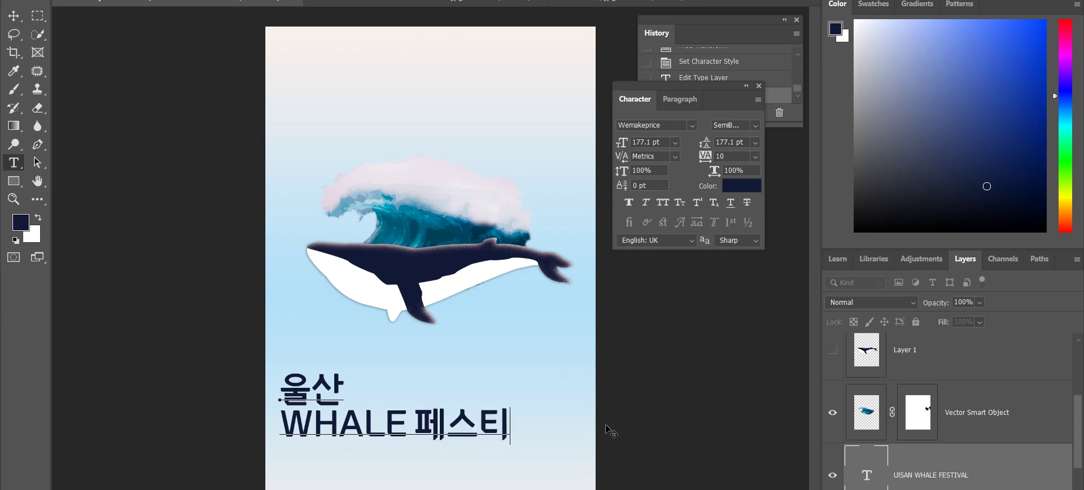
type("ㅂ")
key("BackSpace")
key("BackSpace")
key("BackSpace")
key("BackSpace")
key("BackSpace")
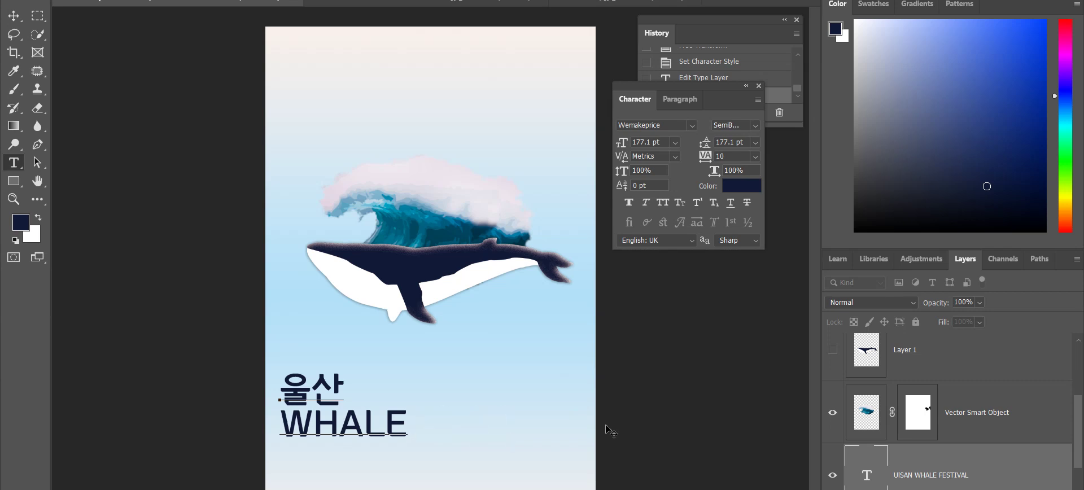
- Replace "WHALE" on the second title line with "고래 축제" and commit the text
type("축제")
key("BackSpace")
key("BackSpace")
key("BackSpace")
key("BackSpace")
key("BackSpace")
key("BackSpace")
key("BackSpace")
key("BackSpace")
key("BackSpace")
type("고래")
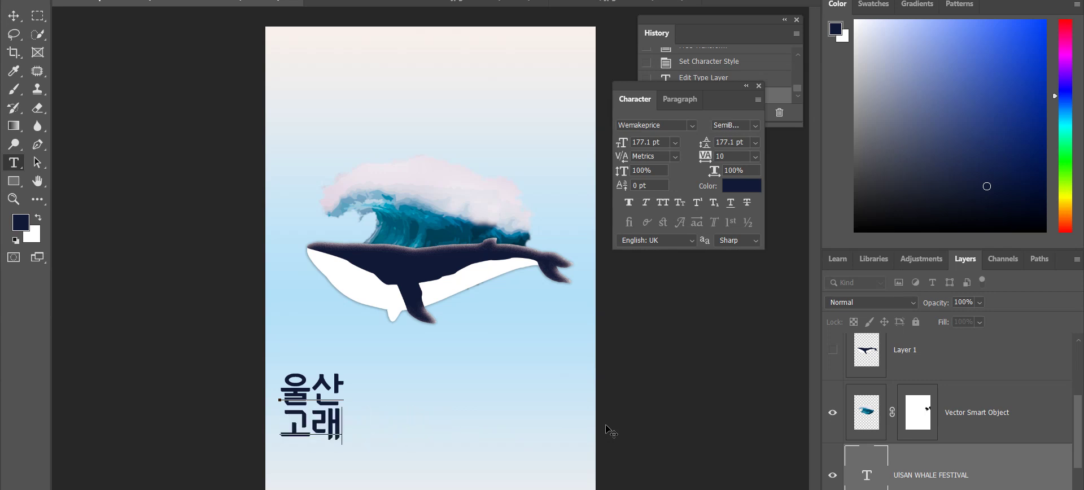
type(" 축제")
key("ctrl+Return")
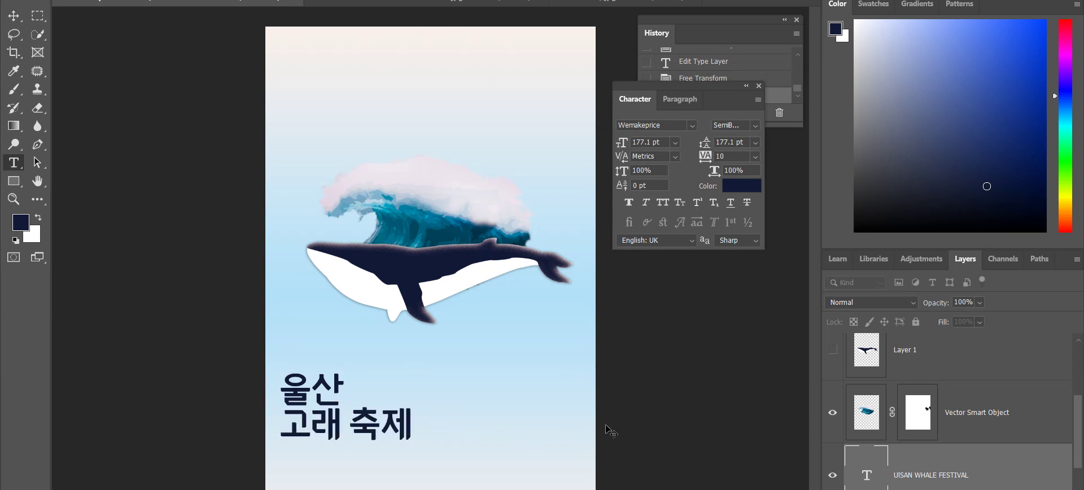
- Set the font size of the word "고래" in the title to 250 pt
double_click(347, 424)
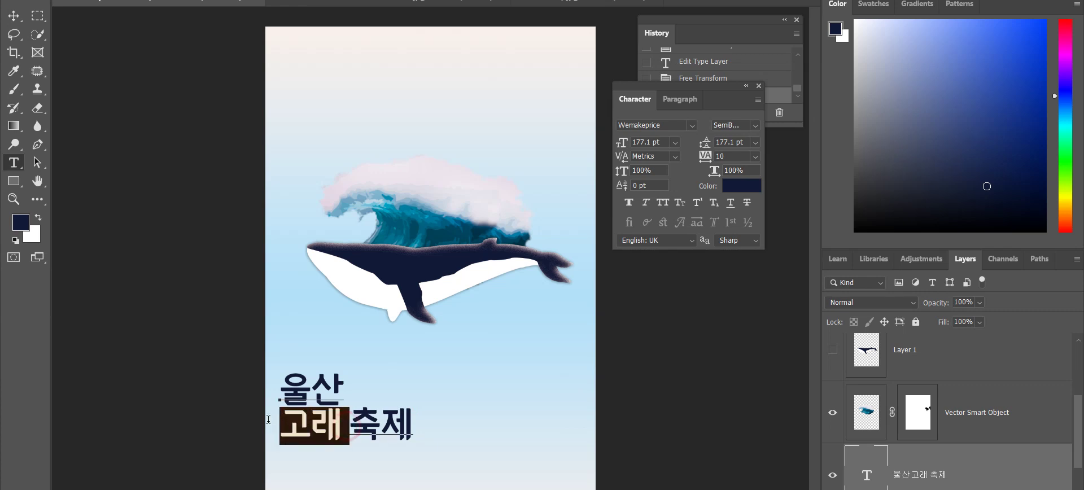
left_click(673, 142)
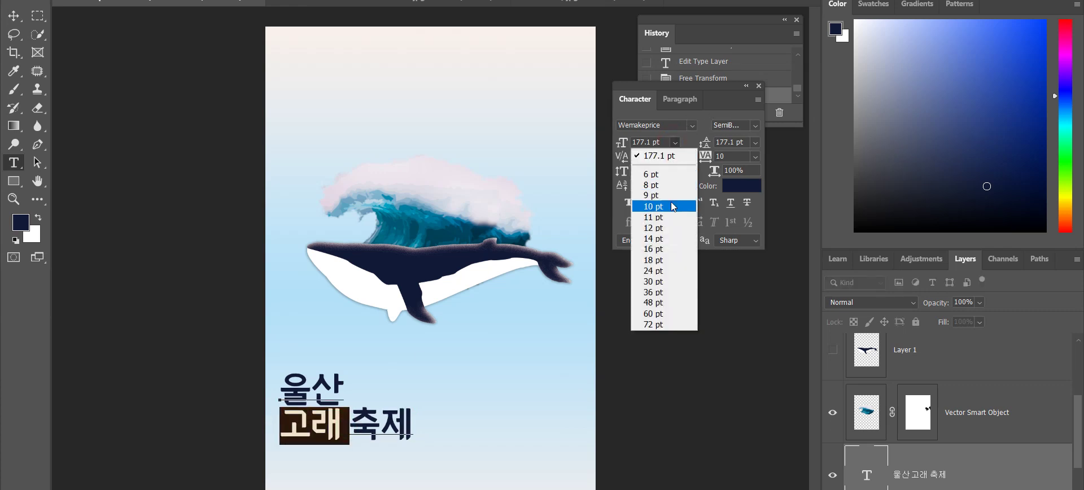
left_click(671, 142)
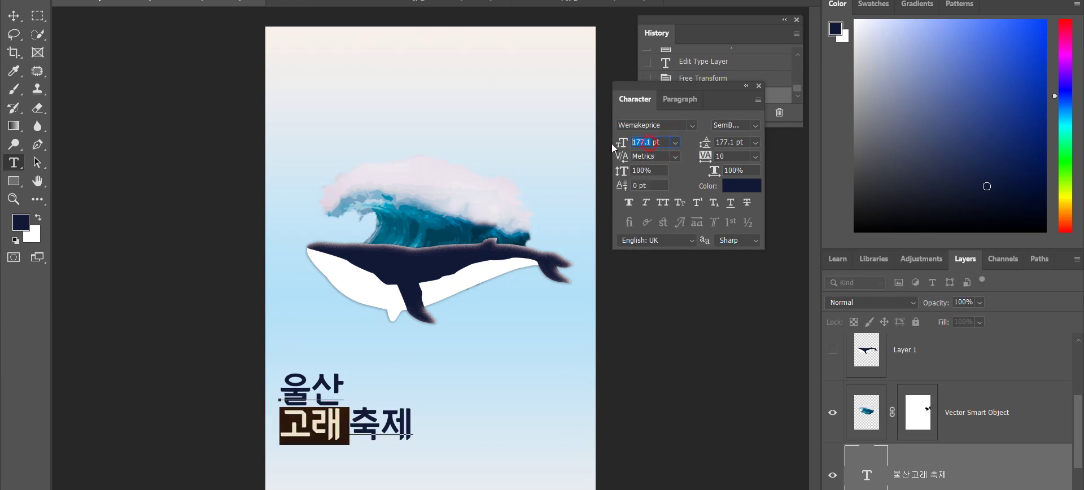
type("18")
key("BackSpace")
key("BackSpace")
type("250")
key("Return")
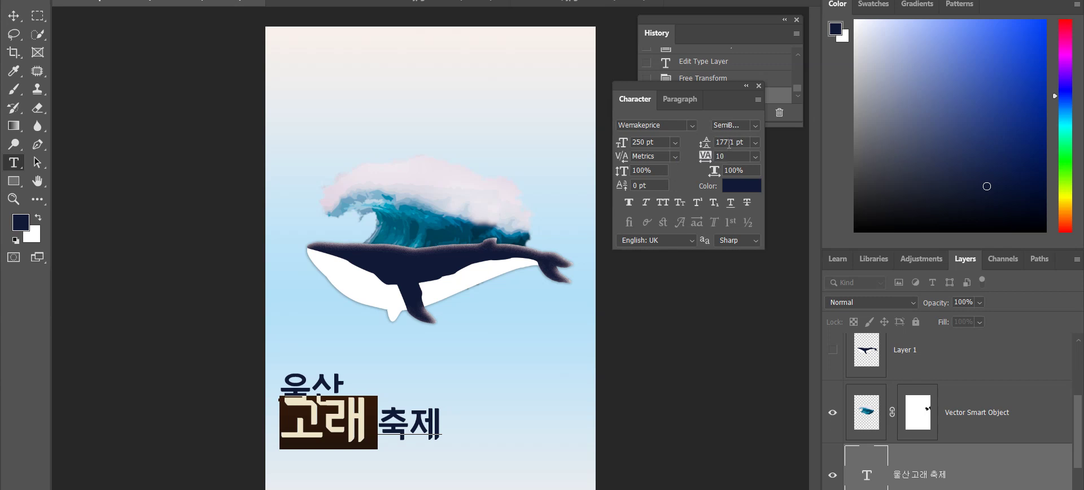
- Try a leading of 200 pt for "고래", set it to 250 pt instead, and commit the text
type("200")
key("Return")
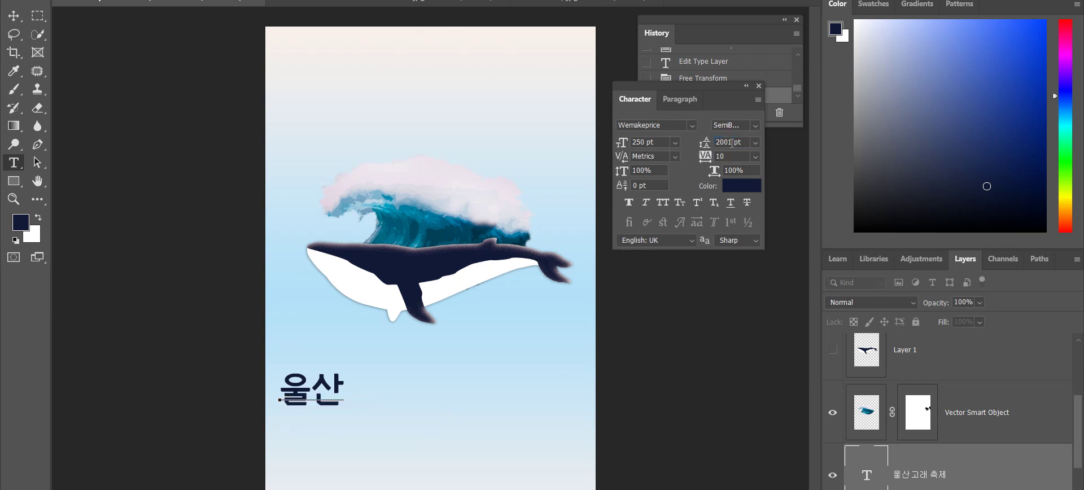
key("Return")
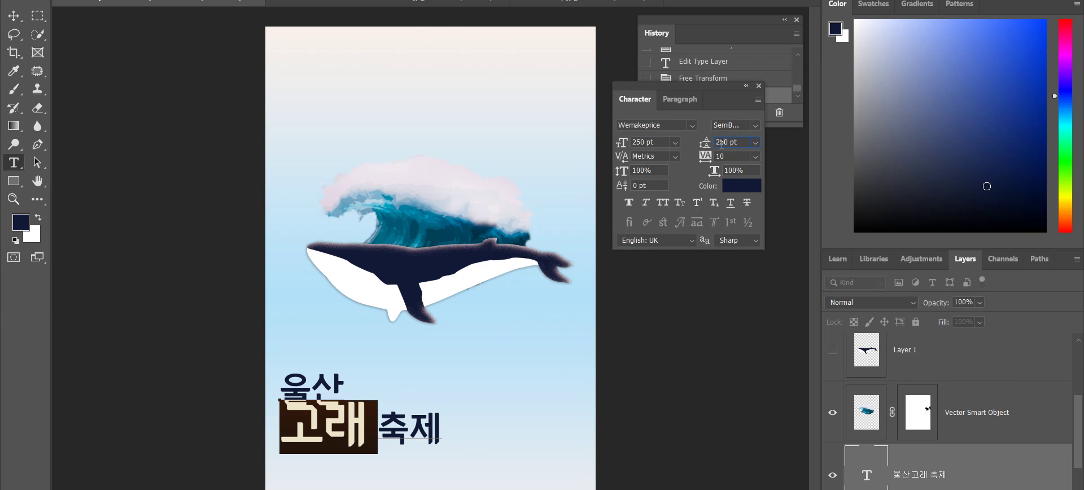
key("Return")
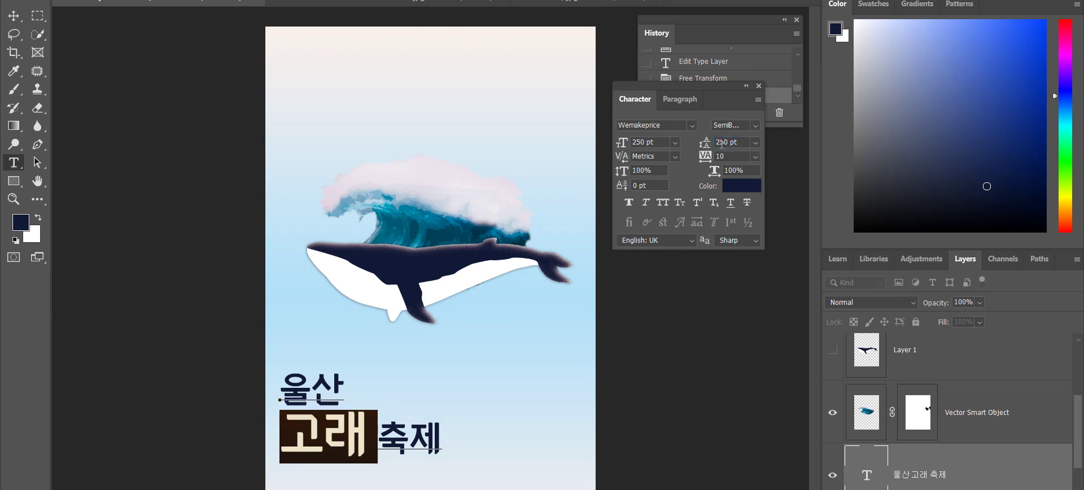
left_click(532, 418)
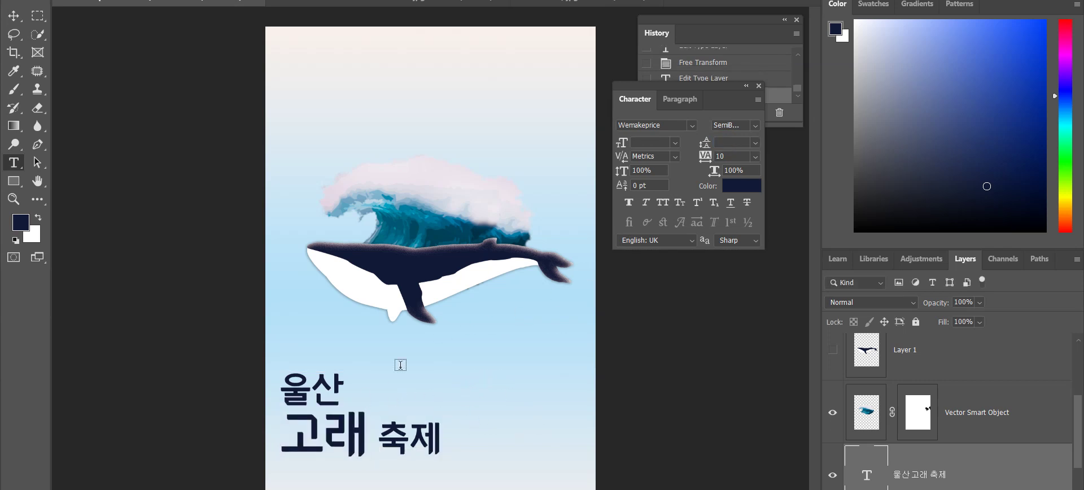
- Indent "울산" with leading spaces so that it sits centred above "고래"
left_click(285, 390)
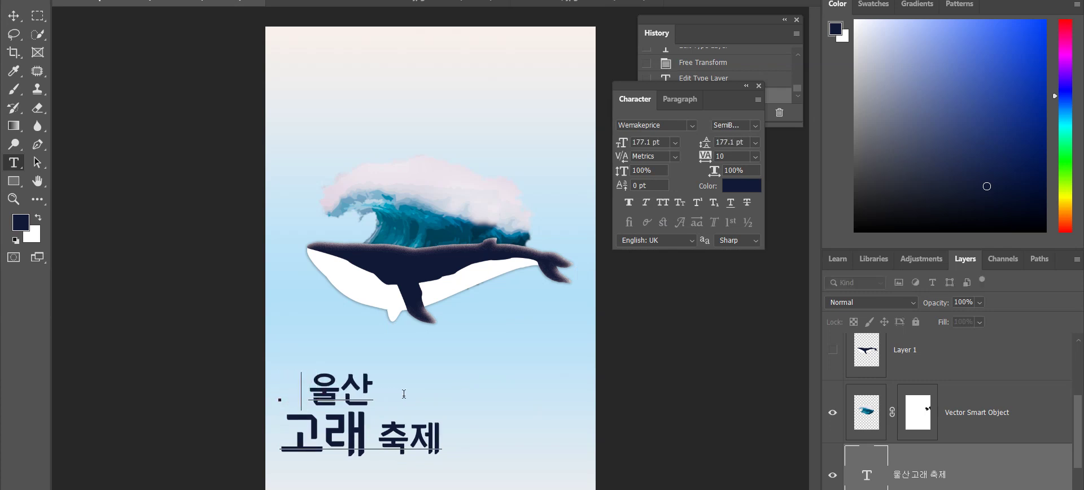
key("BackSpace")
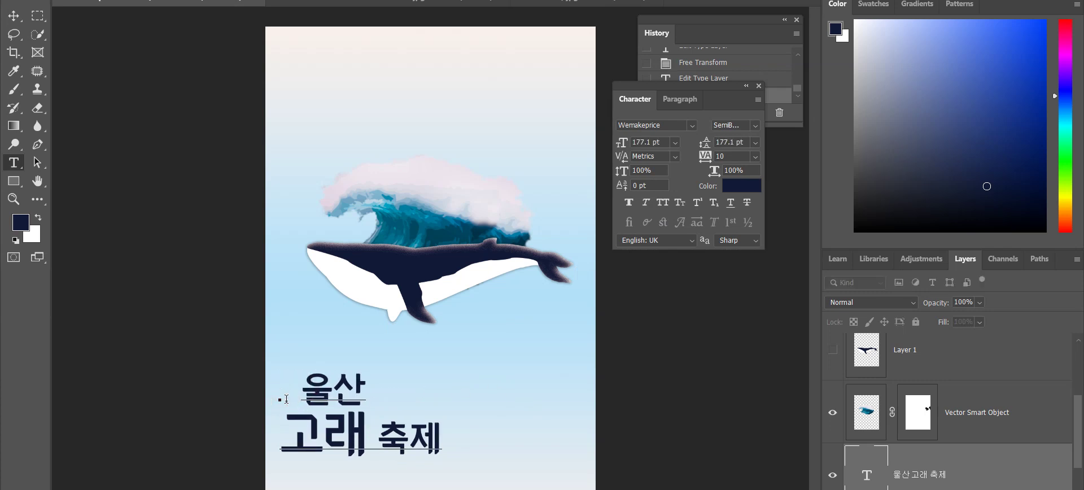
key("BackSpace")
key("BackSpace")
key("BackSpace")
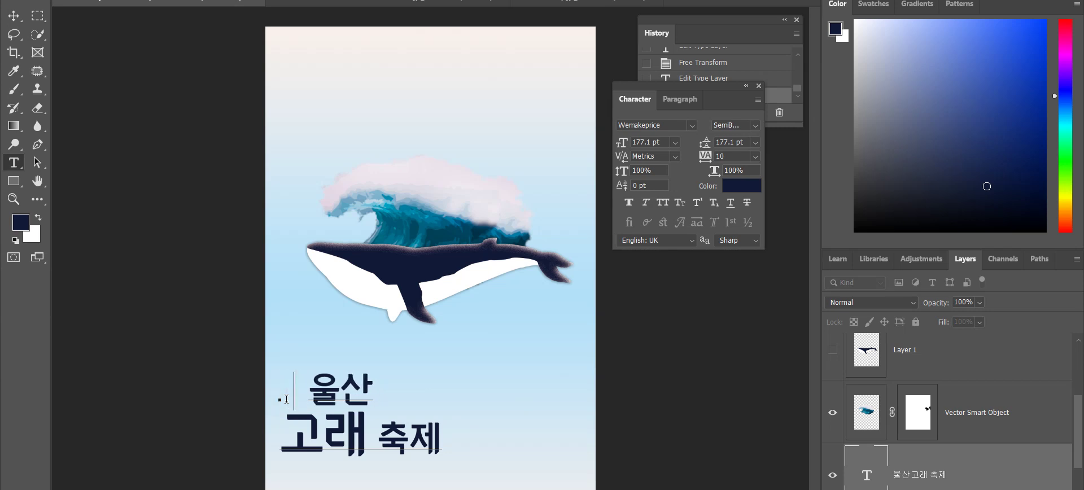
key("BackSpace")
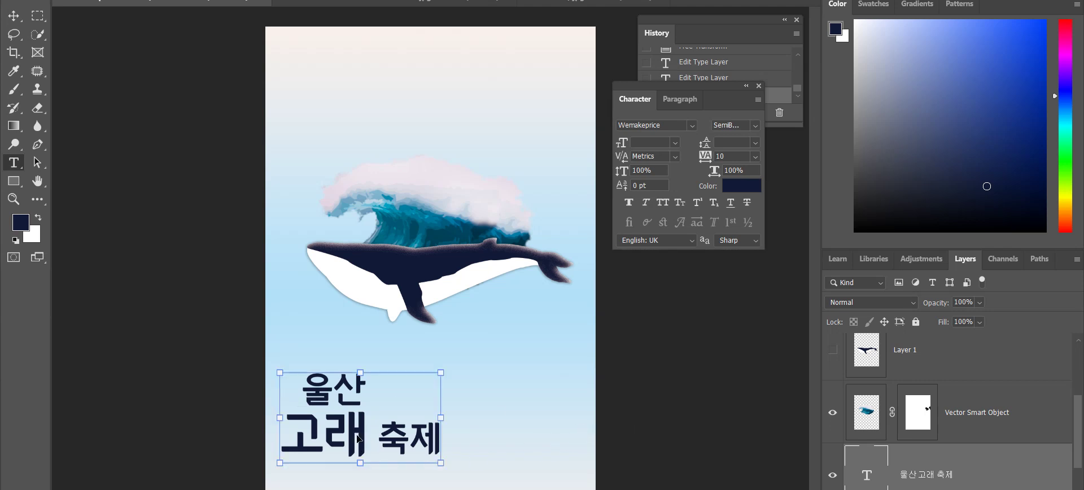
- Scale the title down so its smaller text is 167.63 pt and move it lower on the poster
left_click_drag(343, 439, 373, 431)
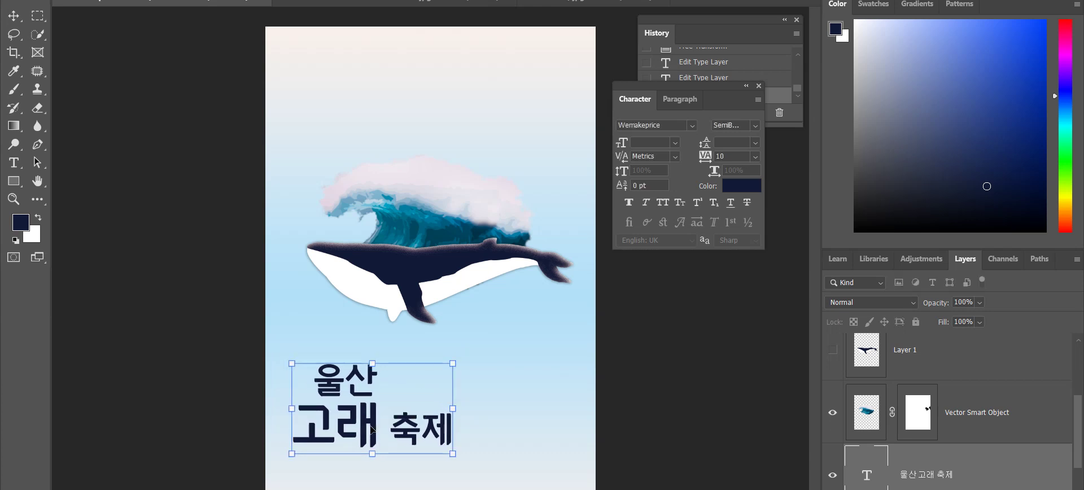
left_click_drag(452, 367, 445, 372)
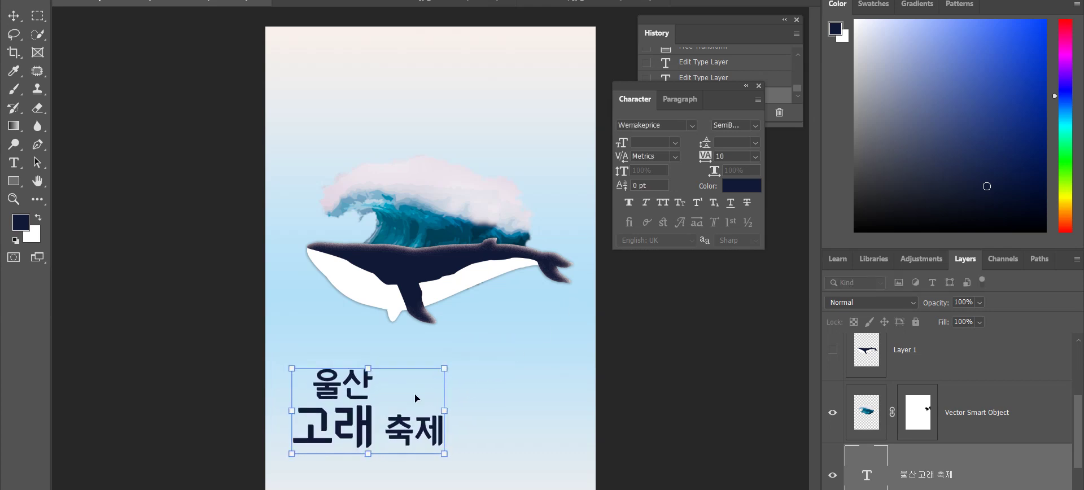
left_click_drag(305, 438, 366, 442)
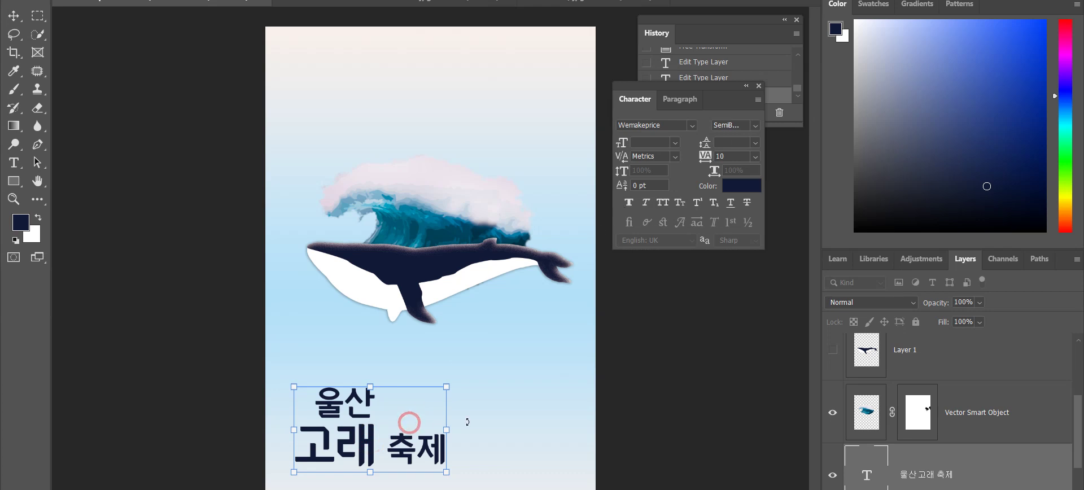
double_click(428, 447)
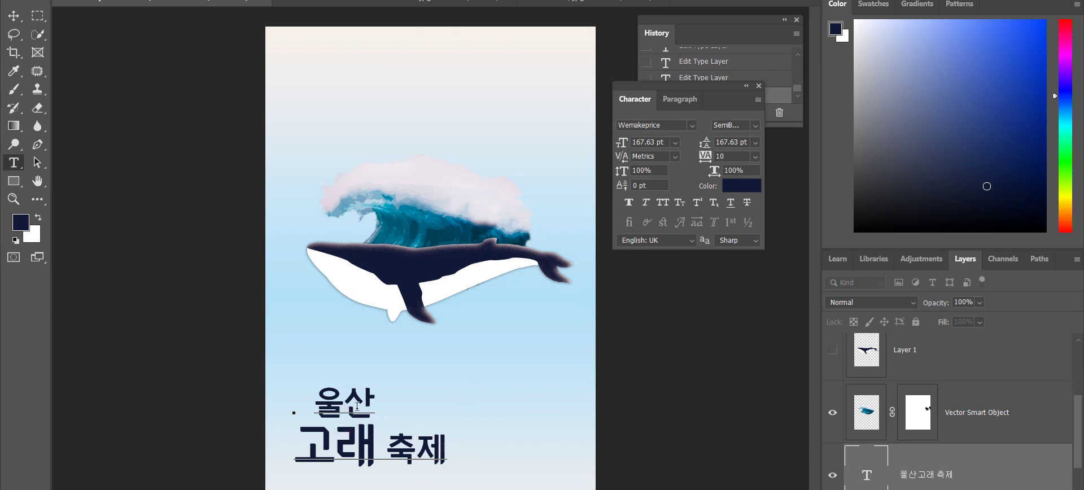
- Check which font styles the Wemakeprice font offers for the title text
left_click_drag(315, 402, 484, 384)
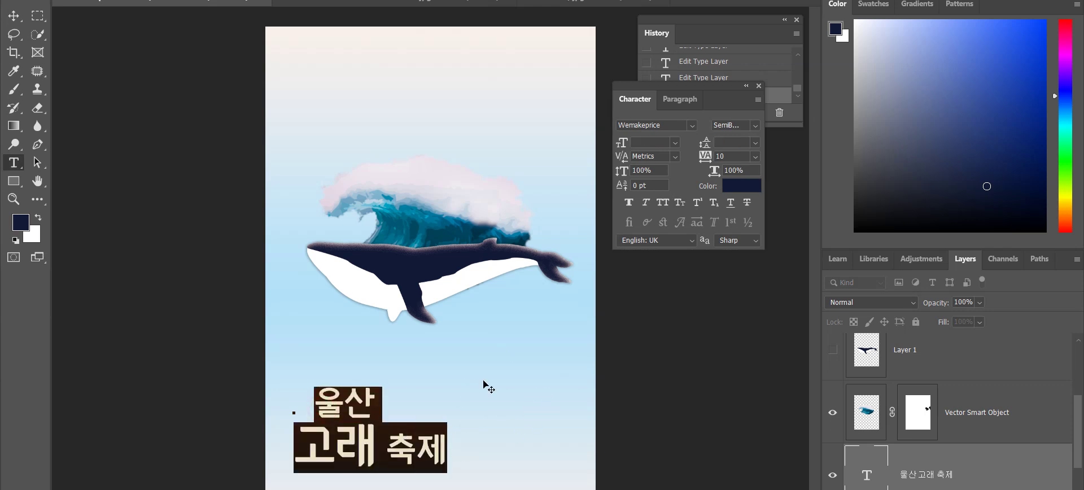
left_click(531, 446)
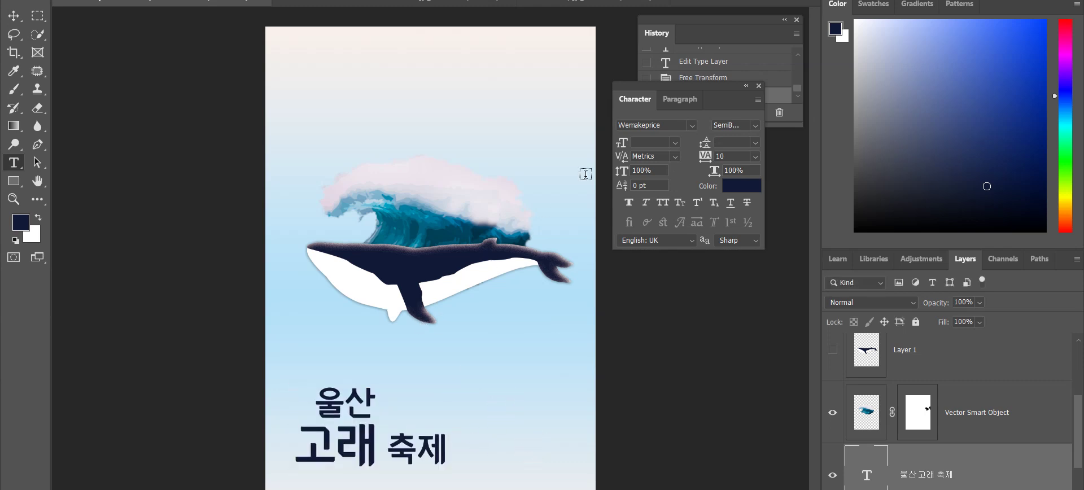
left_click(955, 475)
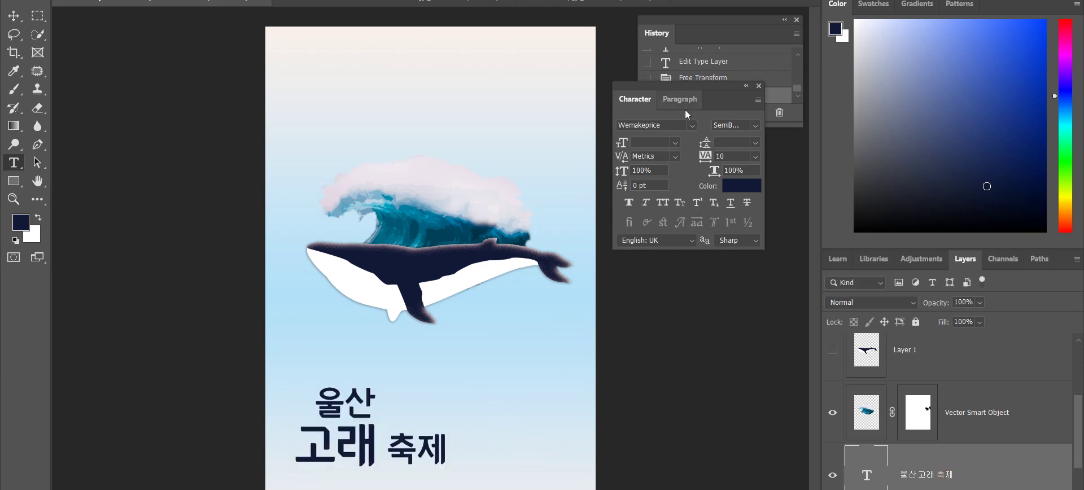
left_click(754, 126)
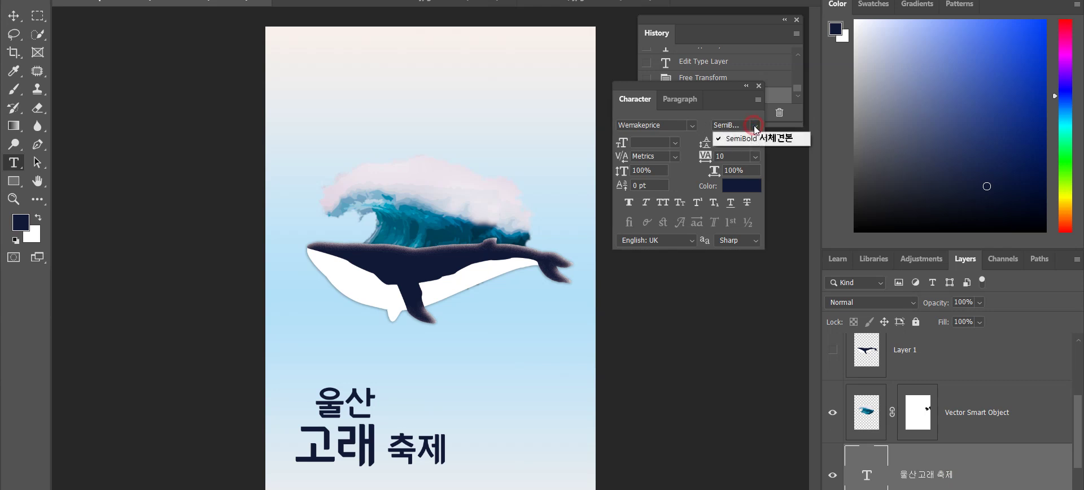
left_click(756, 126)
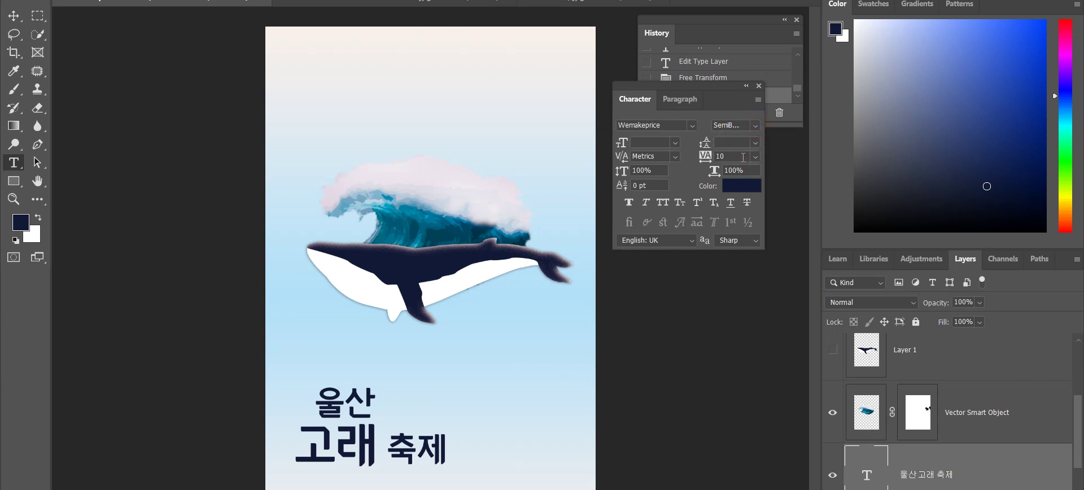
- Remove one leading space before "울산" and move the whole title slightly up and to the left
left_click(321, 407)
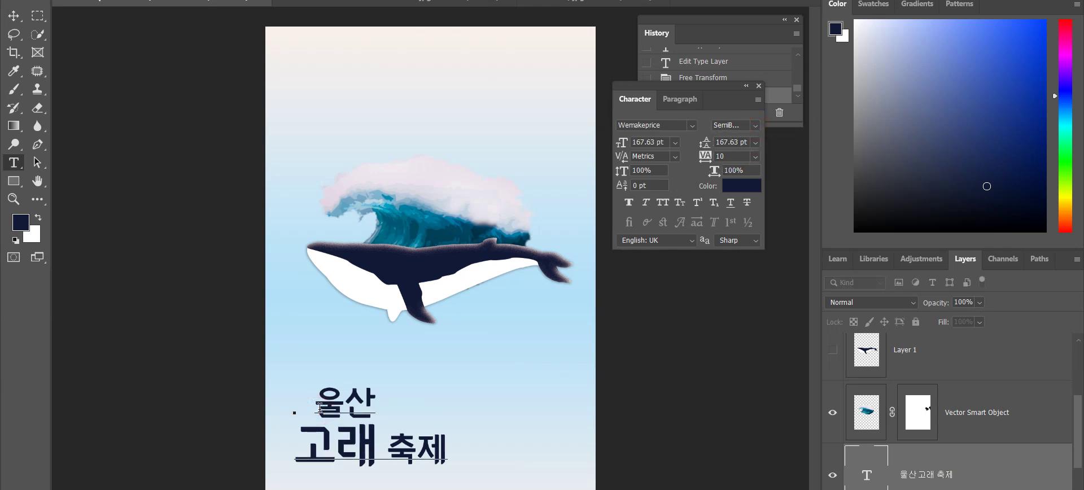
key("BackSpace")
key("ctrl+Return")
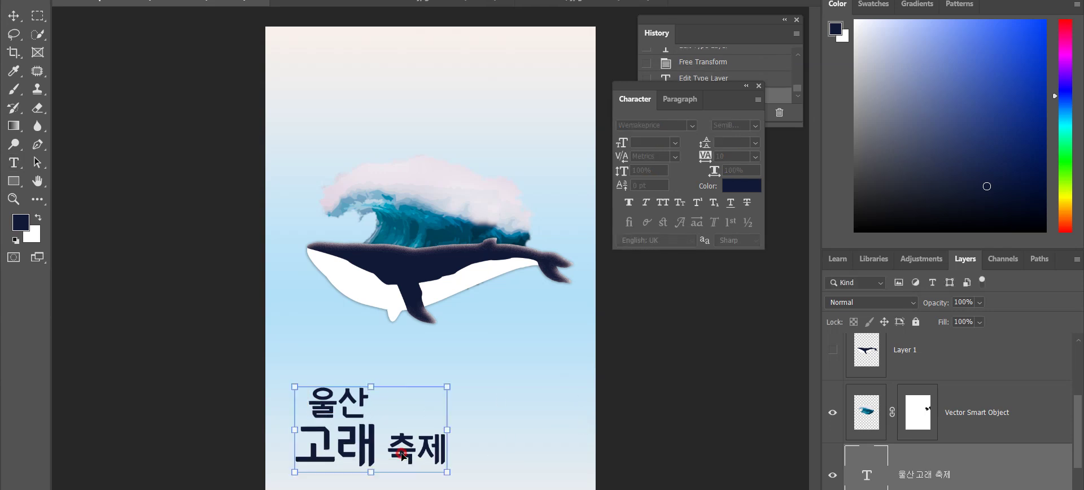
mouse_move(405, 461)
left_mouse_down()
mouse_move(434, 451)
mouse_move(395, 452)
left_mouse_up()
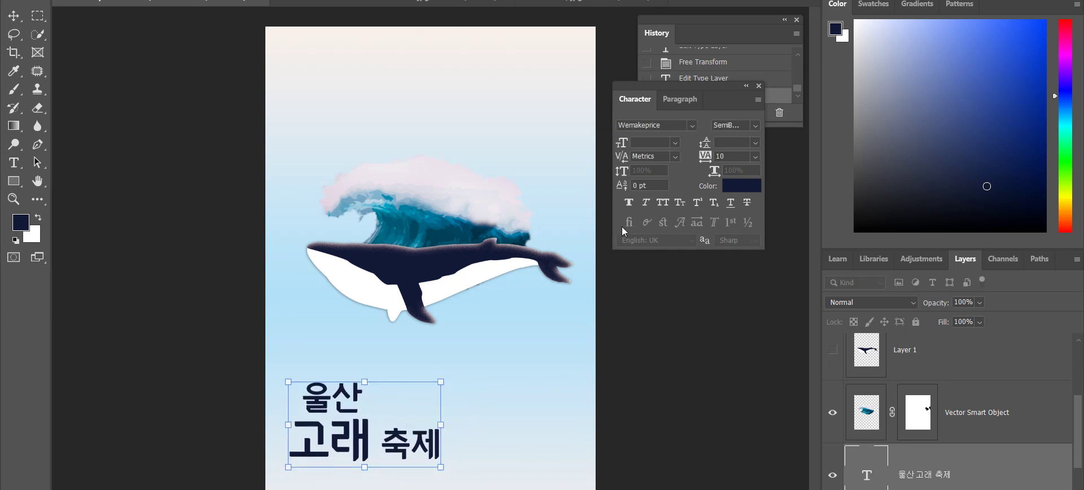
double_click(334, 442)
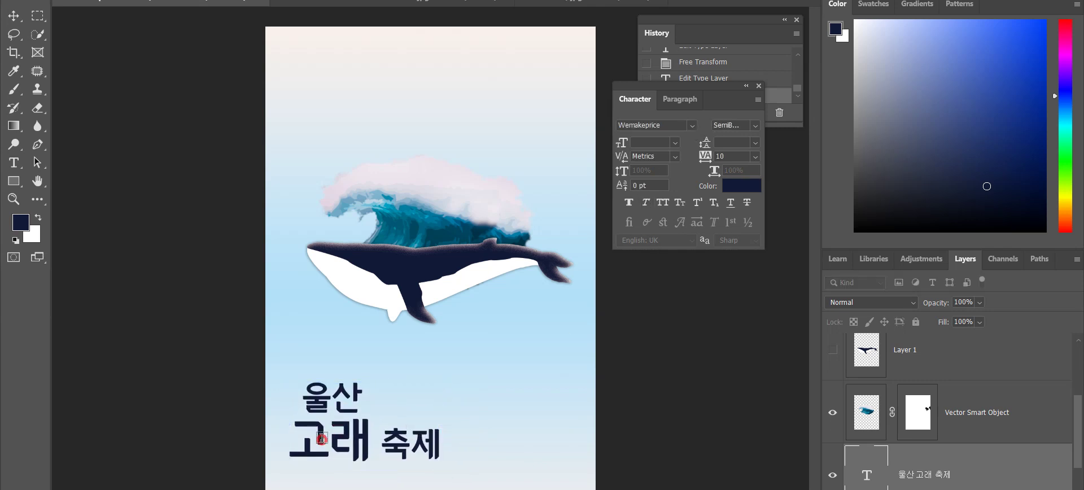
- Keep "고래 축제" unindented on the second line and indent "울산" with spaces until it sits above "축제"
left_click(304, 445)
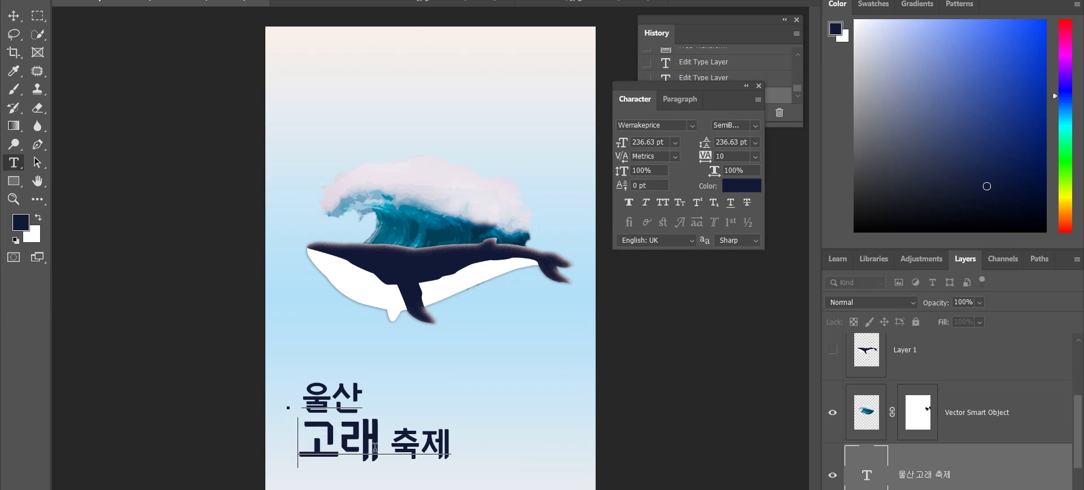
key("BackSpace")
key("BackSpace")
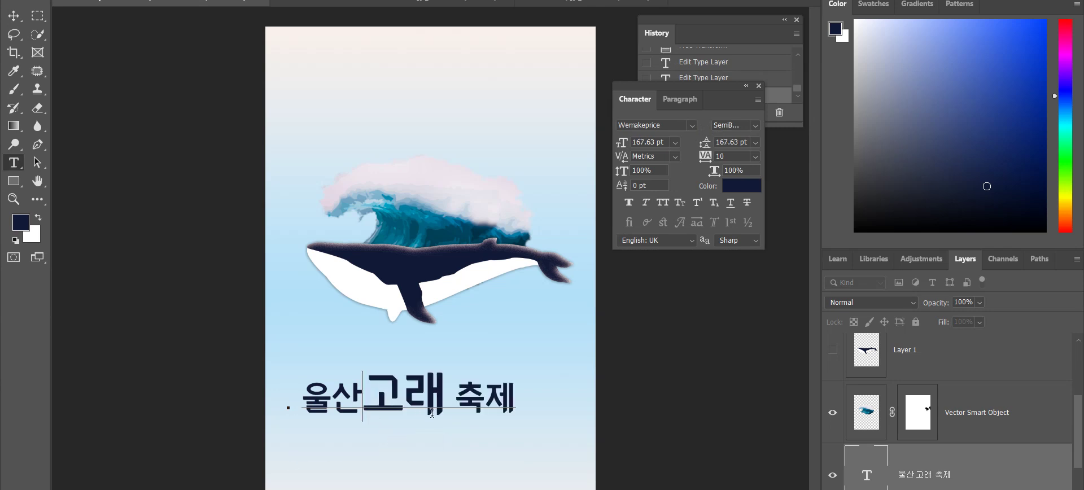
key("Return")
left_click(302, 398)
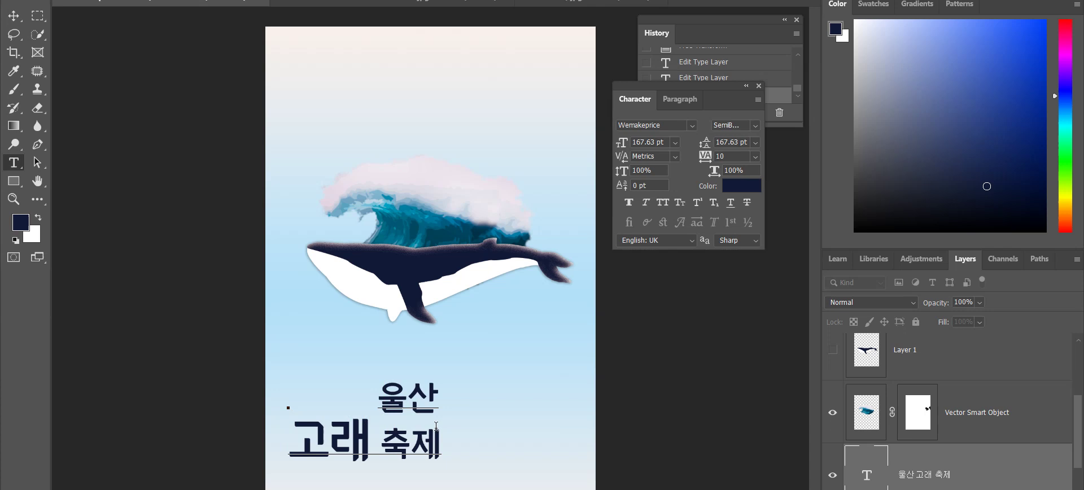
- Try font sizes of 300.63 pt, 400.63 pt and 200 pt for the word "고래"
double_click(362, 443)
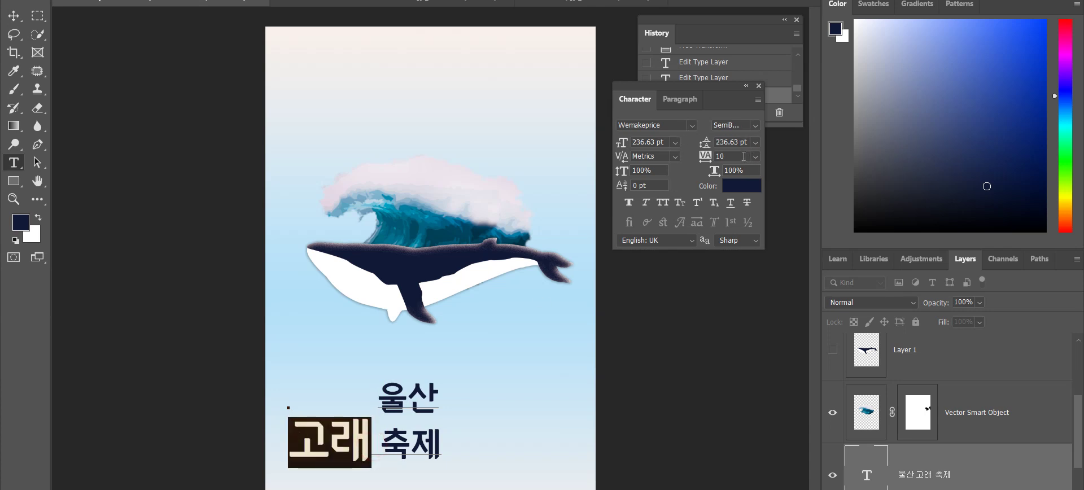
double_click(645, 143)
type("300")
key("Return")
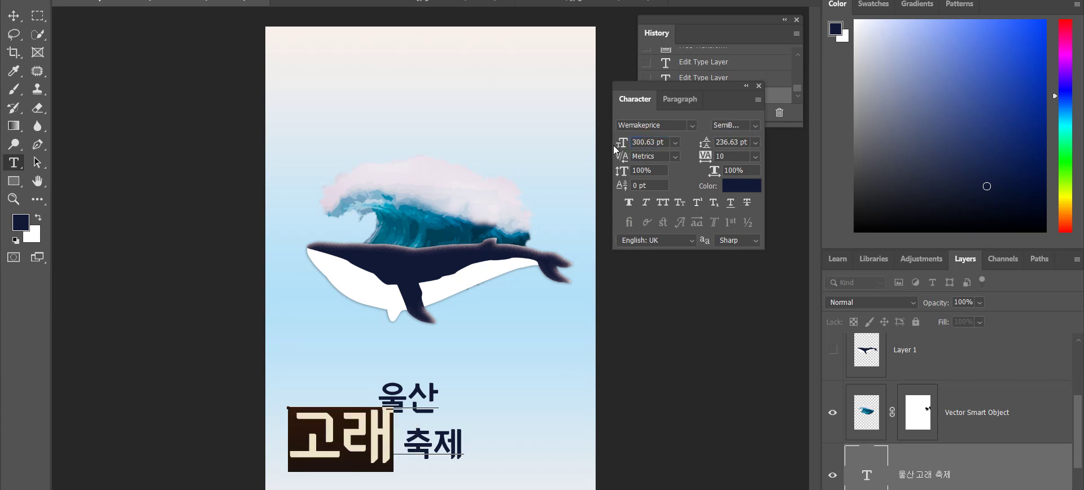
double_click(647, 143)
type("400")
key("Return")
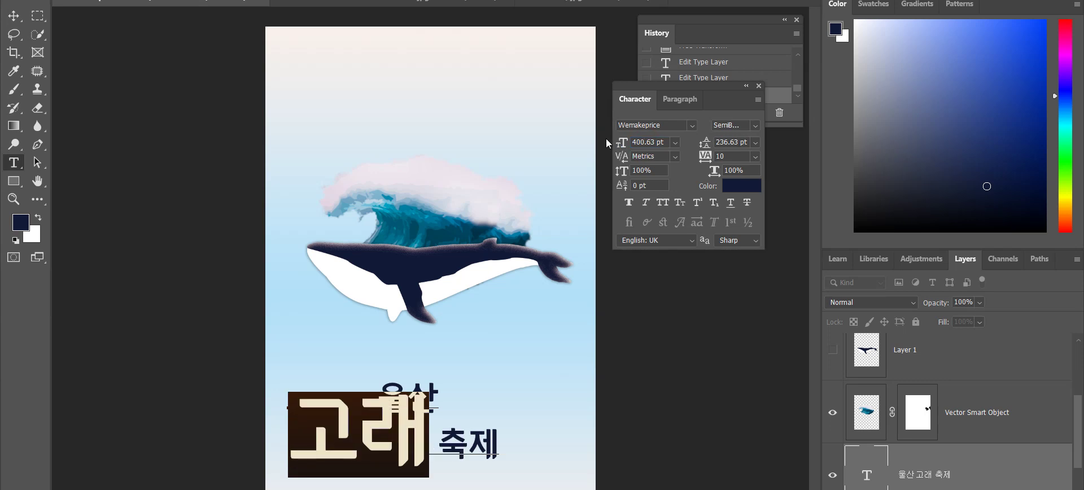
double_click(657, 141)
type("200")
key("Return")
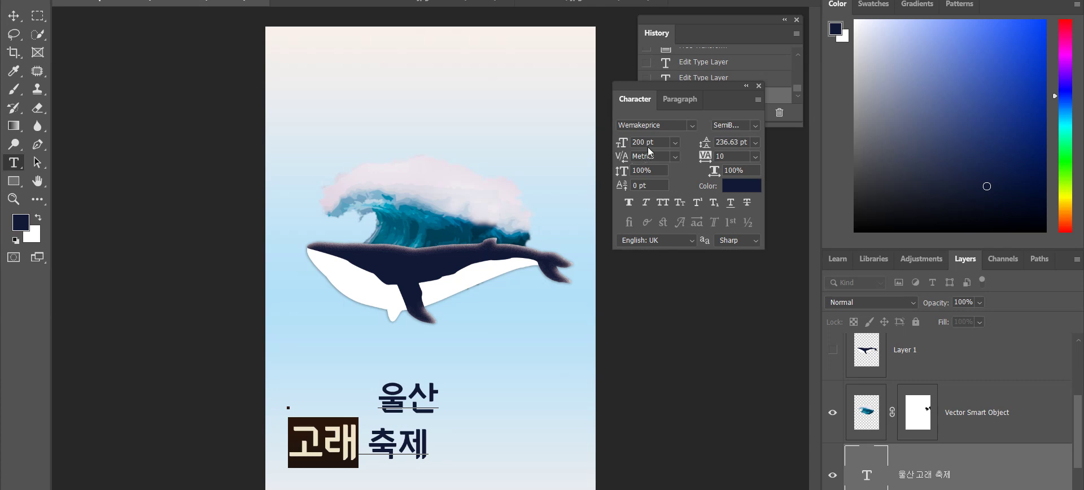
- Set the font size of "고래" to 300 pt and indent "울산" further so it lines up above "축제"
type("300")
key("Return")
left_click(392, 398)
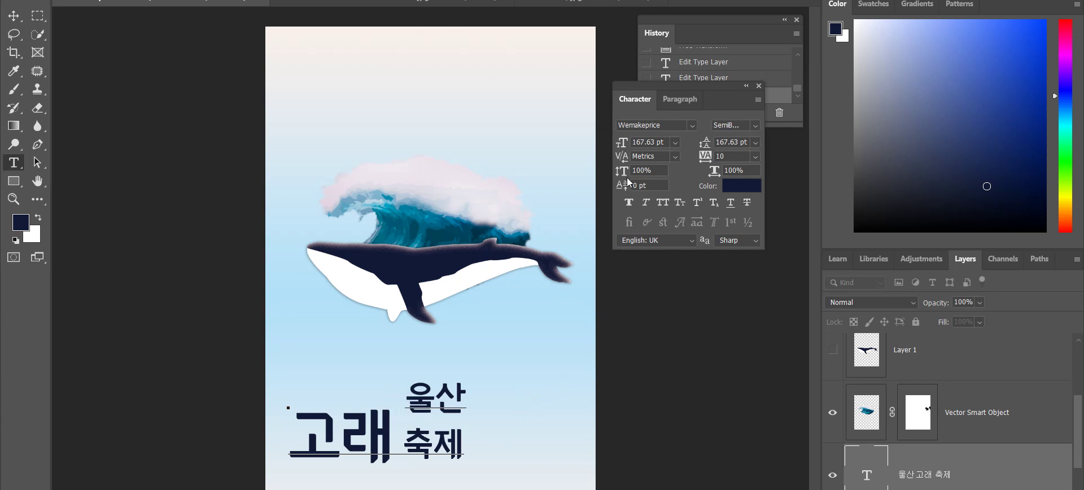
- Try a vertical scale of 120% on the word "고래" and undo it
key("shift+Left")
key("shift+Left")
key("shift+Left")
key("shift+Left")
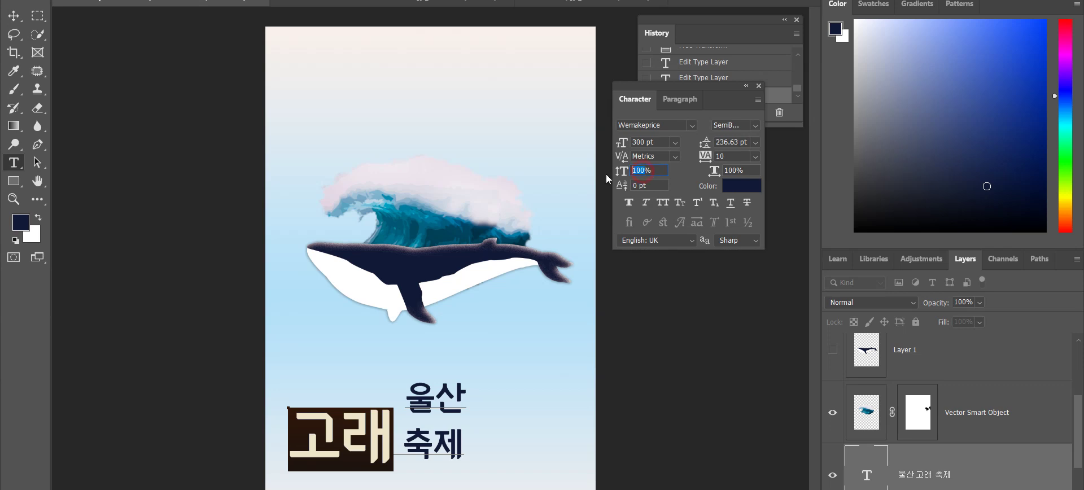
type("120")
key("Return")
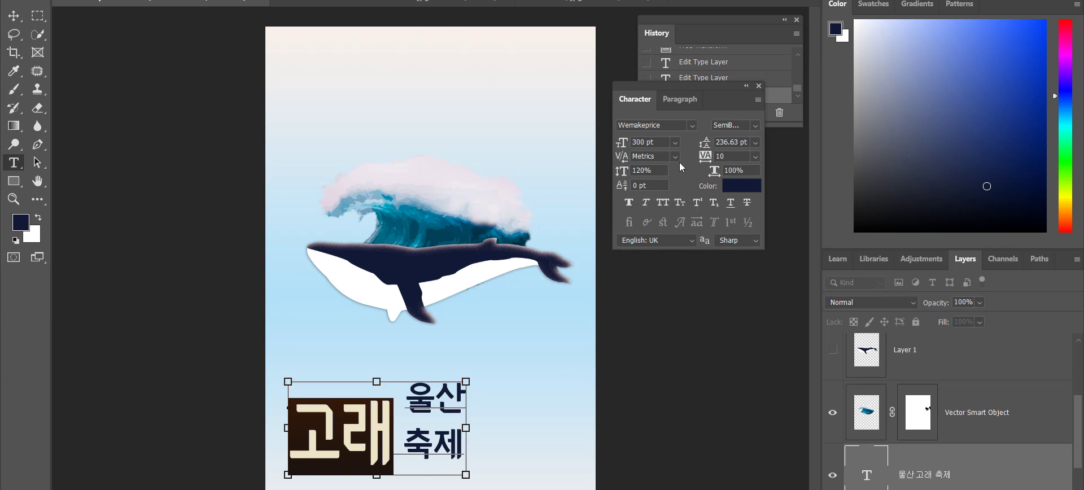
key("ctrl+z")
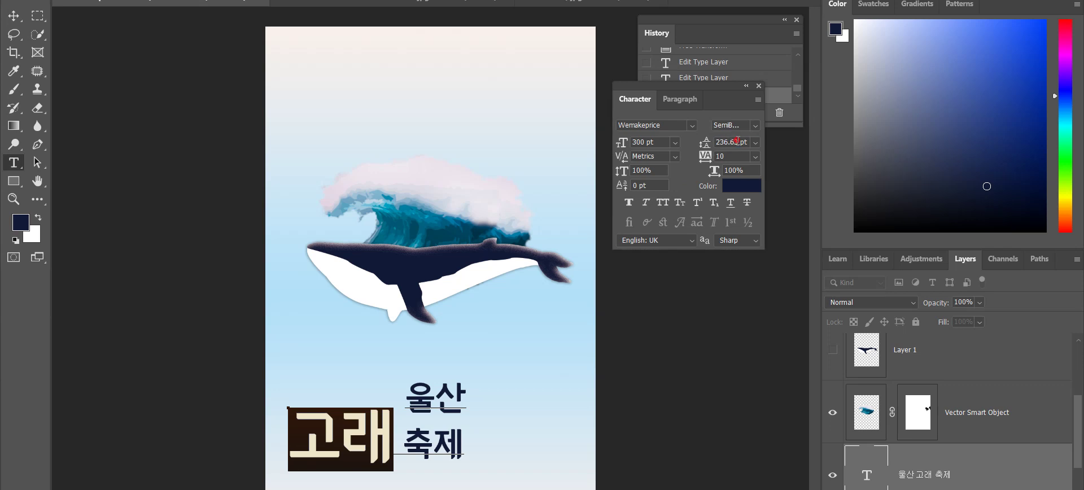
- Try baseline shifts of 150 pt, 120 pt and 110 pt for the word "고래"
left_click(705, 144)
left_click(677, 180)
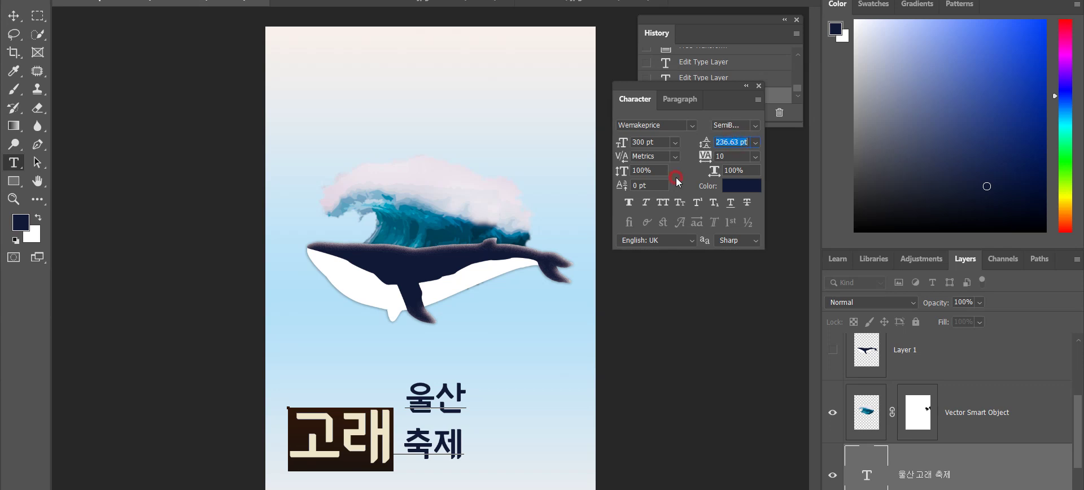
left_click(645, 189)
type("150")
key("Return")
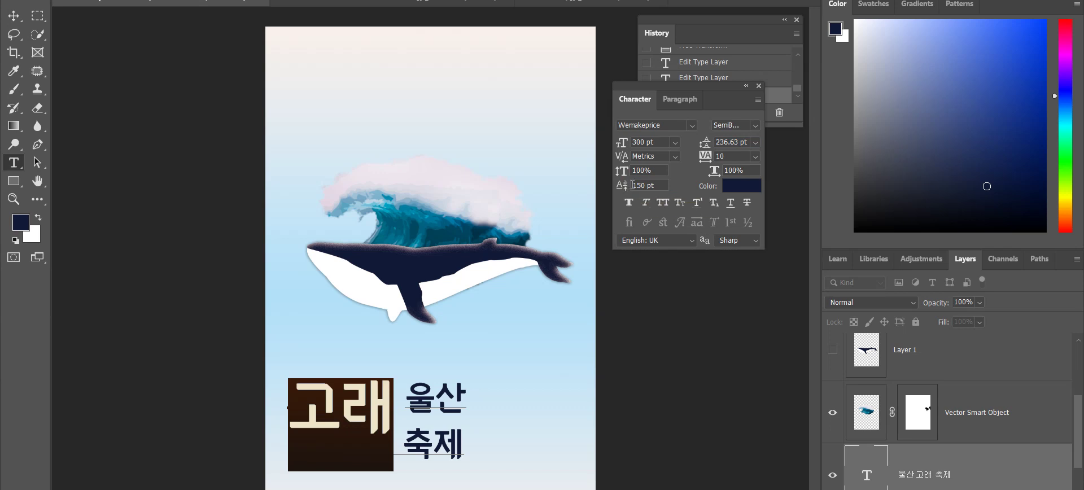
key("BackSpace")
key("BackSpace")
type("20")
key("Return")
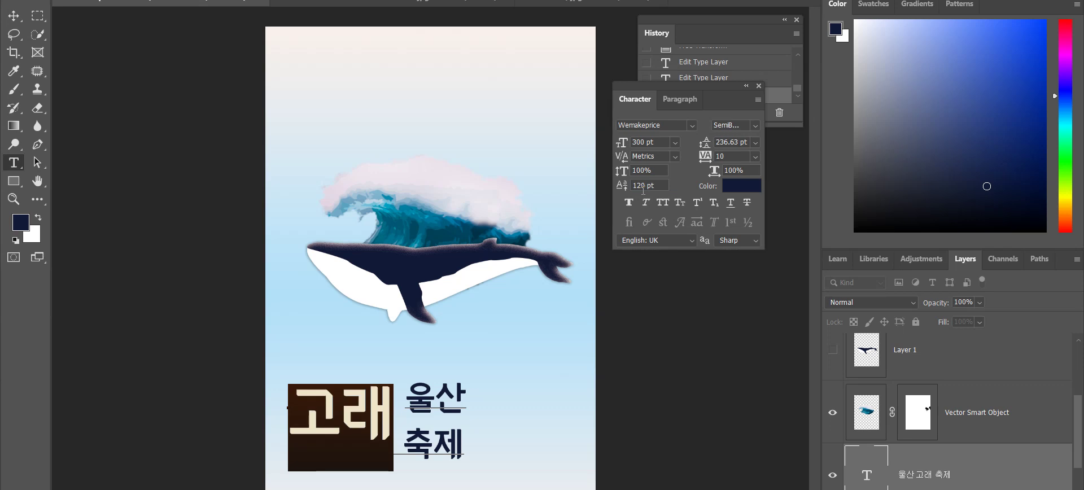
key("BackSpace")
type("1")
key("Return")
- Set the baseline shift of "고래" to 102 pt and commit the text edit
left_click_drag(642, 182, 639, 186)
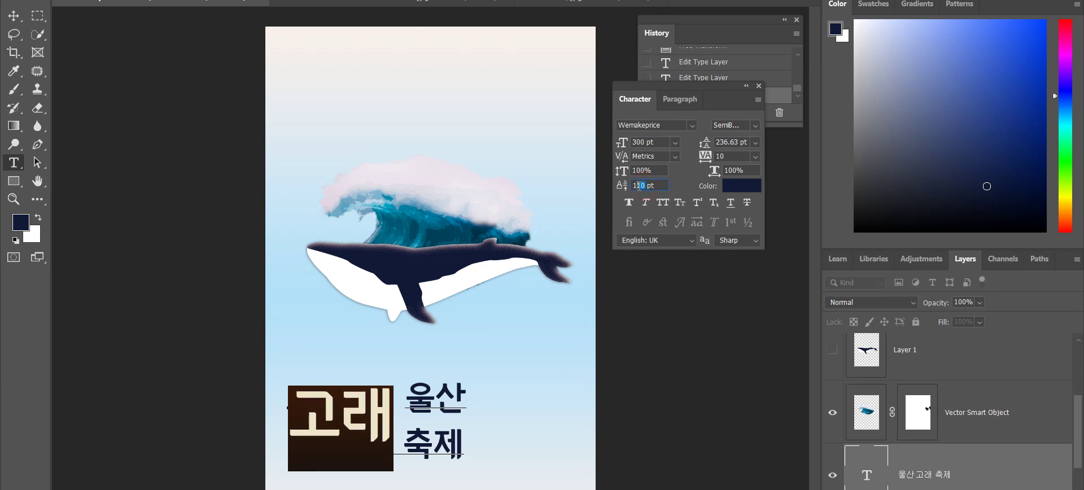
key("BackSpace")
key("Return")
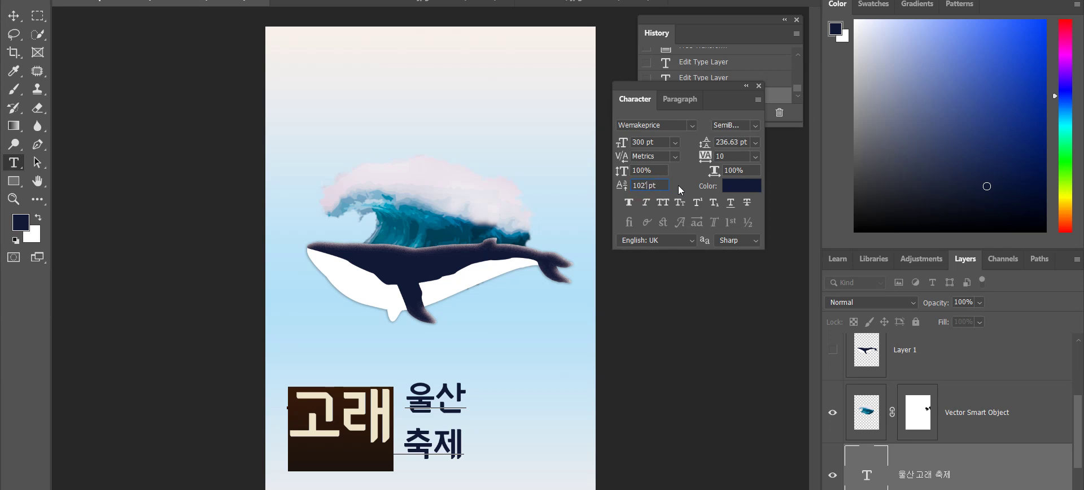
key("Return")
key("Return")
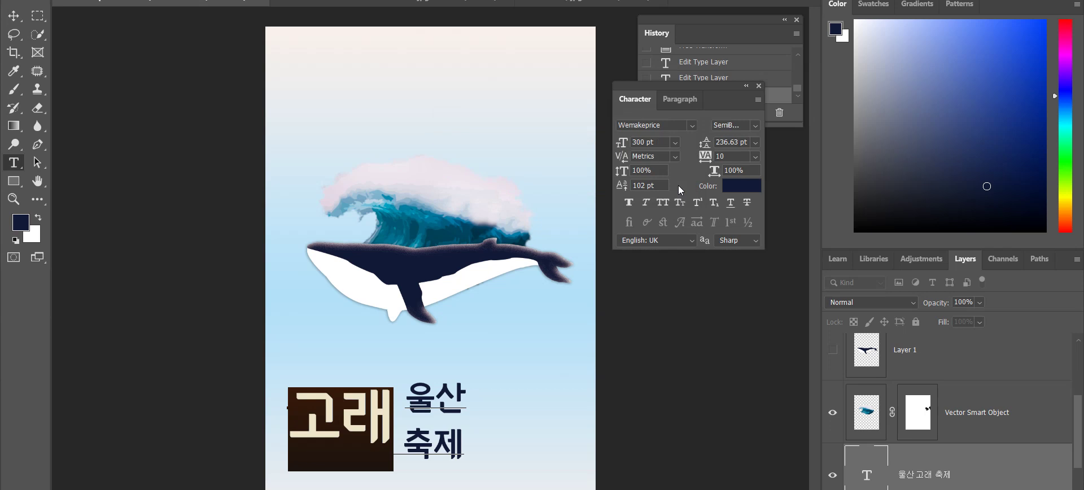
left_click(613, 349)
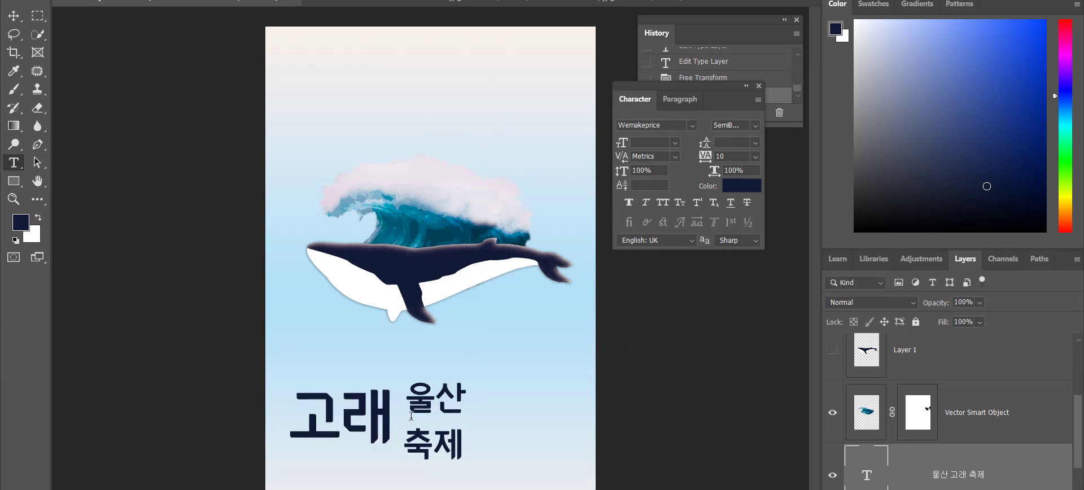
double_click(396, 424)
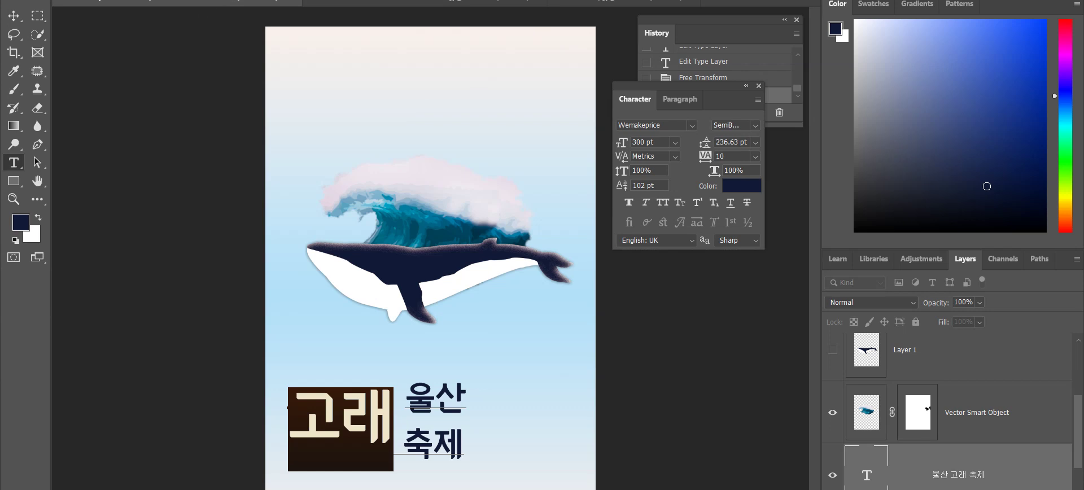
left_click(446, 2)
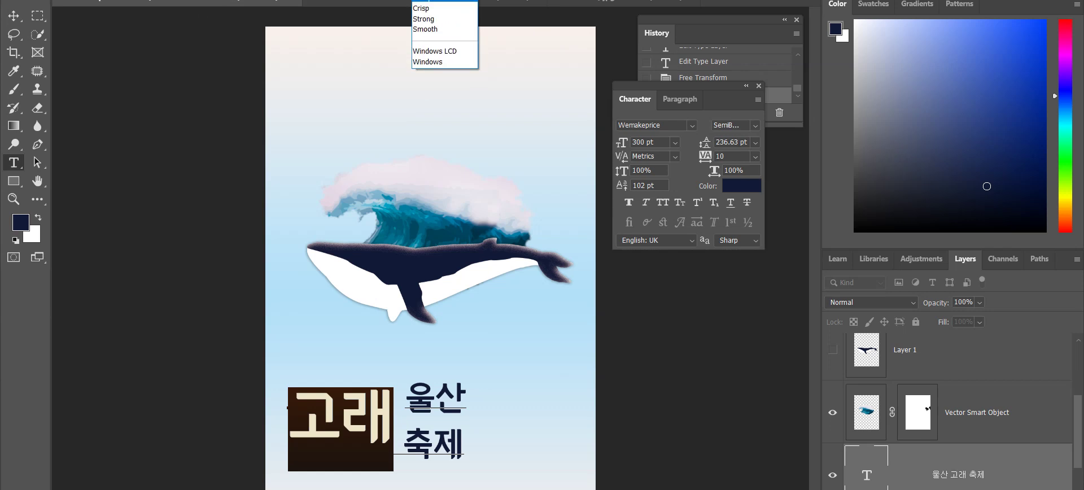
key("Escape")
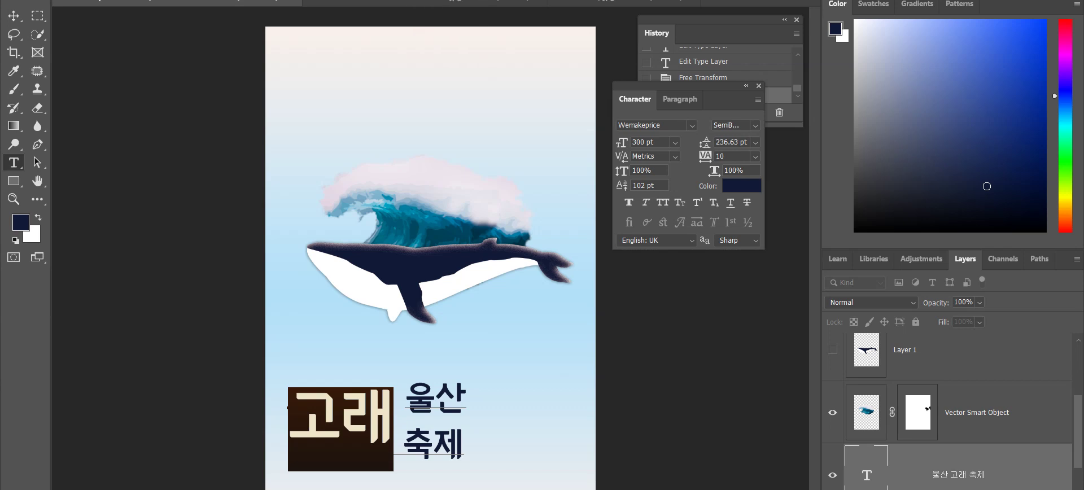
left_click(980, 473)
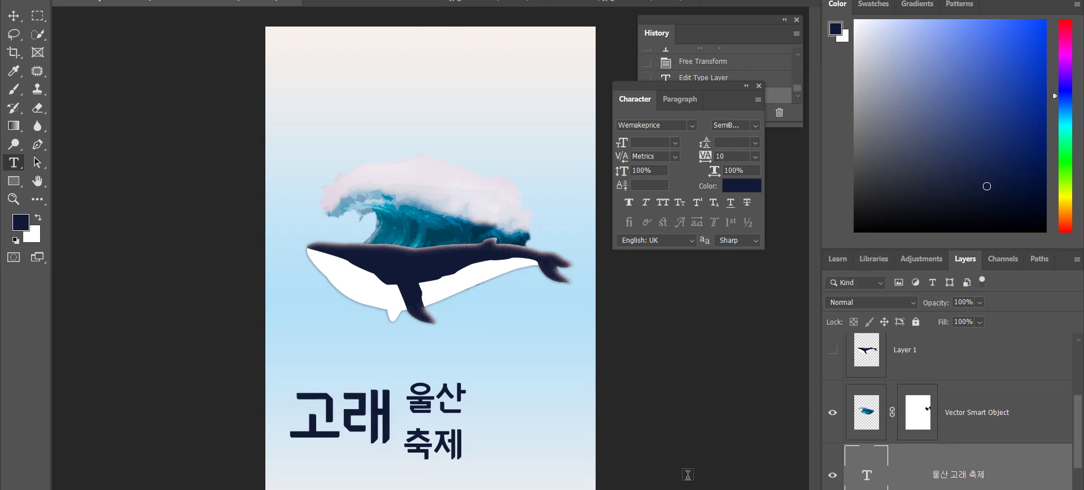
left_click_drag(388, 423, 289, 419)
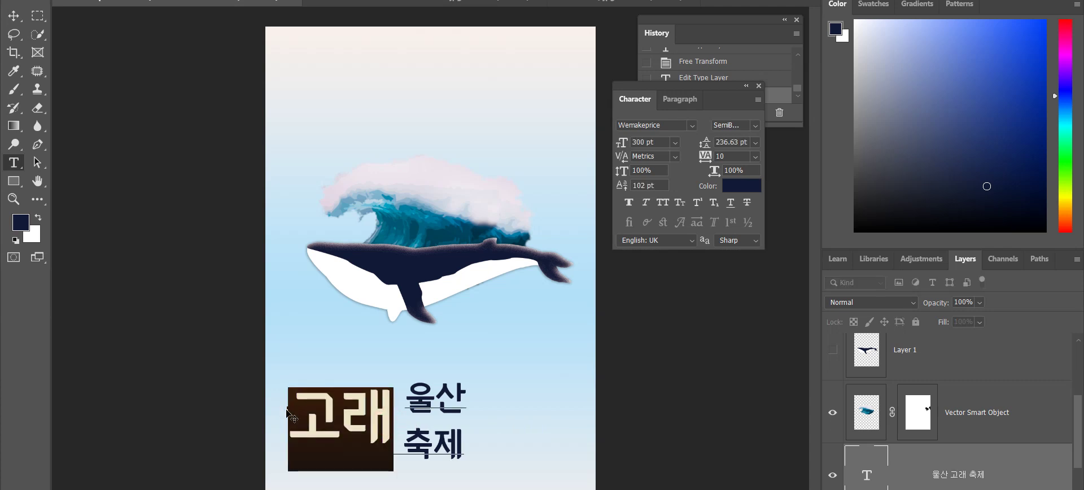
key("alt+s")
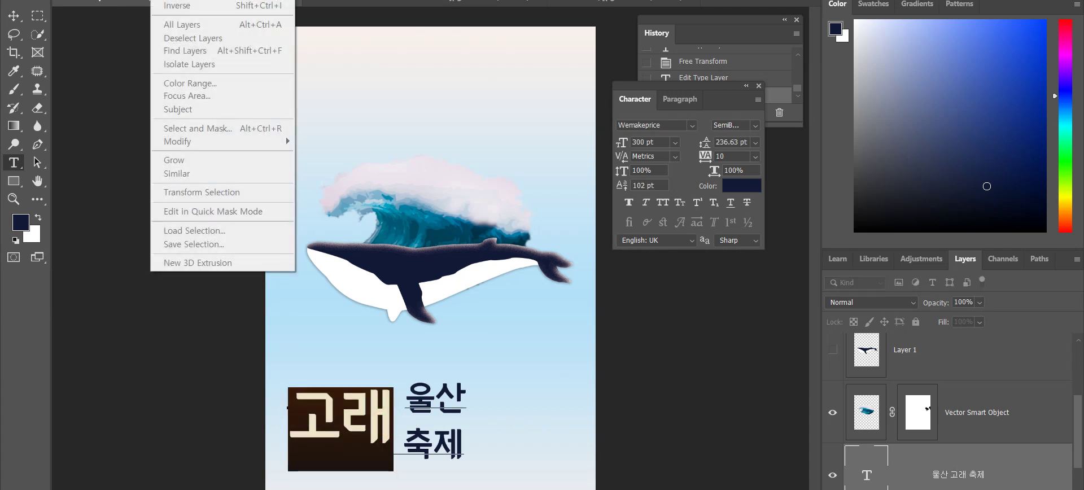
key("Left")
key("Left")
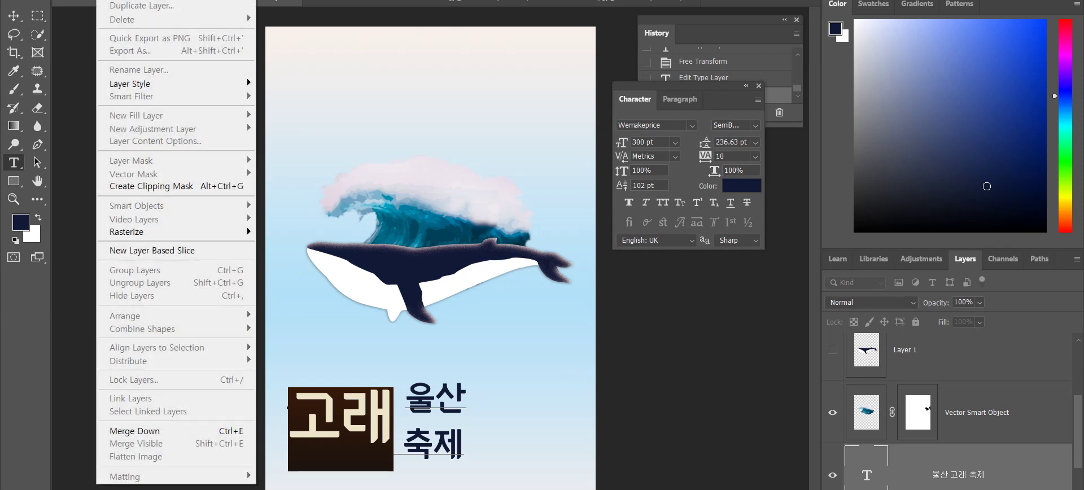
key("Left")
key("Left")
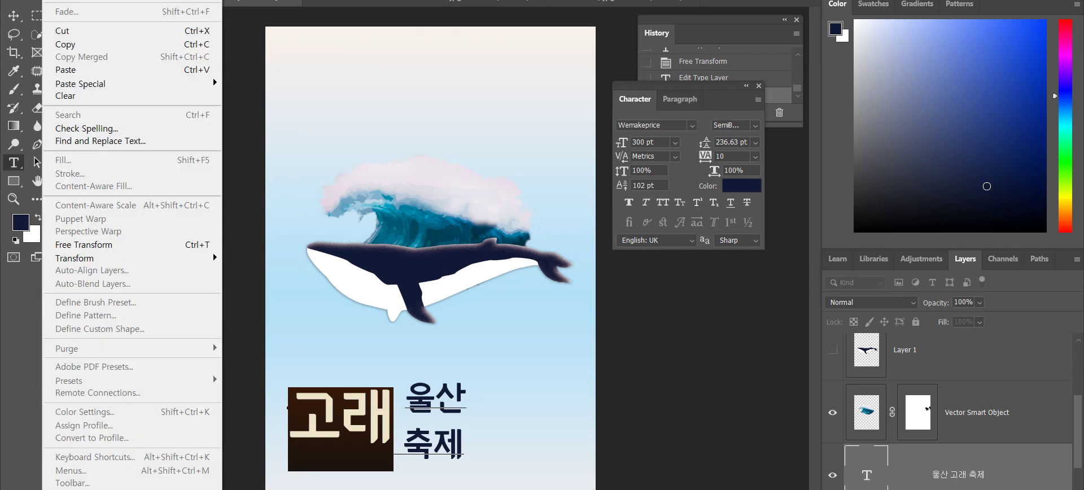
key("Right")
key("Right")
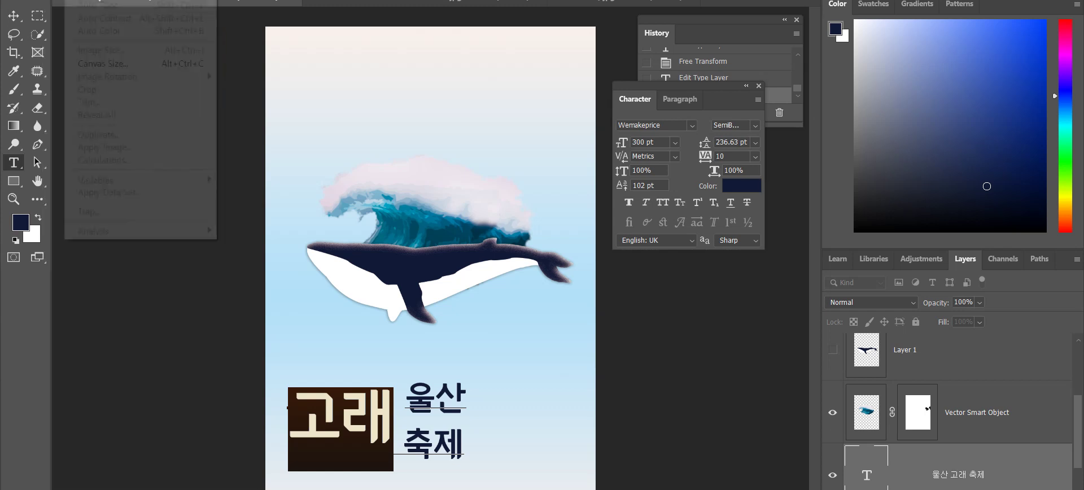
left_click(975, 462)
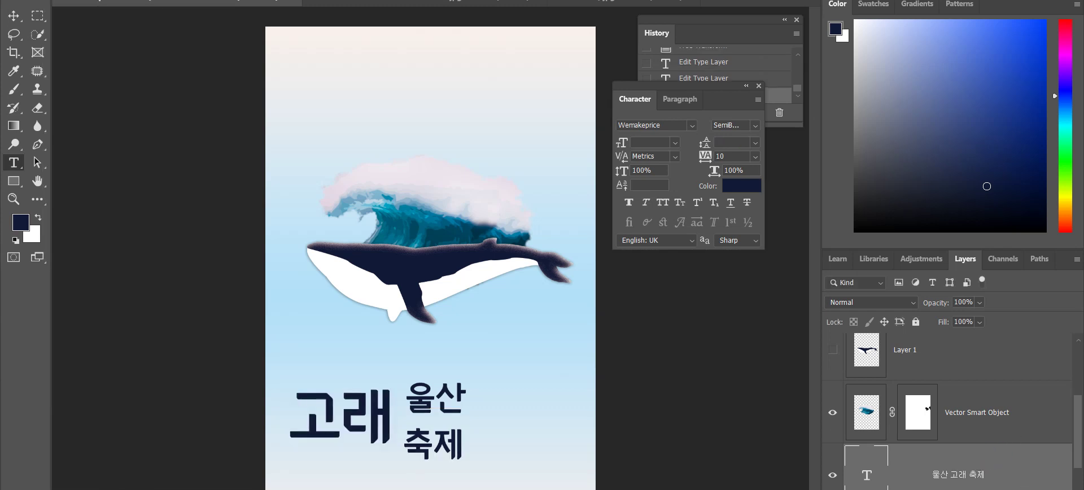
left_click_drag(389, 412, 243, 407)
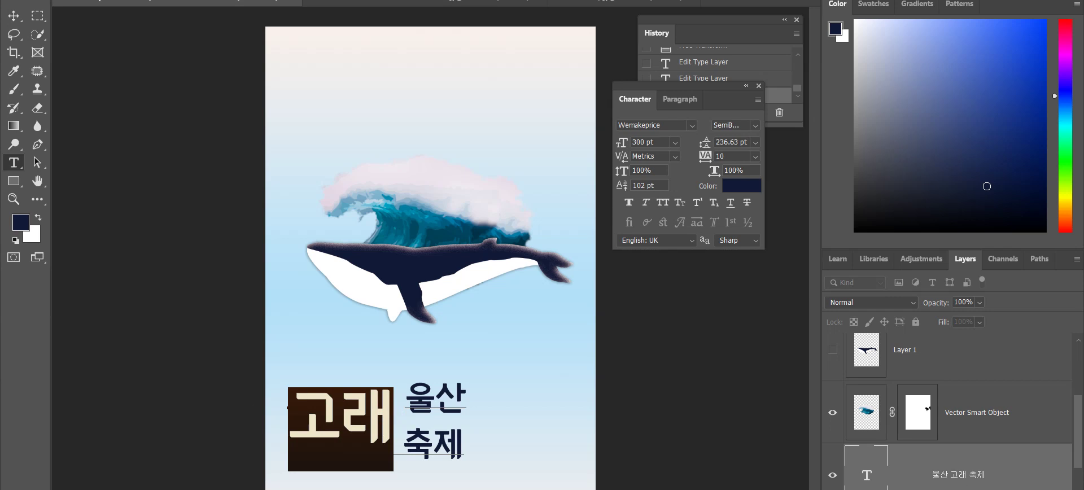
left_click(987, 455)
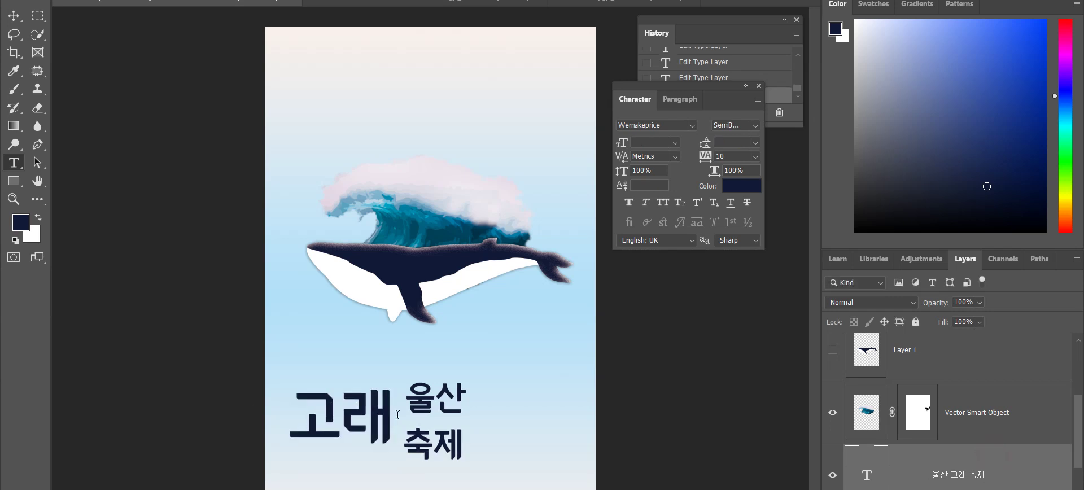
- Replace a freehand lasso around "고래" with a selection loaded from the lettering of the title text layer
left_click(13, 34)
mouse_move(295, 363)
left_mouse_down()
mouse_move(370, 479)
mouse_move(402, 434)
mouse_move(392, 382)
mouse_move(329, 354)
mouse_move(294, 357)
left_mouse_up()
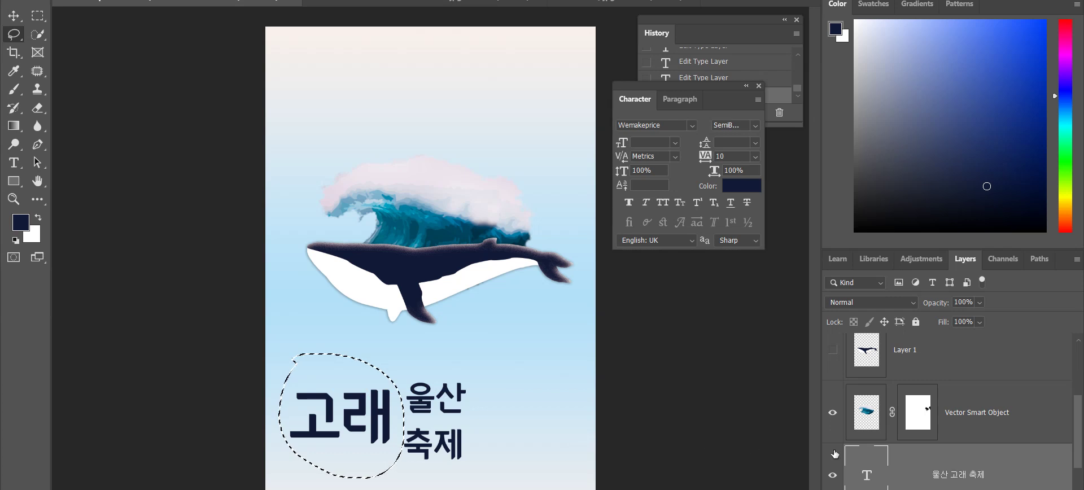
key("ctrl+d")
left_click(868, 473, "ctrl")
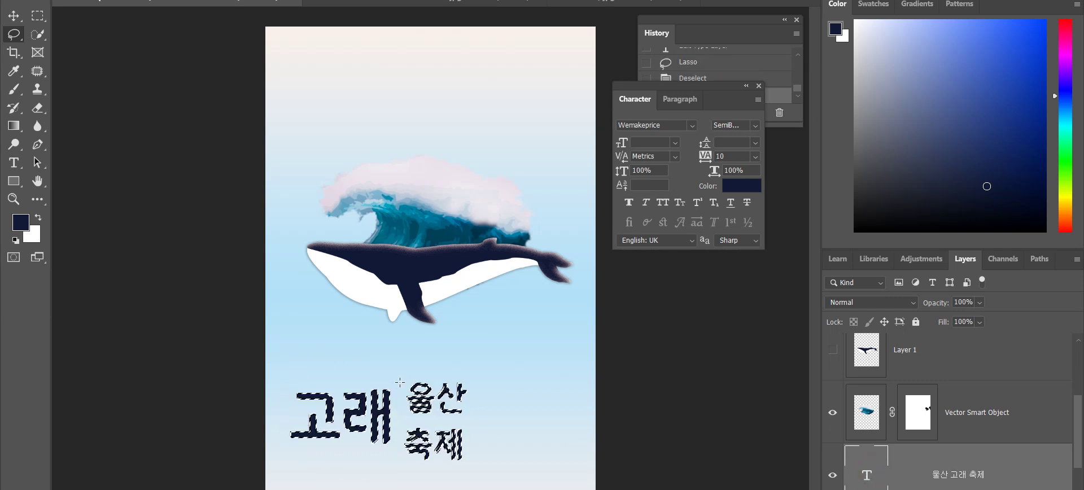
- Try to subtract "울산" from the loaded lettering selection with the Quick Selection tool and undo it
key("w")
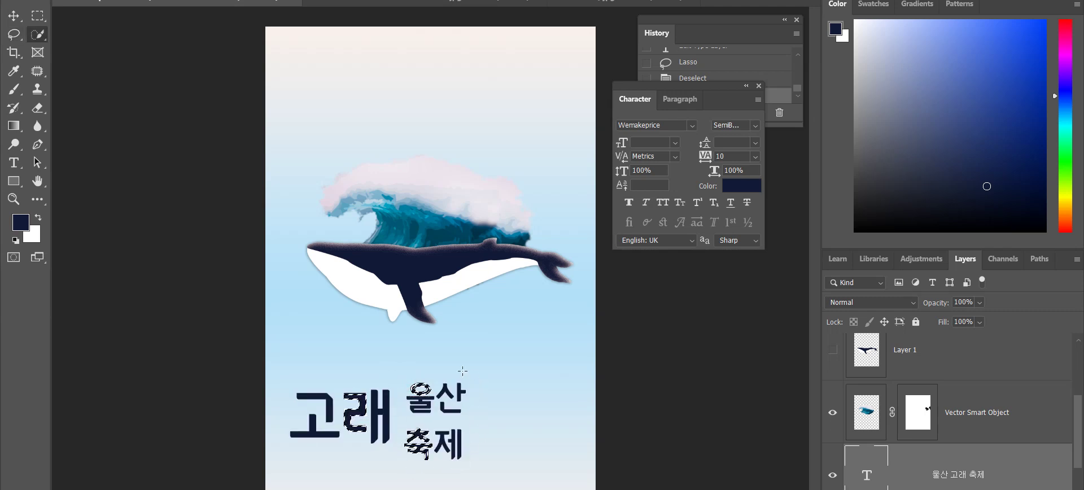
left_click_drag(407, 386, 470, 403)
key("ctrl+z")
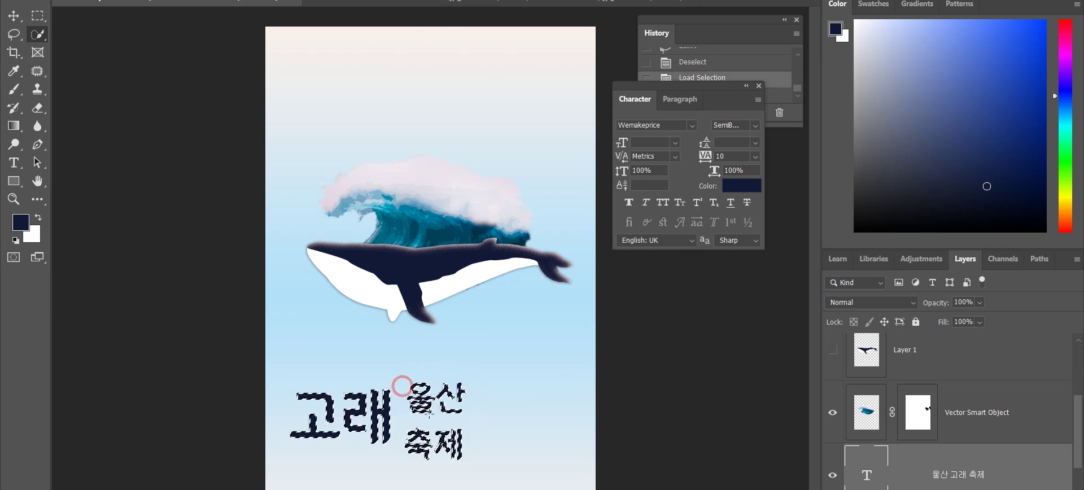
key("ctrl+shift+z")
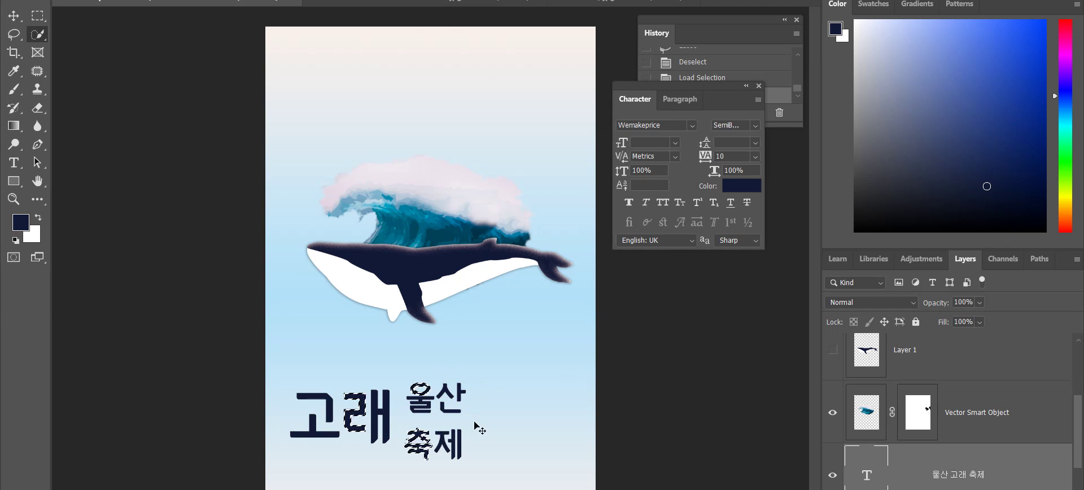
key("ctrl+z")
- Subtract "울산" and "축제" from the lettering selection with the Lasso tool so only "고래" stays selected
left_click(13, 34)
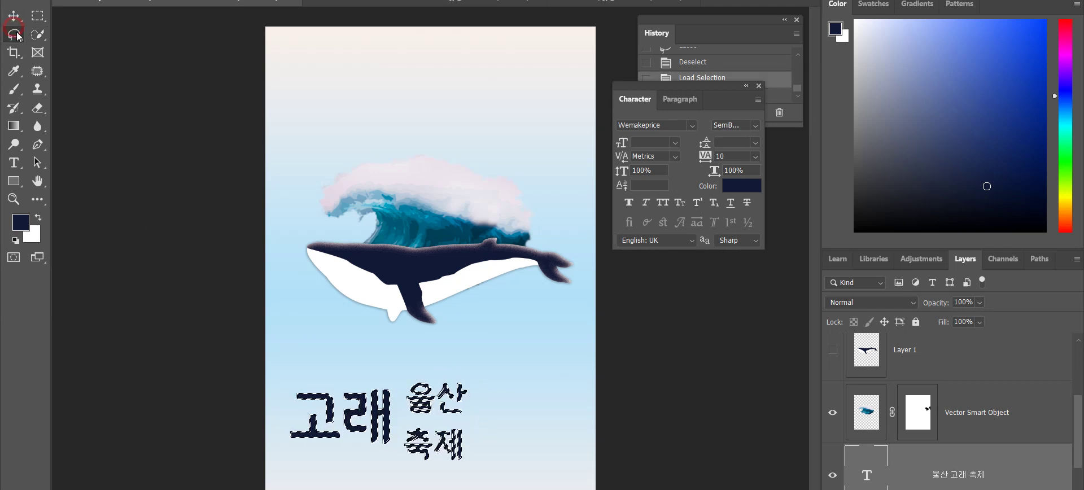
mouse_move(449, 424)
left_mouse_down()
mouse_move(476, 405)
mouse_move(442, 361)
left_mouse_up()
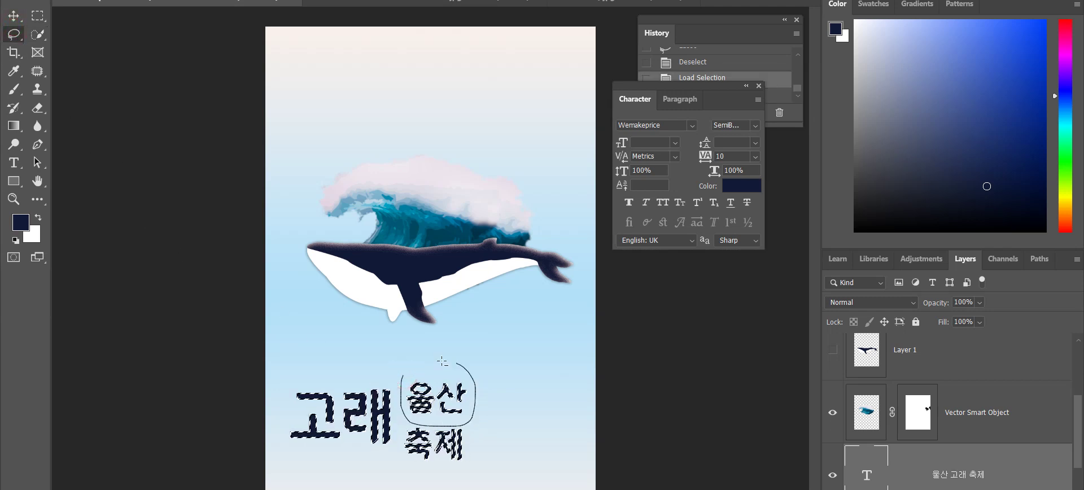
left_click_drag(403, 387, 402, 387)
left_click(410, 420)
left_click_drag(456, 483, 494, 464)
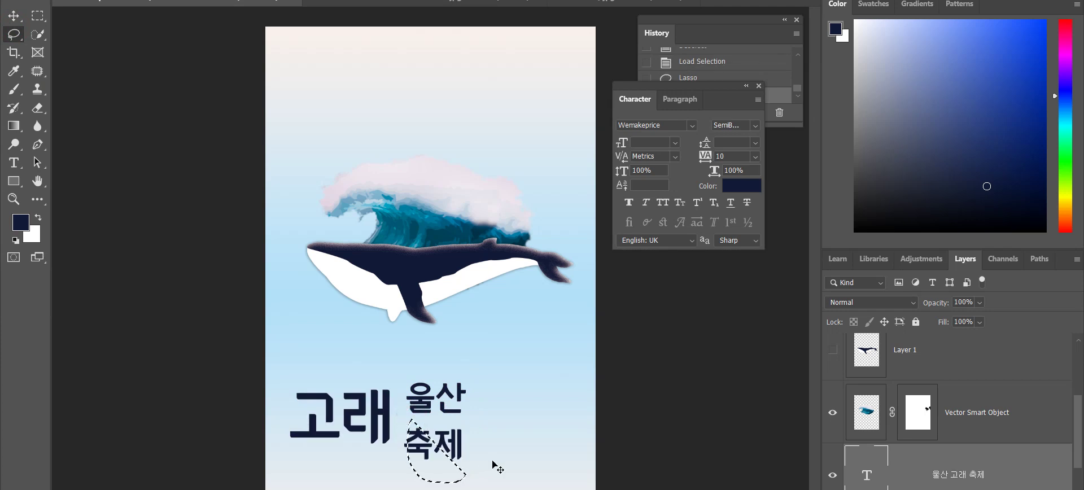
mouse_move(404, 421)
left_mouse_down()
mouse_move(469, 471)
mouse_move(464, 416)
mouse_move(404, 421)
left_mouse_up()
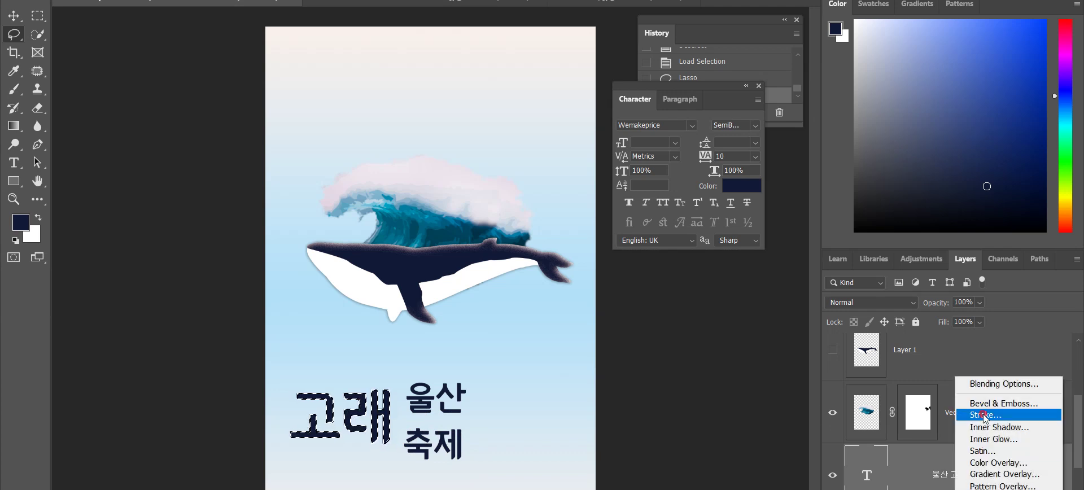
- Try a Stroke layer style on the title text layer and cancel it
left_click(971, 417)
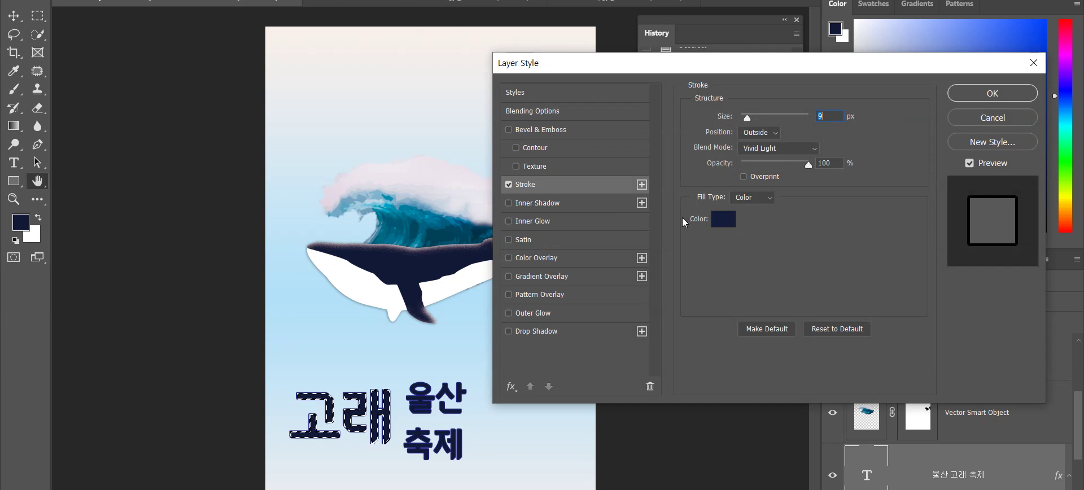
left_click(993, 119)
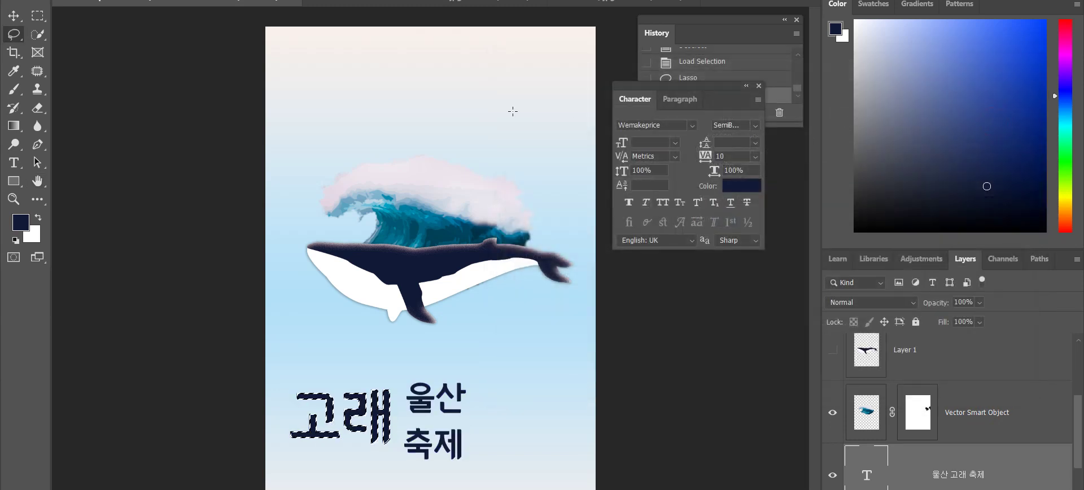
left_click(161, 0)
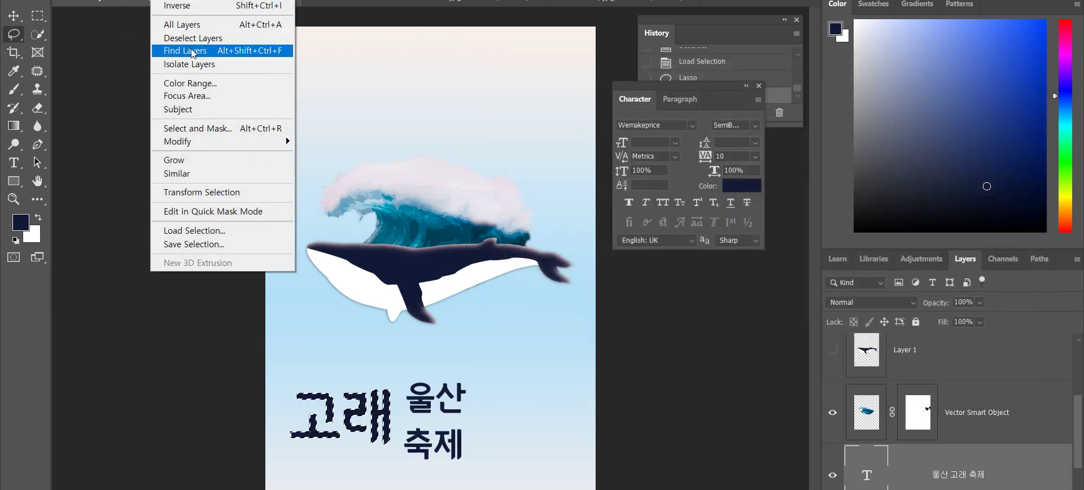
mouse_move(205, 145)
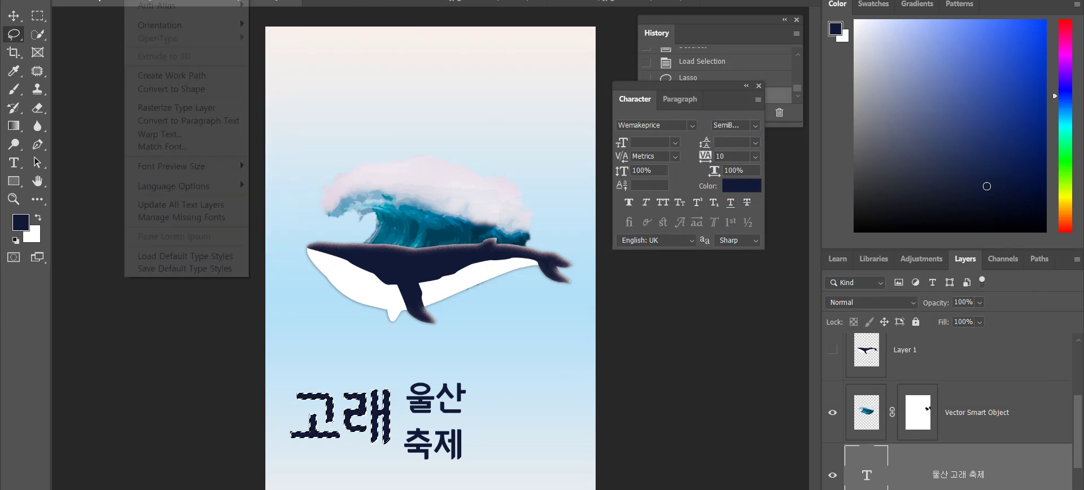
- Close the Character panel
mouse_move(107, 0)
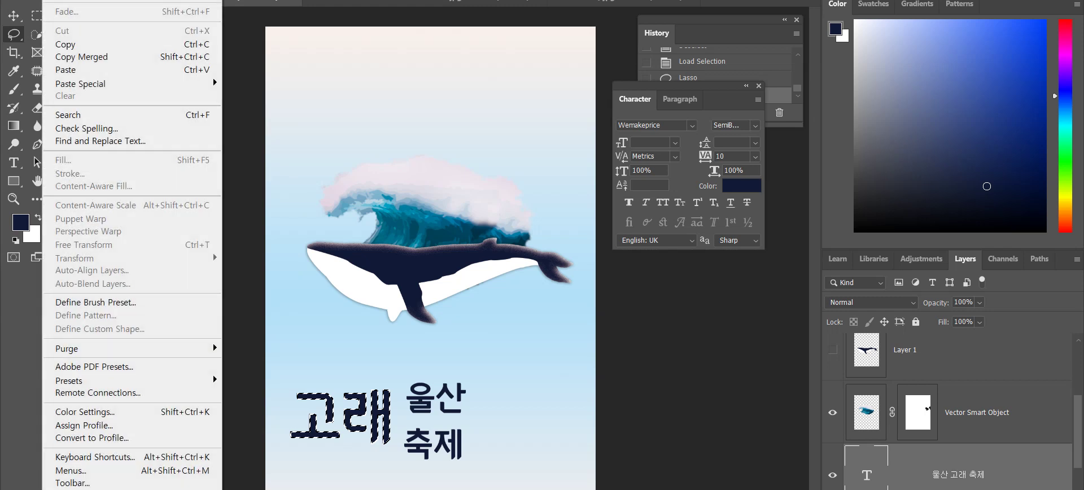
left_click(214, 38)
left_click(31, 235)
left_click(677, 85)
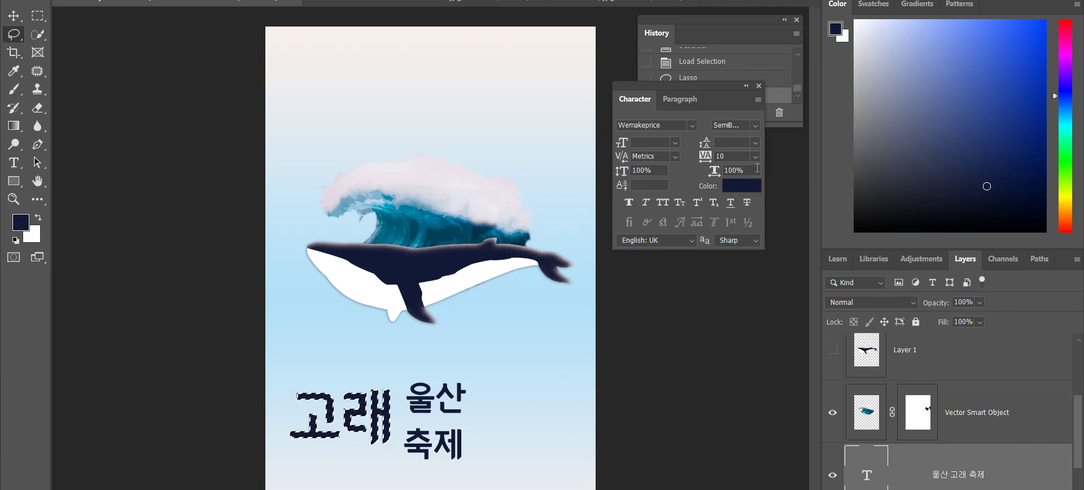
left_click(759, 87)
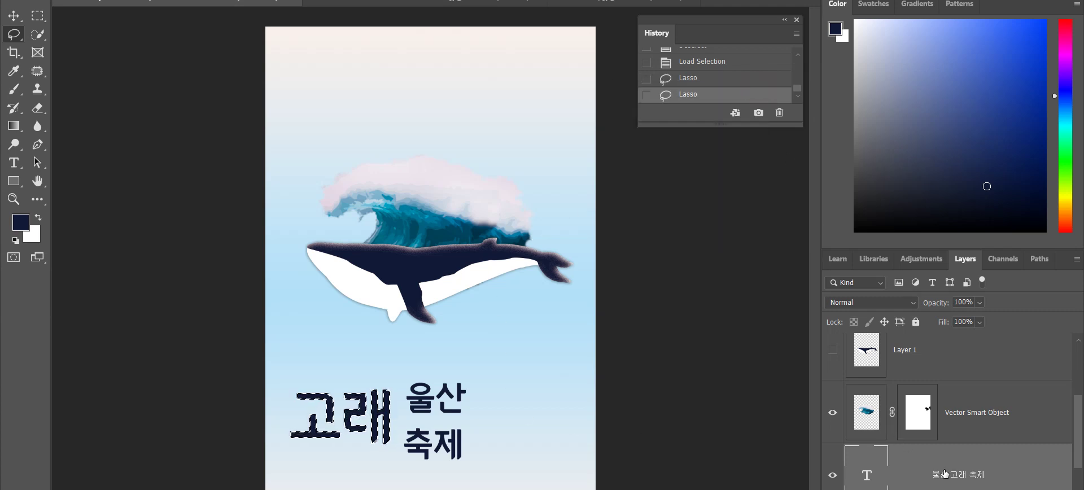
double_click(967, 483)
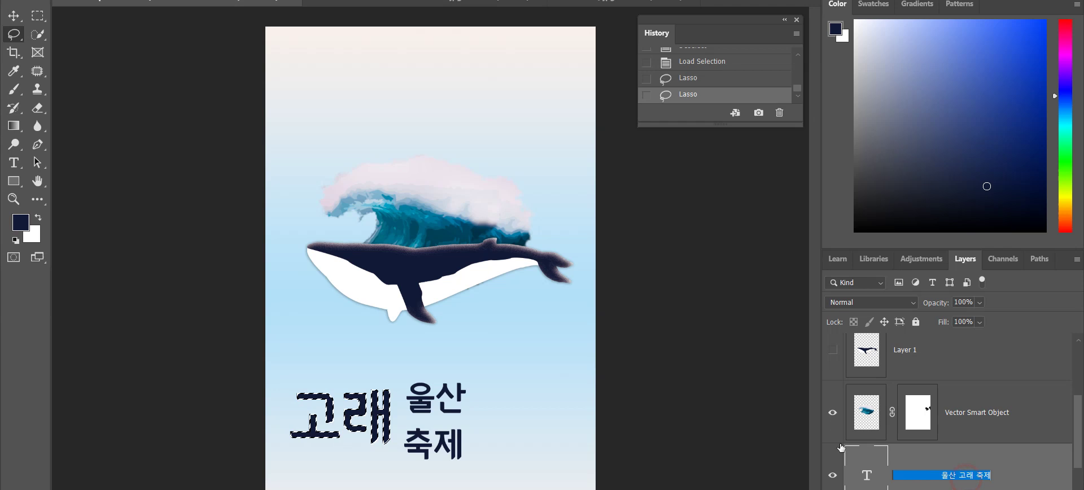
double_click(966, 476)
left_click(1002, 472)
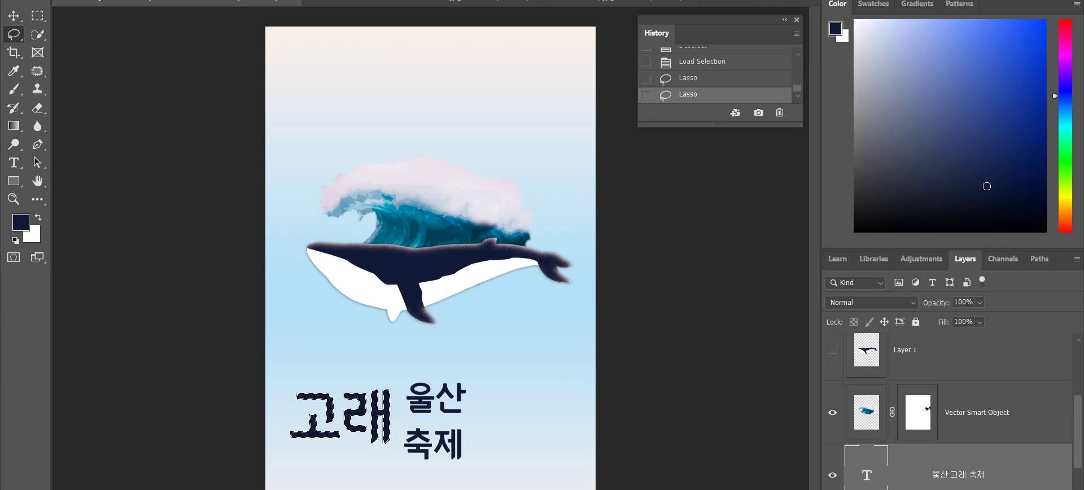
right_click(955, 486)
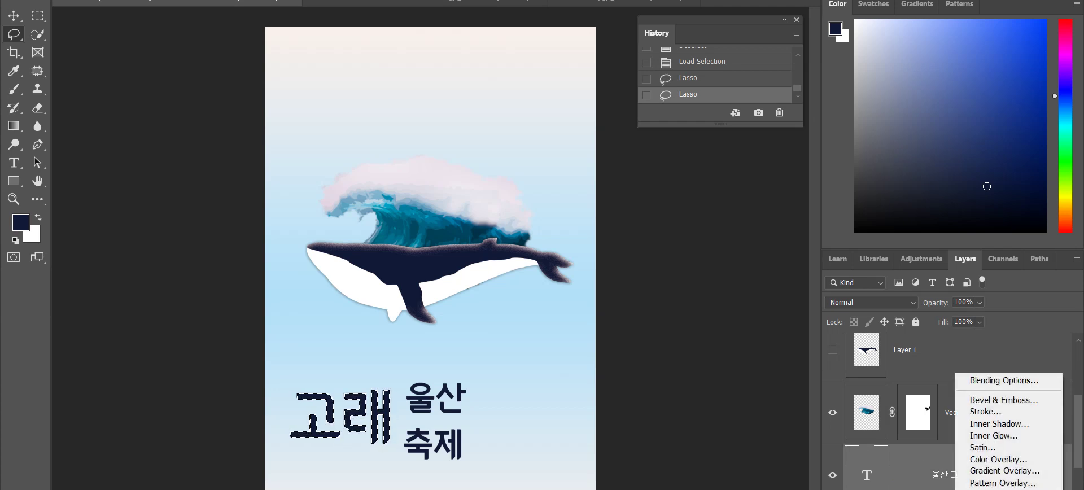
key("Escape")
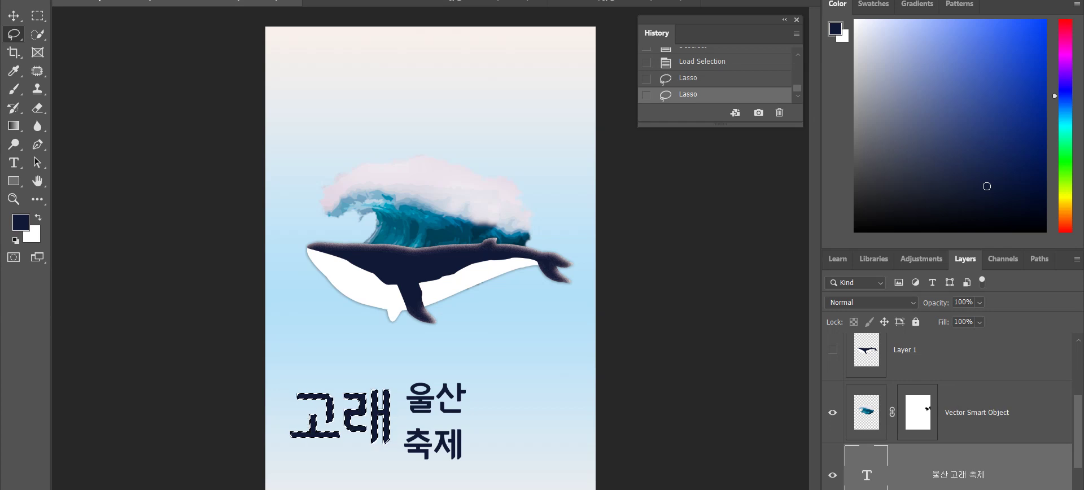
- Add a Solid Color fill layer to the selected "고래" lettering, trying several hues and choosing white (ffffff)
left_click(966, 489)
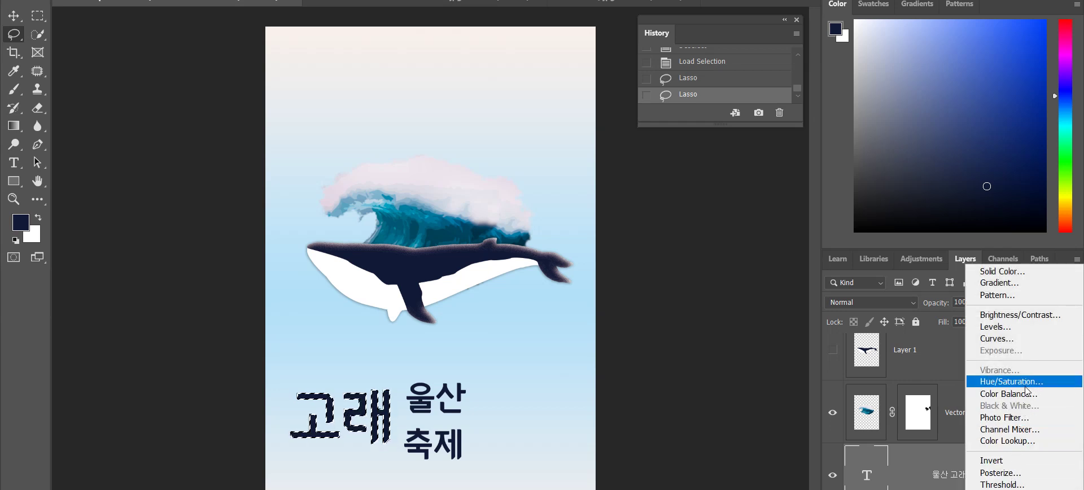
left_click(999, 273)
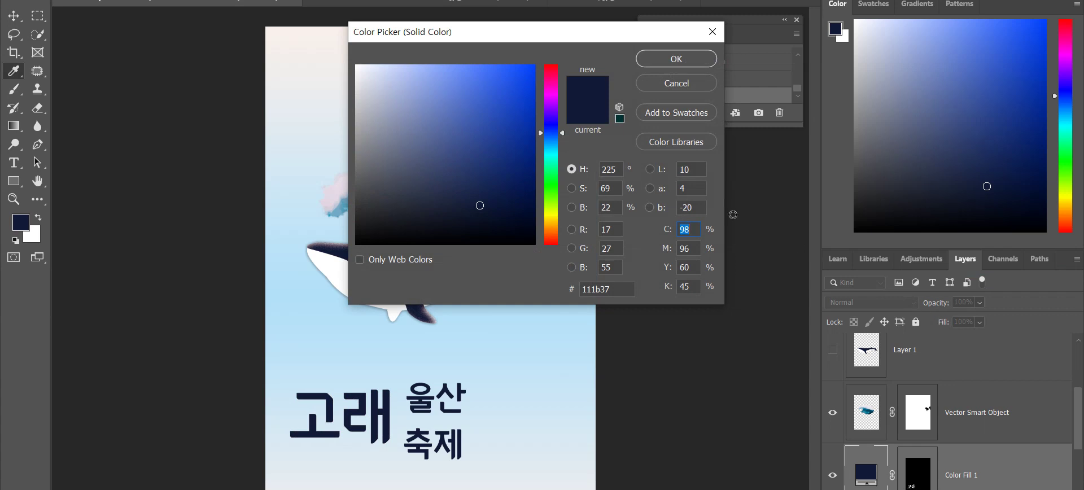
mouse_move(483, 148)
left_mouse_down()
mouse_move(364, 81)
mouse_move(497, 128)
mouse_move(451, 145)
mouse_move(456, 186)
mouse_move(417, 185)
mouse_move(395, 165)
mouse_move(400, 147)
mouse_move(471, 135)
left_mouse_up()
left_click_drag(551, 158, 552, 90)
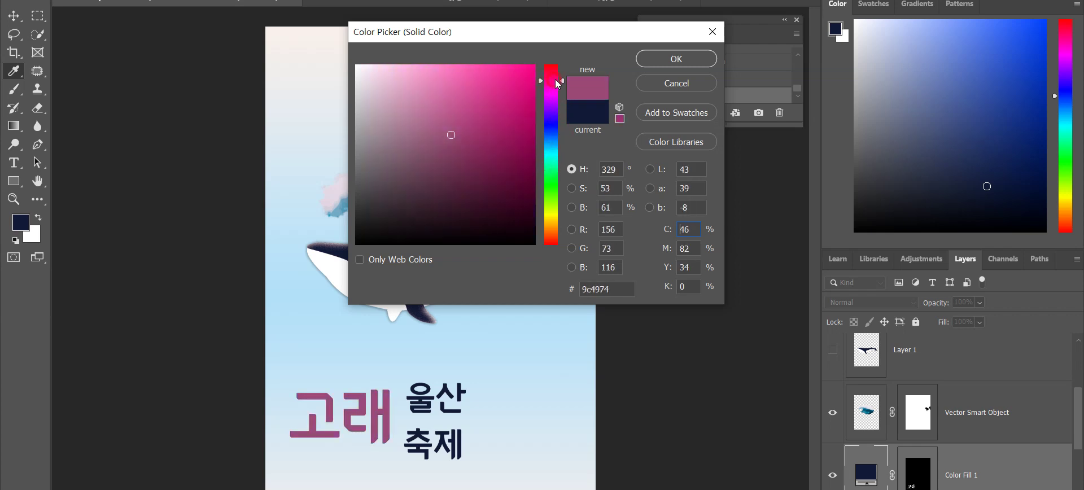
left_click_drag(548, 152, 551, 161)
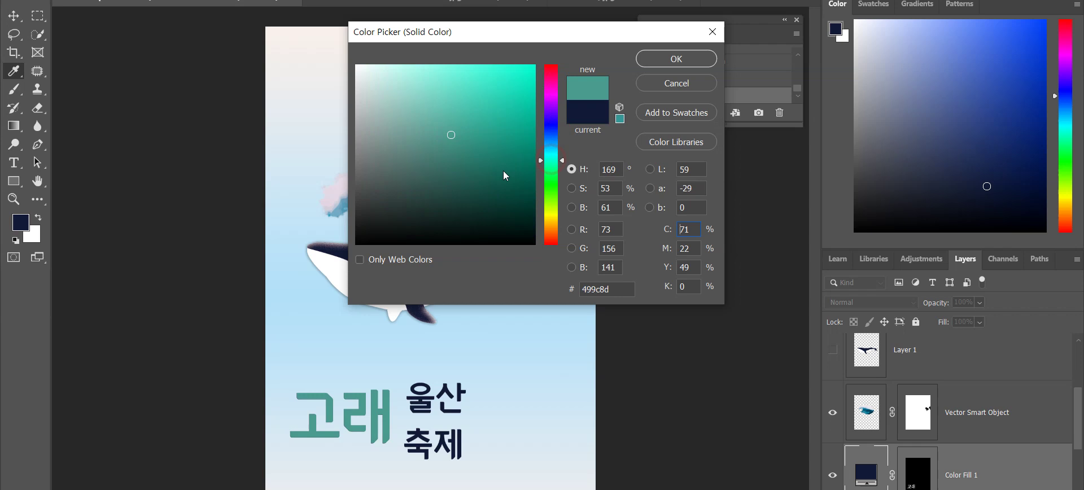
left_click(547, 152)
left_click_drag(479, 144, 450, 85)
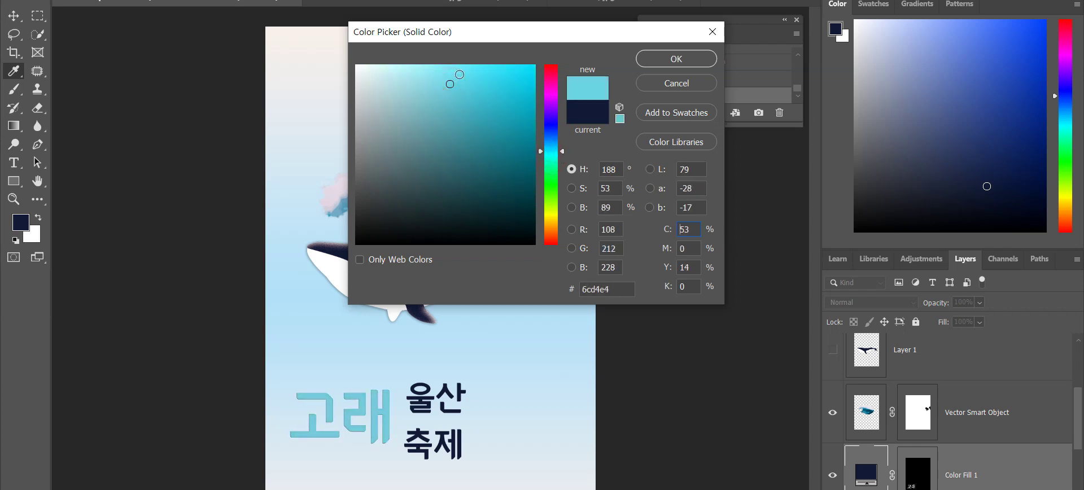
left_click_drag(557, 147, 549, 142)
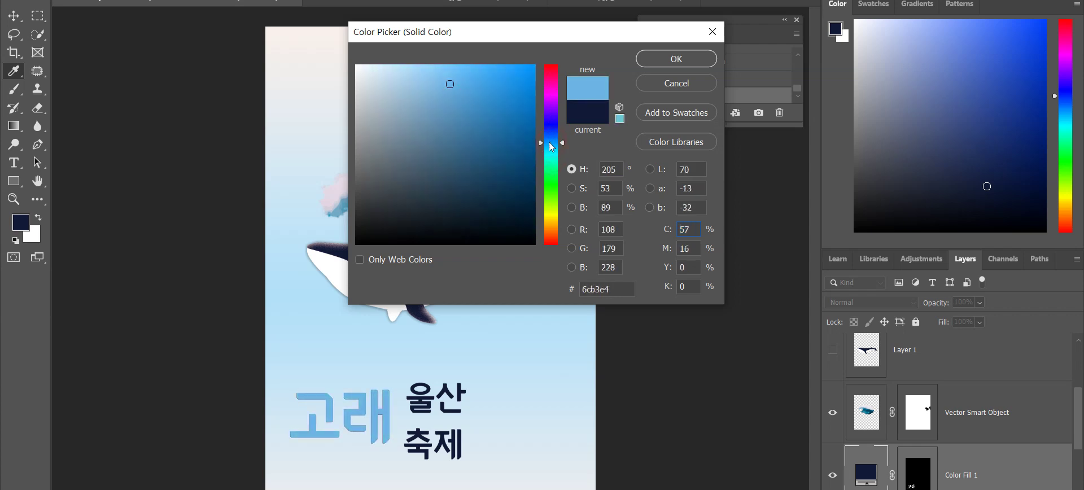
left_click(435, 127)
mouse_move(465, 109)
left_mouse_down()
mouse_move(473, 90)
mouse_move(464, 84)
mouse_move(427, 93)
mouse_move(434, 77)
mouse_move(433, 89)
left_mouse_up()
mouse_move(433, 89)
left_mouse_down()
mouse_move(445, 118)
mouse_move(438, 145)
mouse_move(481, 142)
left_mouse_up()
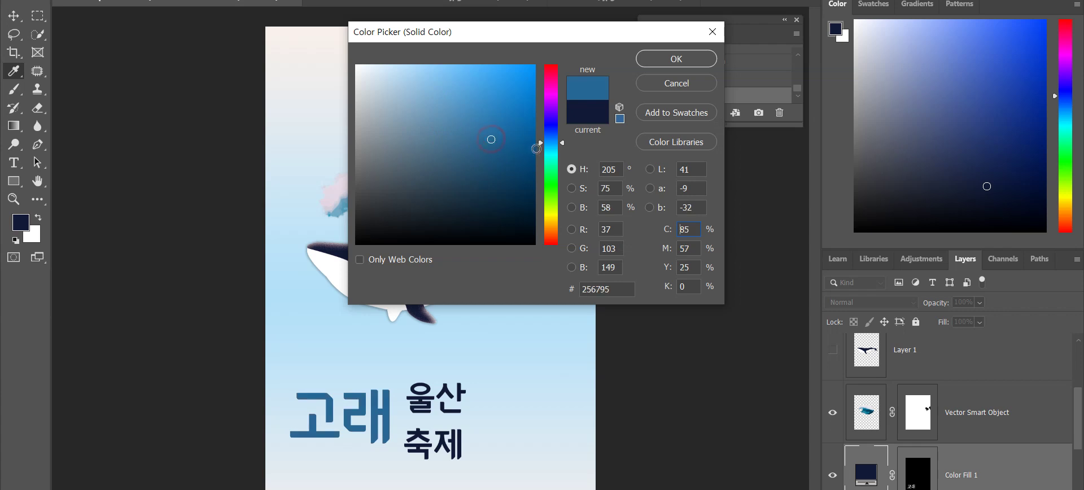
left_click_drag(549, 158, 552, 75)
left_click_drag(395, 79, 356, 64)
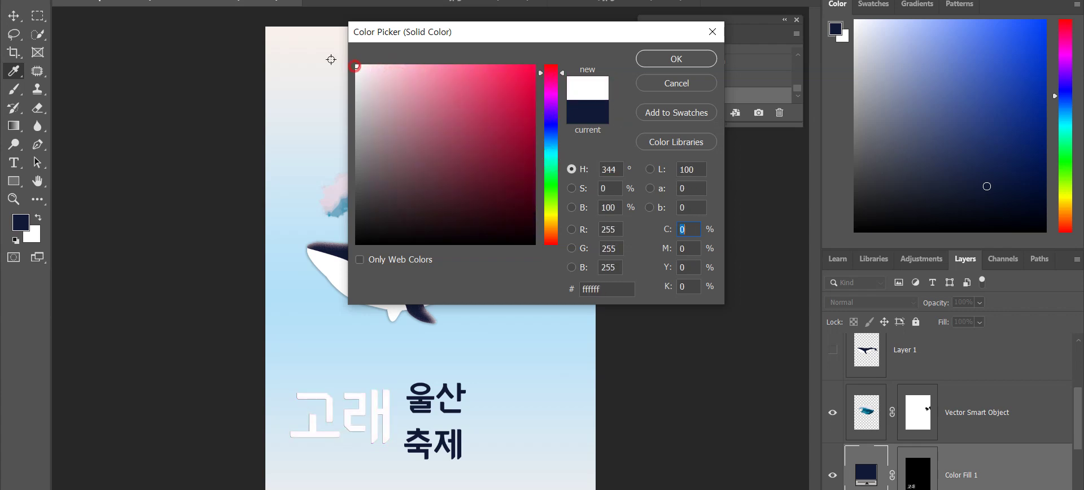
left_click(695, 61)
- Try to load the pixels of the white fill layer as a selection and undo it
scroll(918, 443, "down", 2)
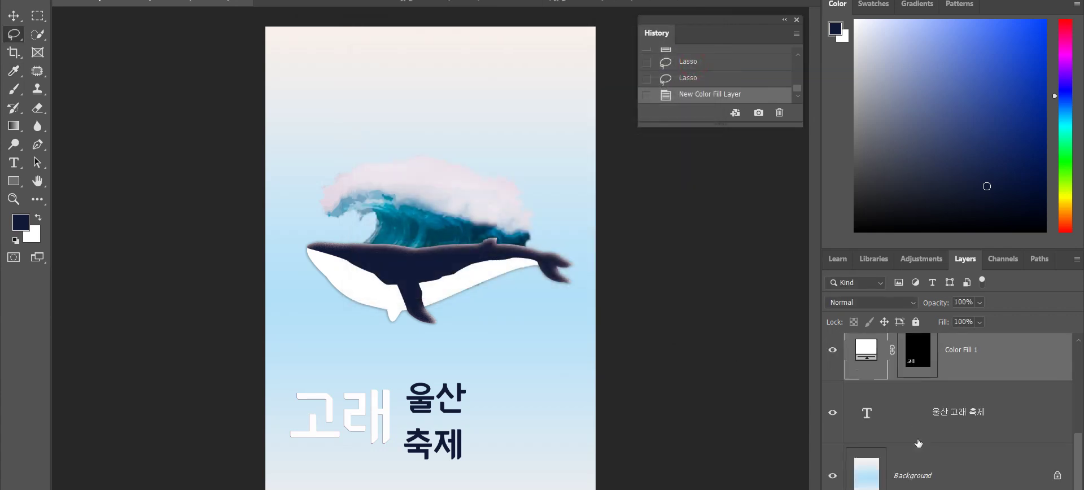
scroll(902, 436, "up", 1)
scroll(917, 435, "down", 1)
left_click(923, 360)
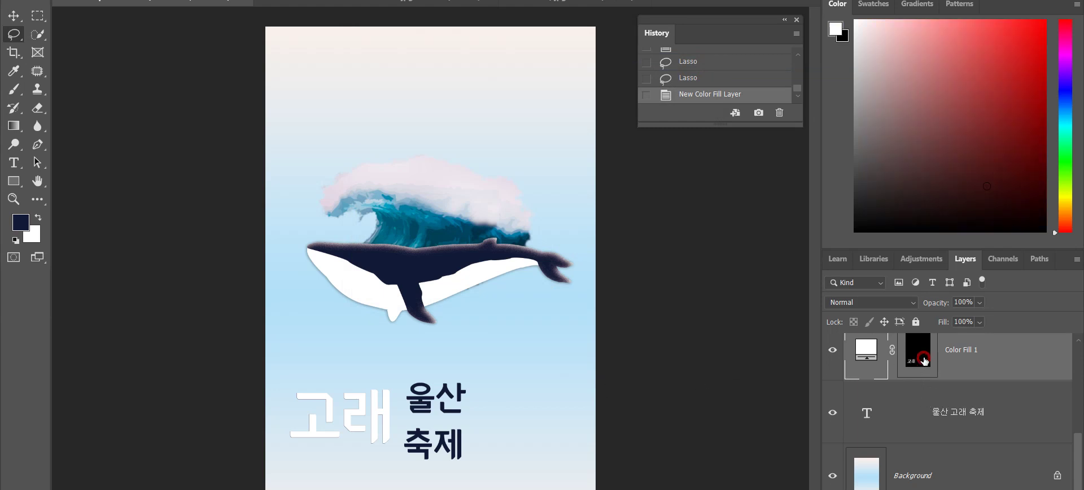
right_click(923, 358)
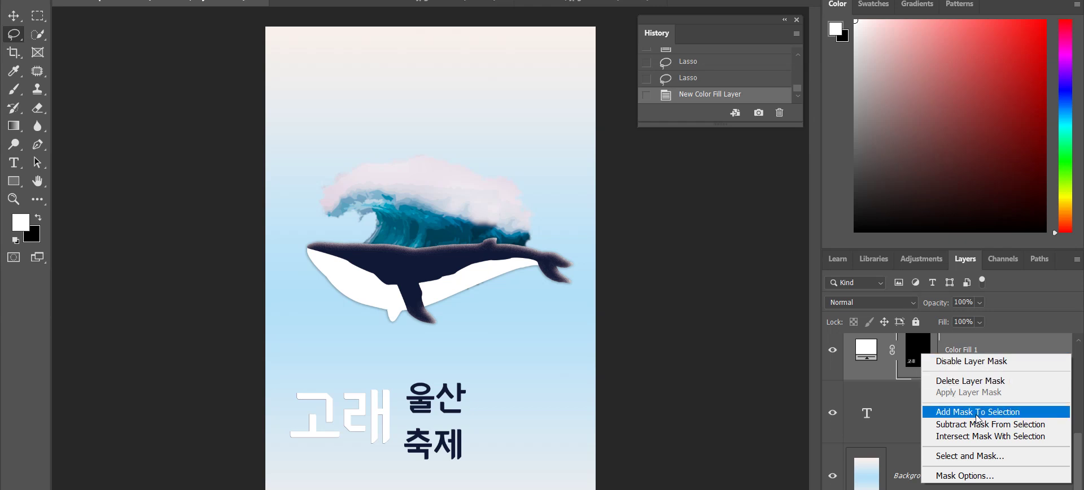
left_click(869, 353)
left_click(874, 356)
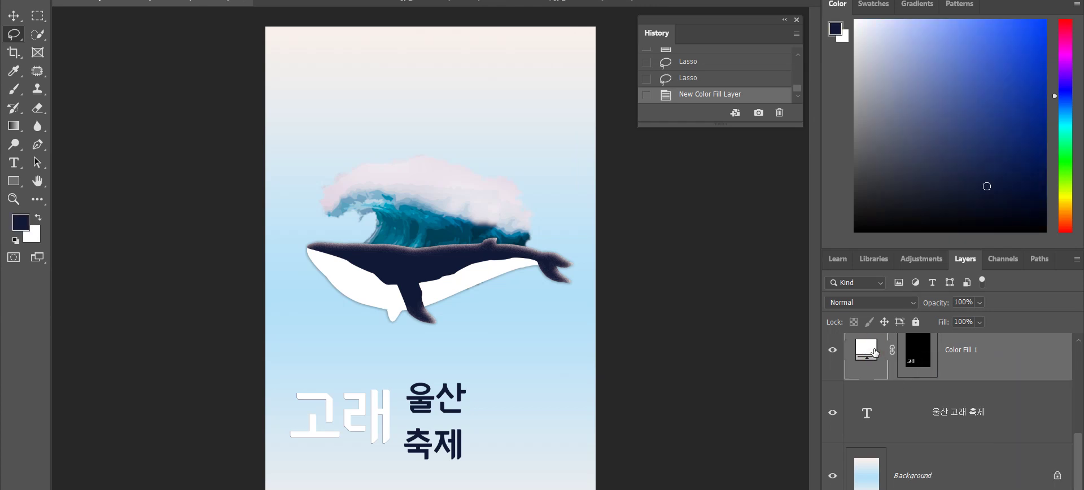
right_click(874, 354)
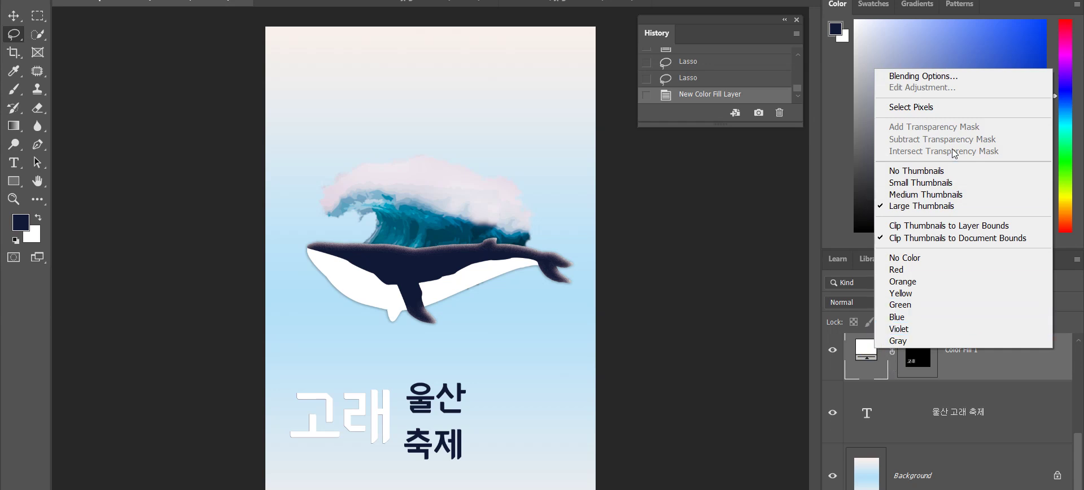
left_click(931, 108)
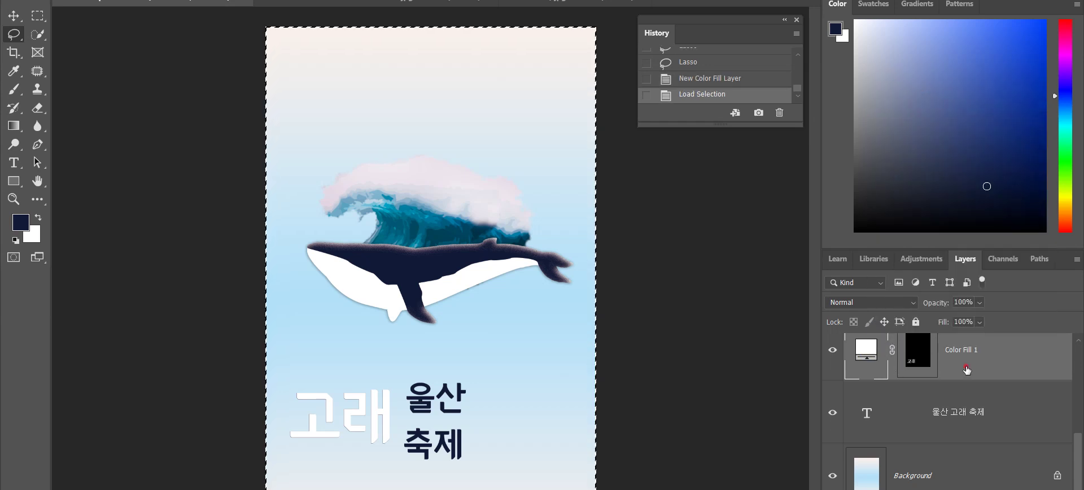
key("ctrl+z")
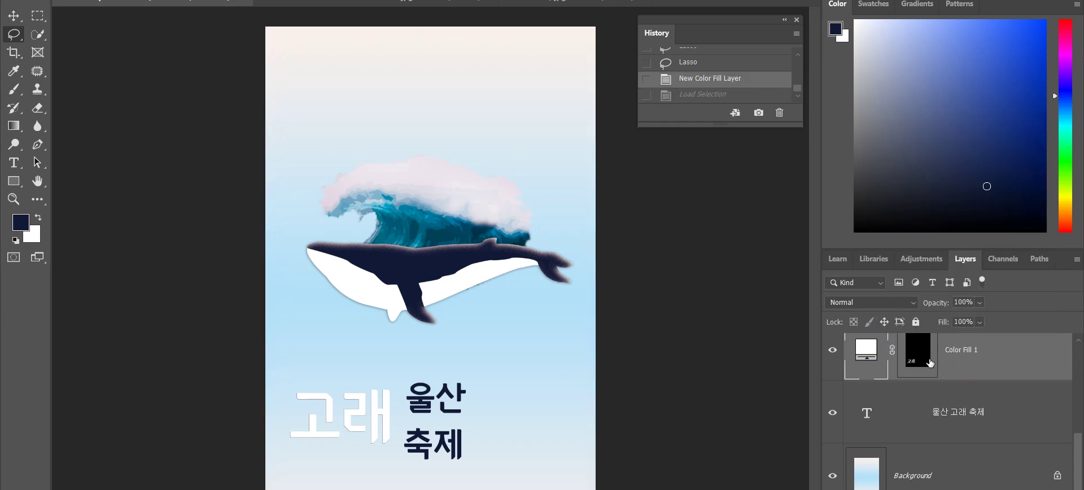
scroll(964, 372, "up", 3)
scroll(955, 382, "down", 3)
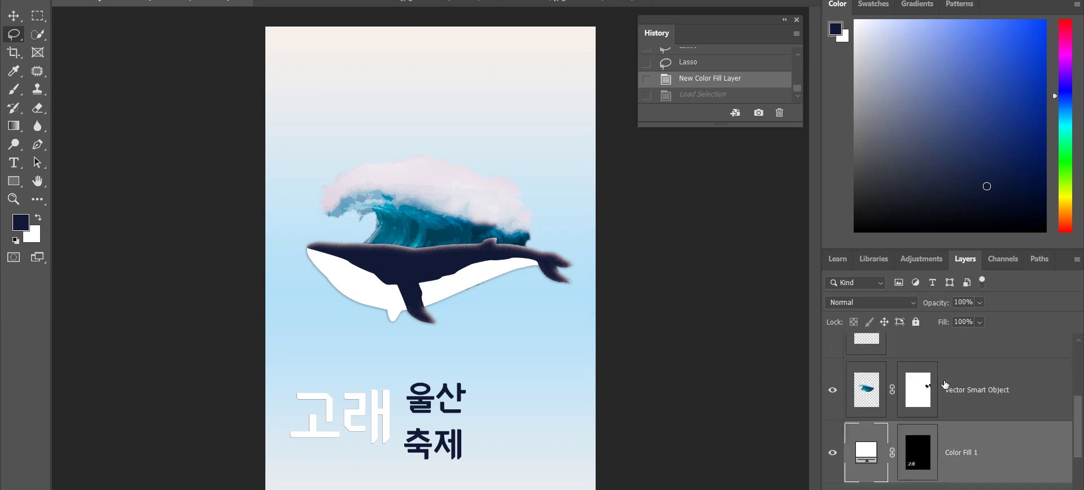
left_click(924, 446)
right_click(925, 452)
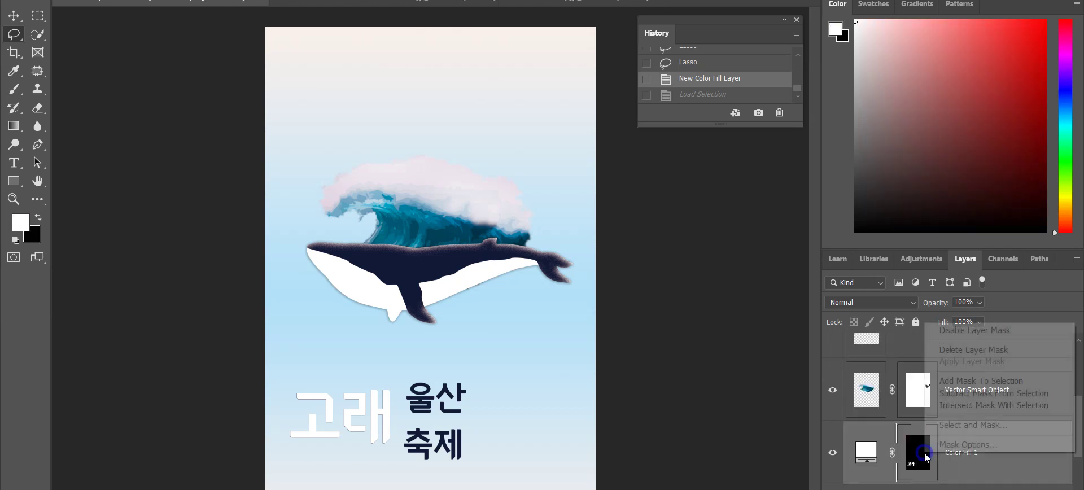
left_click(926, 446)
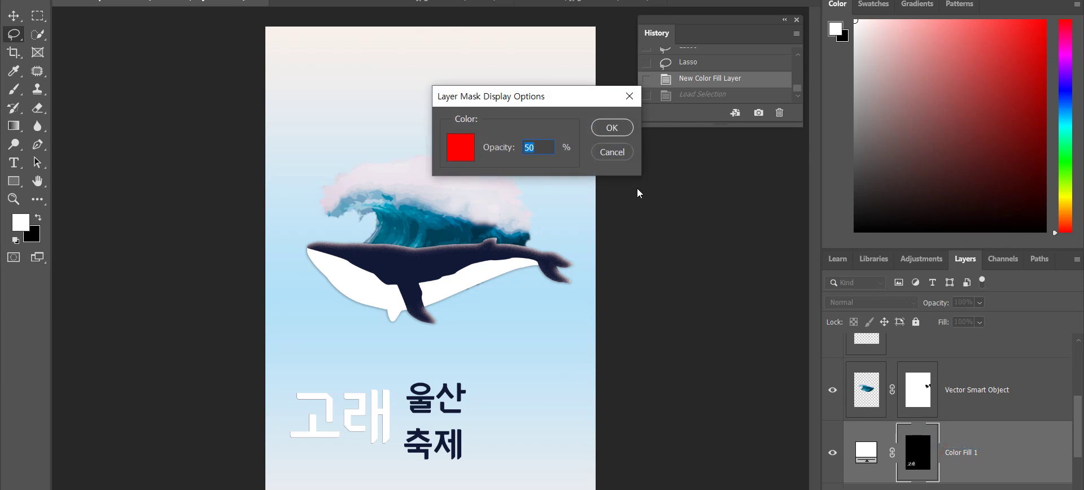
left_click(616, 152)
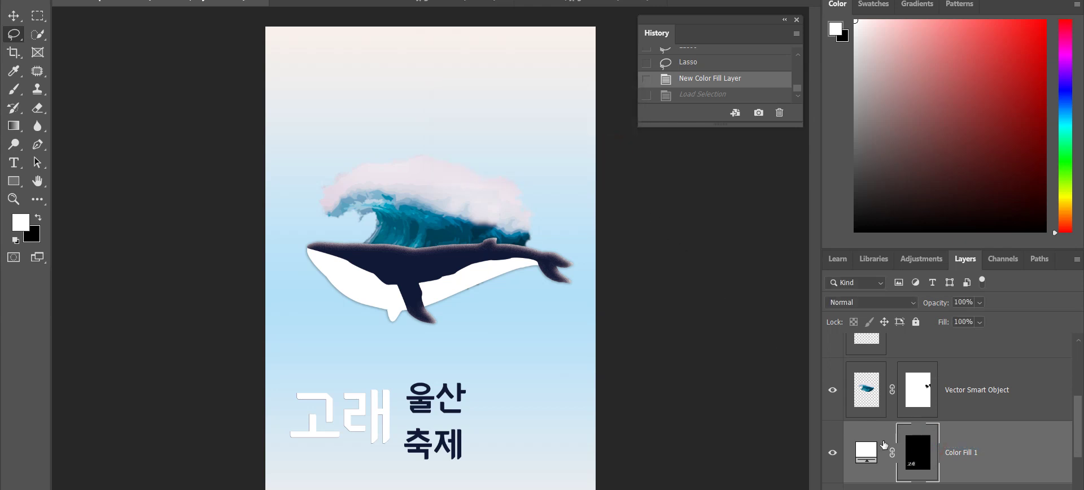
- Try to add the white fill layer's mask to the selection
right_click(924, 446)
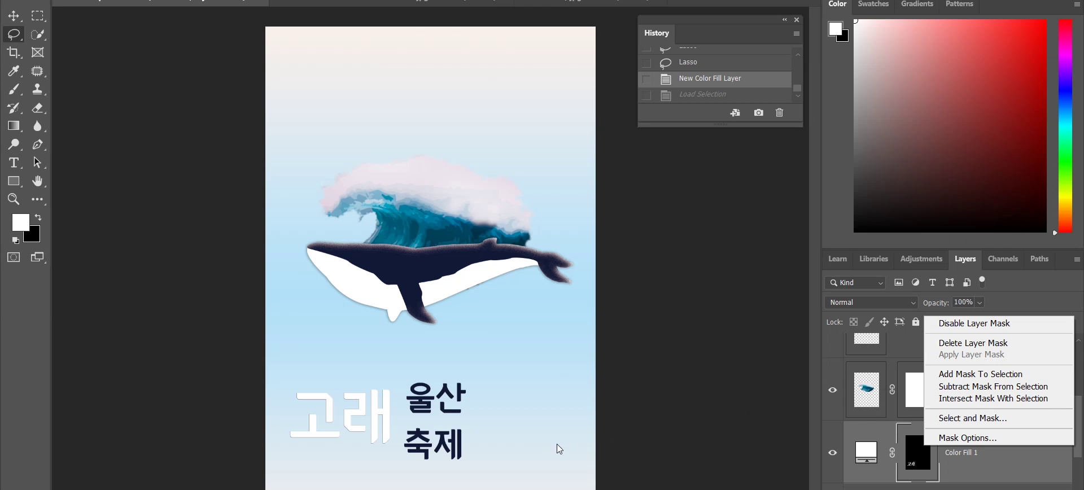
left_click(980, 374)
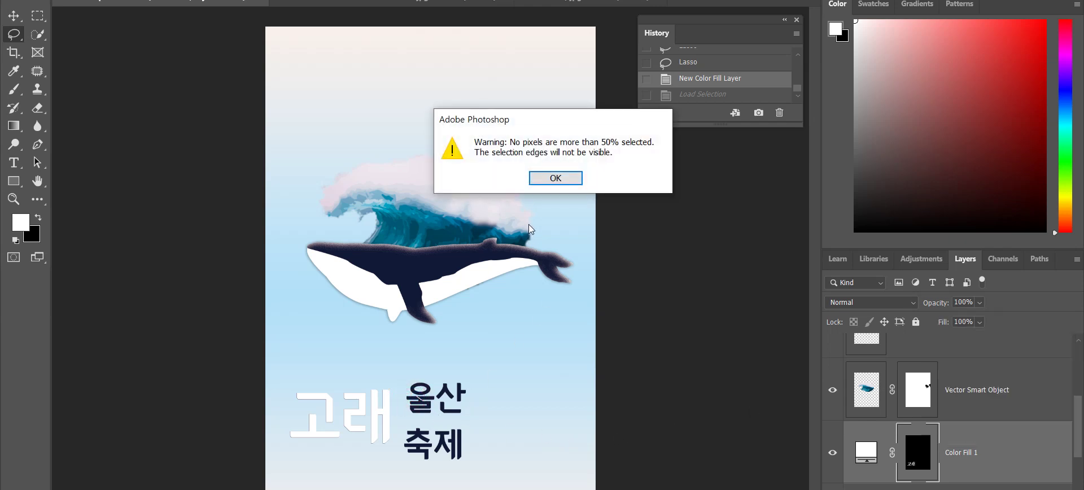
left_click(555, 178)
- Delete the white fill layer above the title text layer and clear the remaining selection
scroll(963, 376, "down", 2)
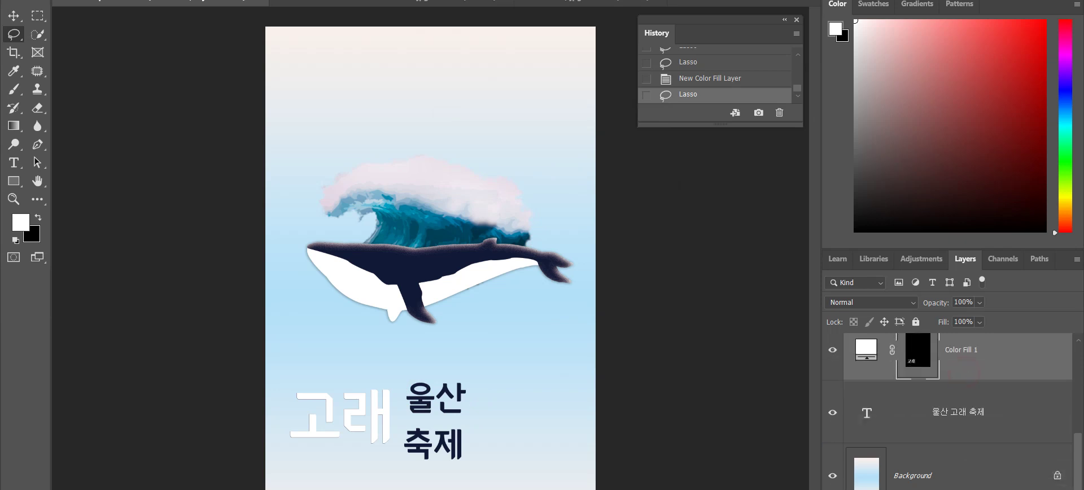
key("Delete")
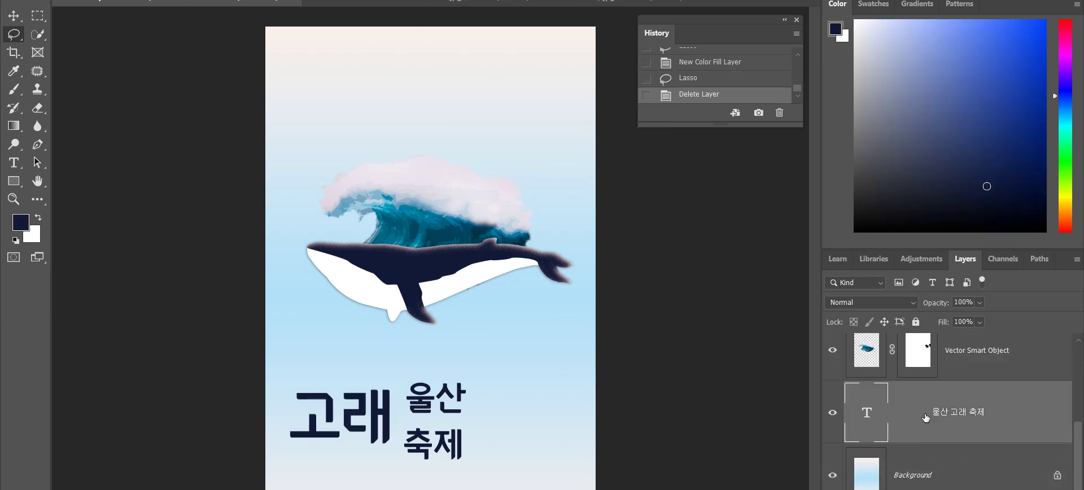
left_click_drag(926, 418, 894, 438)
key("ctrl+d")
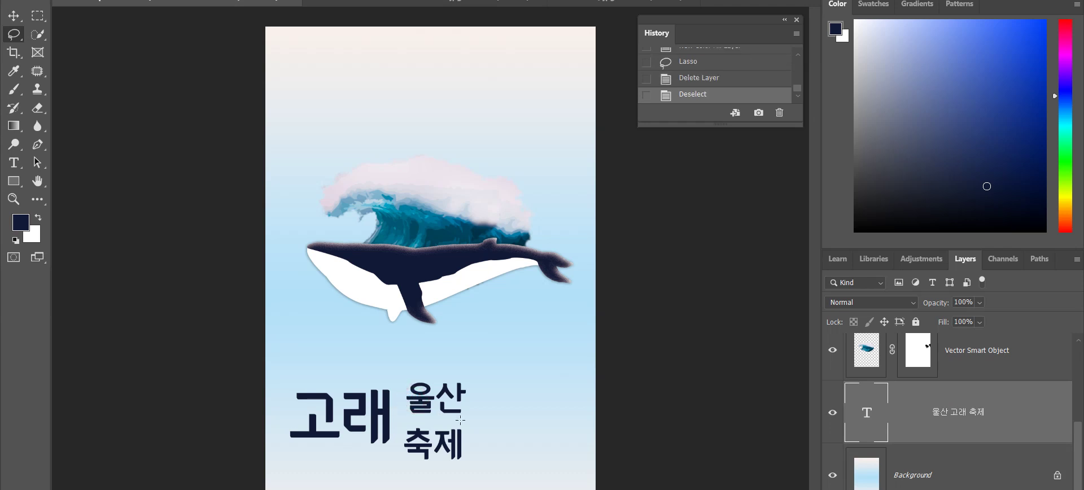
- Remove the words "울산" and "축제" from the title text layer, leaving only "고래"
key("t")
left_click(416, 408)
key("ctrl+a")
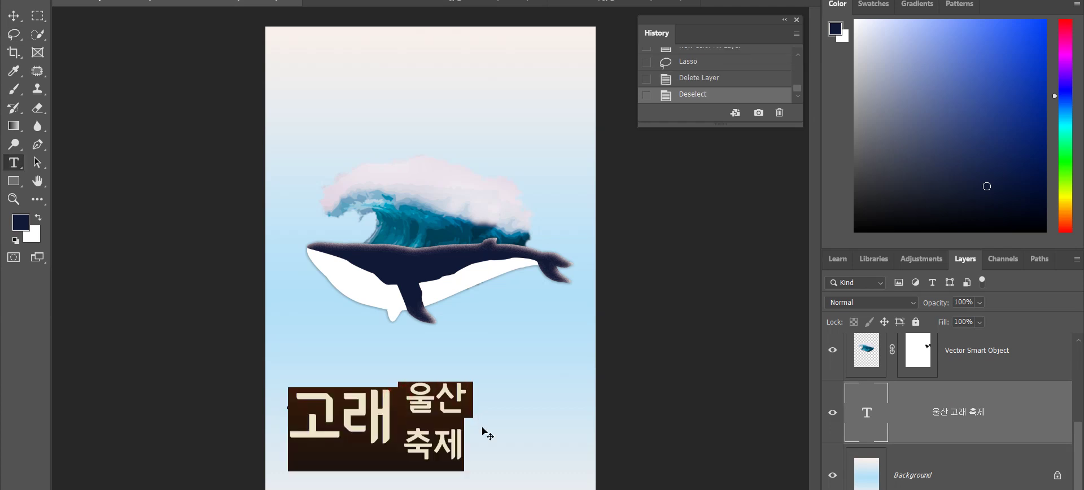
left_click(416, 408)
double_click(437, 405)
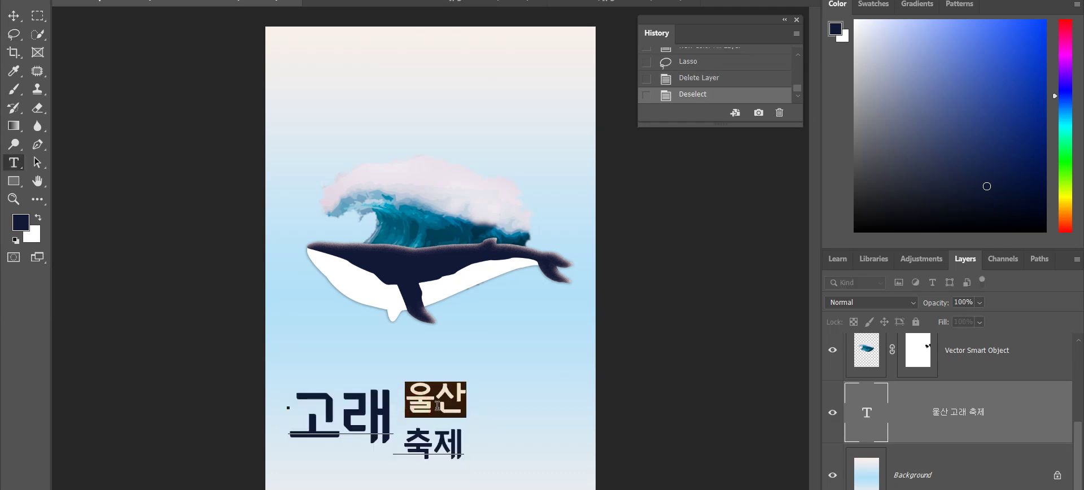
key("BackSpace")
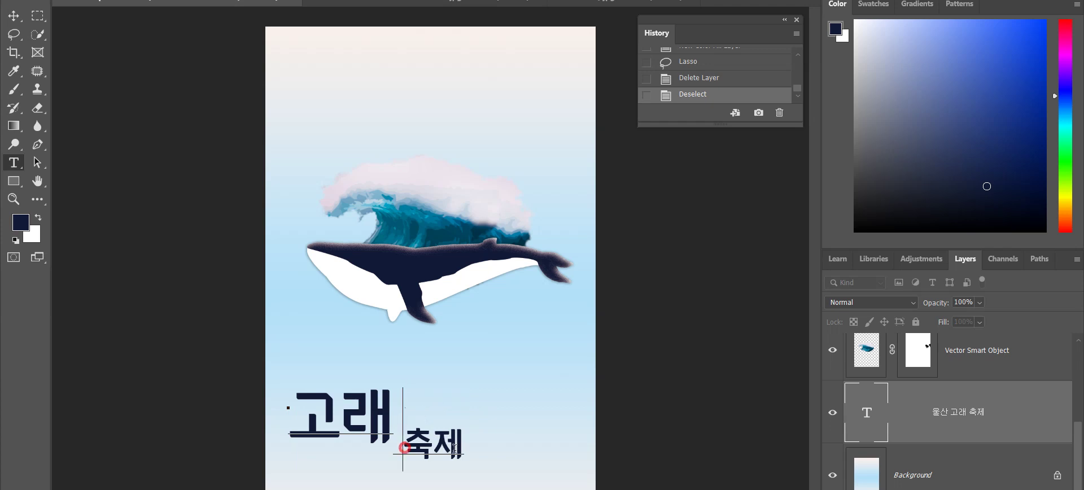
left_click_drag(412, 442, 485, 455)
key("BackSpace")
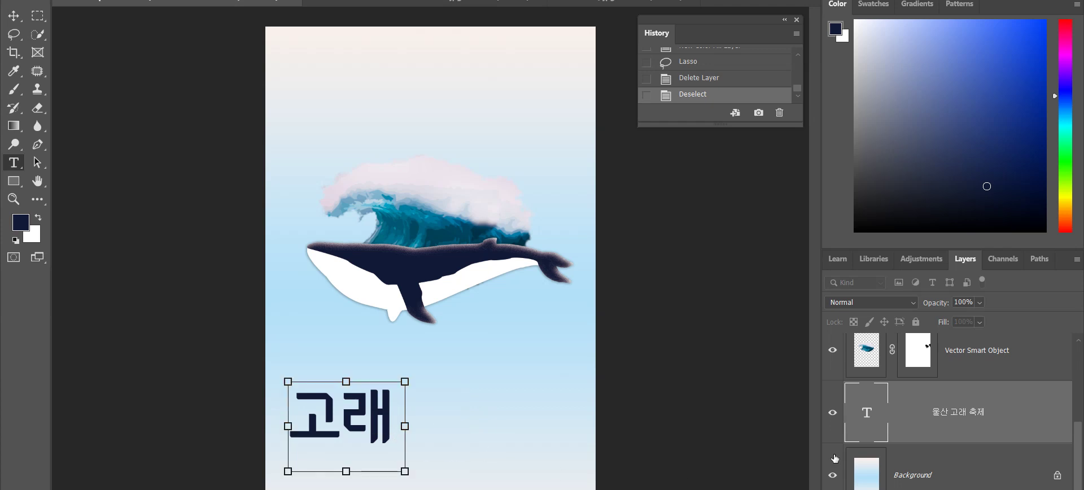
- Commit the "고래" text edit and place a new empty text layer beside it
key("ctrl+Return")
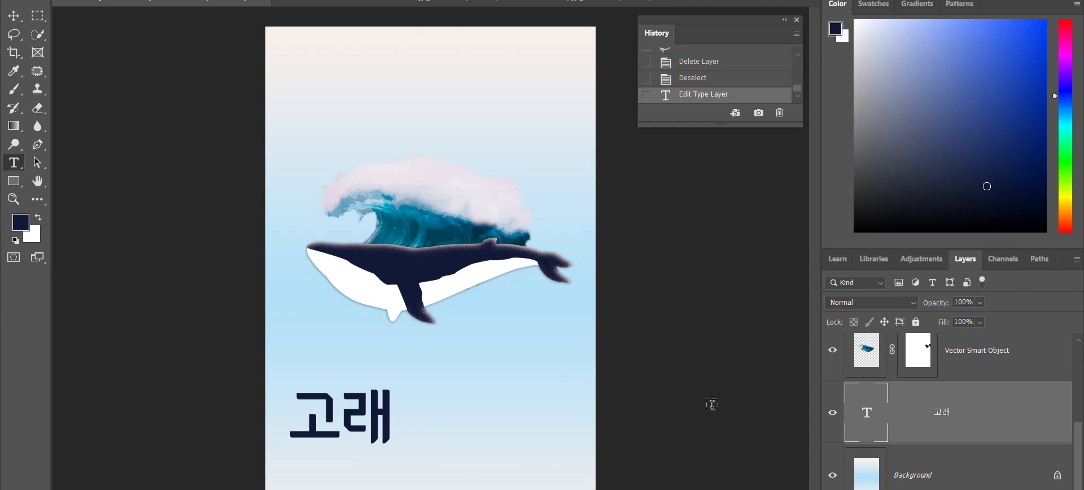
left_click(406, 402)
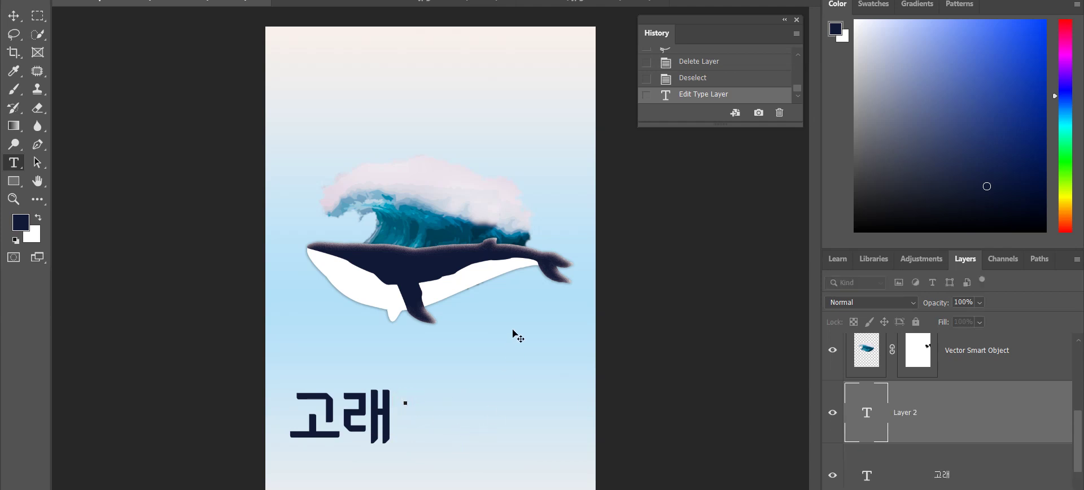
left_click(430, 293, "ctrl")
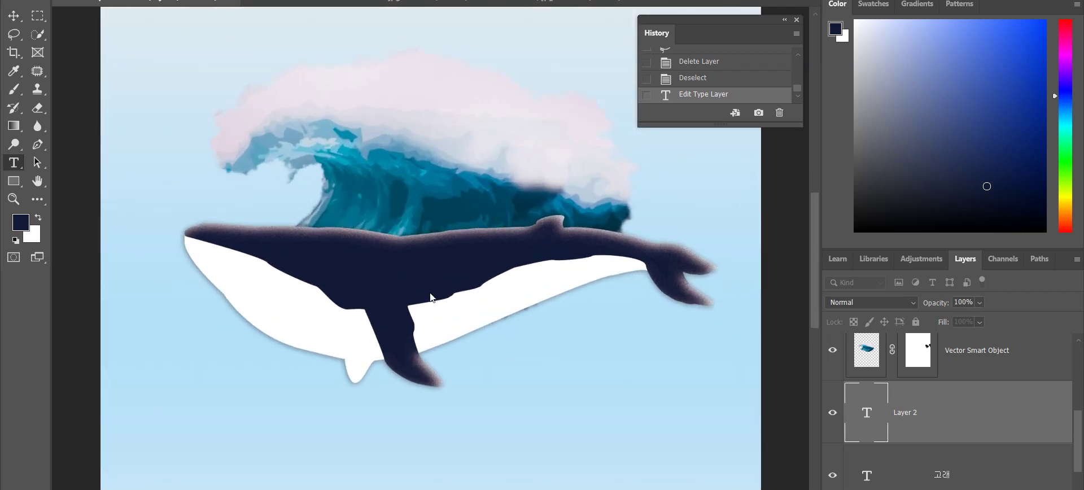
left_click_drag(497, 362, 498, 124)
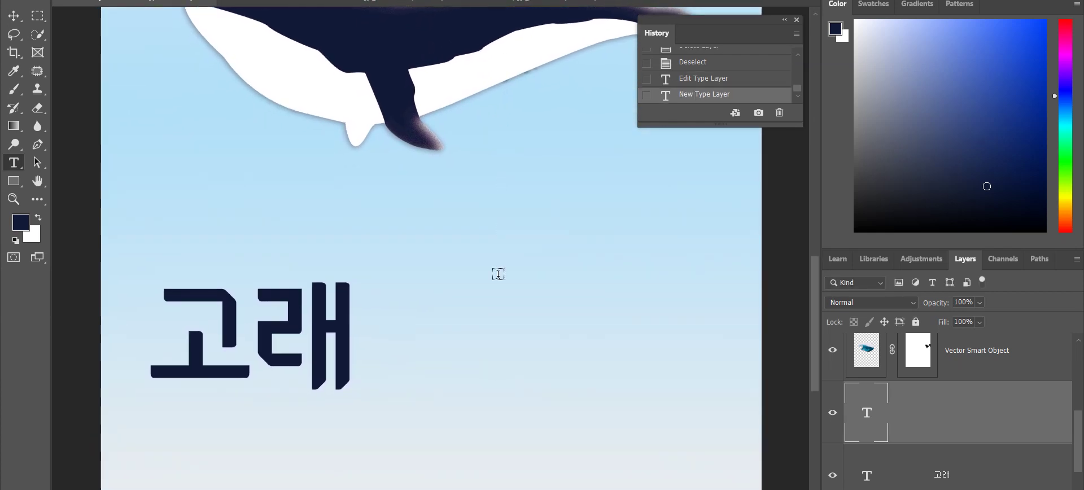
- Add a text layer reading "울산" beside the large "고래" title, replacing the placeholder text
left_click(416, 314)
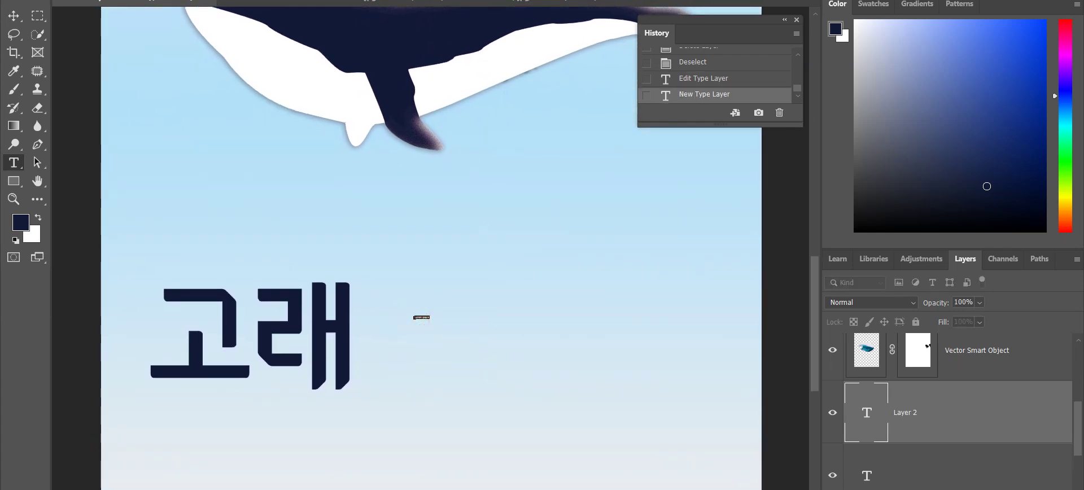
left_click(398, 2)
left_click(370, 152)
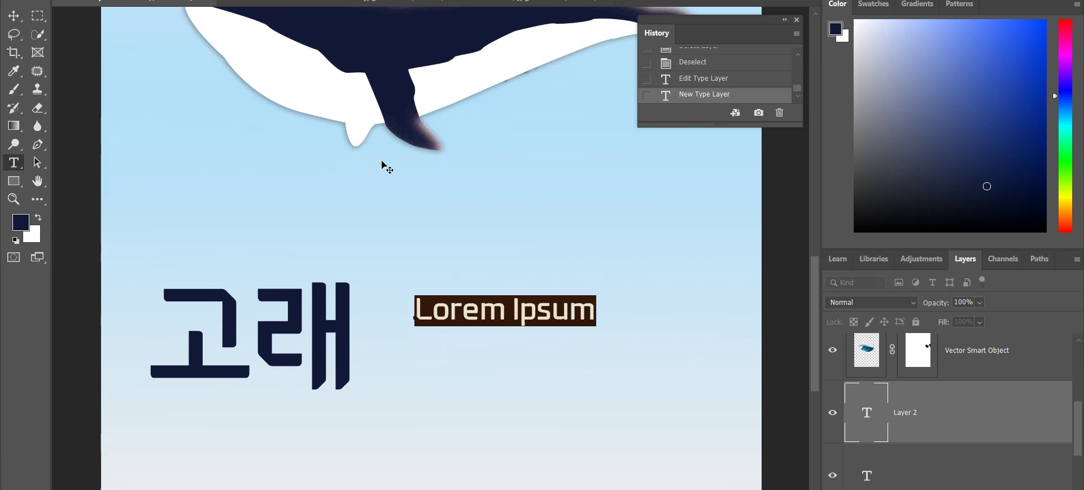
type("DNFTK")
key("BackSpace")
key("BackSpace")
key("BackSpace")
key("BackSpace")
key("BackSpace")
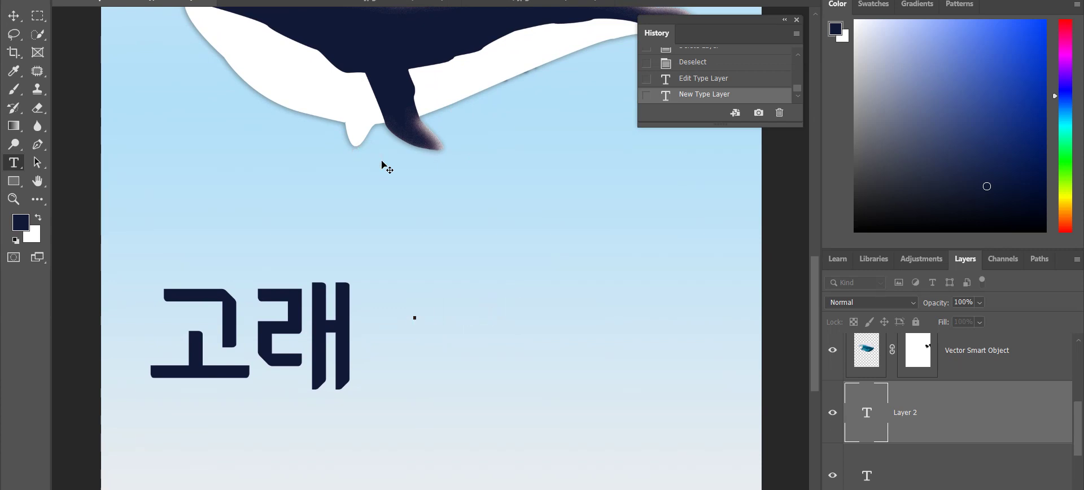
type("울산")
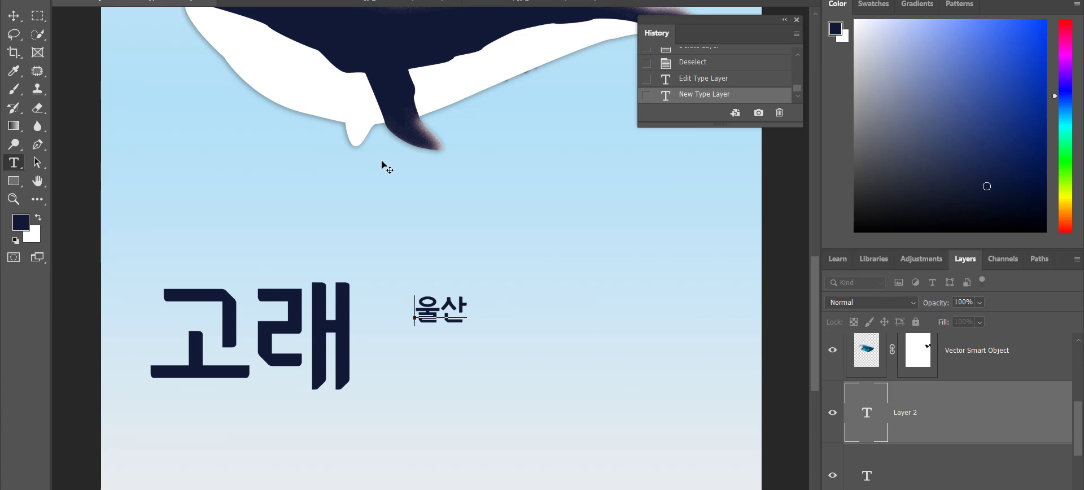
key("Left")
left_click(381, 164)
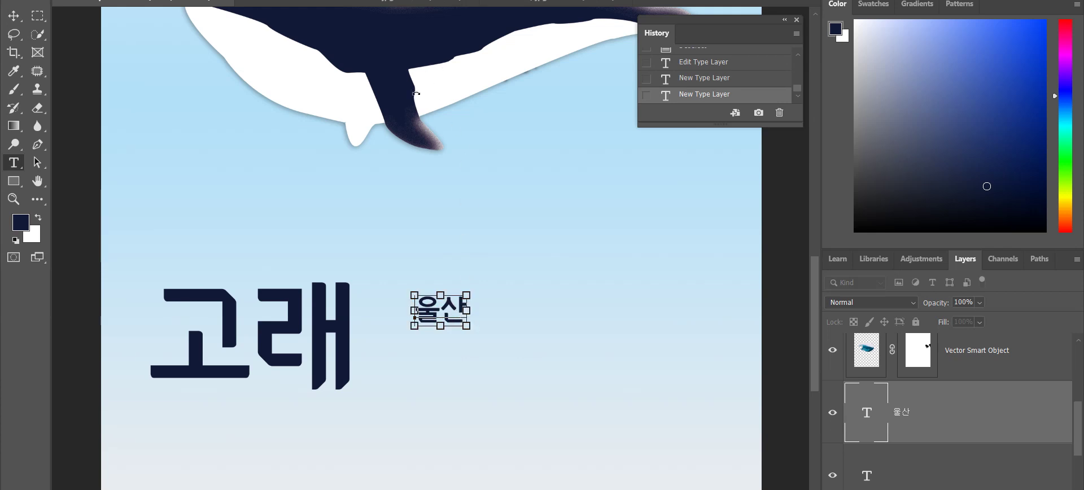
- Show the character settings for the "울산" text and put the insertion point back in the word
key("ctrl+t")
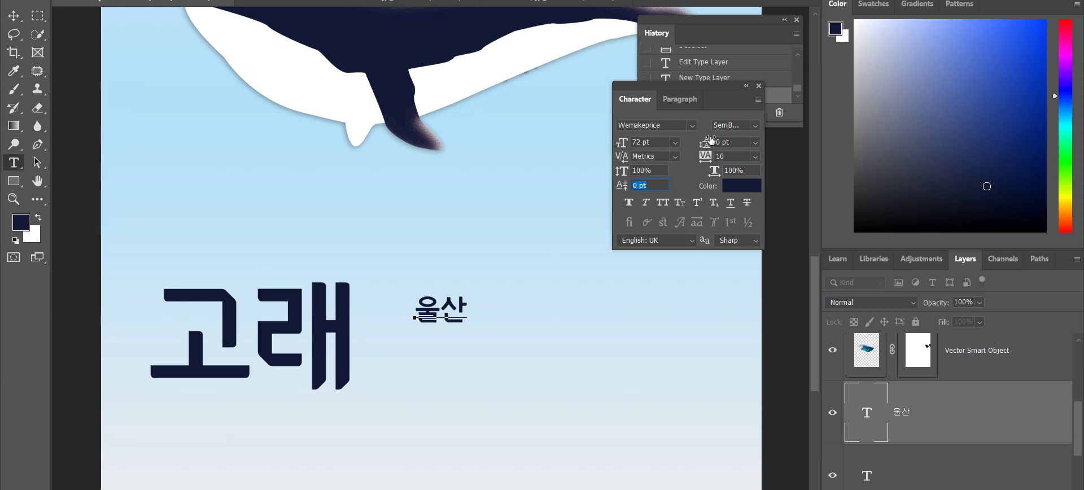
left_click(470, 309)
key("Home")
left_click_drag(702, 97, 752, 90)
left_click(467, 314)
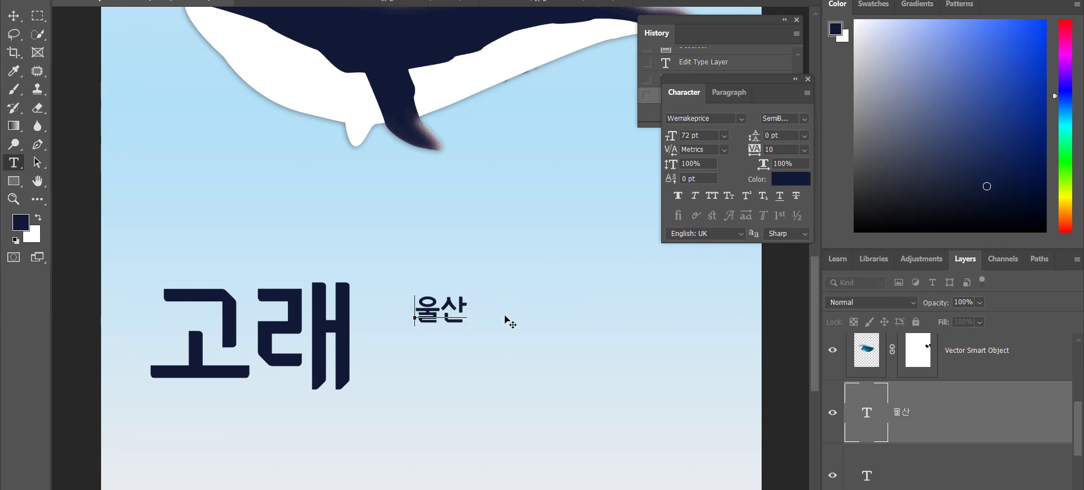
- Retype "울산" and set the leading of this text to 150 pt
key("BackSpace")
key("BackSpace")
type("울산")
left_click(771, 136)
type("1")
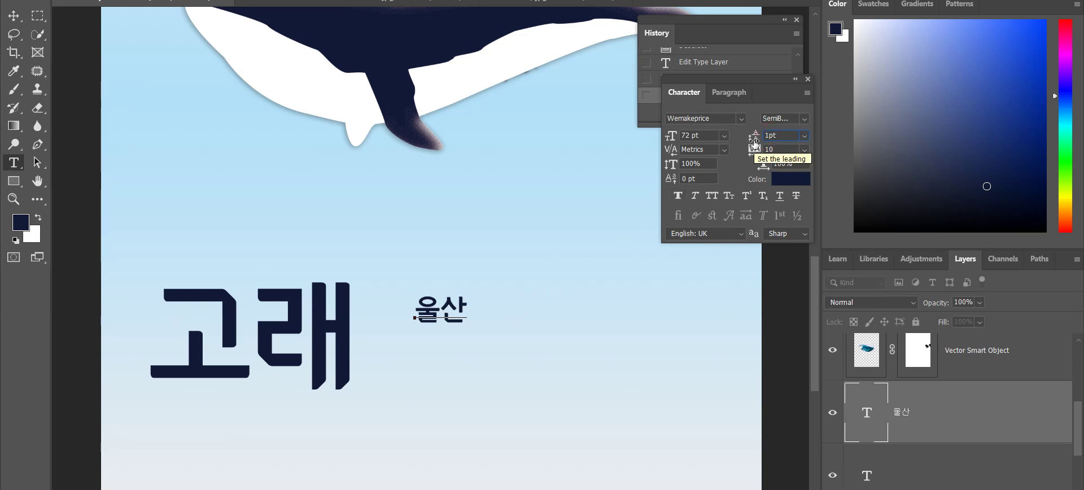
type("50")
key("Return")
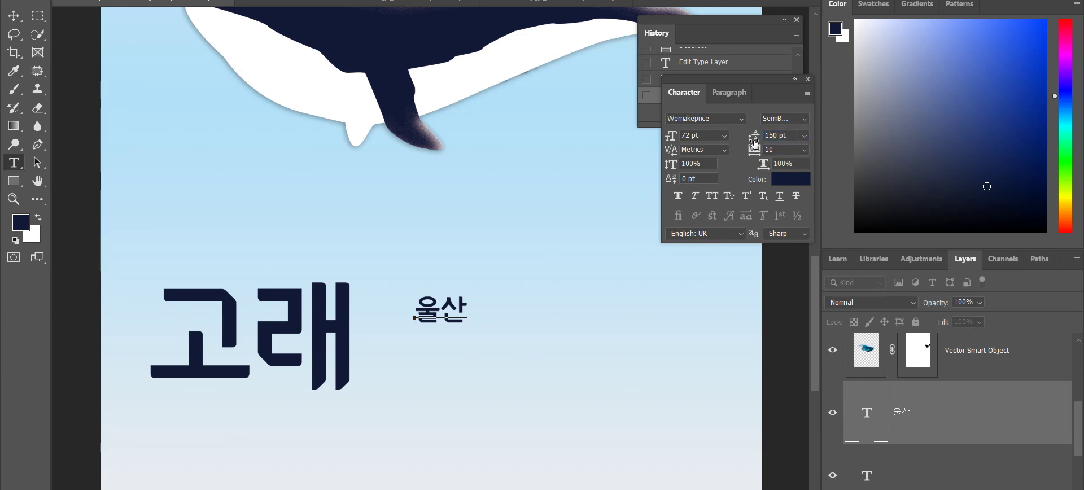
left_click(468, 305)
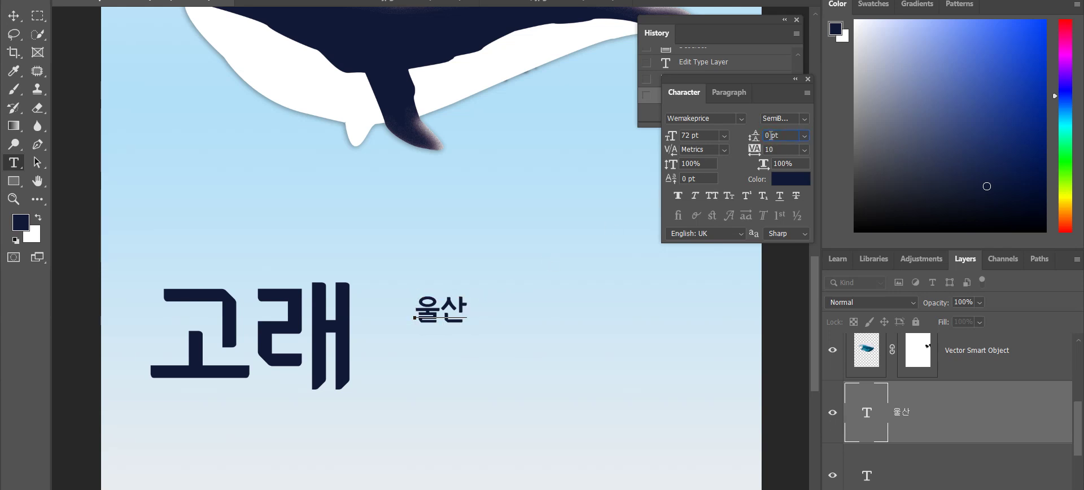
type("15")
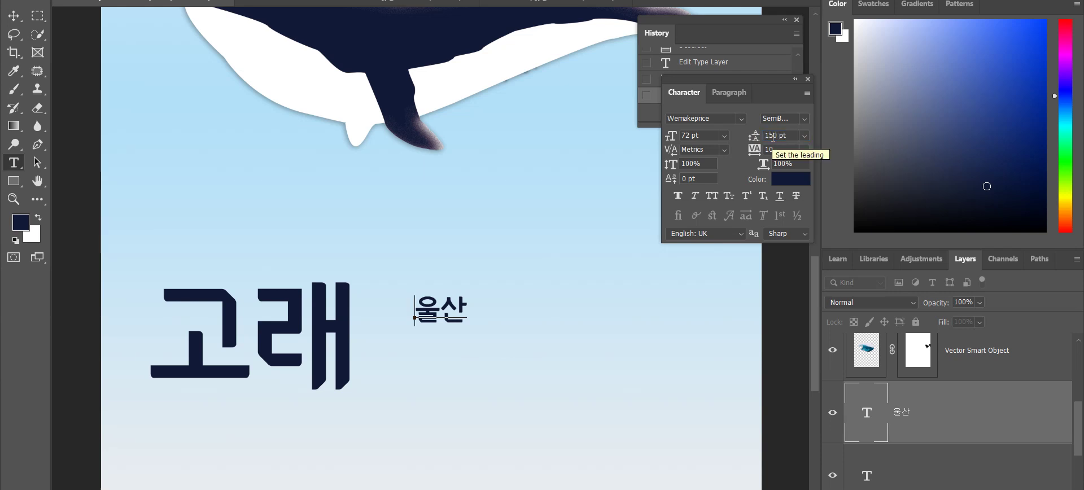
- Add the word "축제" as a second line under "울산" and commit the text
type("고래")
key("BackSpace")
key("BackSpace")
key("BackSpace")
key("BackSpace")
type("고래")
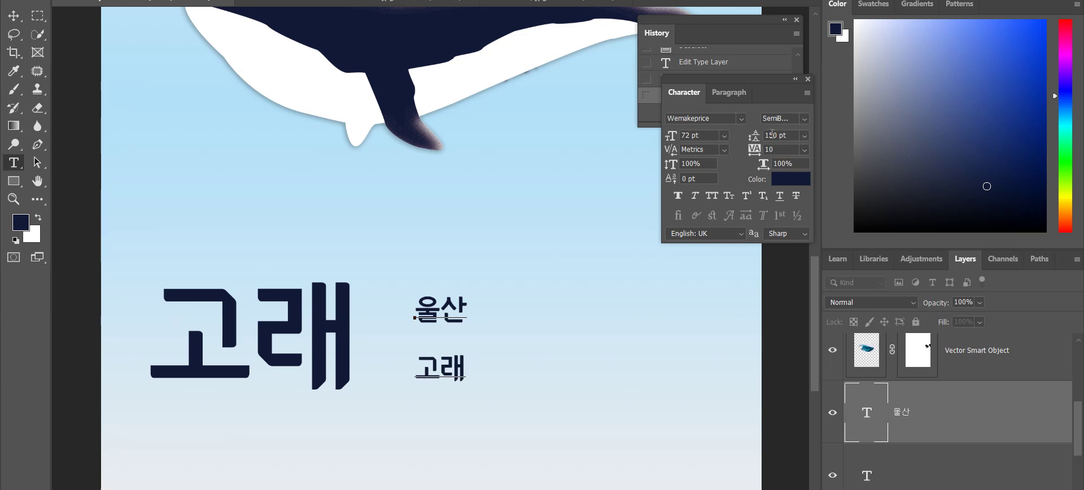
key("BackSpace")
key("BackSpace")
type("축ㅈ")
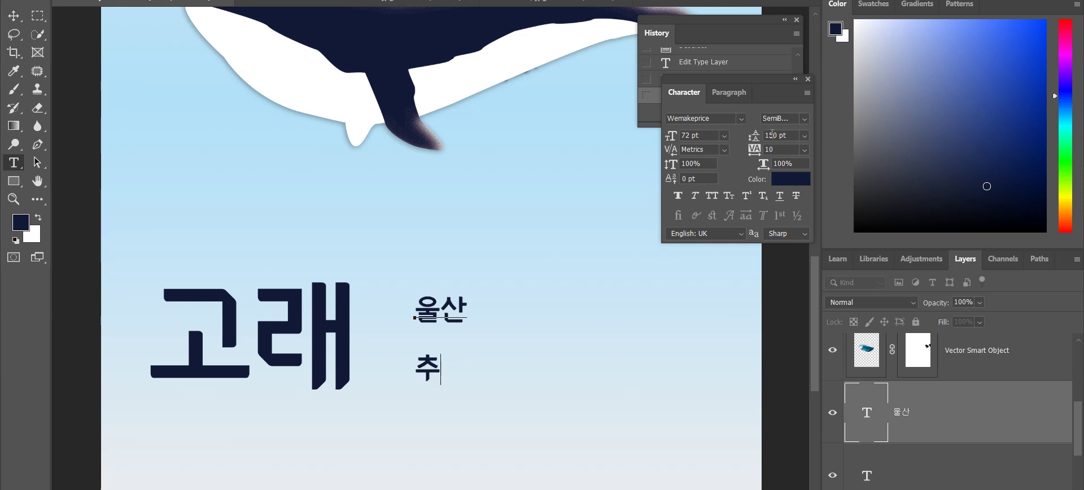
type("ㅔ")
key("ctrl+Return")
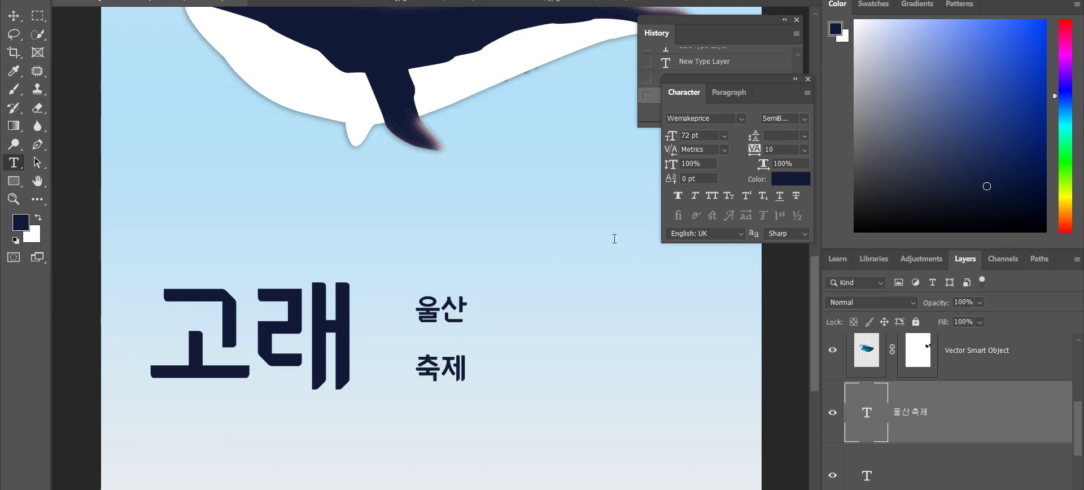
left_click_drag(477, 377, 466, 288)
left_click(465, 346)
key("ctrl+t")
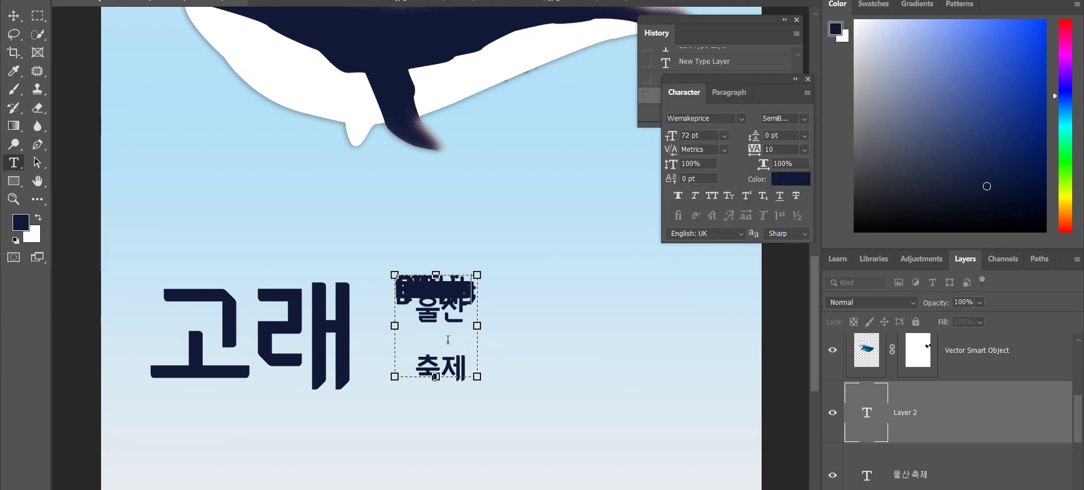
left_click(607, 344)
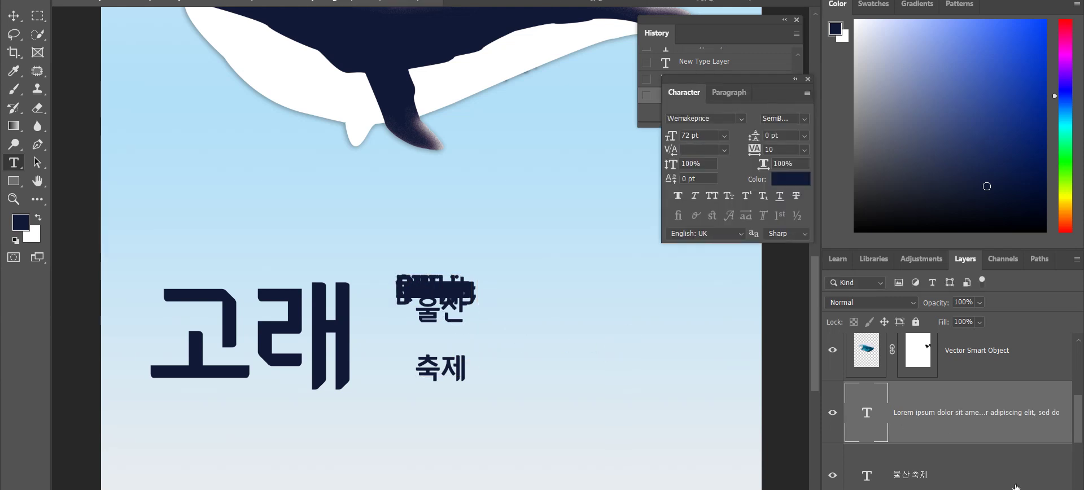
key("Delete")
left_click(506, 173)
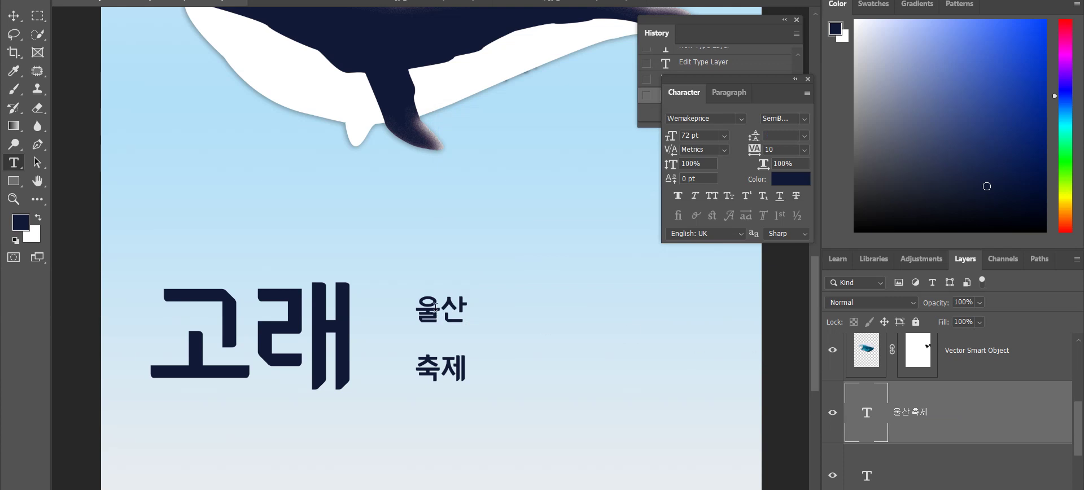
- Scale the "울산 축제" text to about 89 pt, matching the height of "고래", and place it close beside that word
key("v")
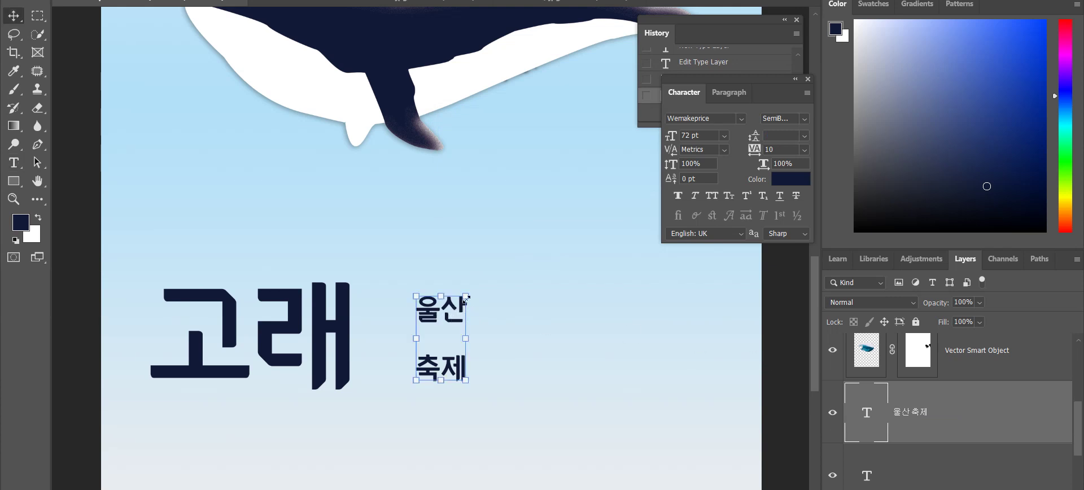
left_click_drag(465, 297, 406, 307)
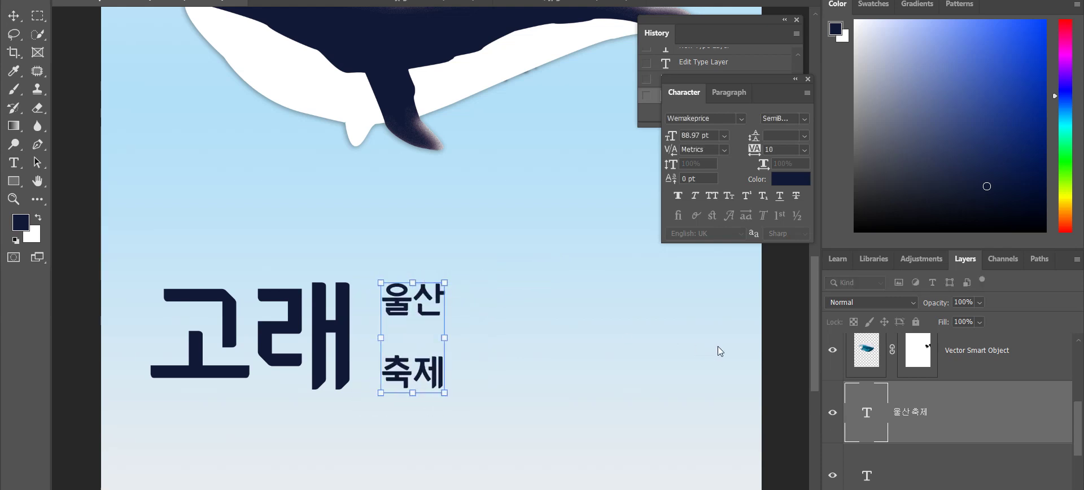
key("ctrl+minus")
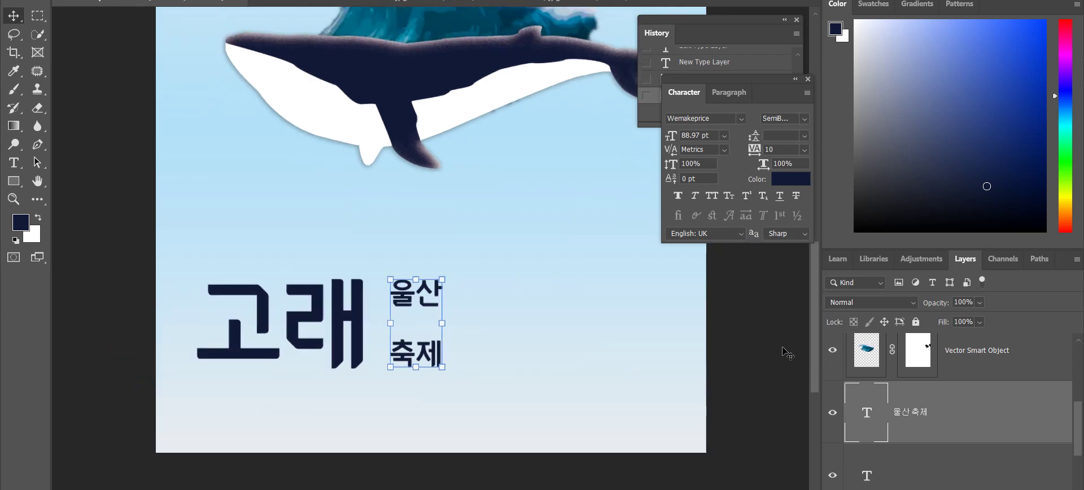
key("ctrl+minus")
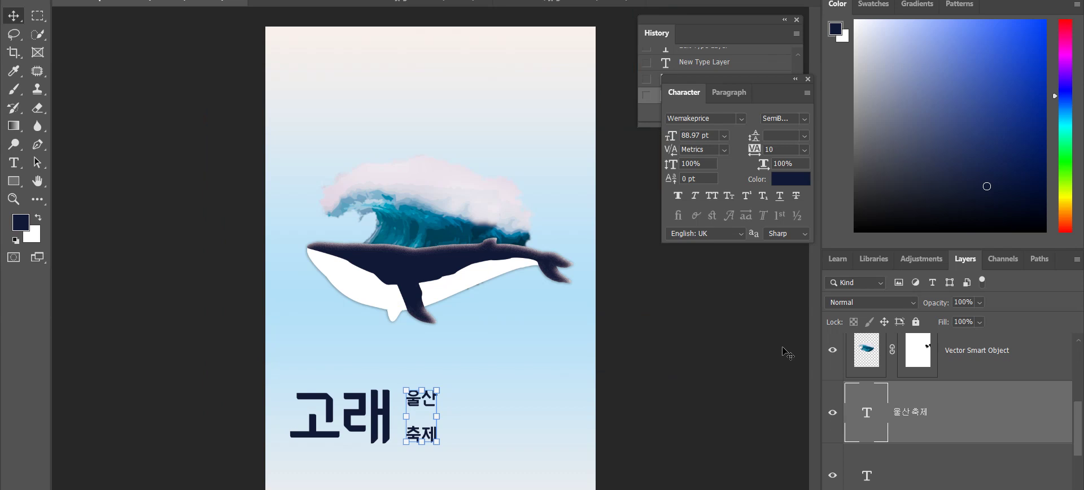
key("ctrl+h")
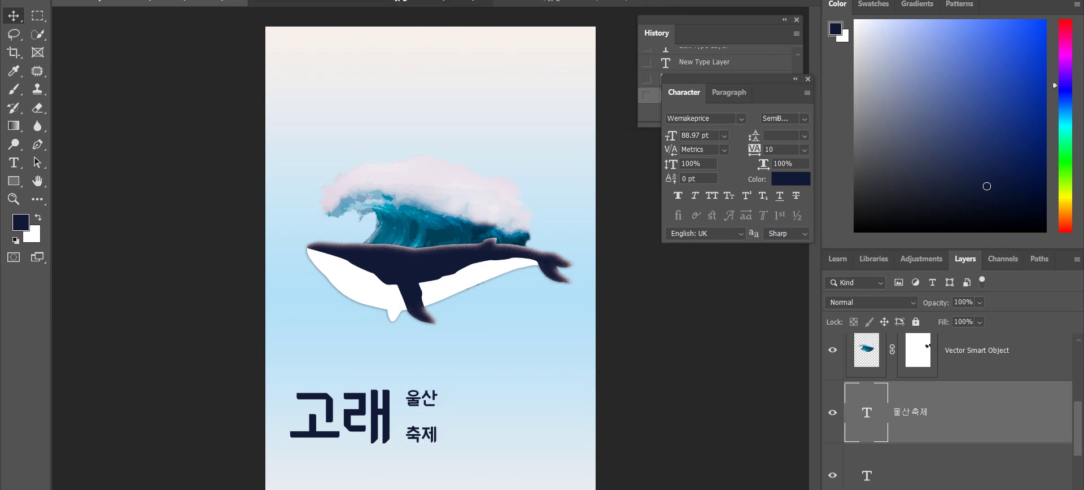
- Compare the poster design with the watercolour whale image and the navy whale festival reference poster
left_click(396, 2)
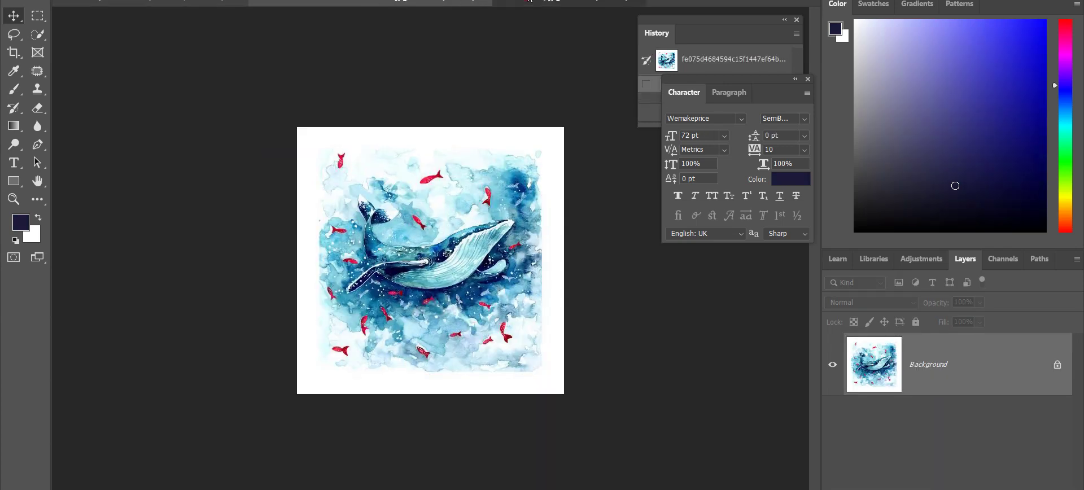
left_click(529, 2)
left_click(312, 2)
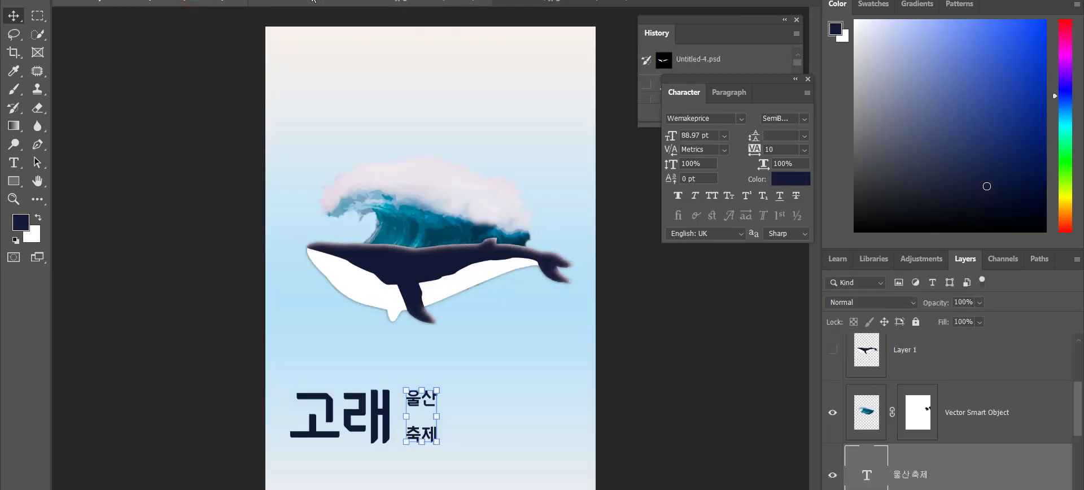
left_click(374, 2)
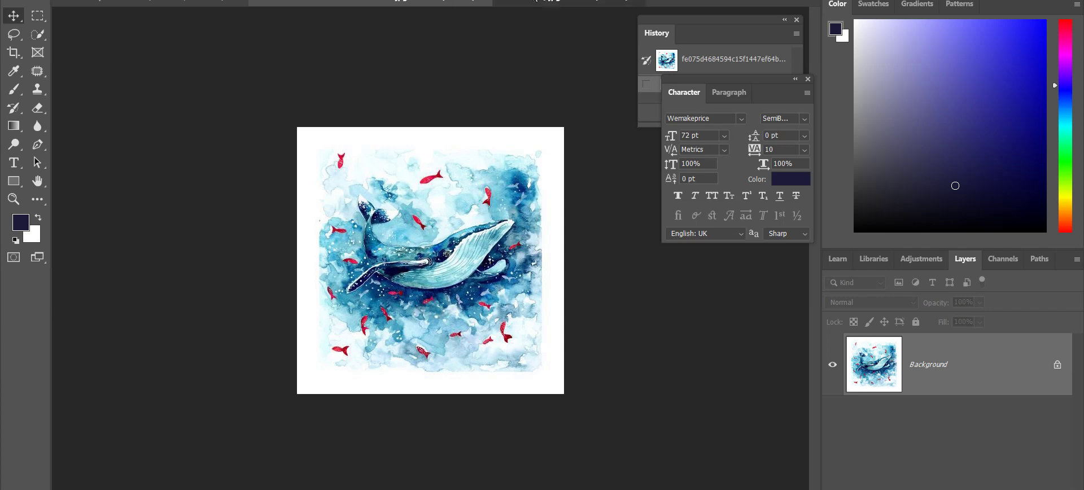
left_click(534, 2)
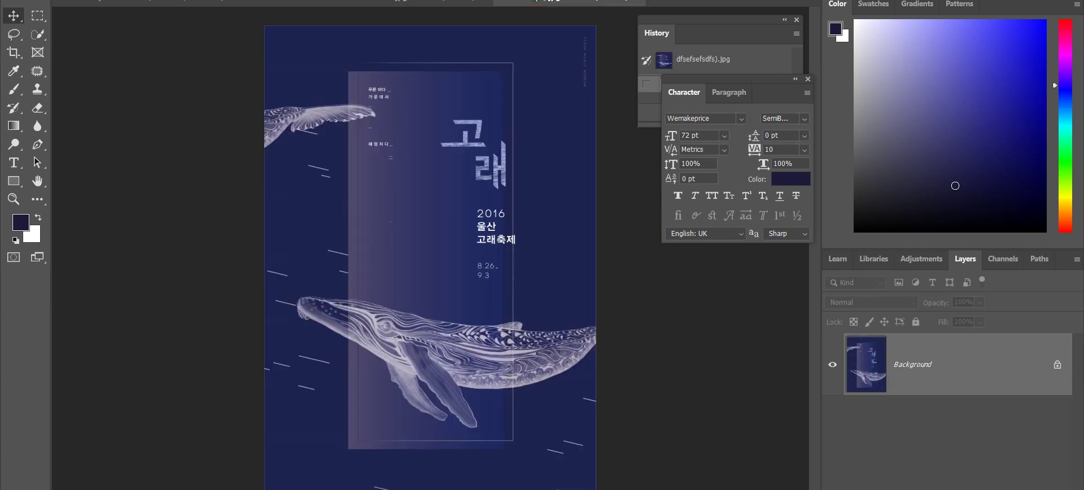
left_click(407, 2)
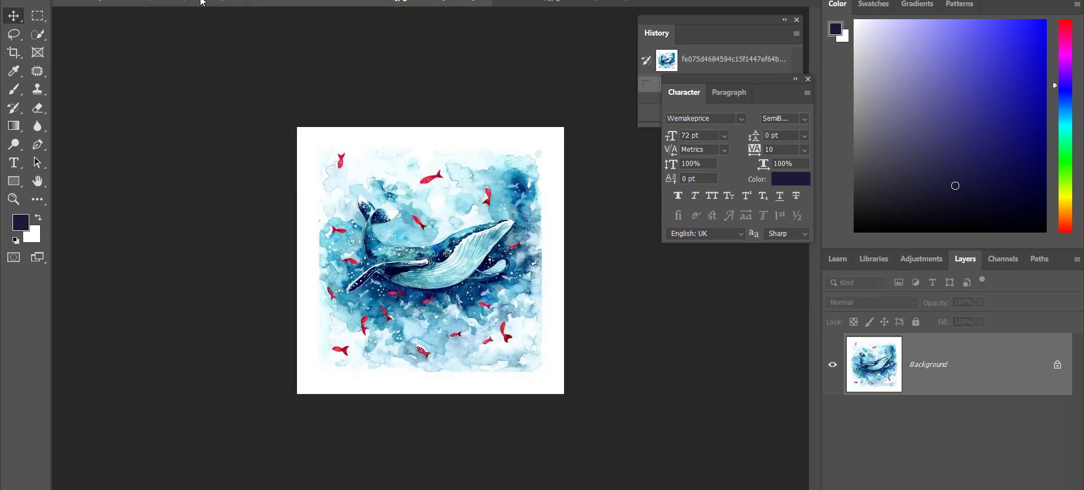
left_click(338, 5)
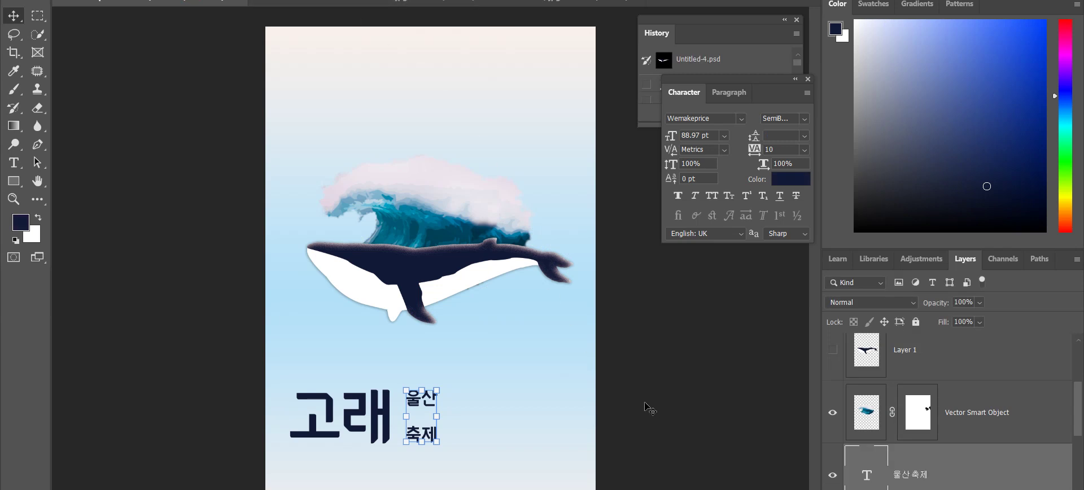
key("Return")
key("BackSpace")
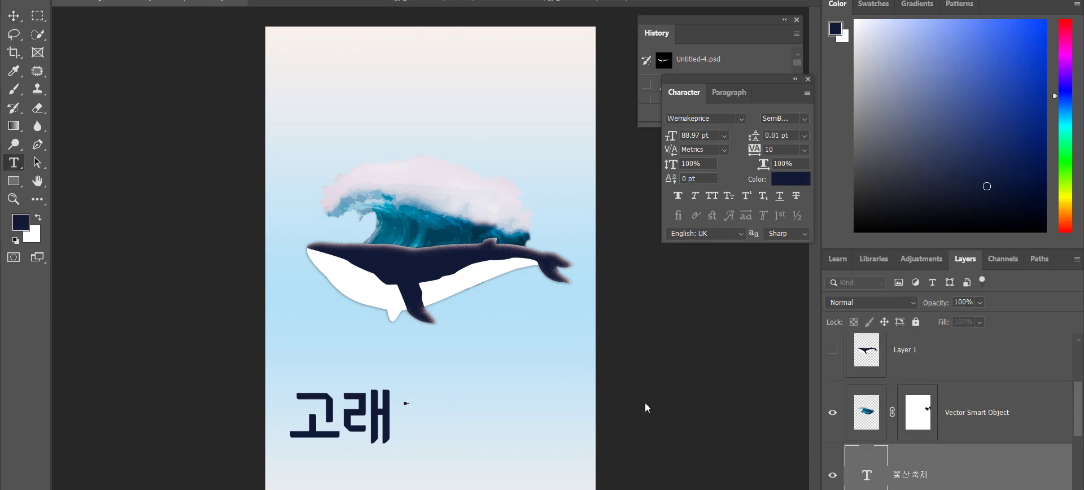
key("ctrl+z")
left_click(645, 402)
key("v")
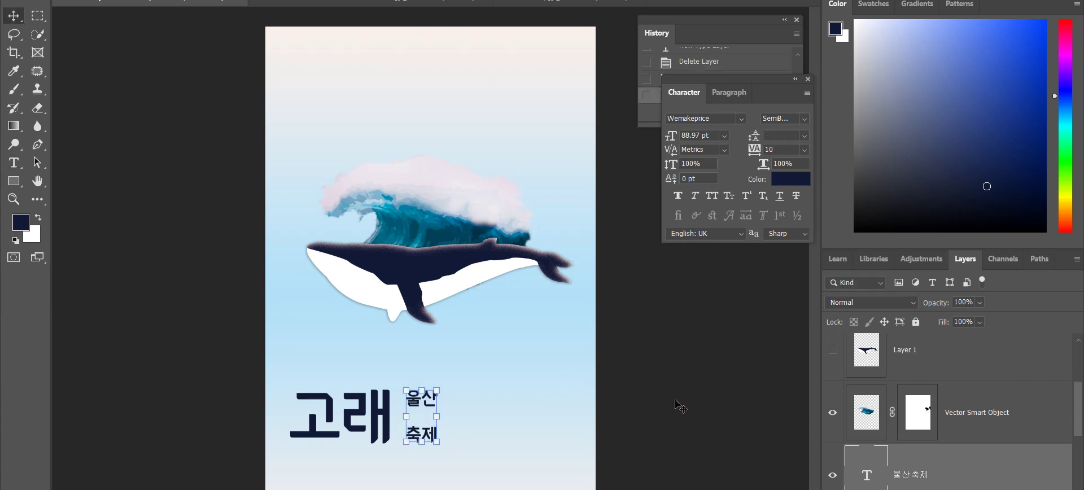
- Group the "고래" text layer and merge the group into a single pixel layer
left_click(326, 419)
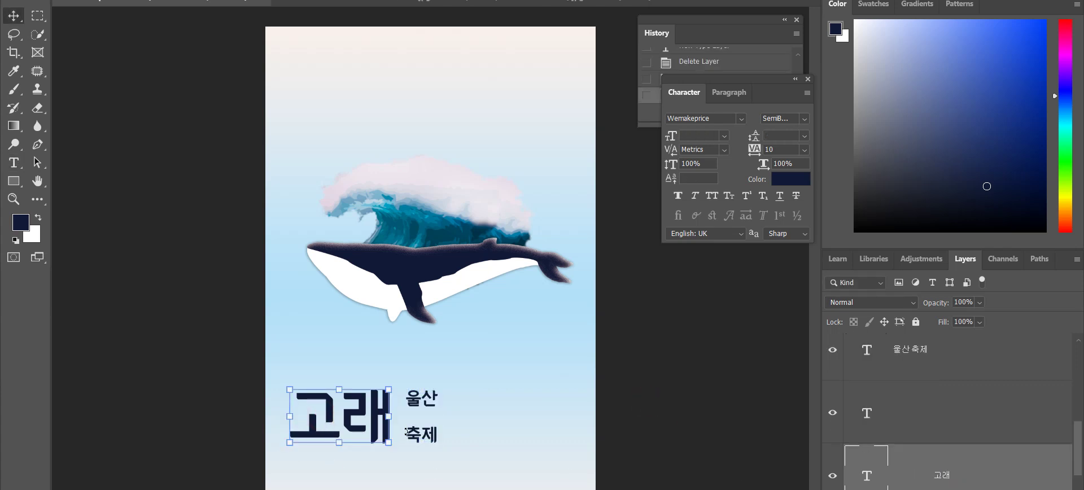
double_click(964, 481)
left_click(1005, 120)
key("ctrl+z")
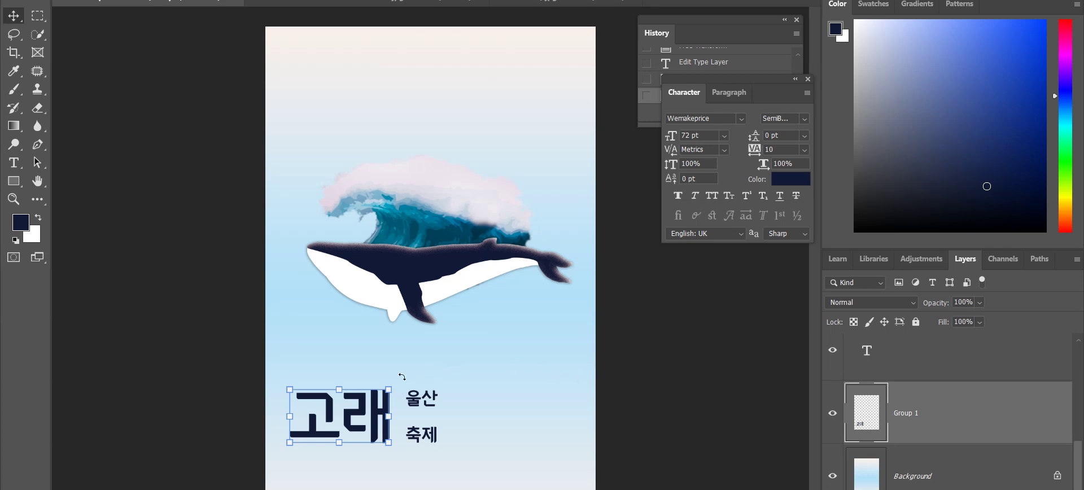
- Try a Bevel & Emboss texture with 101% scale and +1000% depth on the merged "고래" layer
double_click(867, 421)
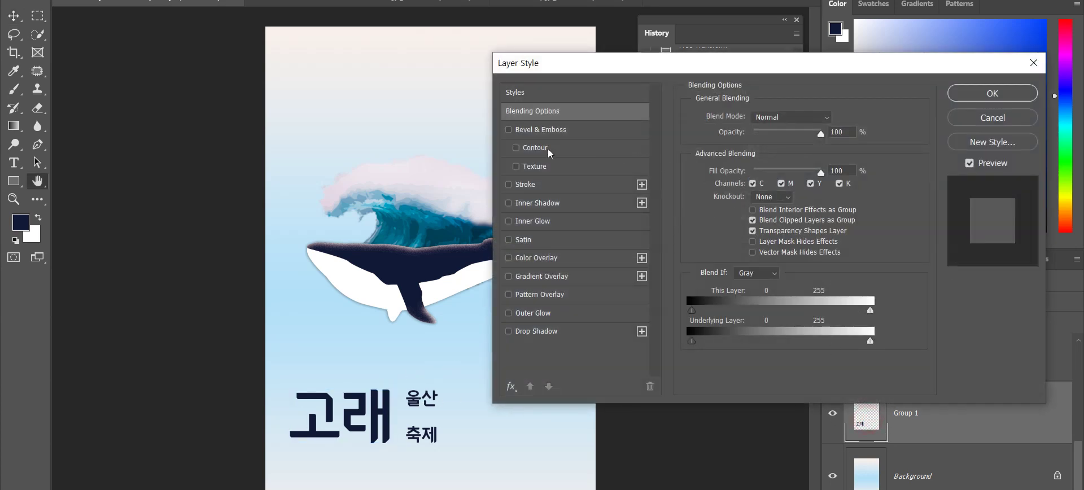
left_click(540, 170)
left_click(751, 141)
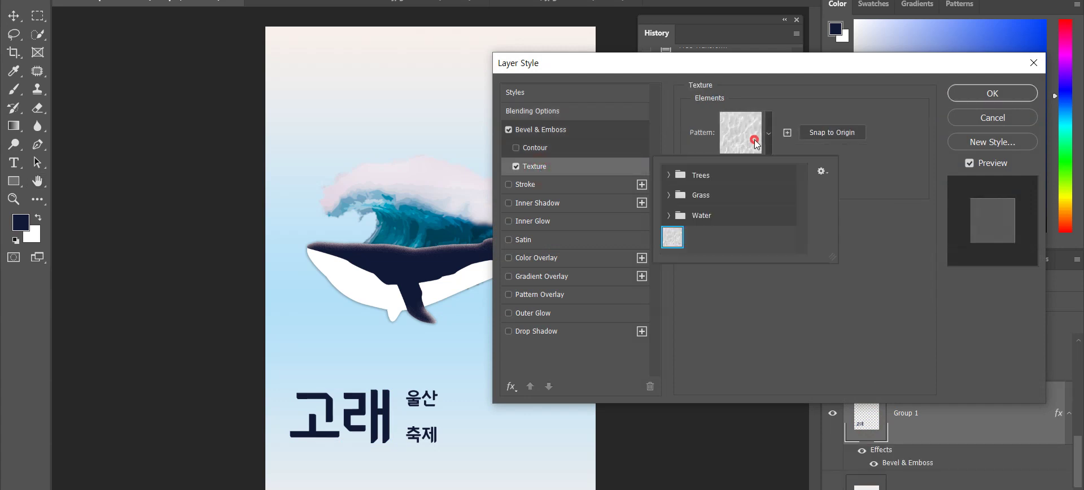
double_click(672, 238)
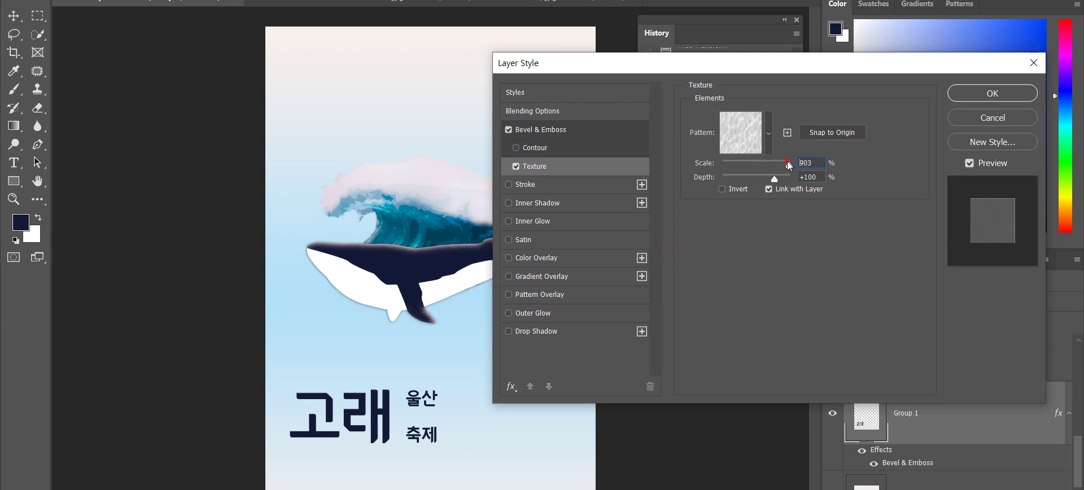
key("Up")
left_click_drag(769, 175, 800, 181)
left_click(769, 134)
left_click(769, 134)
left_click(769, 133)
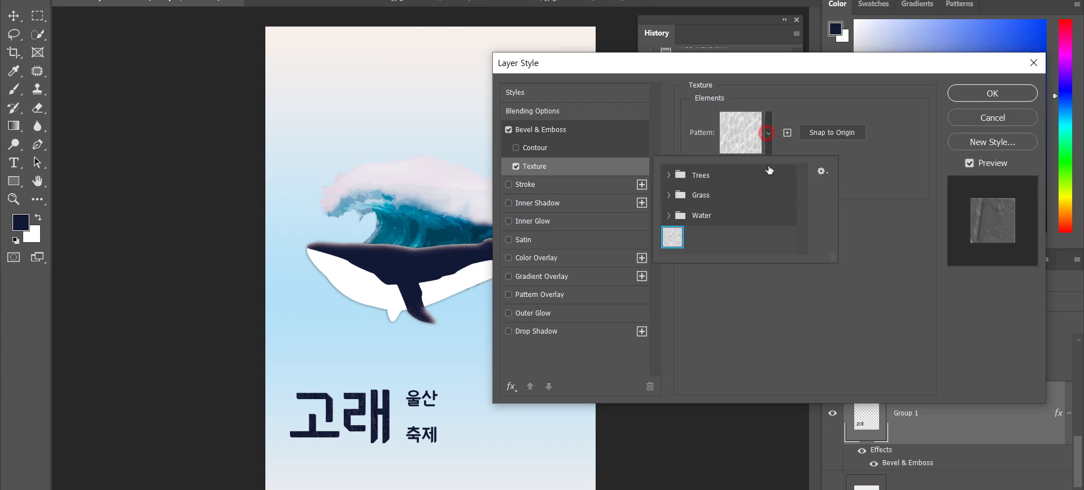
left_click(669, 215)
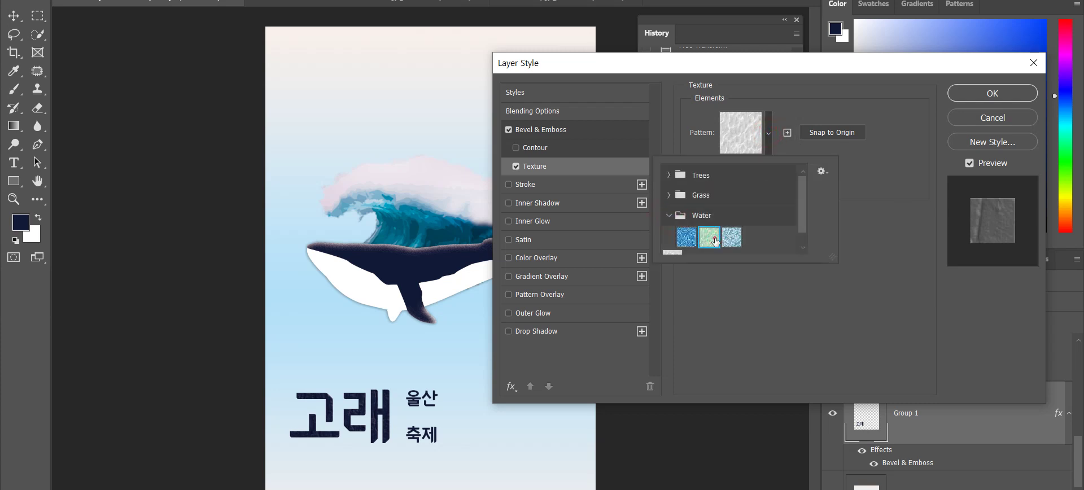
key("Escape")
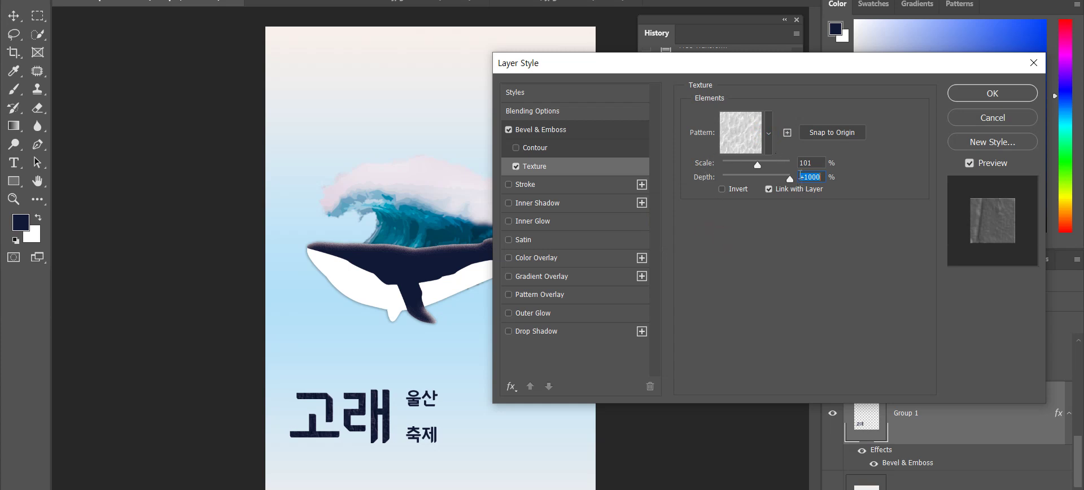
- Try a steeper custom contour curve for the bevel on the "고래" layer and discard the curve
left_click(527, 149)
left_click(737, 123)
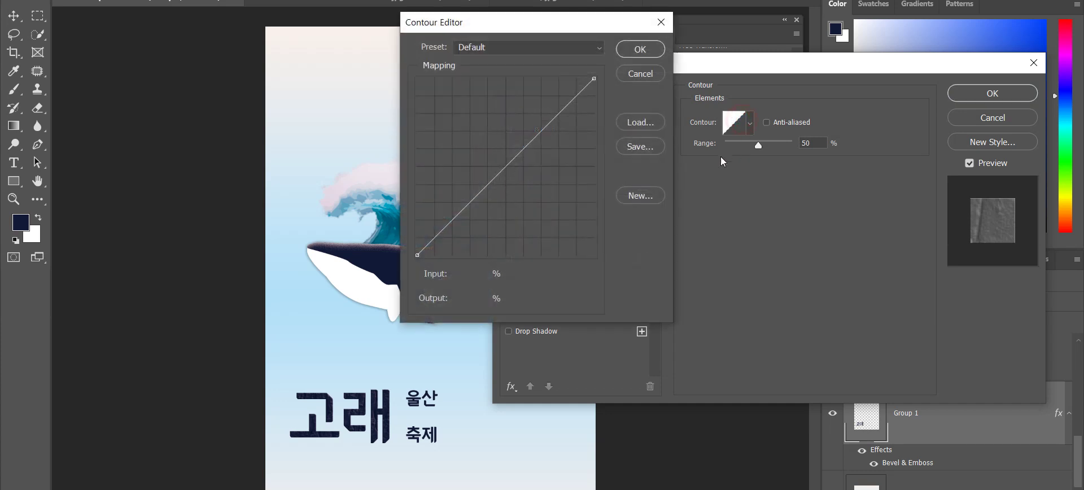
left_click_drag(492, 179, 465, 130)
left_click(487, 150)
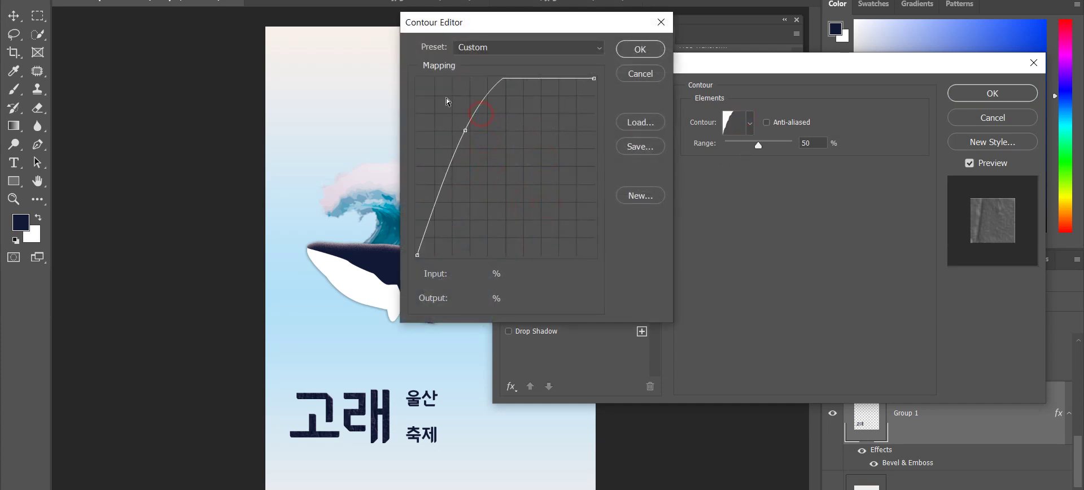
left_click(644, 83)
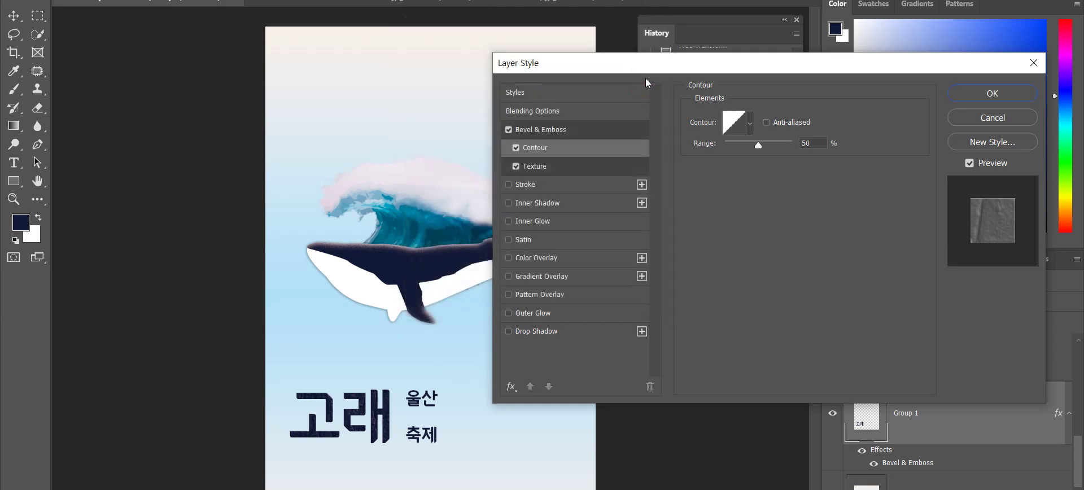
- Try a peak-shaped bevel contour with 100% range, switch the contour off and discard the "고래" layer's style changes
left_click_drag(757, 147, 794, 144)
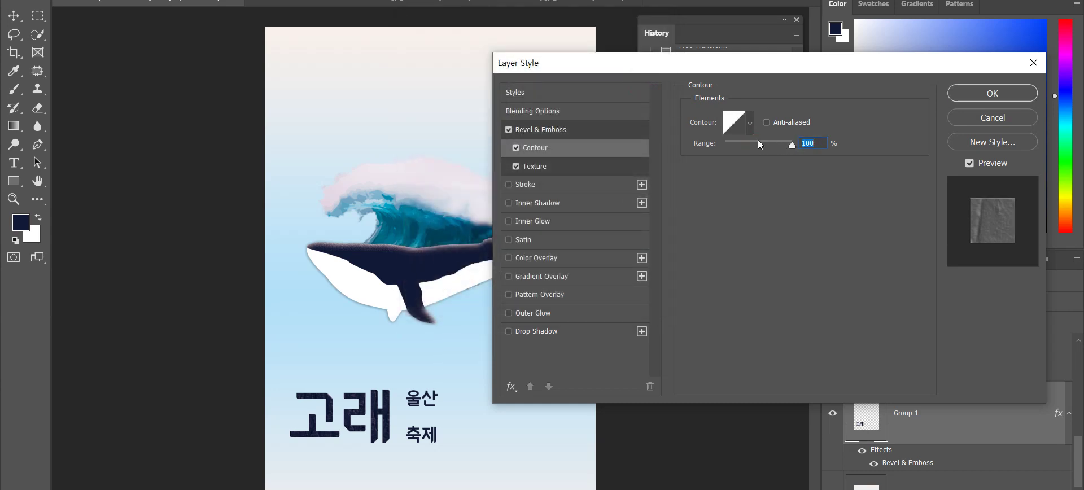
left_click(750, 123)
left_click(684, 164)
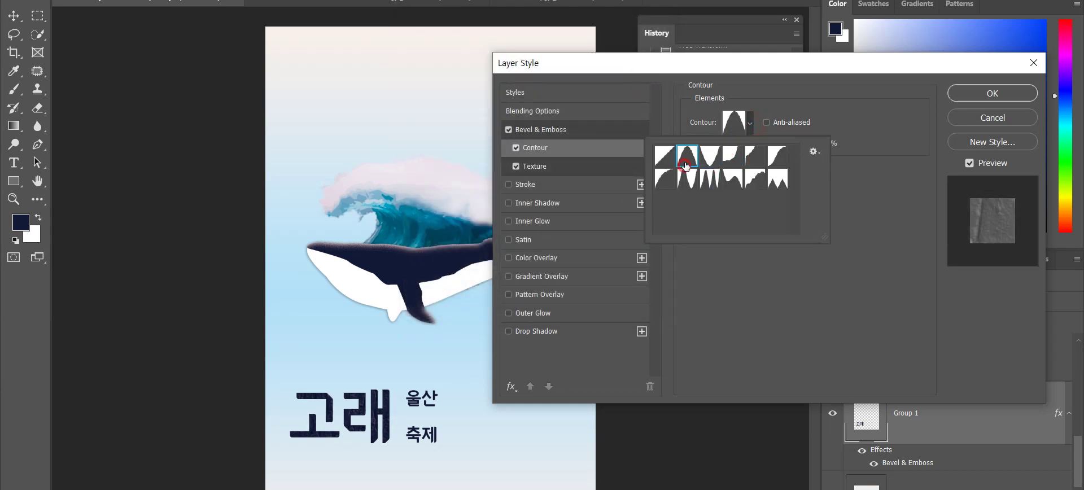
left_click(752, 123)
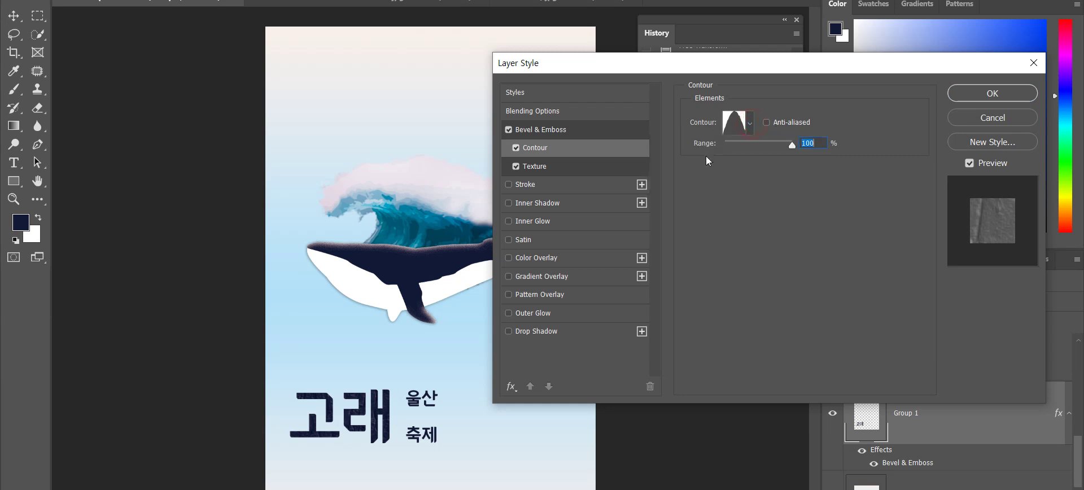
left_click(515, 148)
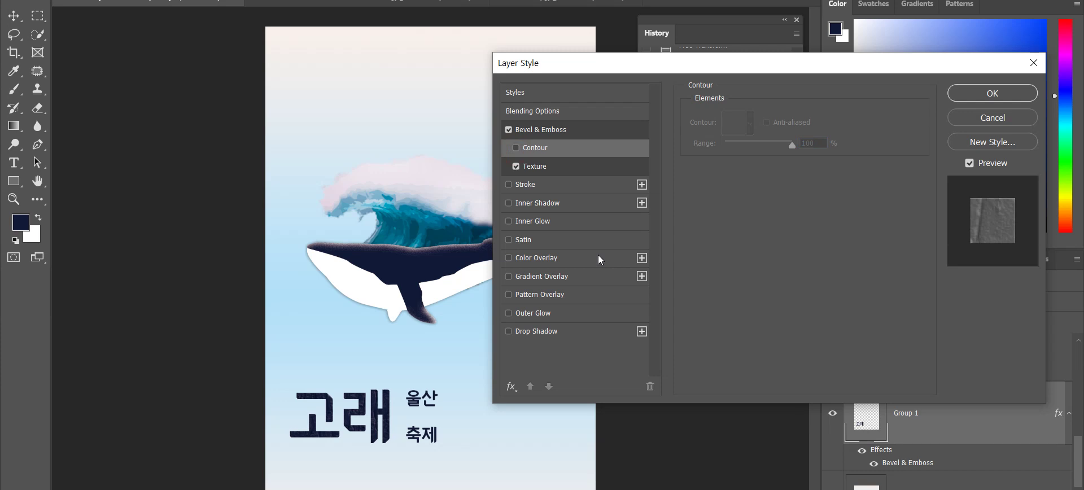
left_click(981, 117)
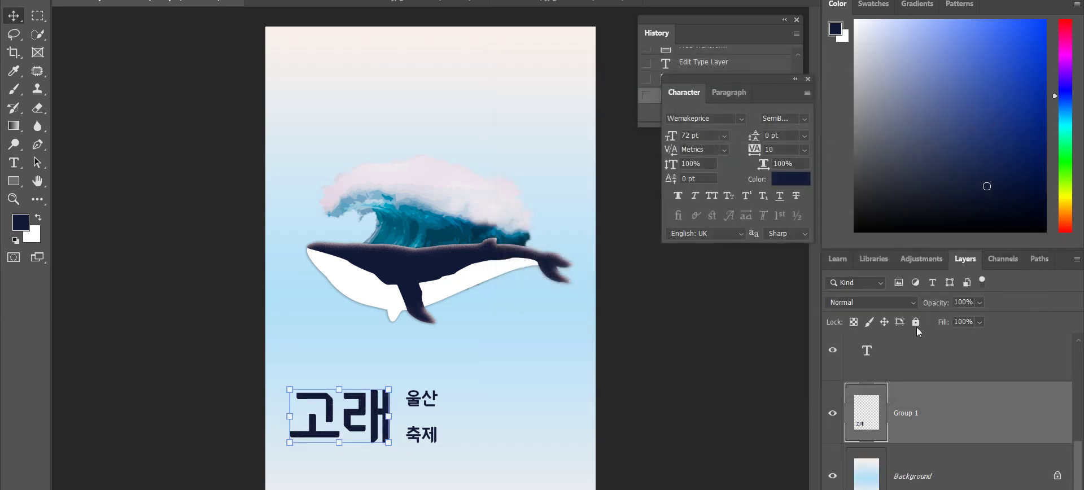
- Duplicate the Background layer and hide the original
left_click(911, 477)
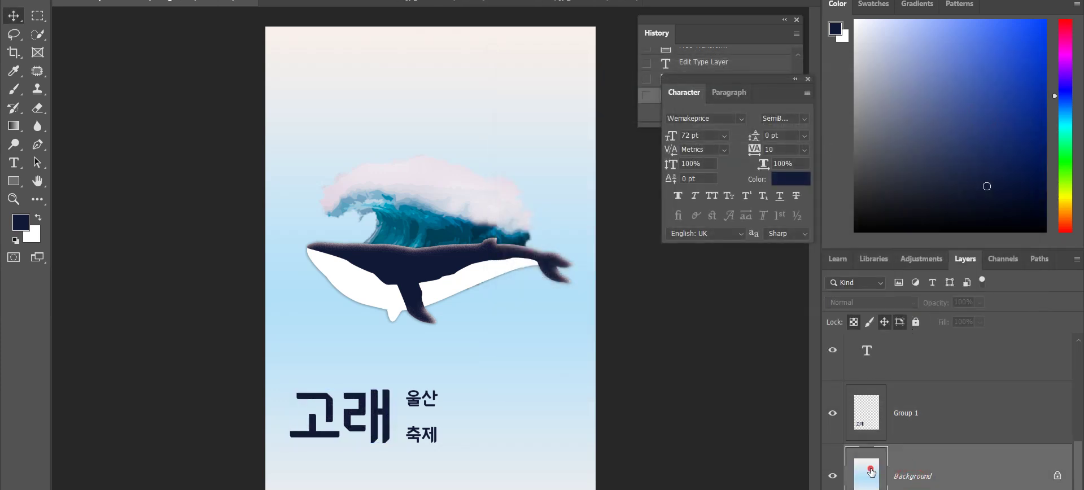
double_click(870, 469)
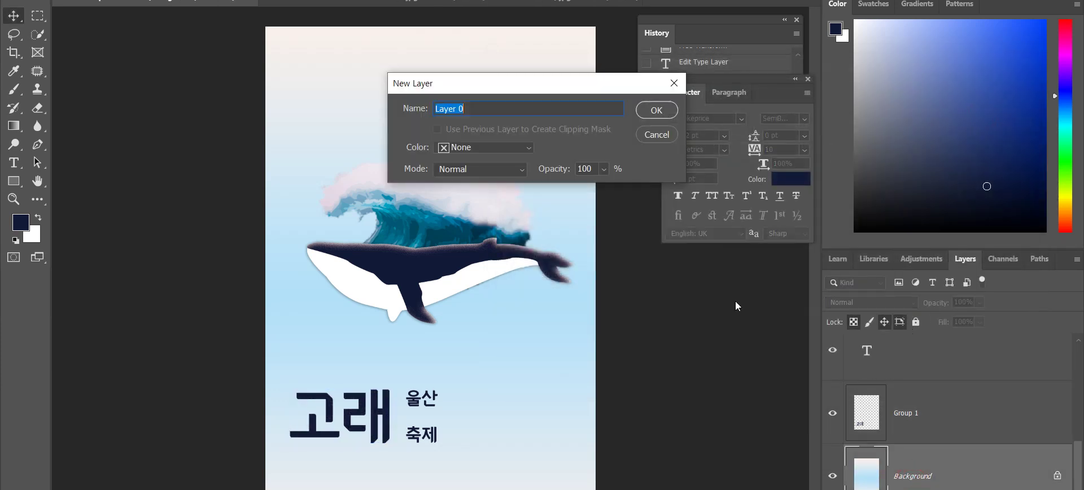
left_click(657, 135)
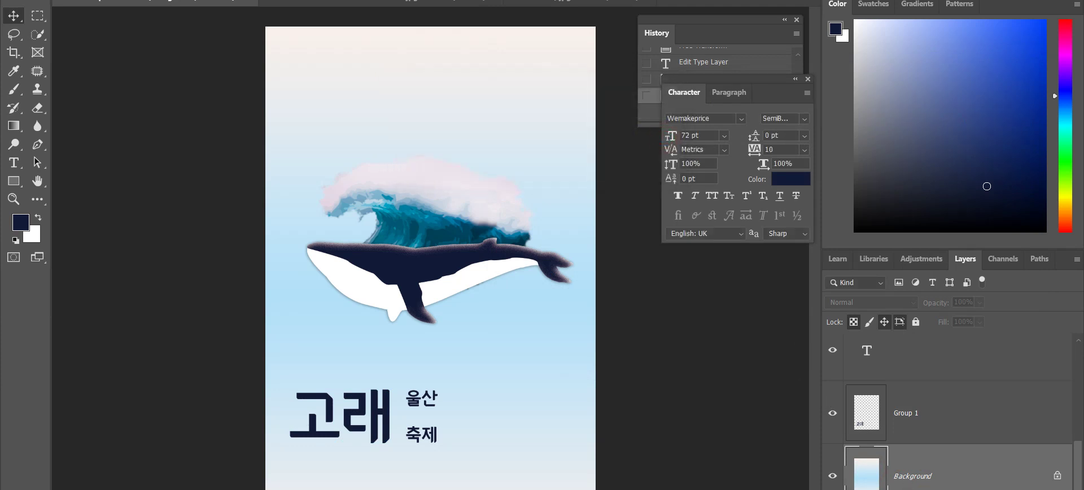
key("ctrl+j")
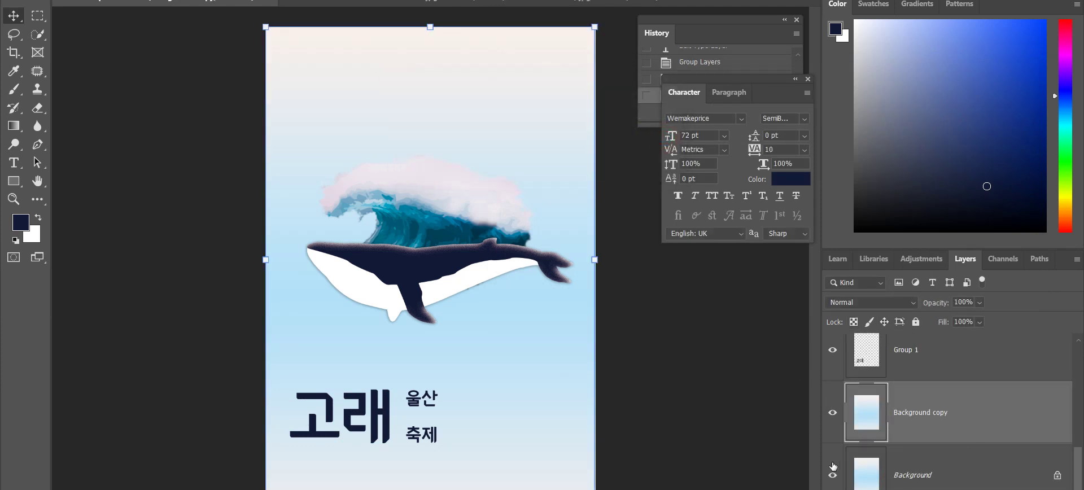
left_click(833, 472)
- Try a Bevel & Emboss texture with 1000% scale and +75% depth on the background copy
double_click(874, 416)
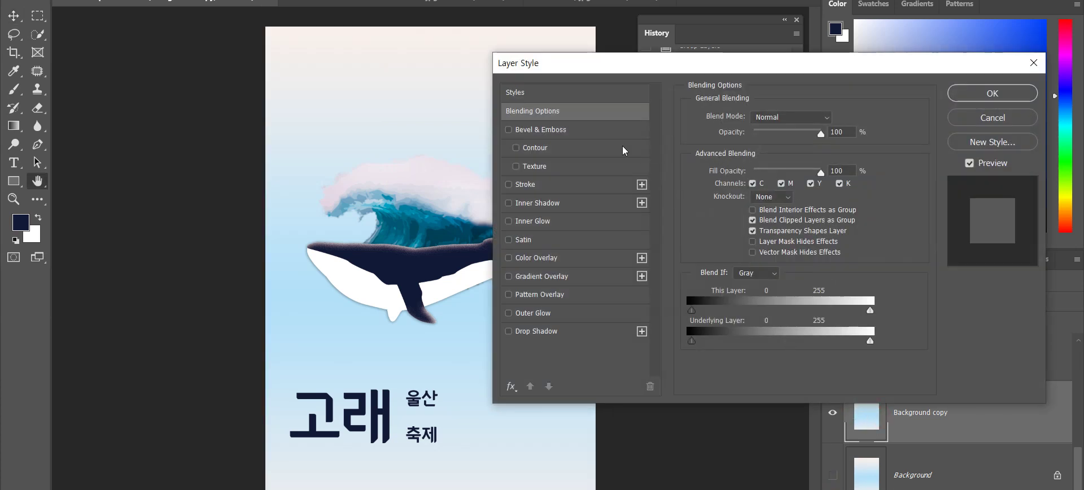
left_click(527, 167)
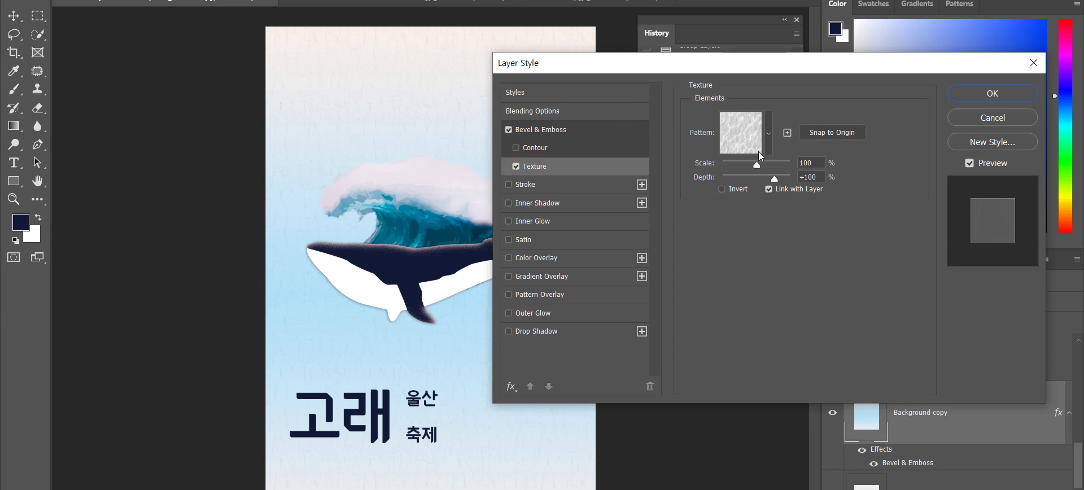
left_click_drag(757, 167, 722, 165)
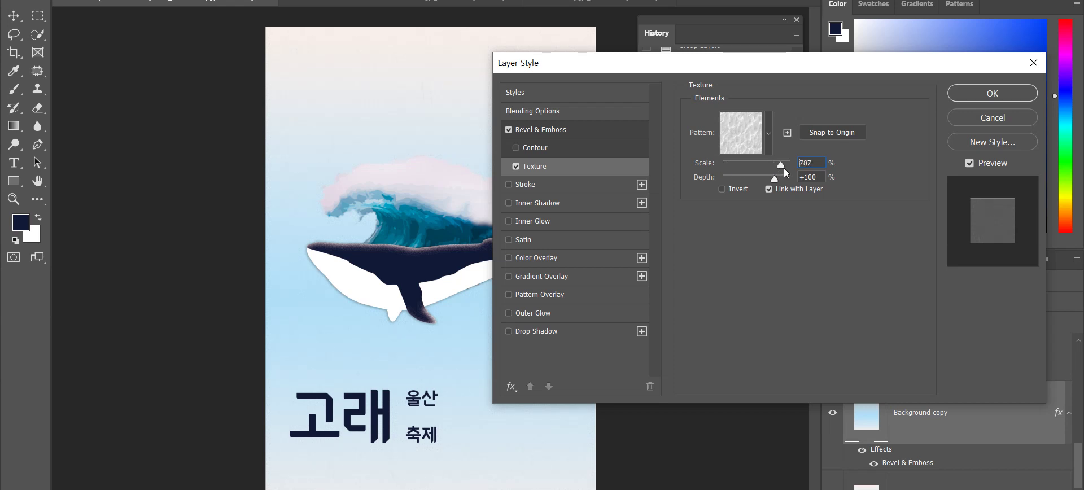
left_click_drag(789, 169, 807, 168)
left_click_drag(752, 64, 834, 67)
mouse_move(858, 182)
left_mouse_down()
mouse_move(876, 179)
mouse_move(852, 179)
left_mouse_up()
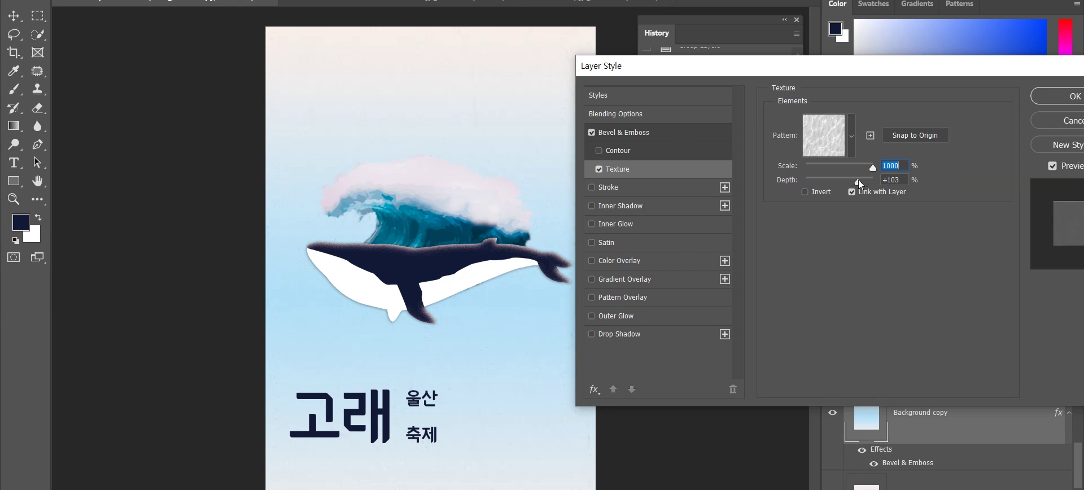
left_click_drag(858, 179, 854, 179)
left_click(849, 136)
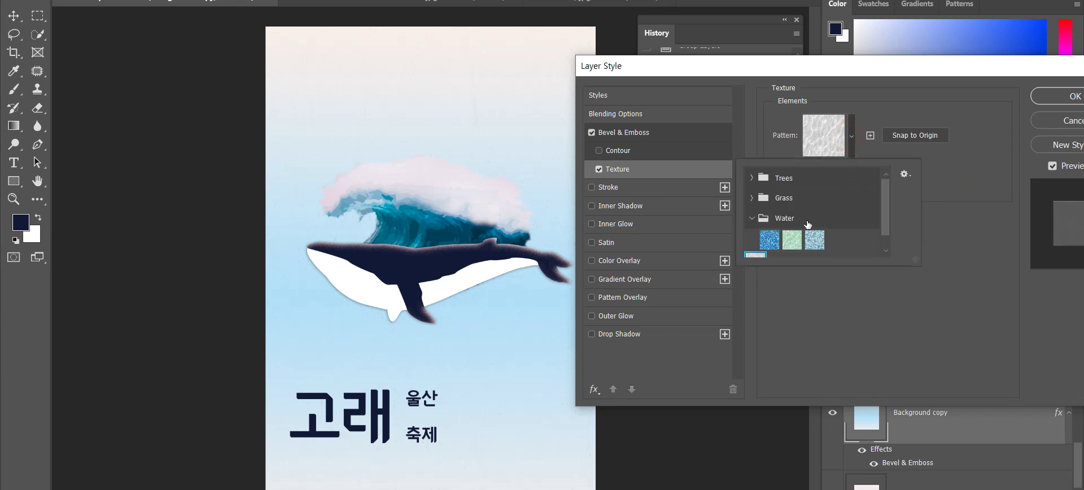
key("Escape")
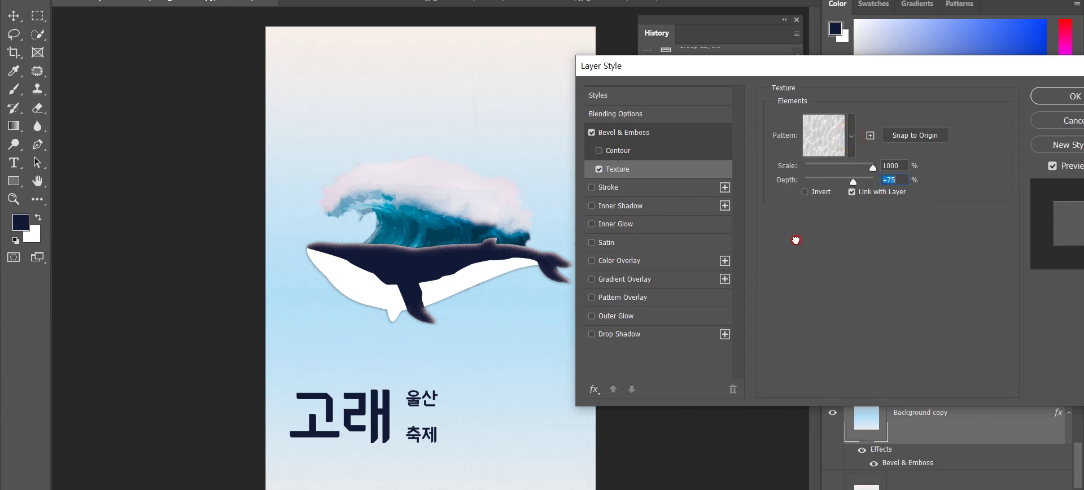
- Try a different, coarser pattern for the background copy's texture and discard the layer style changes
left_click(838, 133)
double_click(822, 236)
left_click_drag(815, 69, 653, 86)
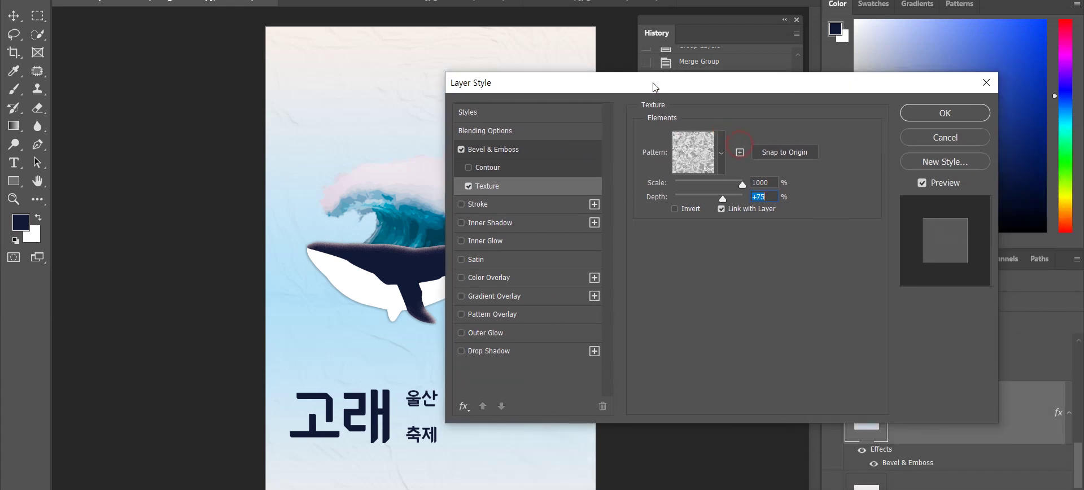
left_click(911, 136)
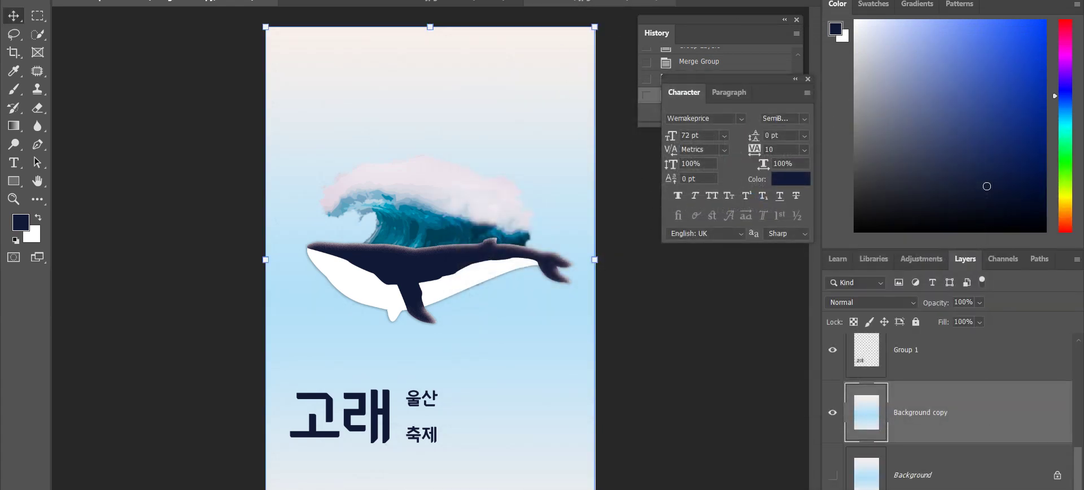
- Examine the watercolour whale image as a style reference
left_click(600, 3)
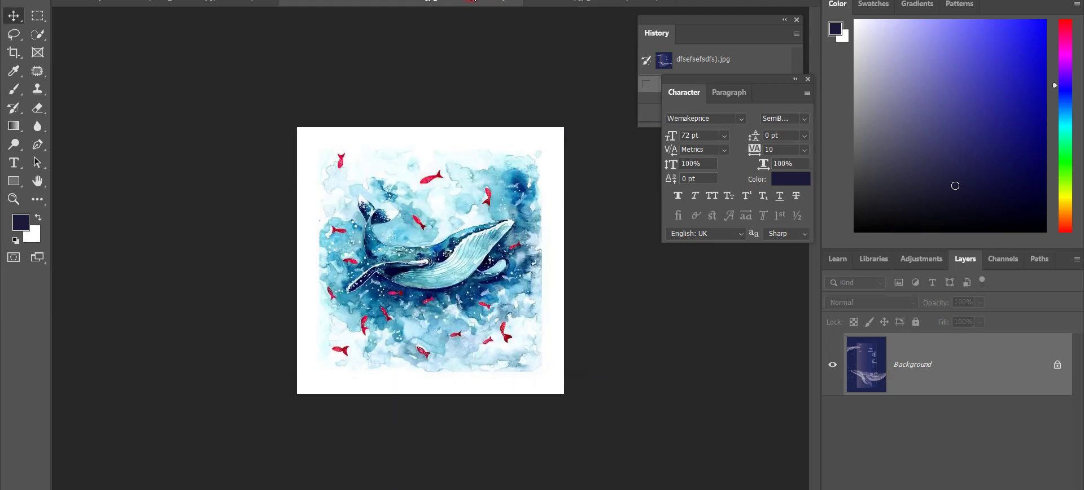
left_click(473, 3)
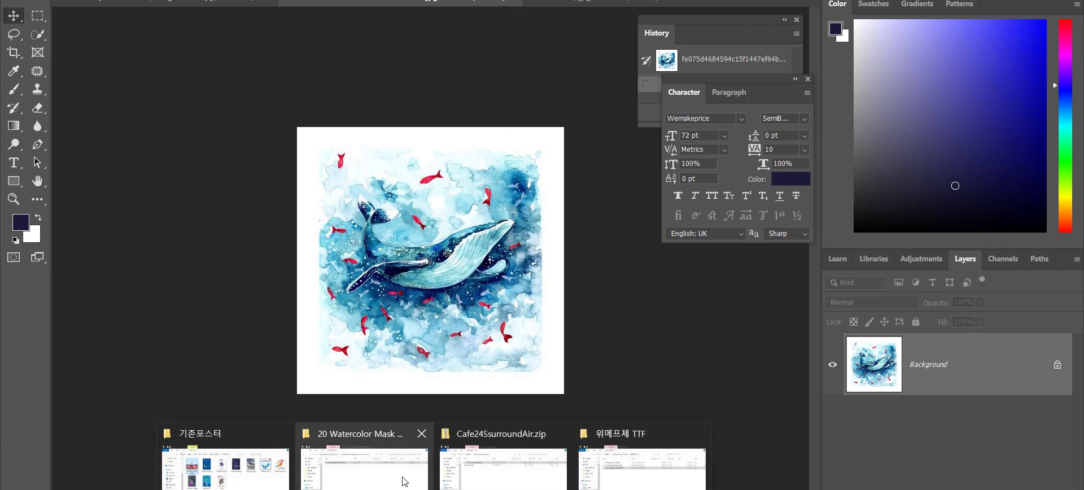
- Close the Wemakeprice font, Cafe24SsurroundAir.zip and watercolor brush folder windows, and bring up the 기존포스터 folder
mouse_move(508, 483)
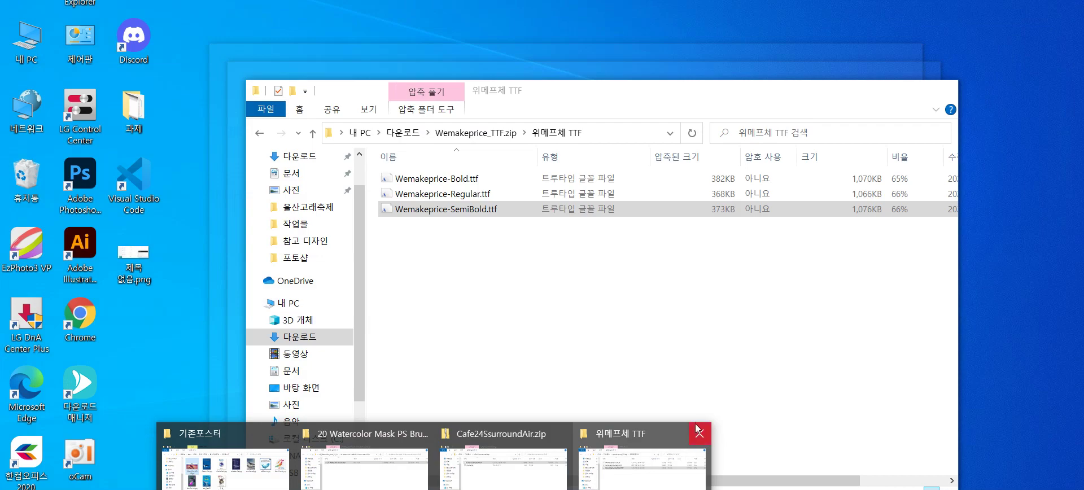
left_click(699, 430)
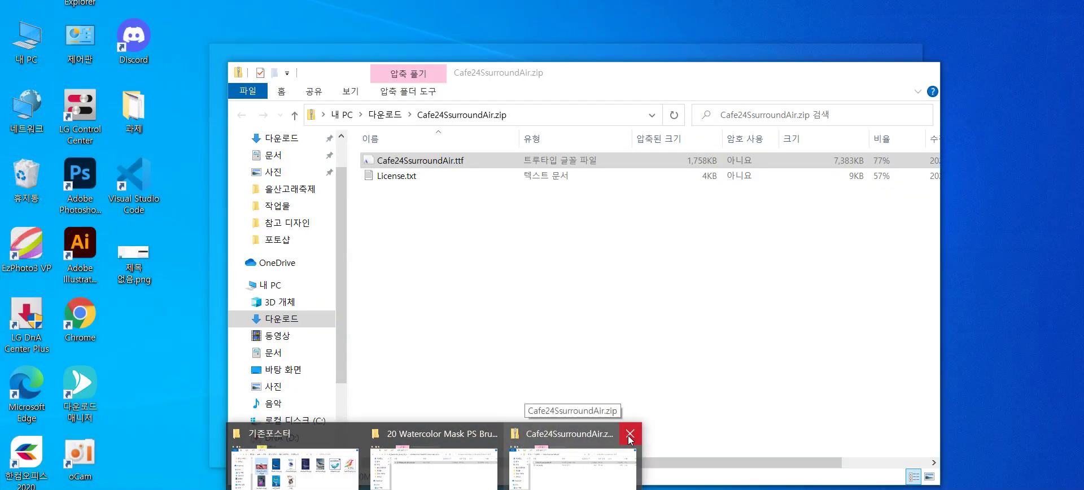
left_click(628, 435)
left_click(535, 460)
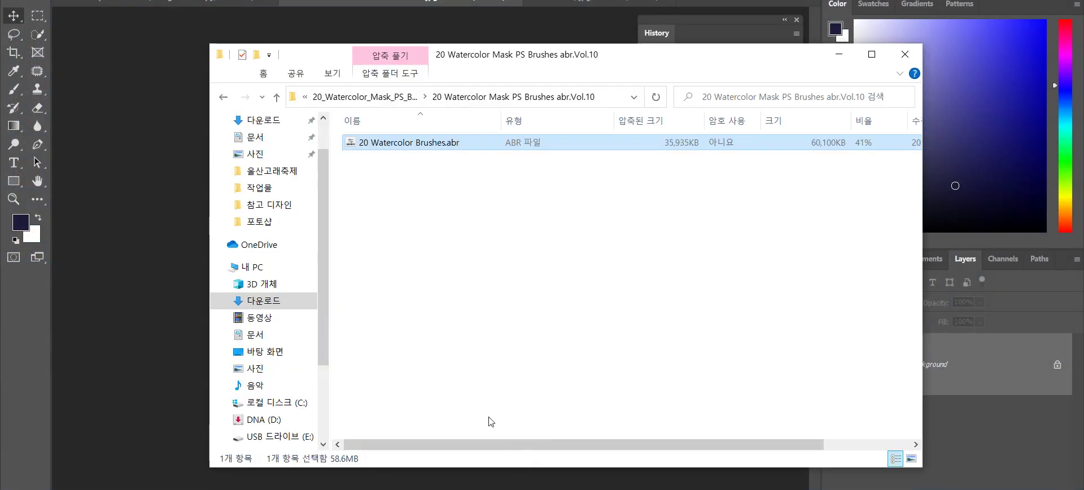
left_click(905, 54)
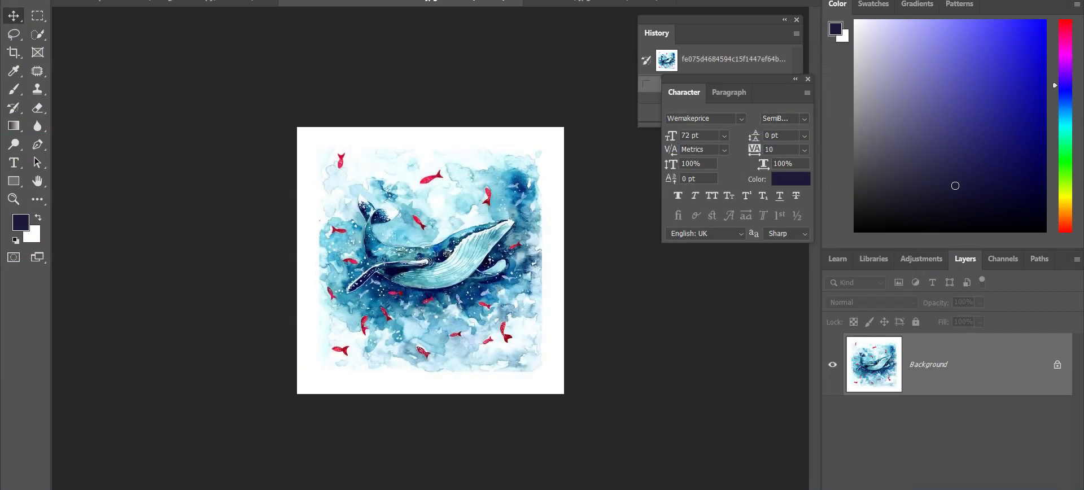
left_click(455, 452)
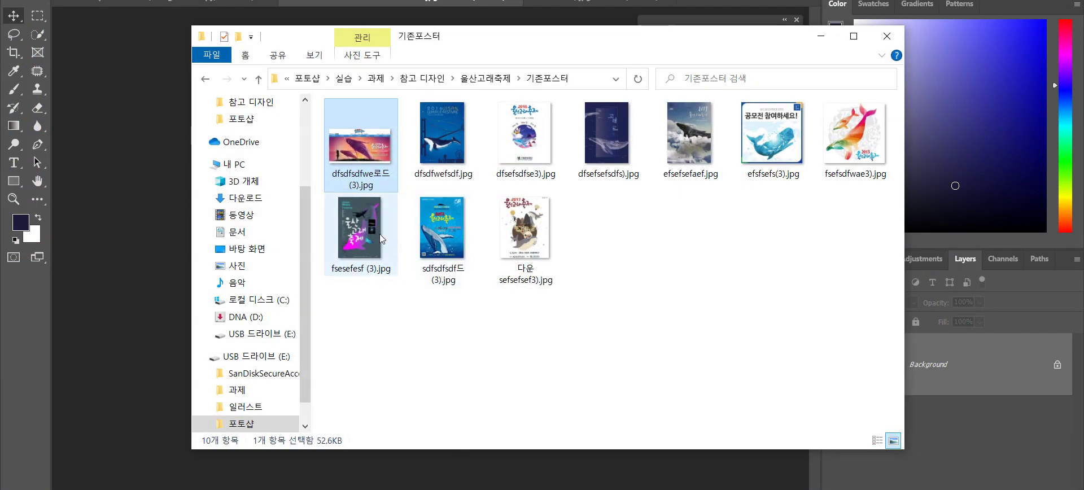
- Open the blue 2012 festival poster sdfsdfsdf드 (3).jpg in Photoshop as a reference and return to the 기존포스터 folder
left_click_drag(419, 236, 706, 5)
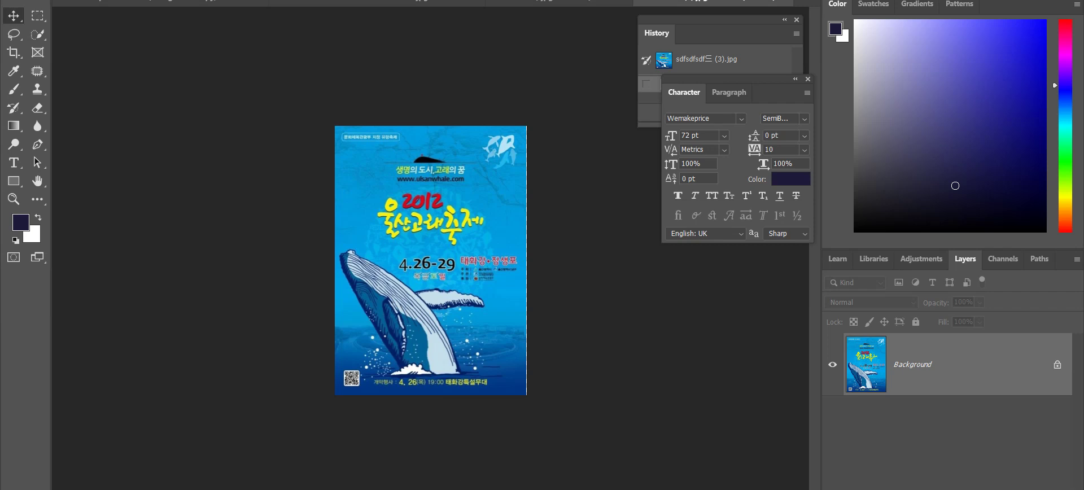
key("alt+Tab")
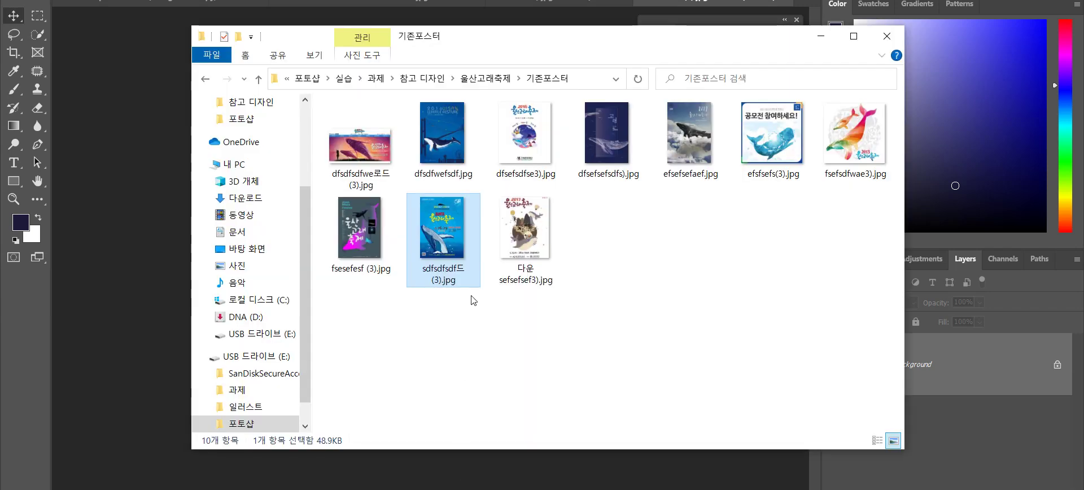
- Browse the existing whale festival posters in the image viewer, starting from fsesefesf (3).jpg, to examine their styles and titles
double_click(376, 255)
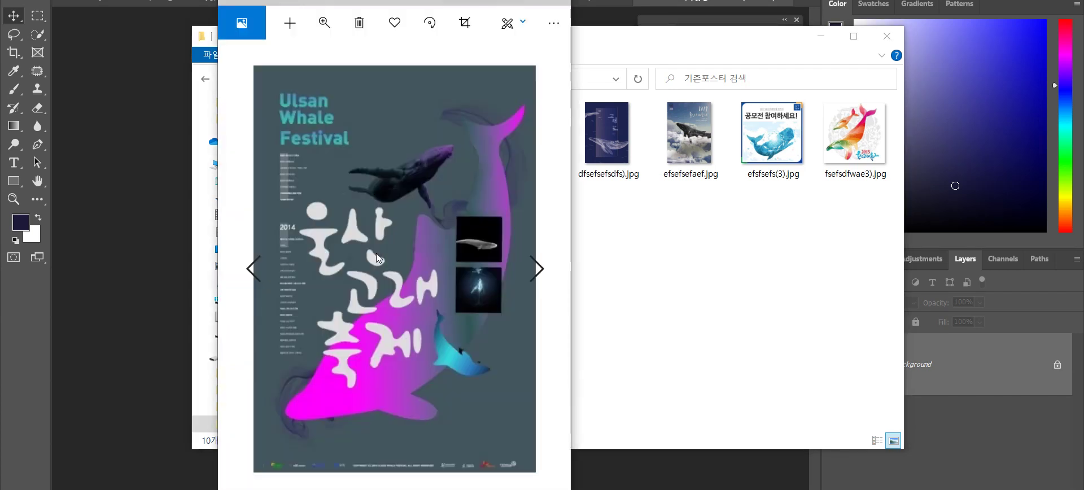
scroll(376, 253, "down", 1)
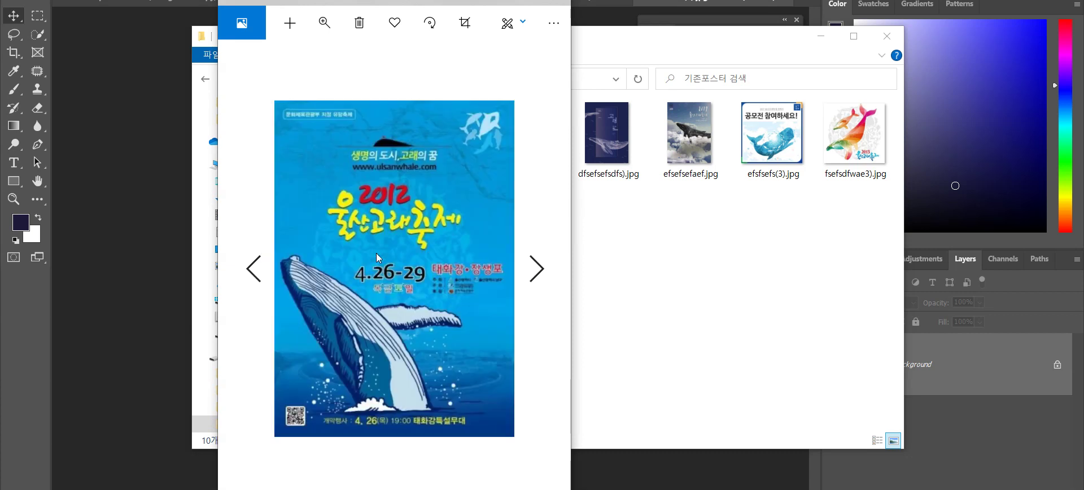
scroll(376, 253, "up", 1)
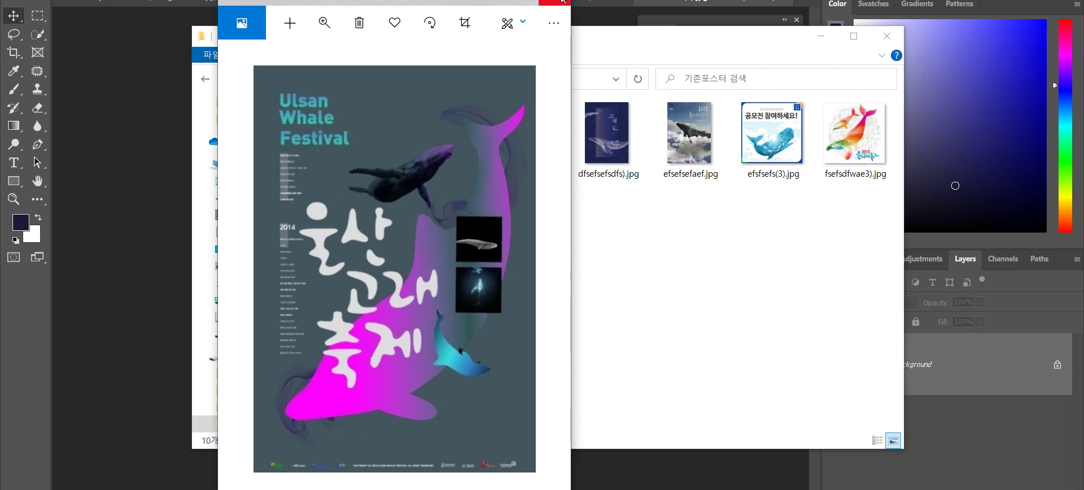
scroll(416, 236, "down", 1)
scroll(414, 231, "down", 1)
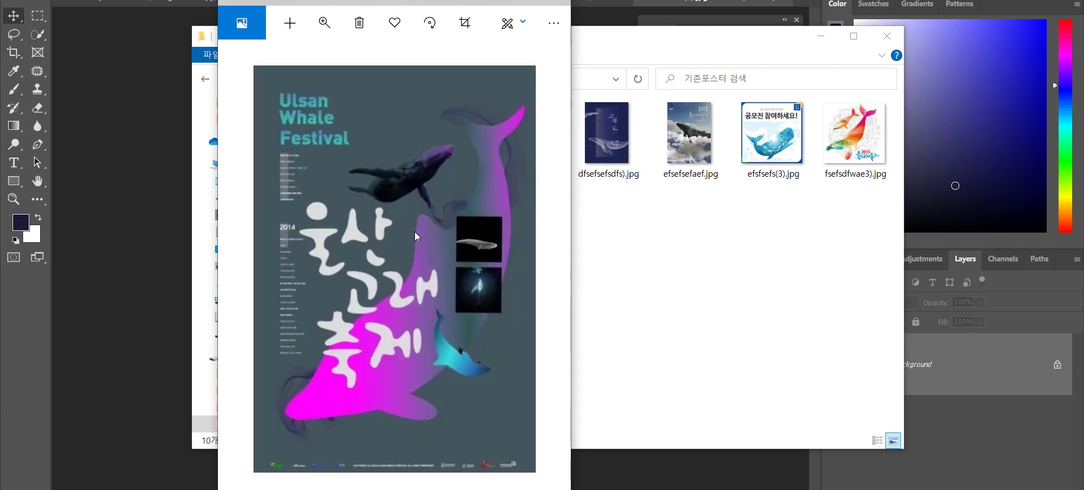
scroll(414, 231, "down", 1)
scroll(415, 231, "down", 1)
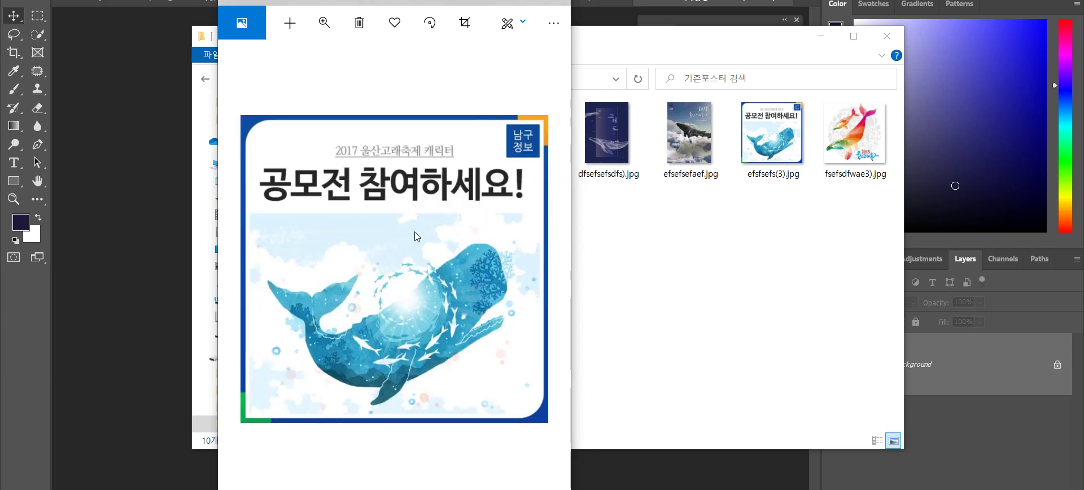
scroll(414, 231, "down", 1)
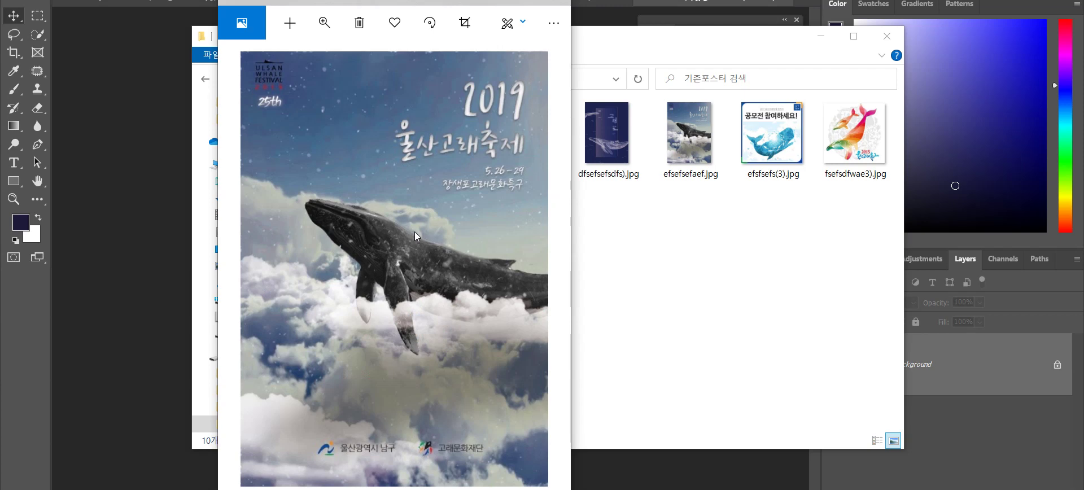
scroll(415, 232, "down", 1)
scroll(414, 232, "down", 2)
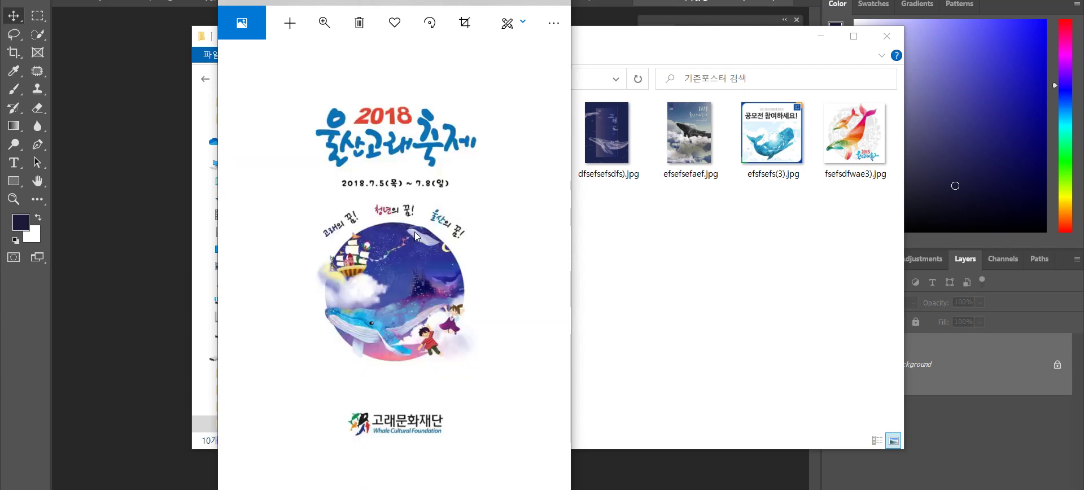
scroll(415, 231, "up", 1)
scroll(414, 232, "down", 2)
scroll(415, 231, "up", 2)
left_click(554, 3)
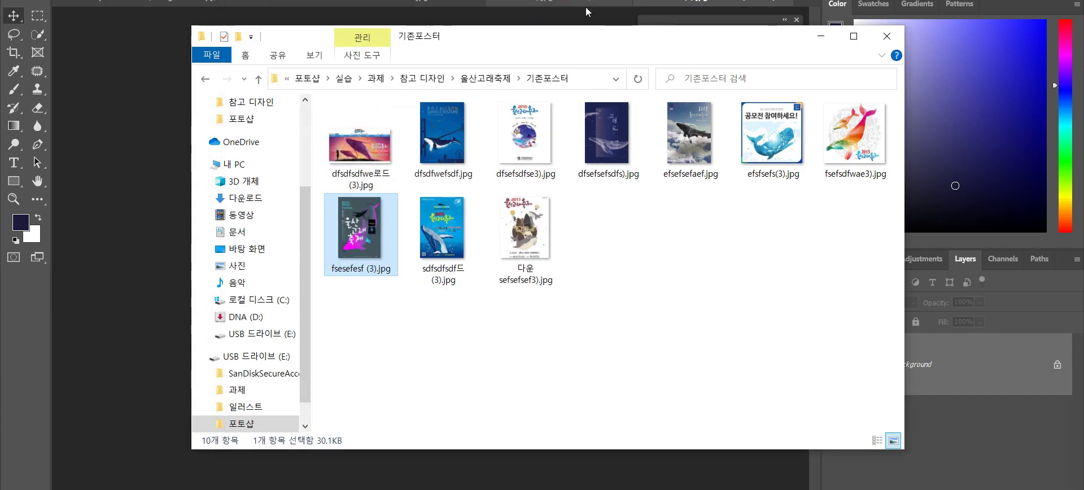
- Minimise the poster folder, return to the Untitled-4.psd whale poster and deselect its background copy layer
left_click(821, 36)
left_click(367, 2)
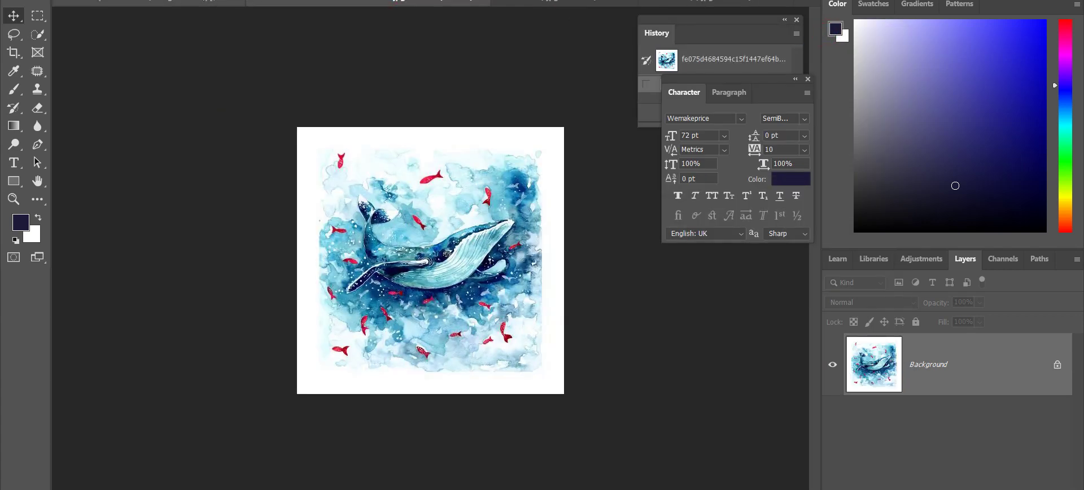
left_click(147, 2)
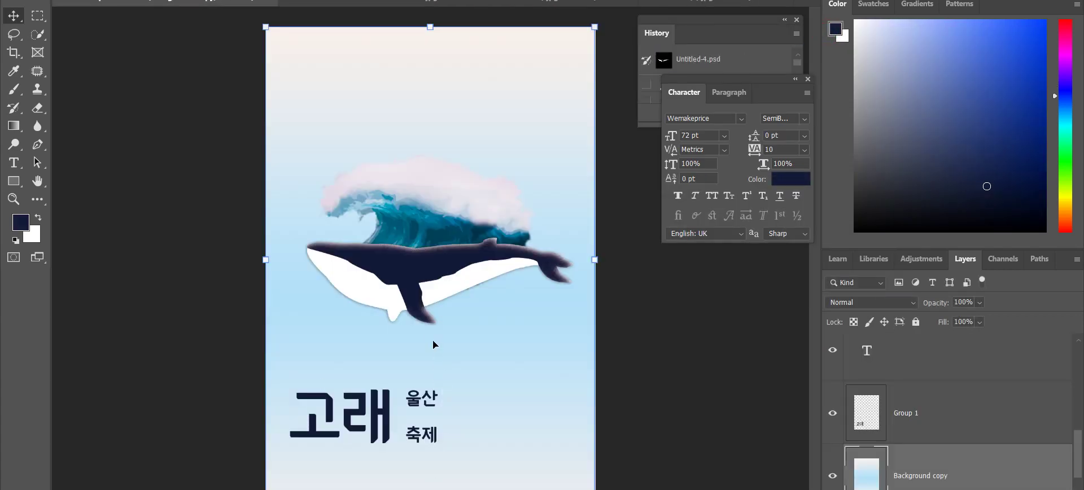
left_click(682, 356)
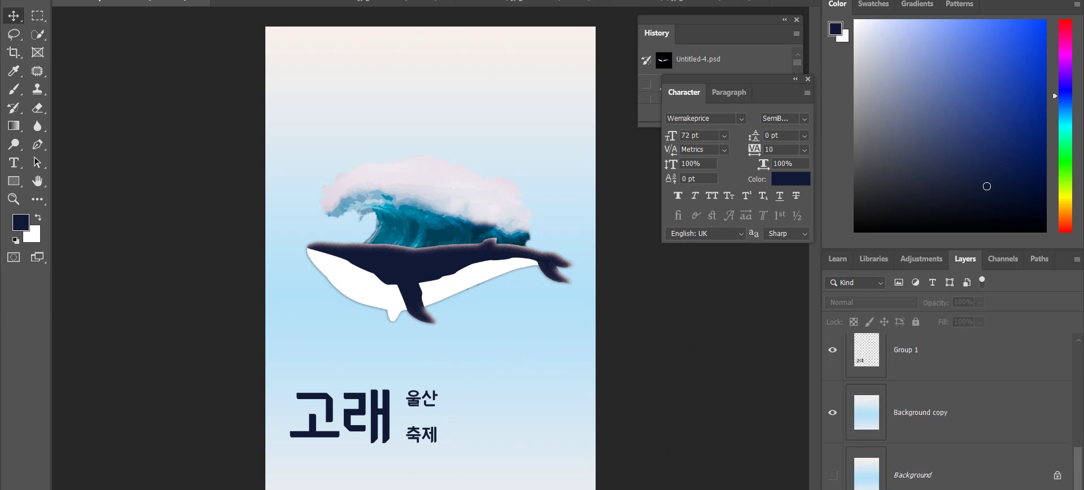
- Go up to the 울산고래축제 folder and examine the image of an astronaut riding a whale
key("alt+Tab")
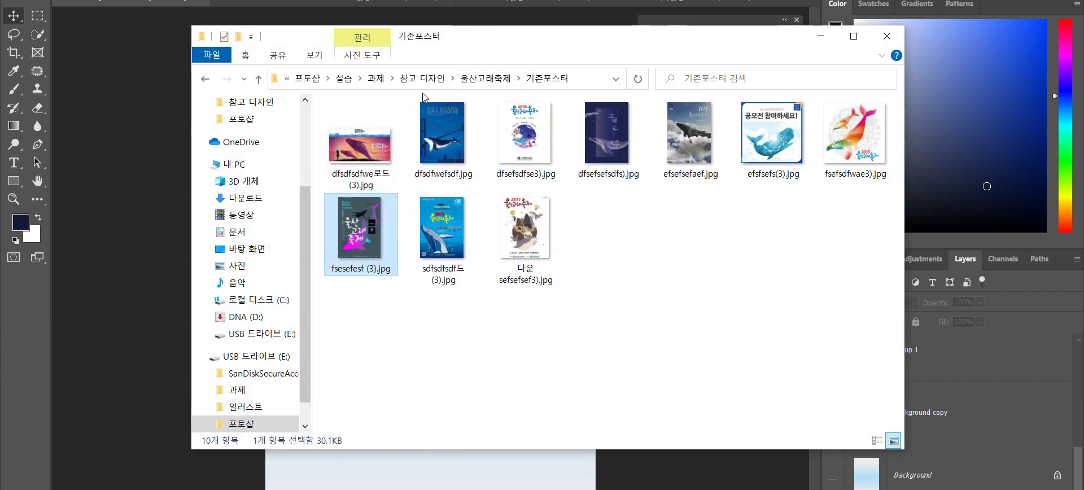
left_click(465, 82)
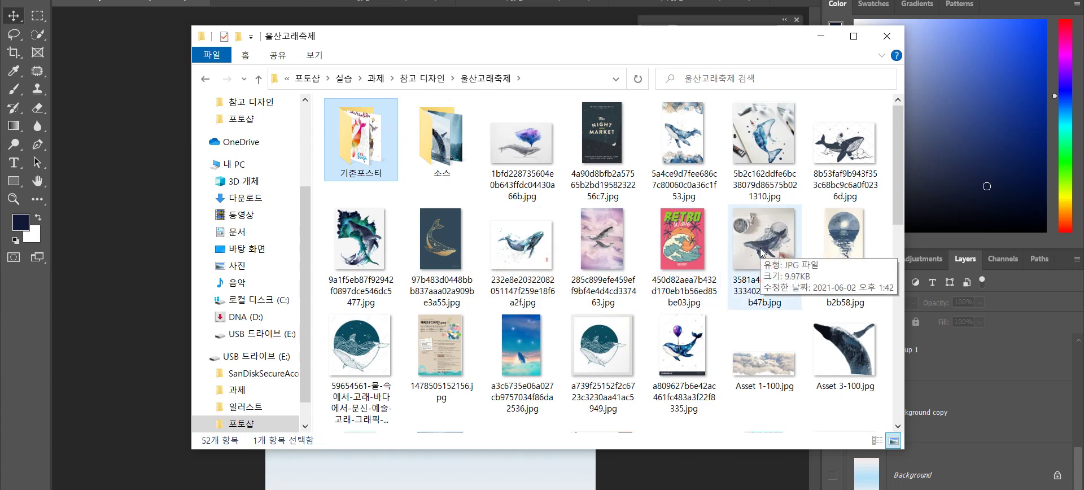
left_click(832, 185)
double_click(832, 185)
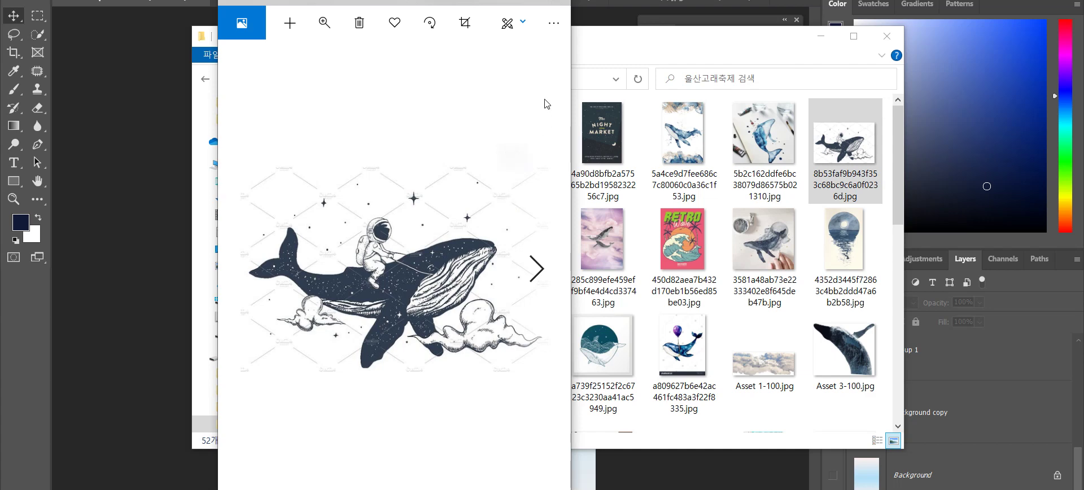
left_click(555, 3)
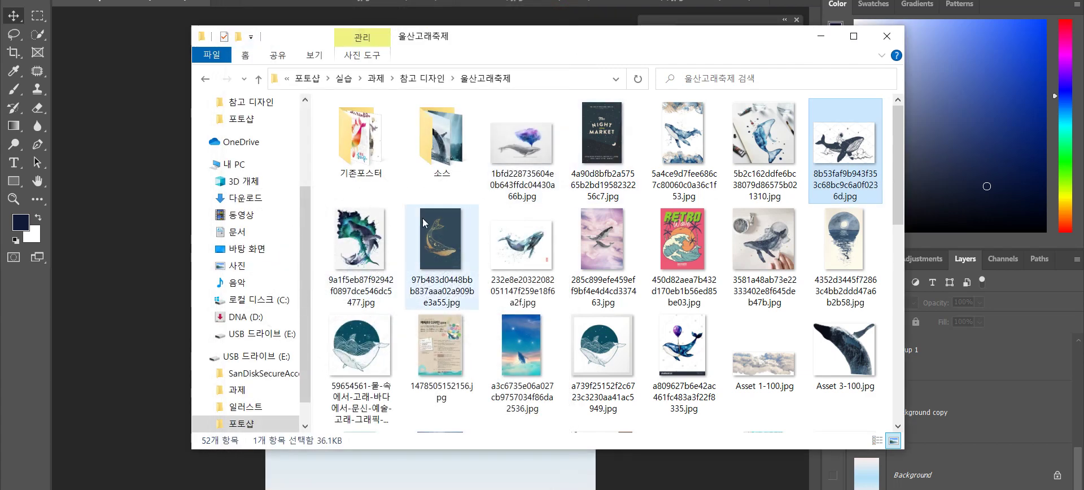
- Examine the balloon whale illustration, look through the rest of the 울산고래축제 folder's images and minimise the folder window
scroll(525, 248, "down", 3)
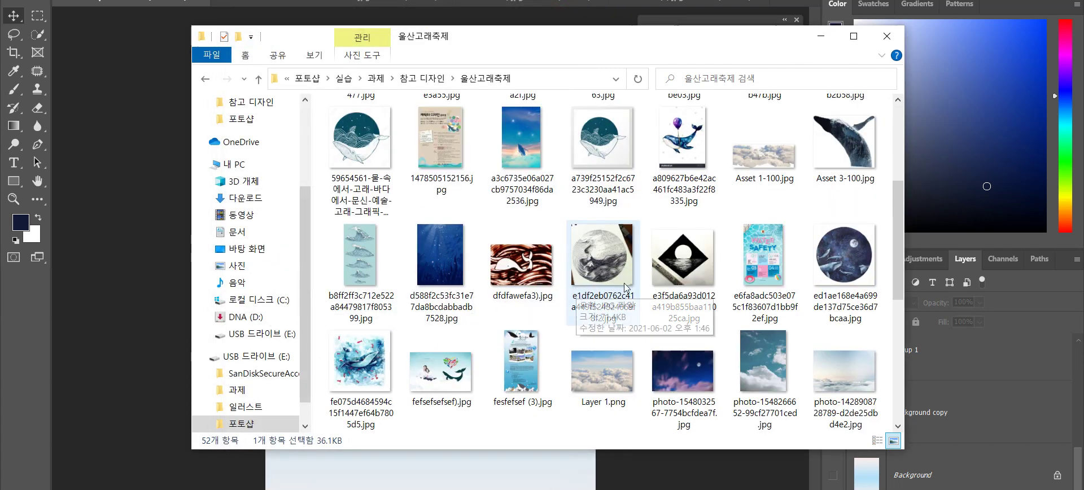
double_click(692, 160)
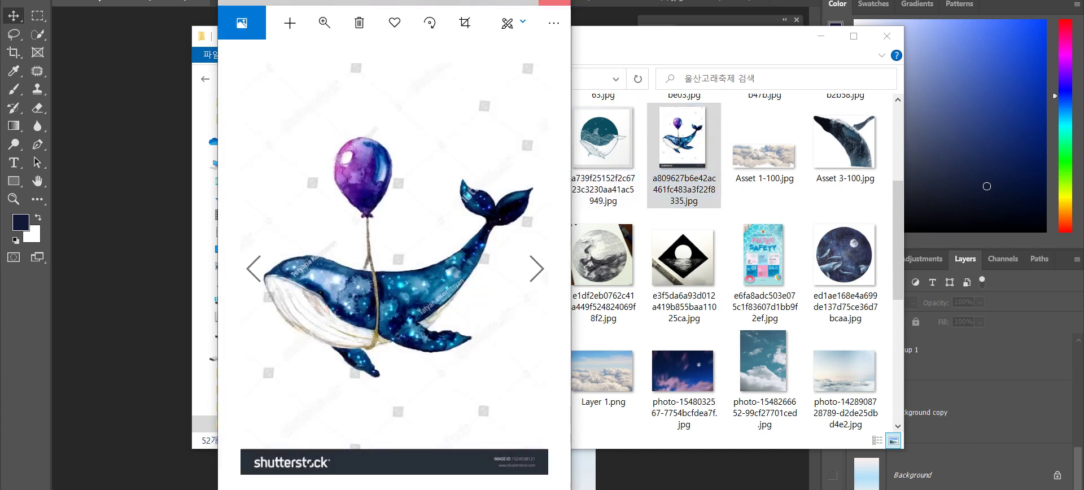
left_click(556, 3)
scroll(644, 248, "down", 4)
scroll(649, 271, "down", 2)
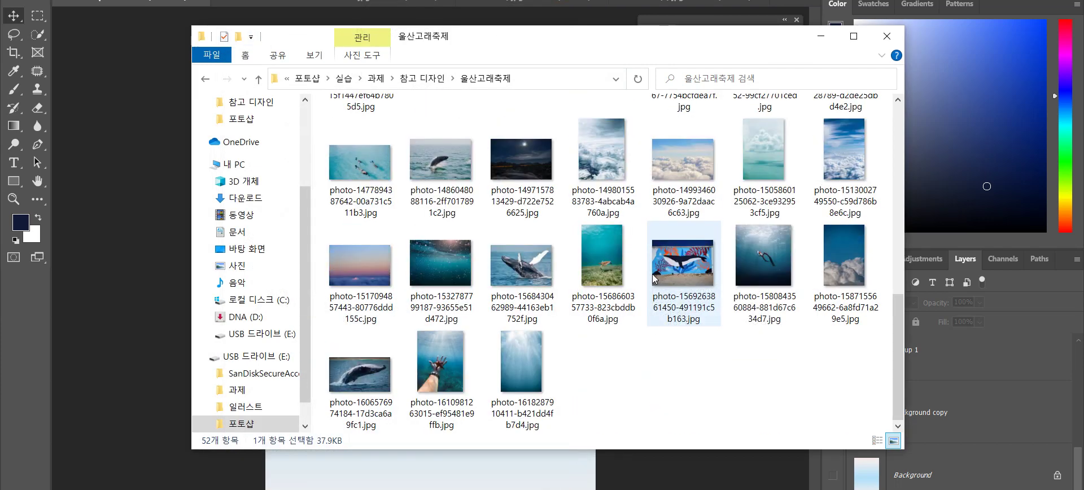
scroll(593, 182, "up", 8)
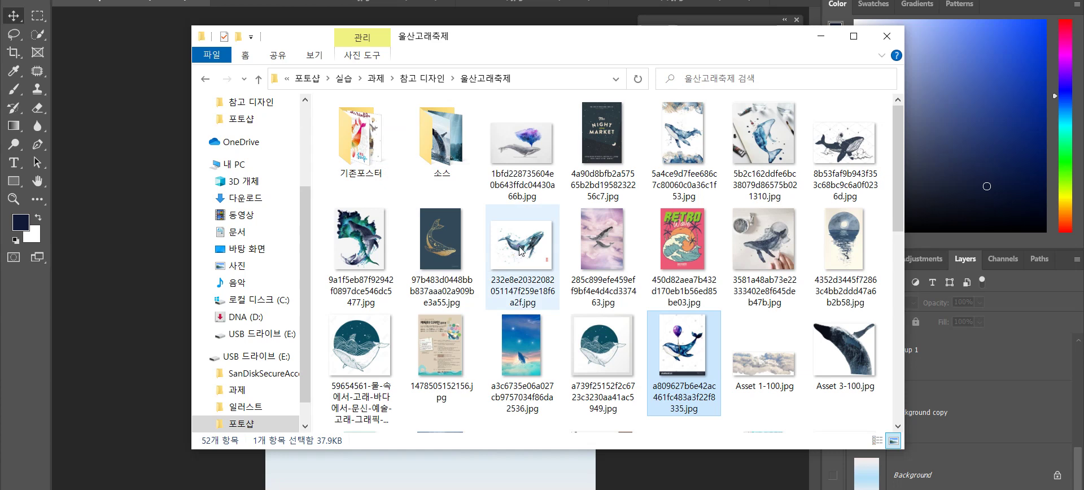
left_click(821, 35)
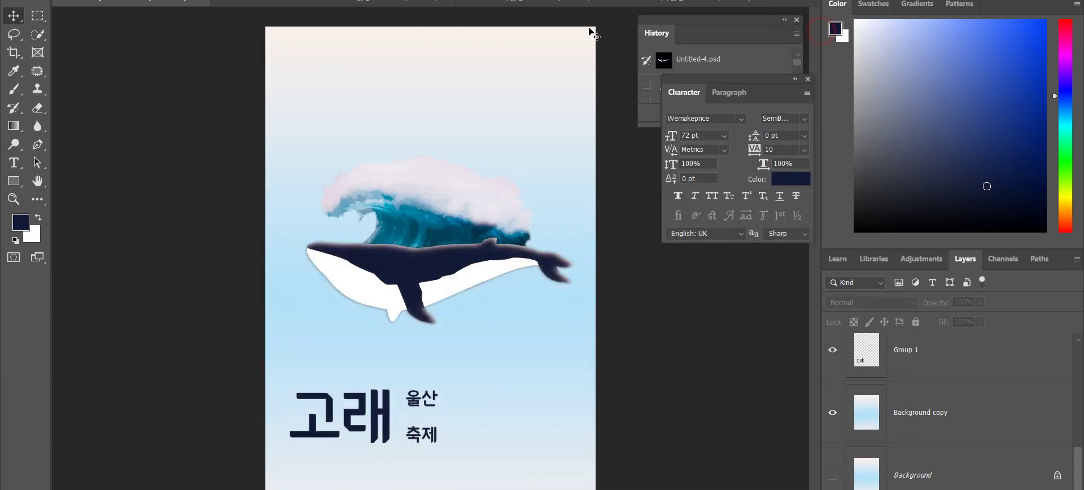
- Compare the Untitled-4.psd poster and its layers with the watercolour whale image and the navy 2016 고래 poster
left_click(468, 2)
left_click(395, 2)
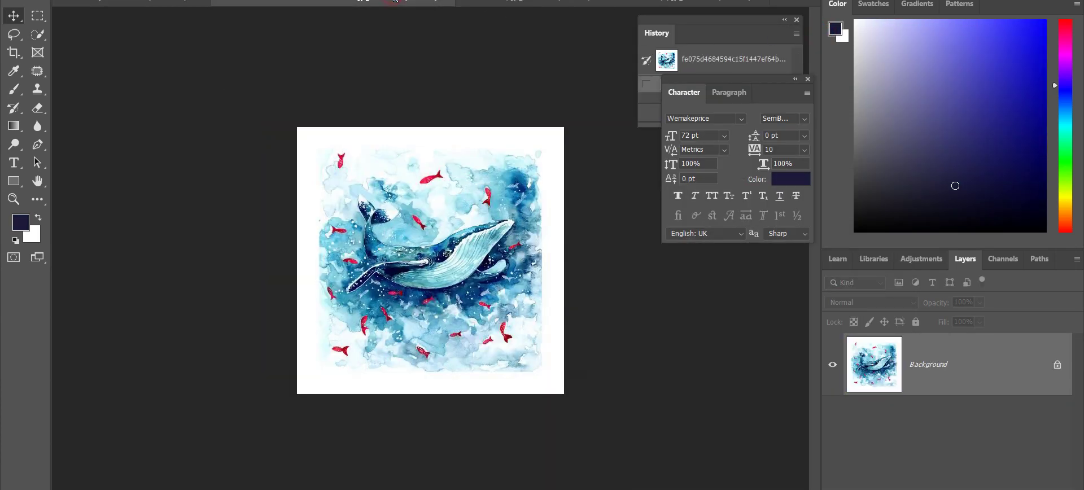
left_click(468, 3)
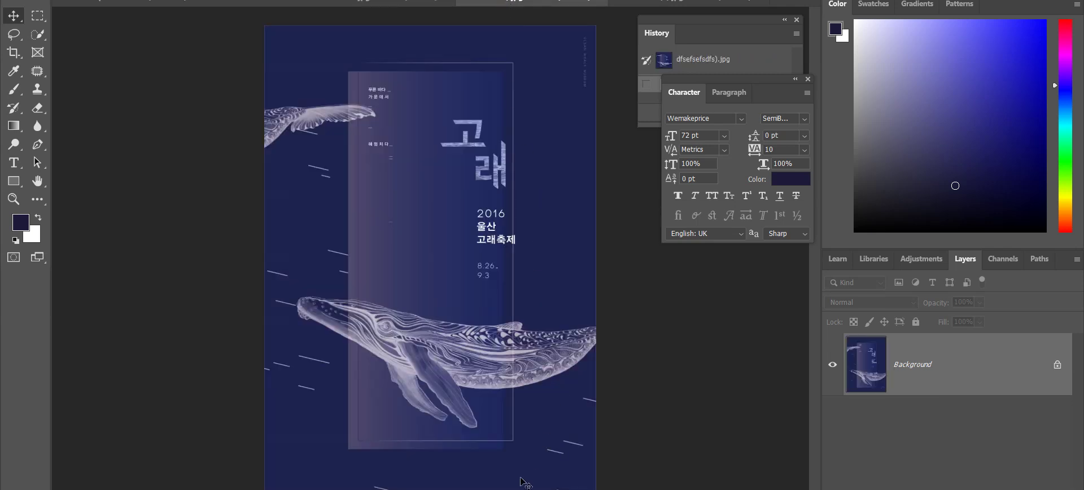
left_click(141, 1)
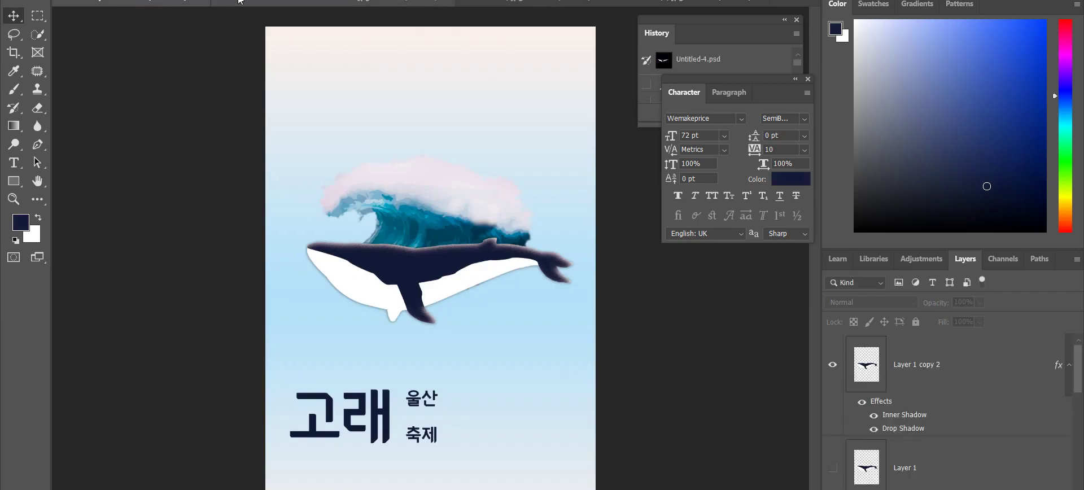
left_click(240, 1)
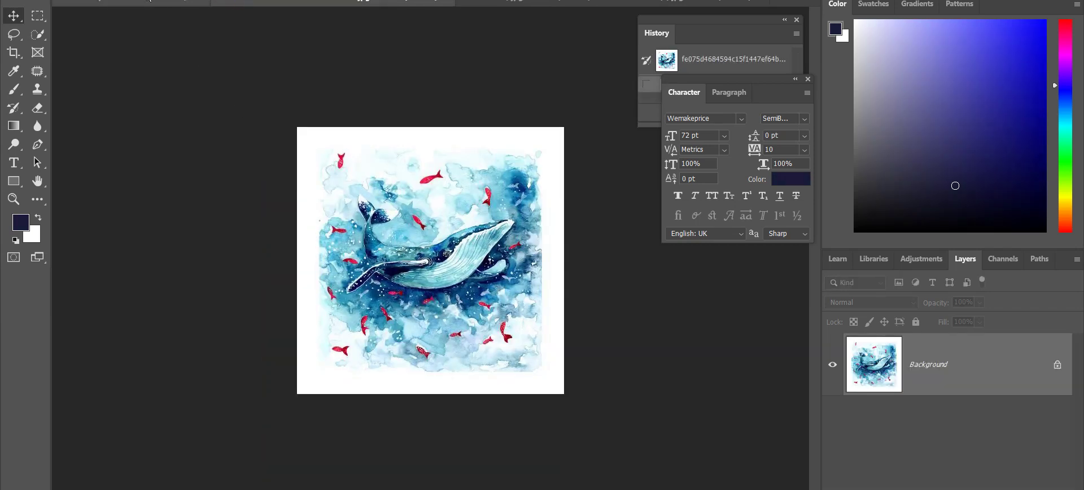
left_click(148, 1)
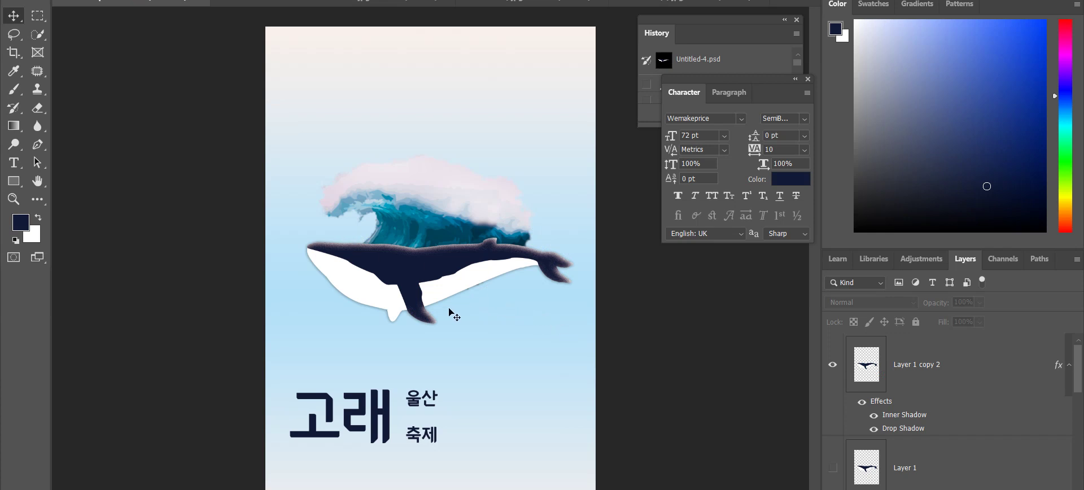
scroll(872, 395, "down", 5)
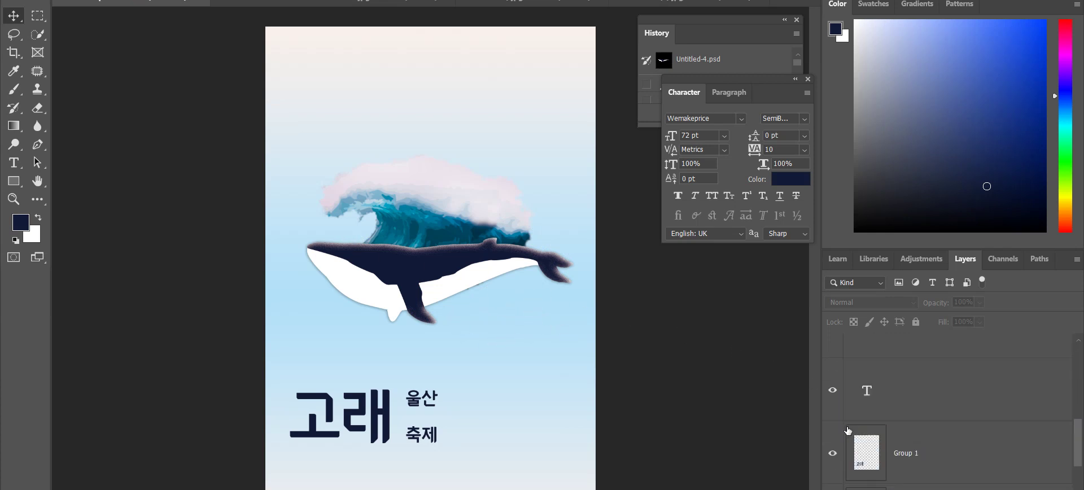
scroll(846, 426, "down", 2)
scroll(841, 418, "up", 3)
scroll(839, 411, "down", 3)
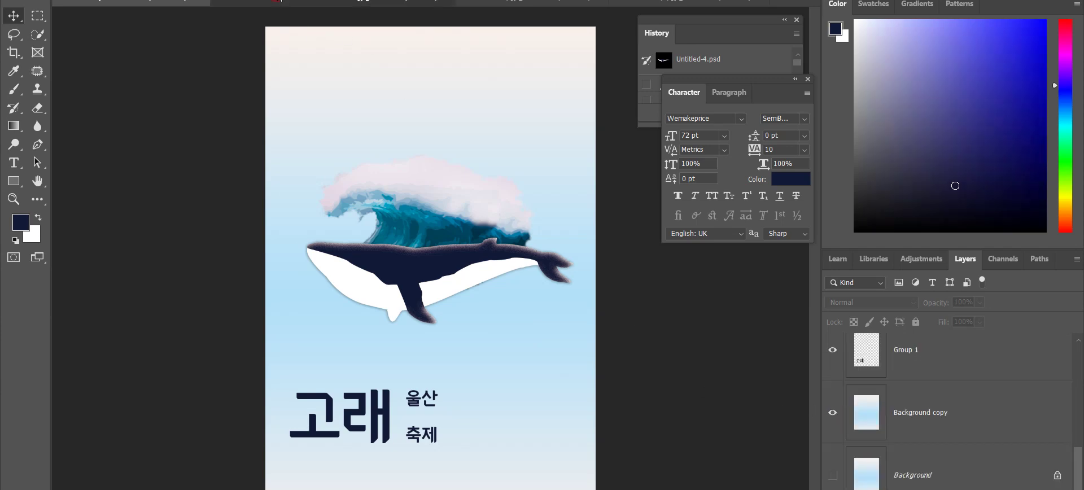
- Open Untitled-1.psd from the root of USB drive E:, select its 2021 layer and hide the guides
left_click(278, 2)
key("alt+Tab")
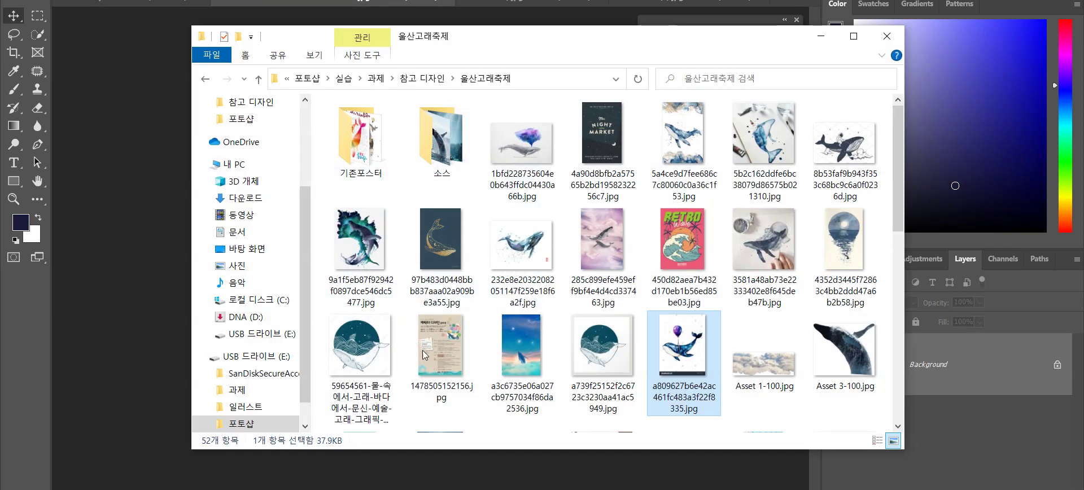
left_click(308, 80)
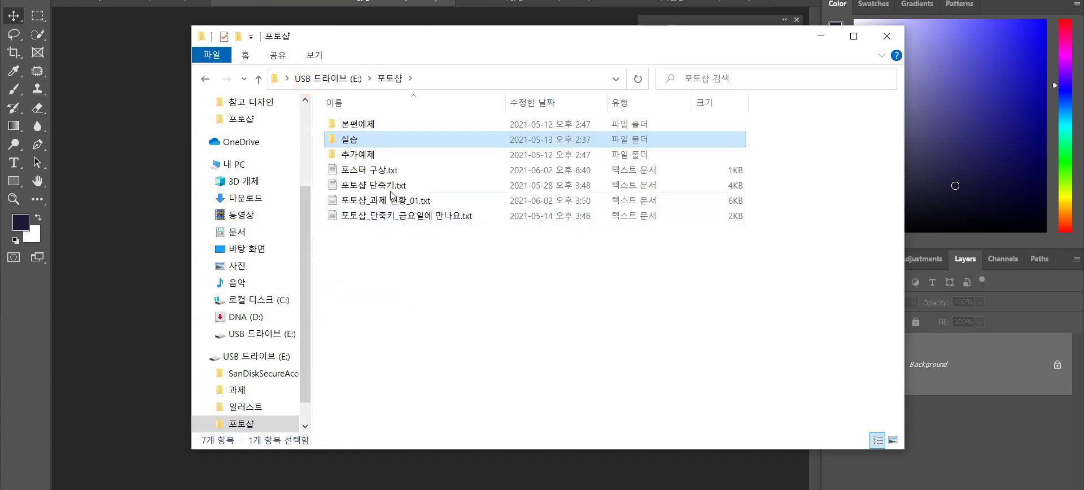
left_click(347, 79)
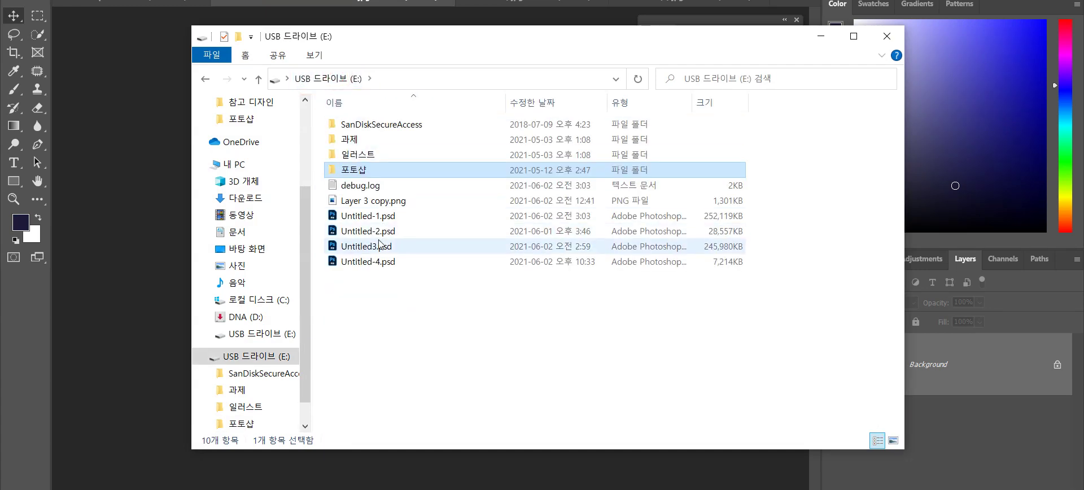
double_click(370, 217)
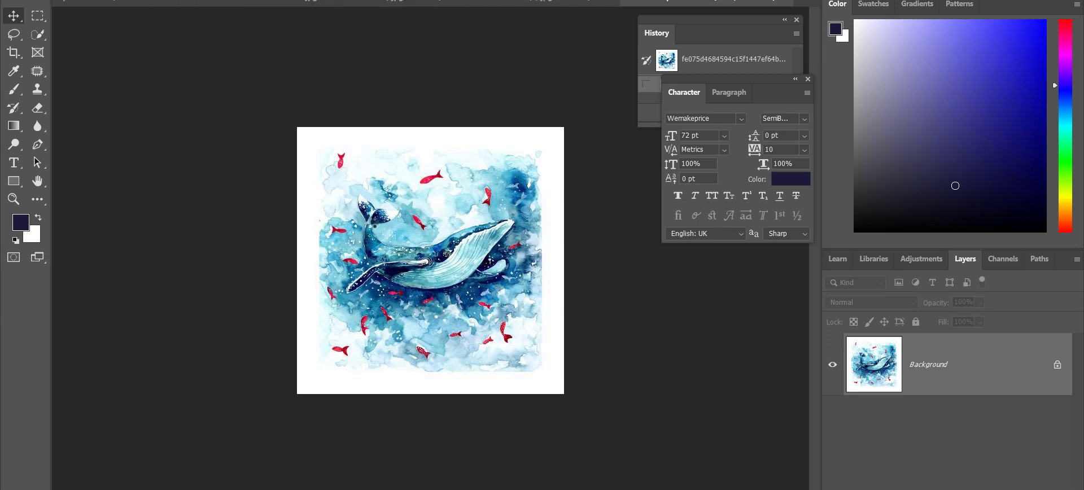
left_click(657, 343)
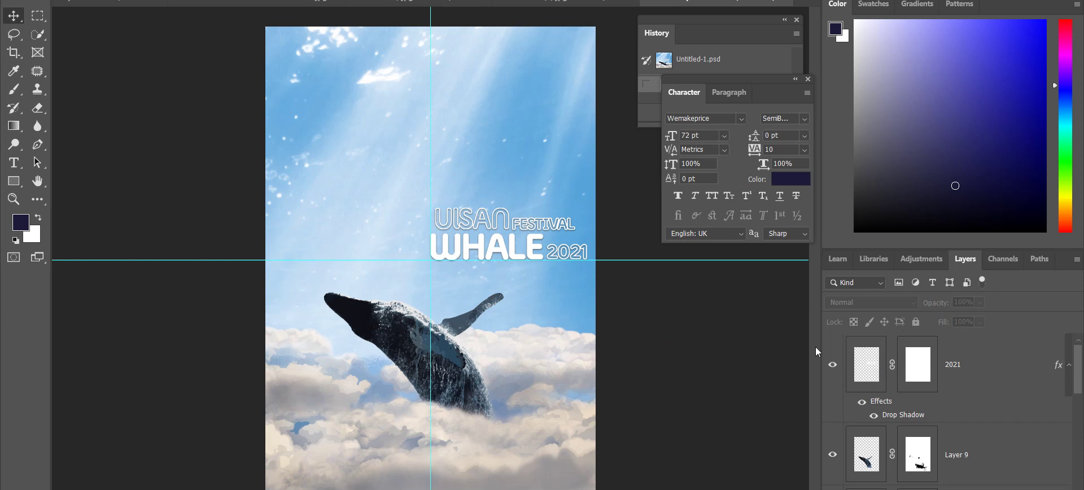
left_click(873, 366)
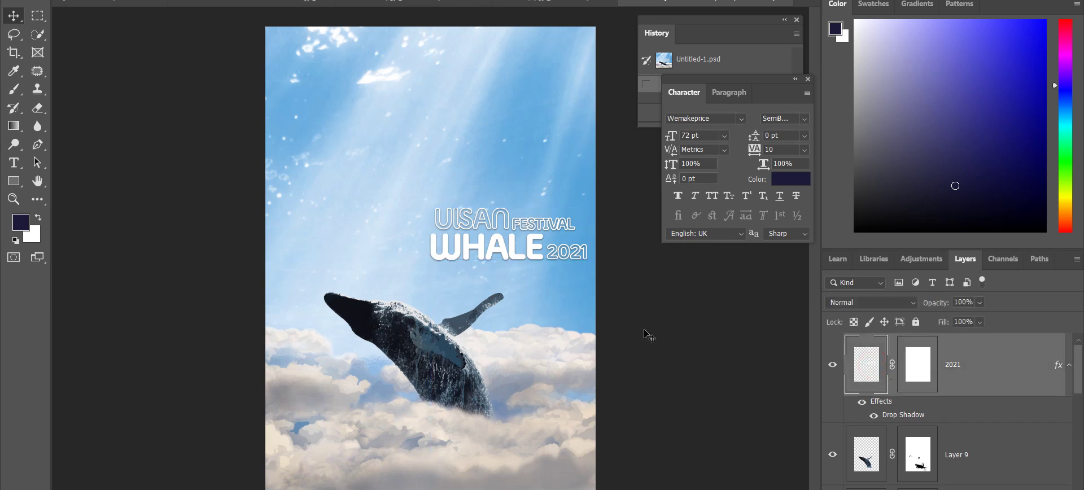
- Show the guides and check the extents of the 2021 lettering, Layer 9's whale and Layer 6's light rays
left_click(861, 378, "ctrl")
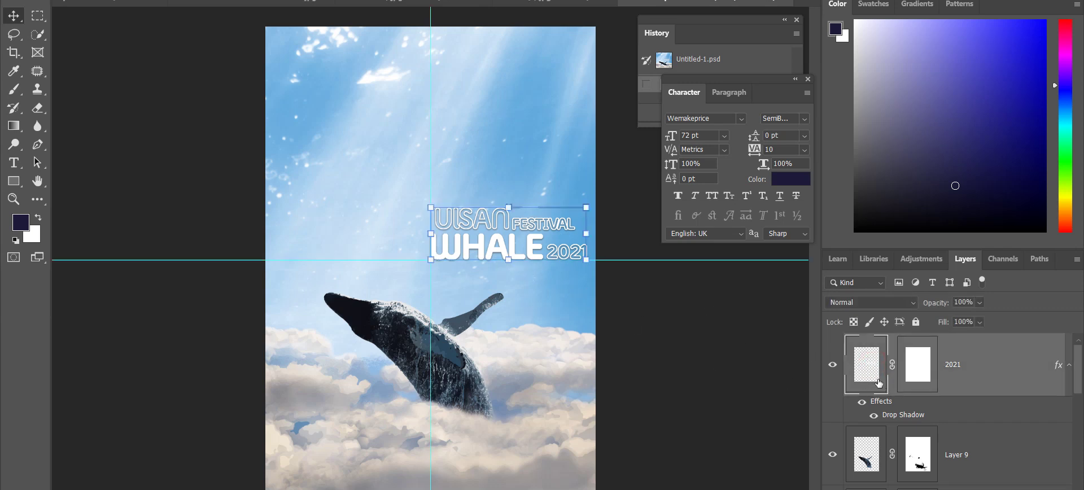
left_click_drag(494, 252, 489, 244)
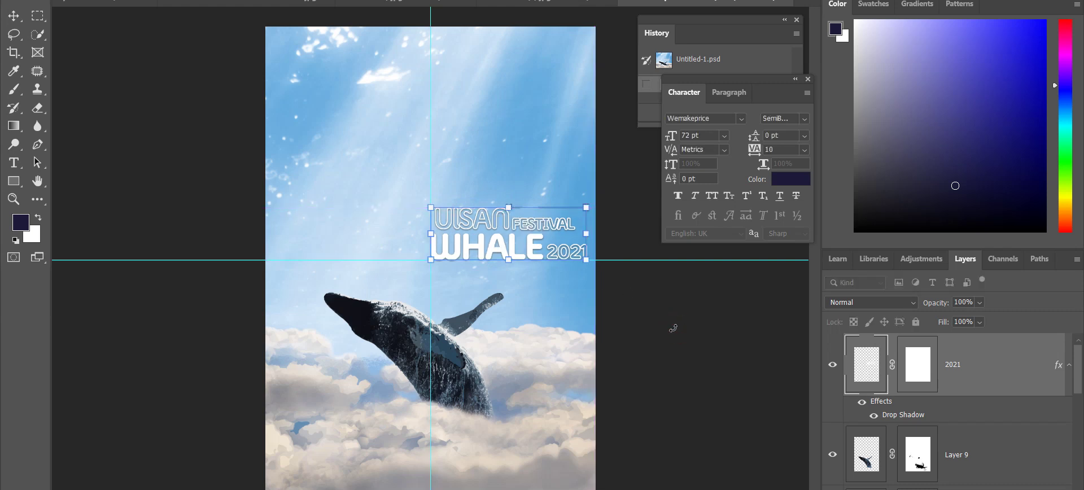
left_click(955, 443)
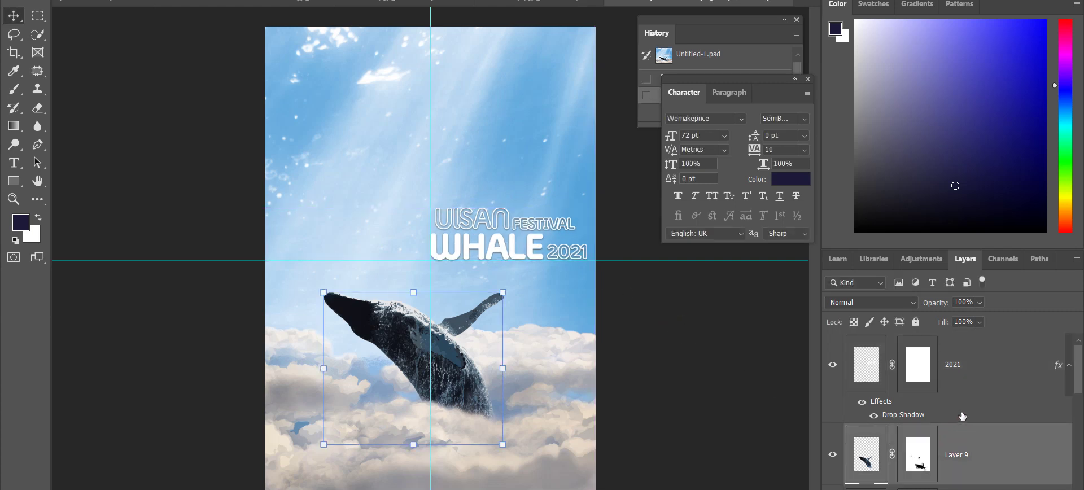
scroll(980, 446, "down", 3)
left_click(973, 422)
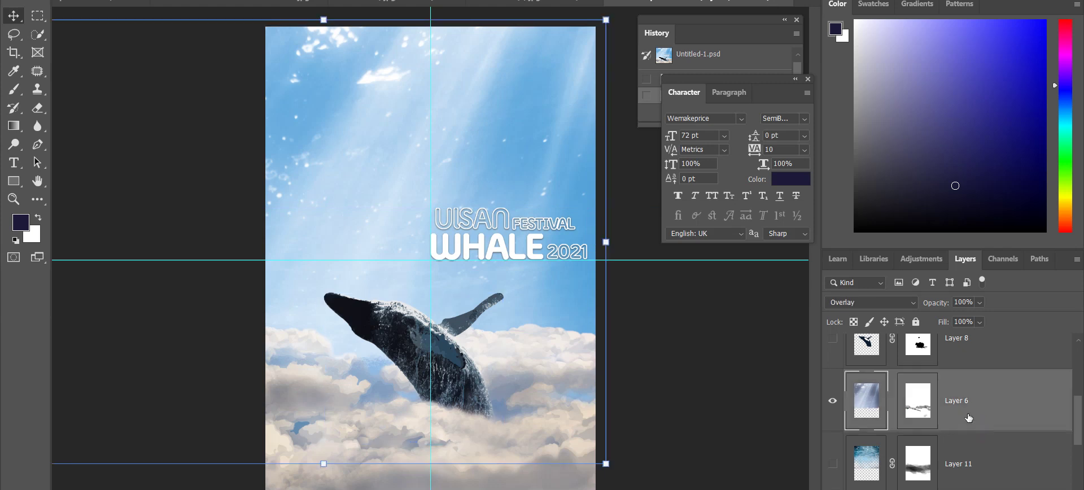
left_click(684, 397)
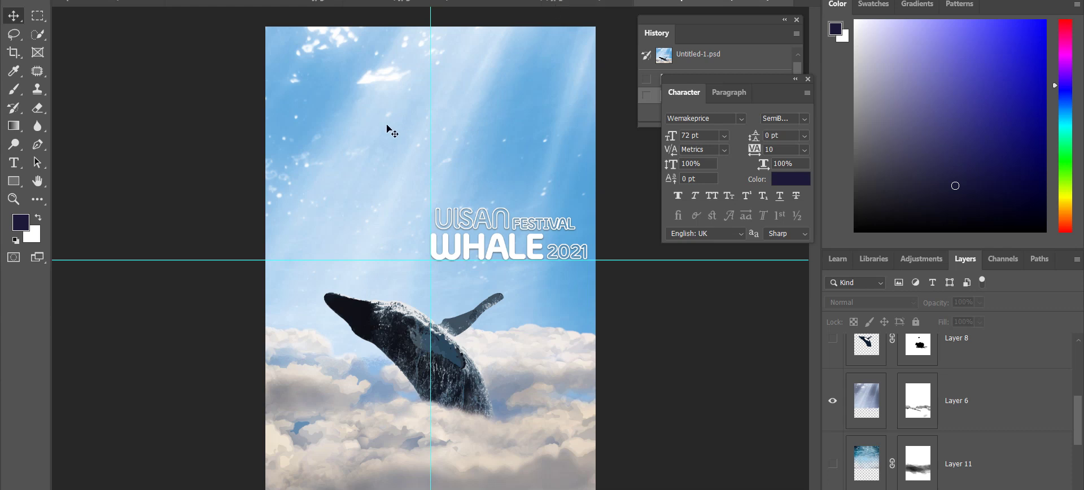
scroll(973, 396, "up", 3)
- Add a text layer reading "울산 고래 축제" in the sky near the poster's upper edge
key("t")
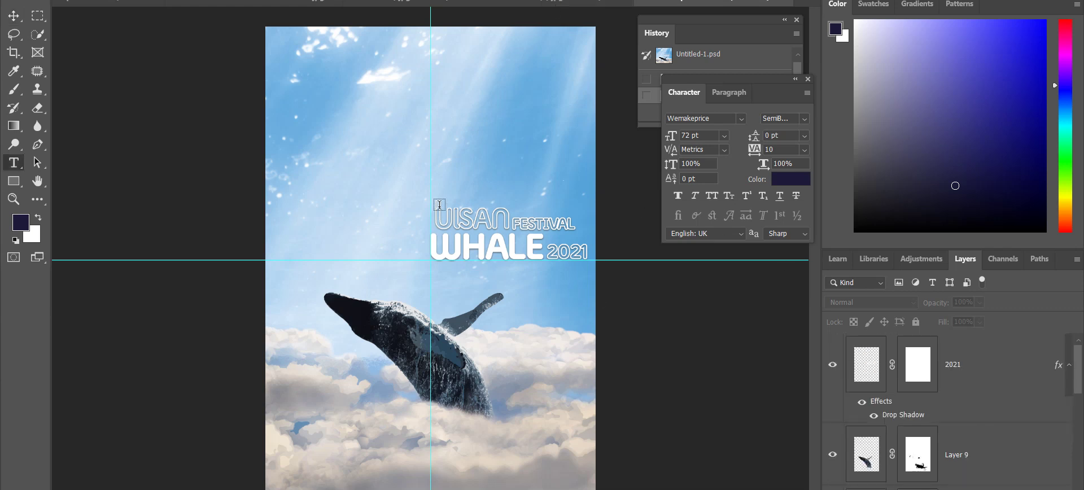
left_click(363, 120)
type("DNF")
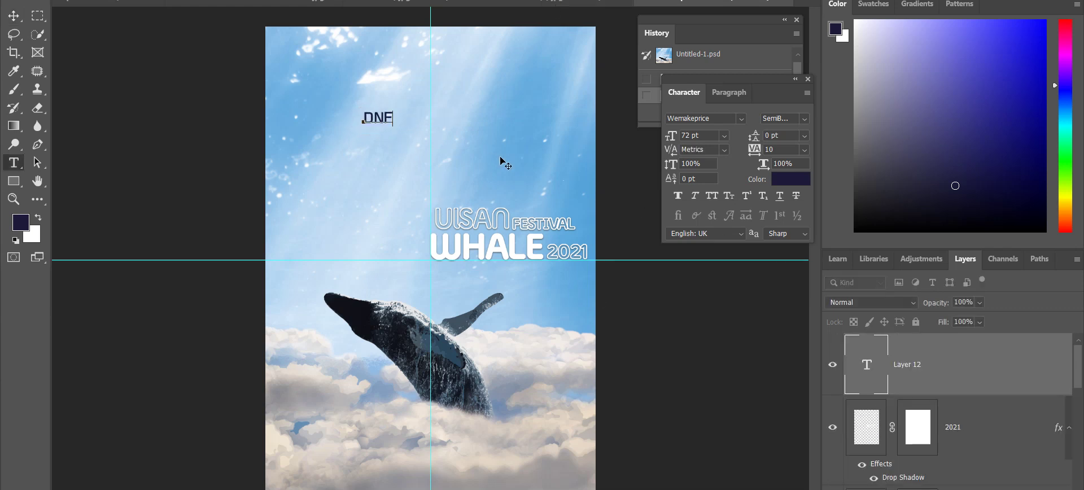
key("BackSpace")
key("BackSpace")
key("BackSpace")
type("울산 고래 축제")
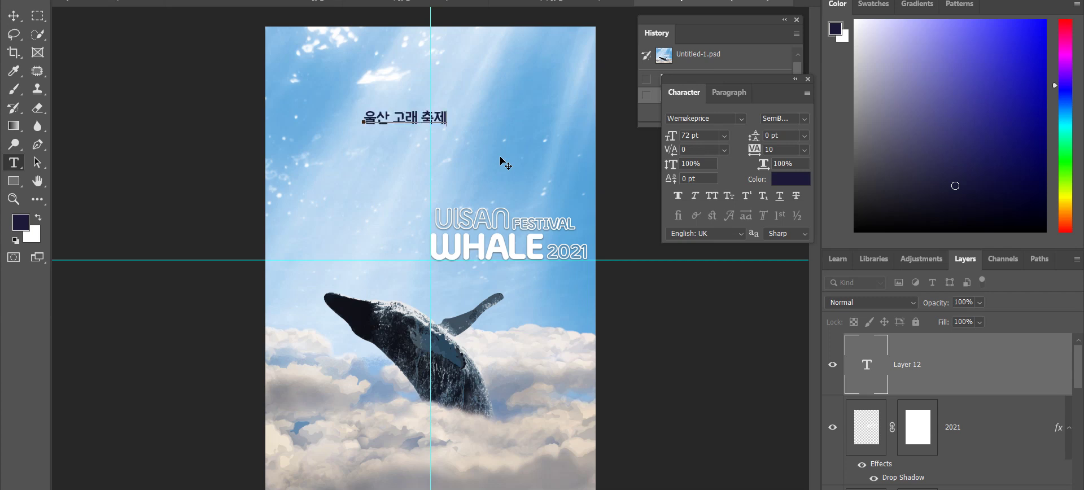
- Set the whole 울산 고래 축제 text to the Wemakeprice font at 150 pt
key("shift+Left")
key("shift+Left")
key("shift+Left")
key("shift+Left")
key("shift+Left")
key("shift+Left")
key("shift+Left")
key("shift+Left")
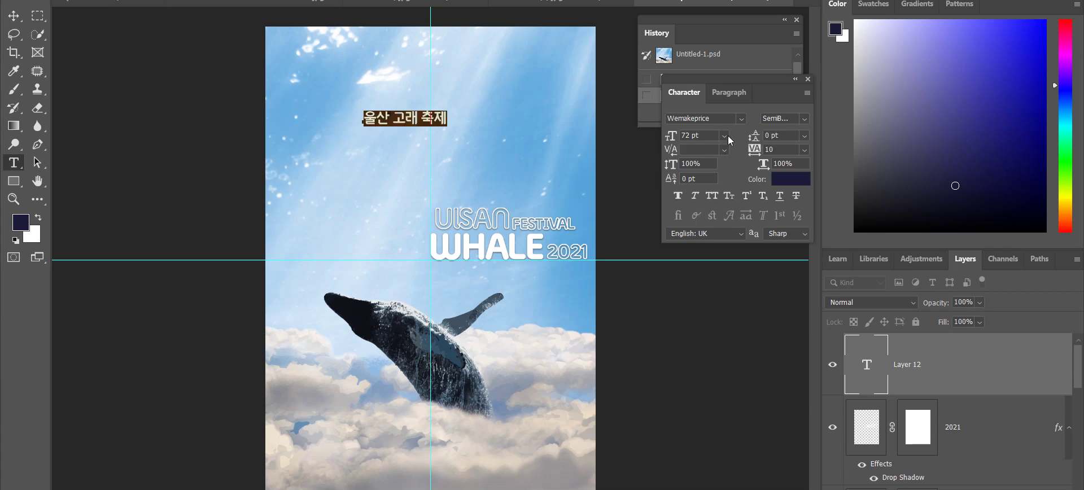
left_click(741, 118)
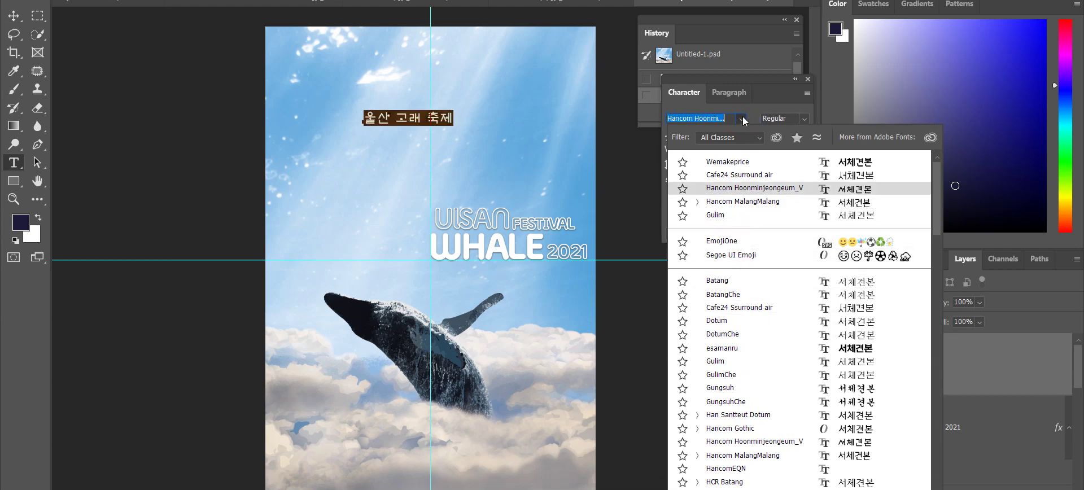
left_click(726, 162)
left_click(724, 136)
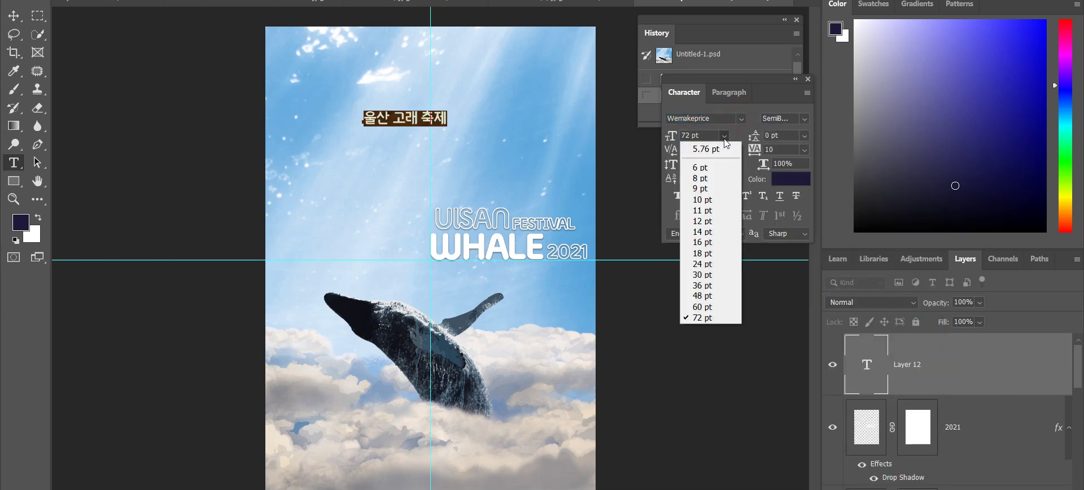
left_click(724, 141)
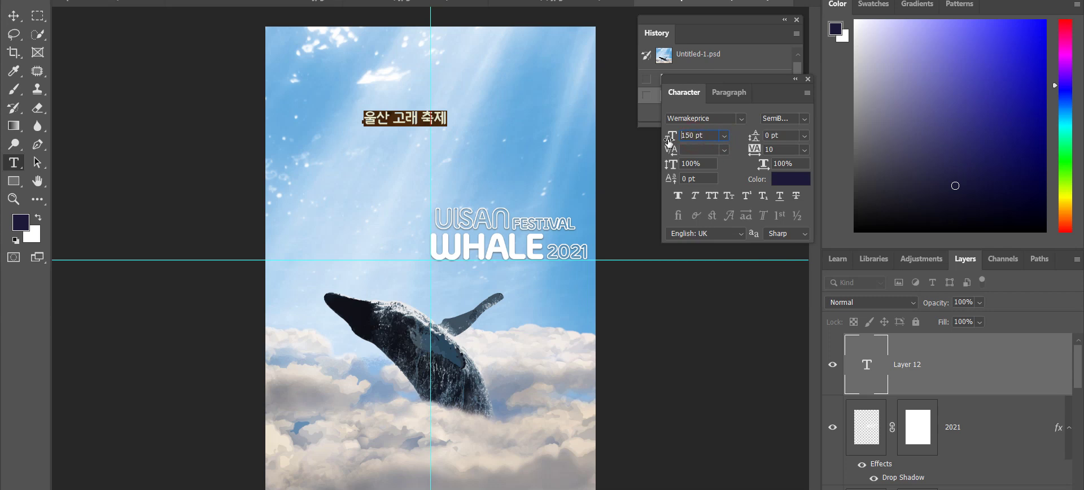
key("Return")
key("ctrl+Return")
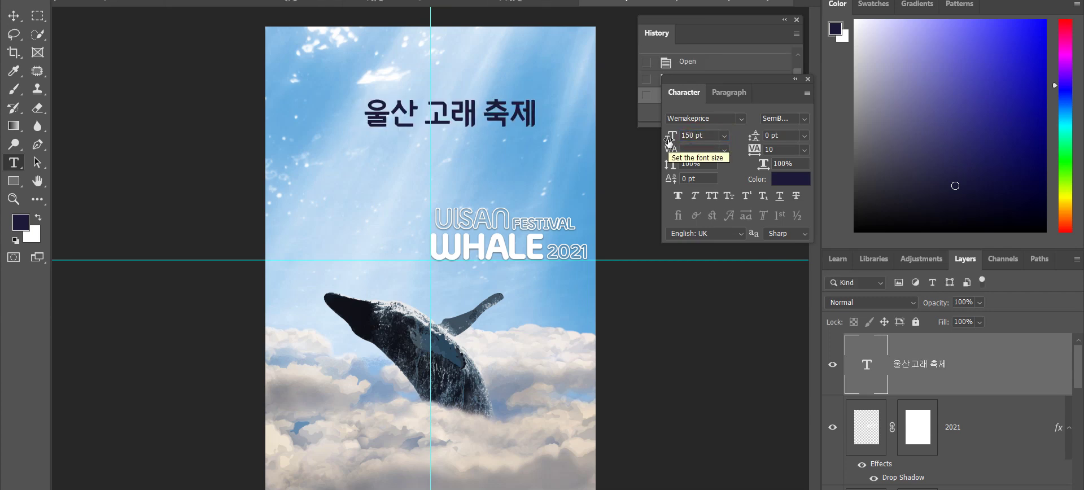
- Move the 울산 고래 축제 text to the poster's upper-left corner area
key("v")
left_click_drag(493, 115, 415, 73)
left_click(790, 181)
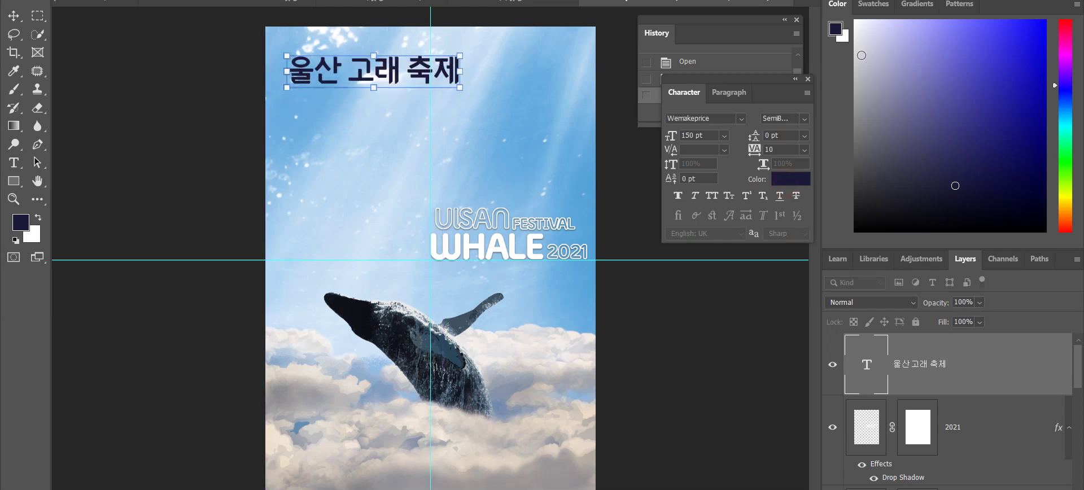
key("Return")
- Recolour the 울산 고래 축제 text to white (ffffff)
key("t")
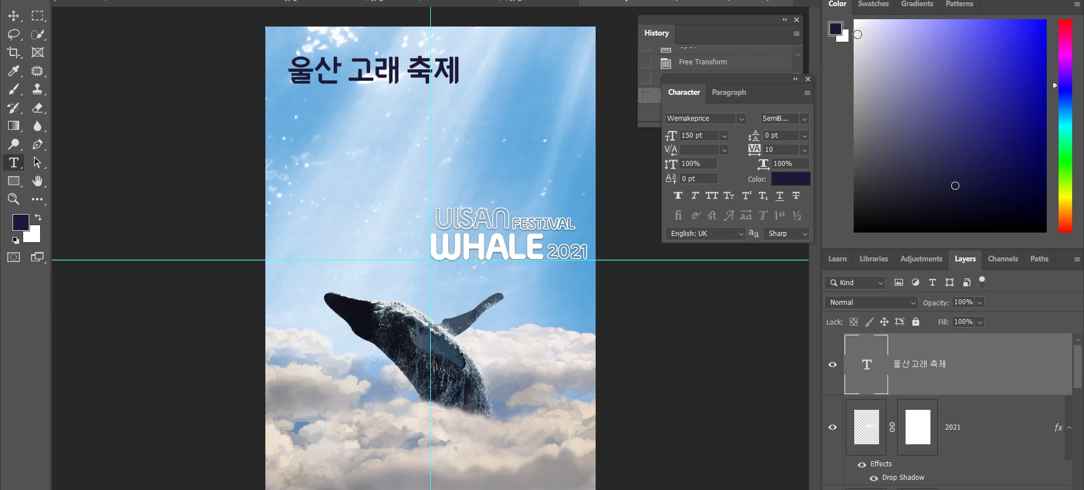
left_click(842, 37)
key("ctrl+minus")
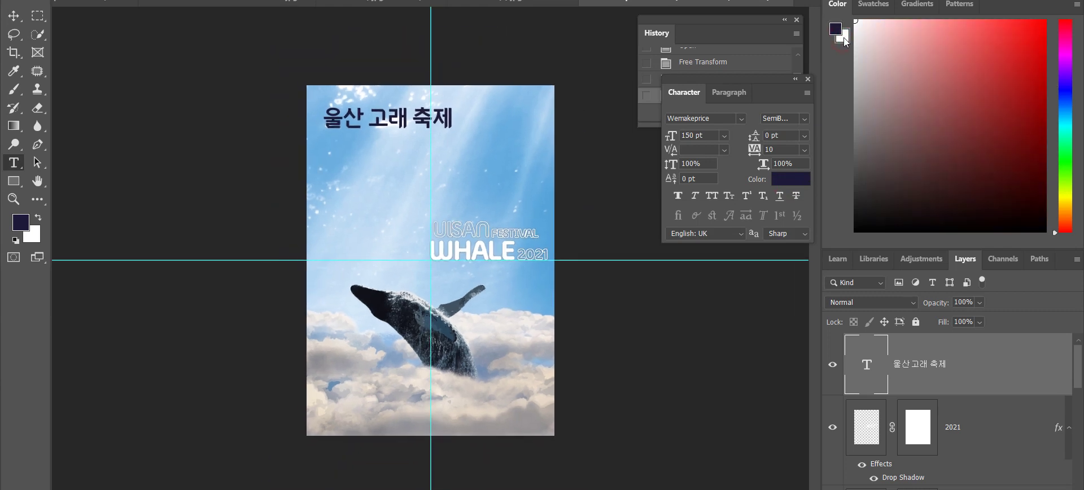
key("ctrl+minus")
key("ctrl+plus")
key("ctrl+plus")
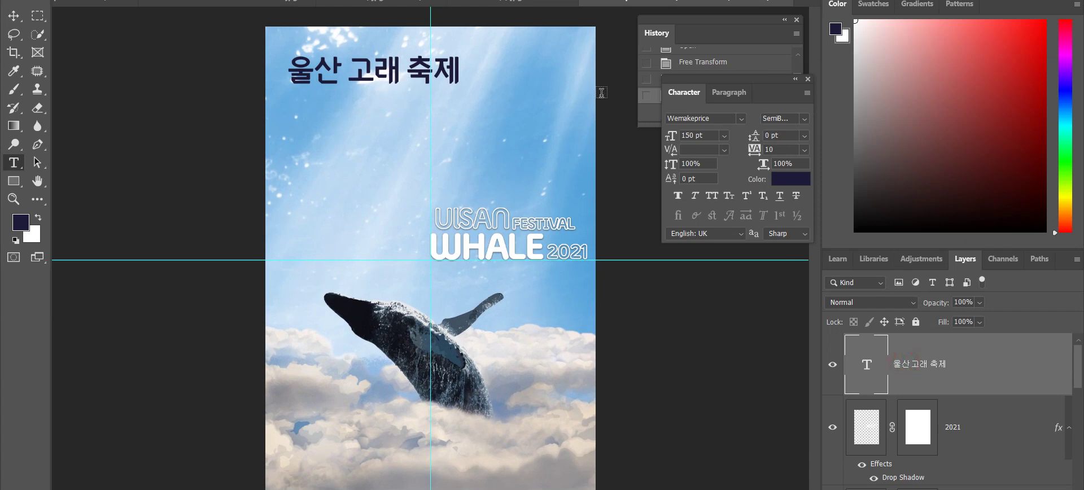
key("ctrl+plus")
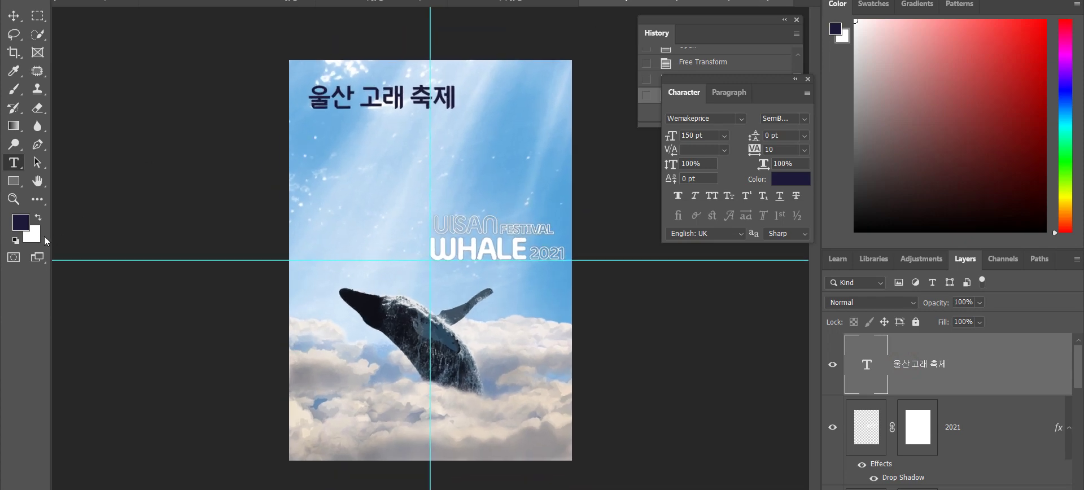
left_click(14, 181)
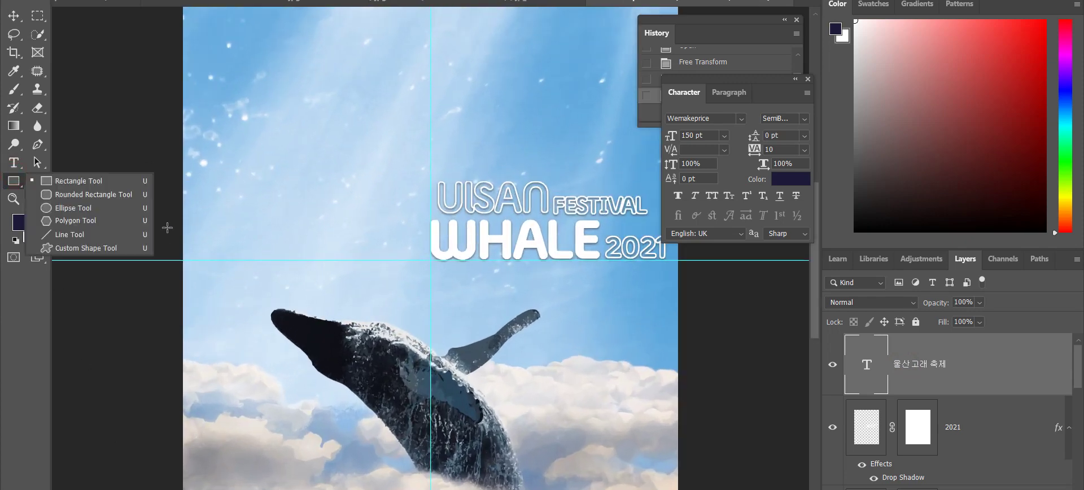
left_click_drag(224, 200, 256, 420)
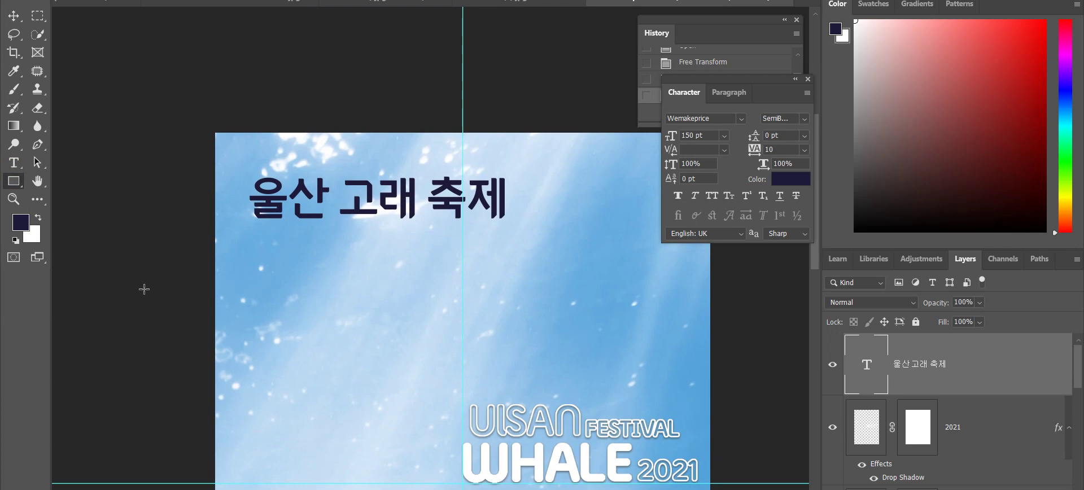
key("Return")
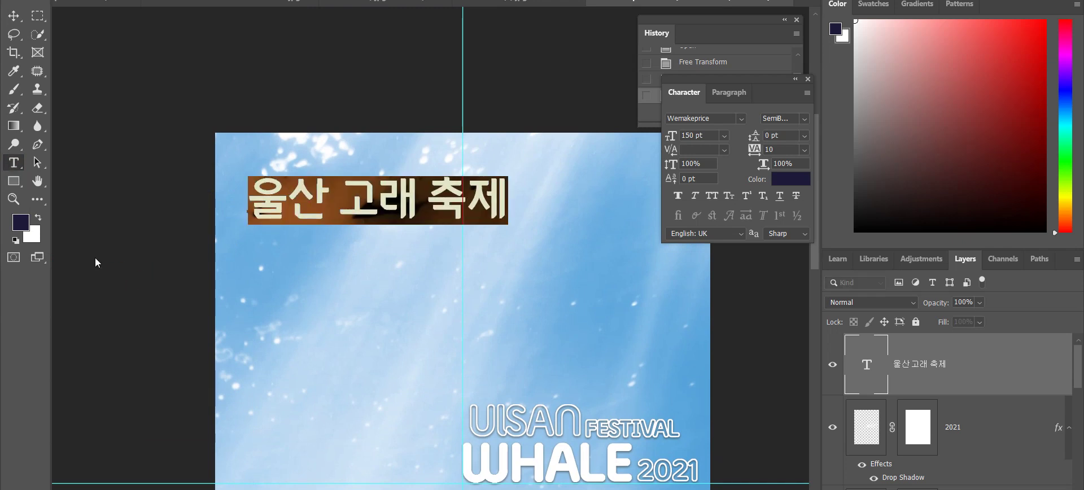
left_click(22, 222)
left_click_drag(443, 227, 347, 49)
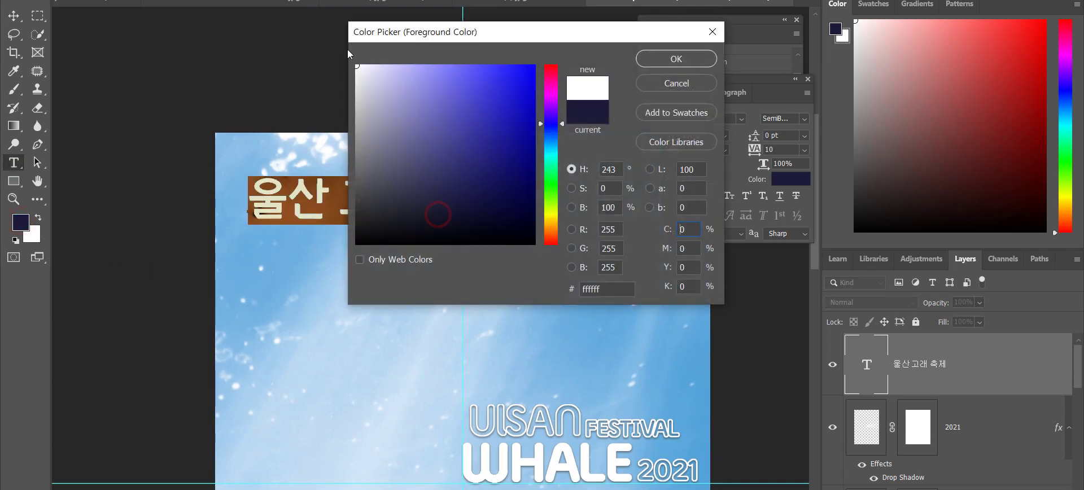
left_click(675, 58)
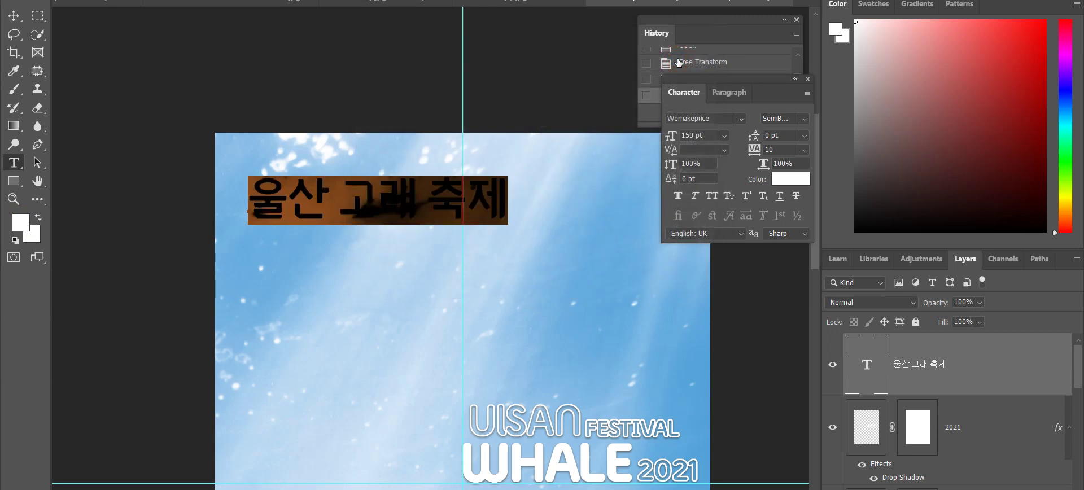
key("ctrl+Return")
- Move the 울산 고래 축제 text above the ULSAN FESTIVAL WHALE 2021 lettering and scale it to about 139 pt to match its width
key("u")
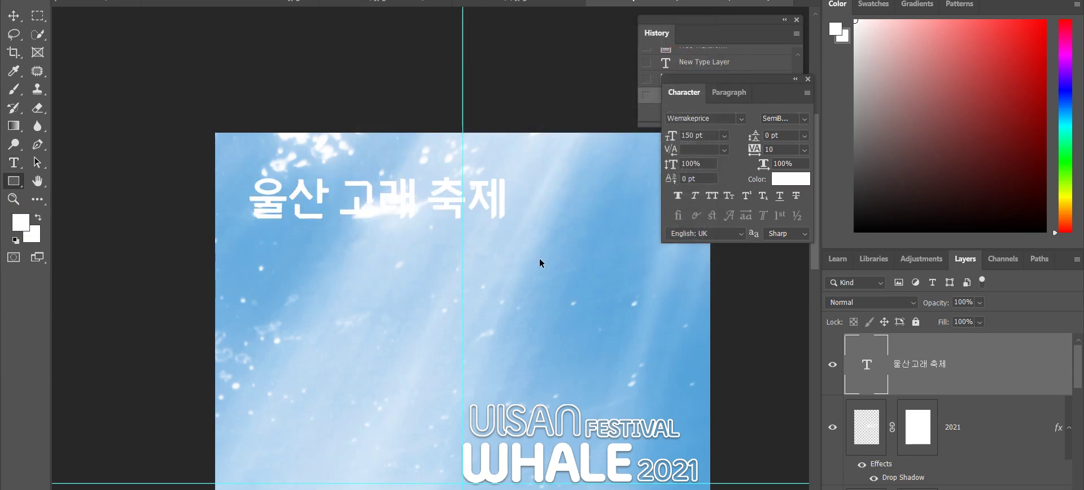
key("v")
scroll(482, 274, "down", 2)
left_click_drag(404, 124, 601, 299)
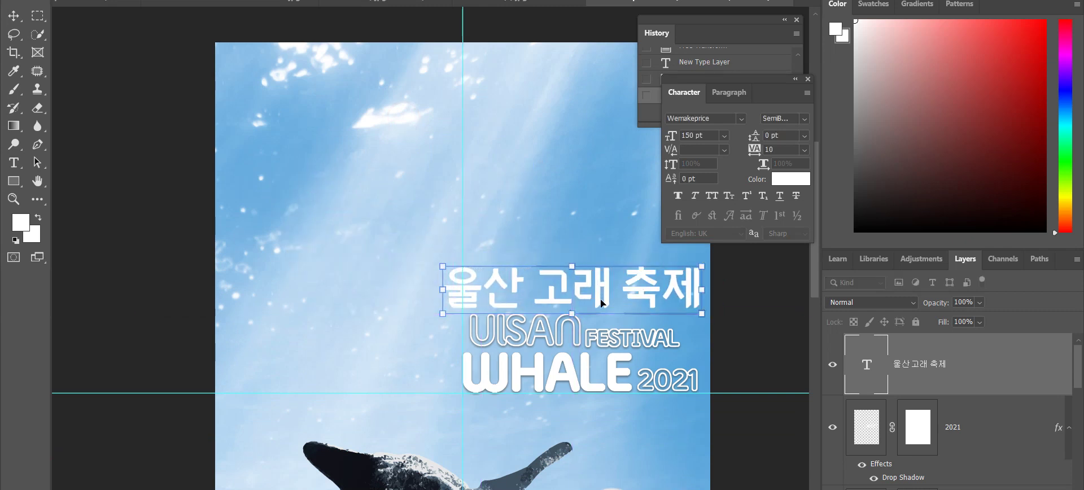
key("ctrl+minus")
key("ctrl+plus")
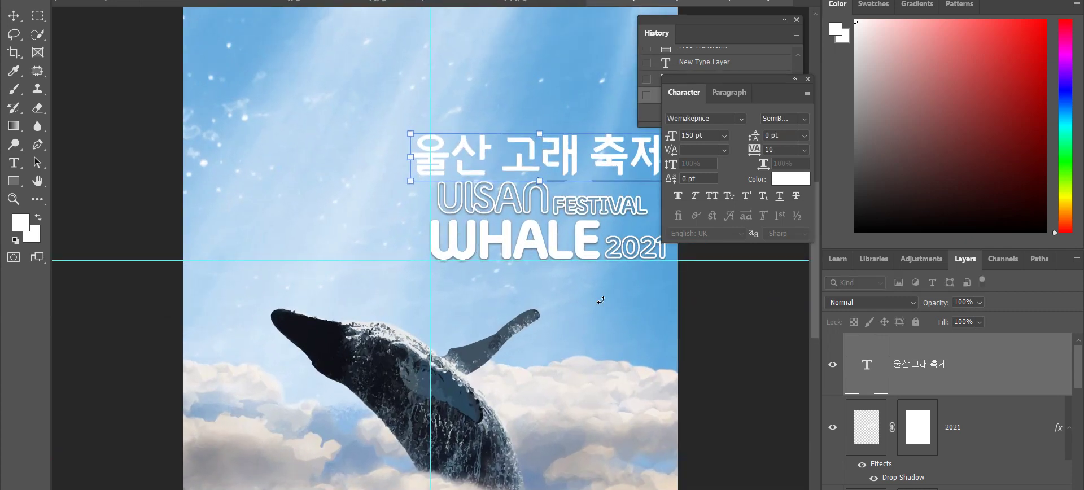
left_click_drag(631, 167, 606, 169)
mouse_move(559, 189)
left_mouse_down()
mouse_move(572, 192)
mouse_move(567, 320)
mouse_move(564, 200)
mouse_move(574, 190)
left_mouse_up()
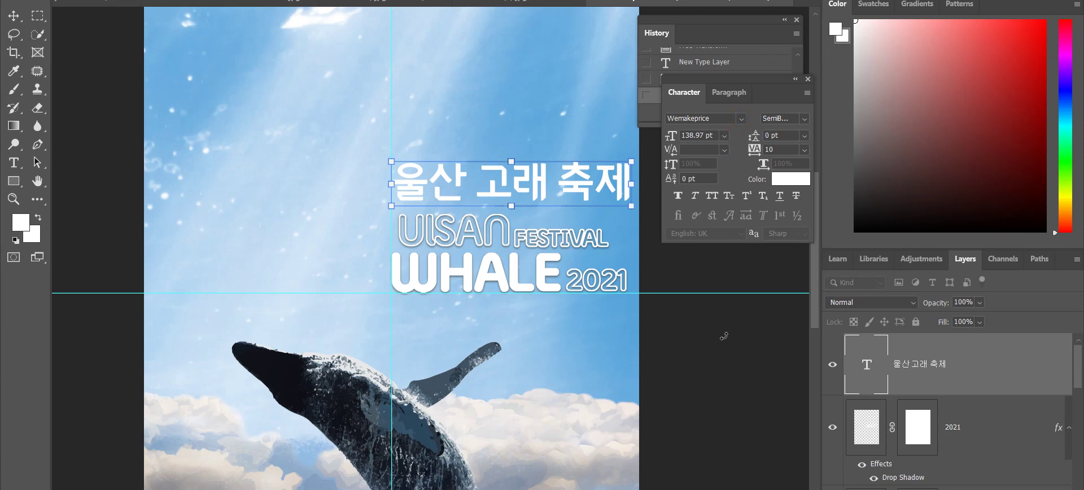
key("Return")
- Change the 울산 고래 축제 text to Hancom MalangMalang Bold, undoing any stray rectangle drawn over it
key("u")
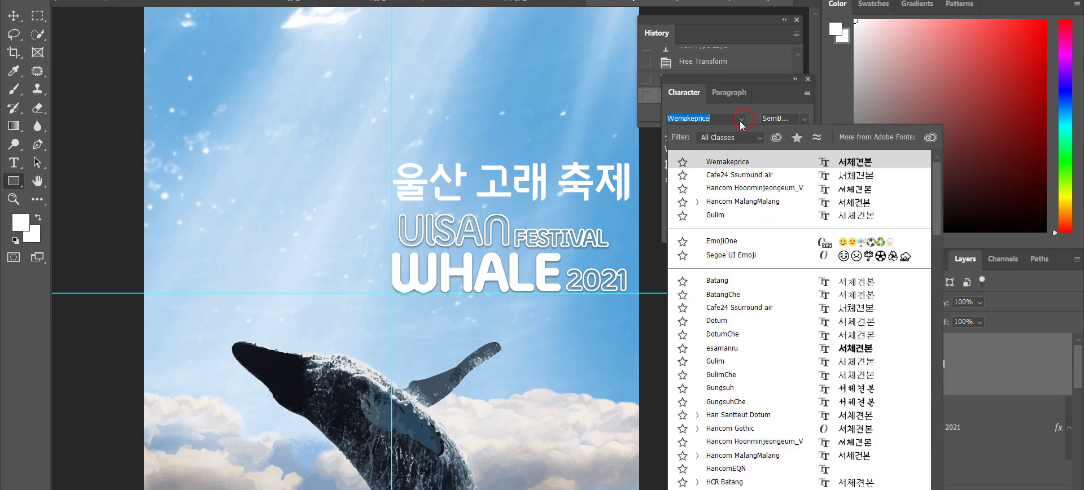
left_click(741, 118)
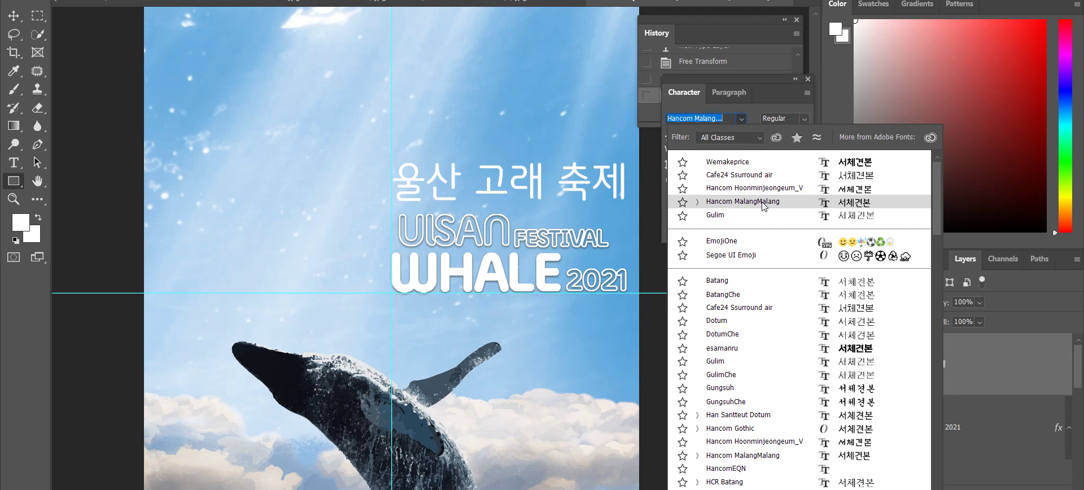
left_click(758, 207)
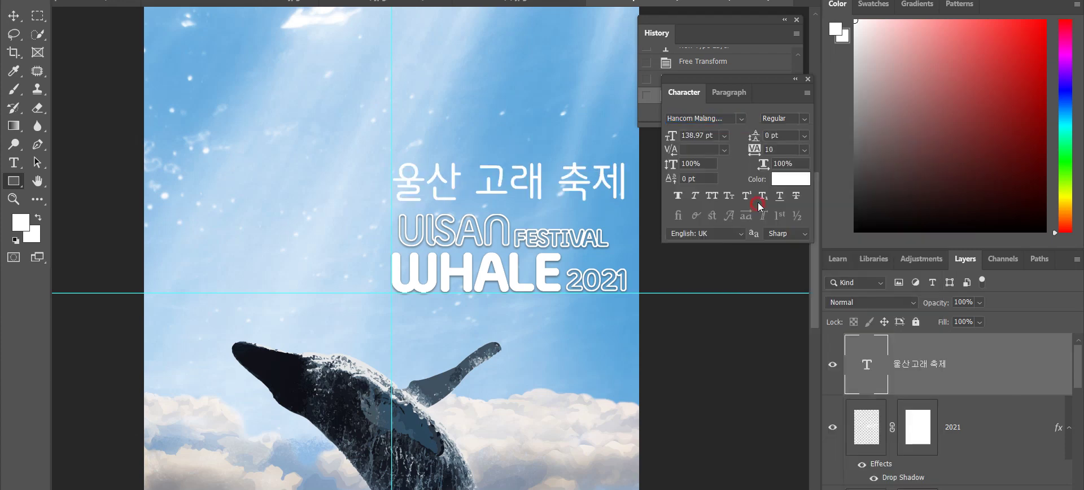
left_click(804, 118)
left_click(796, 142)
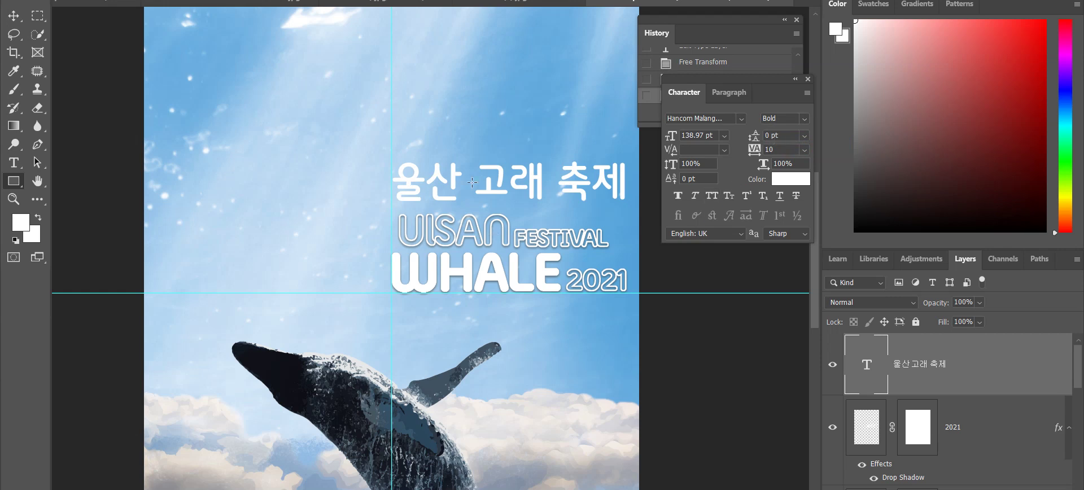
left_click_drag(482, 173, 500, 177)
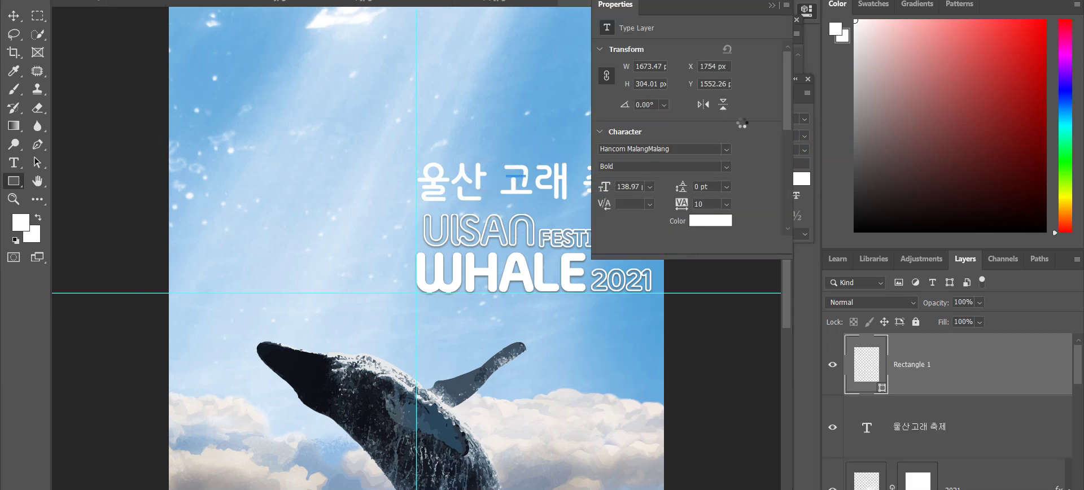
key("ctrl+z")
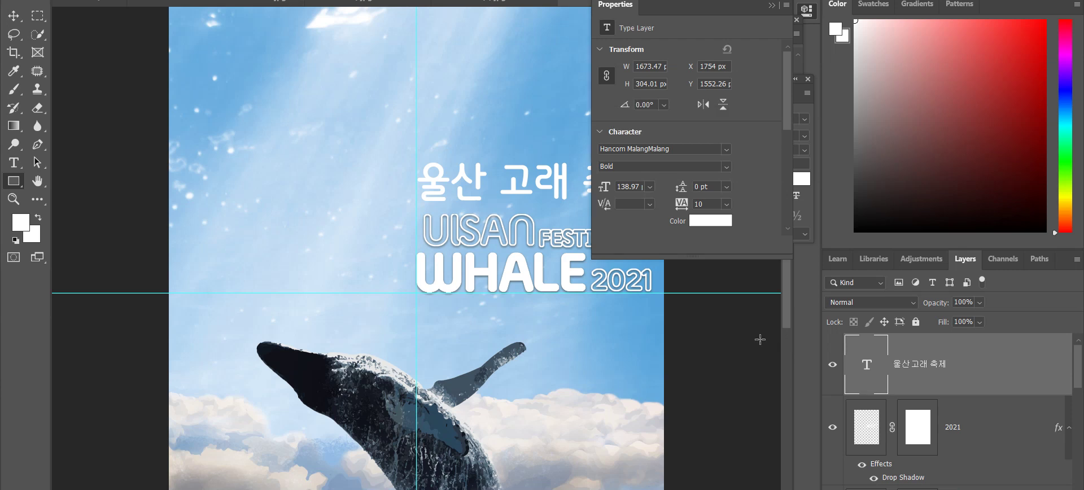
- Enlarge only the word 고래 in the 울산 고래 축제 title to 150 pt
left_click_drag(746, 360, 682, 367)
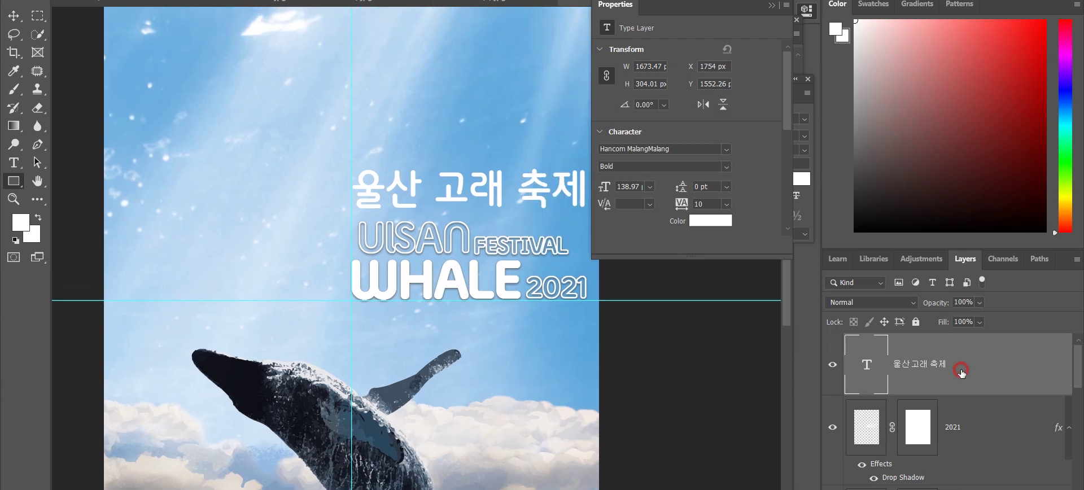
scroll(952, 417, "down", 1)
scroll(952, 397, "up", 1)
key("t")
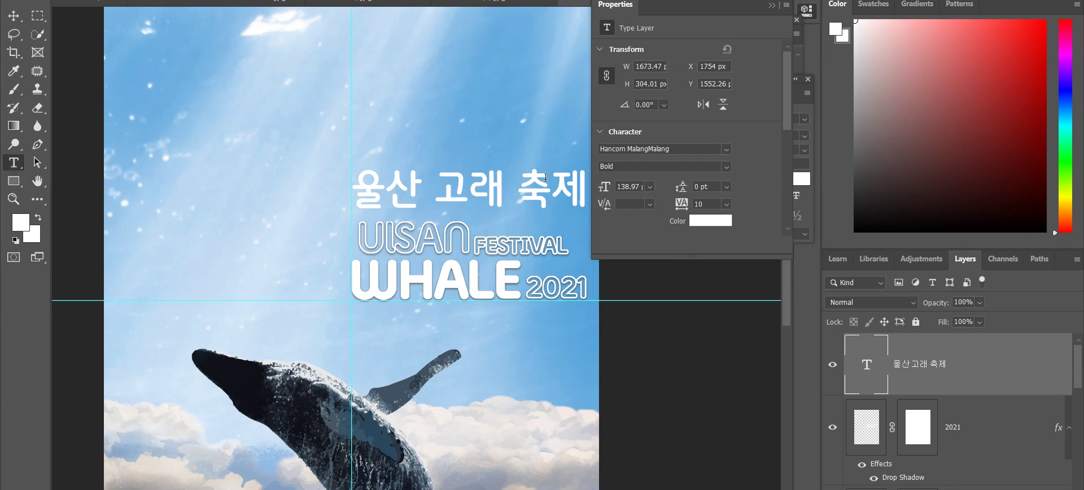
left_click_drag(434, 195, 506, 203)
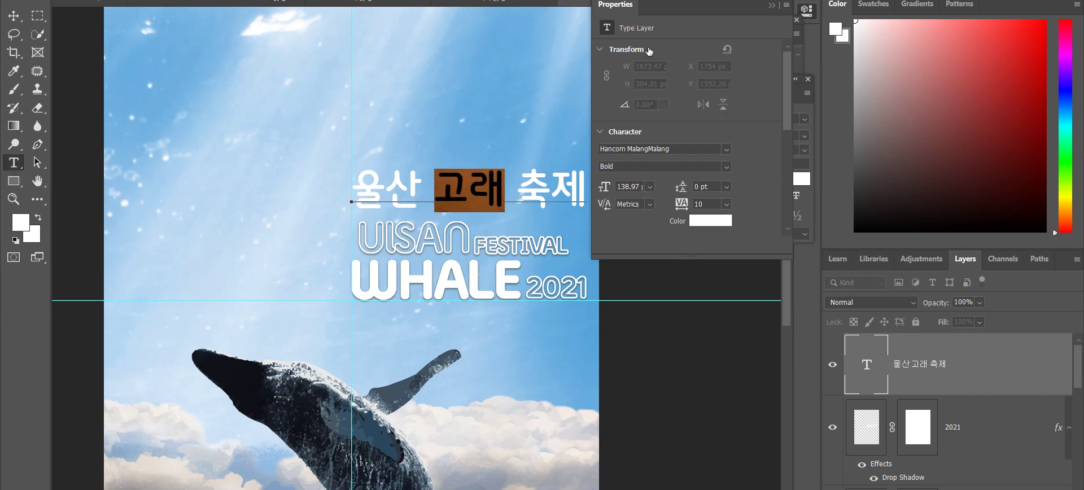
left_click_drag(737, 6, 733, 37)
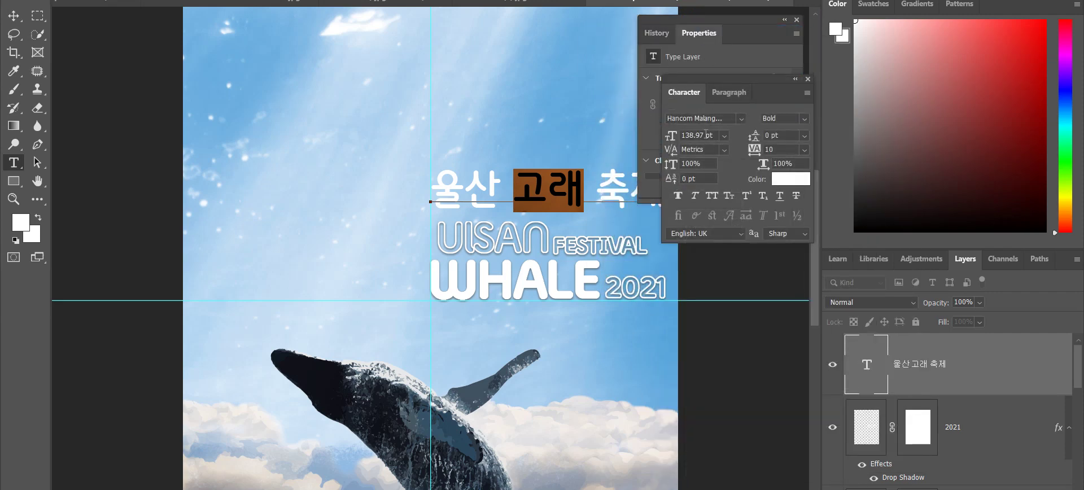
left_click(668, 135)
type("150")
key("Return")
key("ctrl+Return")
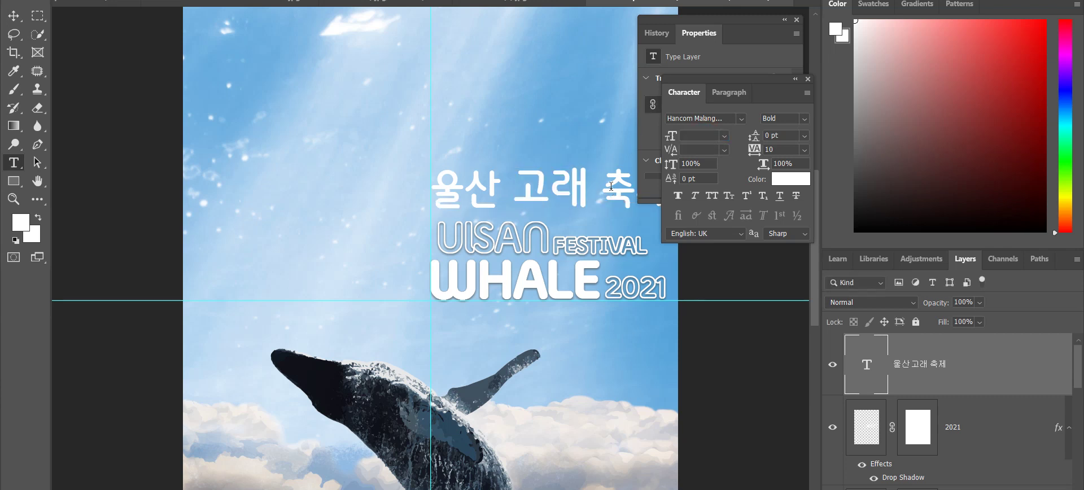
- Tighten the tracking of the whole 울산 고래 축제 title to -10
left_click_drag(619, 299, 582, 310)
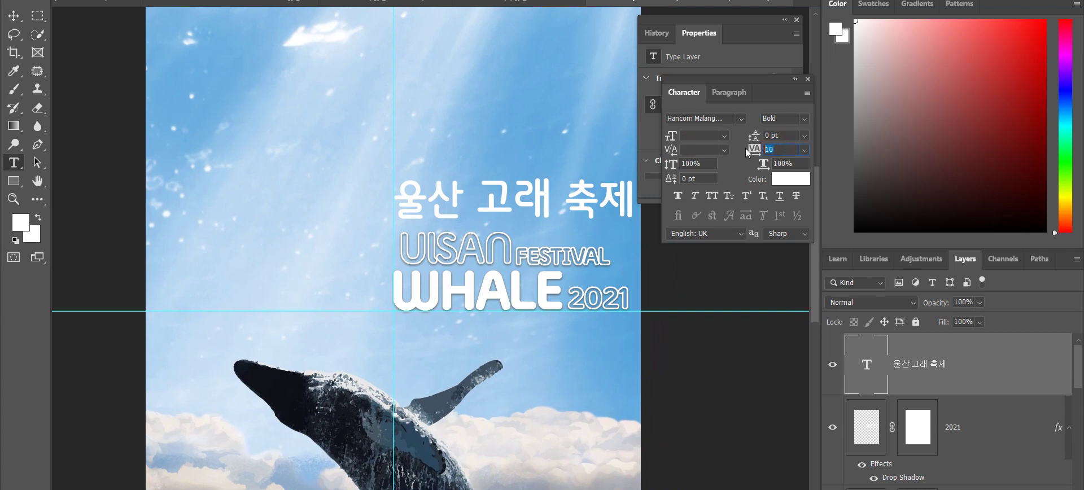
key("Return")
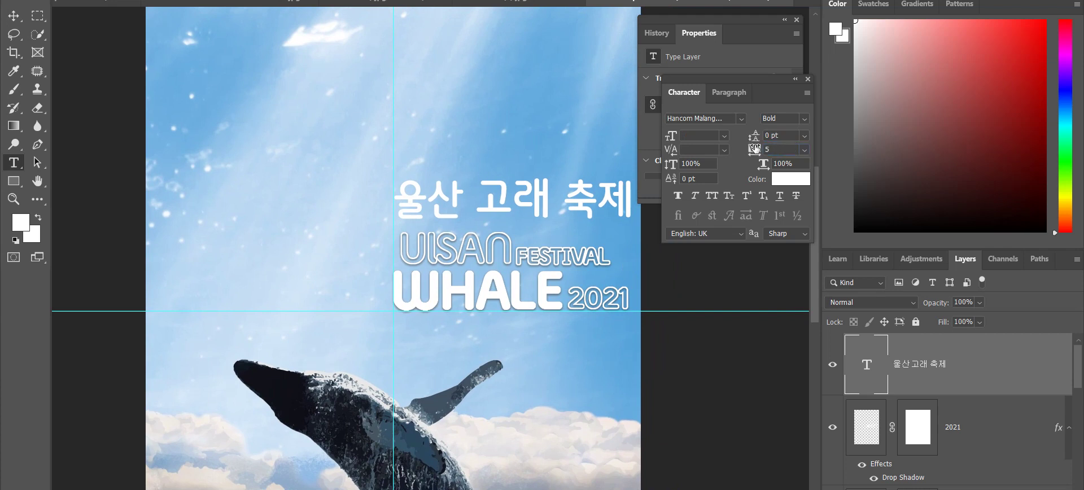
type("-5")
key("Return")
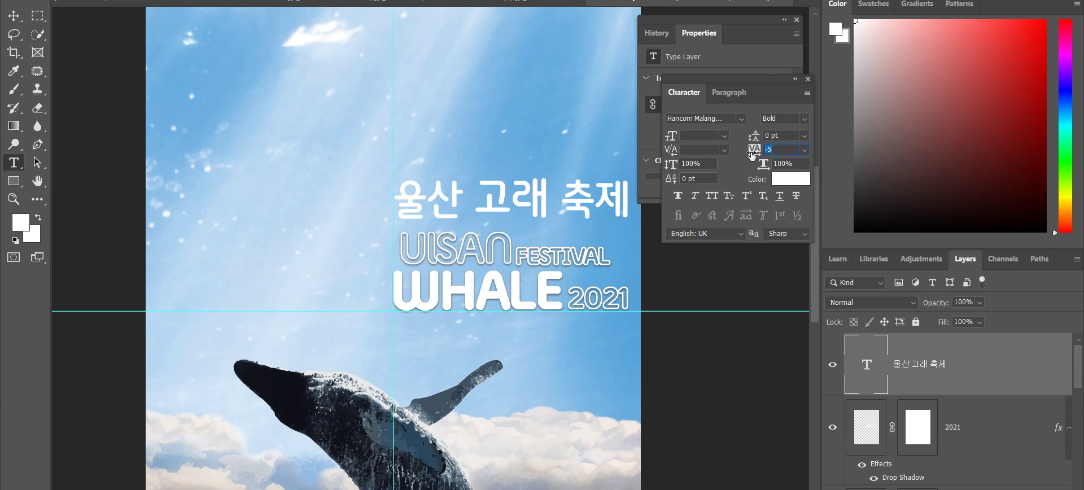
type("-10")
key("Return")
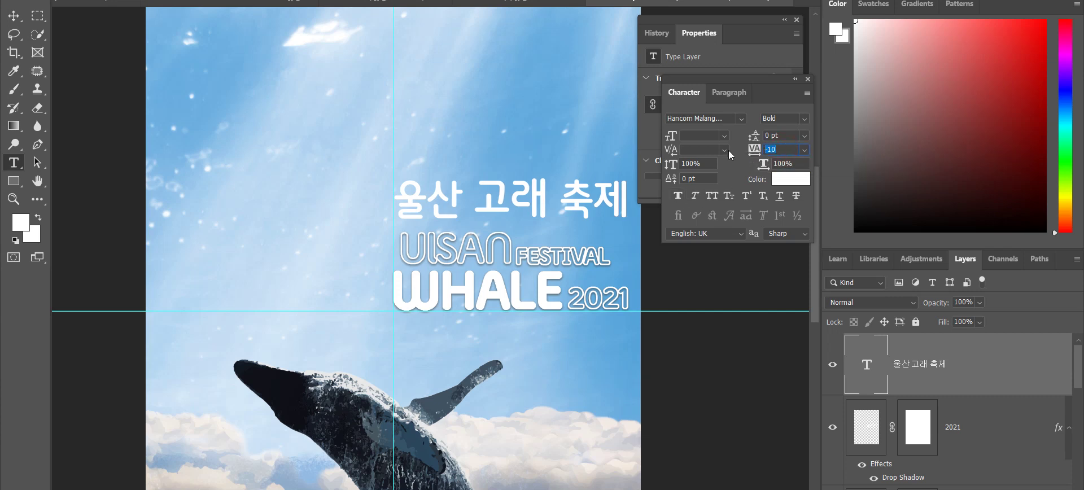
- Try tightening the title's tracking to -15, then moving and enlarging it across the centre of the poster's upper sky
type("-15")
key("Return")
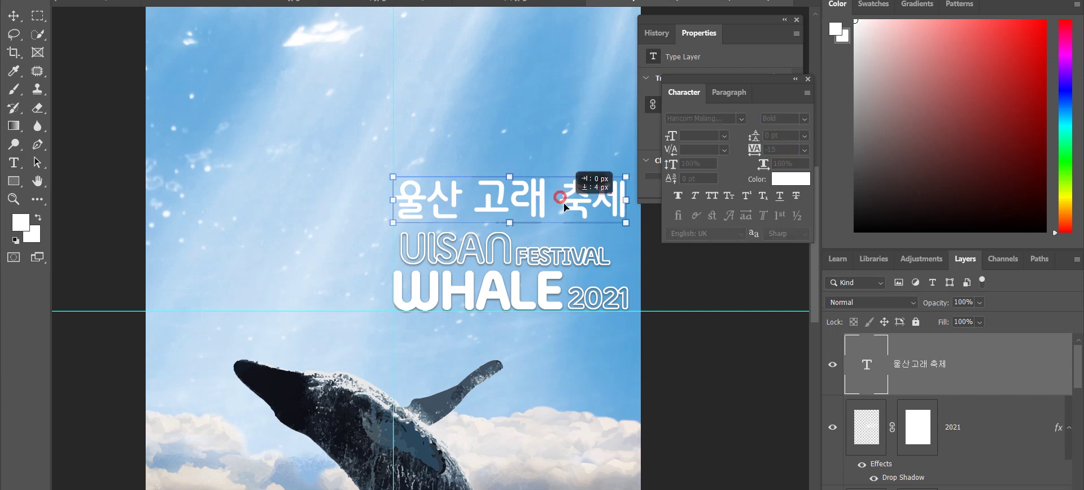
left_click_drag(564, 202, 620, 400)
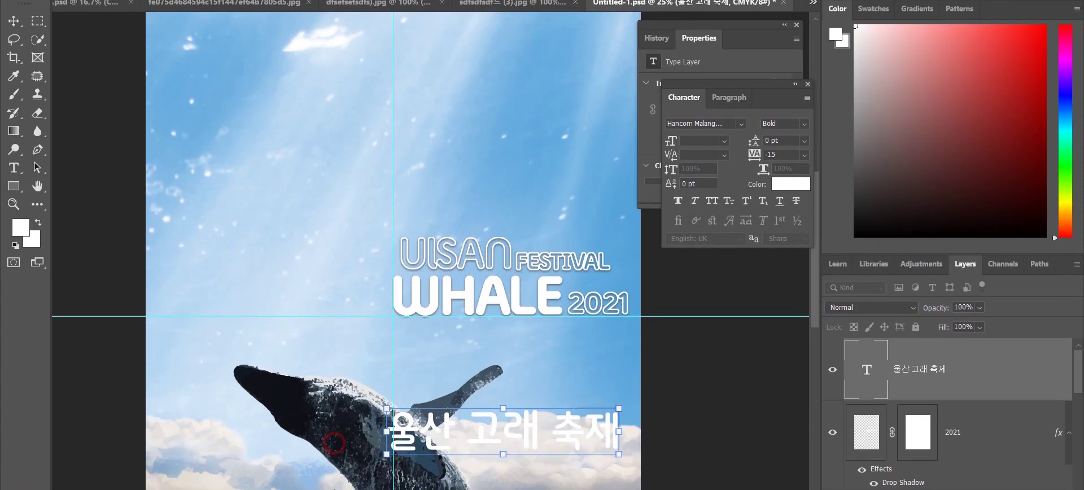
scroll(666, 362, "down", 5)
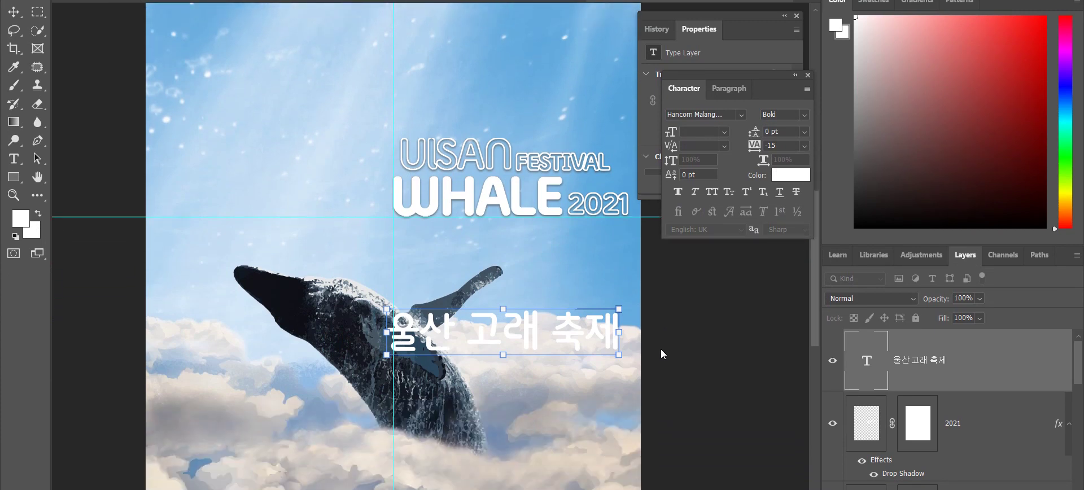
left_click(572, 295)
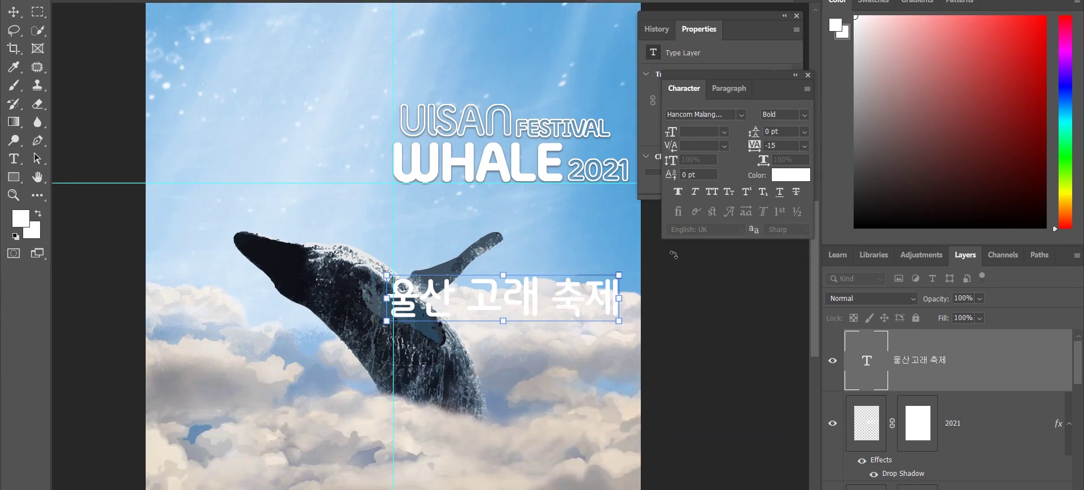
left_click_drag(543, 301, 400, 241)
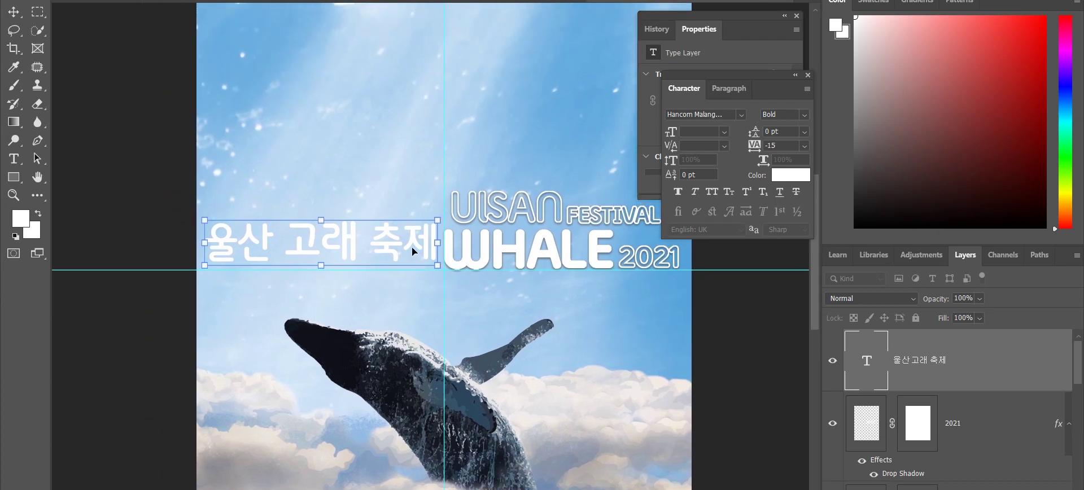
left_click_drag(509, 167, 540, 111)
left_click_drag(532, 264, 525, 383)
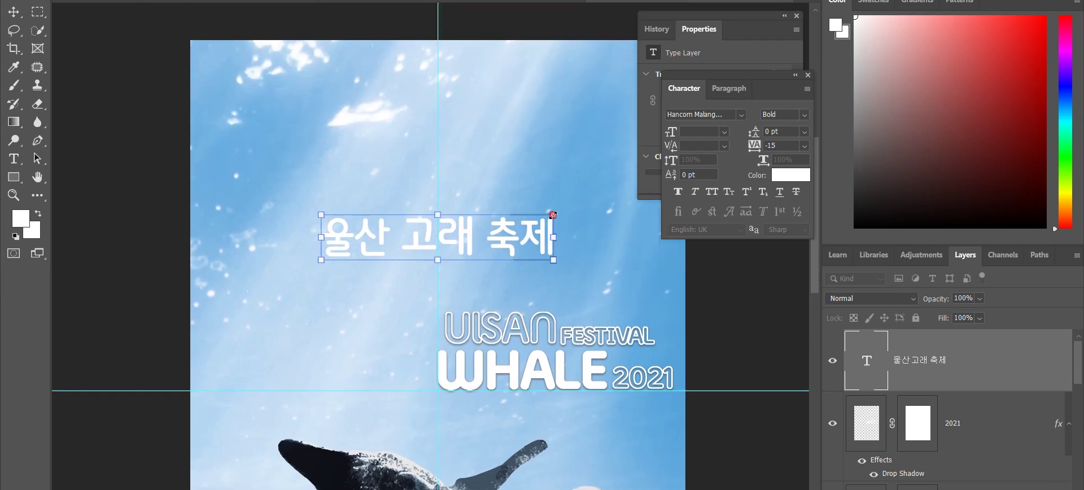
left_click_drag(553, 215, 483, 160)
key("ctrl+minus")
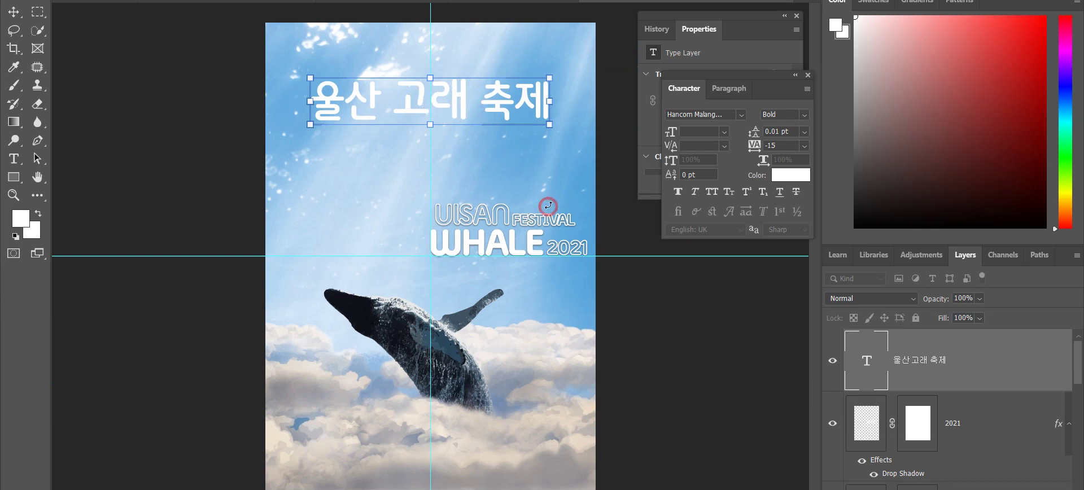
- Recolour the word 고래 in the title with a dark navy foreground colour sampled from the whale's body
key("t")
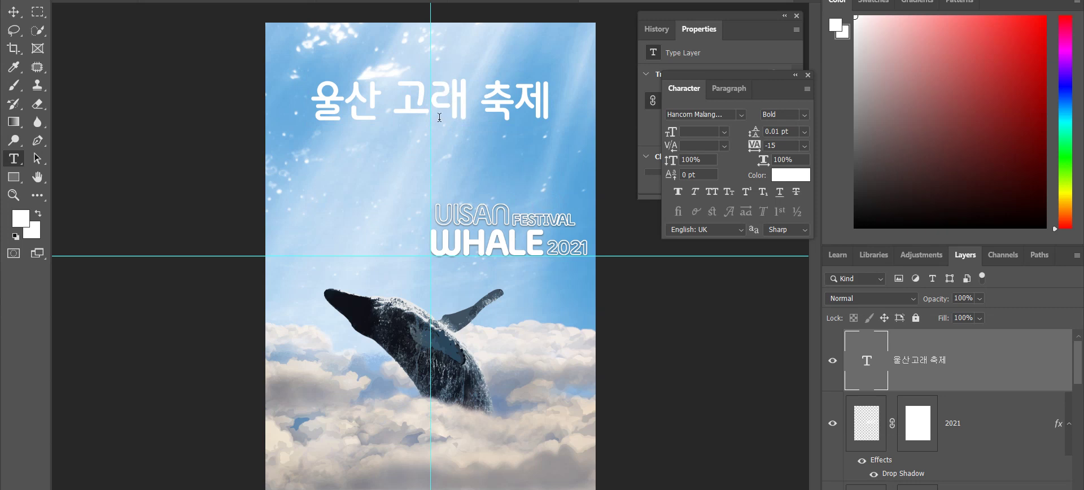
left_click(392, 101)
left_click_drag(393, 101, 457, 102)
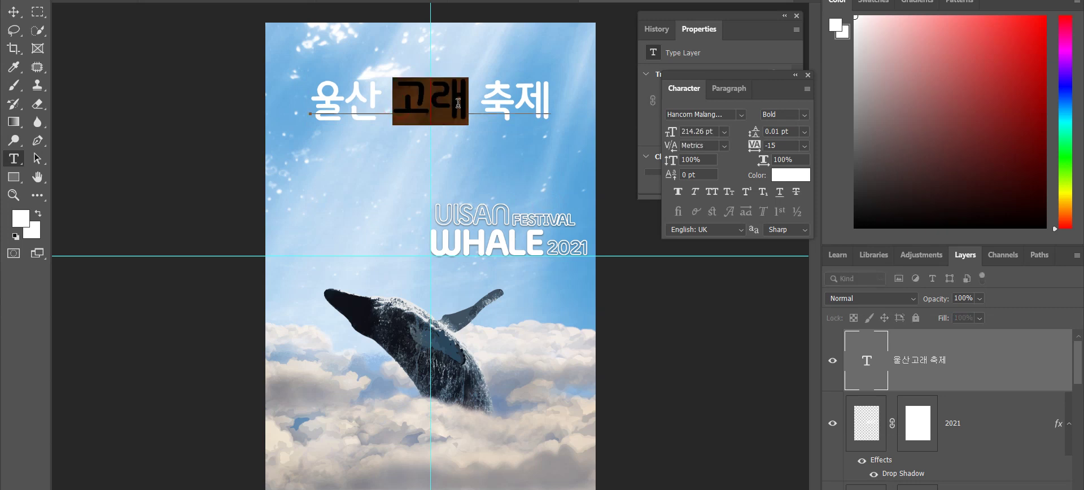
key("ctrl+shift+period")
key("BackSpace")
key("ctrl+z")
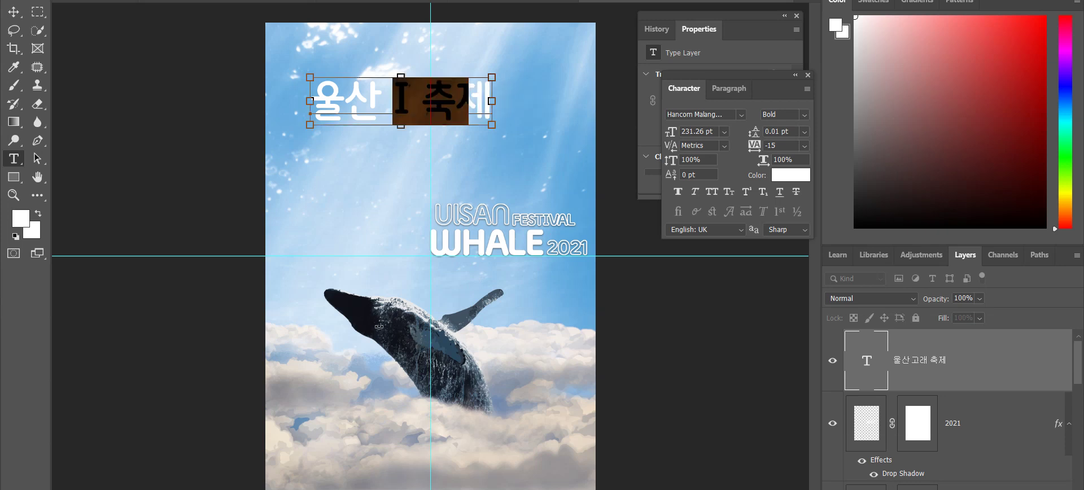
left_click_drag(1066, 109, 1065, 89)
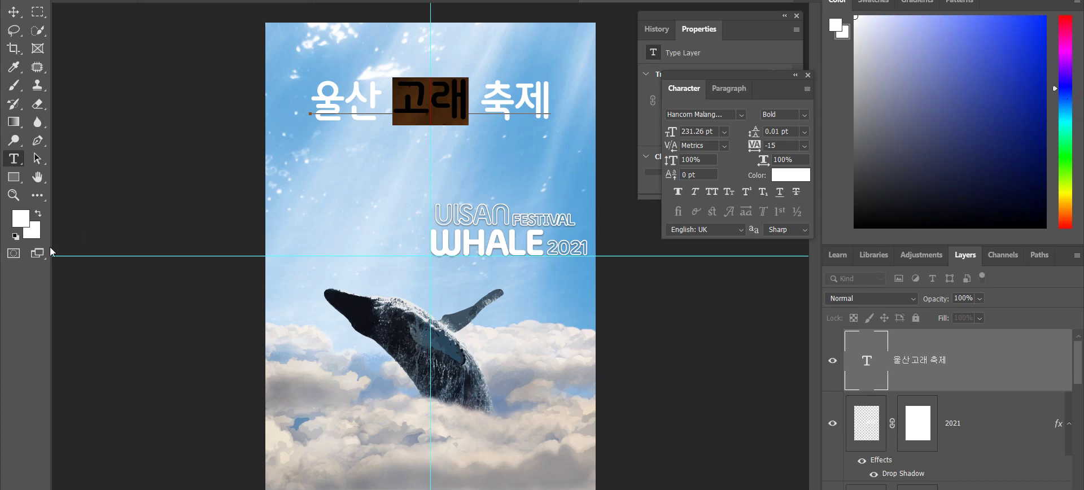
left_click(20, 218)
left_click(361, 311)
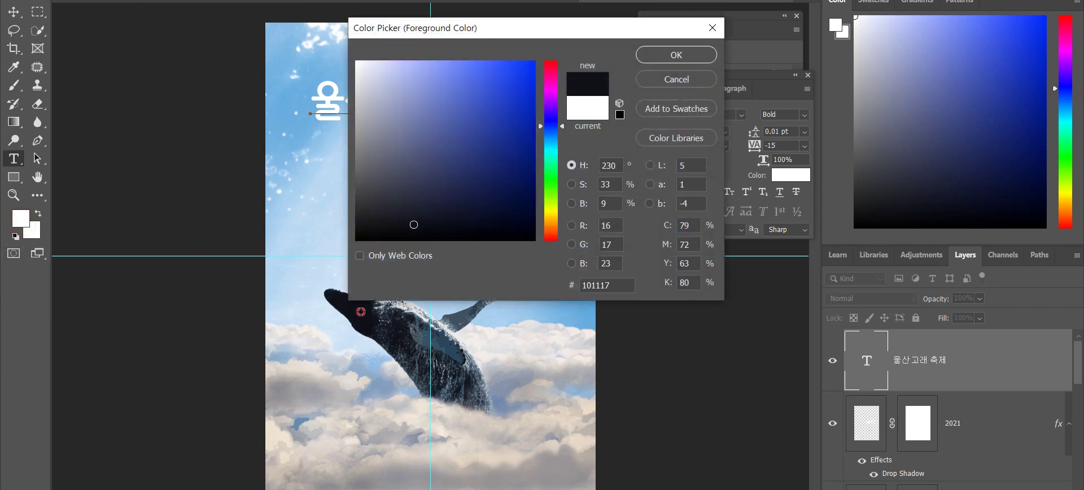
left_click(396, 336)
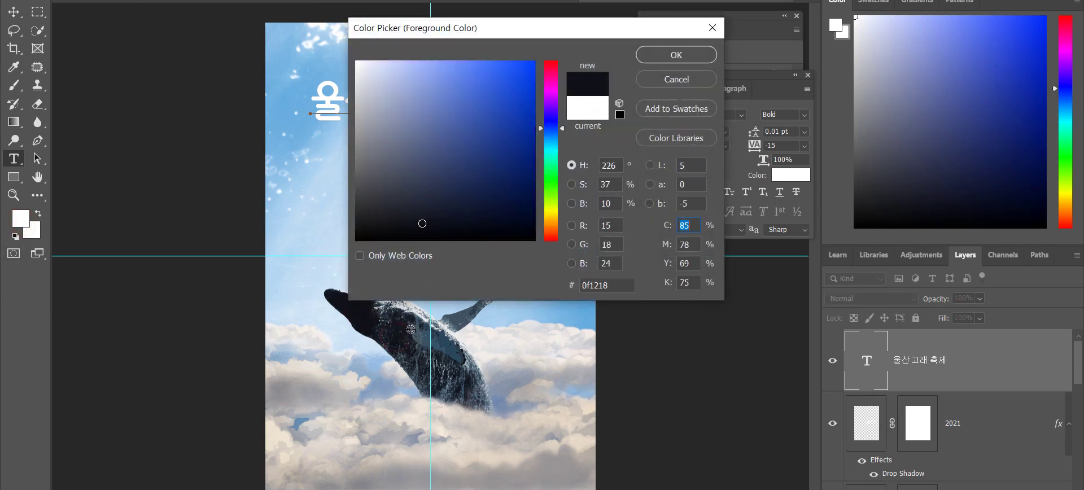
left_click(411, 329)
left_click(449, 368)
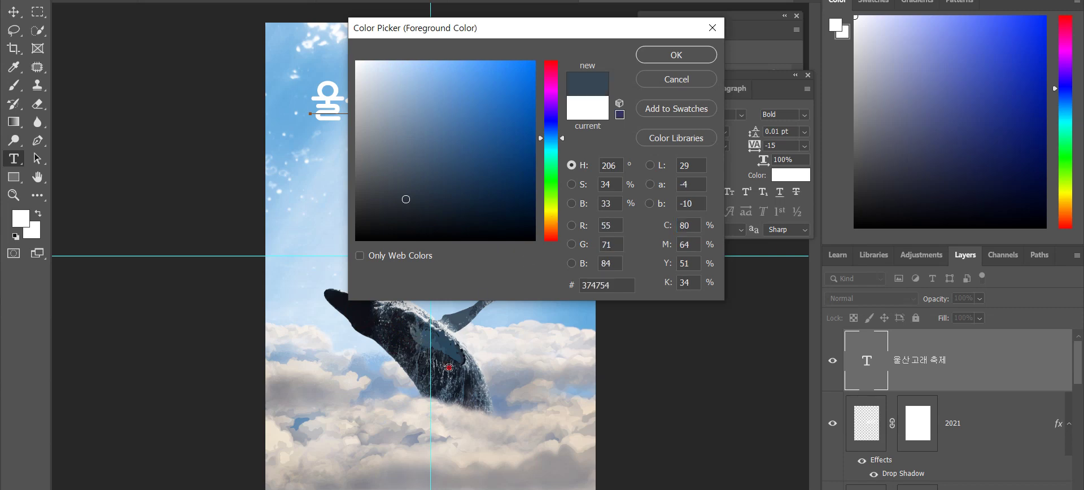
left_click(468, 385)
key("Return")
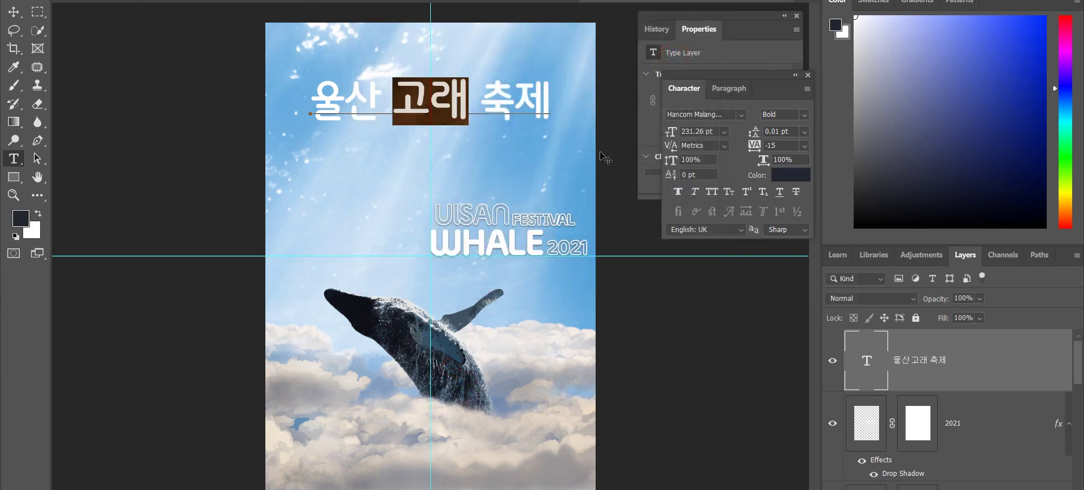
- Undo the 고래 recolouring, the title's enlargement and move, and its last tracking change
key("ctrl+z")
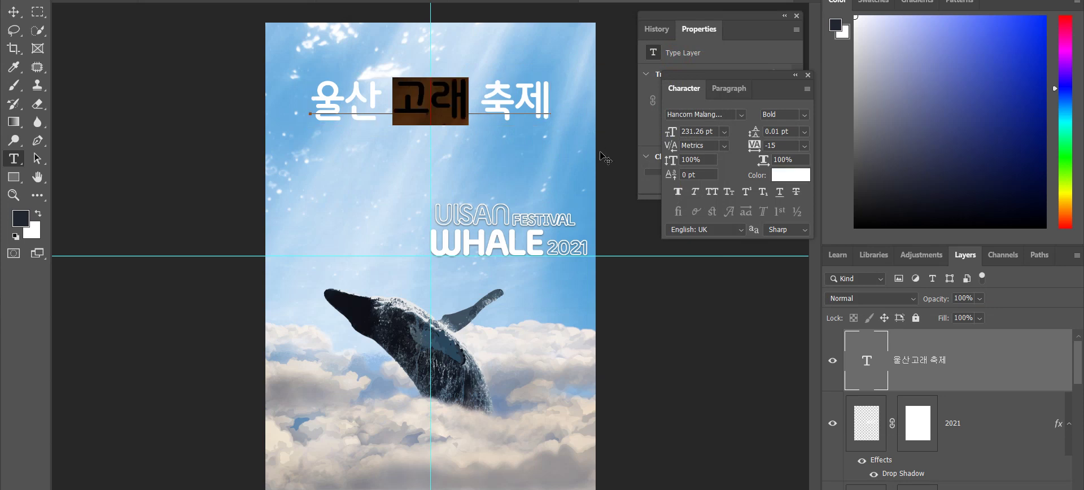
key("ctrl+Return")
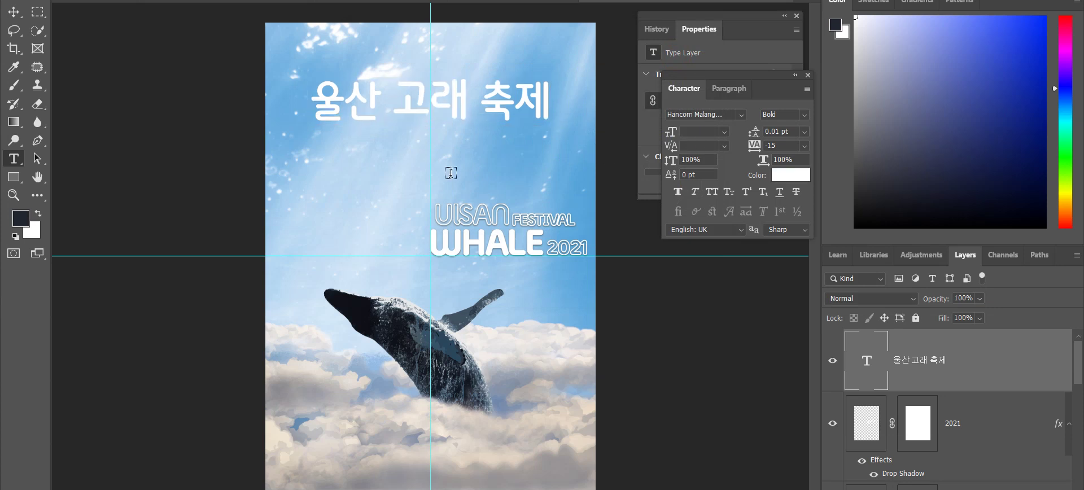
key("ctrl+z")
key("ctrl+z")
key("ctrl+z")
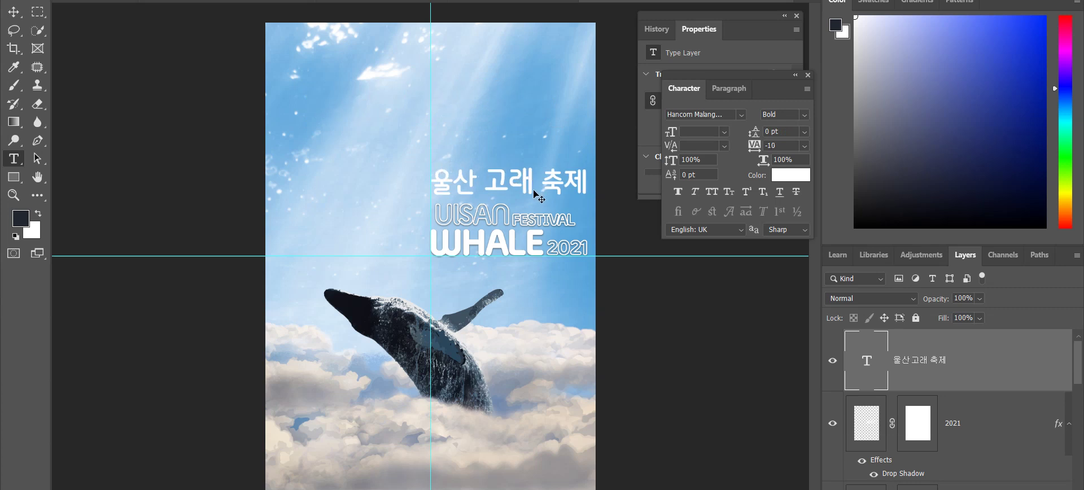
- Scale up the 울산 고래 축제 title until 고래 is about 174 pt, placing it above ULSAN FESTIVAL with its right edge aligned to 2021
left_click_drag(530, 184, 456, 147)
mouse_move(515, 129)
left_mouse_down()
mouse_move(535, 122)
mouse_move(524, 130)
left_mouse_up()
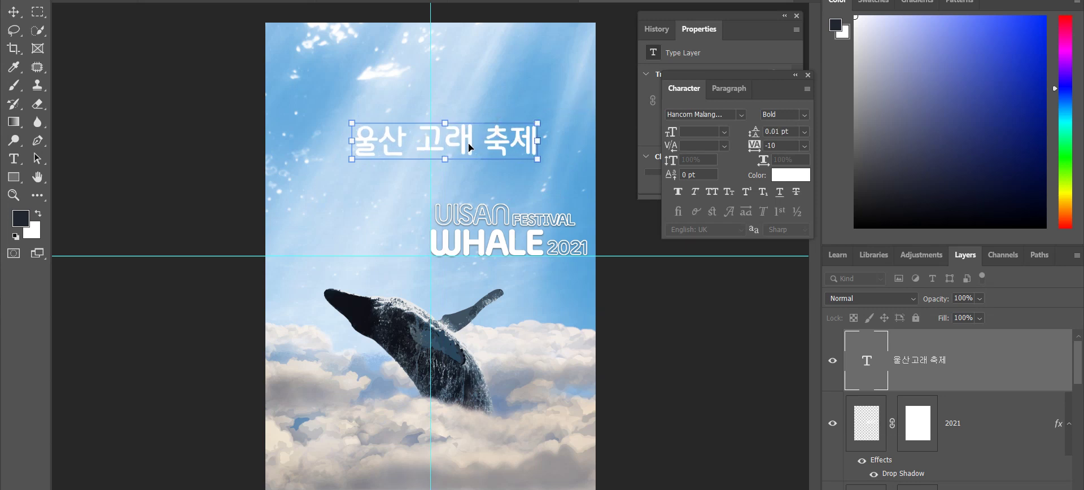
left_click_drag(469, 148, 515, 183)
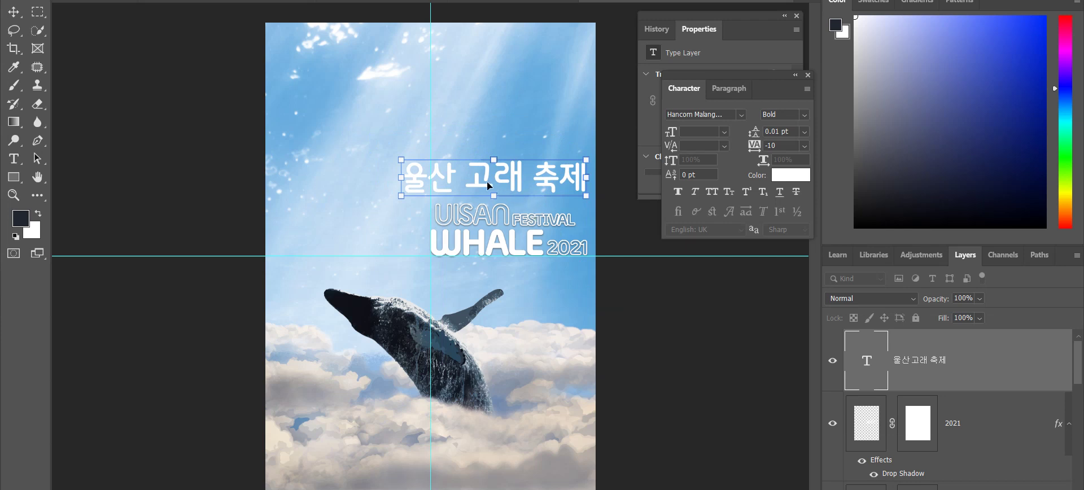
left_click_drag(401, 196, 405, 196)
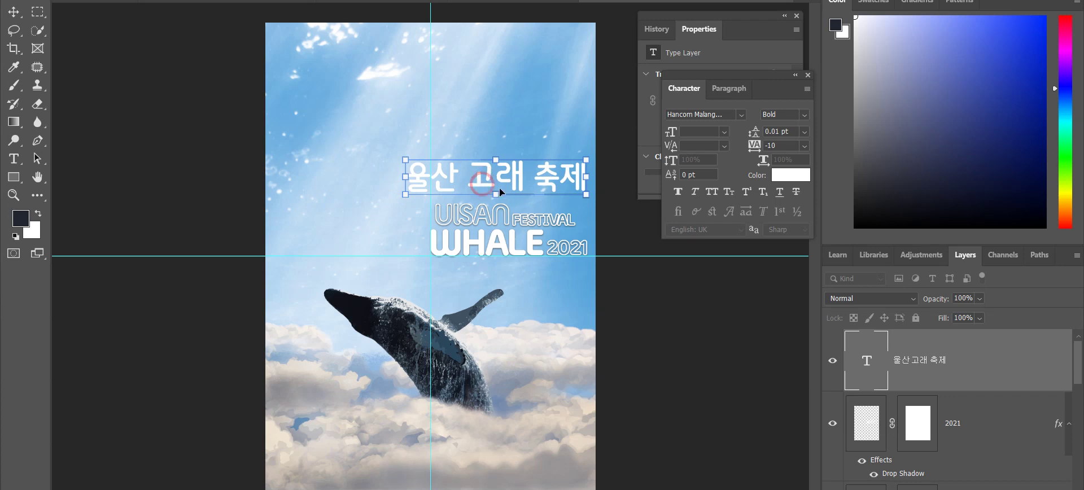
key("Return")
- Fill the word 고래 in the title with the dark navy foreground colour
key("t")
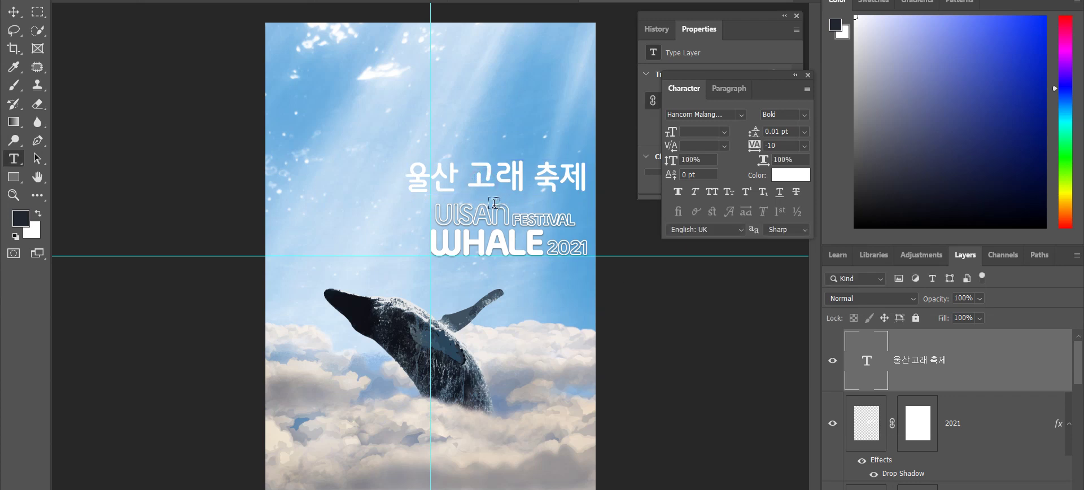
left_click(472, 174)
double_click(471, 175)
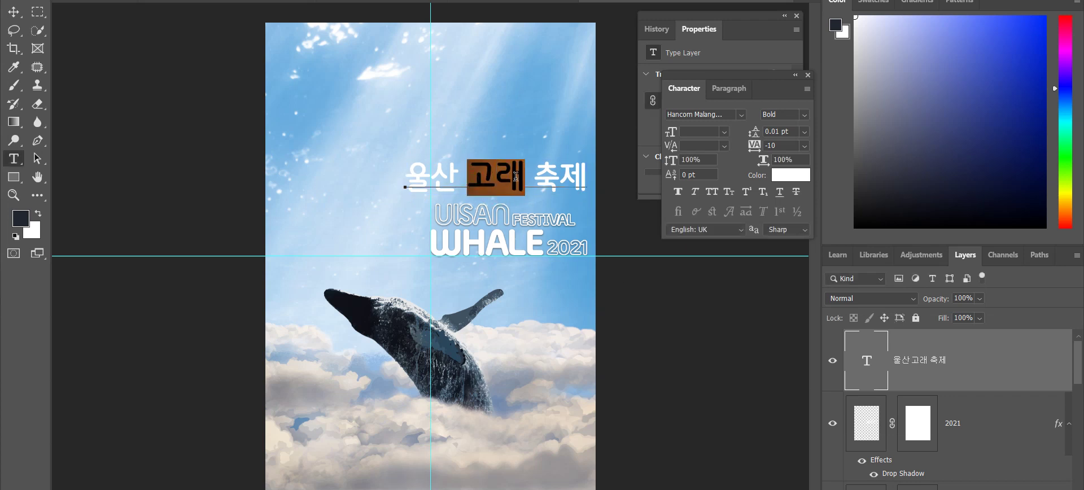
key("alt+BackSpace")
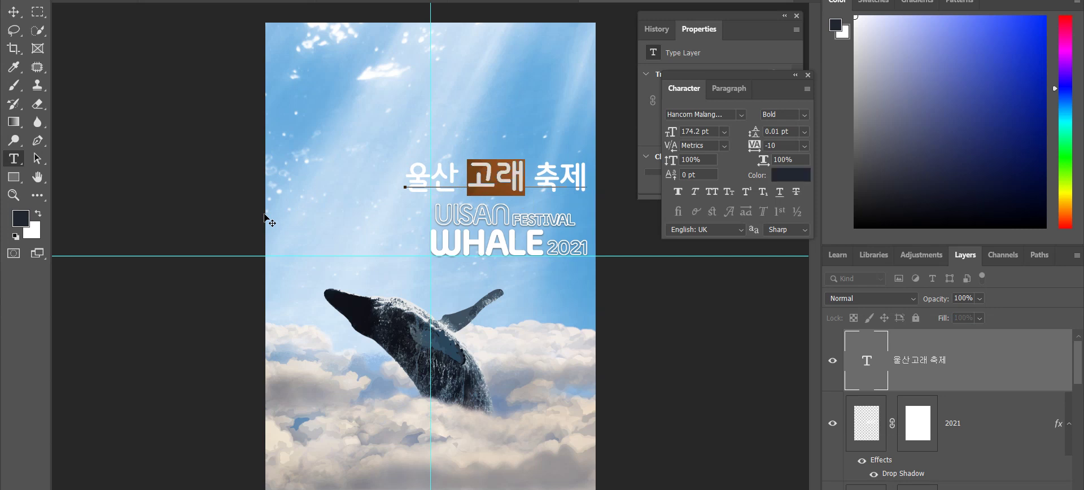
left_click(265, 216)
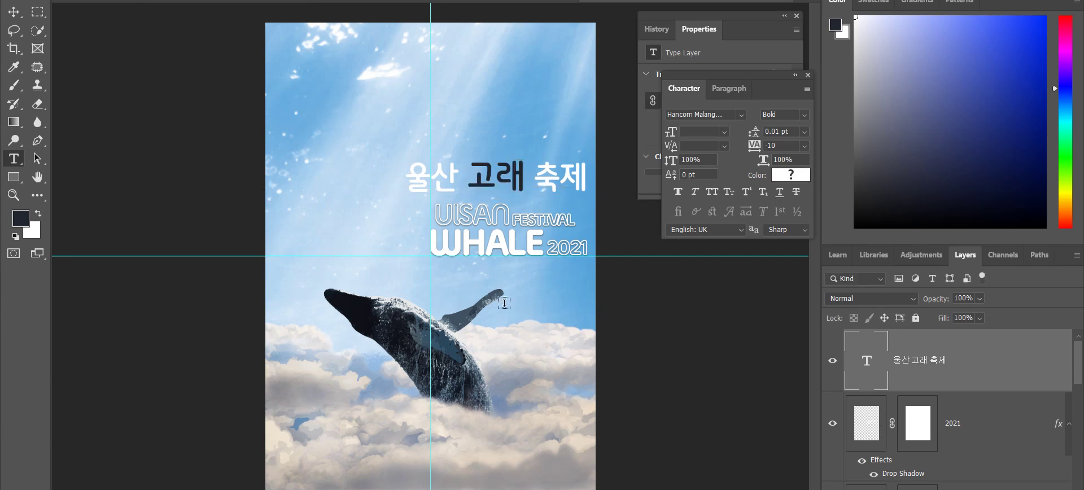
- Undo the dark navy recolouring of the word 고래 in the title
left_click_drag(478, 168, 524, 172)
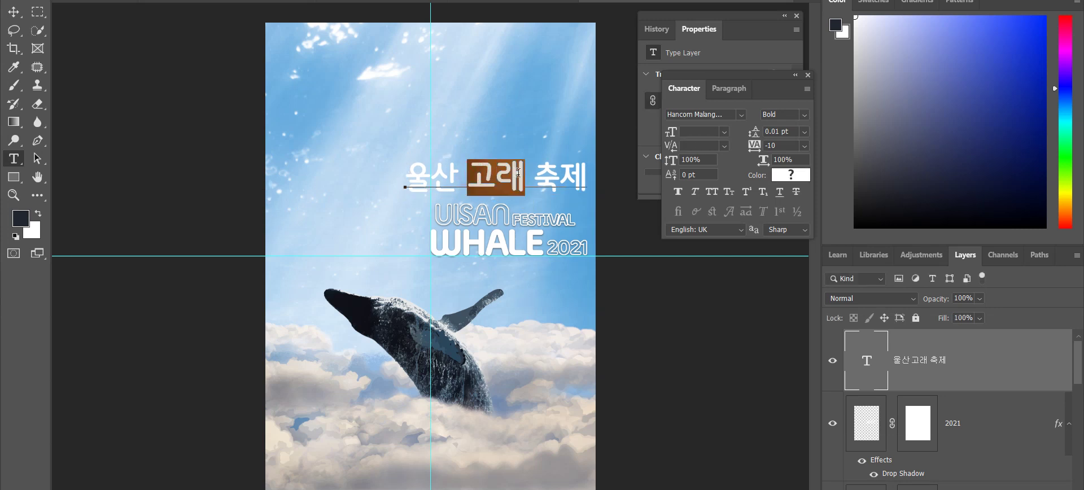
left_click(458, 181)
left_click_drag(458, 180, 405, 180)
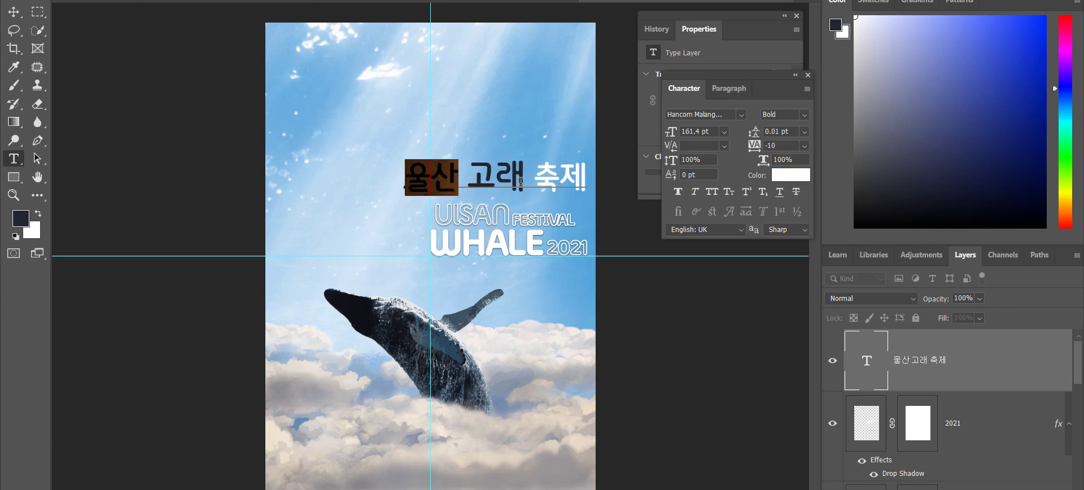
left_click_drag(526, 179, 479, 181)
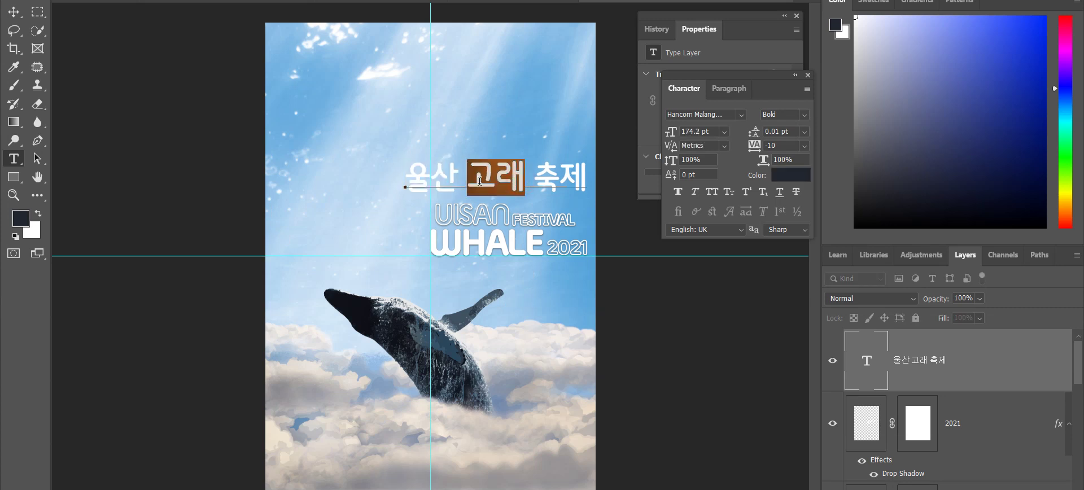
key("ctrl+z")
left_click(665, 326)
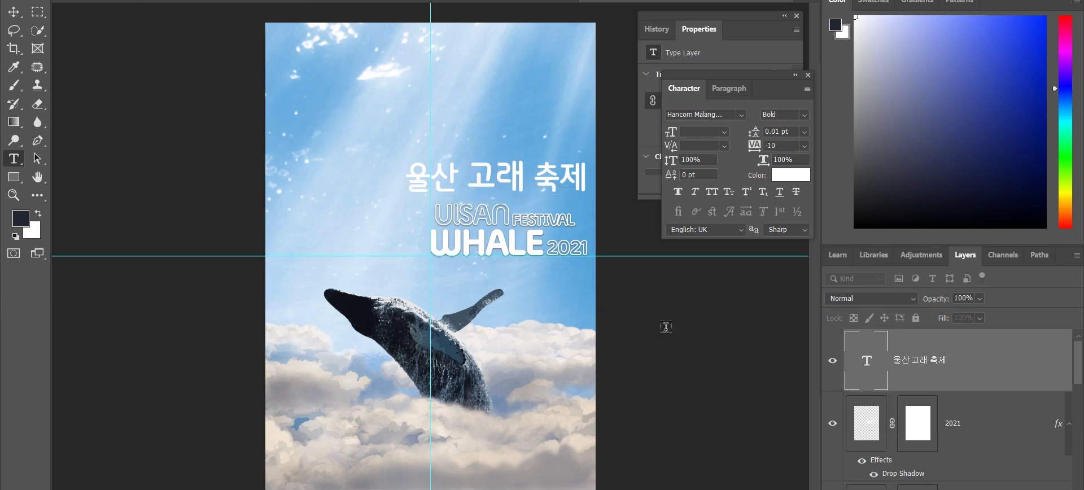
- Try copying the 2021 layer's mask onto the 울산 고래 축제 text layer, and undo it
left_click_drag(462, 184, 417, 175)
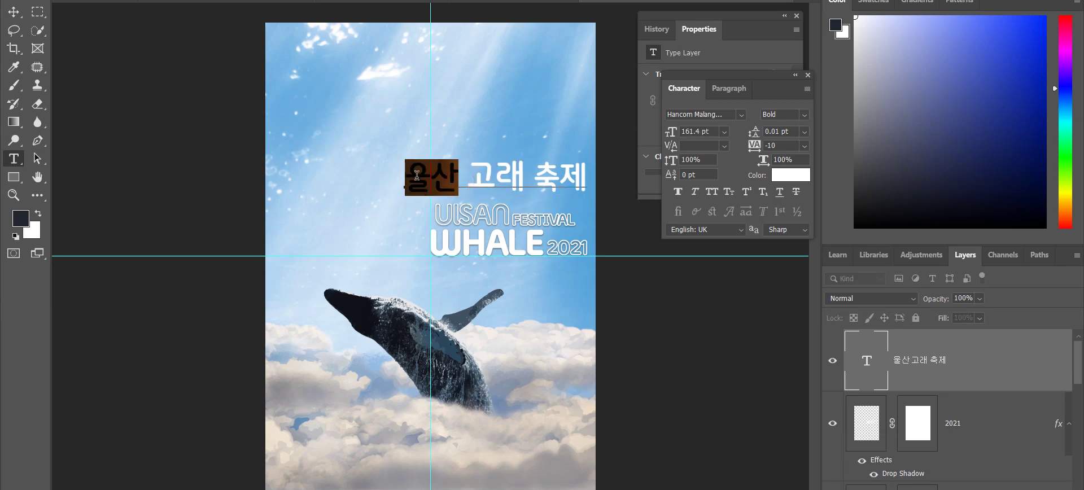
scroll(1017, 427, "down", 1)
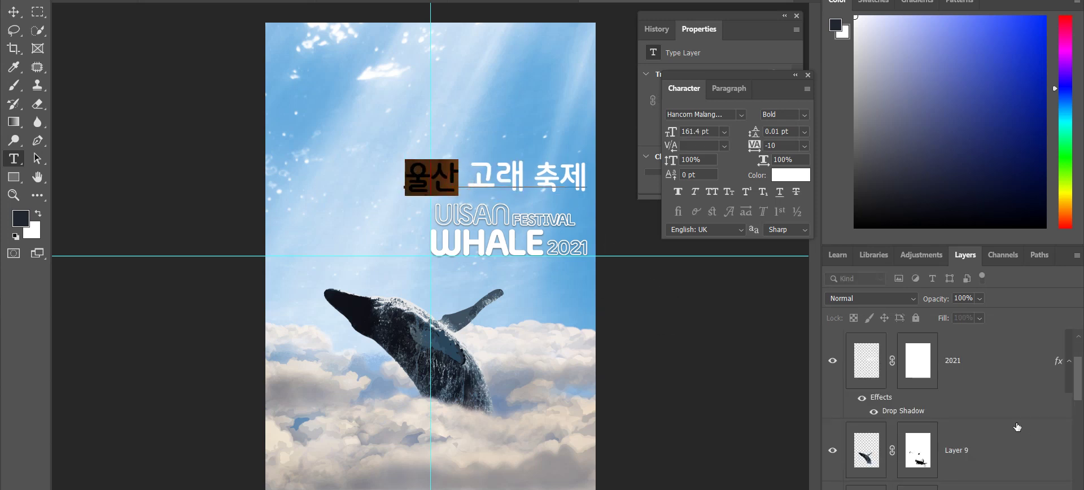
scroll(1017, 426, "up", 1)
scroll(1014, 424, "down", 1)
scroll(949, 413, "up", 1)
left_click(921, 427)
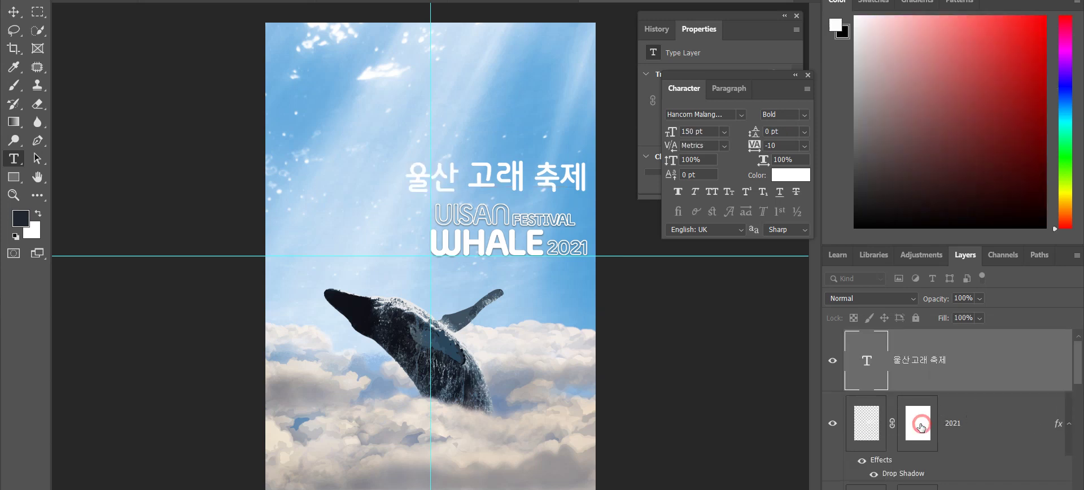
left_click_drag(921, 426, 917, 377)
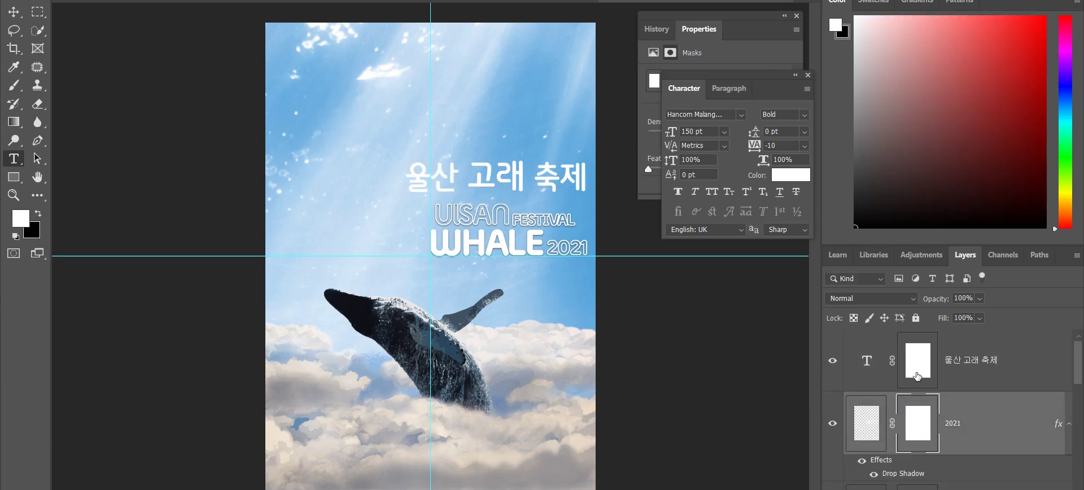
left_click(915, 359)
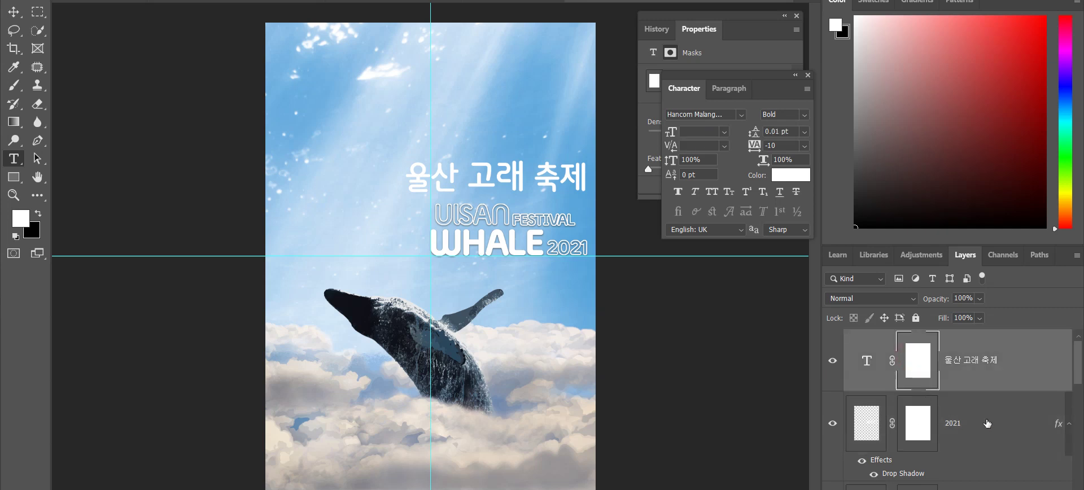
key("ctrl+z")
- Try shifting the title down towards WHALE and replacing its word 울산 with a line break
left_click(457, 177)
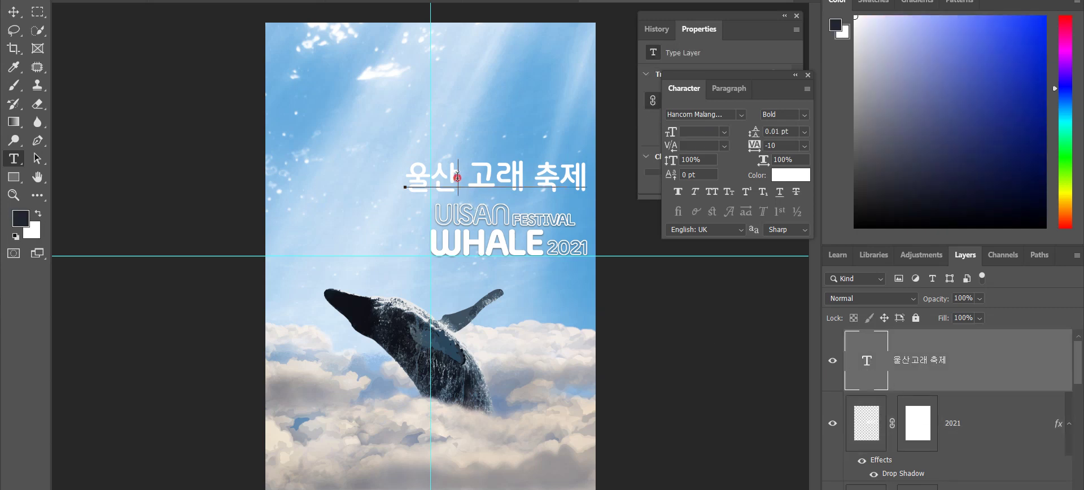
left_click_drag(457, 177, 404, 176)
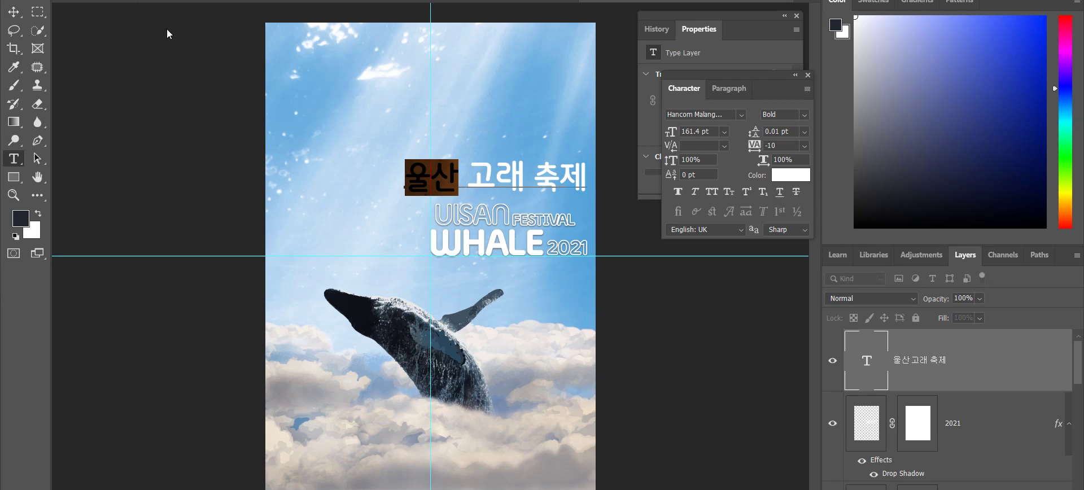
key("ctrl+plus")
key("ctrl+plus")
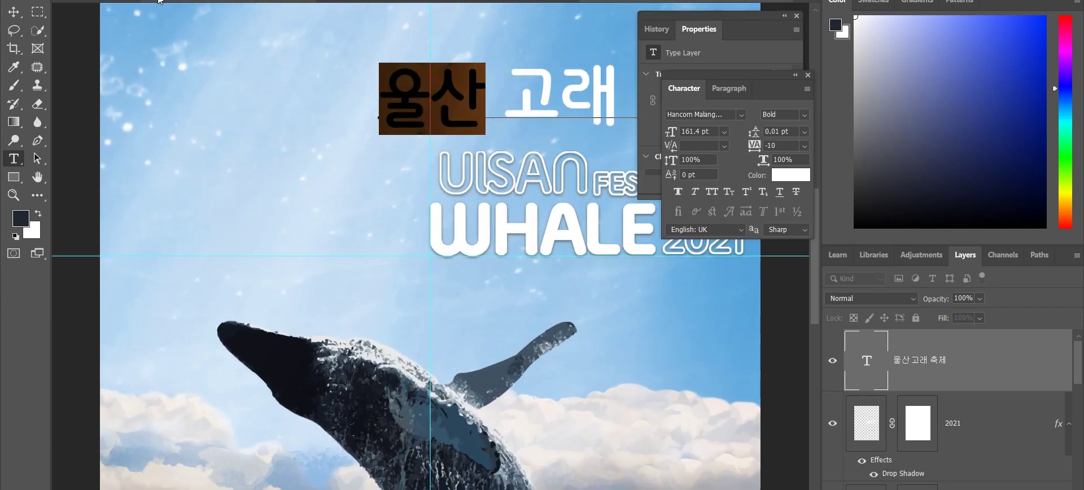
left_click_drag(266, 150, 297, 185)
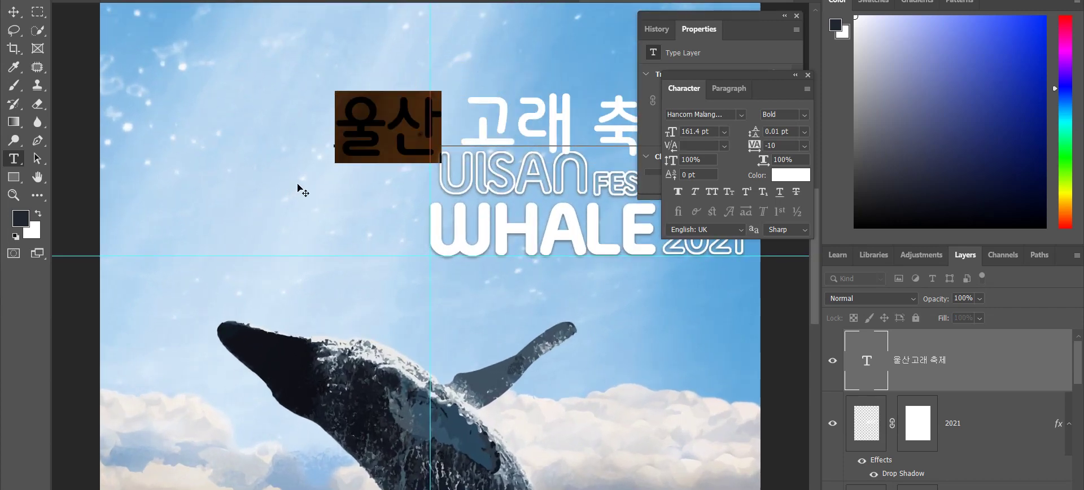
key("Return")
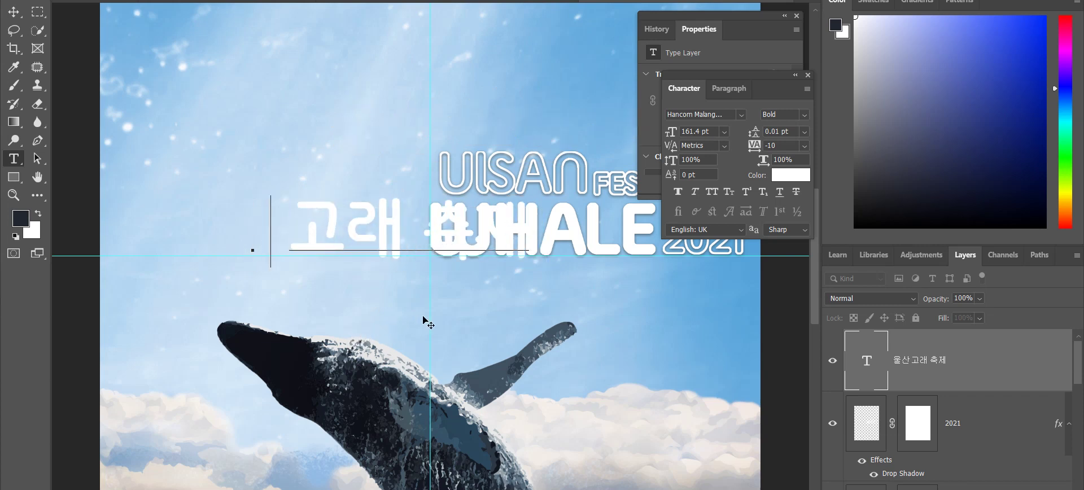
key("ctrl")
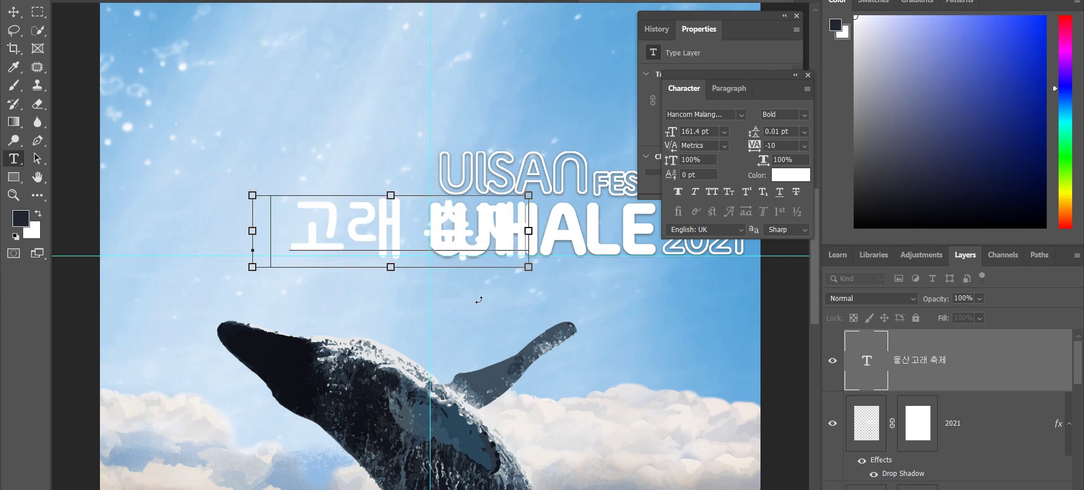
- Move the Character panel and the History group apart, and step back in the history to restore the title's word 울산
left_click_drag(756, 79, 752, 257)
left_click_drag(754, 19, 767, 54)
left_click(675, 61)
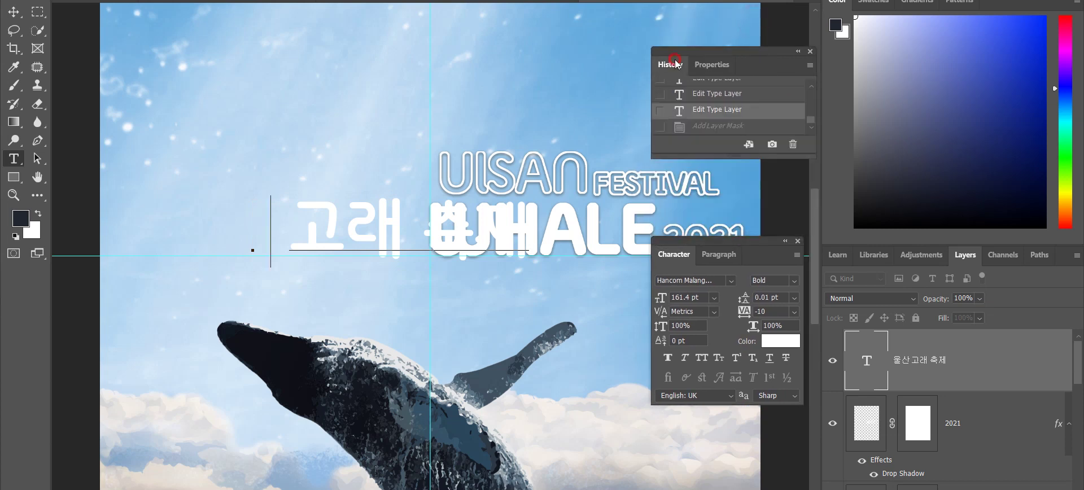
left_click(725, 93)
scroll(729, 102, "up", 2)
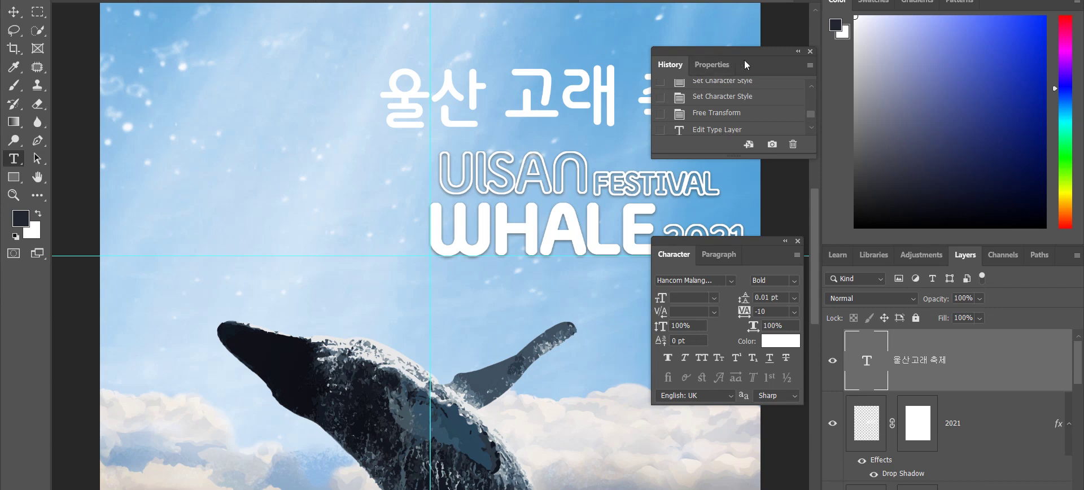
- Dock the History and Properties panels beside the Color and Layers panels, and restore the full 울산 고래 축제 title
left_click_drag(675, 65, 816, 31)
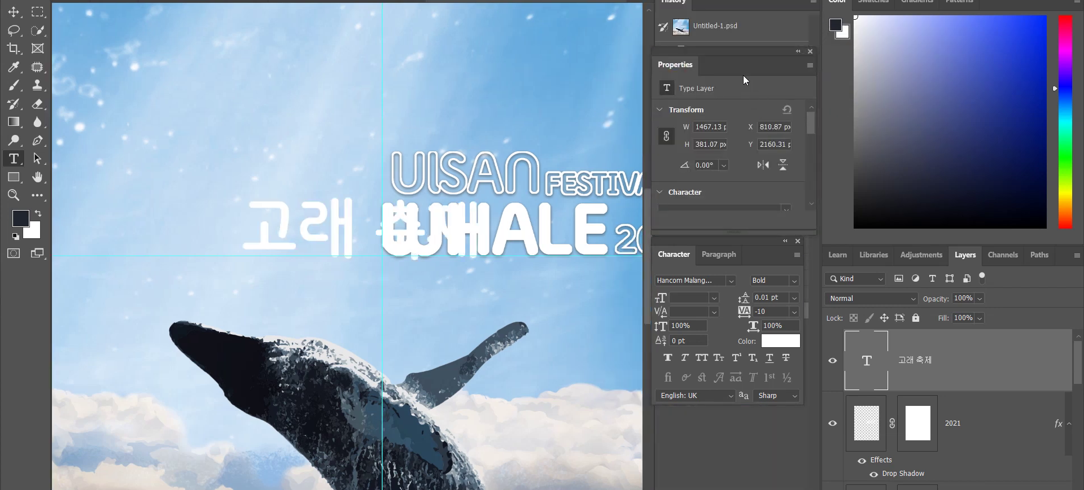
left_click_drag(743, 75, 534, 52)
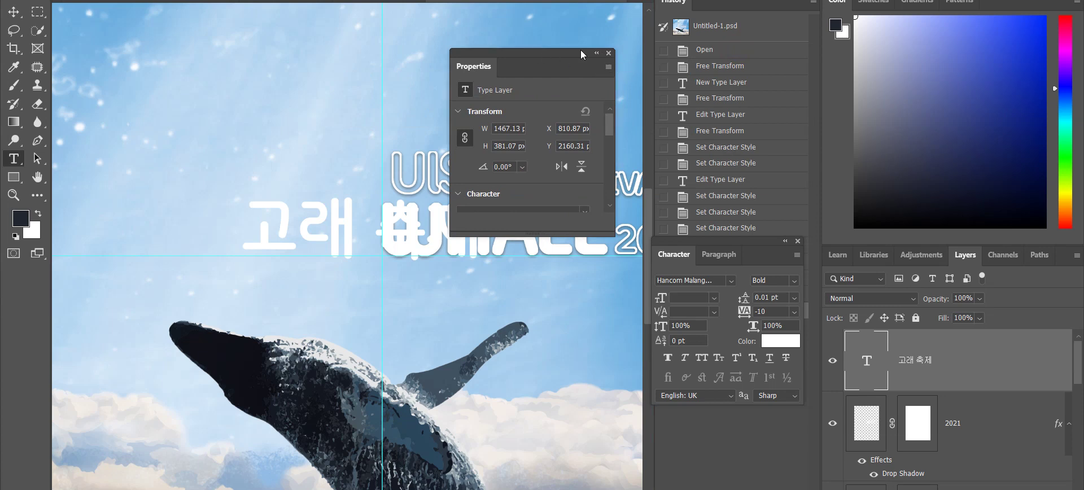
left_click_drag(477, 68, 701, 6)
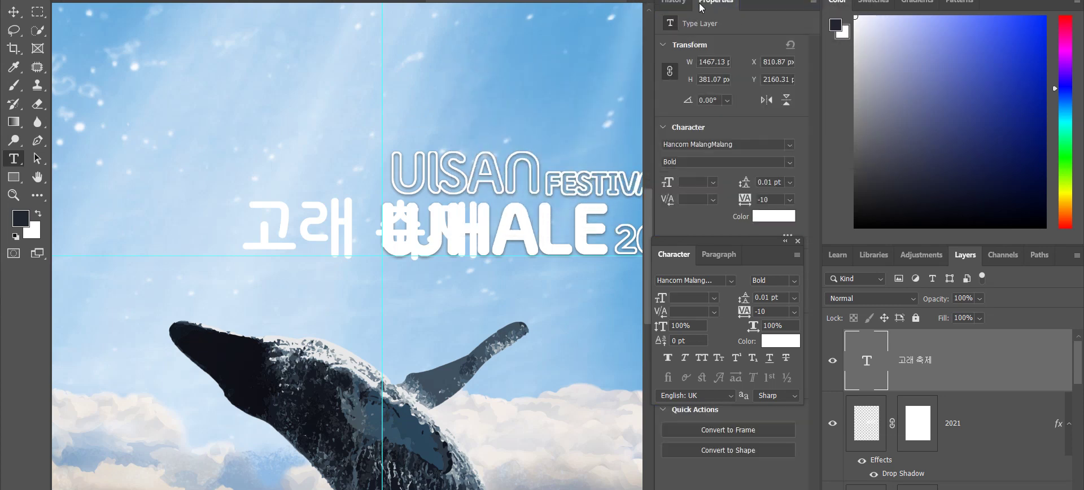
left_click(645, 1)
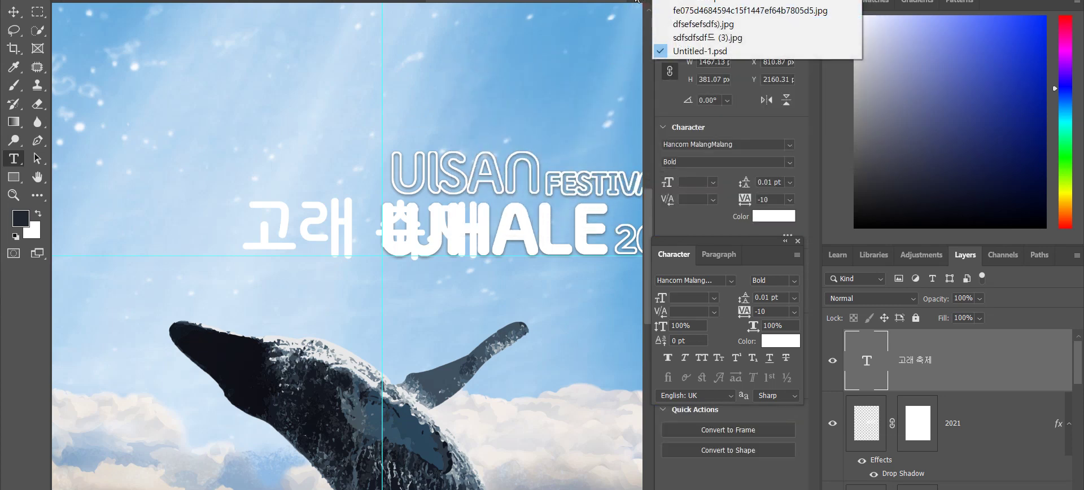
left_click(627, 33)
left_click(674, 1)
key("Escape")
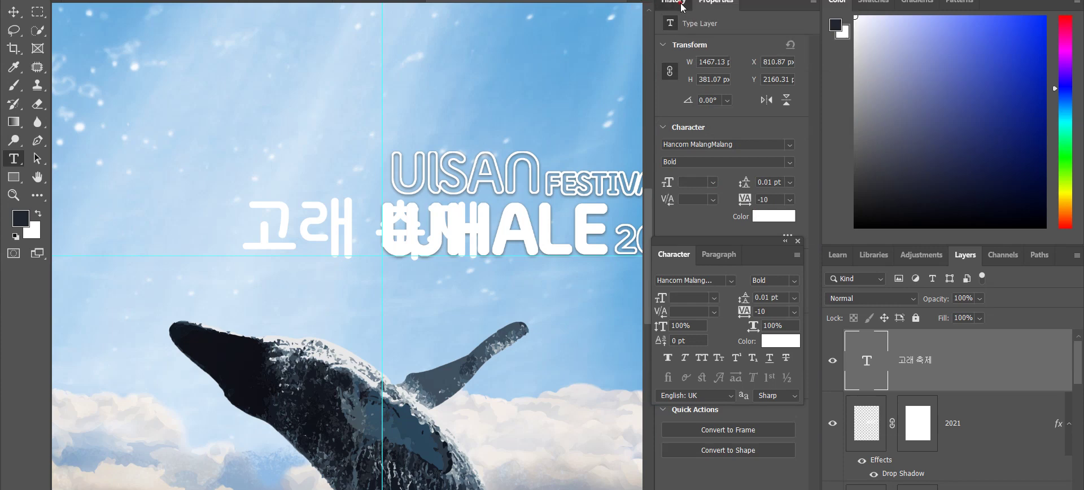
left_click_drag(674, 3, 818, 62)
key("ctrl+z")
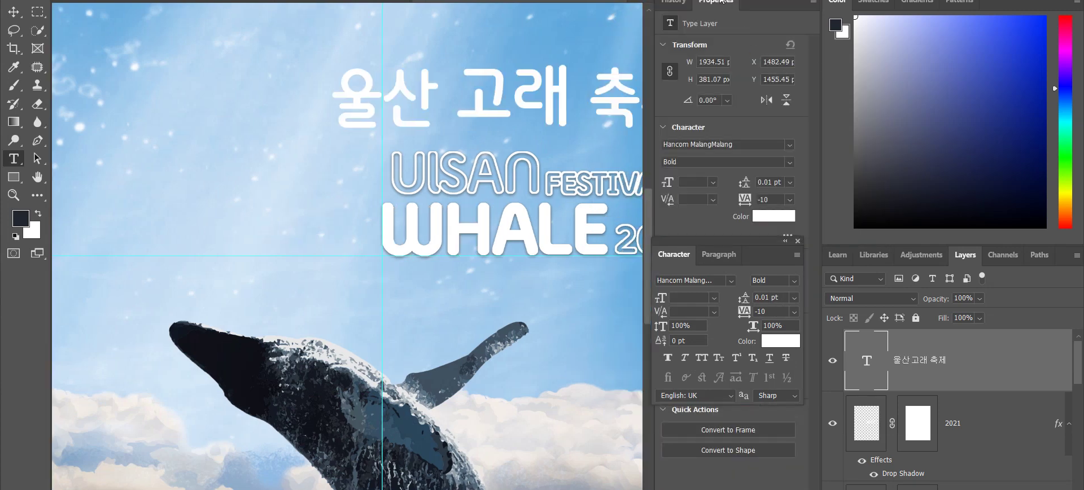
- Undock the History and Properties panels, combine them in one floating group and close that group
left_click_drag(721, 1, 581, 73)
left_click_drag(677, 2, 595, 76)
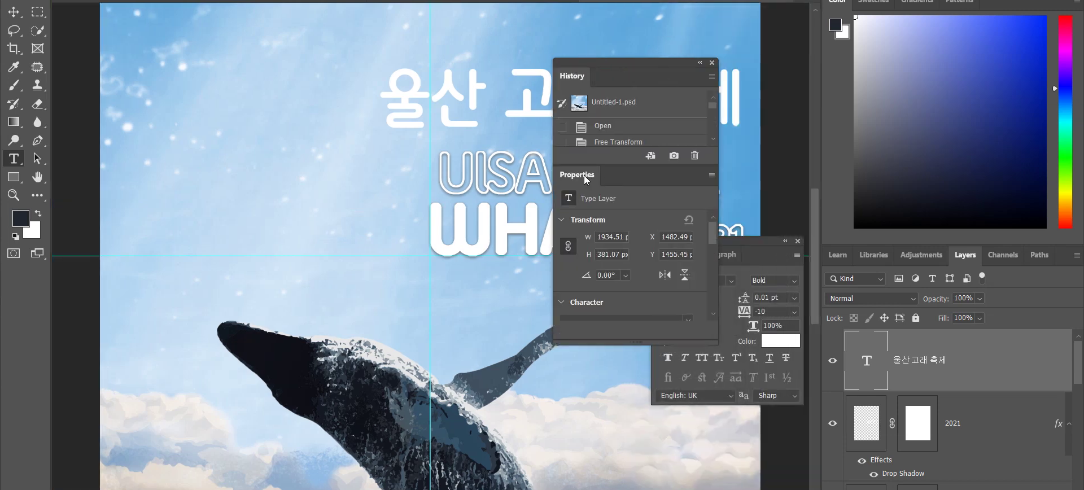
left_click_drag(577, 175, 710, 82)
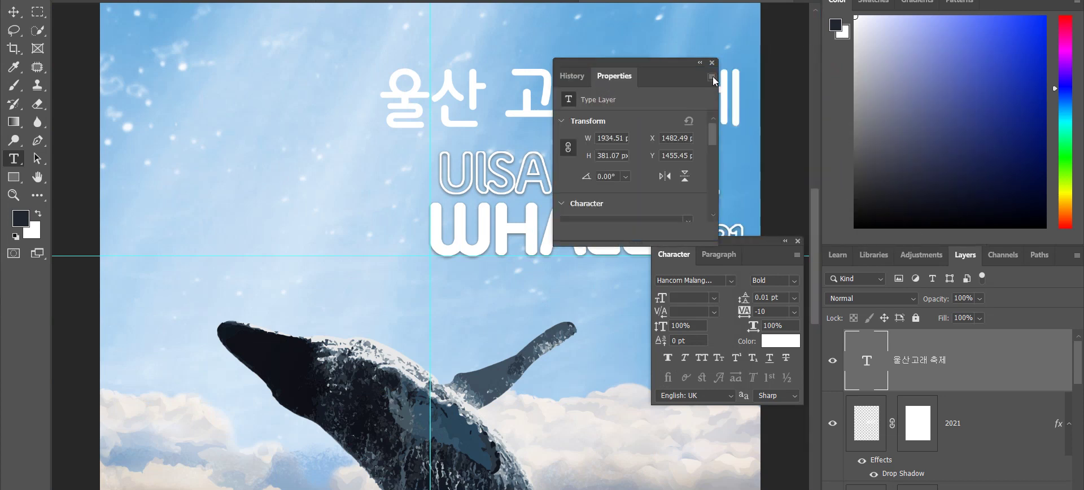
left_click(712, 79)
left_click(712, 79)
left_click(712, 79)
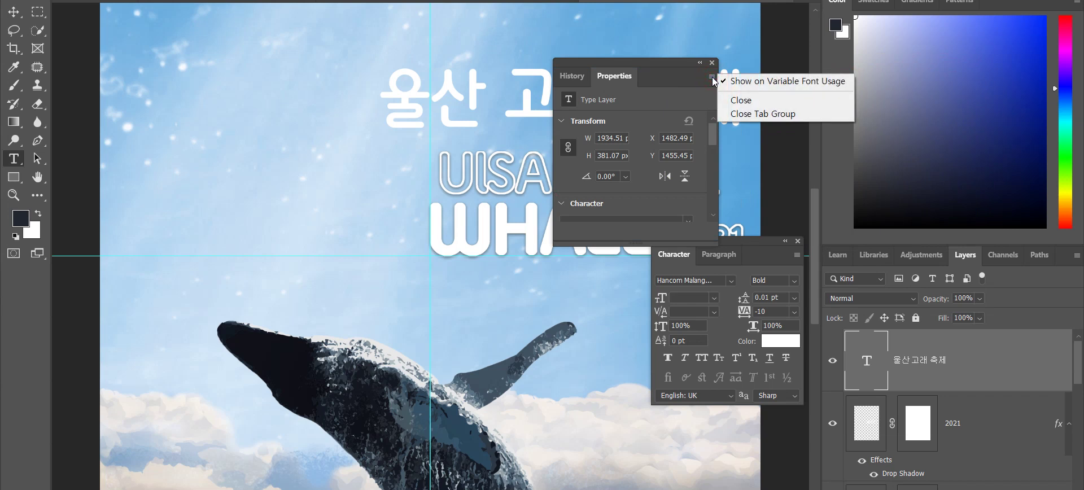
left_click(750, 115)
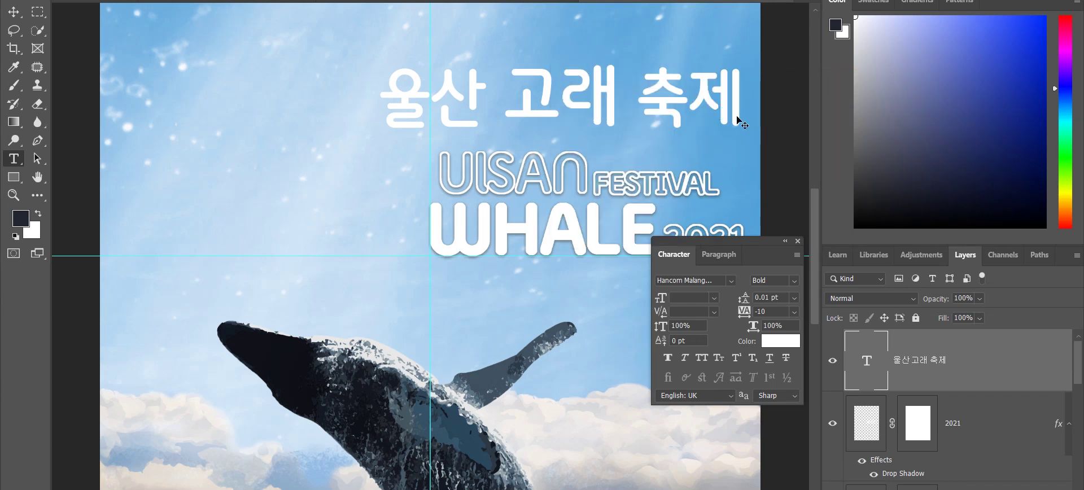
scroll(734, 130, "up", 5)
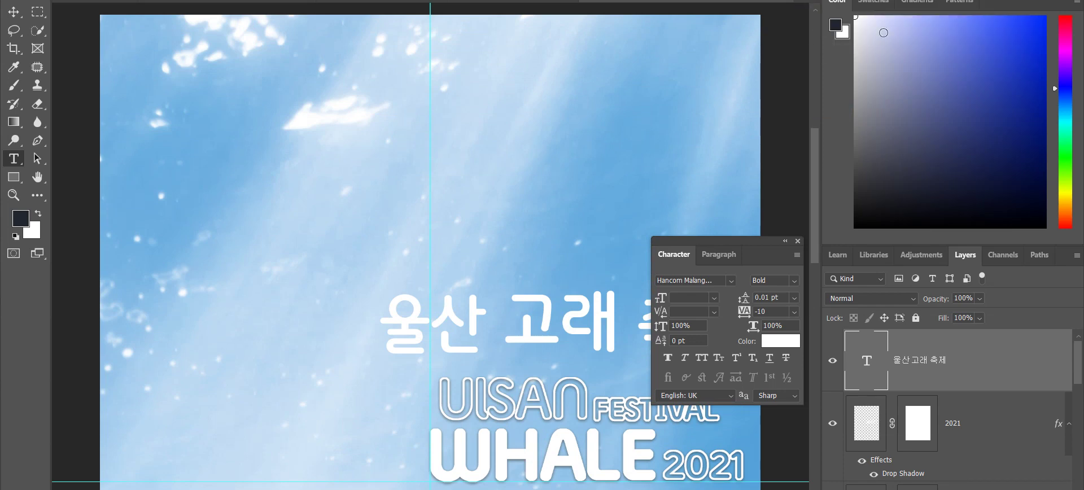
key("ctrl+minus")
key("ctrl+minus")
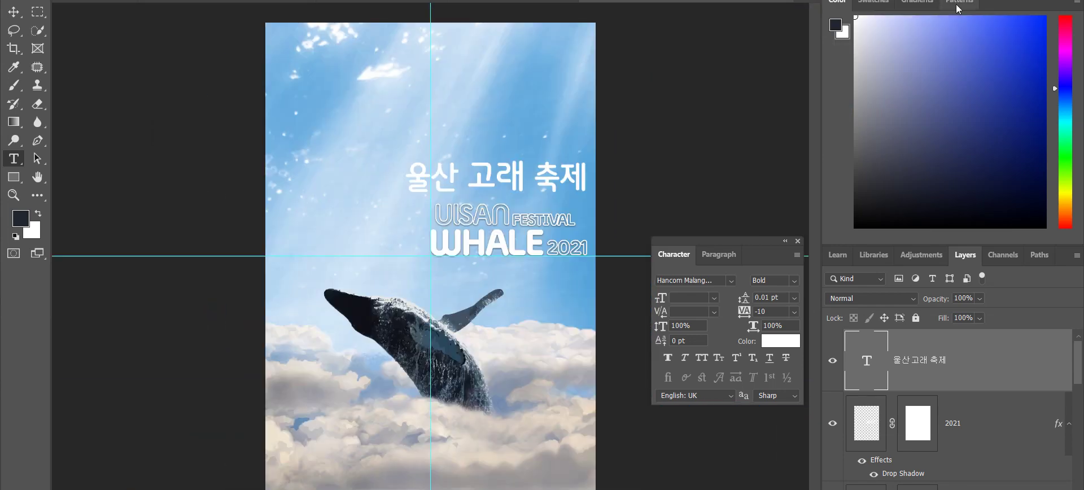
key("ctrl+plus")
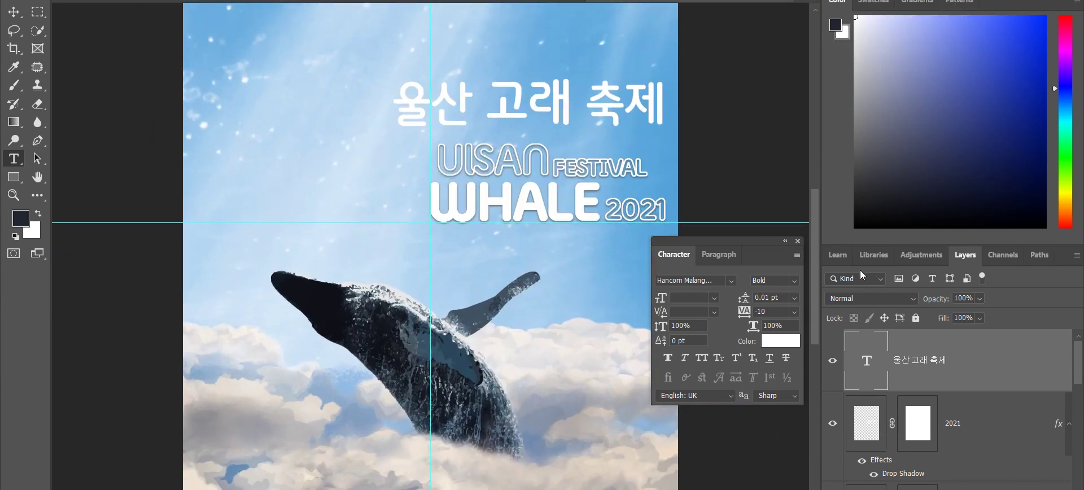
- Close the Character panel and dock the collapsed History and Properties group beside the Color and Layers panels
left_click(798, 241)
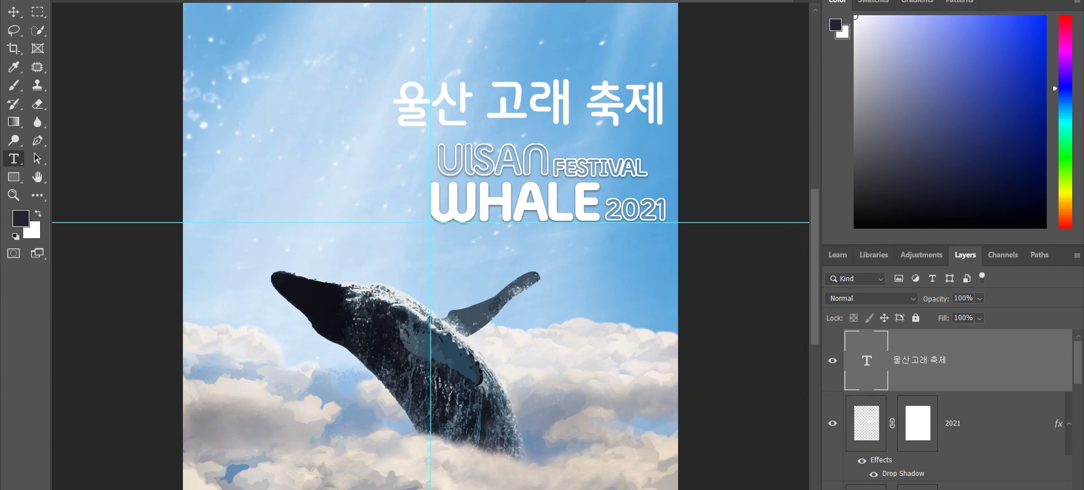
key("alt+w")
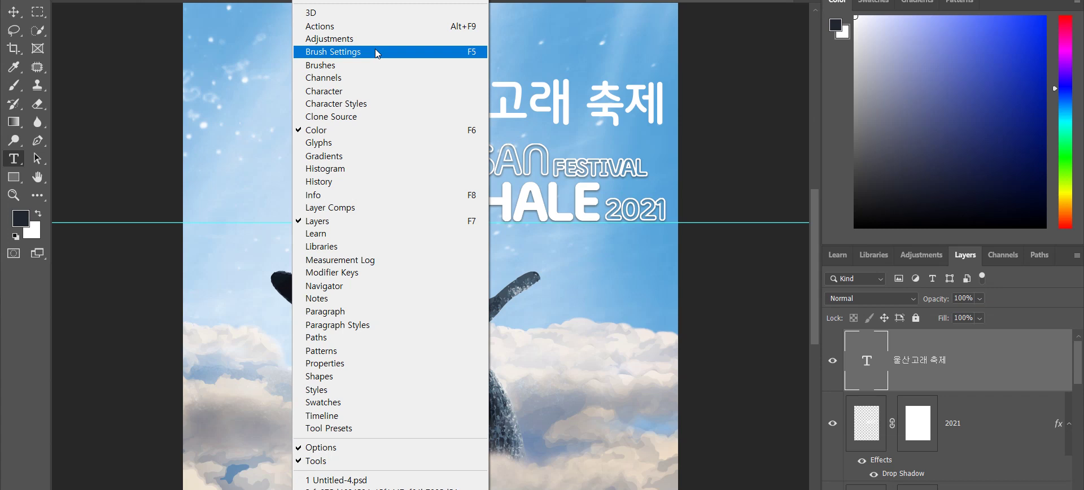
left_click(353, 181)
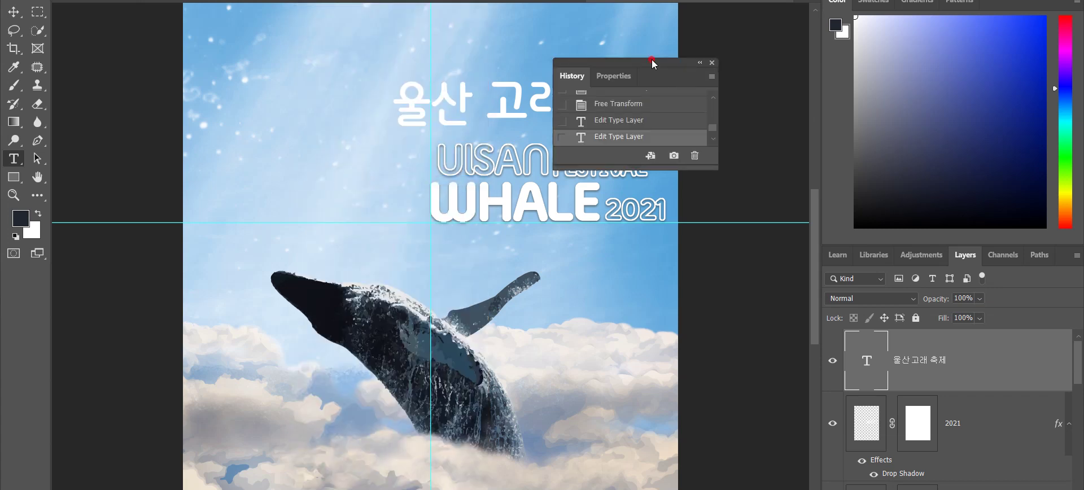
left_click_drag(651, 58, 748, 56)
left_click(760, 60)
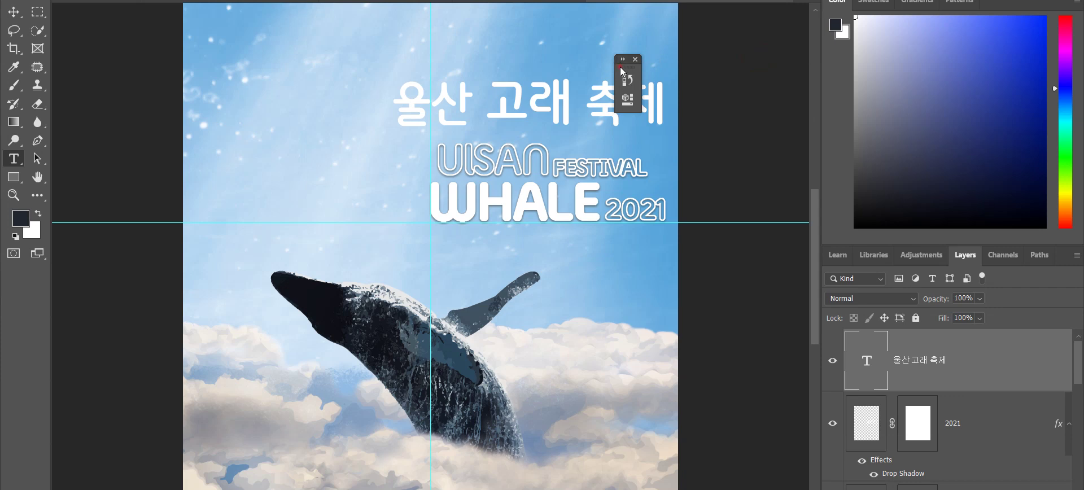
left_click_drag(619, 67, 816, 41)
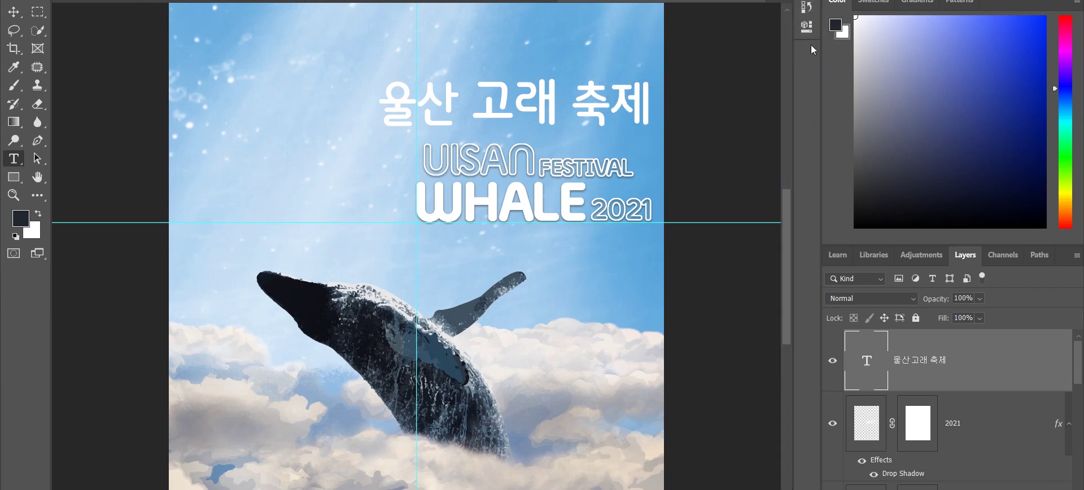
scroll(515, 141, "up", 2)
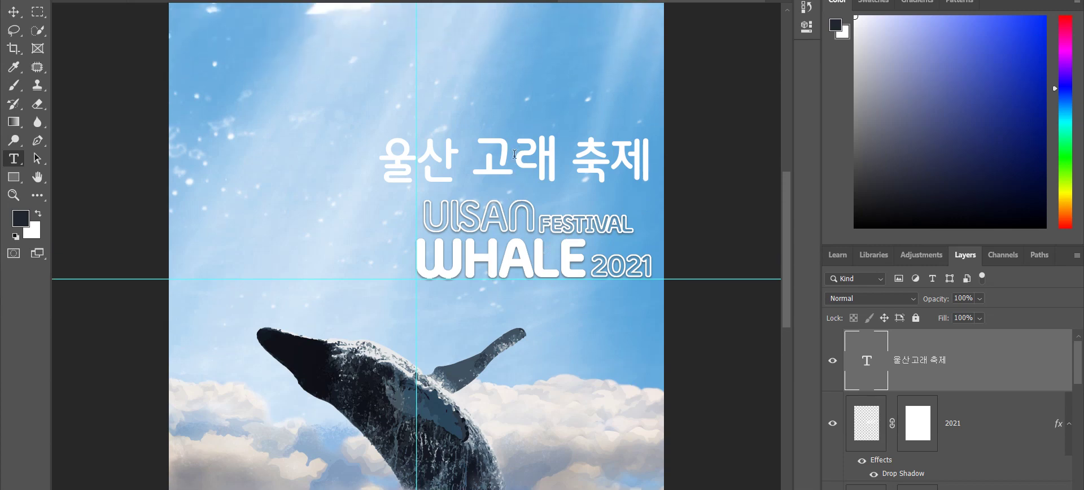
left_click_drag(454, 167, 378, 167)
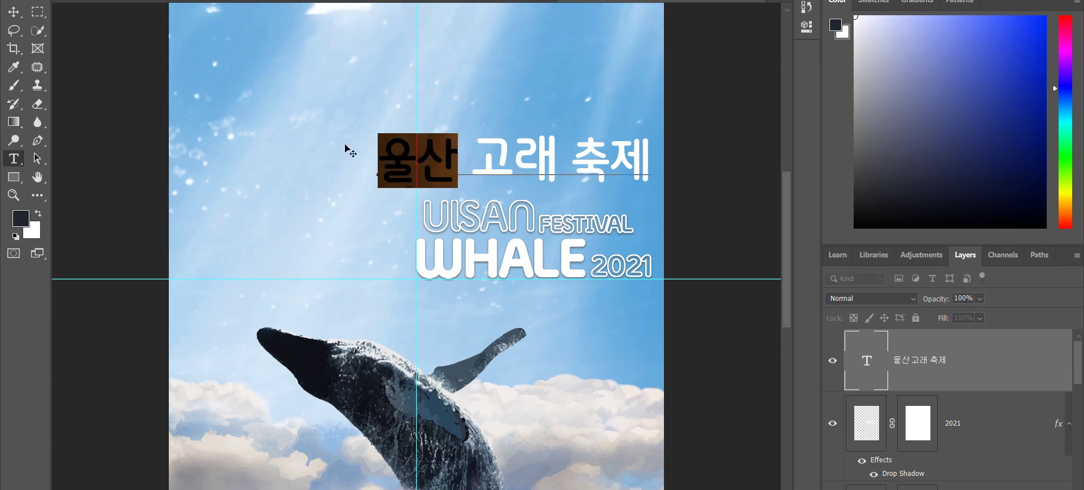
left_click(79, 0)
key("Escape")
key("alt+l")
key("alt+e")
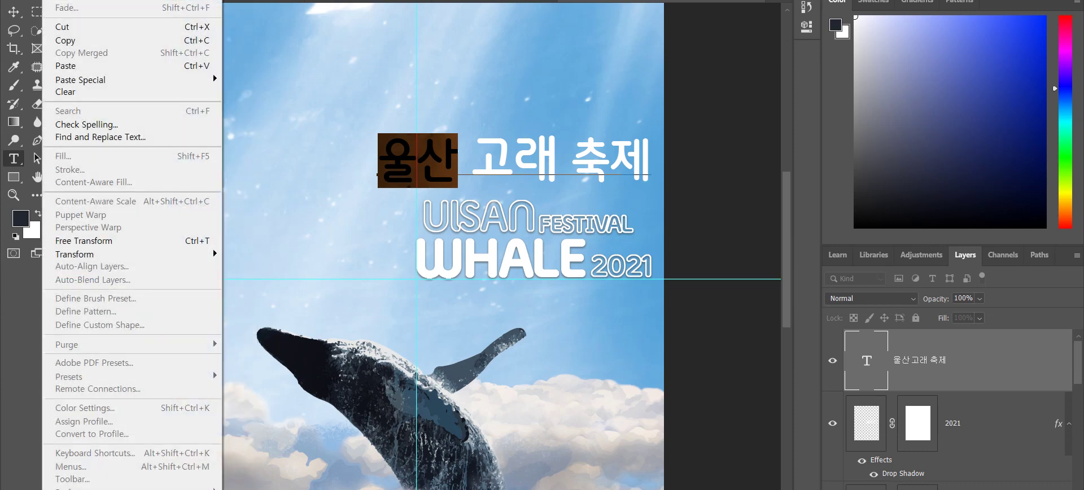
key("Escape")
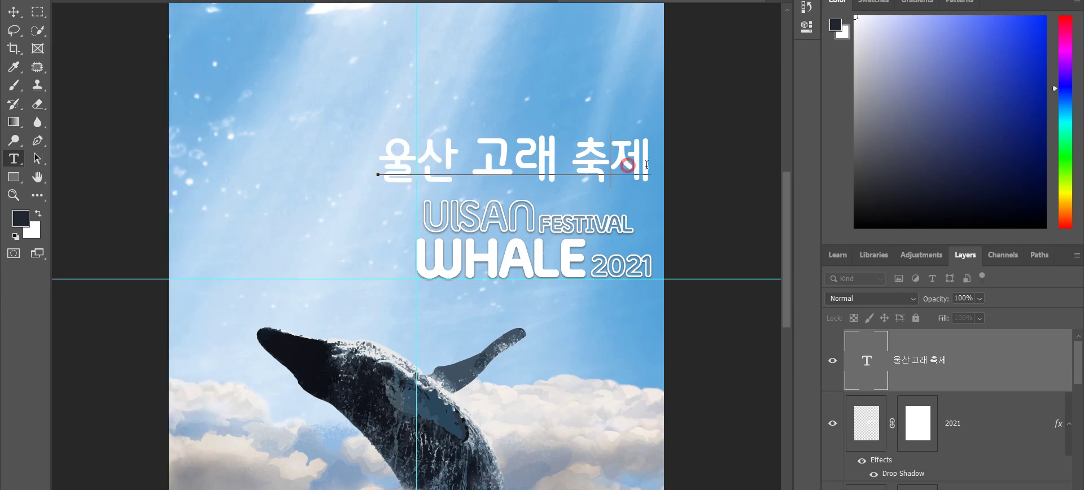
left_click(658, 169)
left_click_drag(658, 169, 350, 174)
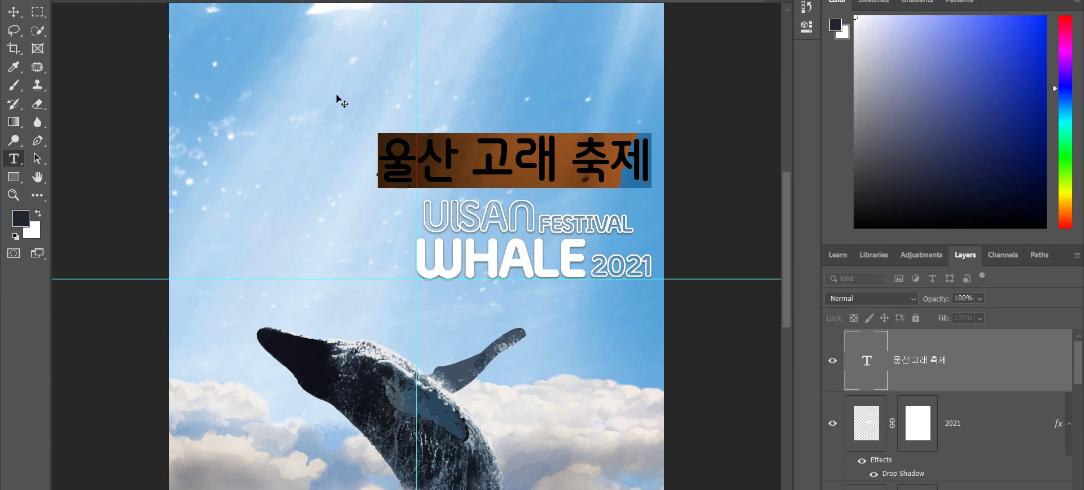
- Load the letter shapes of the 울산 고래 축제 text layer as a selection
left_click(912, 364)
left_click(864, 364, "ctrl")
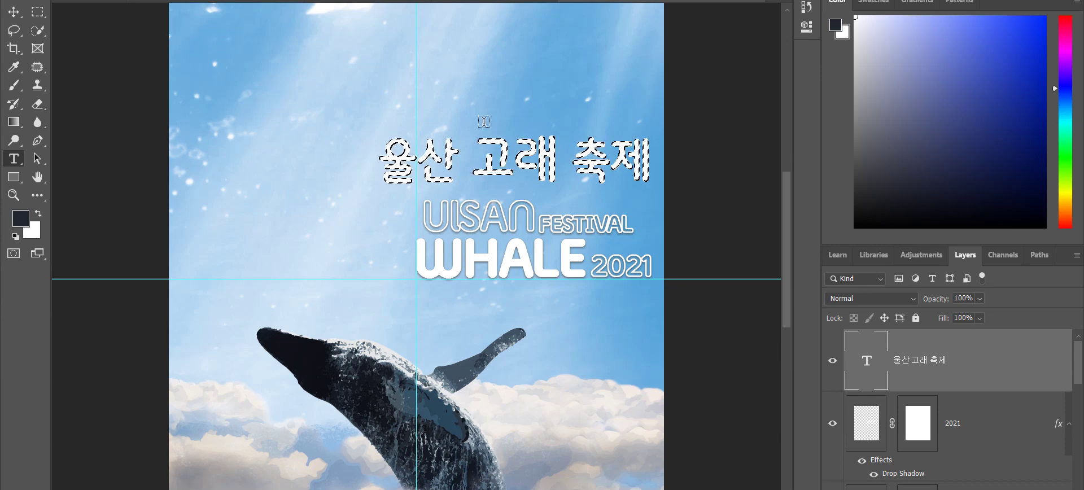
key("alt+w")
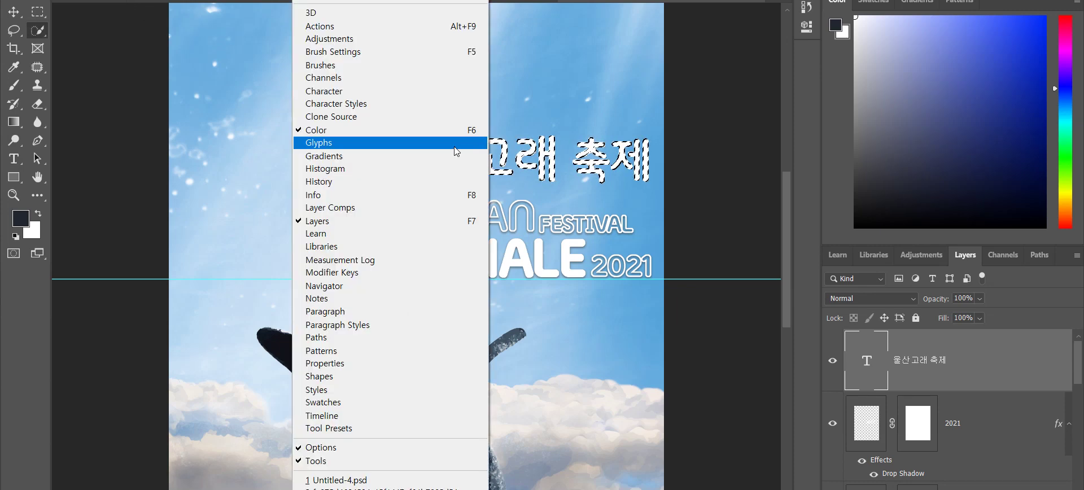
key("Escape")
- Subtract the word 고래 from the selection with the Lasso tool, keeping 울산 and 축제 selected
key("w")
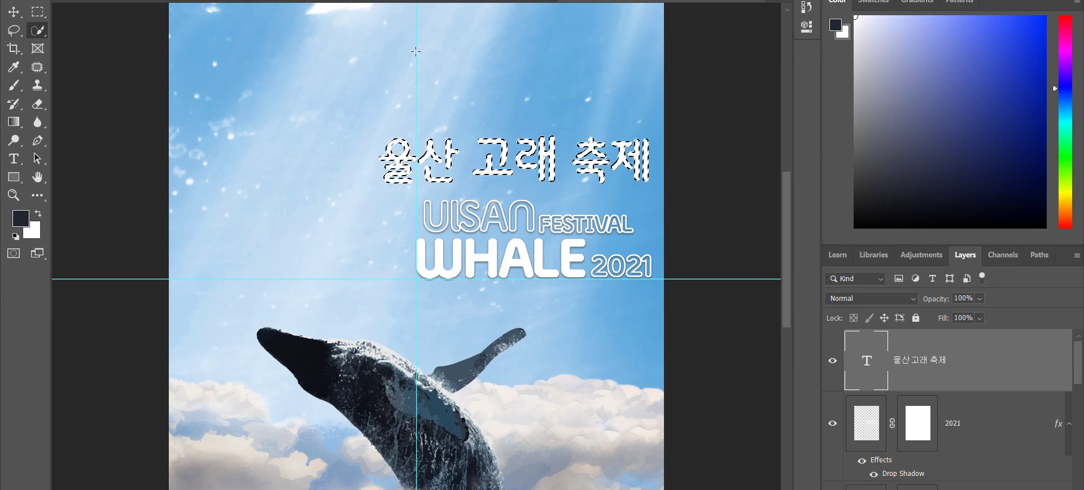
left_click(15, 33)
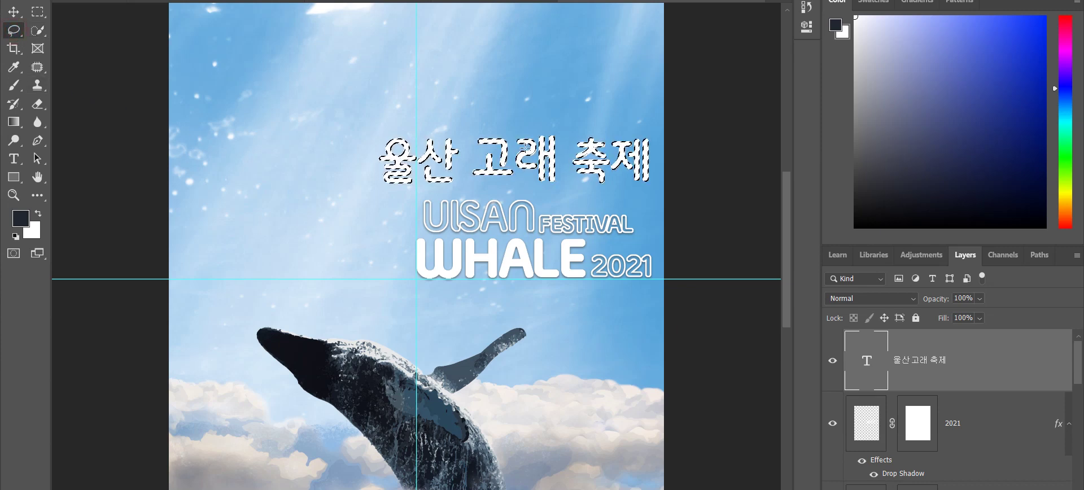
mouse_move(471, 130)
left_mouse_down()
mouse_move(514, 208)
mouse_move(570, 160)
left_mouse_up()
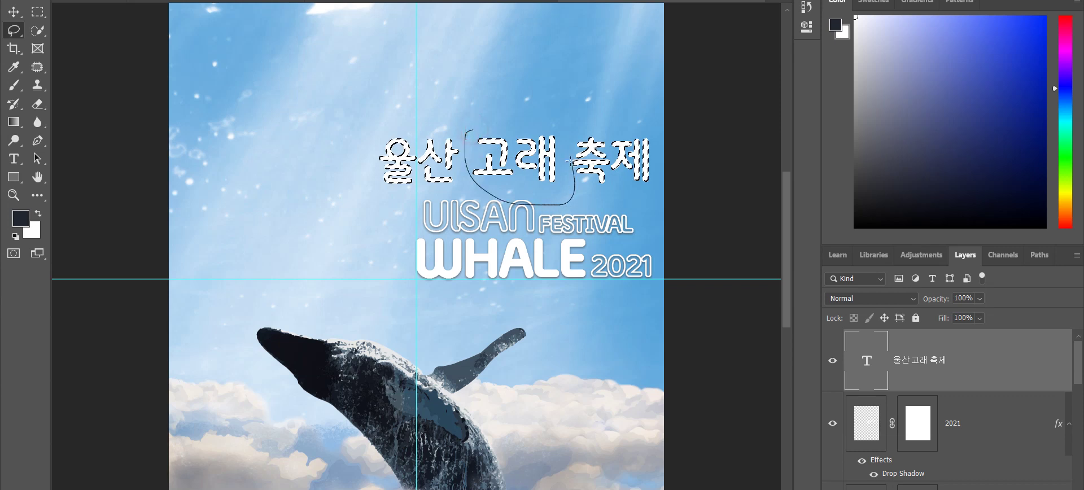
left_click_drag(494, 128, 492, 129)
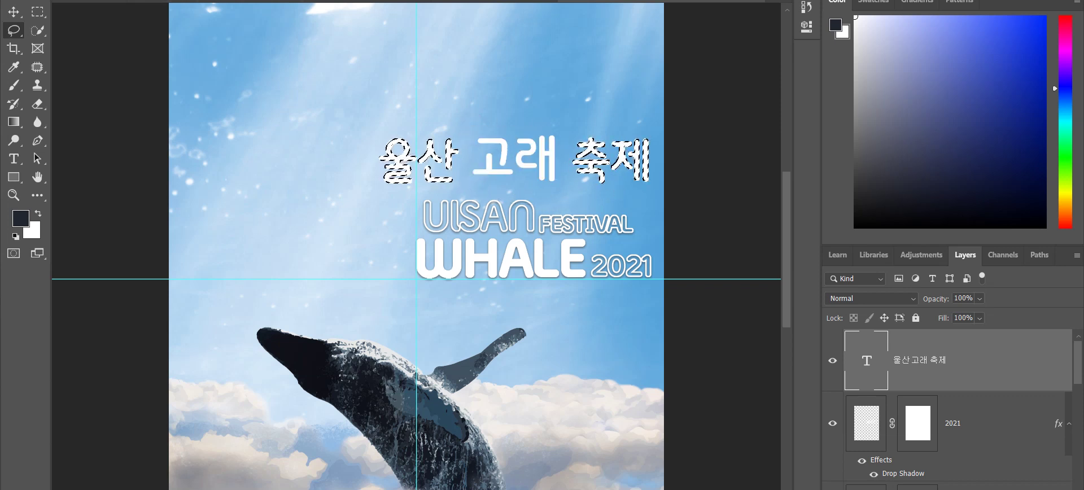
key("alt+e")
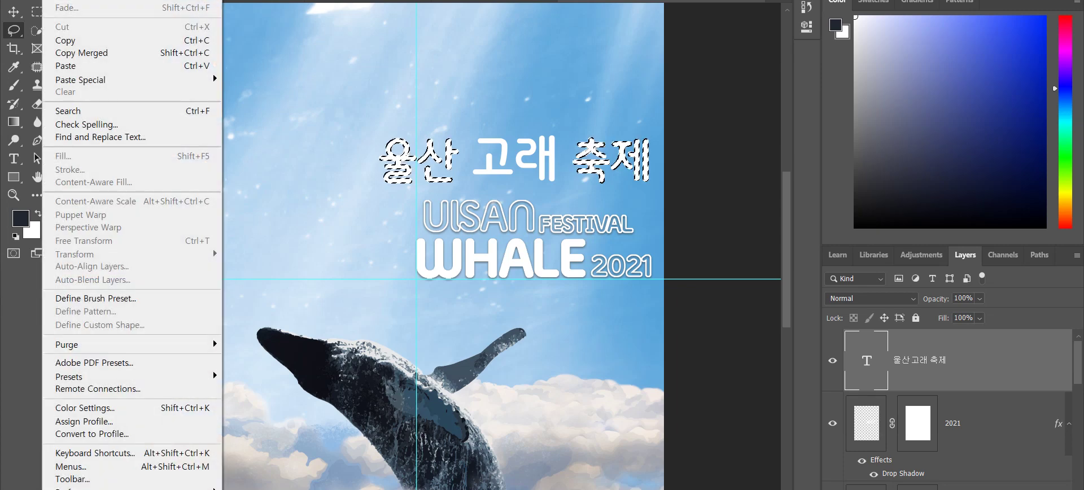
key("Right")
key("Right")
key("Right")
key("Right")
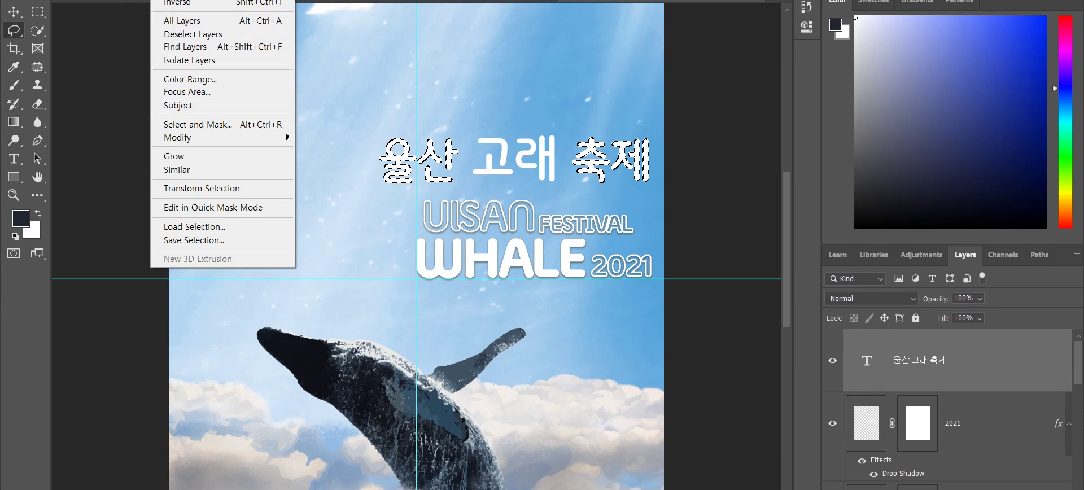
left_click(165, 3)
key("alt+e")
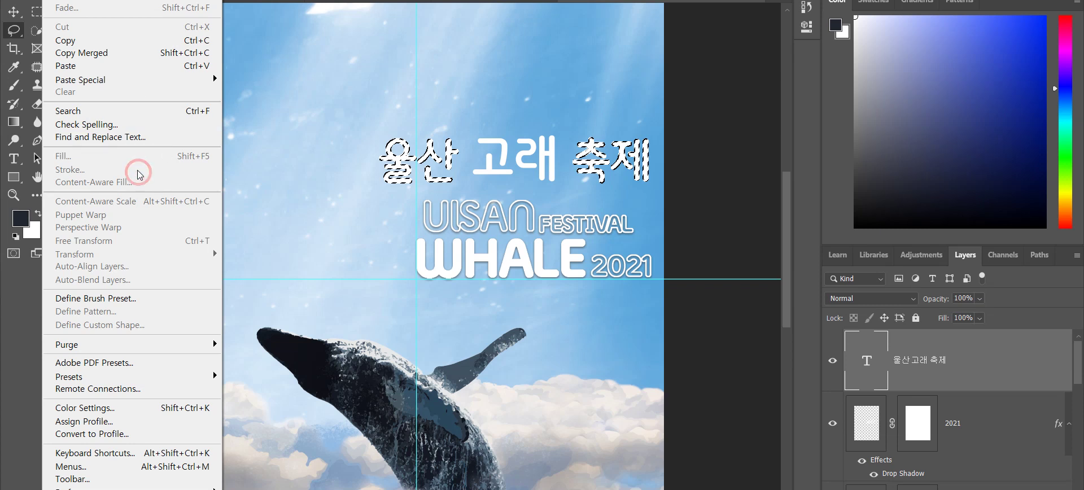
mouse_move(123, 79)
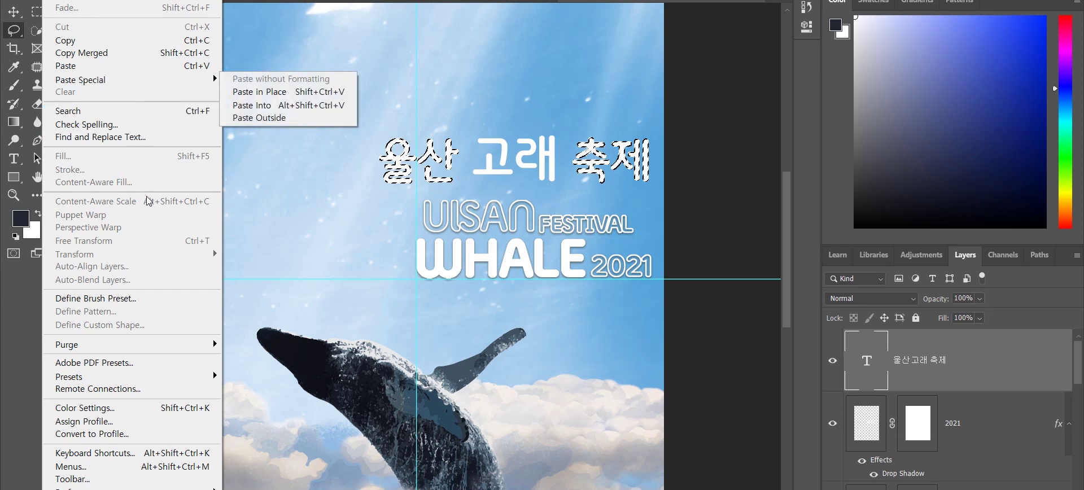
key("Escape")
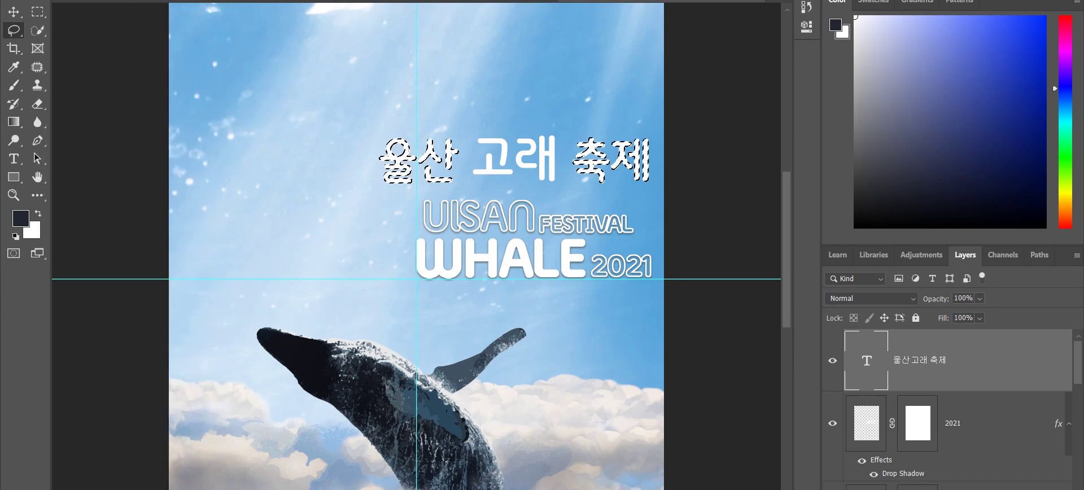
- Try a Stroke layer effect on the 울산 고래 축제 text layer
right_click(955, 373)
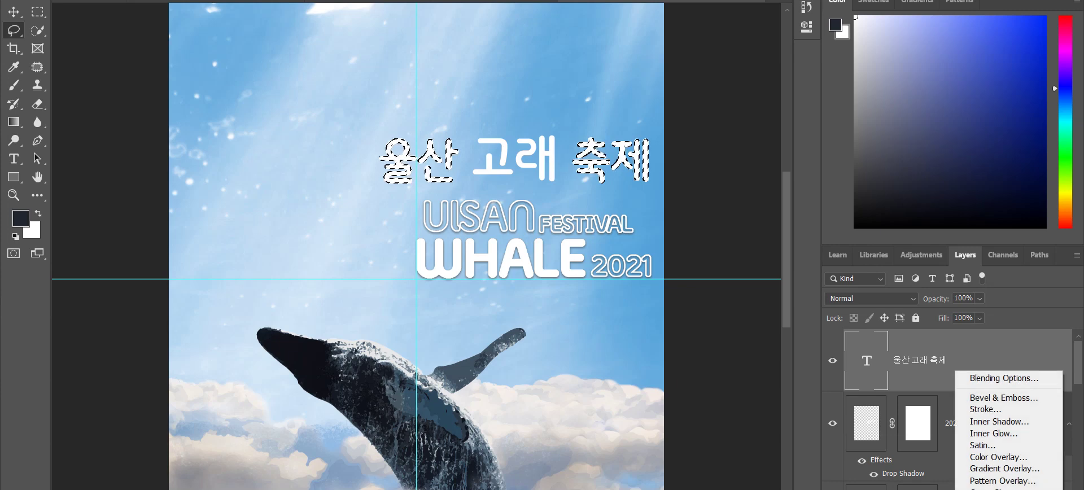
left_click(985, 409)
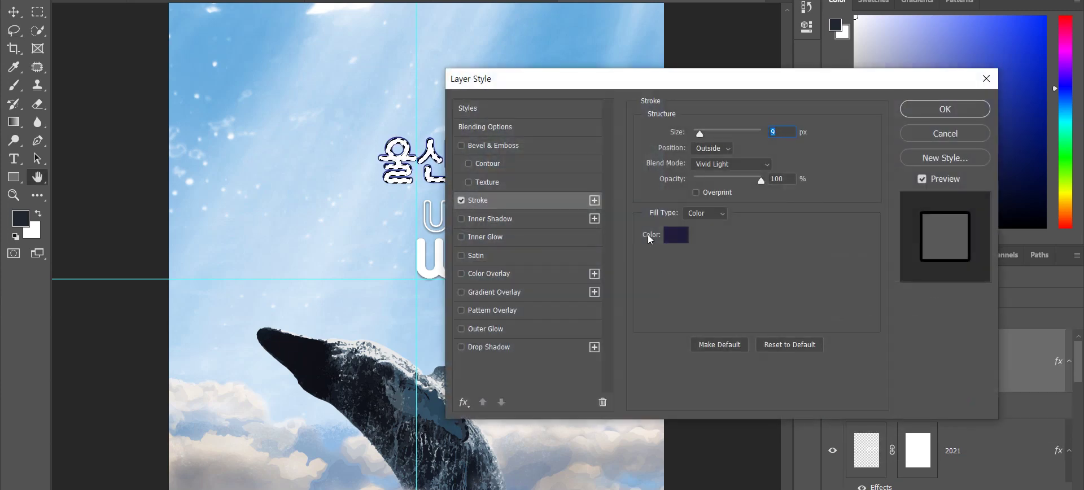
left_click_drag(650, 83, 684, 182)
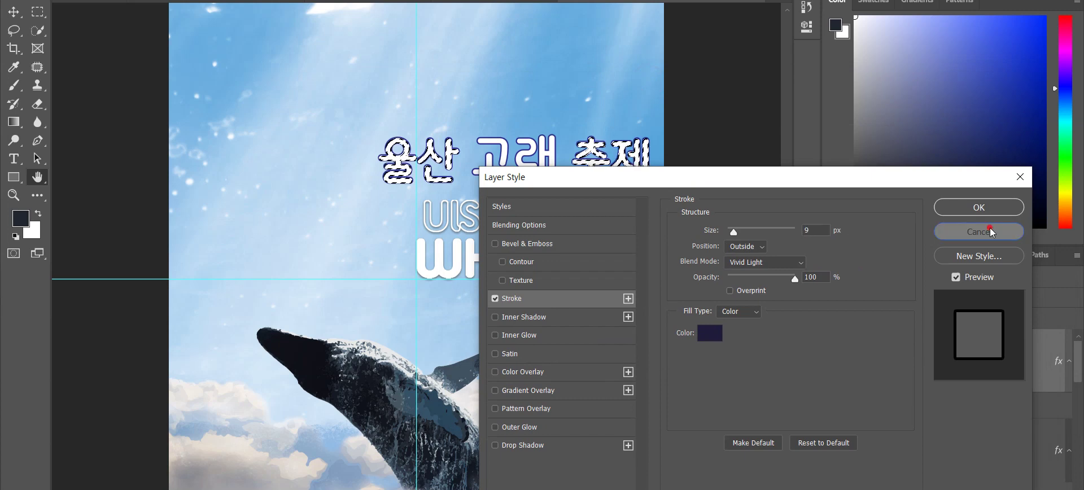
left_click(979, 231)
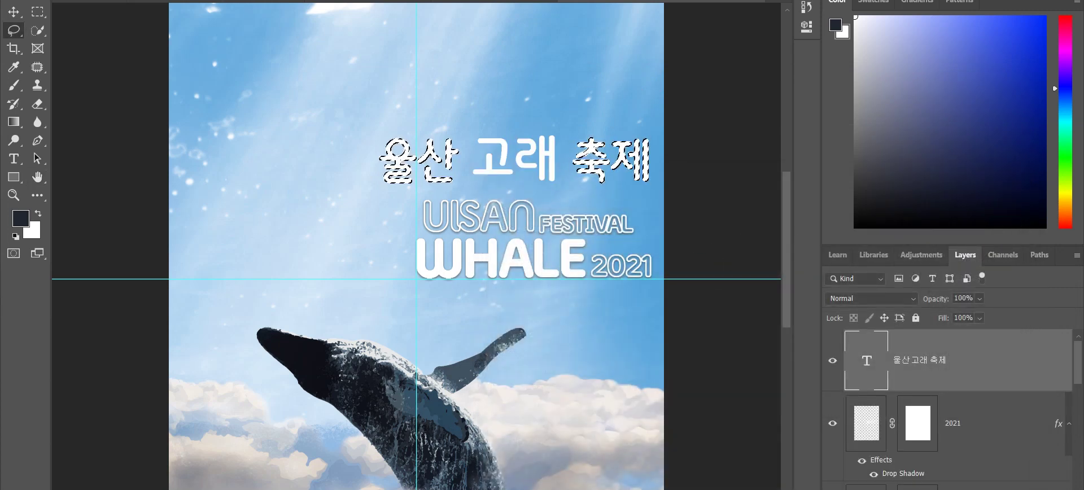
key("alt+f")
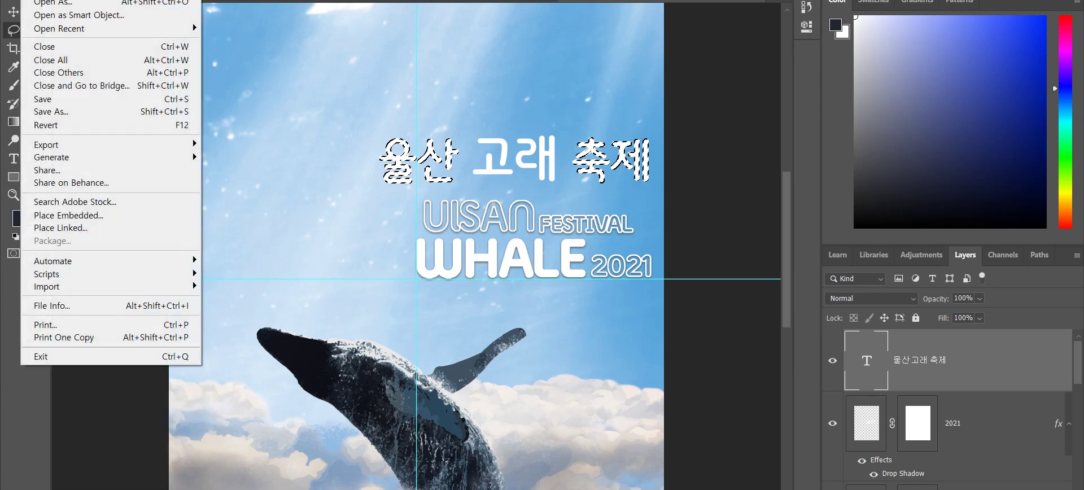
key("Right")
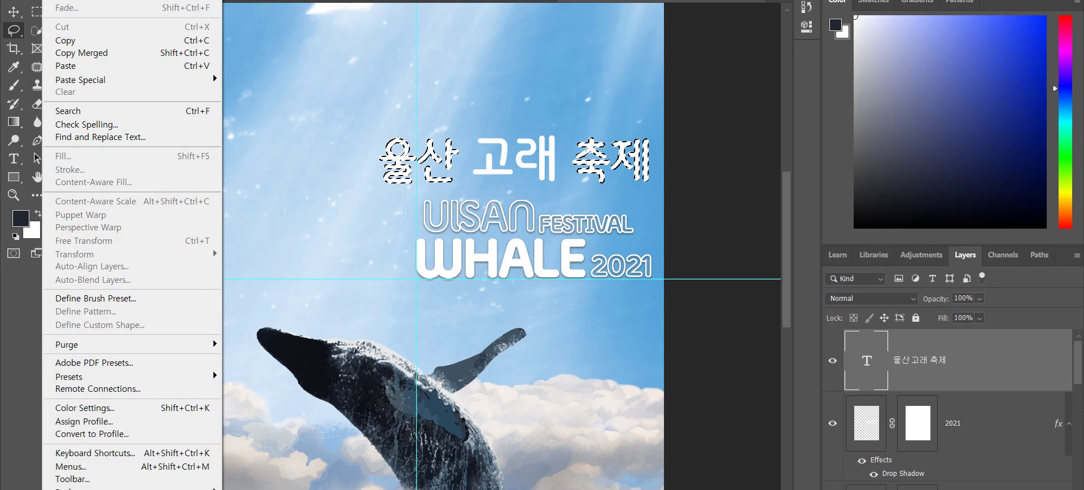
key("Right")
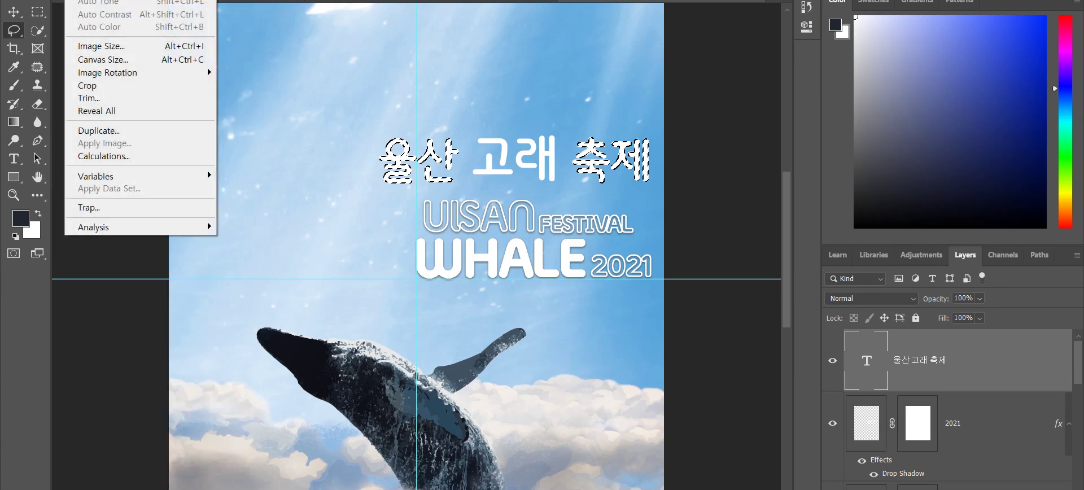
key("Right")
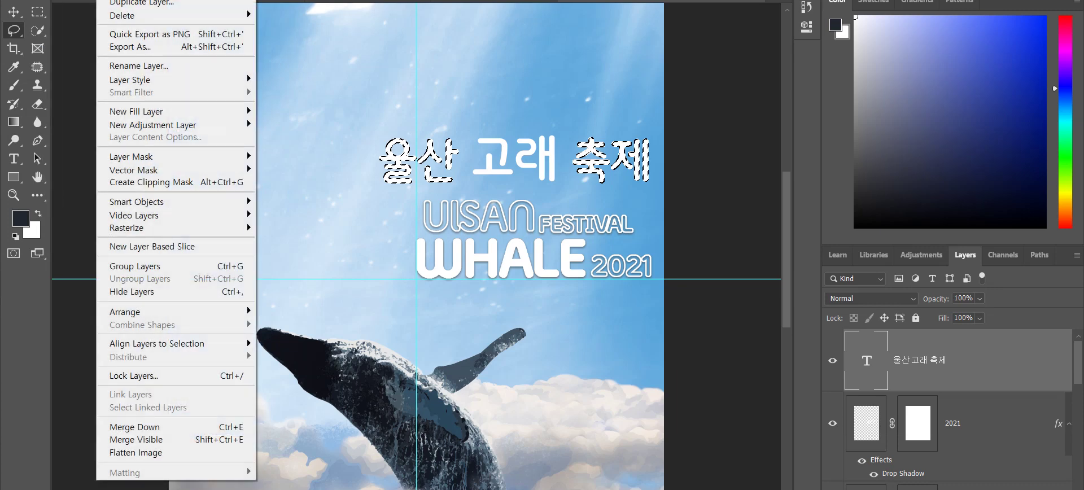
key("Right")
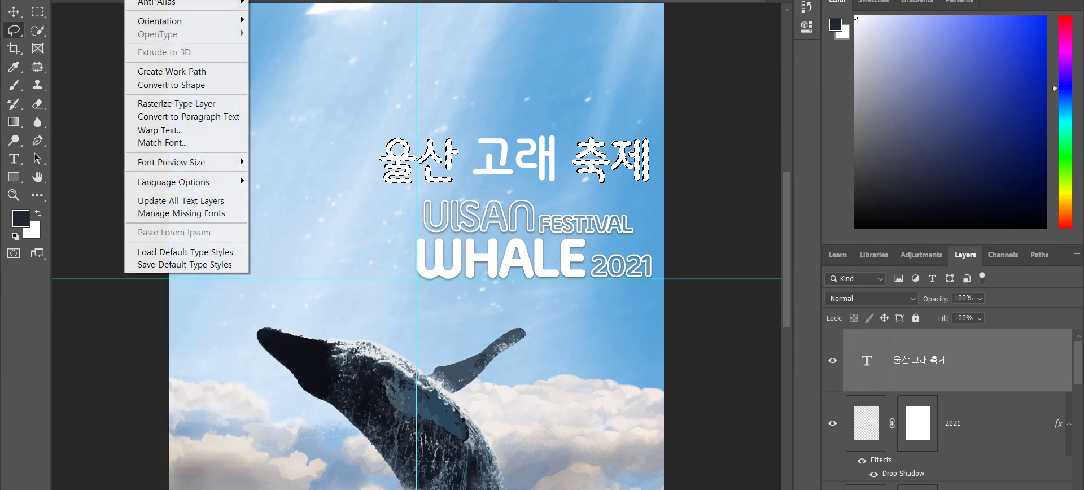
key("Right")
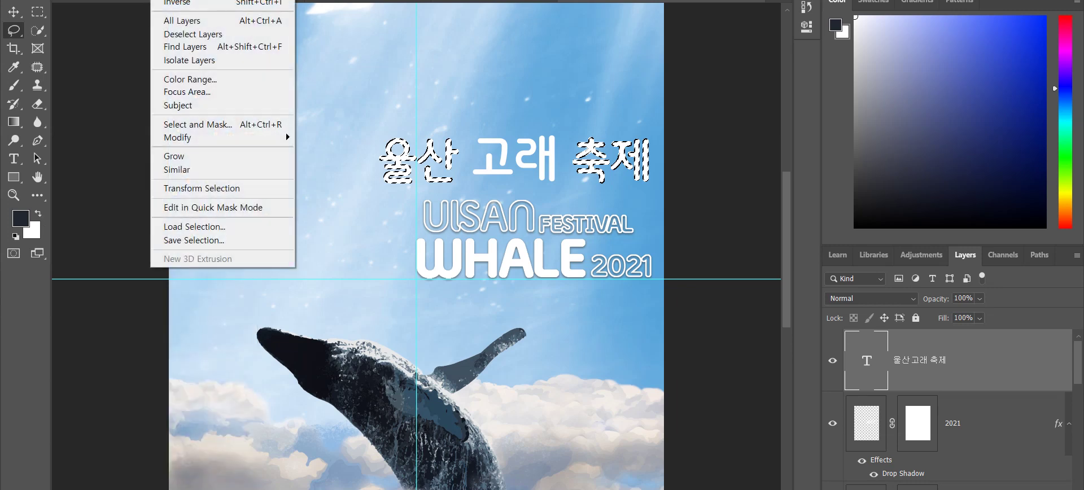
key("Down")
key("Down")
key("Down")
key("Down")
key("Down")
key("Down")
key("Down")
key("Down")
key("Down")
key("Down")
key("Down")
key("Down")
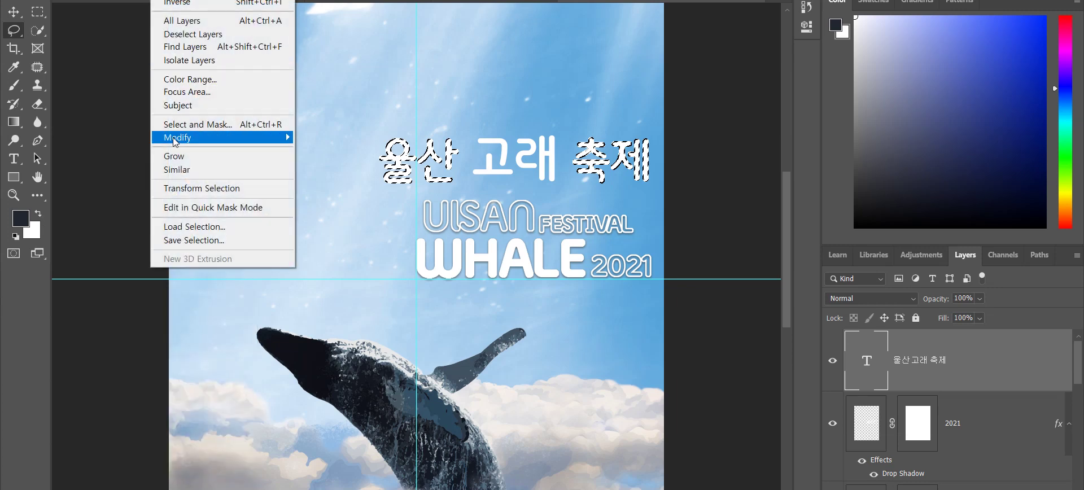
key("Right")
key("Right")
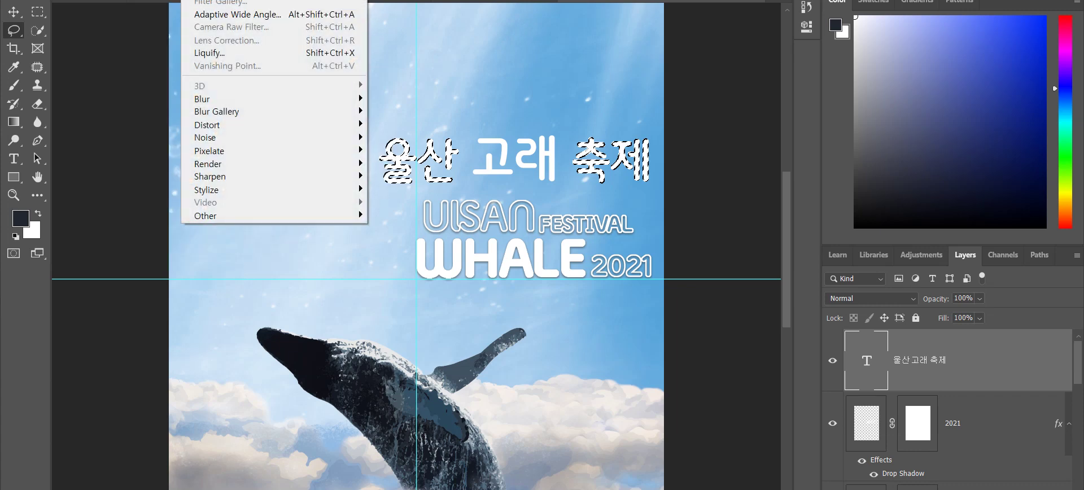
key("Right")
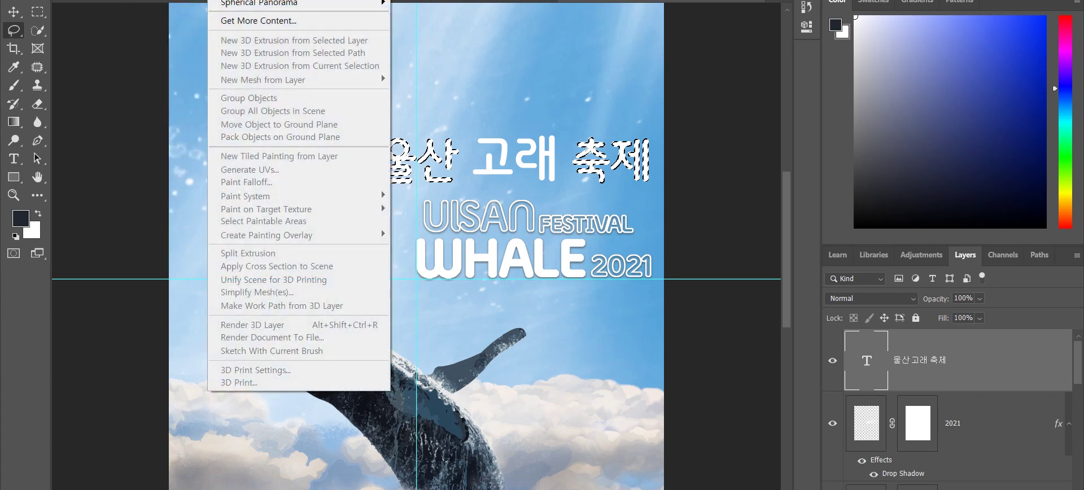
key("Right")
key("Right")
key("Left")
key("Left")
key("Right")
key("Right")
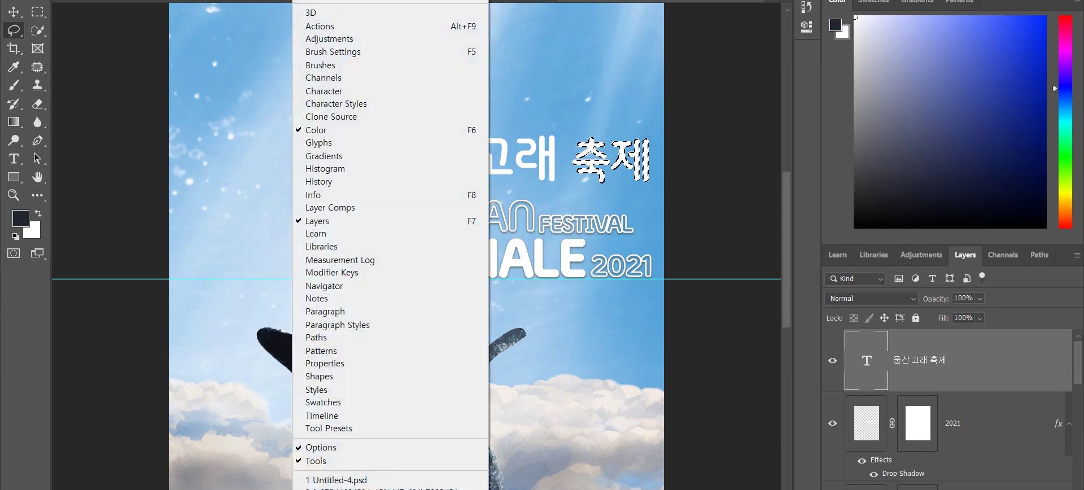
key("Left")
key("Left")
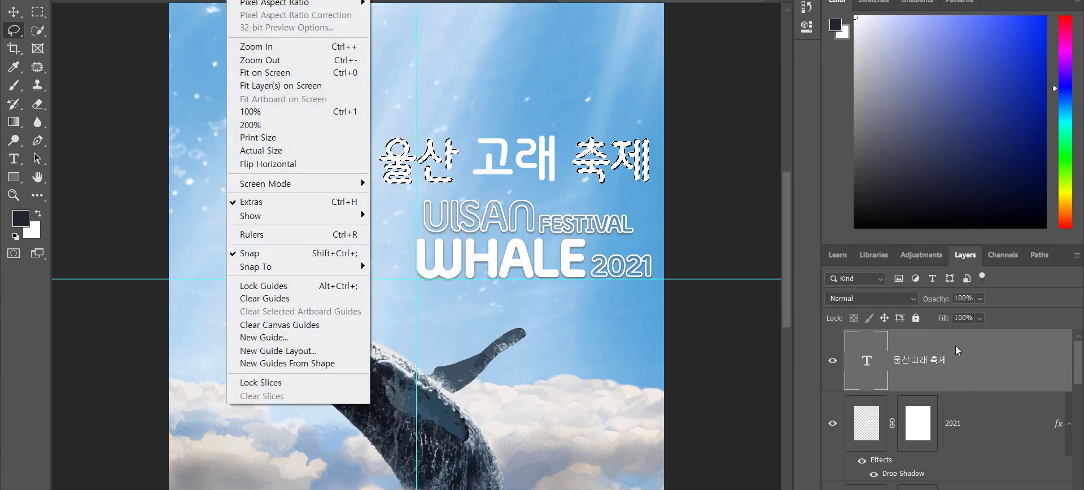
key("Escape")
key("ctrl+shift+alt+n")
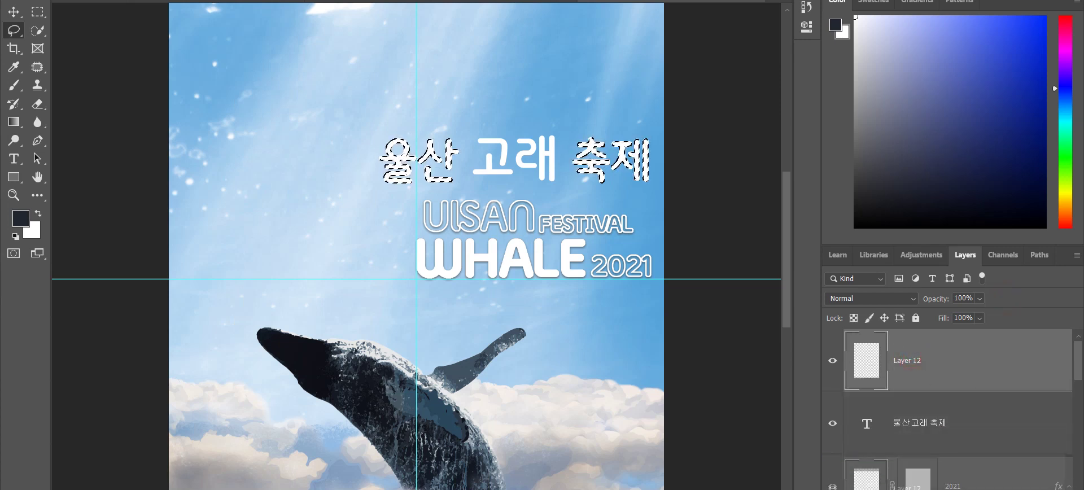
key("Delete")
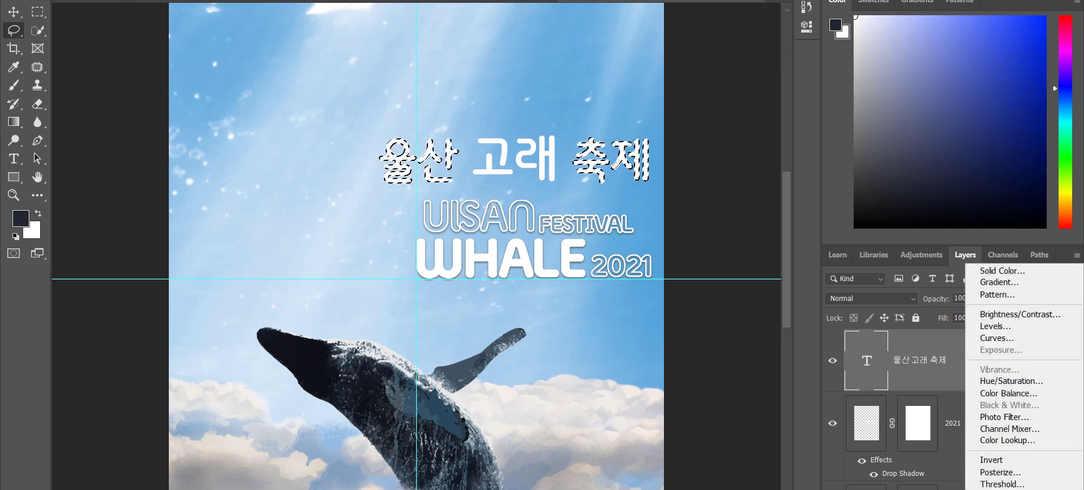
left_click(800, 448)
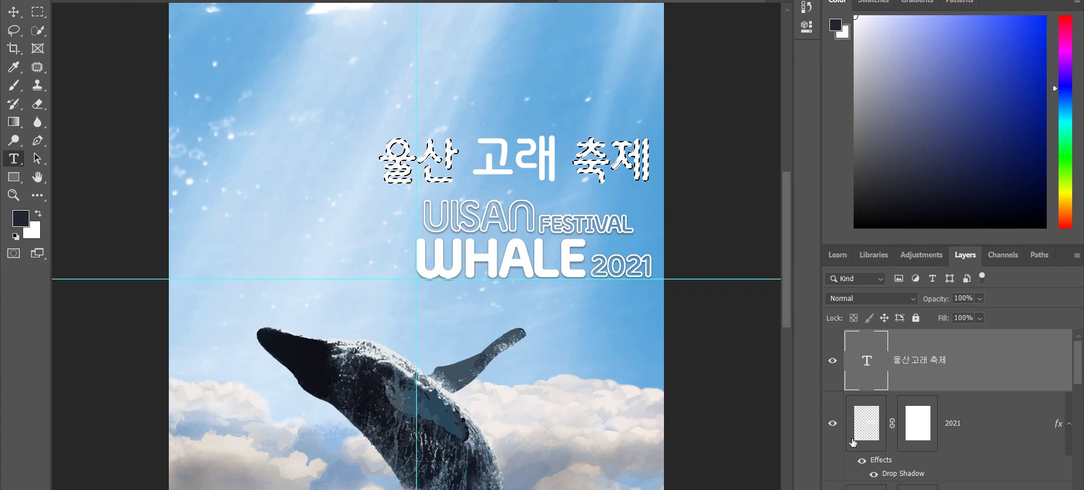
scroll(935, 415, "down", 1)
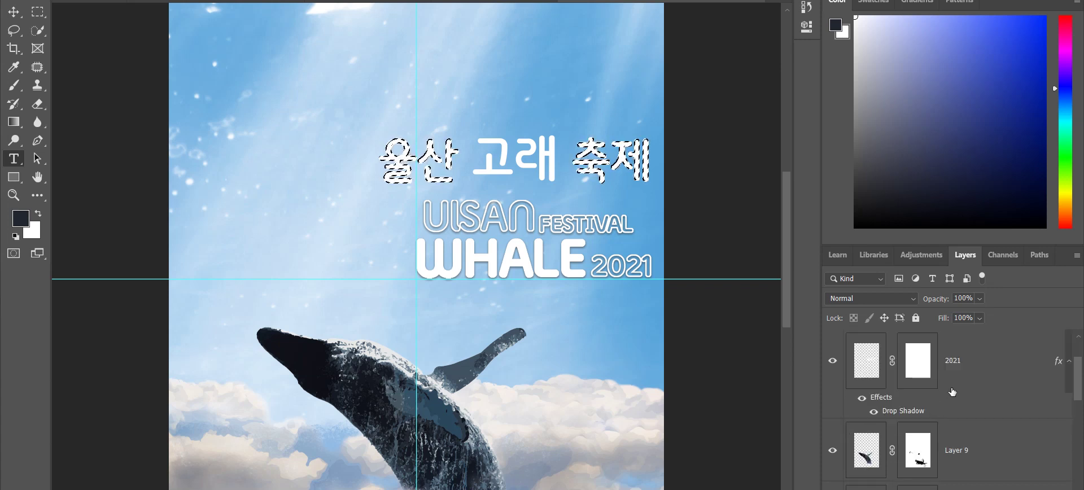
scroll(877, 417, "down", 3)
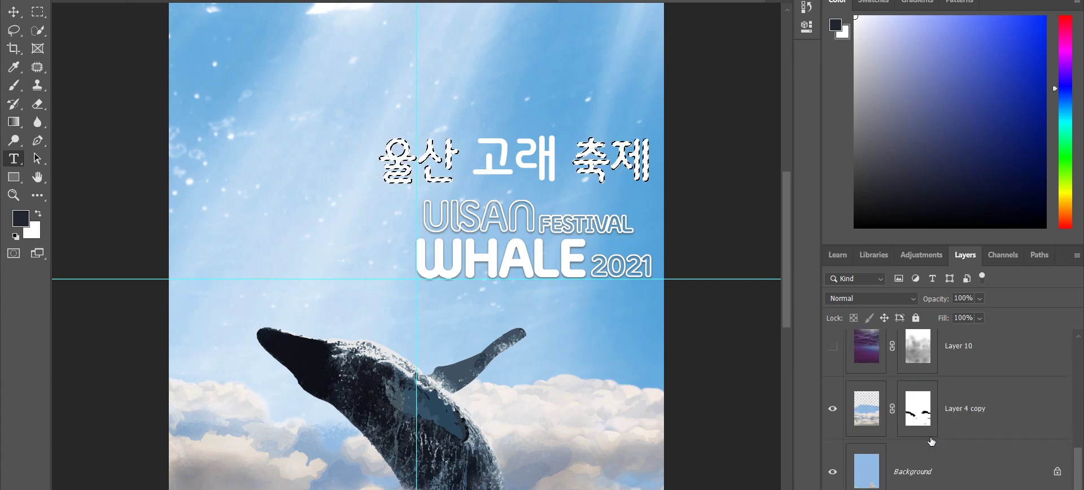
scroll(931, 441, "up", 4)
scroll(914, 431, "down", 1)
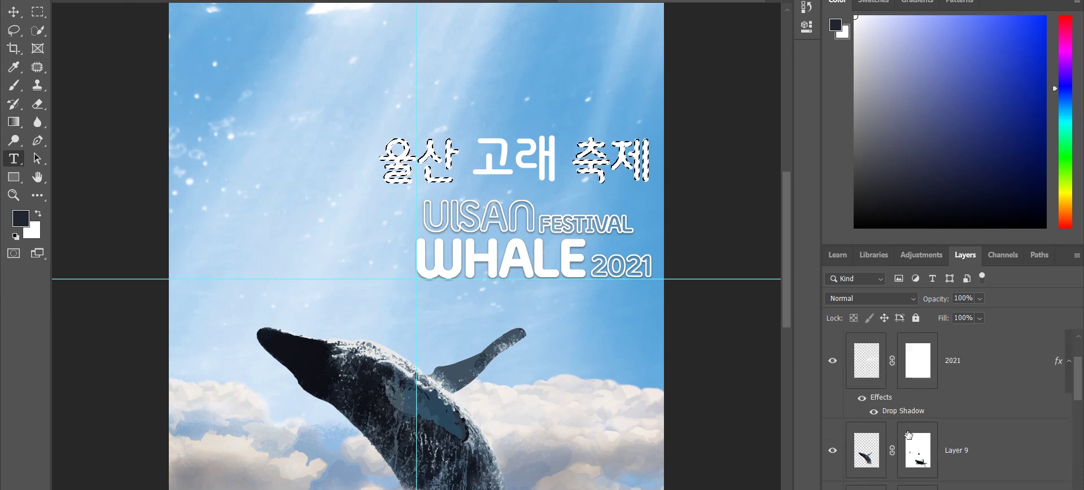
scroll(904, 429, "up", 1)
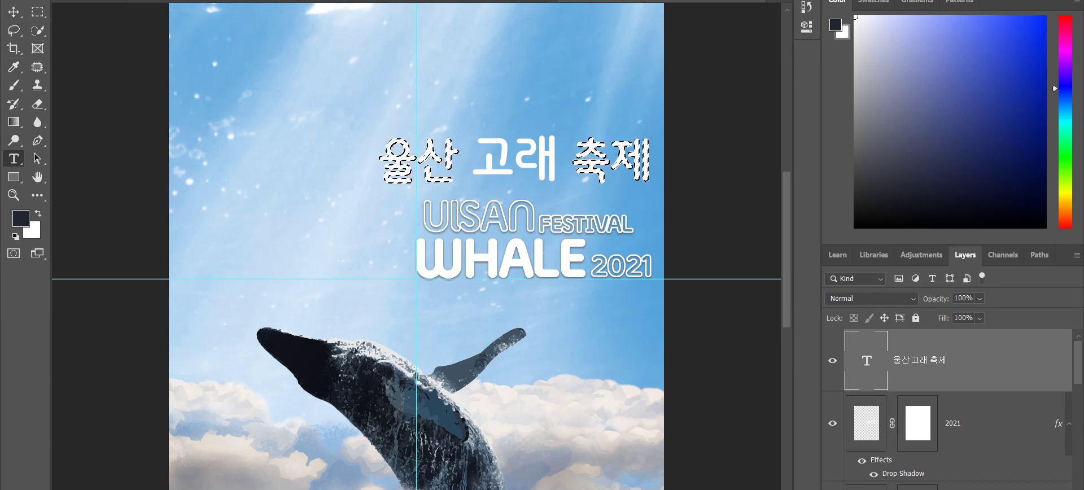
- Contract the selection around 울산 and 축제 by 10 pixels
key("alt+e")
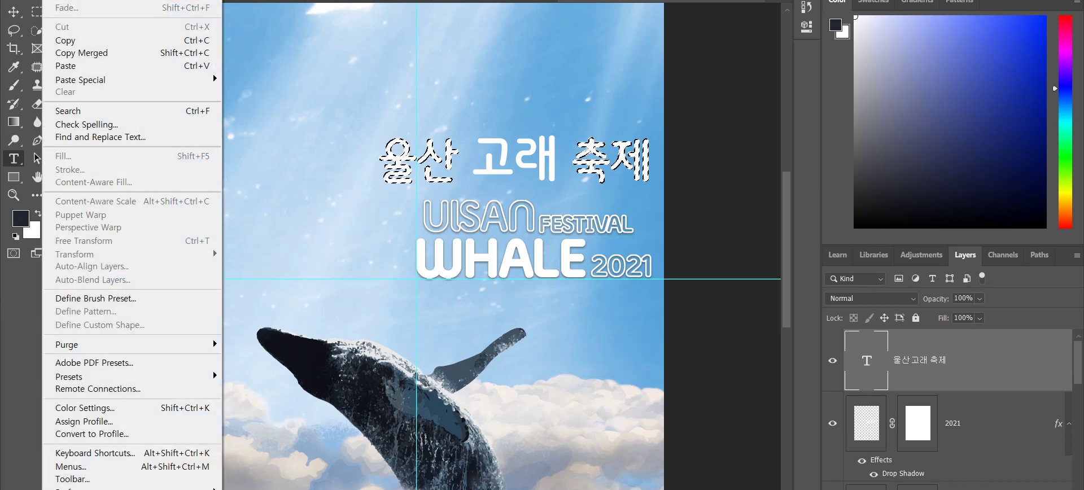
key("Right")
key("Right")
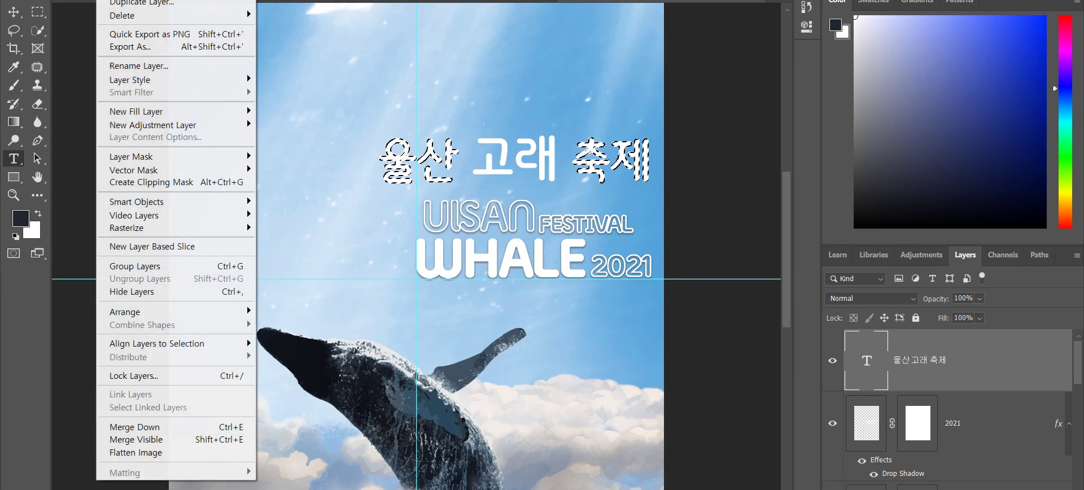
key("Right")
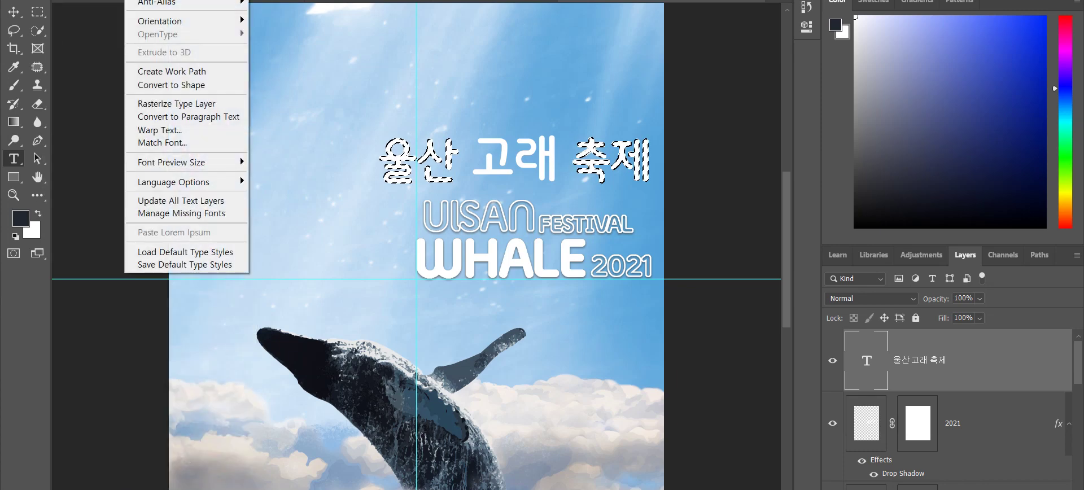
key("Left")
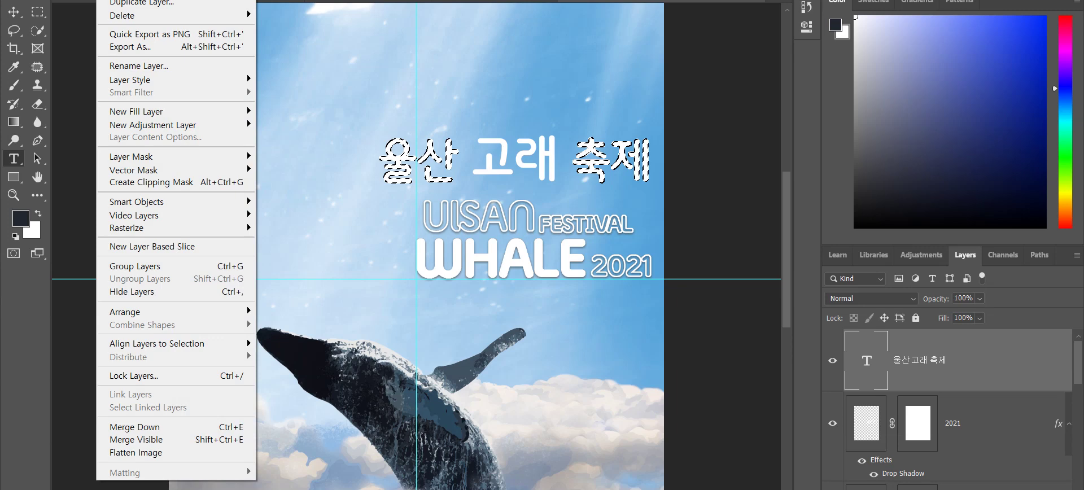
key("Right")
key("Right")
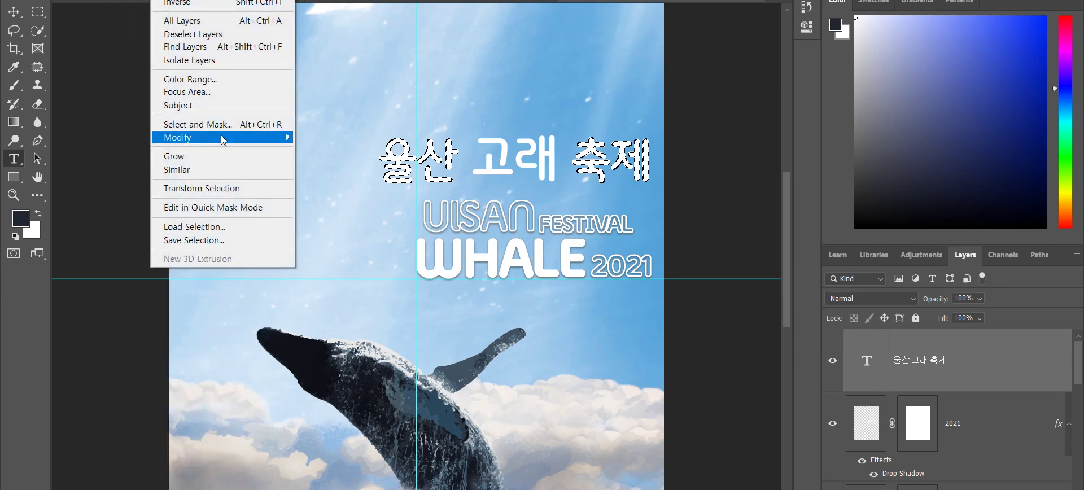
mouse_move(229, 136)
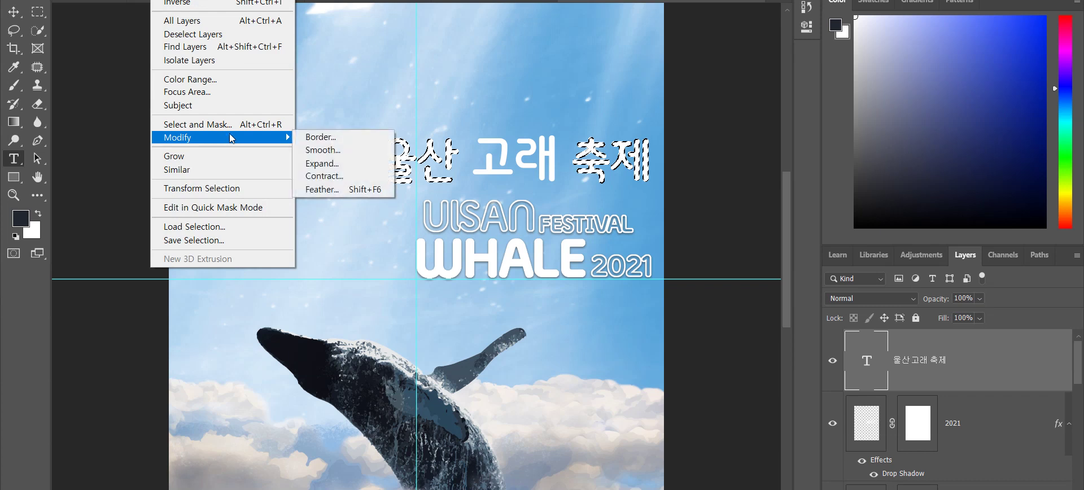
left_click(315, 178)
left_click_drag(538, 89, 651, 101)
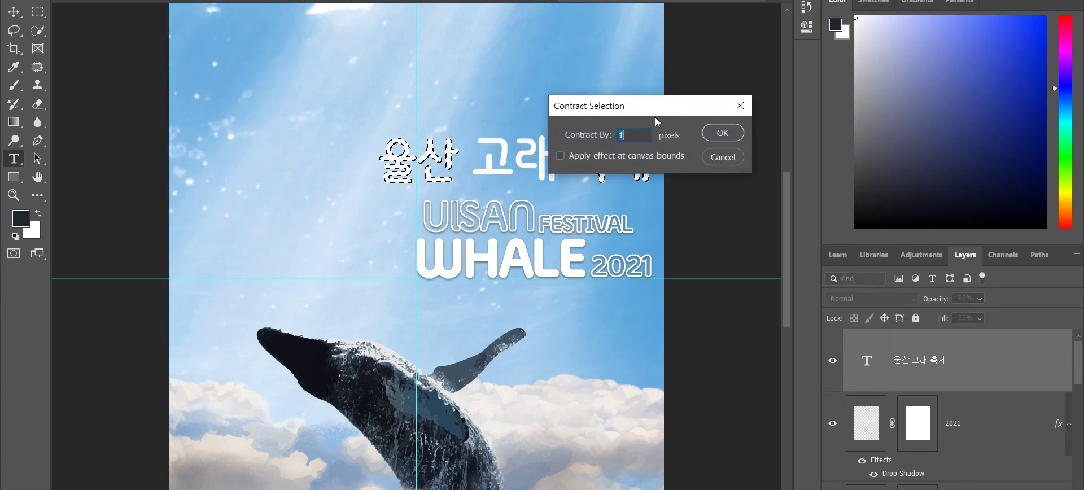
type("10")
key("Return")
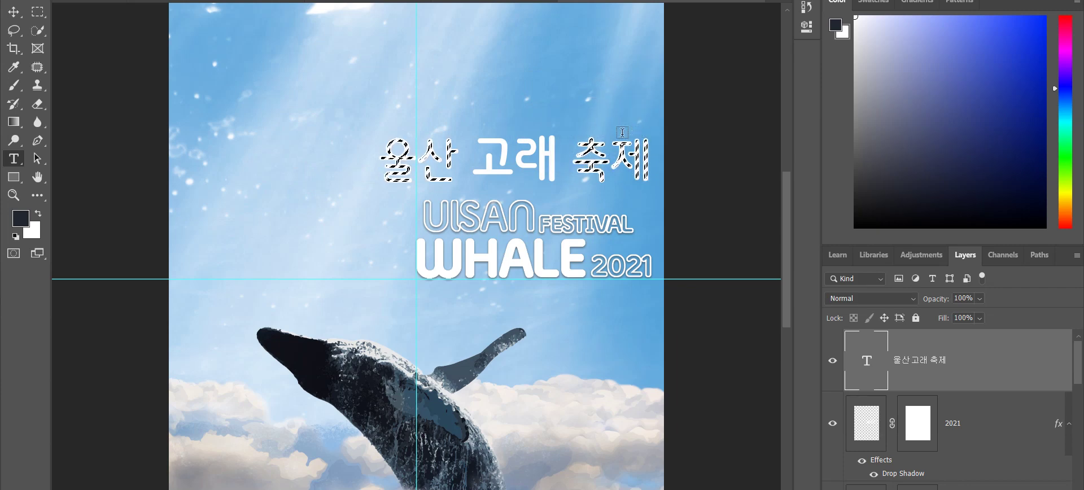
- Try to delete the contracted area from the 울산 고래 축제 text layer, including with the selection inverted
key("Delete")
key("Return")
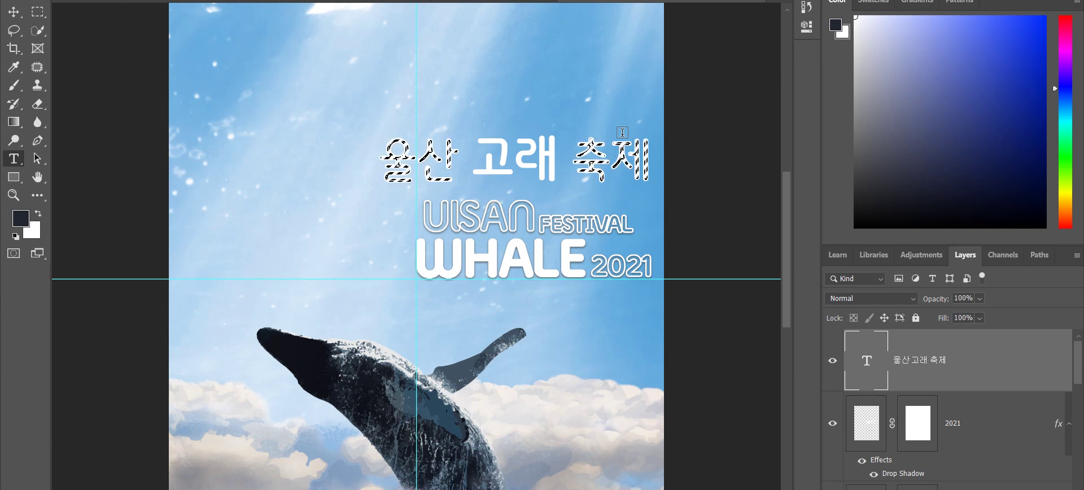
key("ctrl+shift+i")
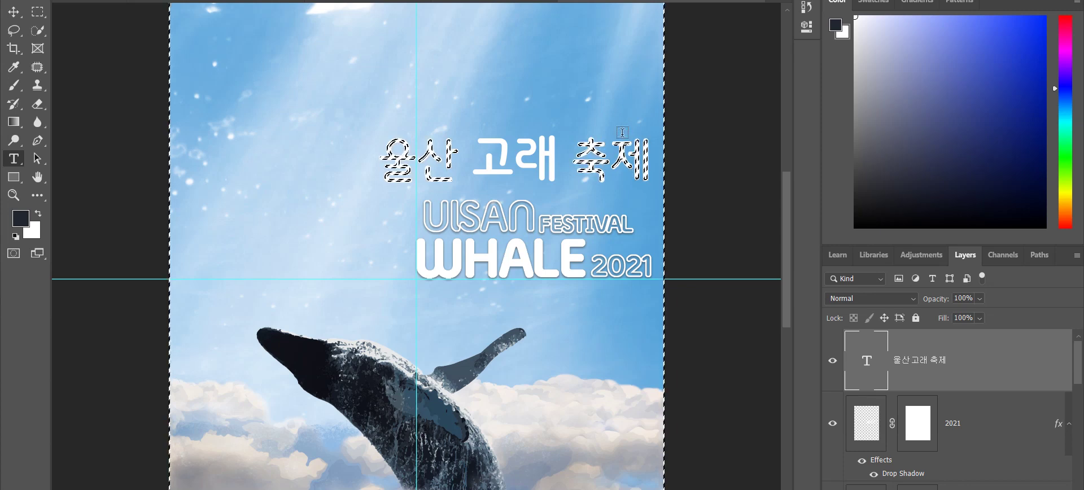
key("Delete")
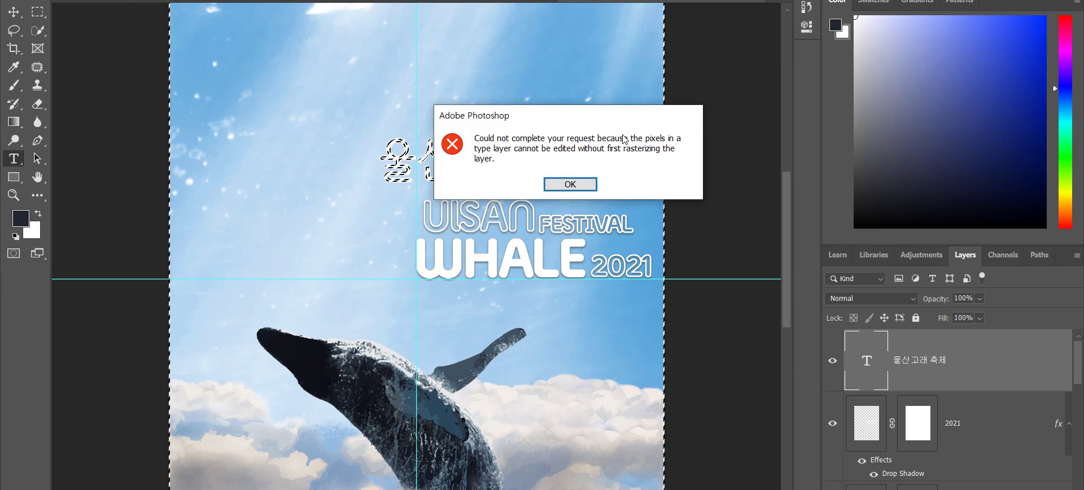
key("Return")
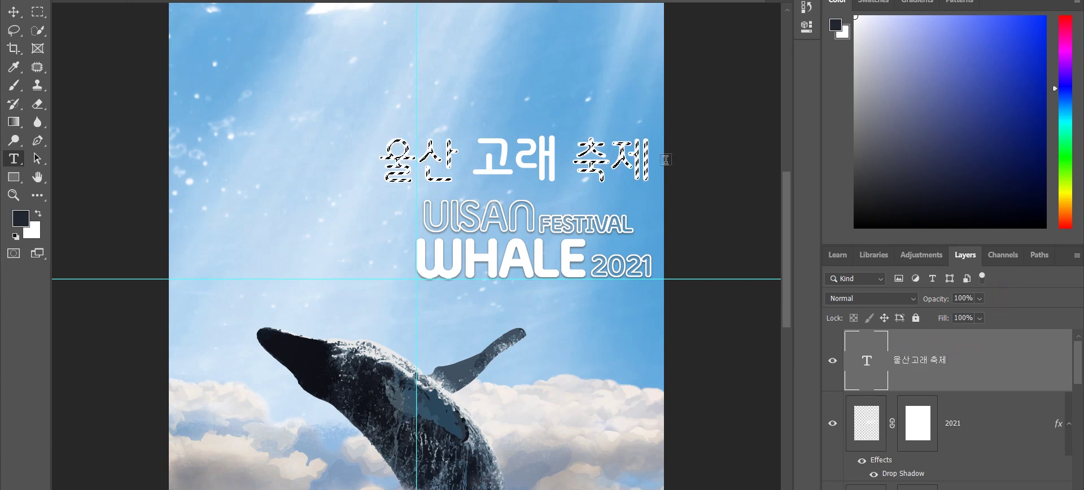
- Add and remove an empty layer above the 울산 고래 축제 text layer, and clear the letter selection
key("ctrl+shift+alt+n")
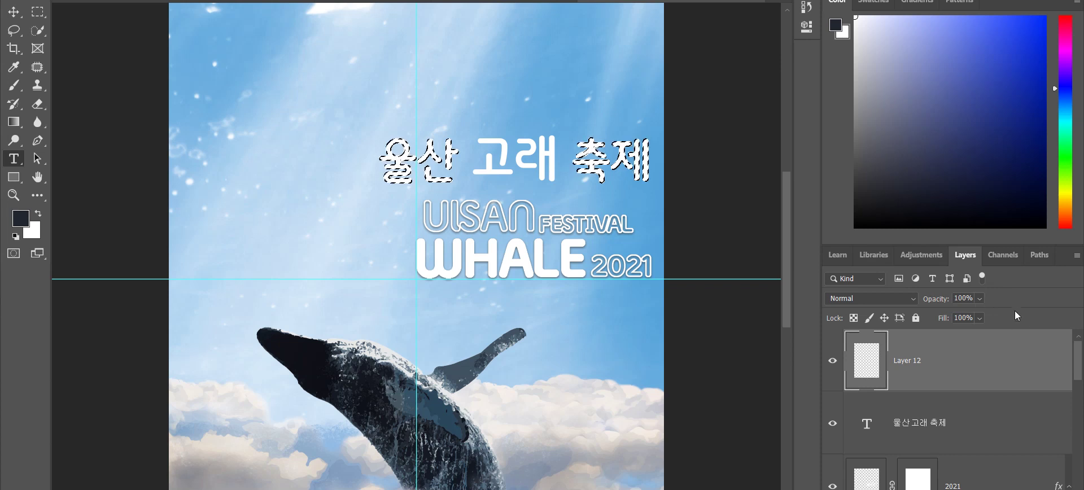
key("Delete")
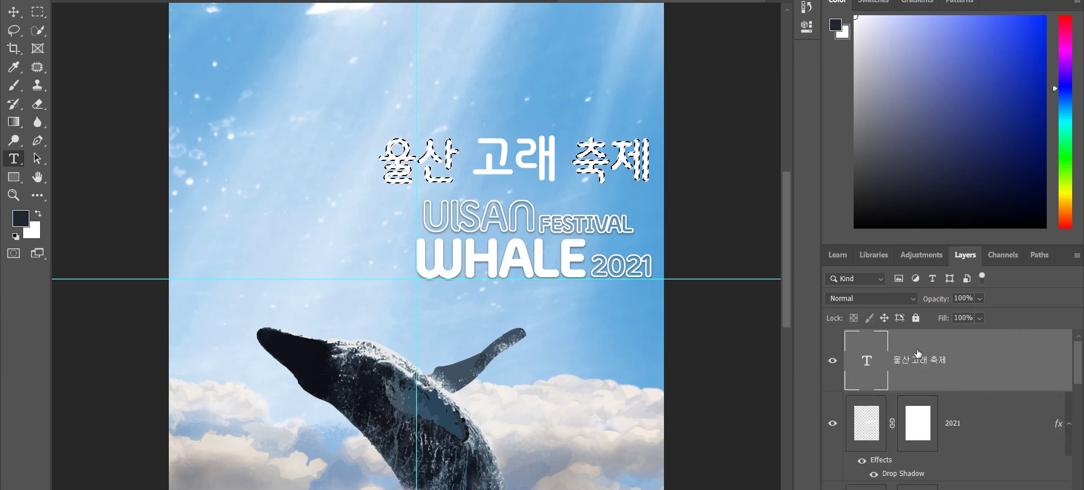
double_click(924, 362)
left_click(996, 370)
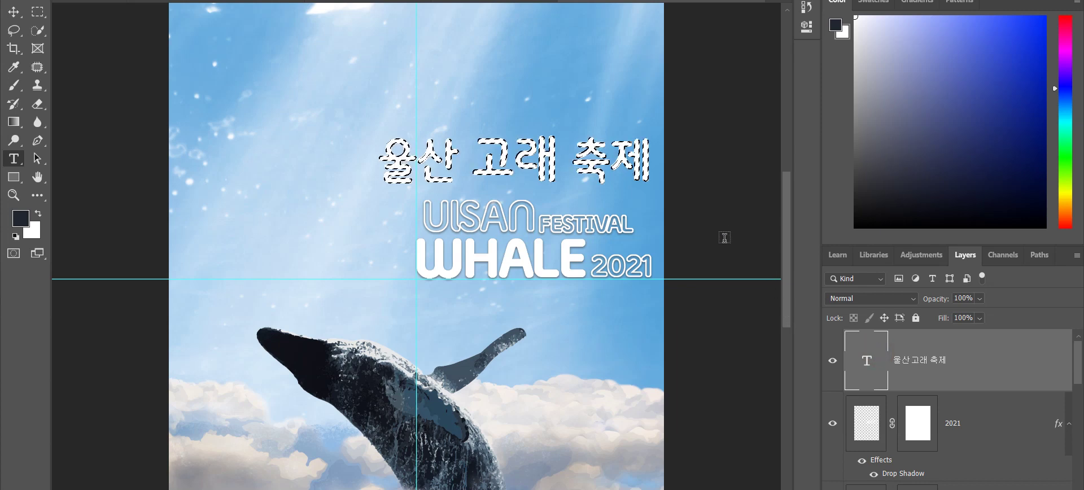
key("ctrl+d")
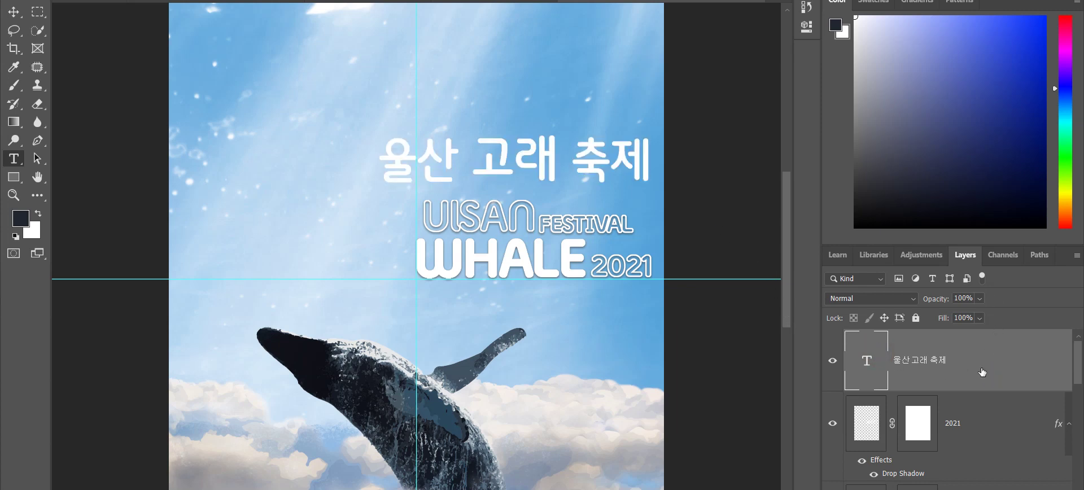
- Turn the 울산 고래 축제 text layer into a pixel layer by grouping and merging it
left_click(946, 377)
double_click(918, 367)
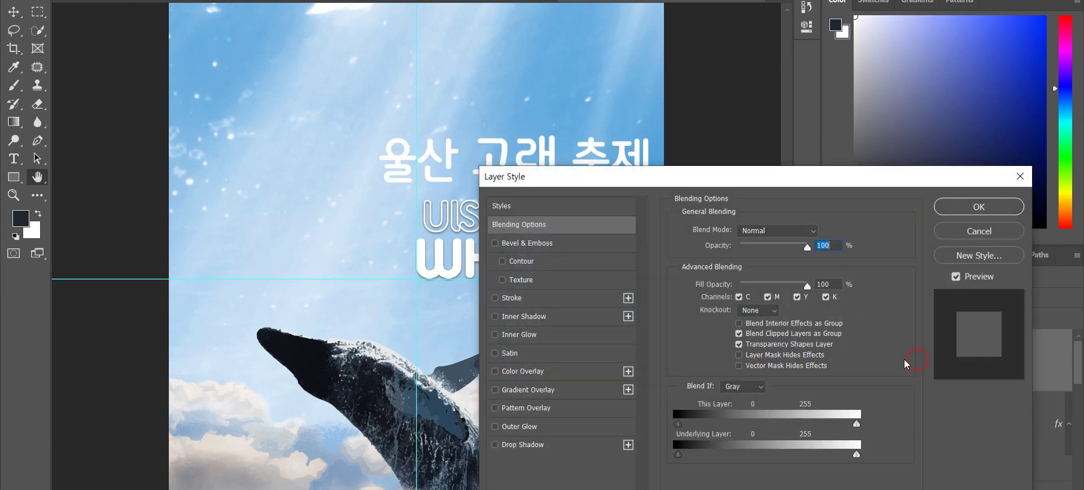
left_click(967, 232)
key("ctrl+g")
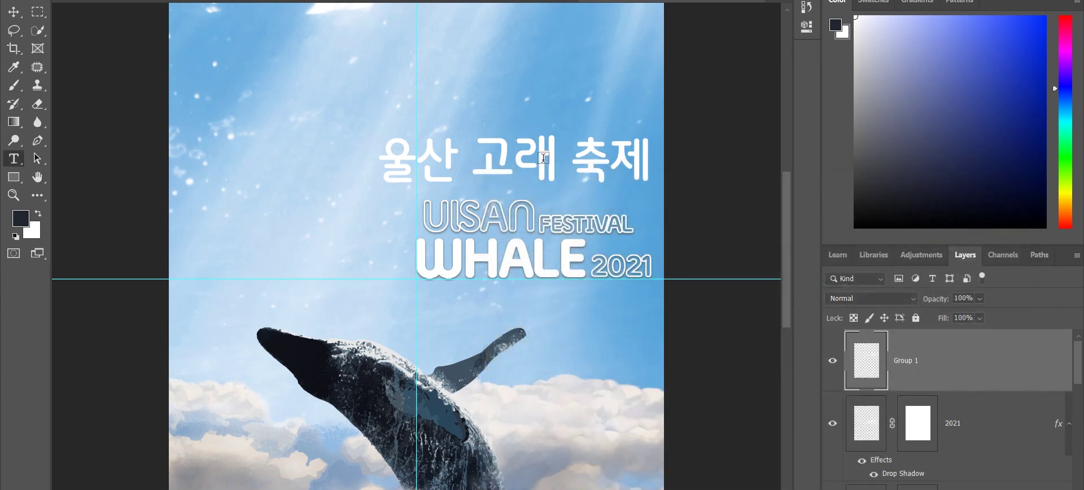
- Load the merged title's letter shapes as a selection and subtract 고래 with the Lasso tool, keeping 울산 and 축제 selected
left_click(872, 372, "ctrl")
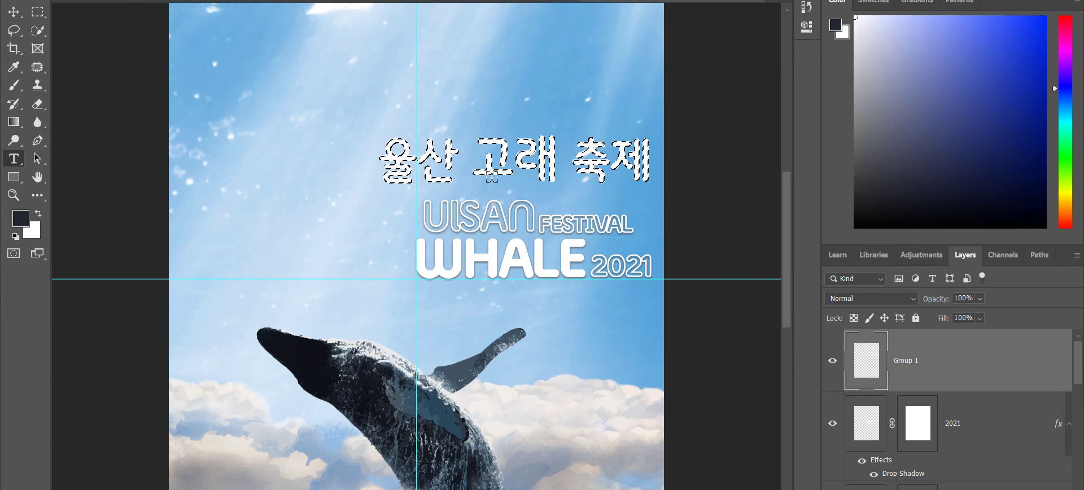
left_click(16, 32)
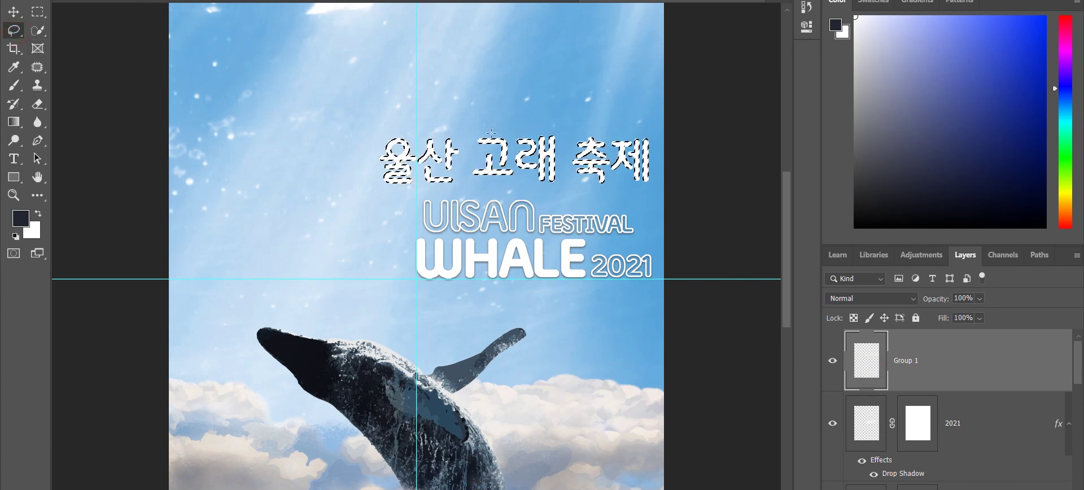
mouse_move(472, 125)
left_mouse_down()
mouse_move(468, 171)
mouse_move(529, 193)
left_mouse_up()
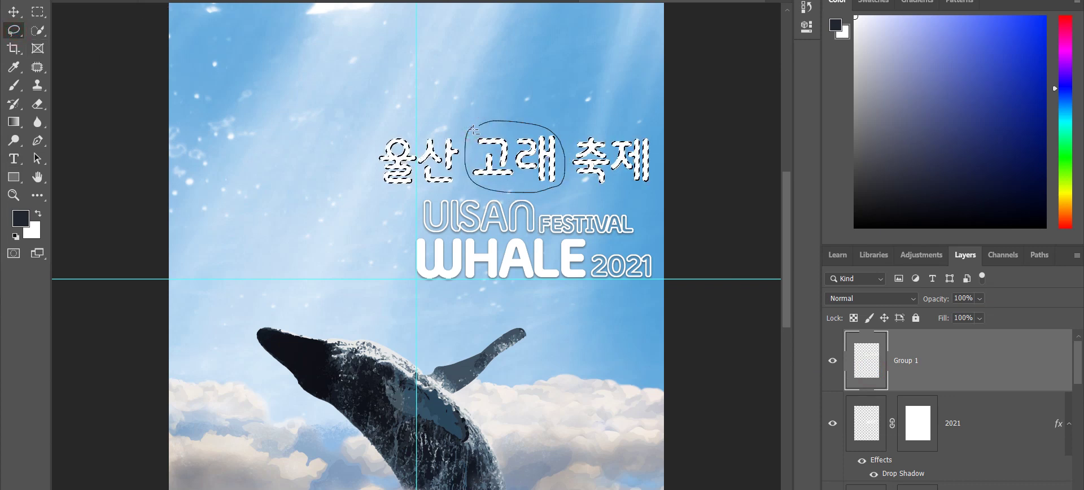
left_click_drag(473, 130, 472, 125)
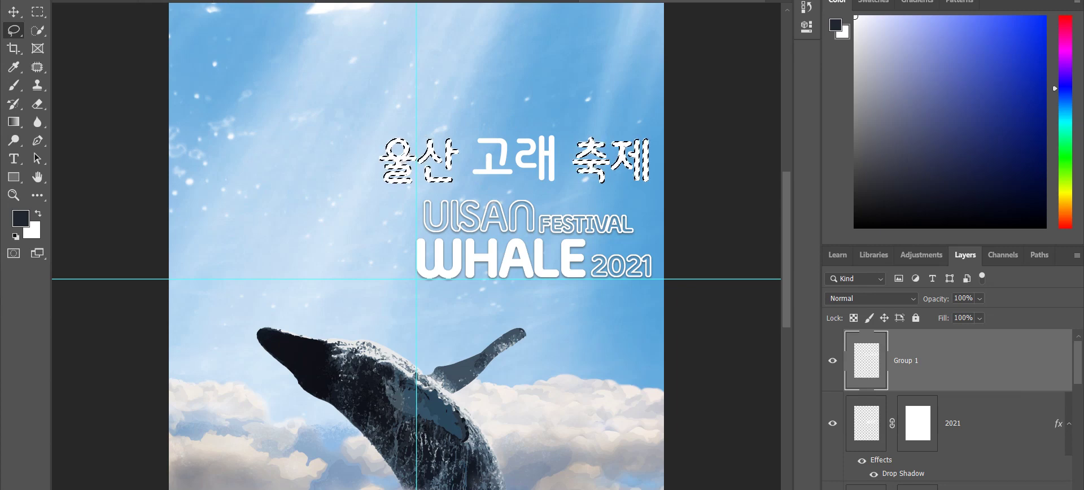
- Stroke the 울산 and 축제 selection with a 20 px dark line, centered, Normal mode at 100% opacity, and deselect
key("alt+e")
left_click(90, 171)
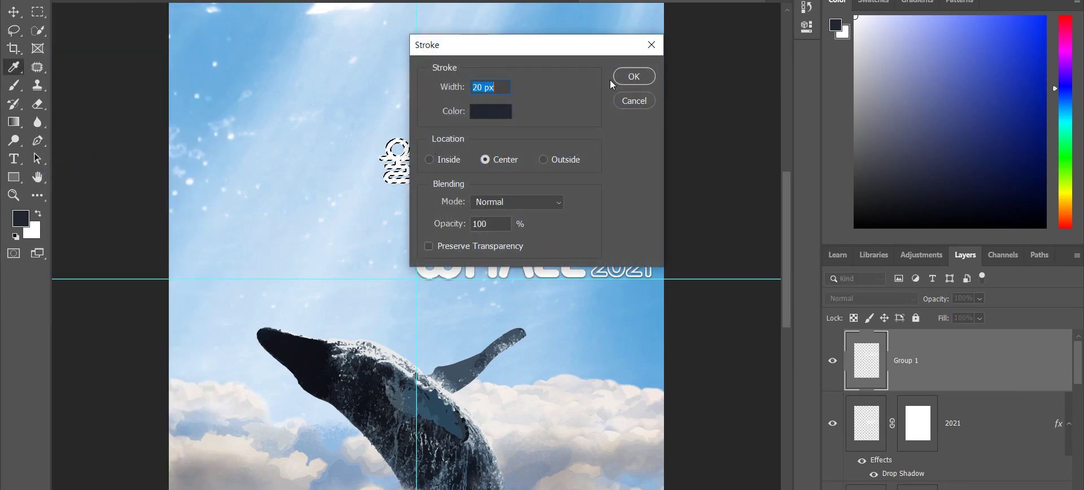
left_click(631, 77)
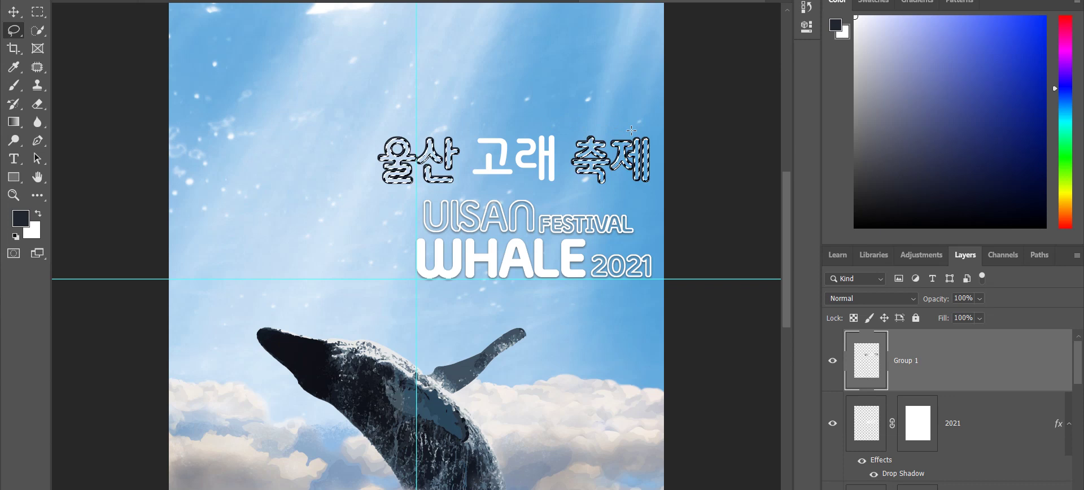
key("ctrl+d")
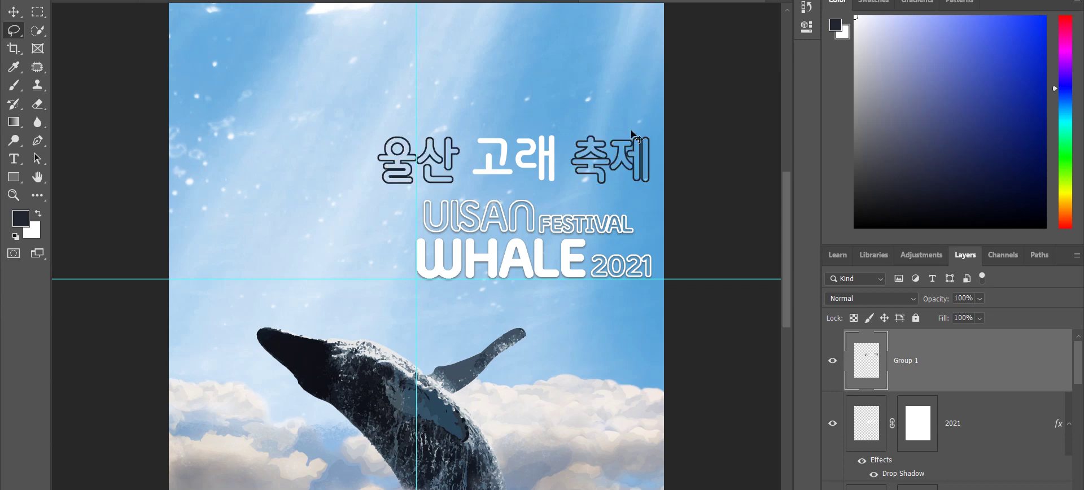
- Load the pixels of the Group 1 title layer as a selection
double_click(872, 364)
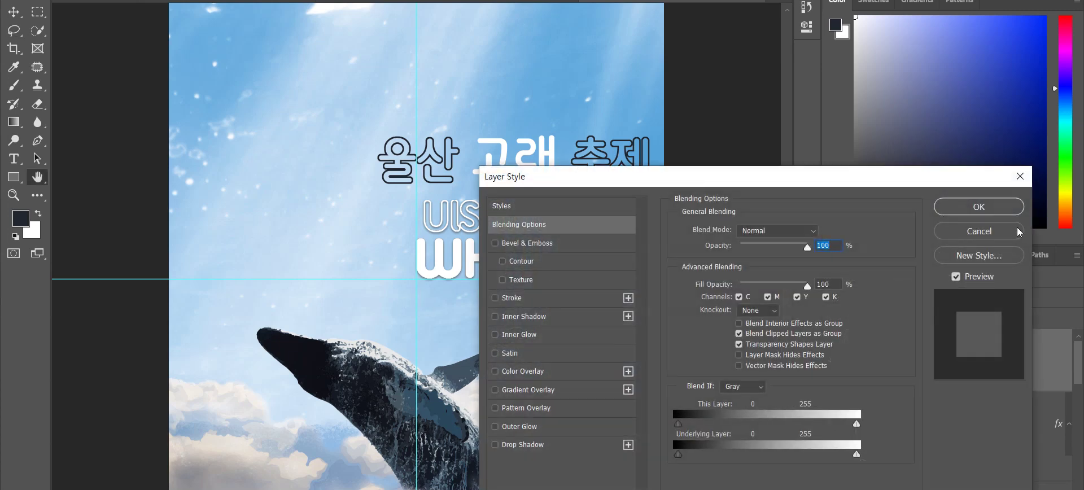
left_click(1019, 232)
left_click(870, 360, "ctrl")
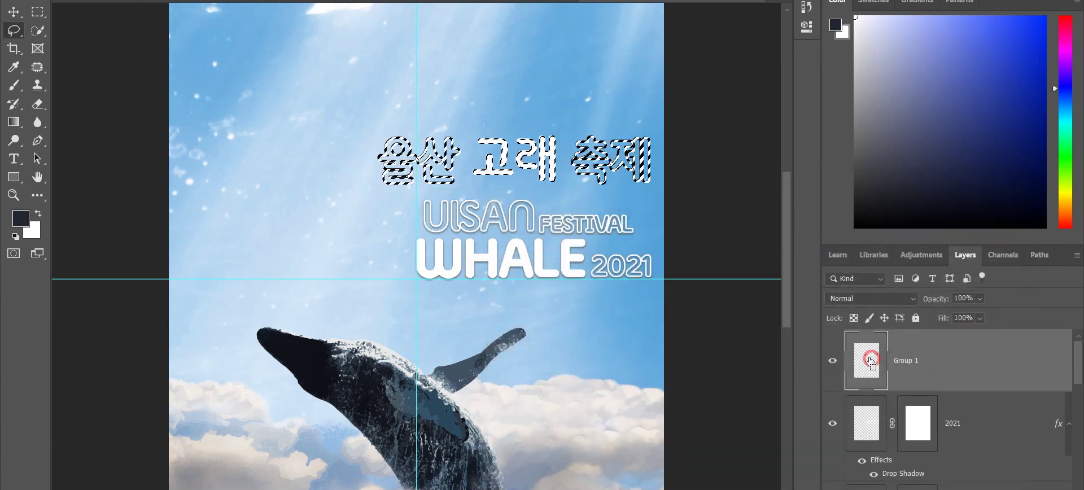
- Fill the selected 울산 고래 축제 lettering with the white background color (ffffff) and deselect it
left_click(24, 234)
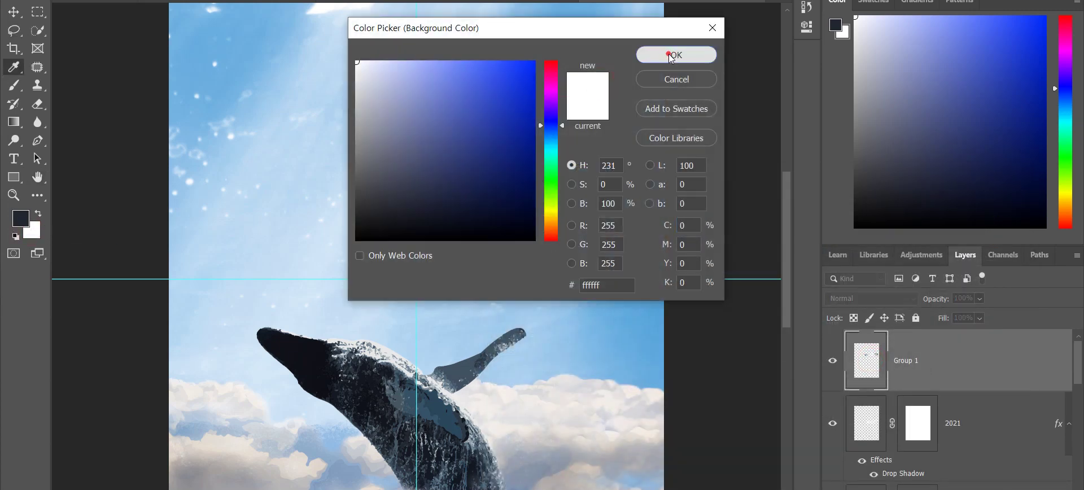
left_click(670, 56)
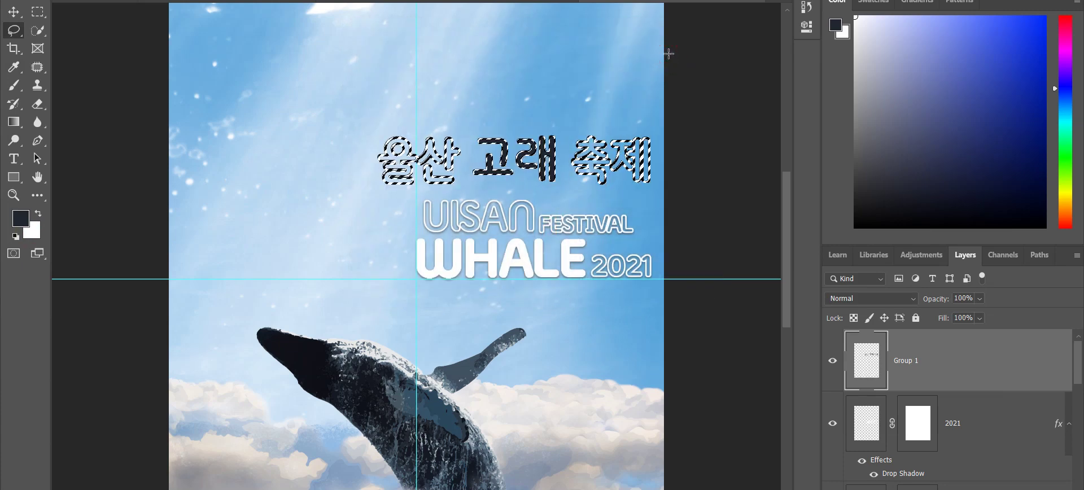
key("w")
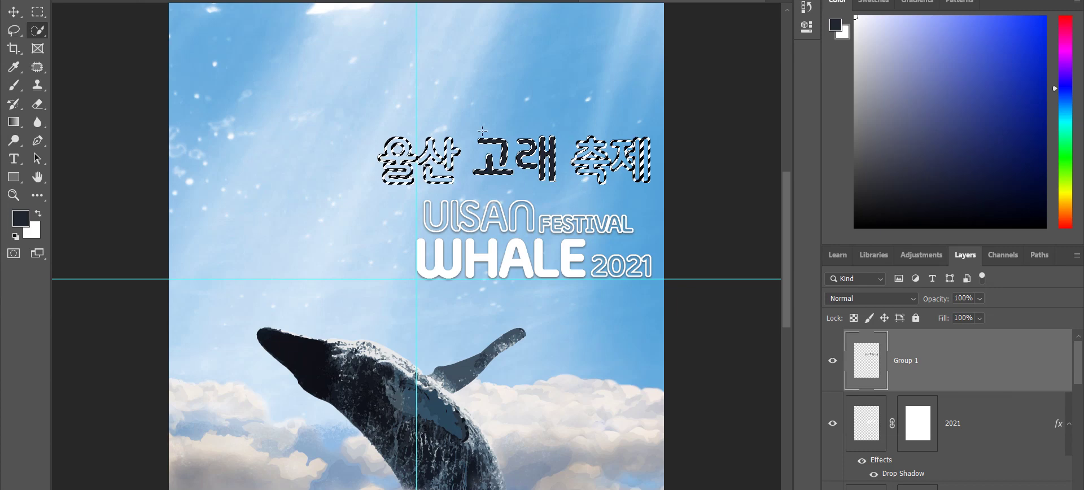
mouse_move(480, 135)
left_mouse_down()
mouse_move(480, 177)
mouse_move(546, 186)
left_mouse_up()
key("ctrl+z")
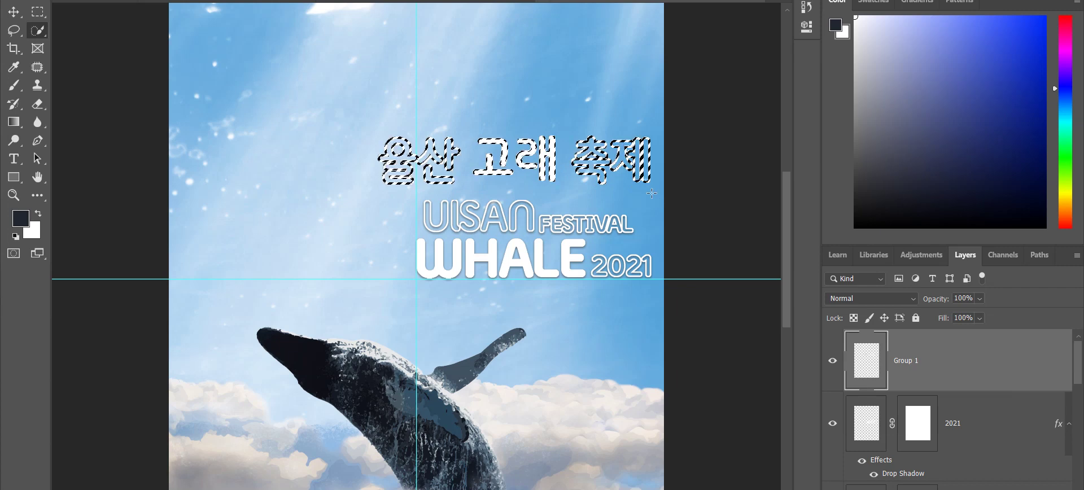
key("ctrl+d")
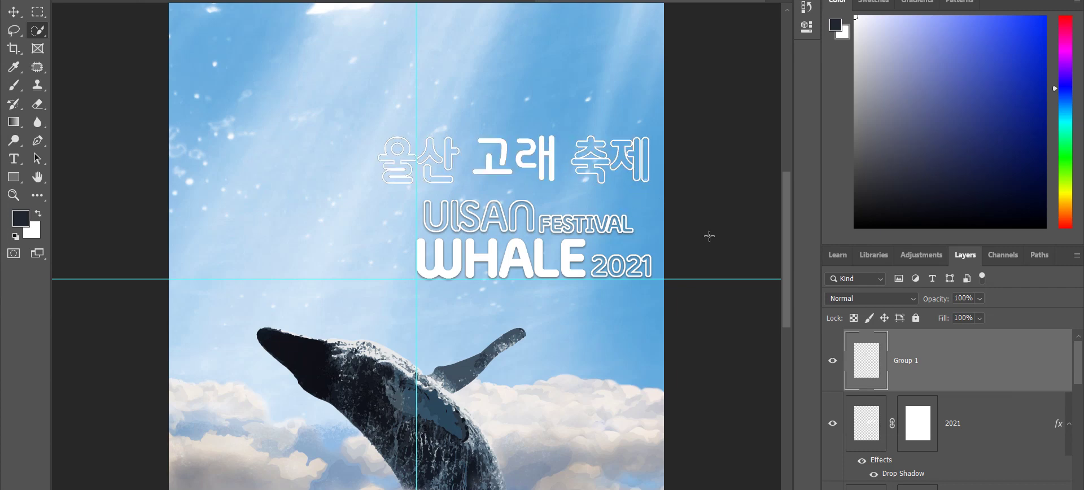
- Lock the Group 1 title layer
key("ctrl+slash")
key("ctrl+minus")
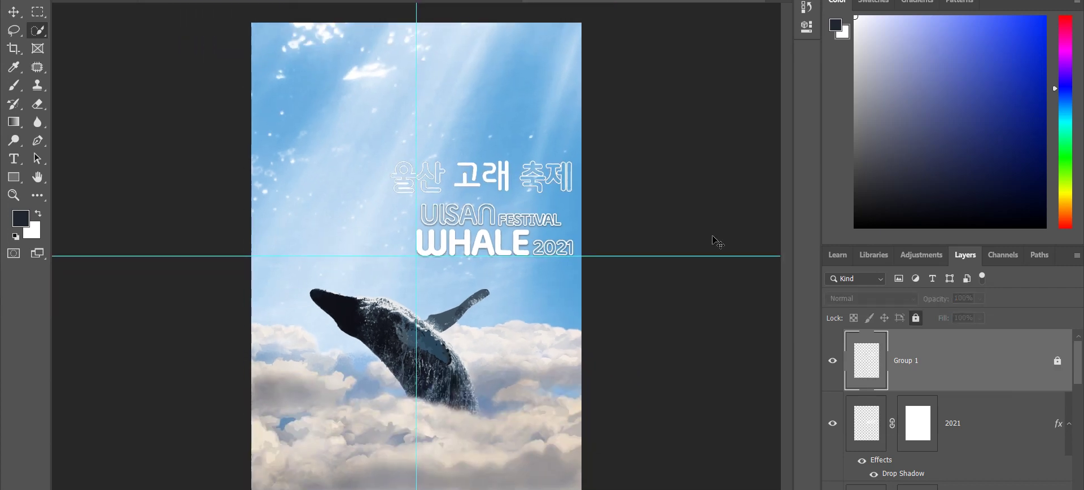
key("ctrl+plus")
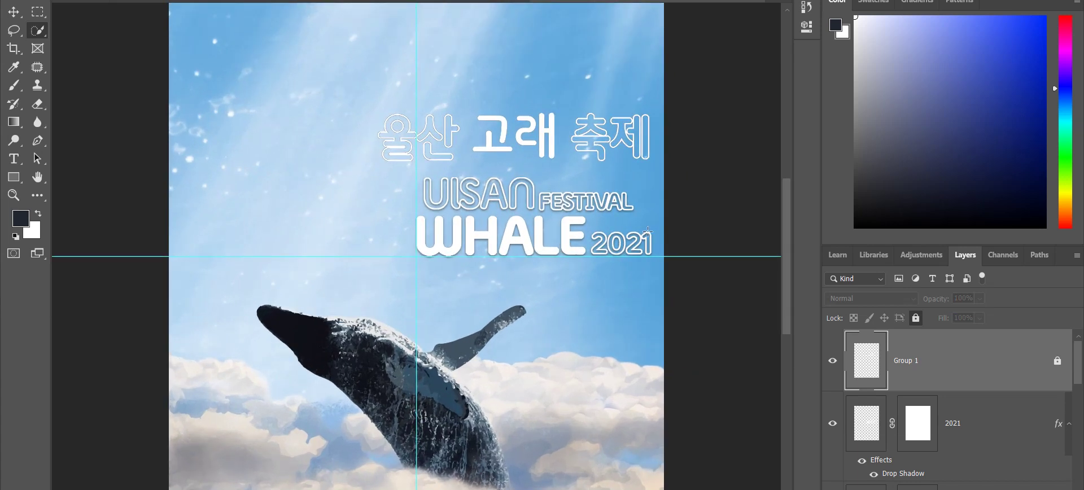
- Unlock the Group 1 title layer and copy the 2021 layer's mask onto it
left_click(894, 466)
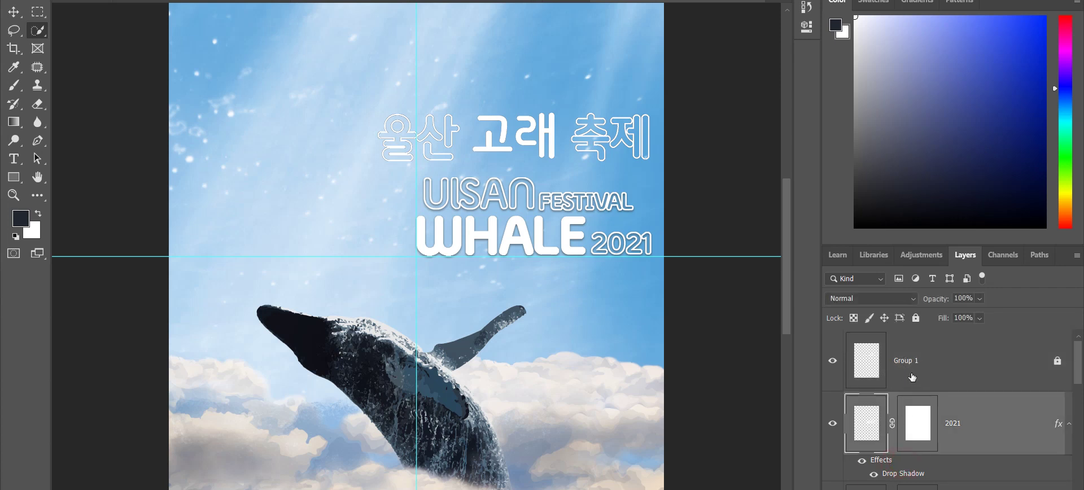
mouse_move(917, 421)
left_mouse_down()
mouse_move(902, 366)
mouse_move(886, 368)
mouse_move(916, 421)
mouse_move(887, 372)
mouse_move(903, 412)
left_mouse_up()
left_click(906, 416)
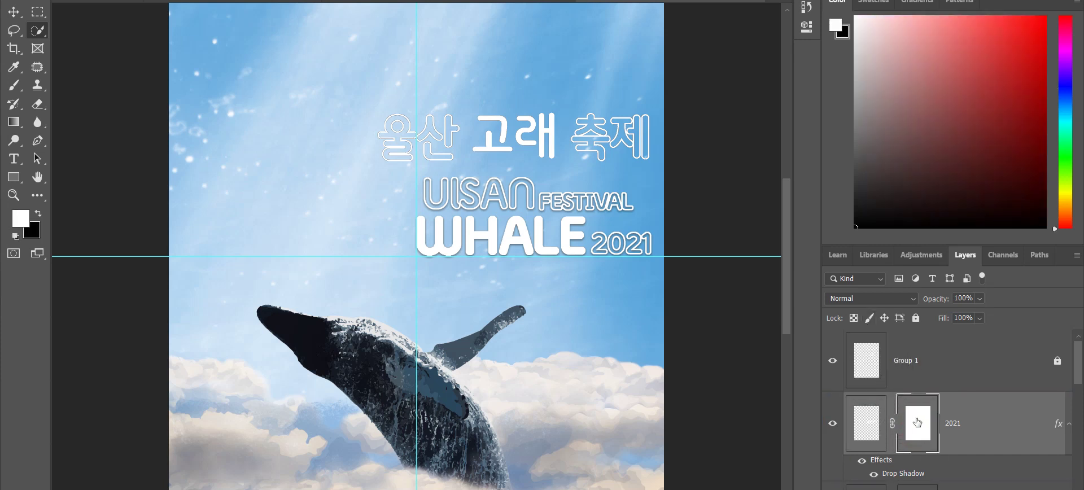
left_click(1052, 364)
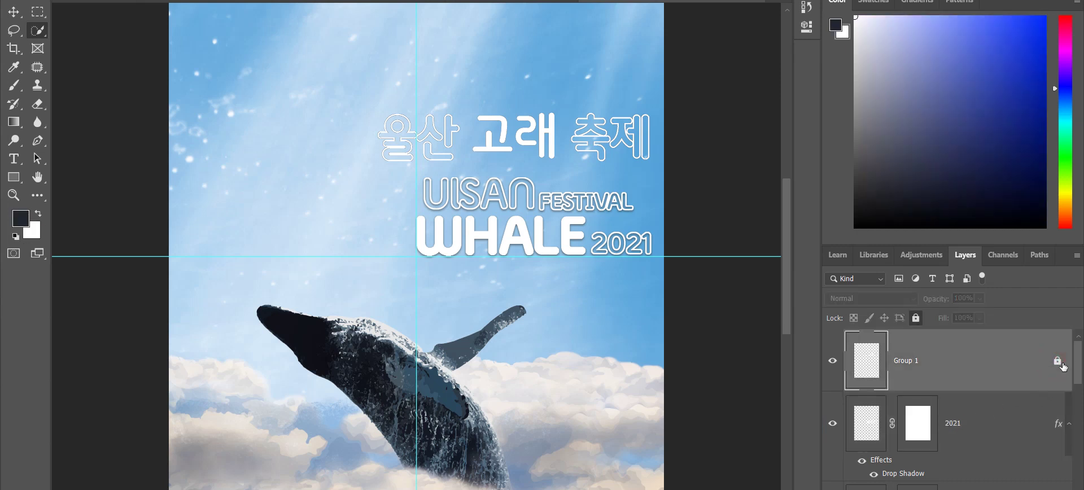
left_click_drag(906, 422, 874, 378)
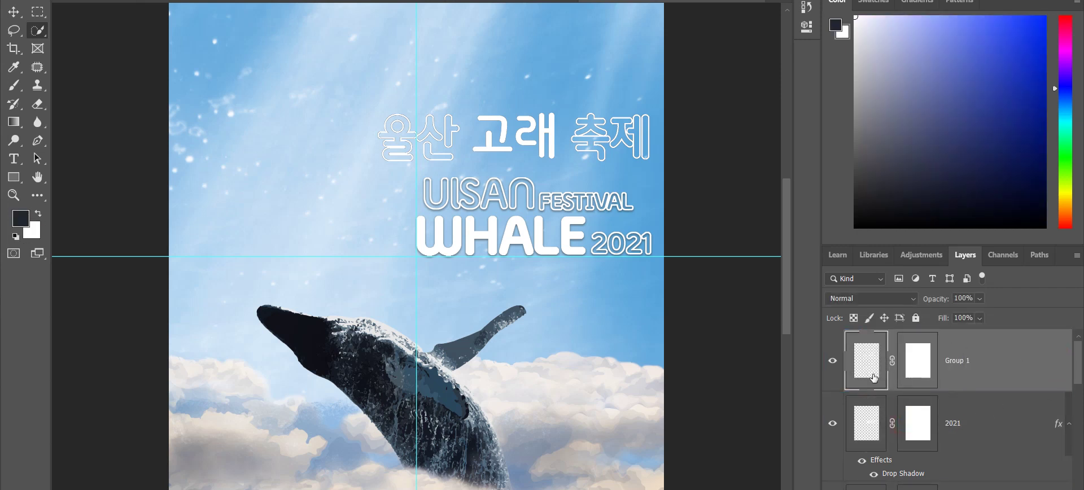
- Copy the Drop Shadow effect from the 2021 layer onto the Group 1 title layer
scroll(940, 421, "down", 1)
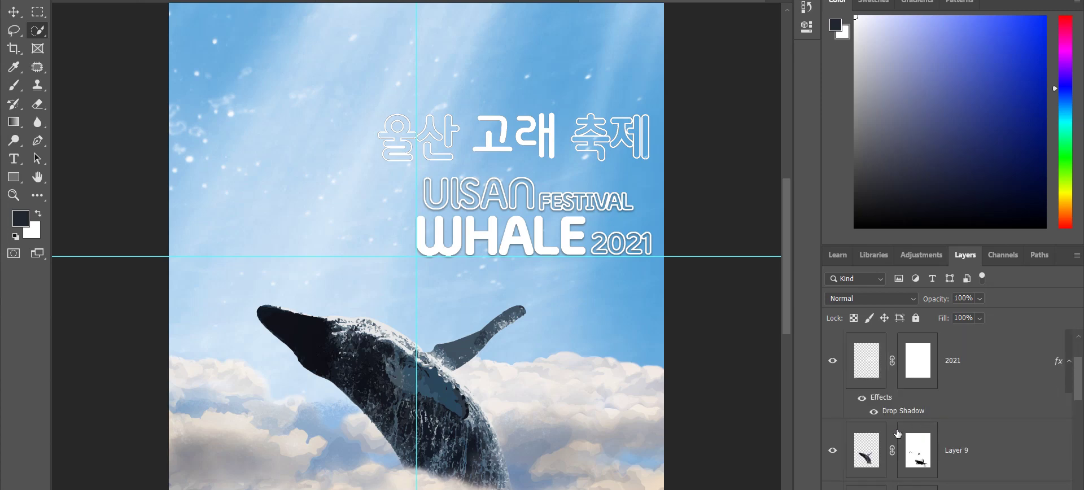
scroll(881, 435, "up", 1)
left_click_drag(881, 459, 907, 378)
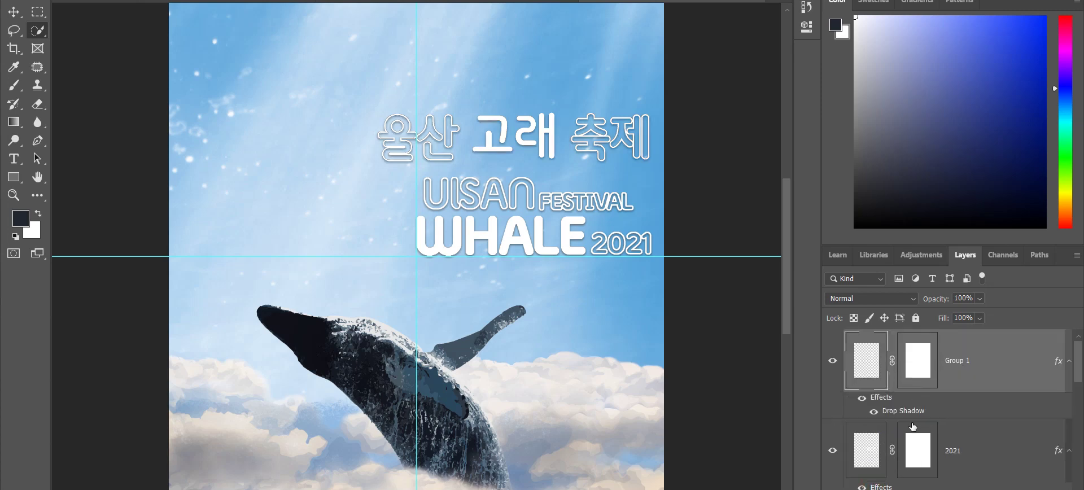
- Try scaling the Korean title to about 1668 px wide with Free Transform and placing it just above the ULSAN lettering
key("ctrl+minus")
key("ctrl+minus")
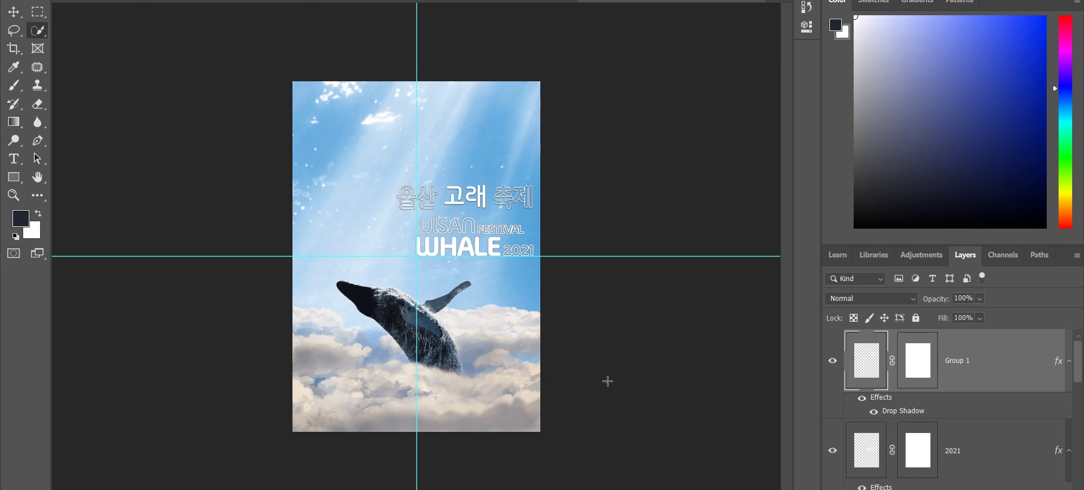
key("ctrl+plus")
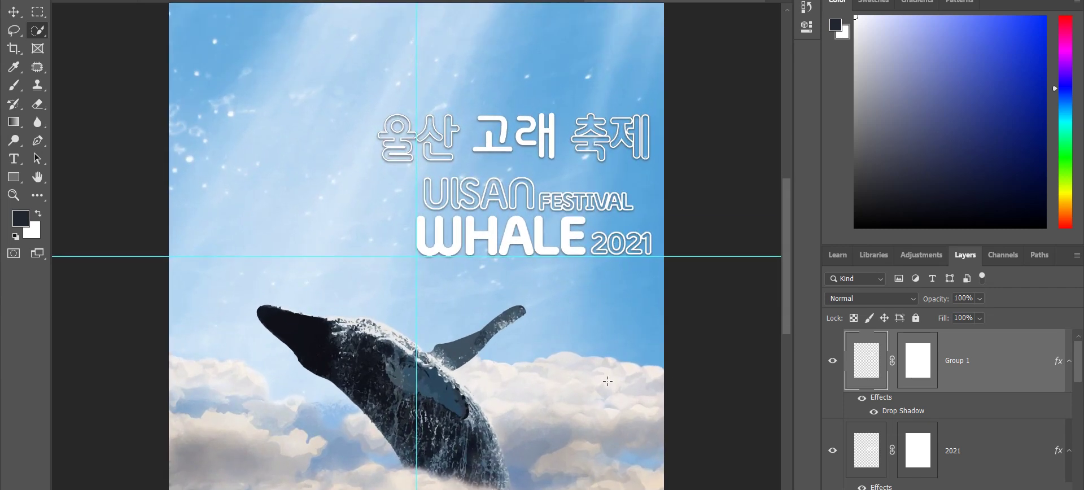
key("ctrl+t")
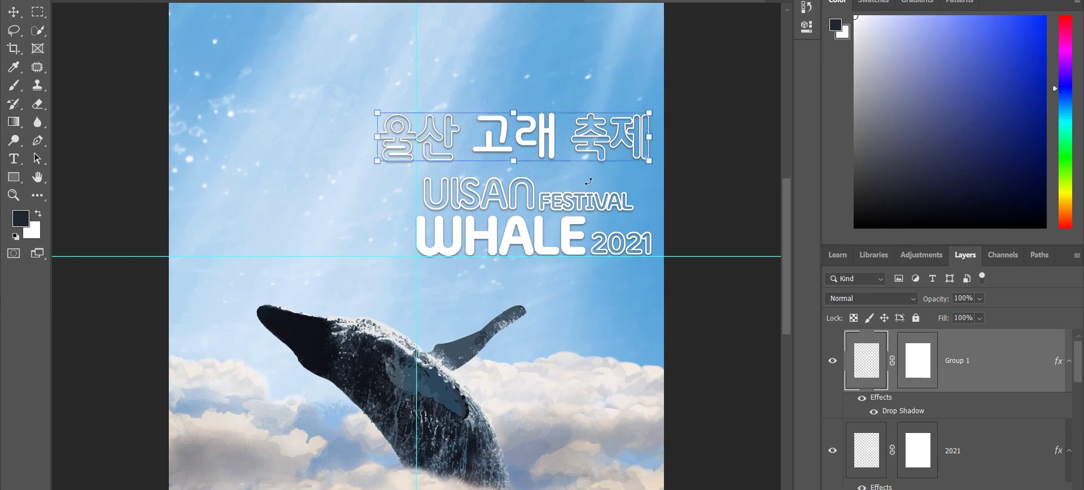
mouse_move(553, 134)
left_mouse_down()
mouse_move(523, 248)
mouse_move(540, 244)
mouse_move(403, 219)
mouse_move(426, 135)
mouse_move(562, 143)
mouse_move(550, 144)
left_mouse_up()
left_click_drag(392, 170, 416, 162)
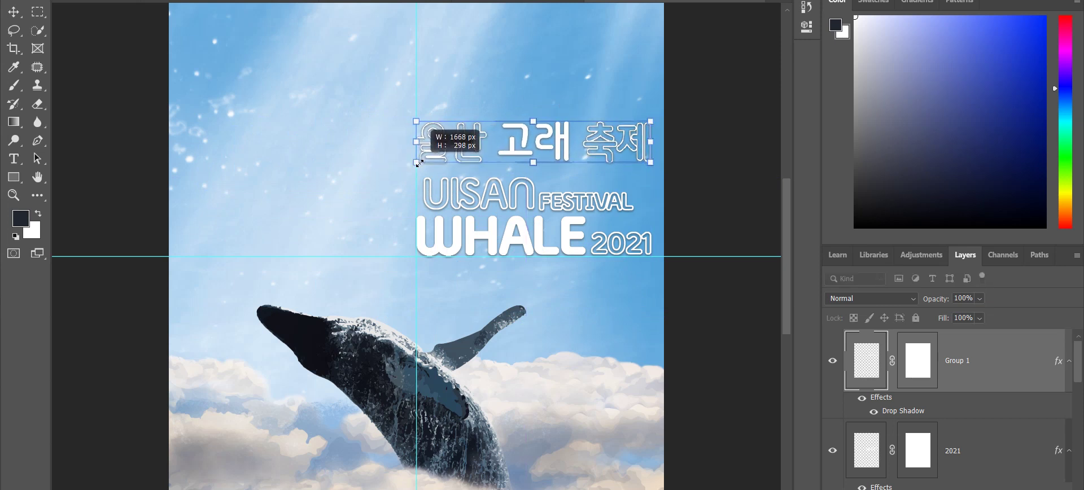
left_click_drag(572, 148, 572, 158)
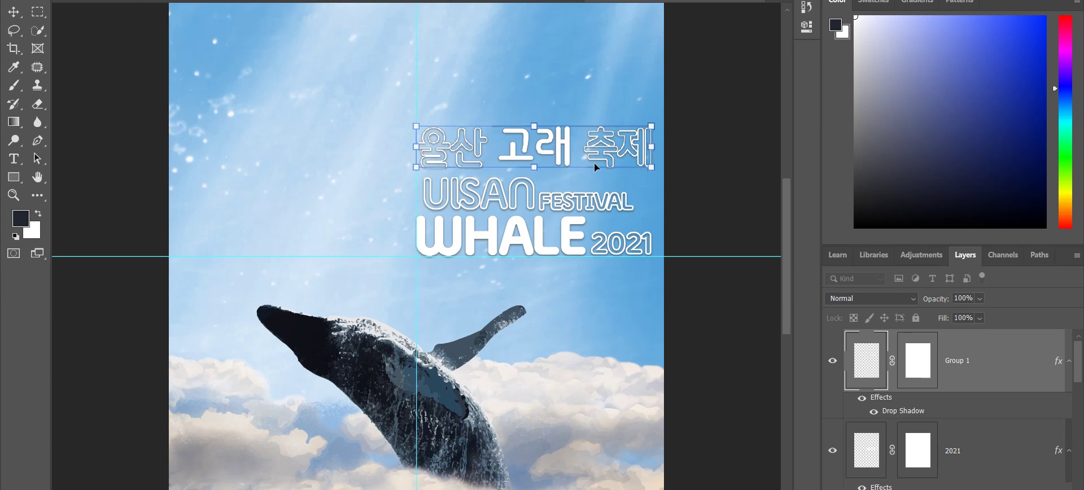
key("Return")
key("w")
key("ctrl+minus")
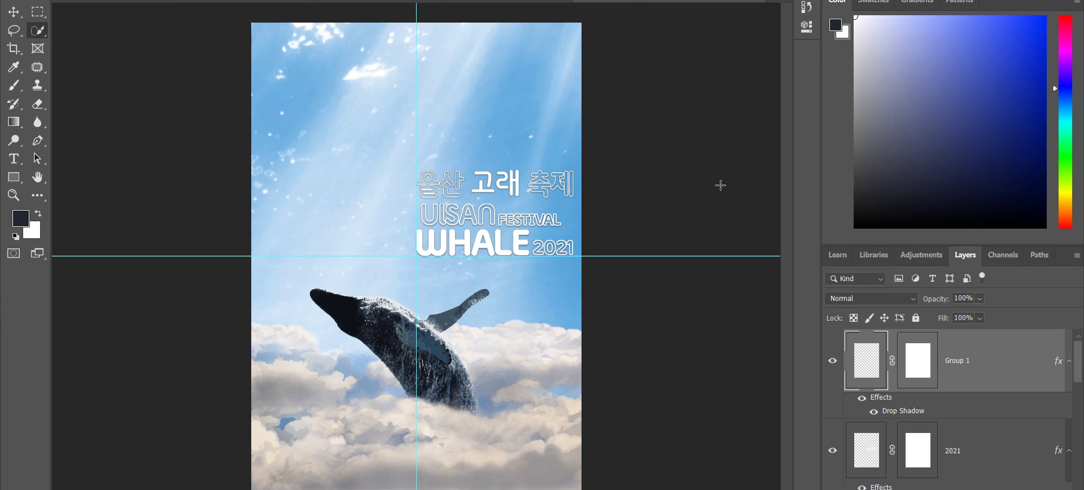
- Undo the title's Free Transform, restoring the history state with the duplicated layer effects
key("ctrl+z")
key("ctrl+z")
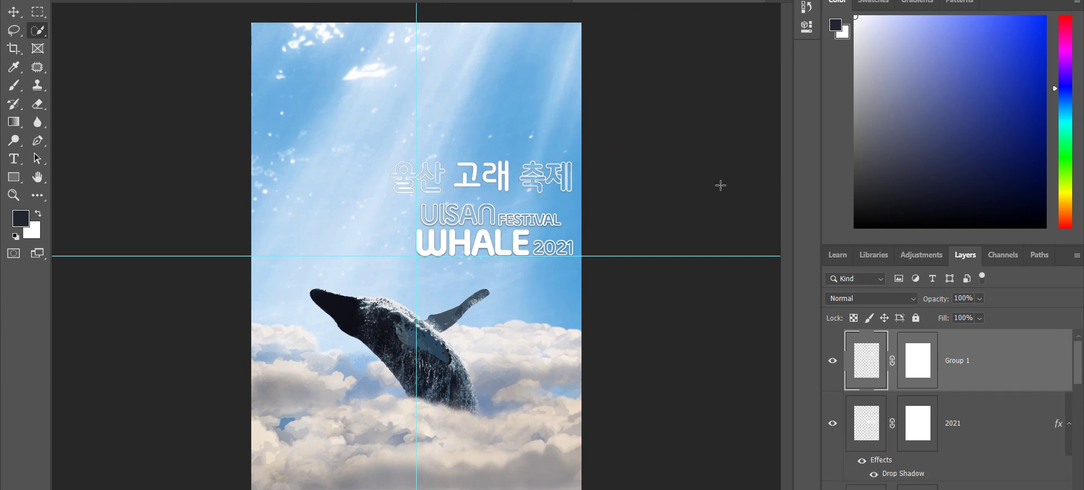
left_click(806, 6)
left_click(711, 47)
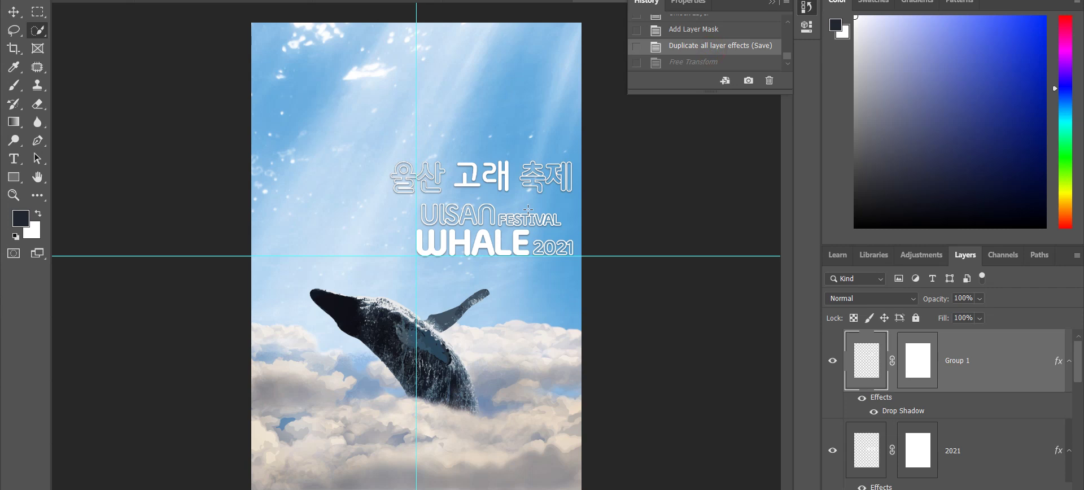
key("alt+Tab")
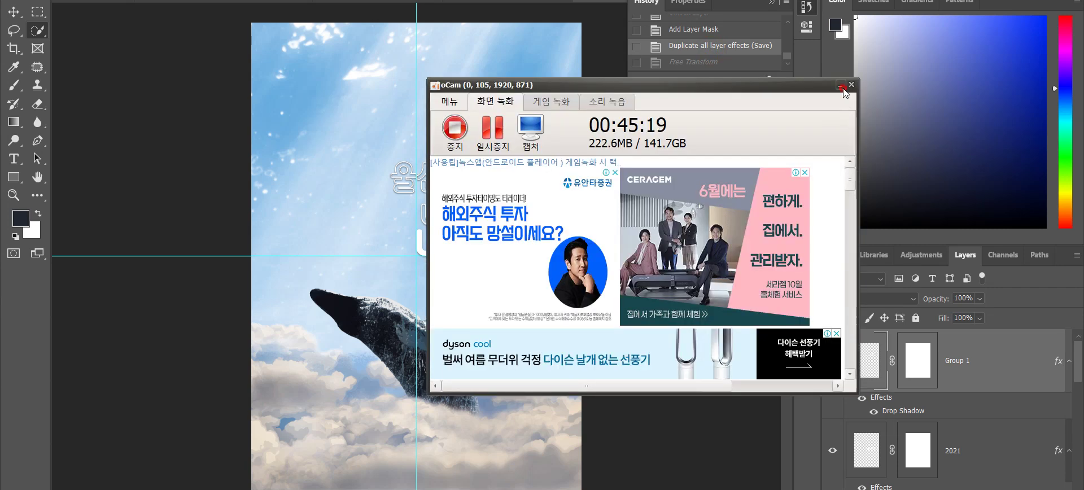
key("alt+Tab")
key("ctrl+plus")
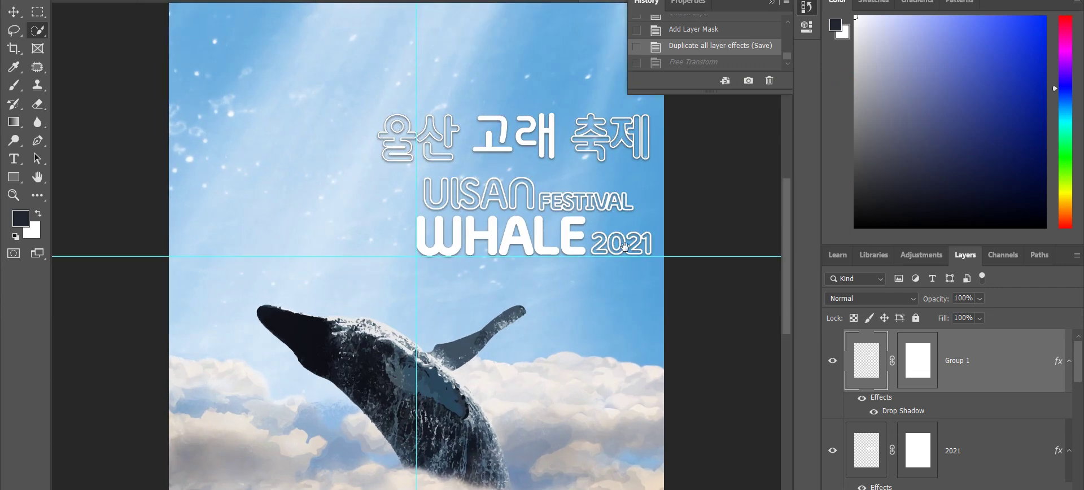
left_click_drag(624, 246, 590, 244)
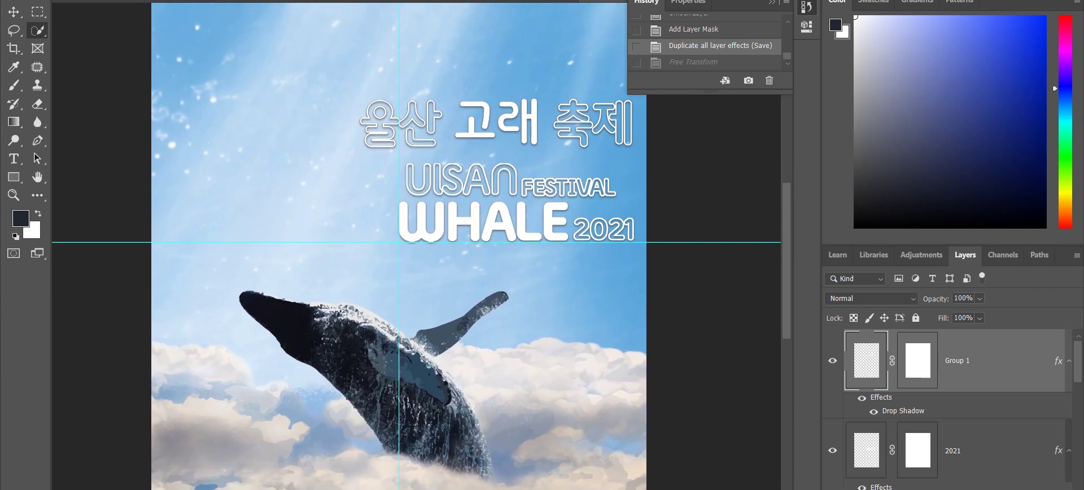
- Examine the open whale festival reference posters and the whale watercolor for layout and title ideas
left_click(469, 2)
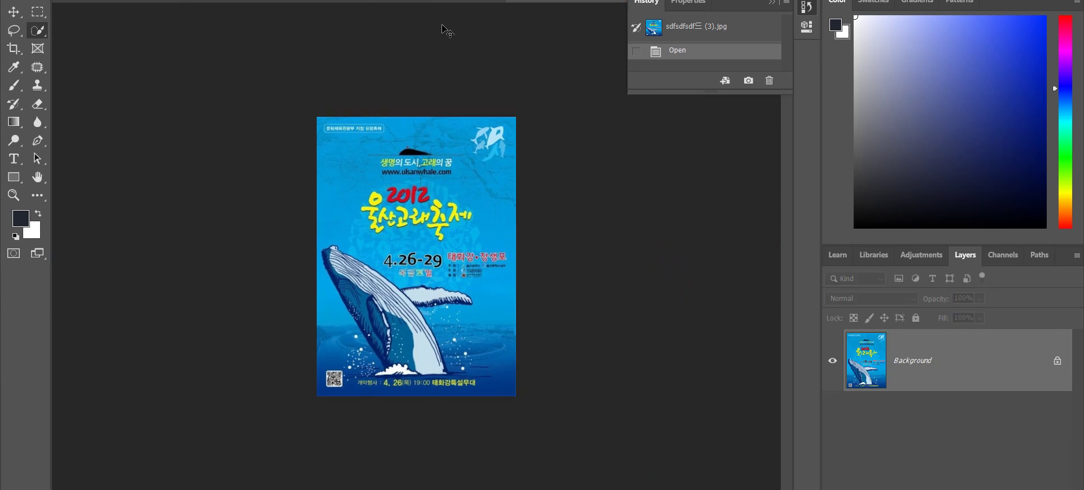
key("ctrl+plus")
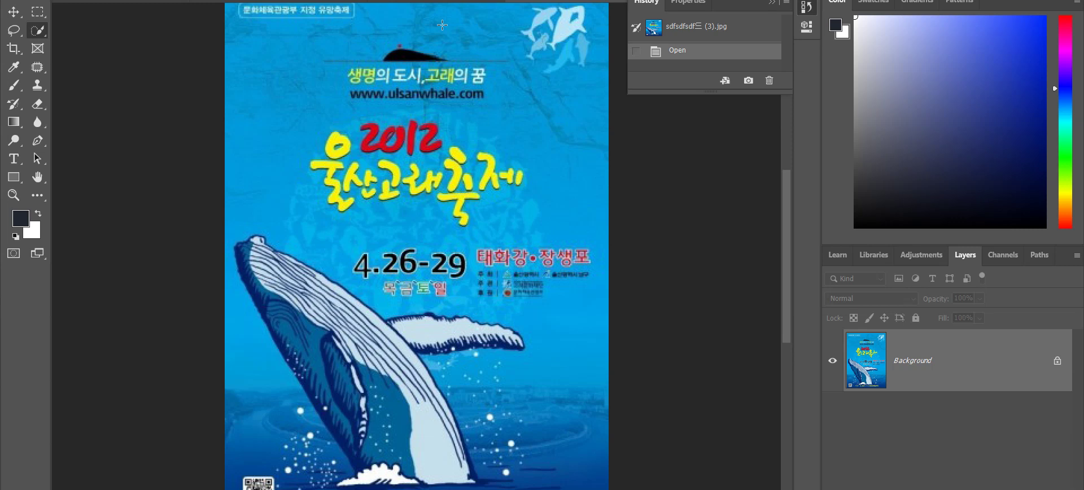
scroll(430, 144, "down", 1)
scroll(418, 145, "up", 9)
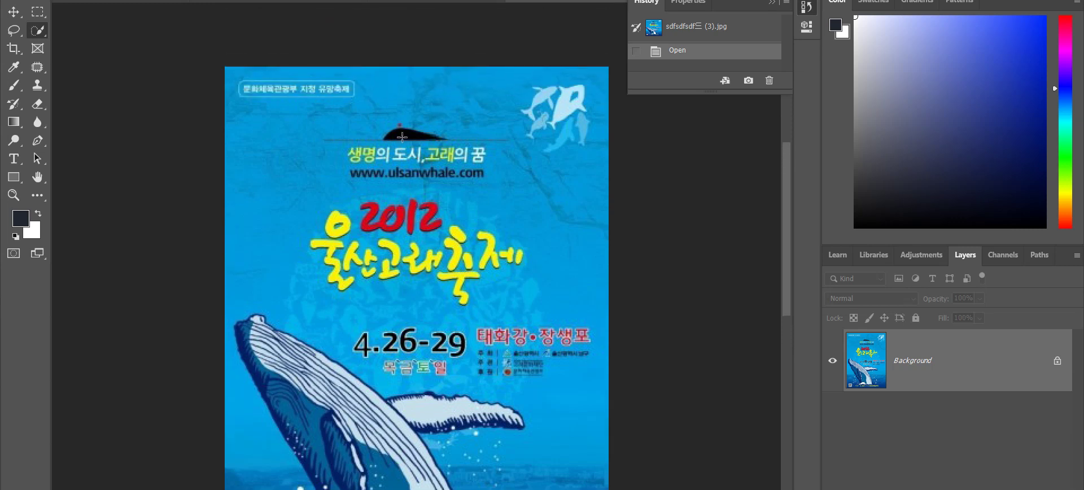
left_click(342, 1)
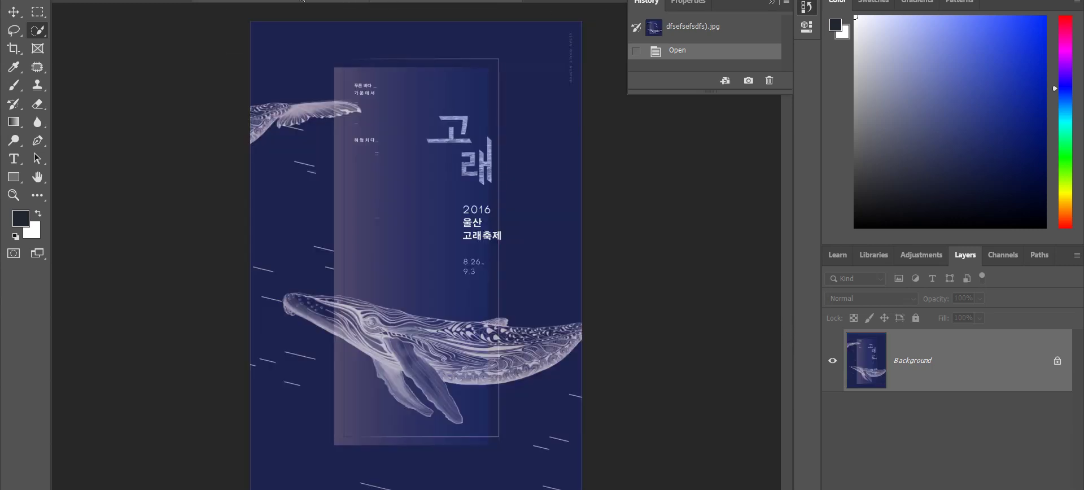
key("ctrl+Tab")
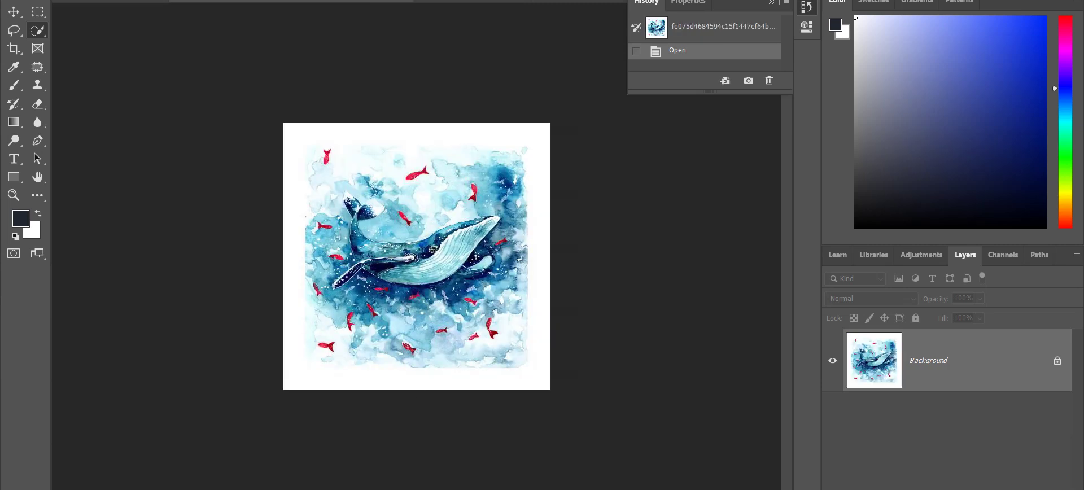
- Switch to File Explorer and browse from the USB drive through 포토샵, 실습, 과제 and 참고 디자인 to the 연꽃축제 folder
key("alt+Tab")
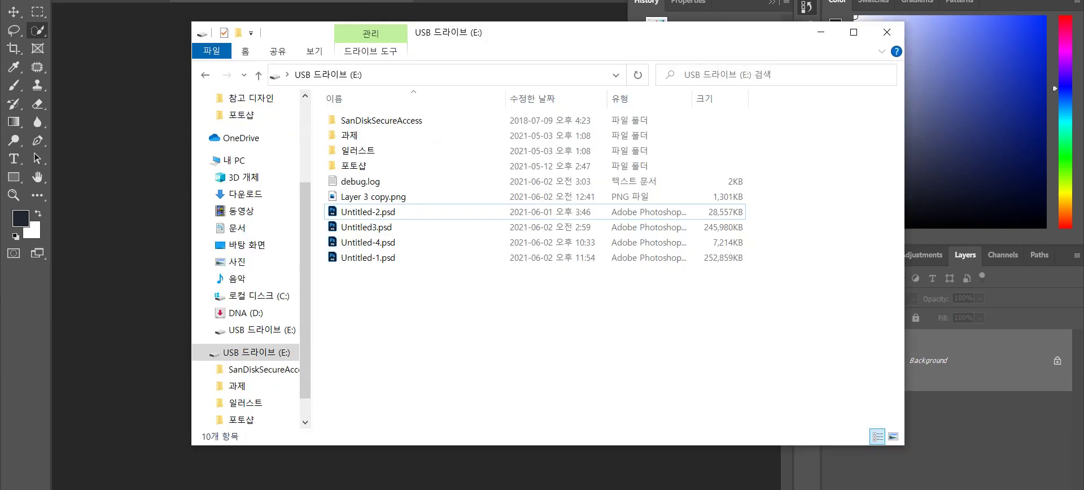
right_click(399, 298)
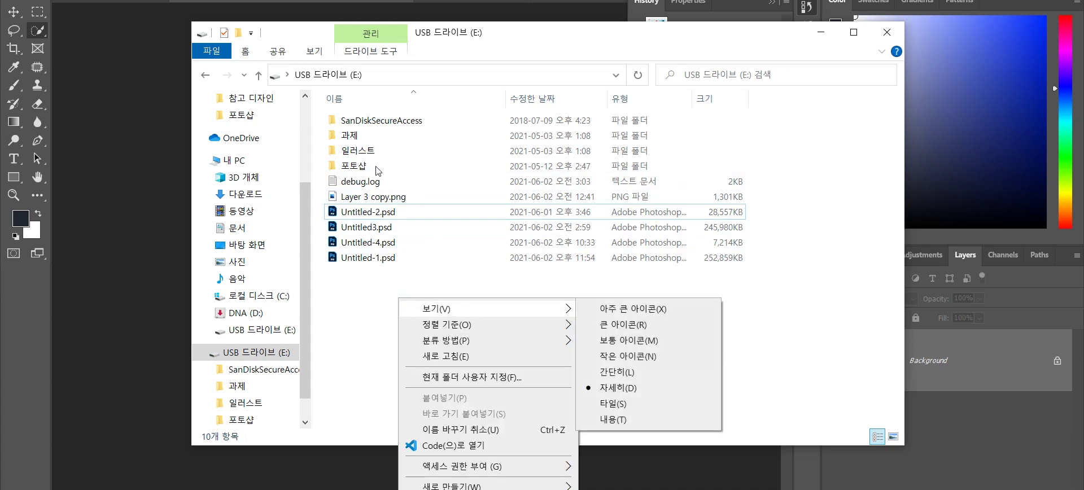
double_click(375, 165)
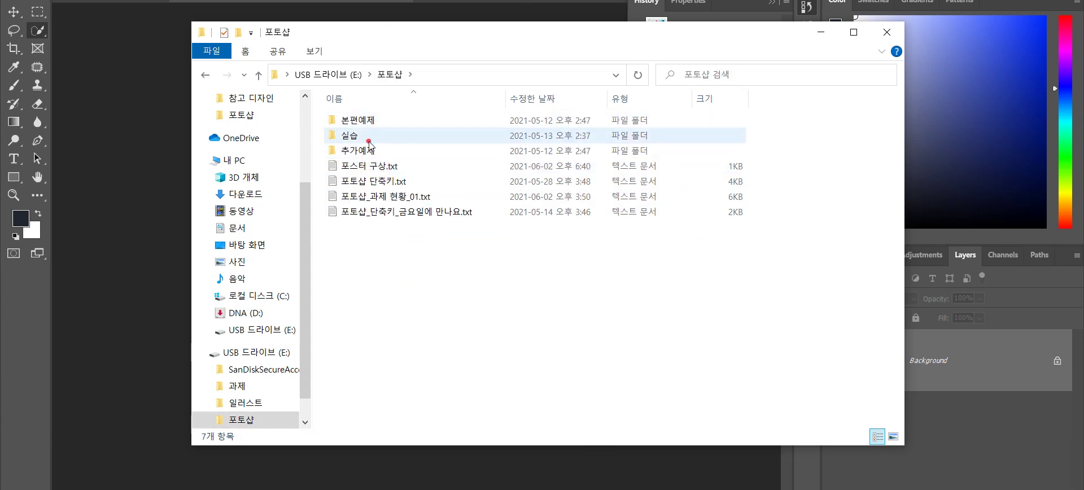
left_click(372, 137)
left_click(364, 137)
left_click(365, 277)
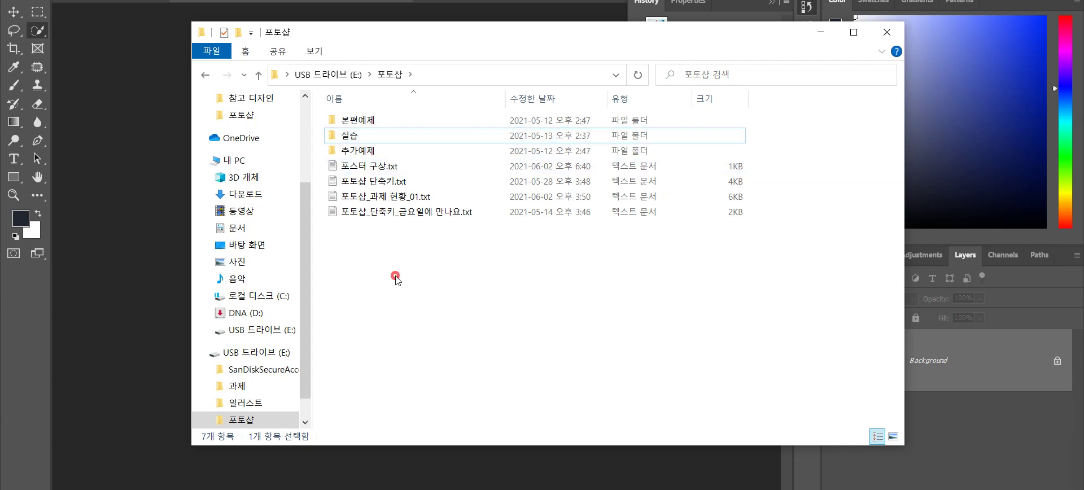
double_click(393, 140)
double_click(392, 116)
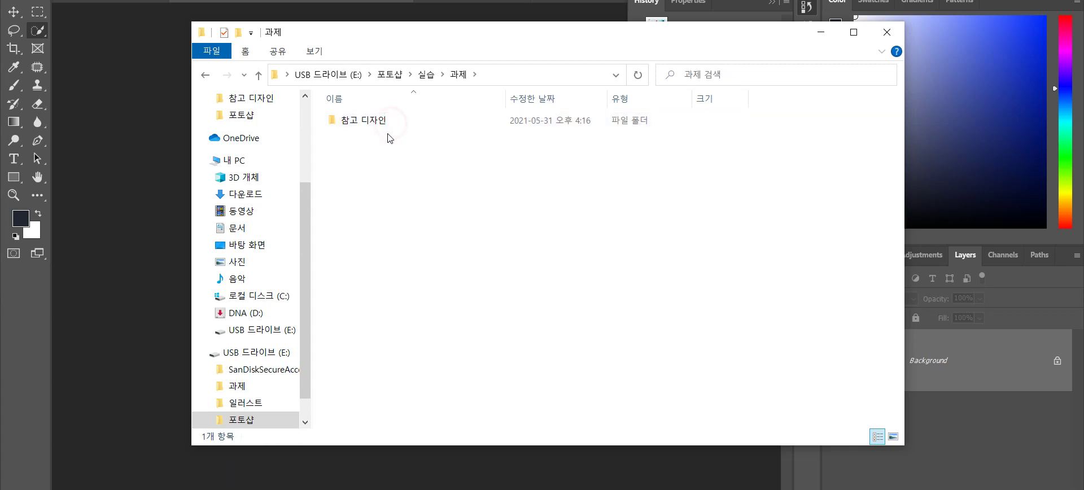
double_click(392, 116)
double_click(387, 127)
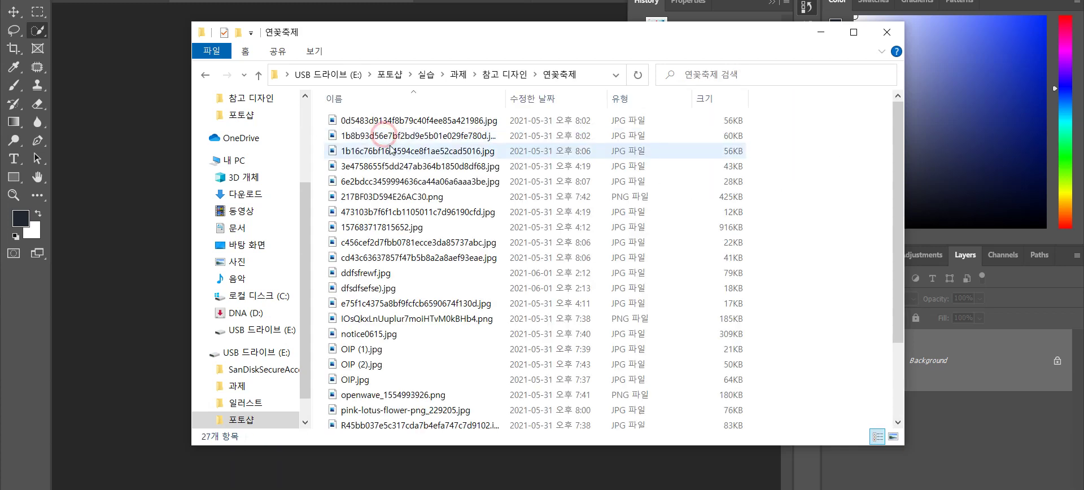
- Go to the 기존포스터 folder inside 울산고래축제, view the dfsdfwefsdf.jpg whale festival poster and close it
left_click(205, 75)
double_click(418, 148)
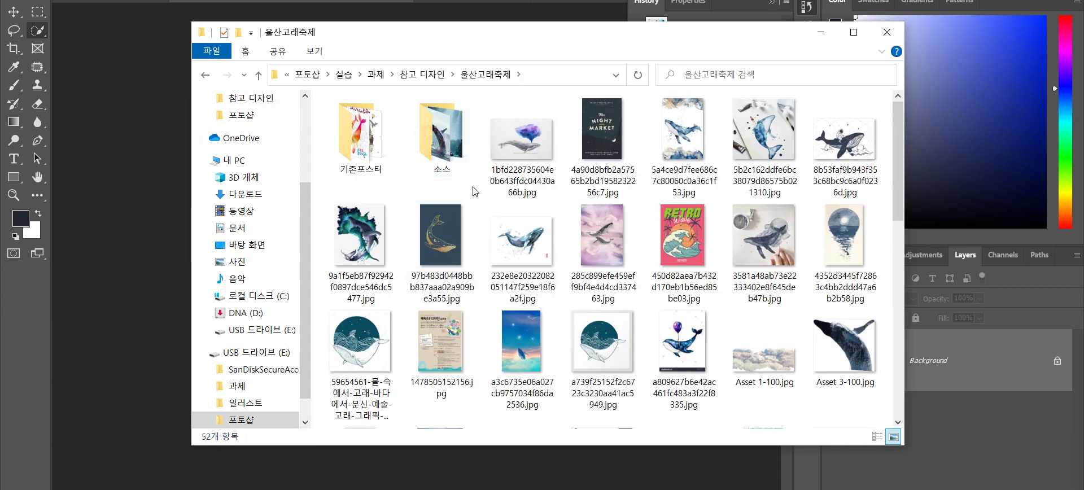
double_click(375, 154)
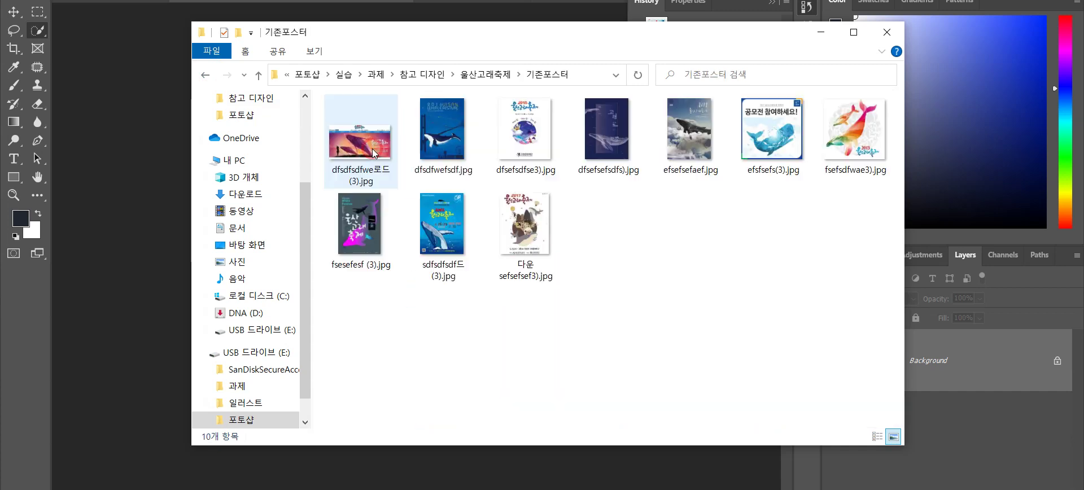
left_click(453, 163)
double_click(453, 162)
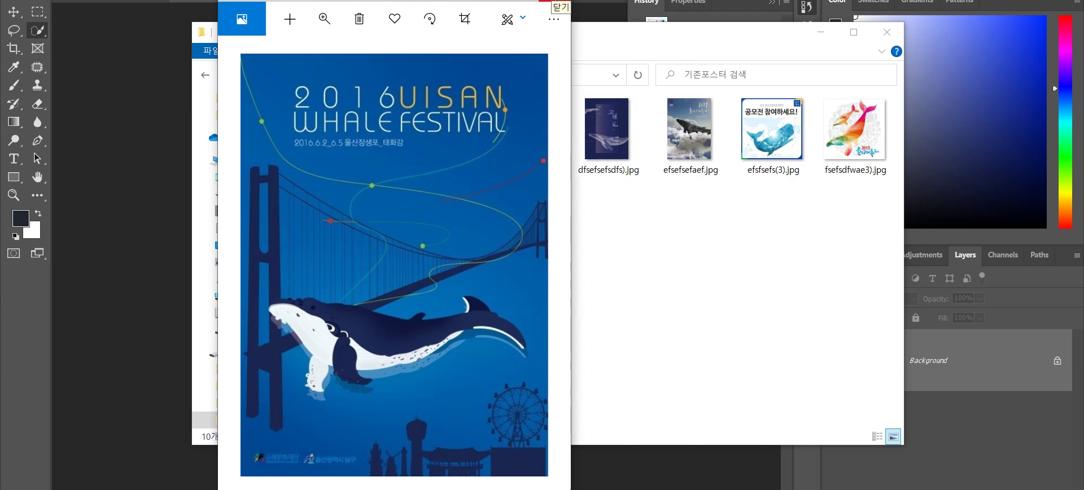
left_click(554, 2)
left_click(510, 158)
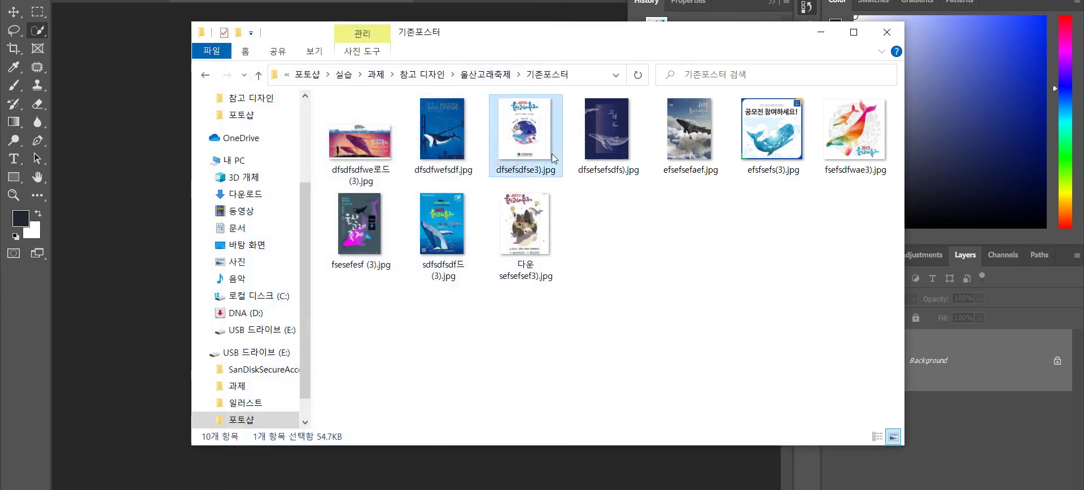
- Switch to the web browser and open the NAVER home page from a new tab page
key("alt+Tab")
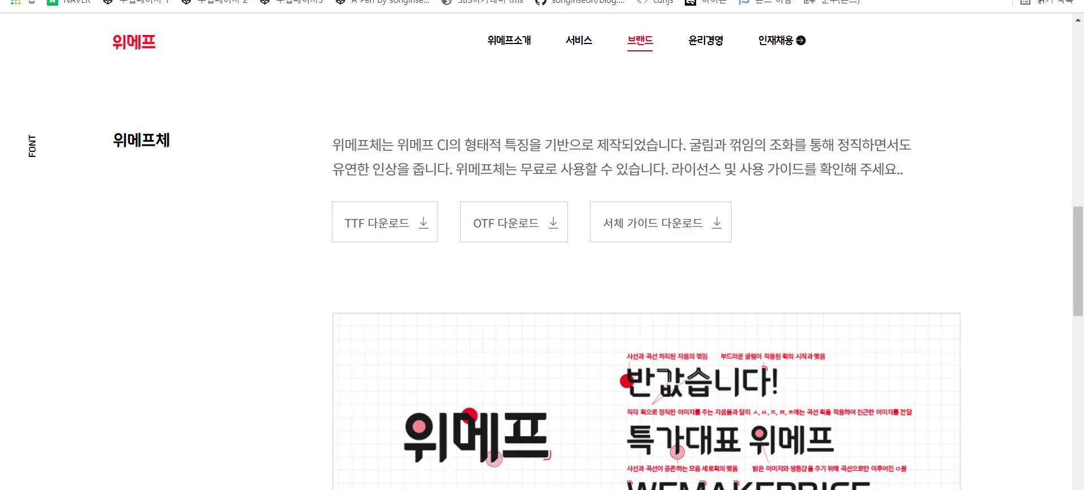
key("ctrl+Tab")
key("ctrl+Tab")
key("ctrl+Tab")
key("ctrl+Tab")
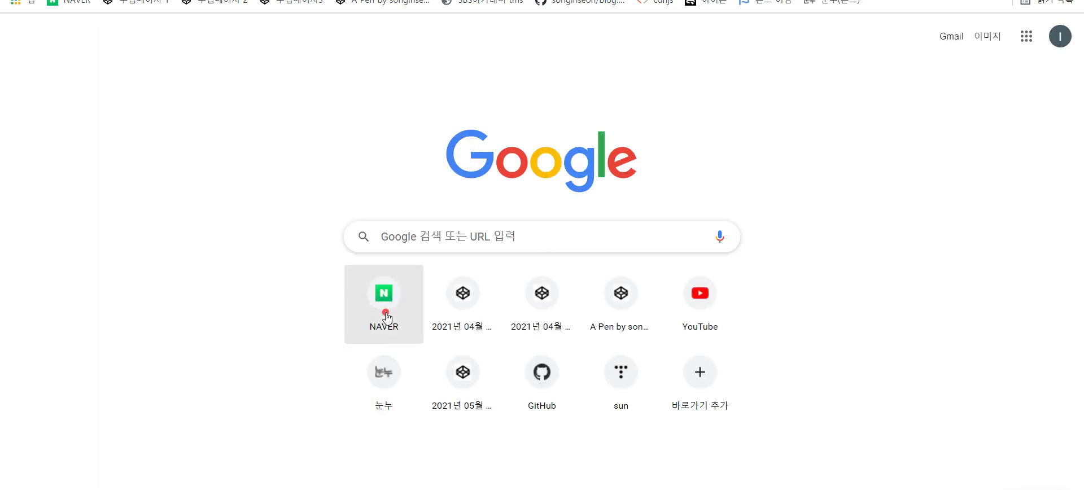
left_click(387, 311)
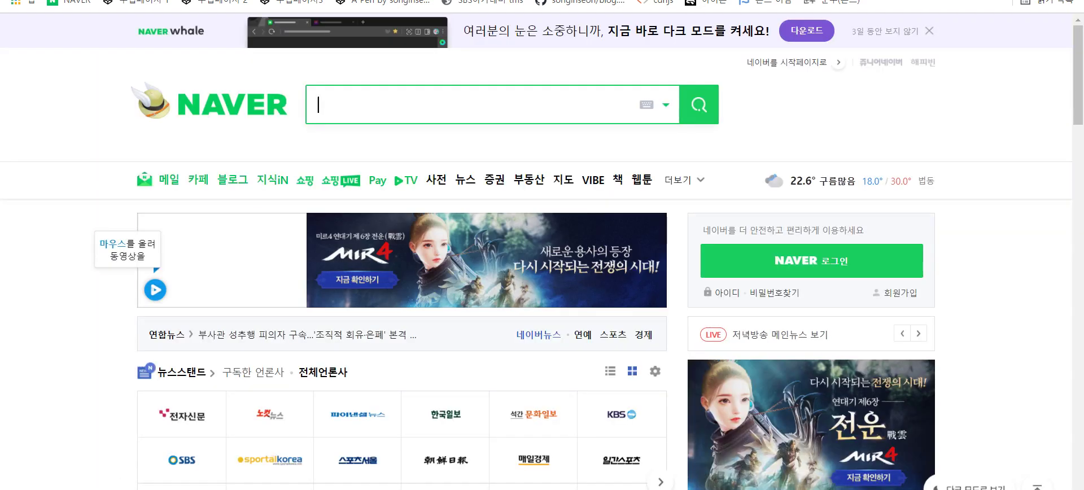
- Return to File Explorer, leaf through the existing festival posters from sdfsdfsdf드 (3).jpg to the 2019 one for sponsor logos, and clear the windows away
key("alt+Tab")
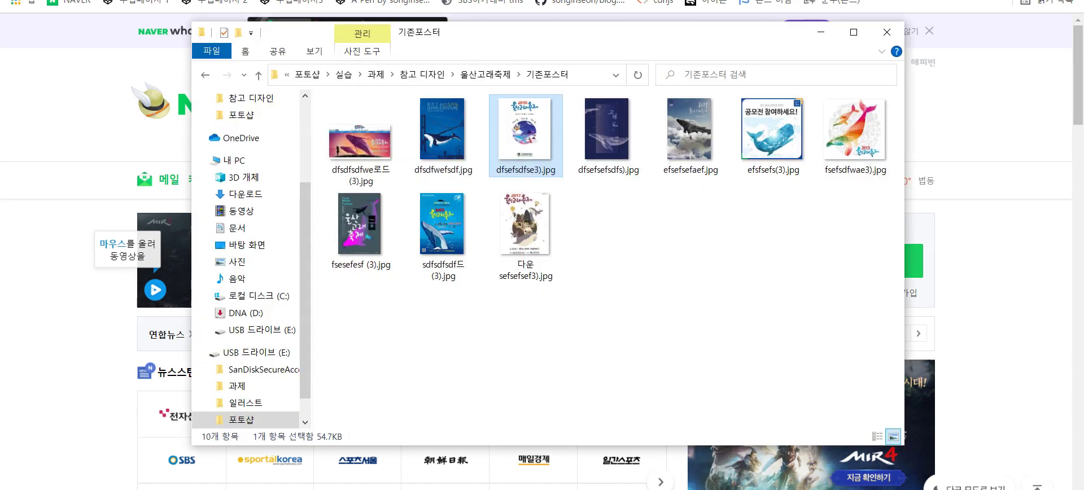
double_click(446, 235)
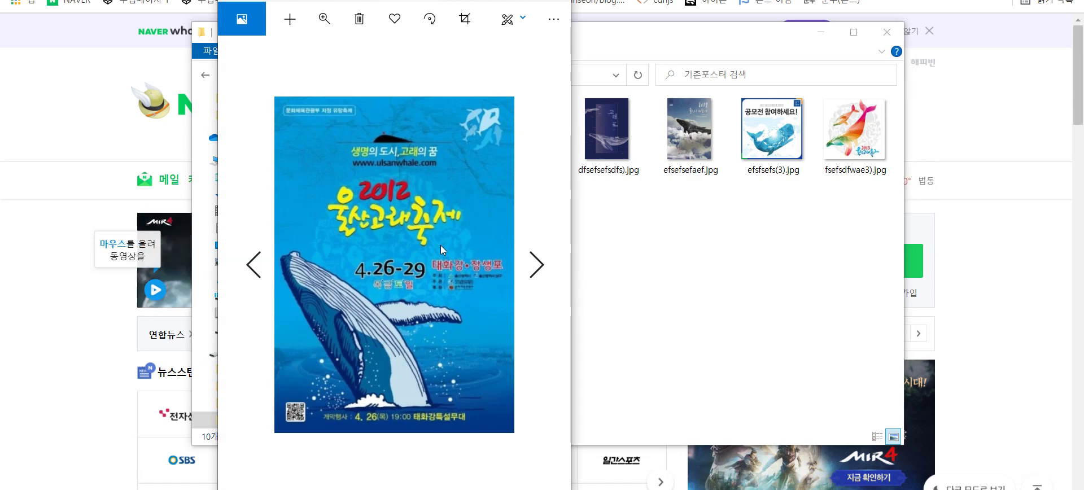
key("Right")
key("Right")
key("Right")
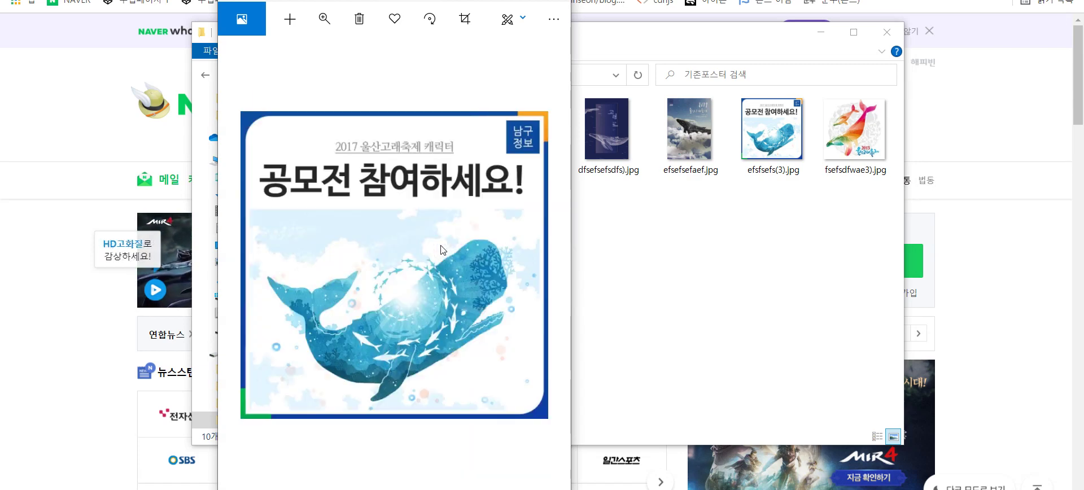
key("Left")
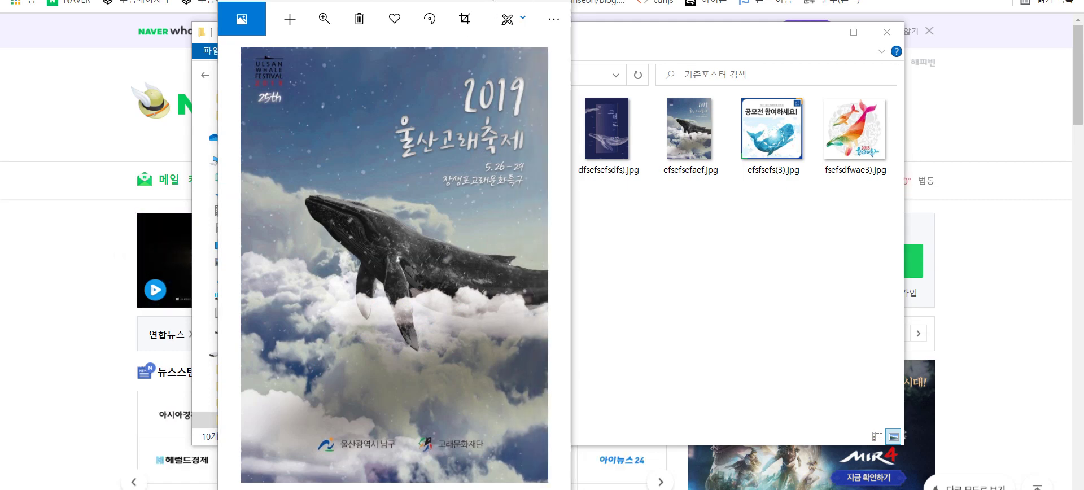
key("alt+F4")
left_click(820, 33)
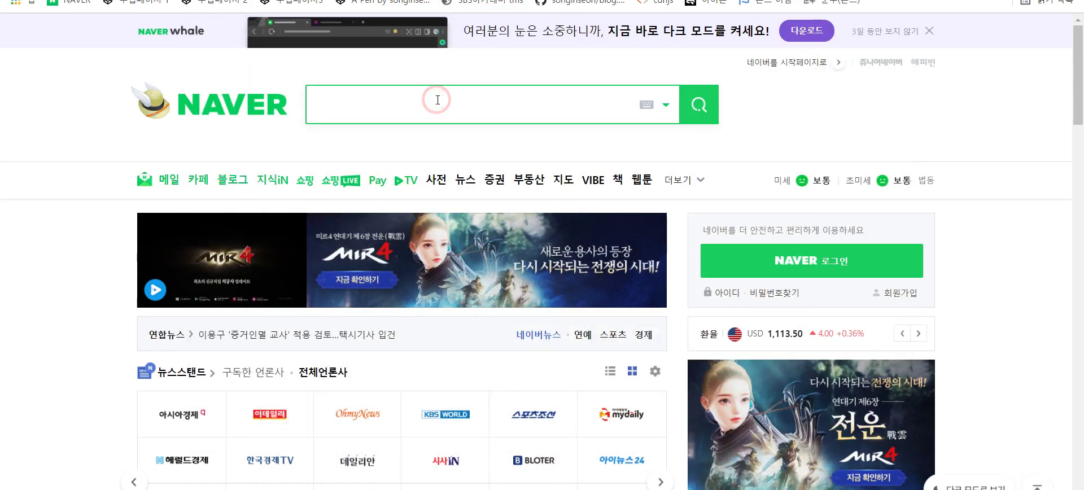
- Search NAVER for 고래문화재단 and browse the image results for the foundation's logo
type("고래문화재대")
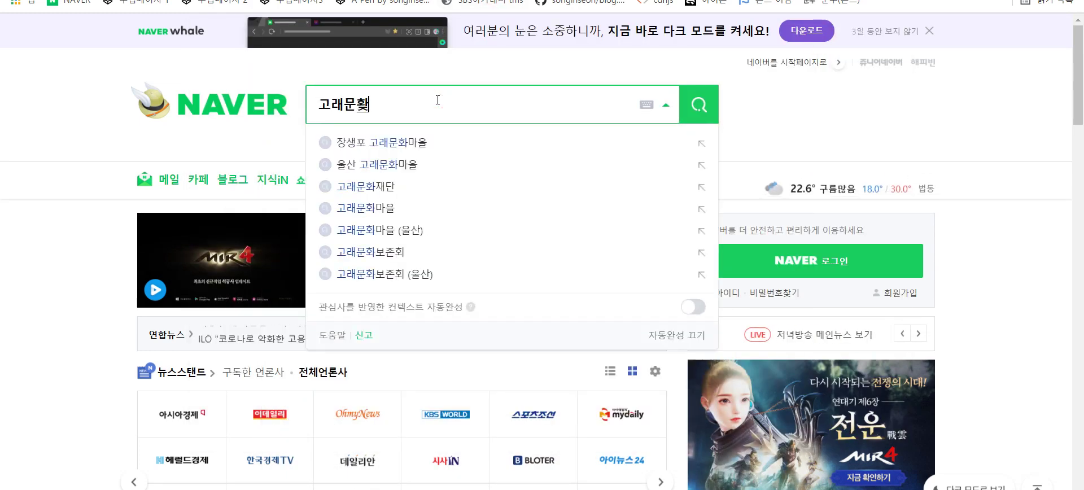
type("ㄴ")
key("Return")
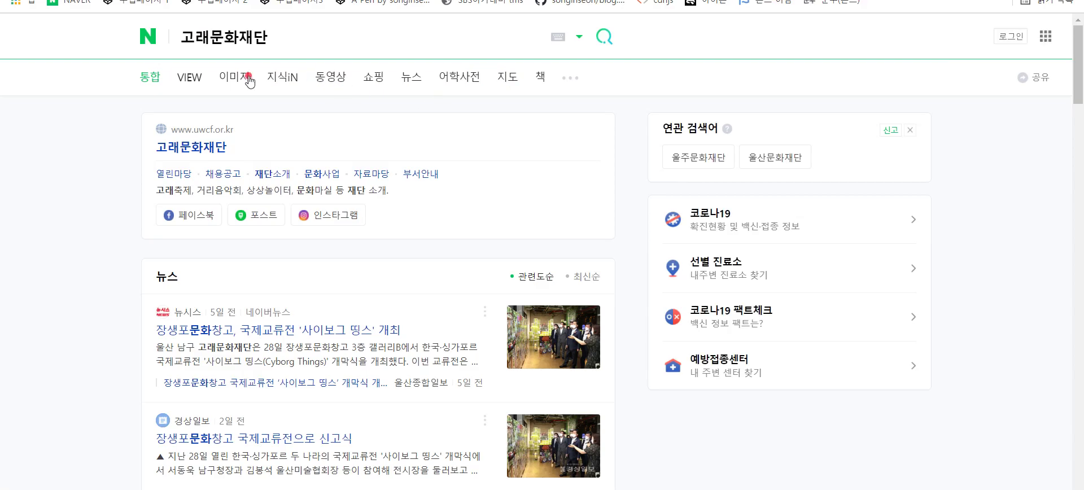
left_click(249, 76)
scroll(503, 256, "down", 10)
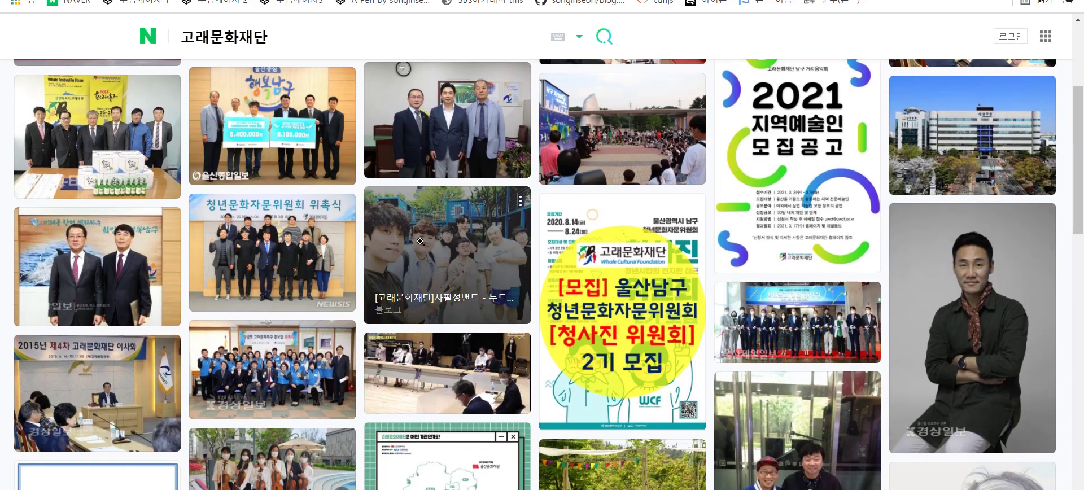
scroll(502, 256, "up", 4)
scroll(489, 246, "down", 8)
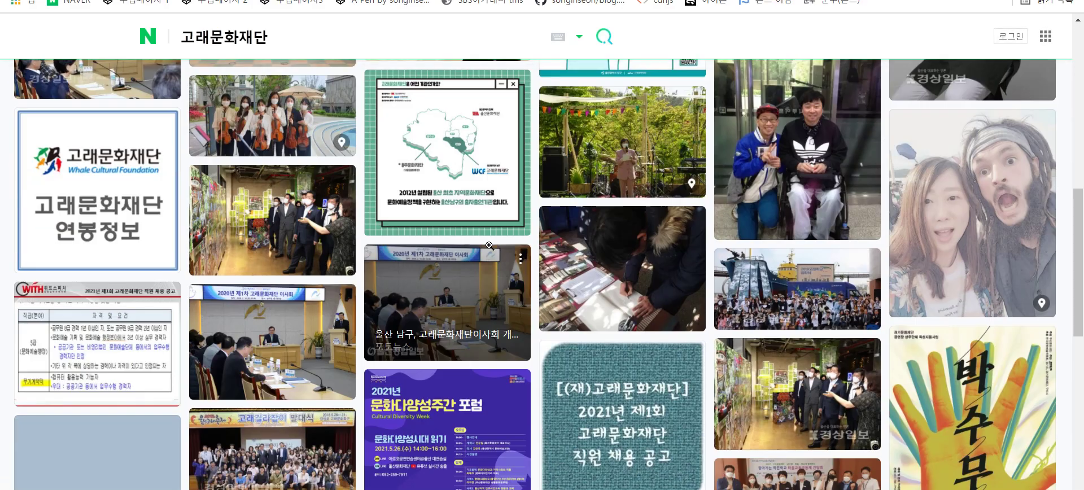
scroll(489, 245, "down", 2)
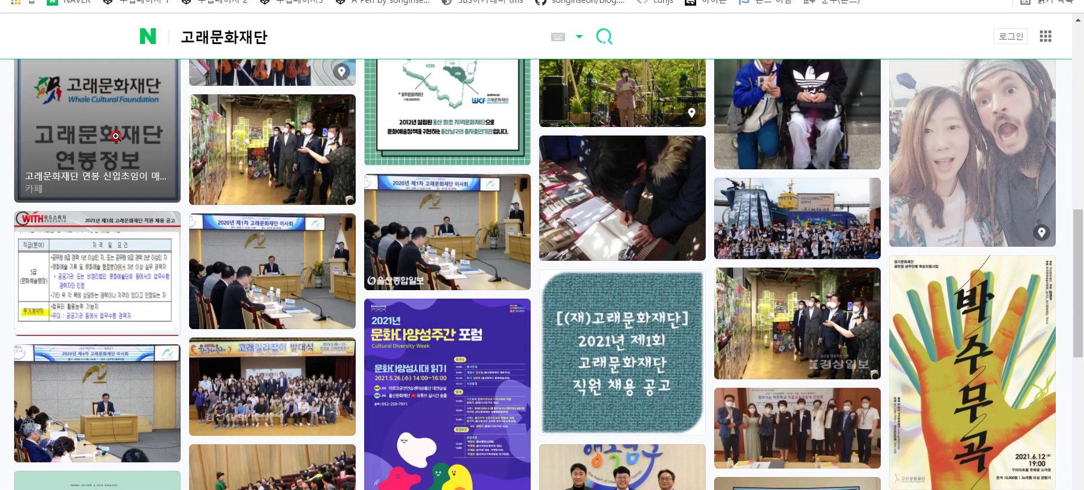
- Preview the 고래문화재단 연봉정보 image and the foundation's logo mark sheet, and close the preview
left_click(121, 140)
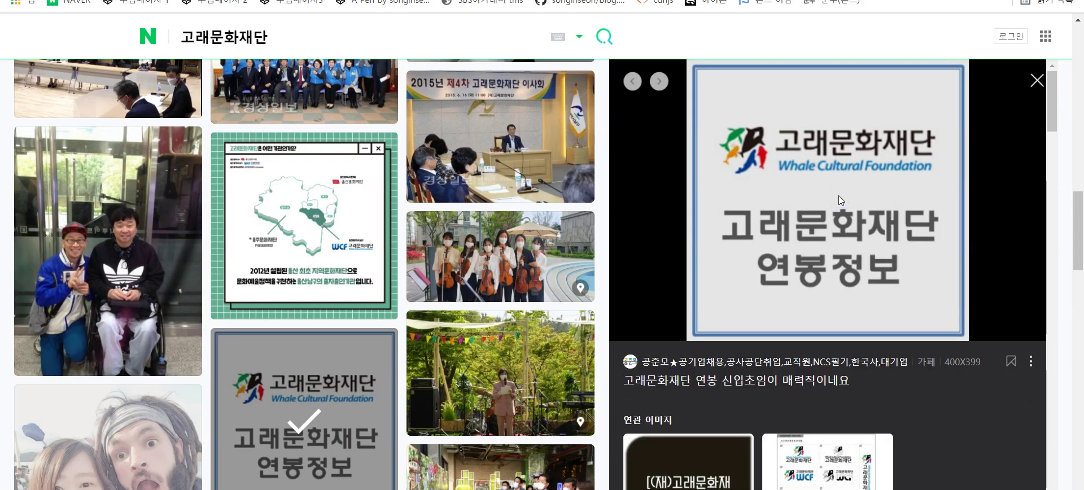
scroll(817, 253, "down", 10)
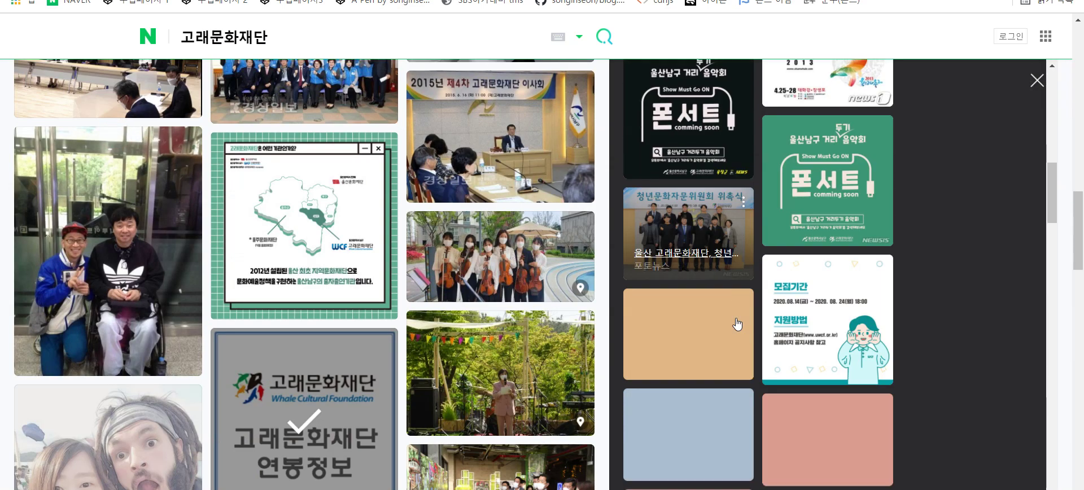
left_click(737, 325)
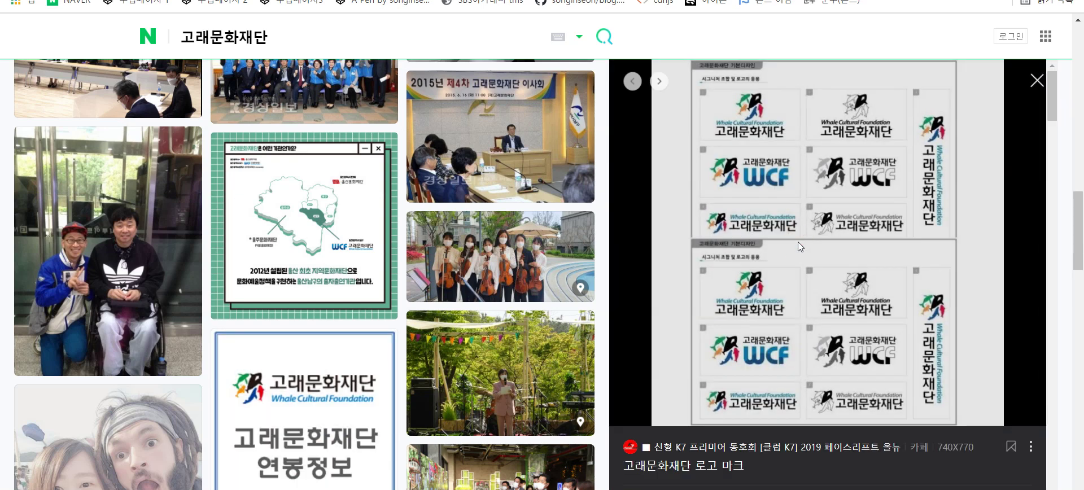
left_click(1037, 79)
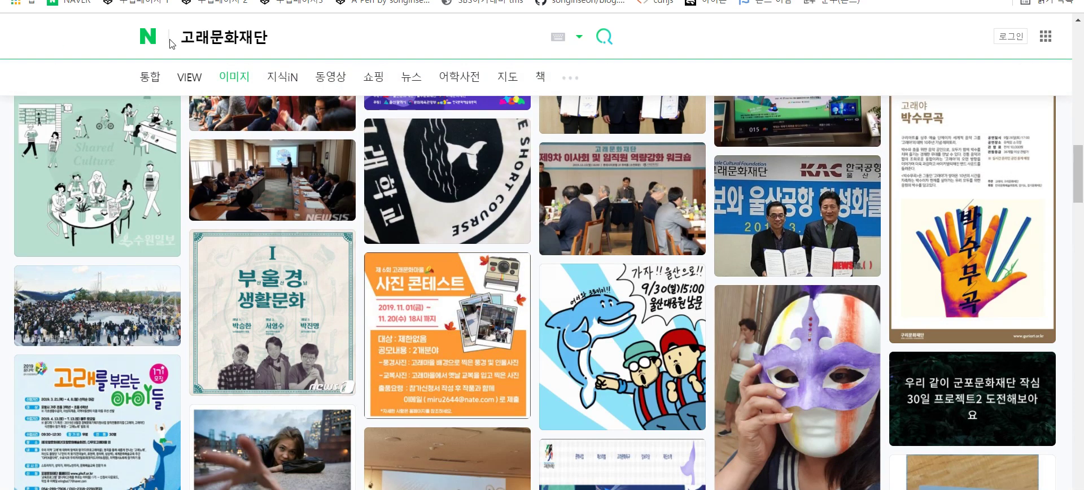
- Search again from the NAVER home page for 고래문화재단 and open the foundation's official website
left_click(149, 36)
type("고래문홬")
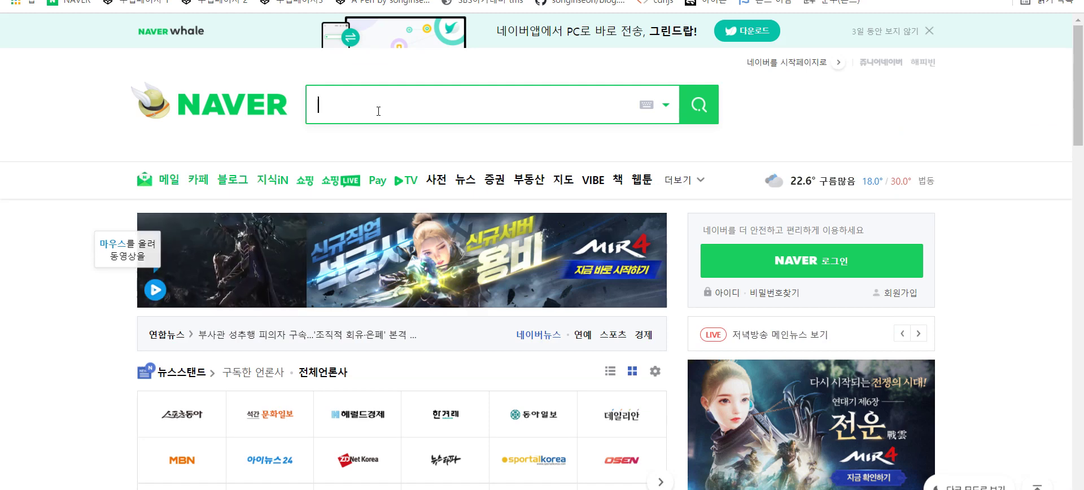
type("재단")
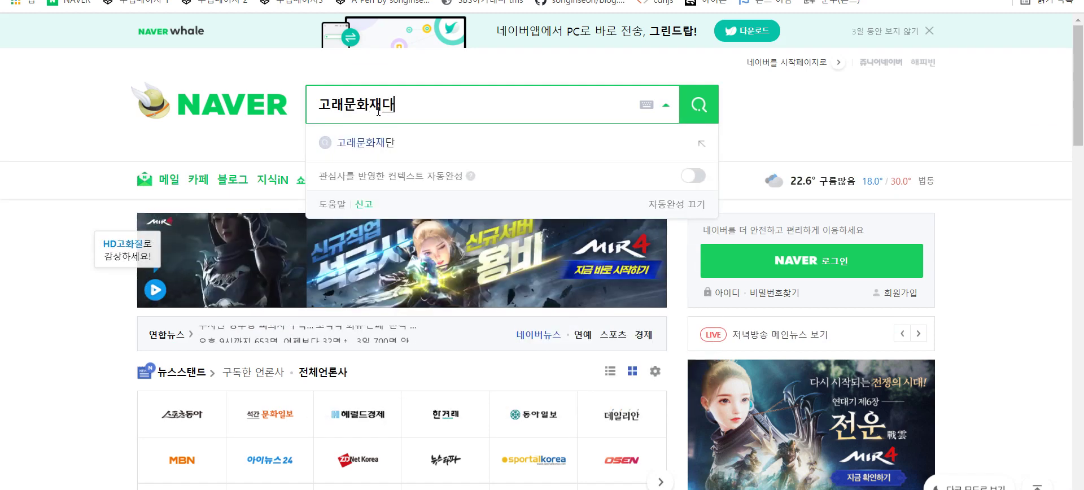
key("Return")
left_click(202, 151)
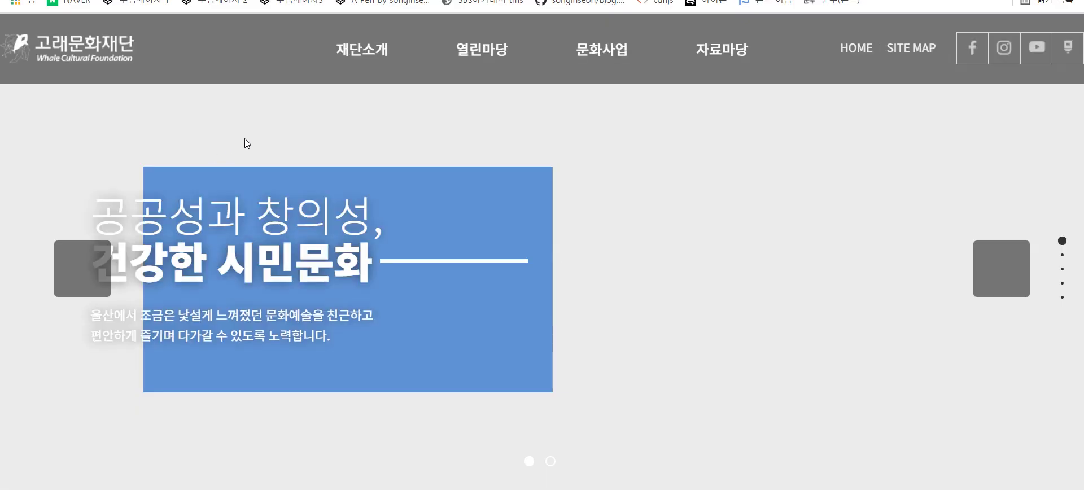
- Look through the foundation site's section menus for logo material and check the 서식자료 page under 열린마당
mouse_move(409, 58)
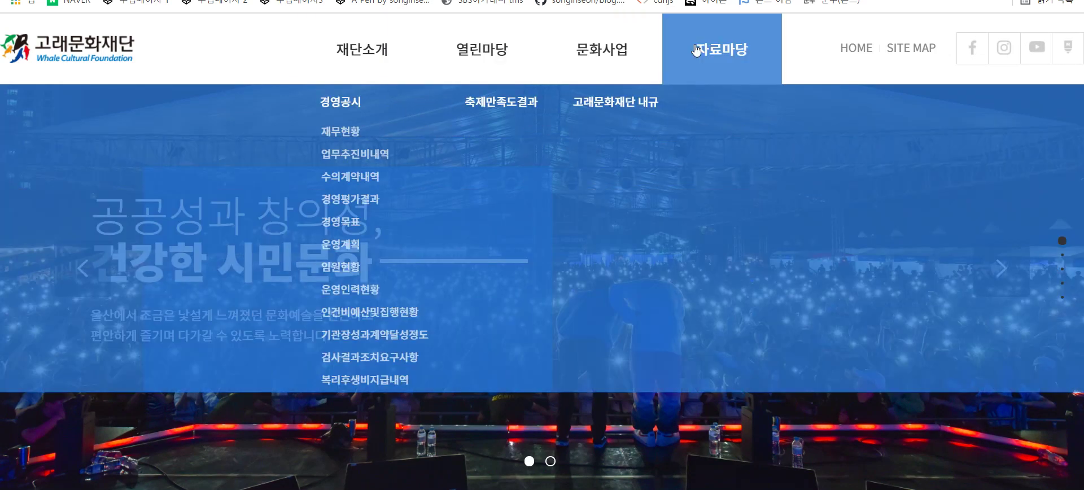
mouse_move(619, 54)
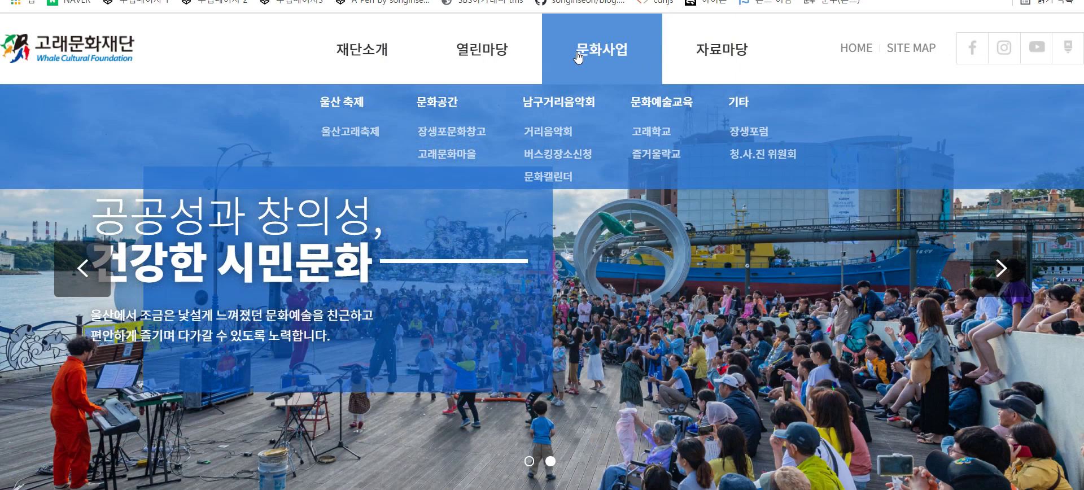
mouse_move(703, 67)
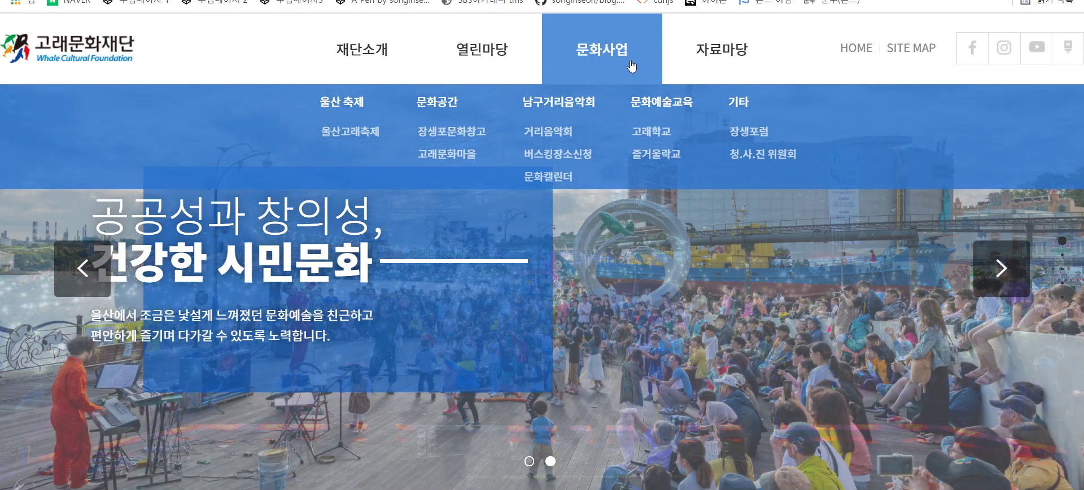
mouse_move(476, 53)
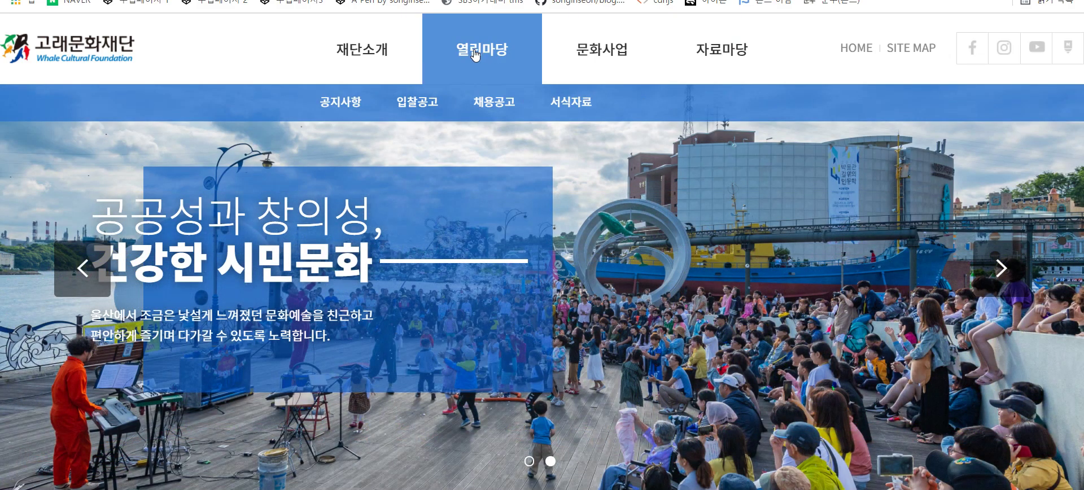
mouse_move(353, 63)
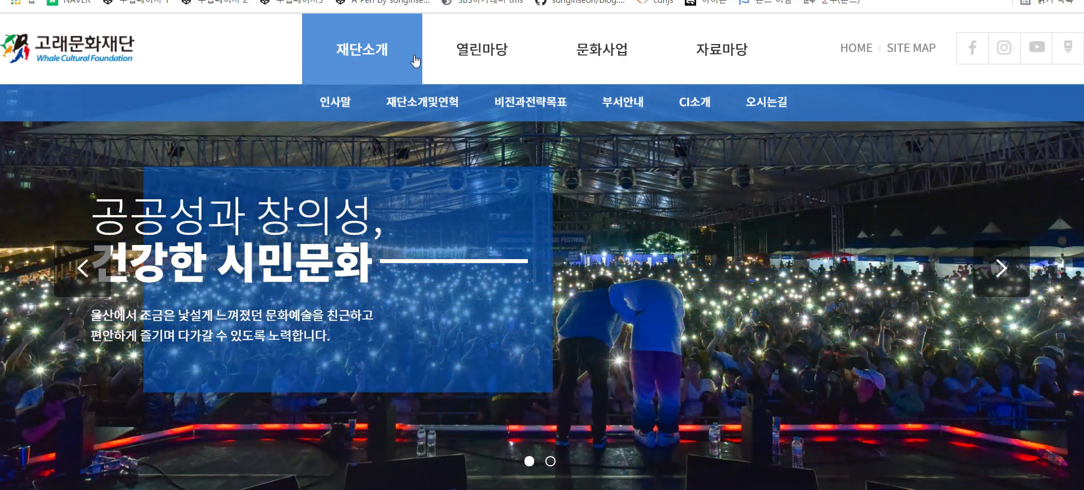
mouse_move(485, 79)
left_click(583, 103)
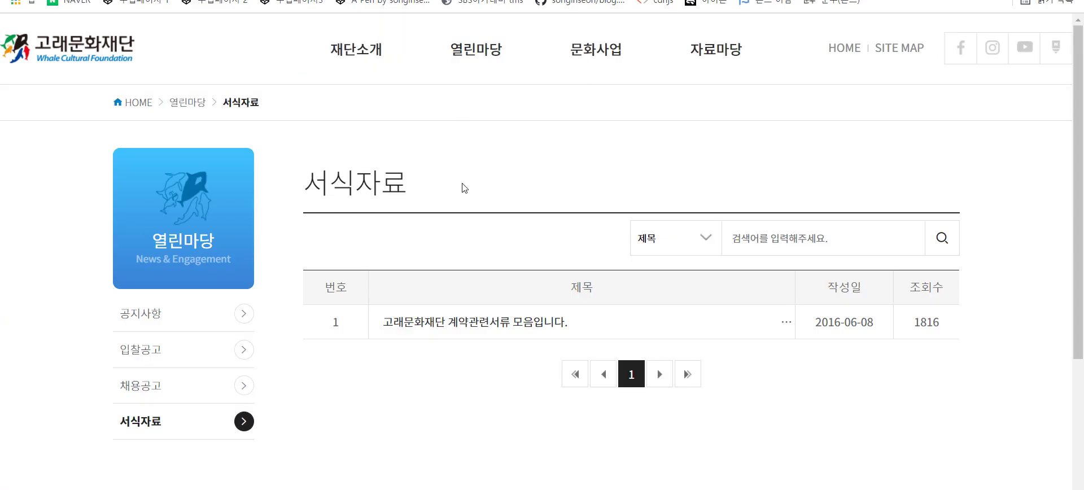
scroll(463, 225, "down", 1)
scroll(278, 91, "up", 1)
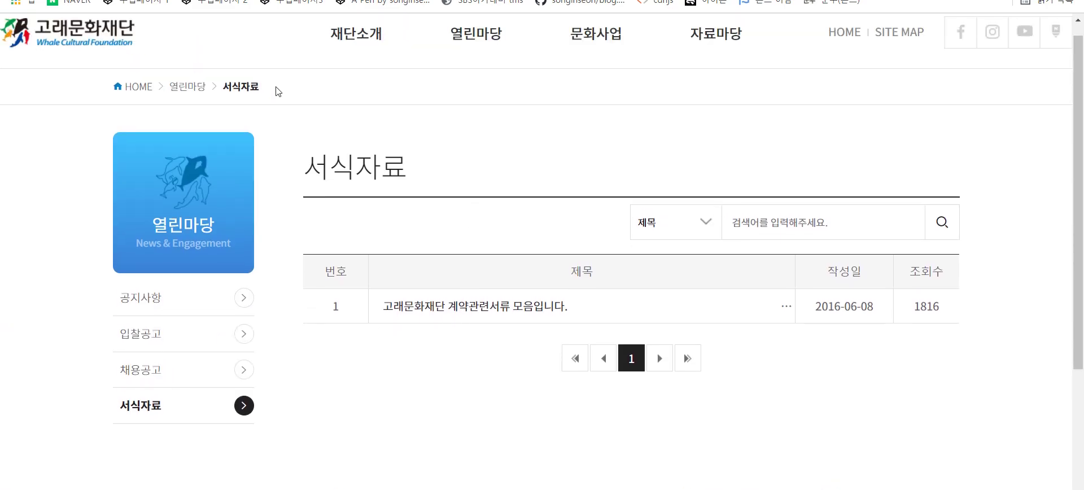
- Check the 문화캘린더 page under 문화사업 and open the 인사말 page under 재단소개
mouse_move(350, 97)
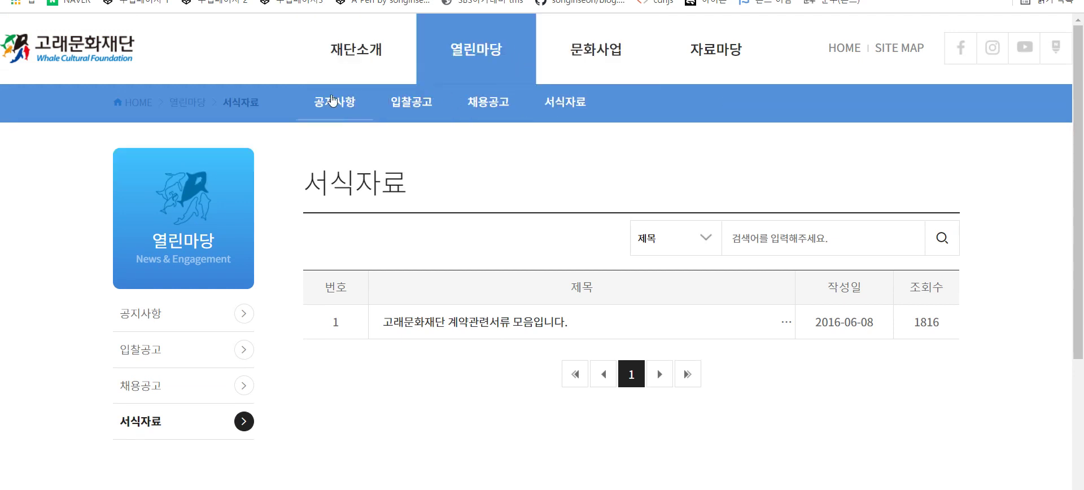
left_click(635, 51)
mouse_move(554, 66)
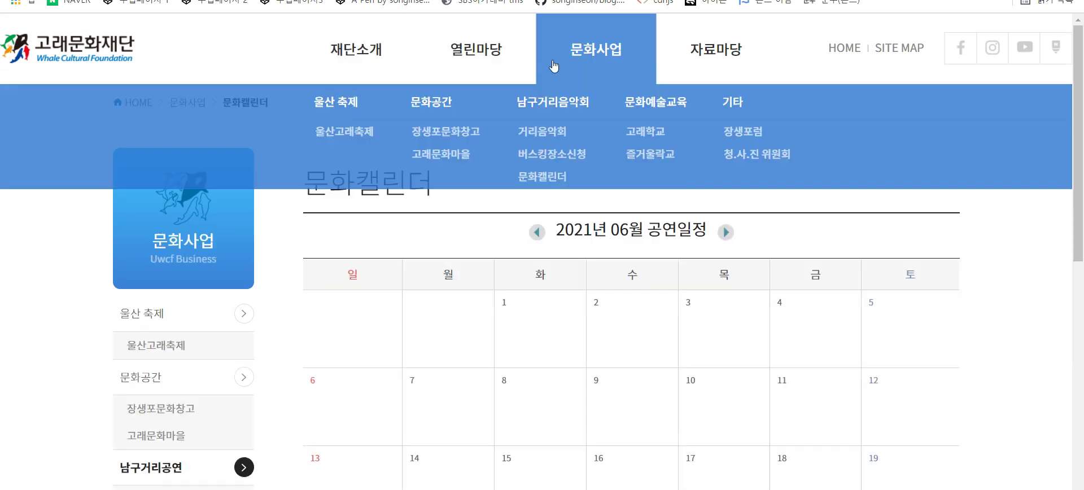
scroll(262, 310, "down", 6)
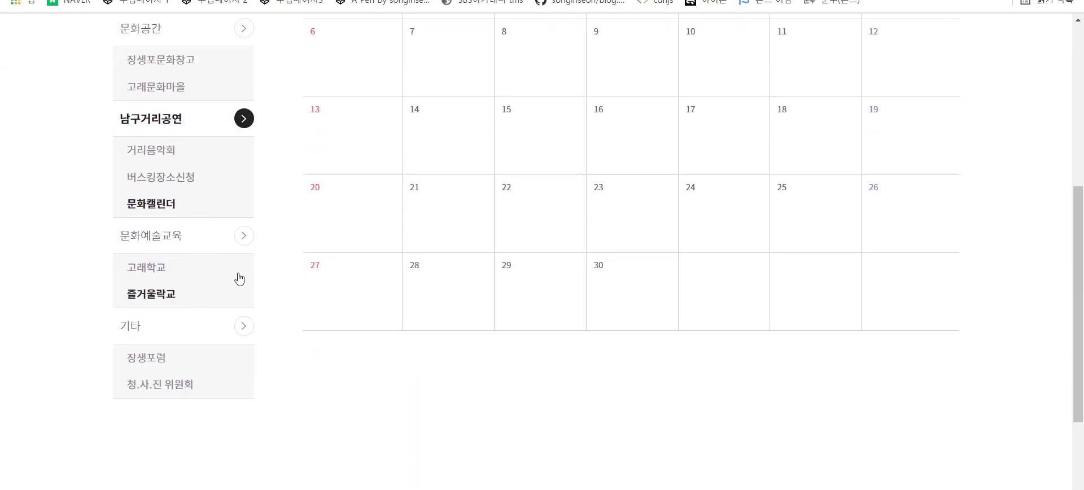
scroll(240, 279, "up", 6)
mouse_move(359, 70)
left_click(349, 101)
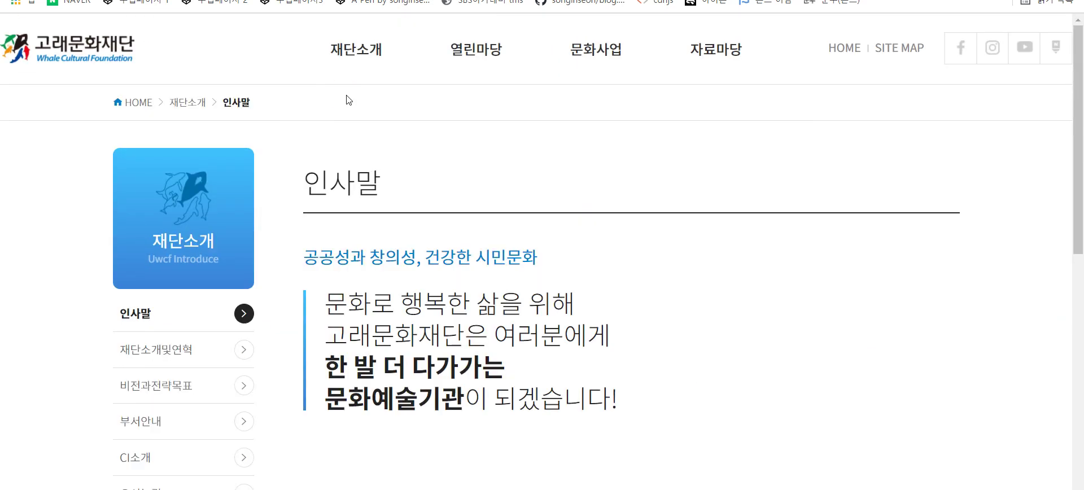
- Open the 재단소개및연혁 page, copy the 고래문화재단 WCF logo image, and switch to Photoshop
left_click(161, 351)
scroll(169, 356, "down", 4)
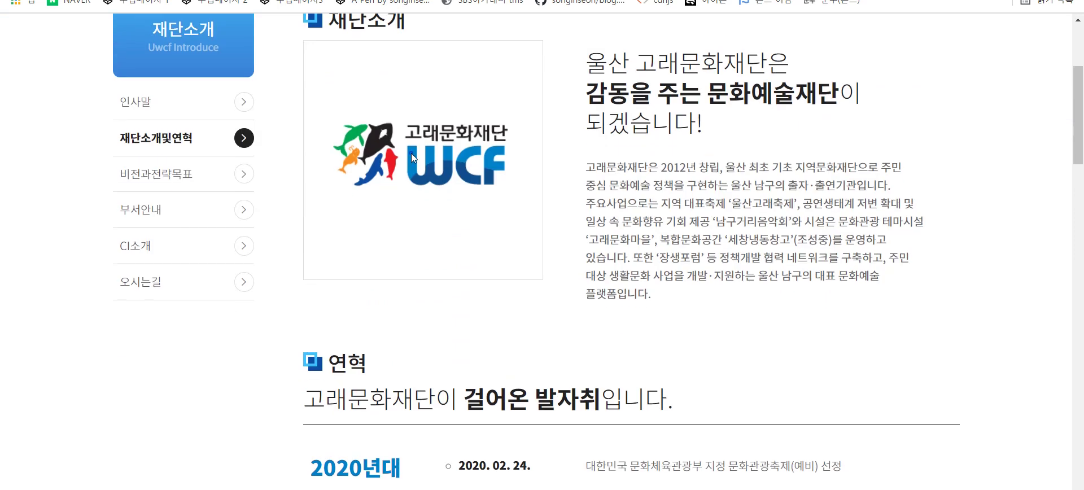
right_click(412, 154)
left_click(470, 201)
key("alt+Tab")
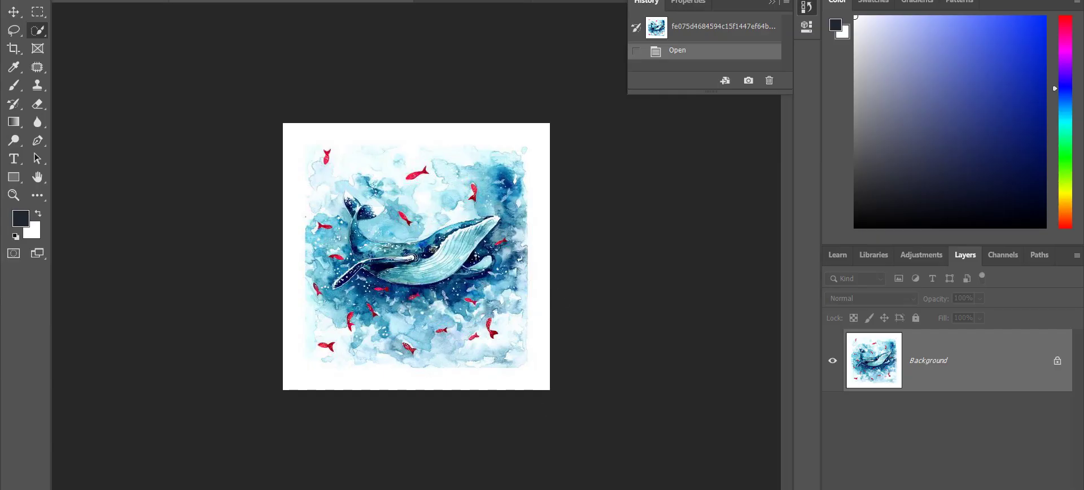
- Find the Ulsan Whale Festival 2021 poster among the open documents and paste the copied WCF logo into it
left_click(400, 3)
left_click(465, 1)
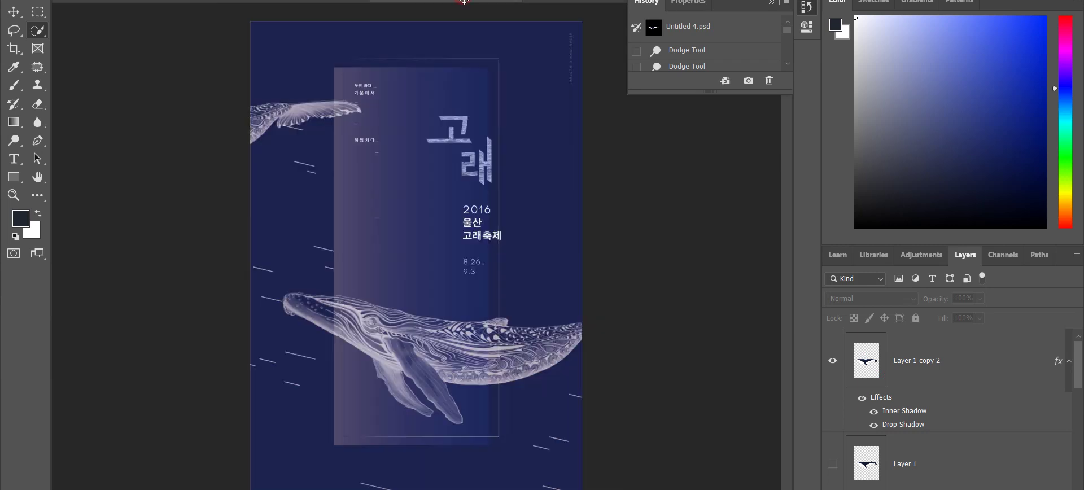
left_click(549, 2)
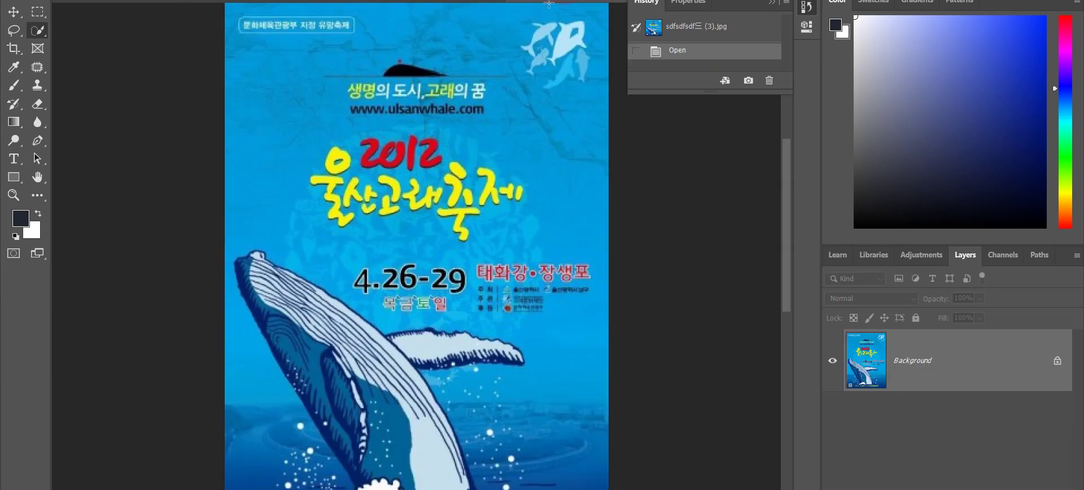
left_click(357, 3)
left_click_drag(727, 8, 727, 72)
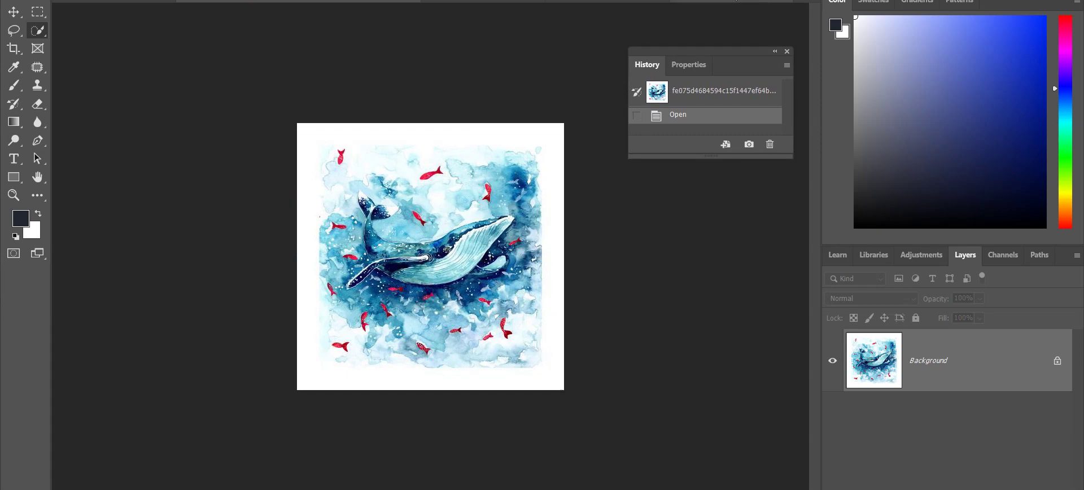
left_click(703, 1)
key("ctrl+minus")
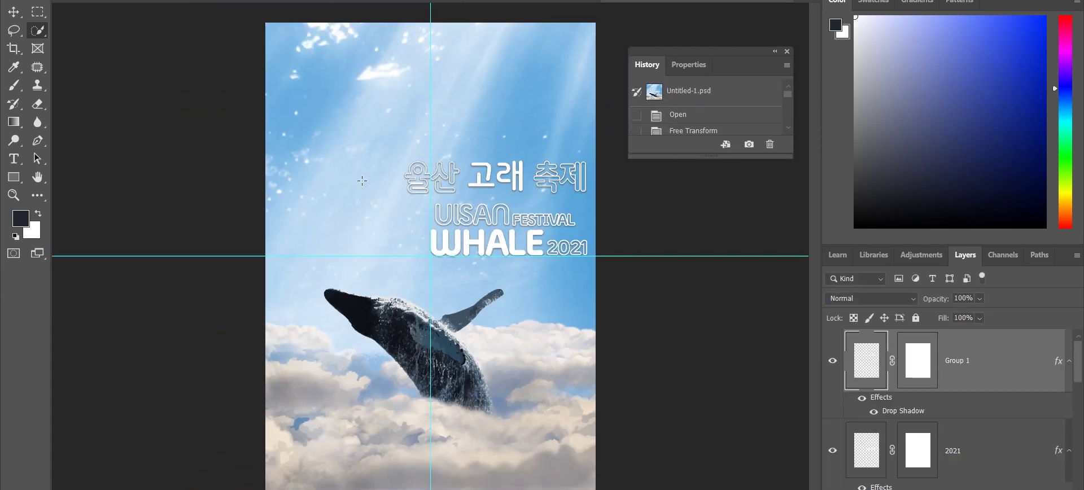
key("ctrl+v")
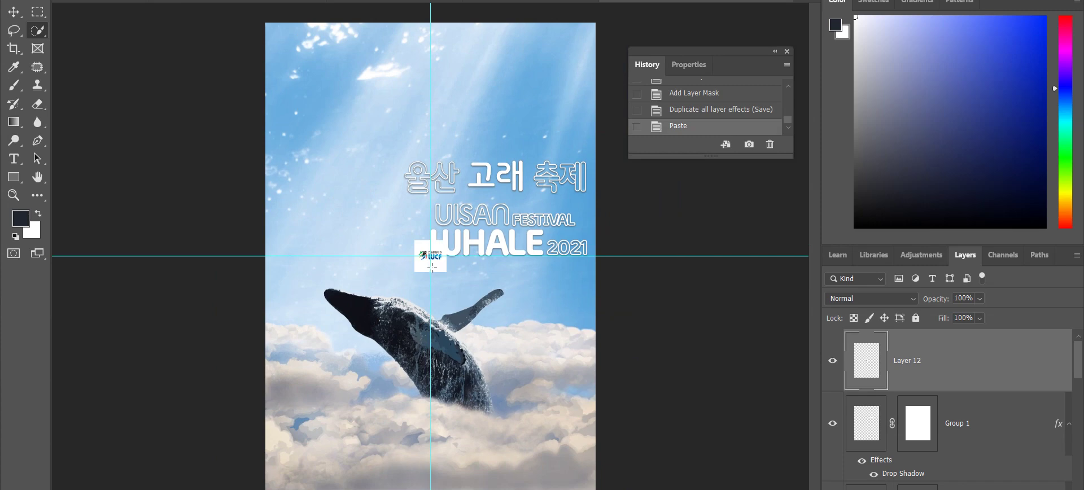
- Move the pasted WCF logo with Free Transform to the empty sky on the poster's left side
key("ctrl+t")
left_click_drag(425, 266, 453, 251)
key("ctrl+plus")
key("ctrl+plus")
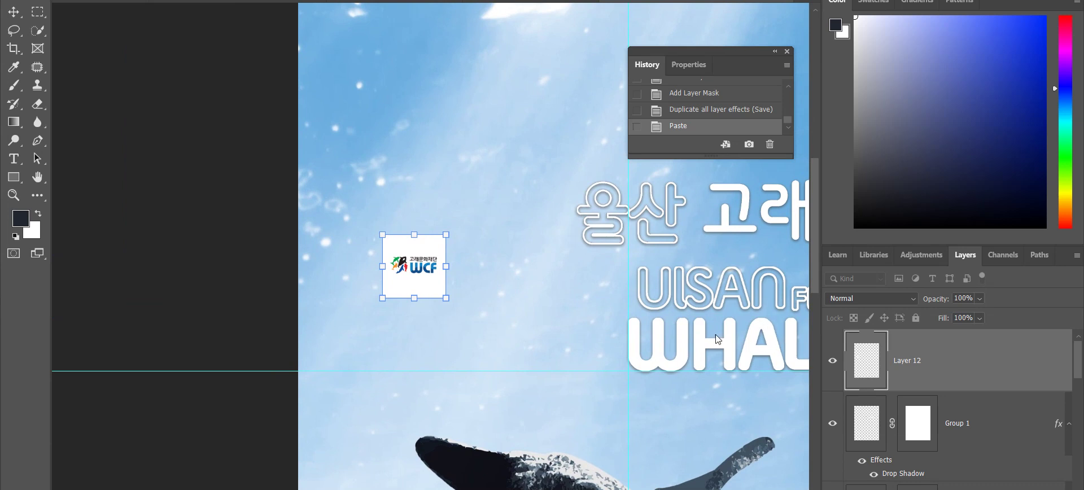
- Try to select the white background around the WCF logo with the Quick Selection tool
left_click(37, 30)
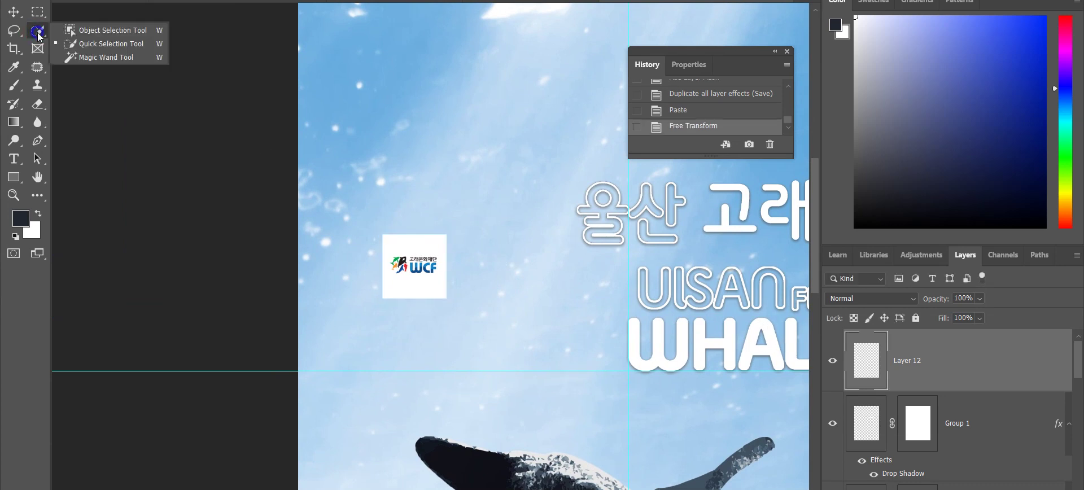
left_click(103, 43)
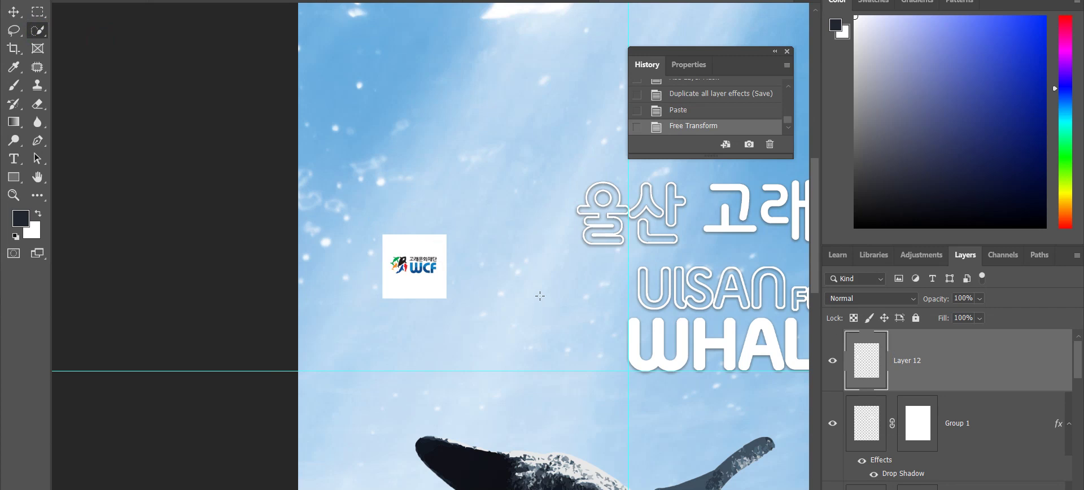
key("Caps_Lock")
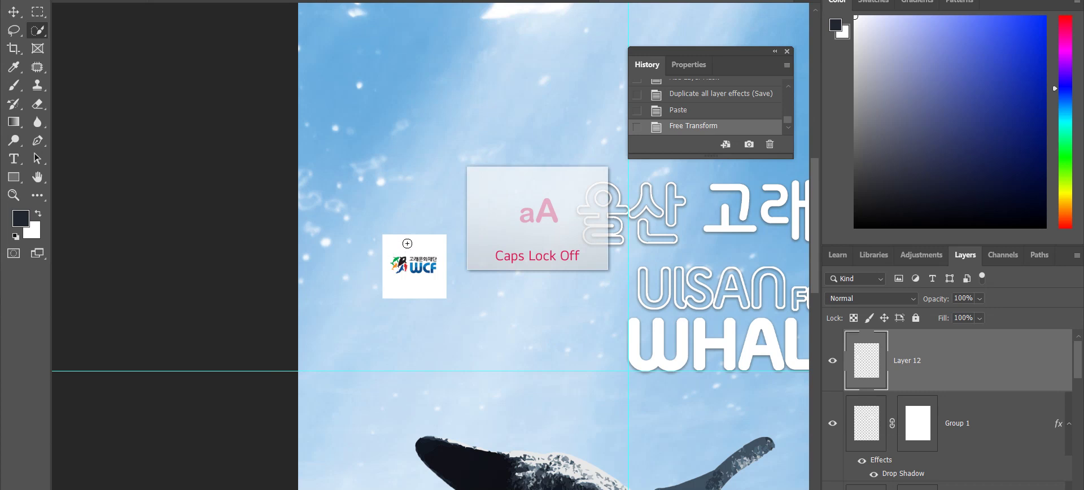
left_click(407, 244)
left_click(424, 286)
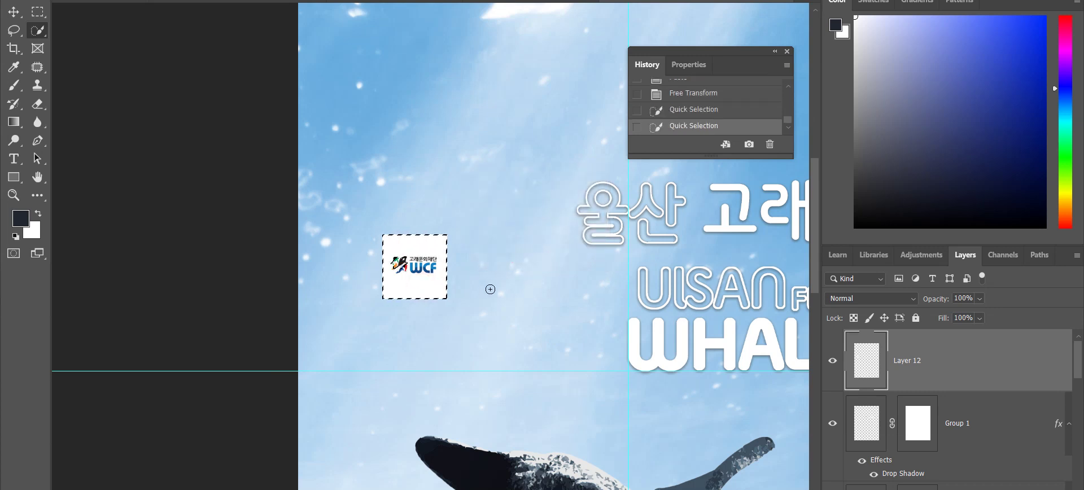
key("ctrl+plus")
key("ctrl+plus")
key("ctrl+plus")
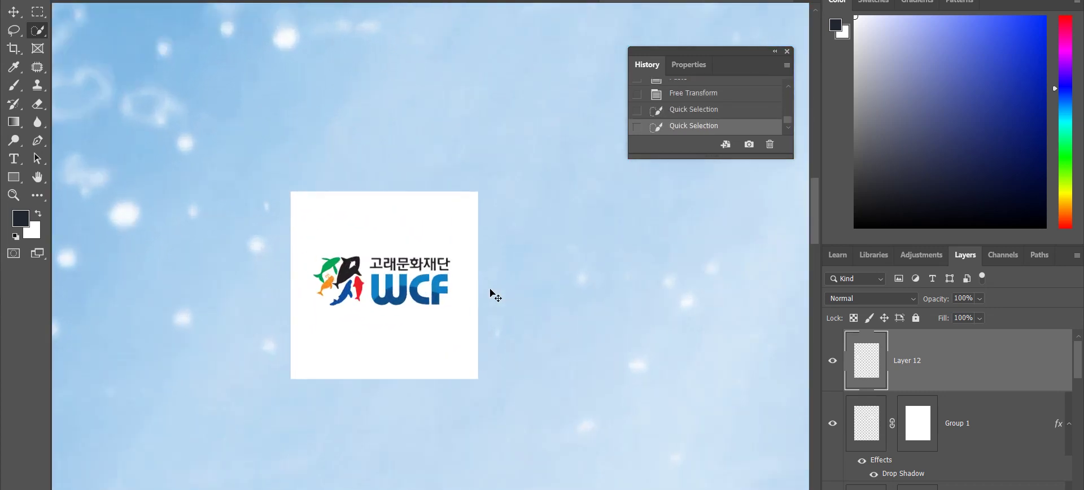
key("ctrl+plus")
left_click_drag(484, 295, 537, 273)
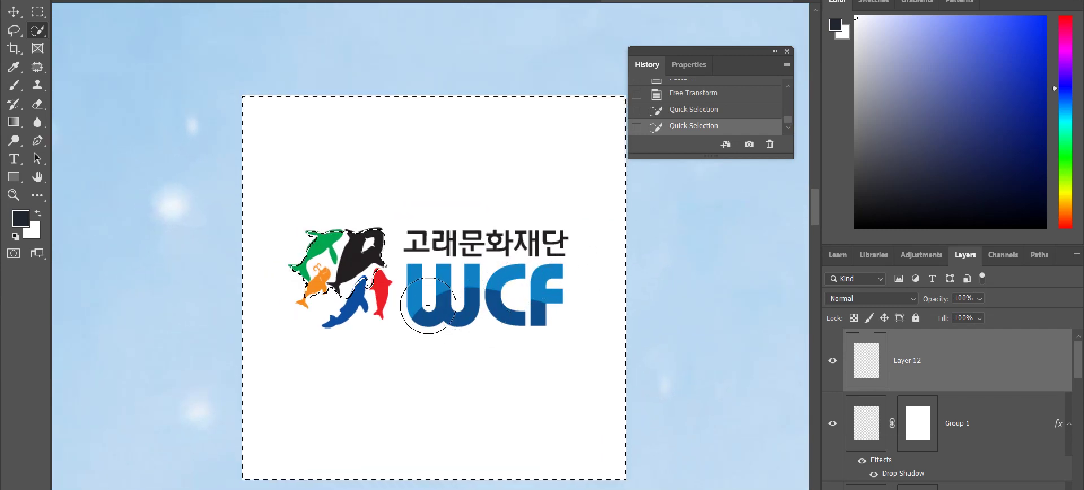
- Try extending the quick selection at the W of the logo, and undo all the quick selections
key("alt+bracketleft")
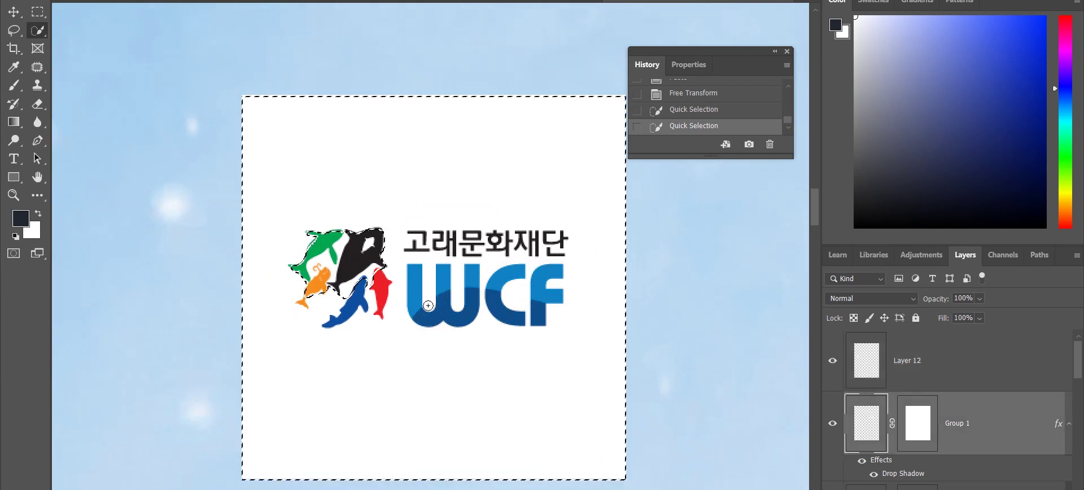
left_click(417, 313)
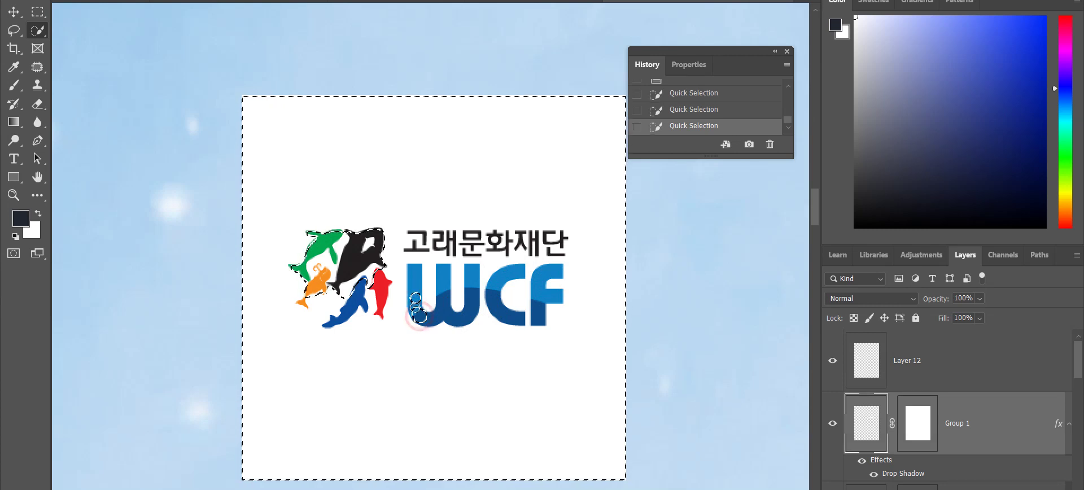
key("ctrl+z")
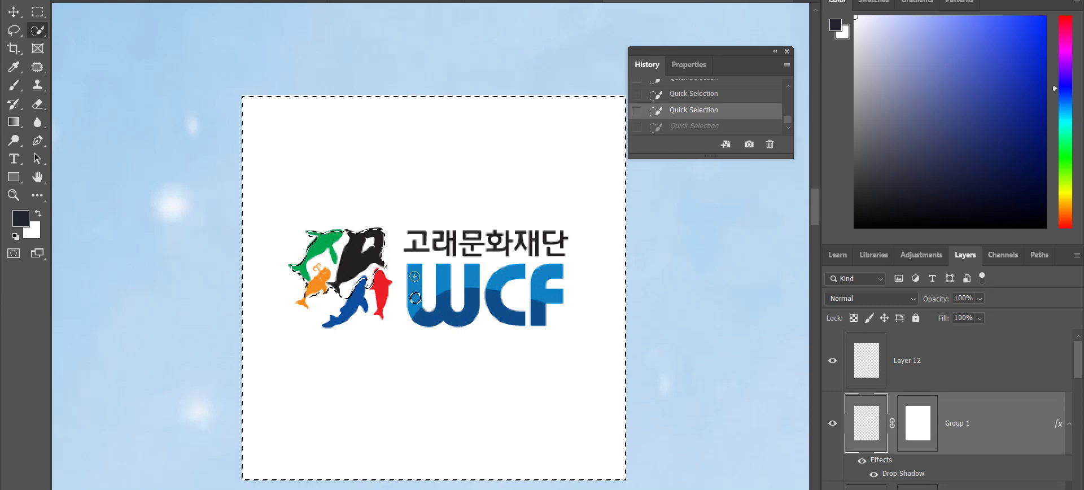
key("ctrl+z")
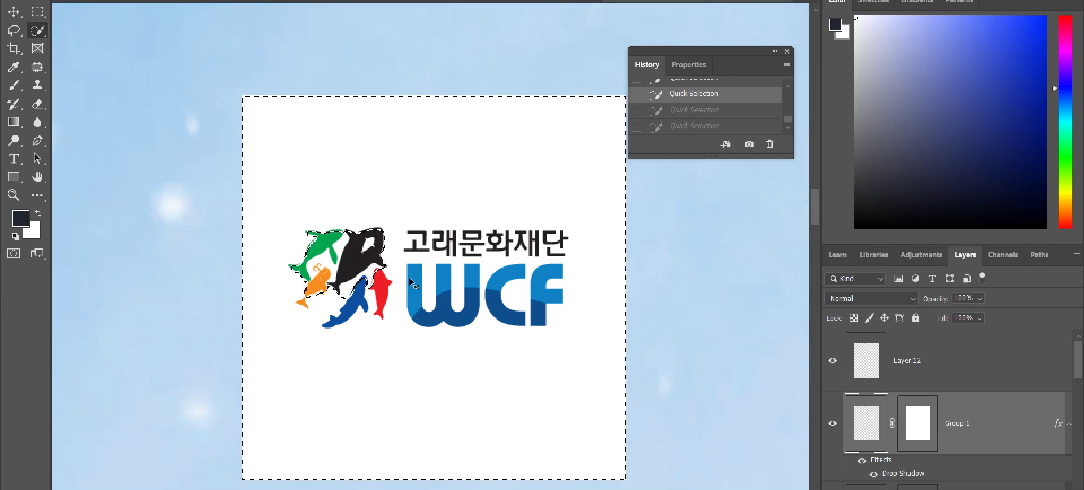
key("ctrl+z")
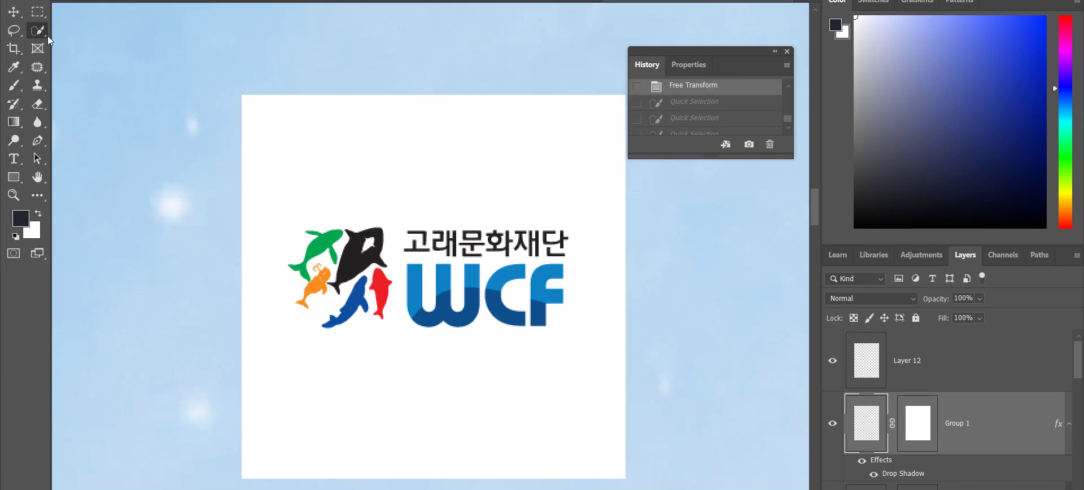
- Try the Magic Wand on the logo's white background, then make Layer 12 the active layer and deselect
right_click(47, 36)
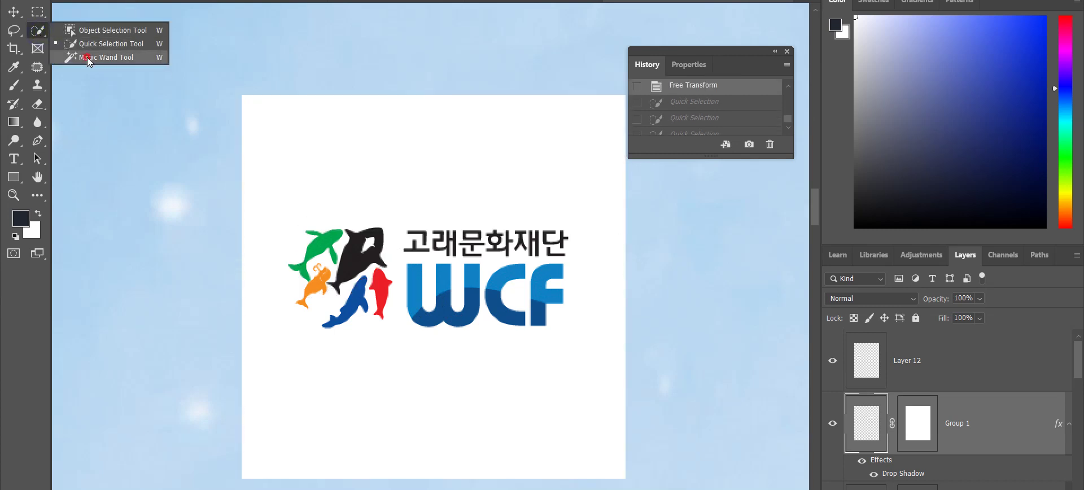
left_click(105, 57)
left_click(371, 195)
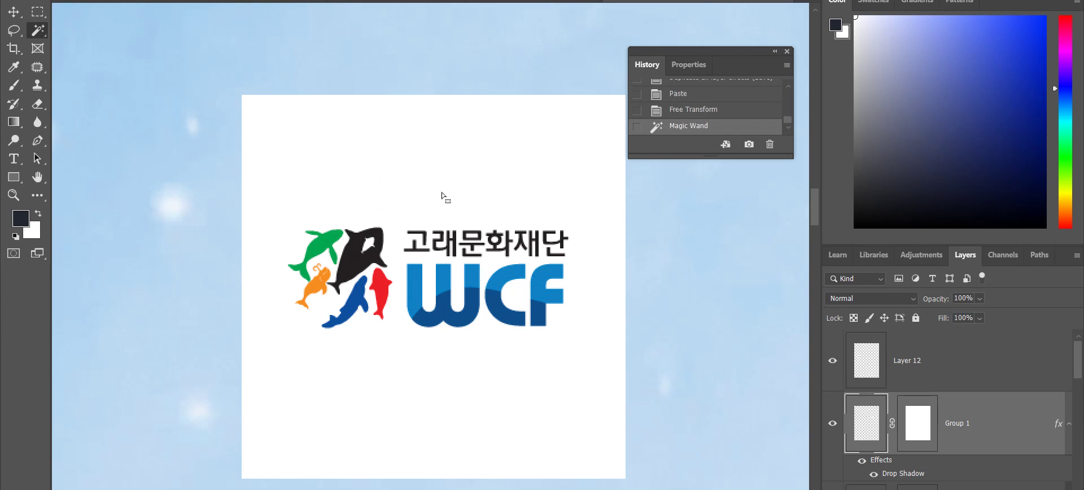
key("ctrl+d")
left_click(457, 200)
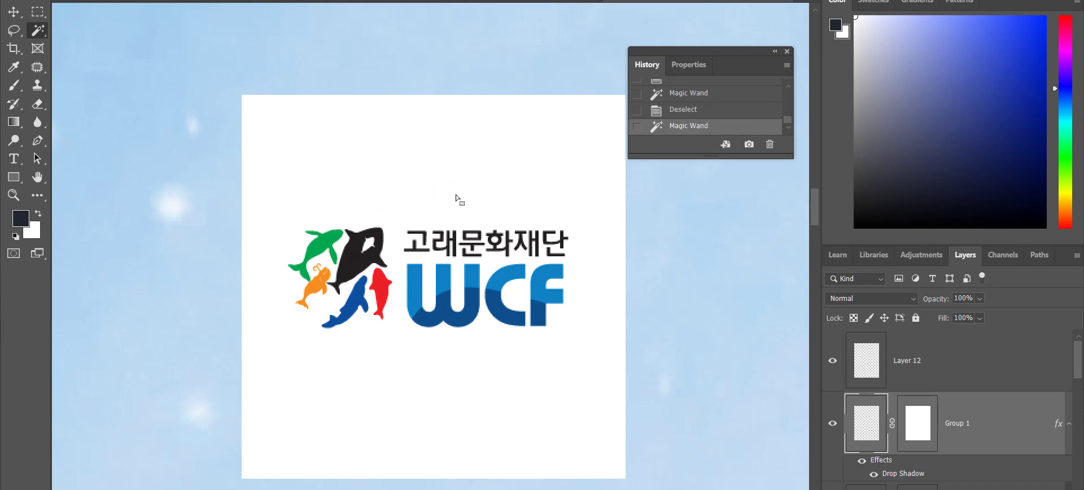
key("ctrl+minus")
key("ctrl+minus")
key("ctrl+minus")
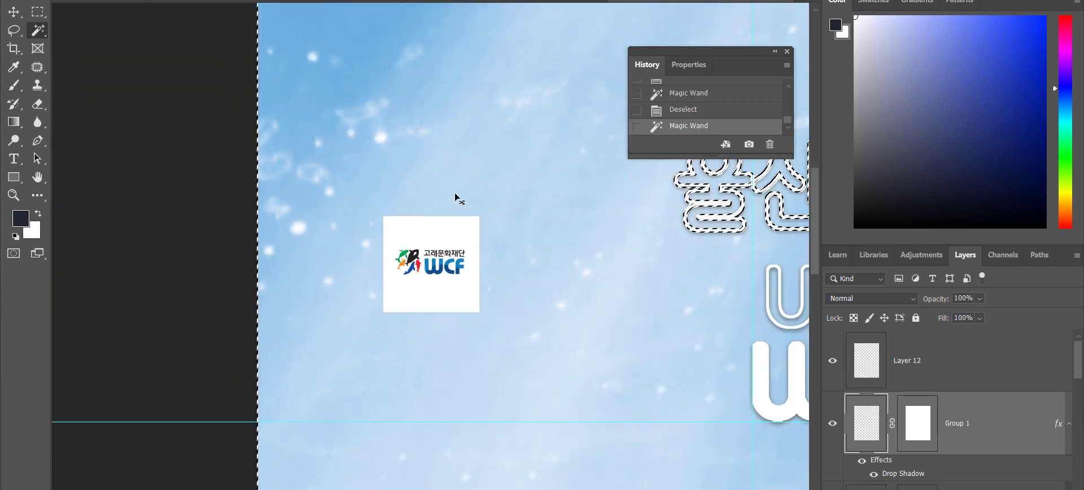
key("ctrl+plus")
key("ctrl+plus")
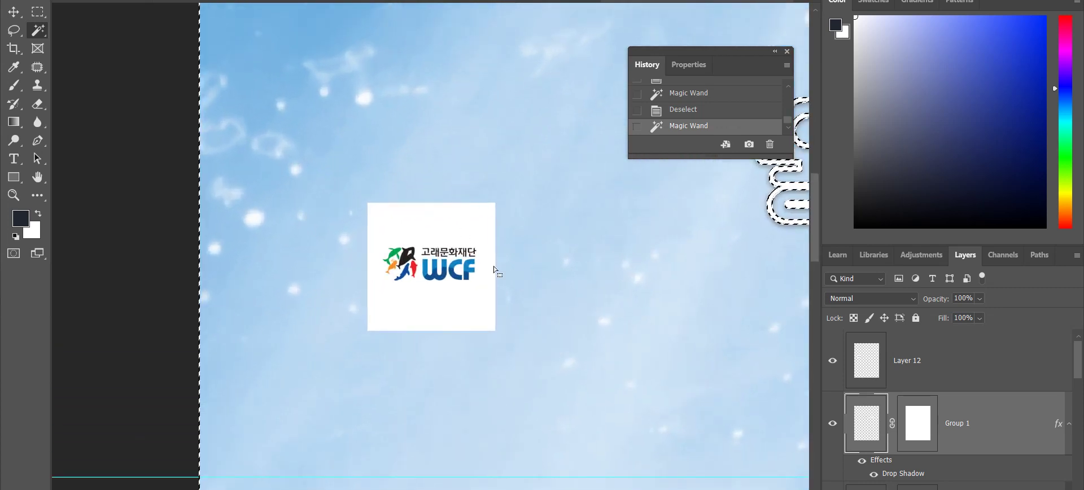
left_click(871, 347)
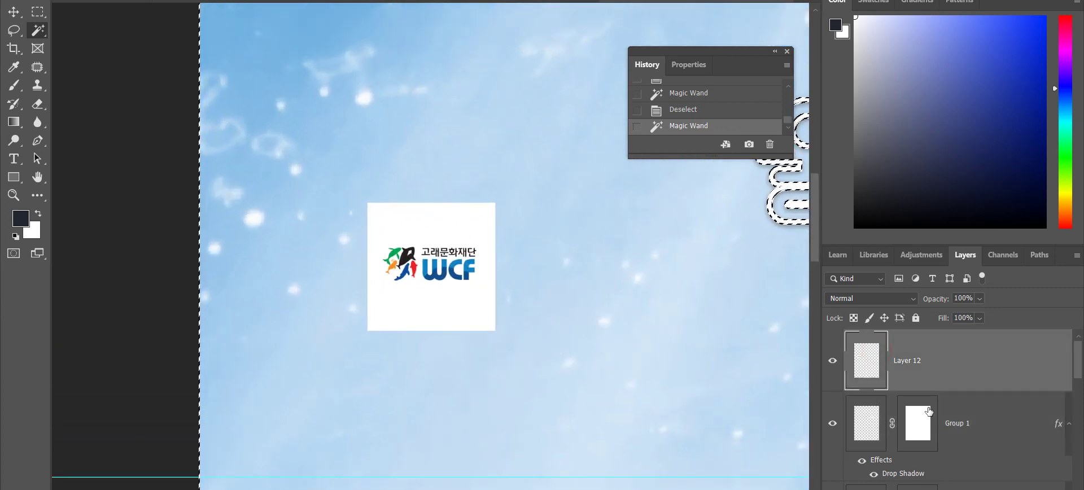
key("ctrl+d")
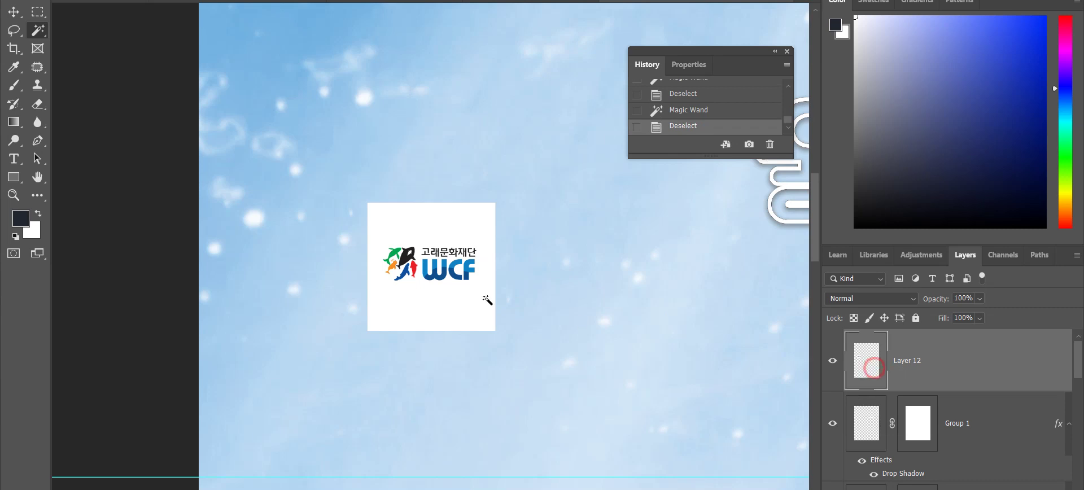
- Look through the poster's layer stack from Layer 12 down to the Background layer
scroll(909, 398, "down", 5)
scroll(908, 398, "up", 5)
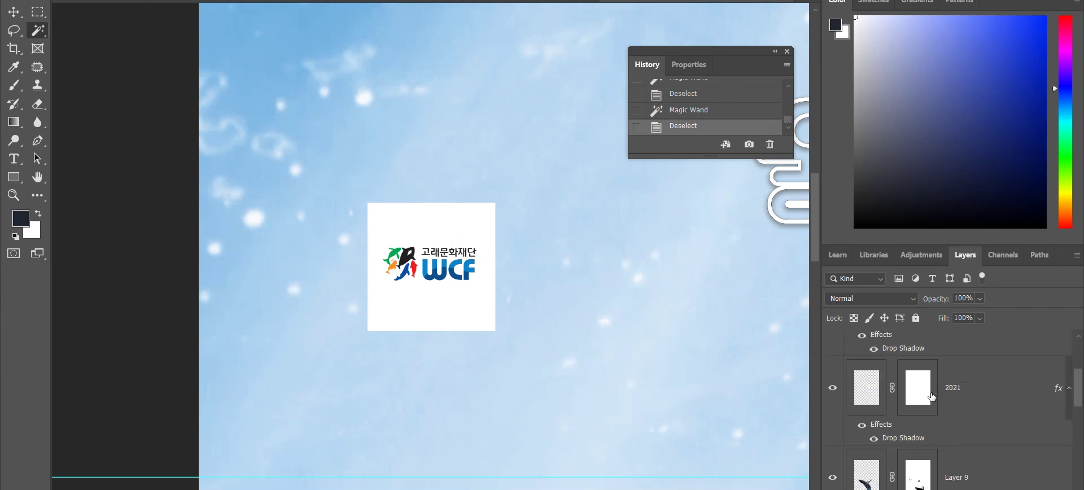
scroll(909, 399, "down", 3)
scroll(909, 398, "up", 3)
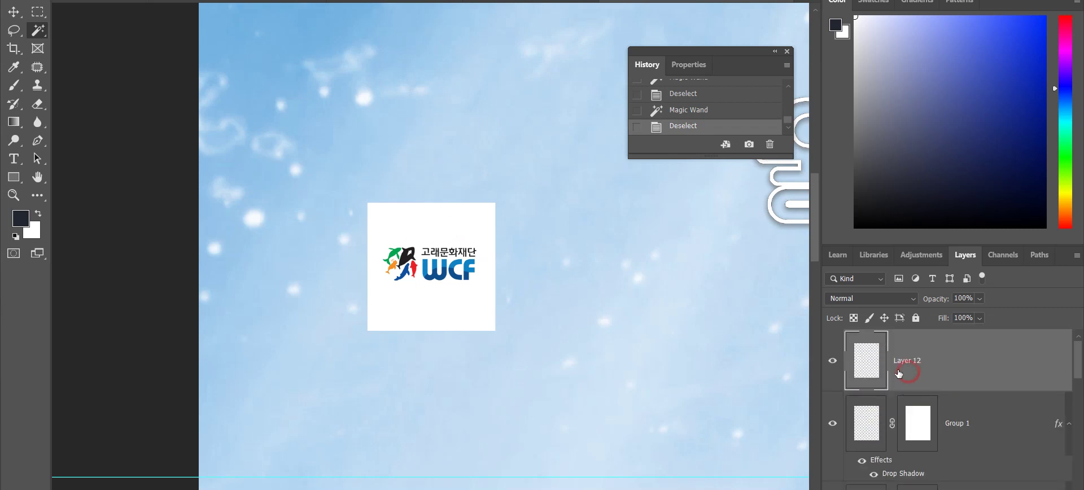
key("ctrl+a")
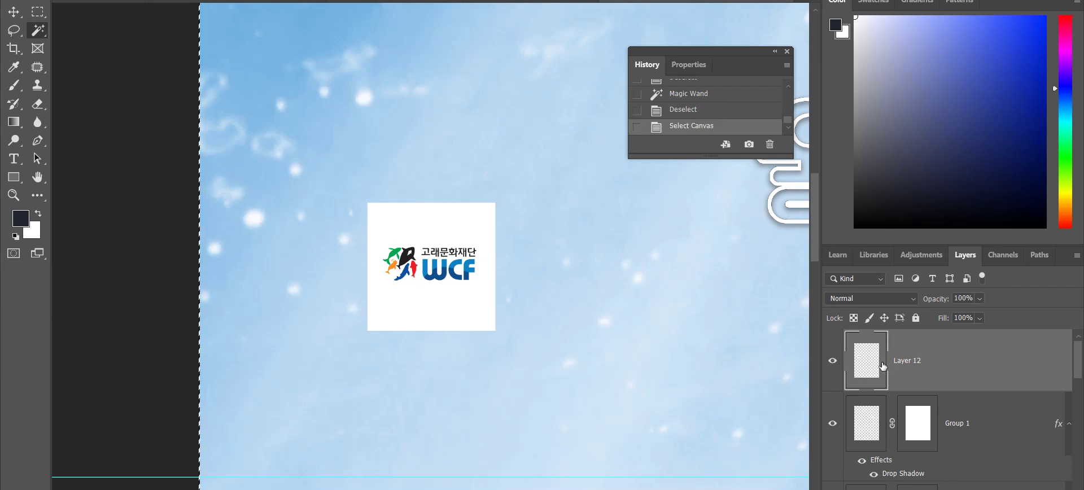
scroll(922, 404, "down", 3)
scroll(922, 405, "down", 2)
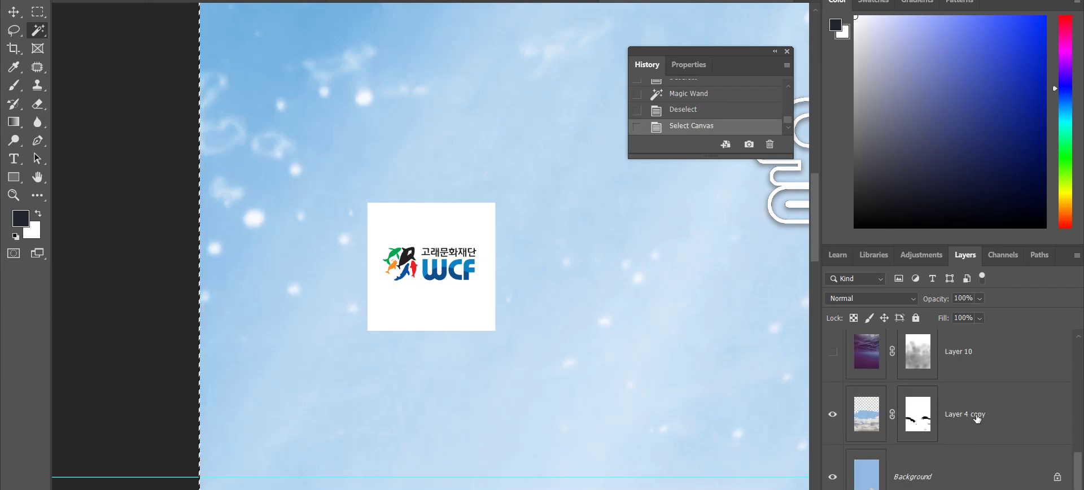
scroll(937, 407, "up", 3)
scroll(945, 407, "down", 2)
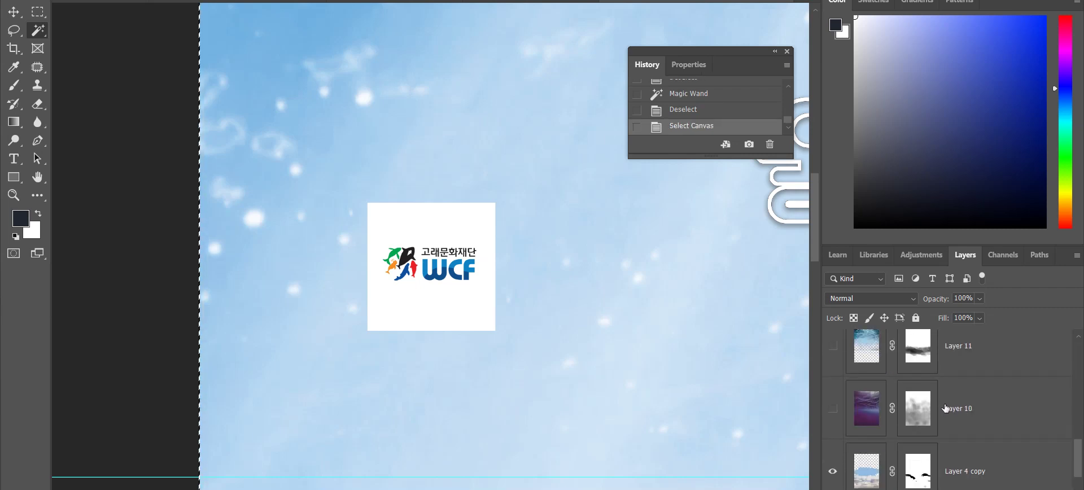
scroll(945, 407, "up", 5)
scroll(946, 408, "up", 3)
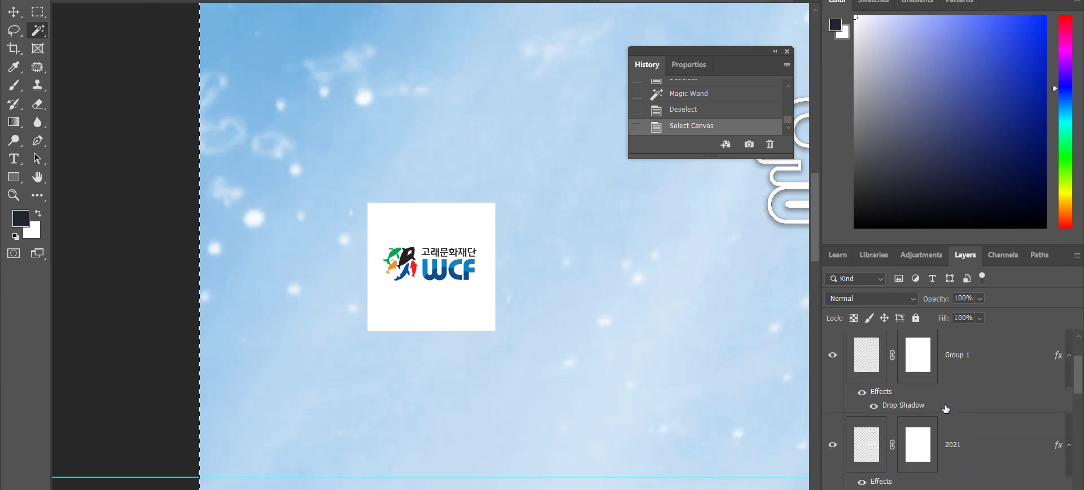
- Deselect the canvas and shift the WCF logo slightly to the right and down
key("ctrl+minus")
key("ctrl+minus")
key("ctrl+minus")
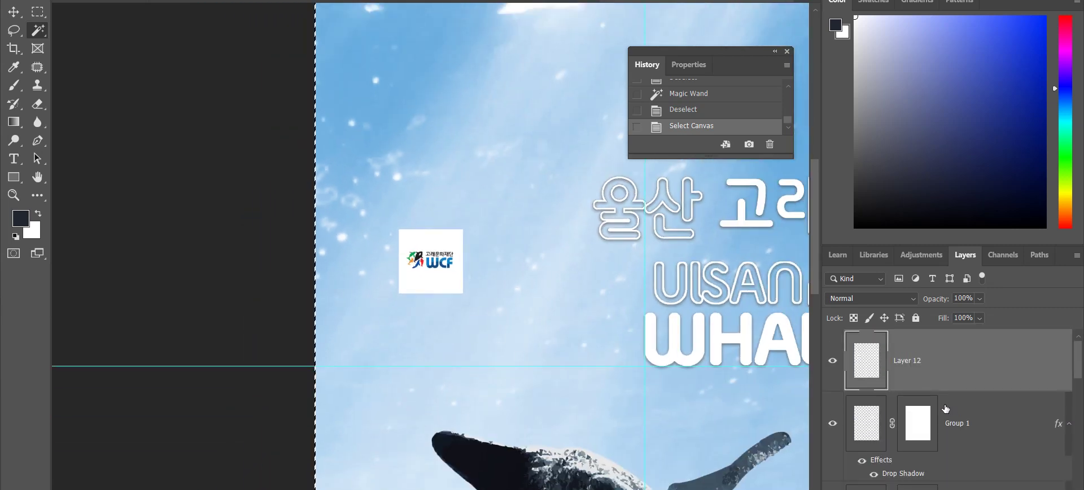
key("ctrl+d")
key("v")
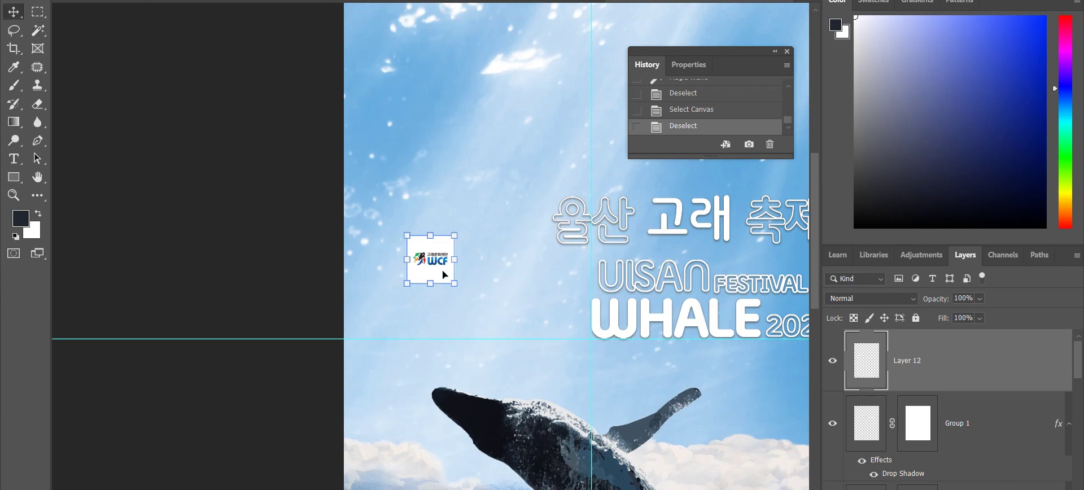
mouse_move(445, 274)
left_mouse_down()
mouse_move(542, 280)
mouse_move(460, 281)
left_mouse_up()
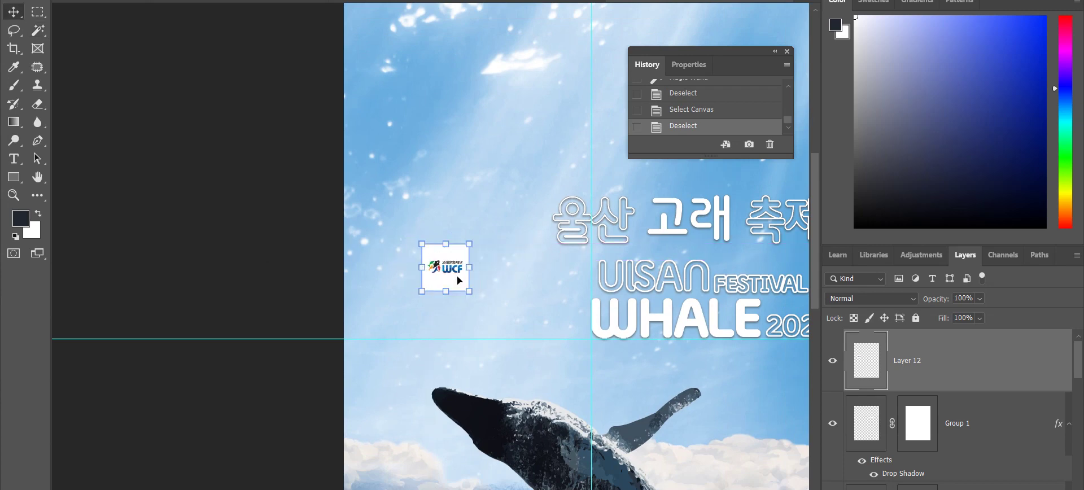
- Lock Layer 12's transparent pixels and delete the white background around the WCF logo with the Magic Wand
left_click(853, 317)
key("ctrl+plus")
key("ctrl+plus")
key("ctrl+plus")
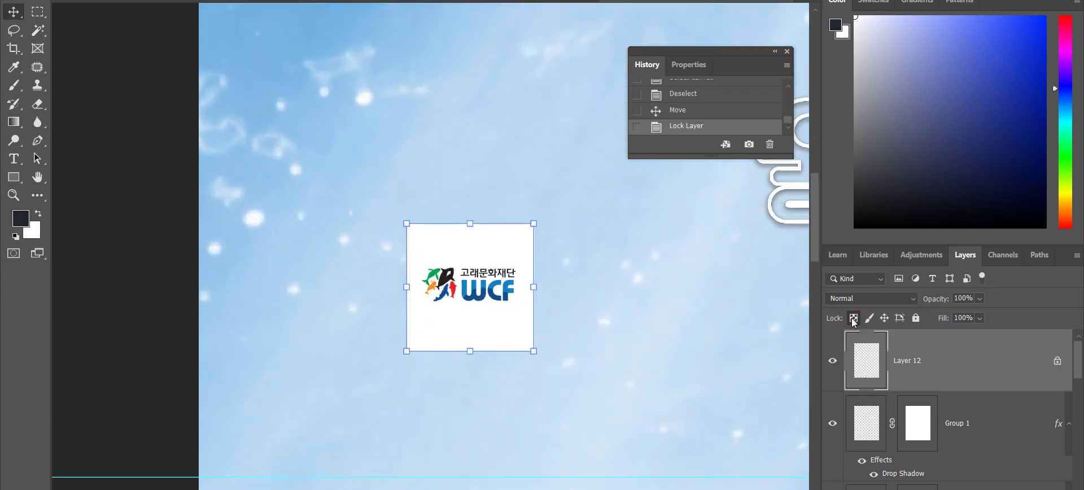
key("ctrl+plus")
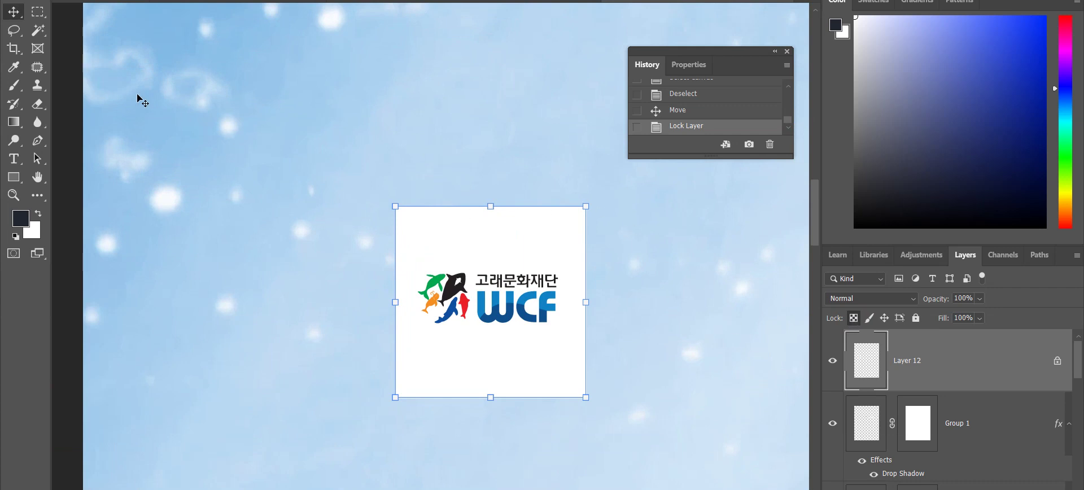
left_click(39, 33)
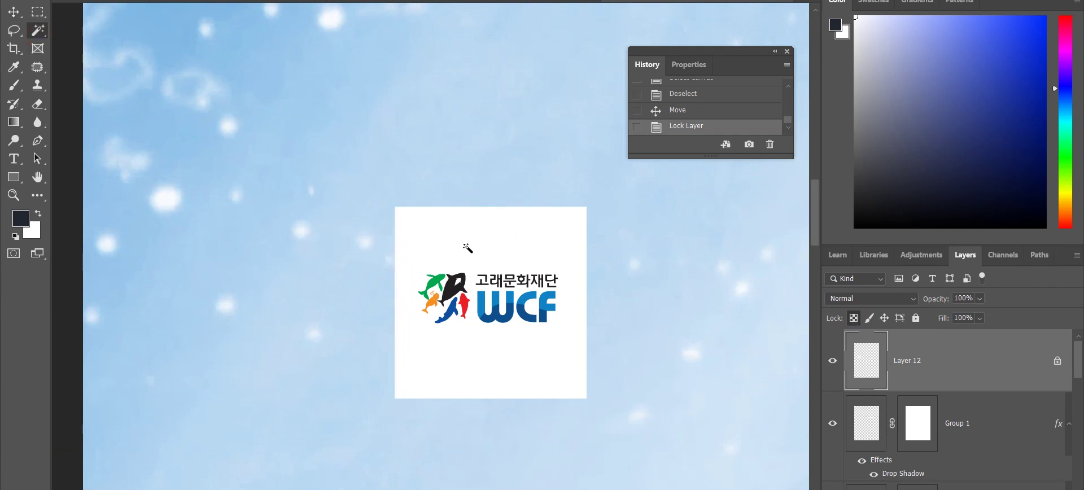
left_click(498, 242)
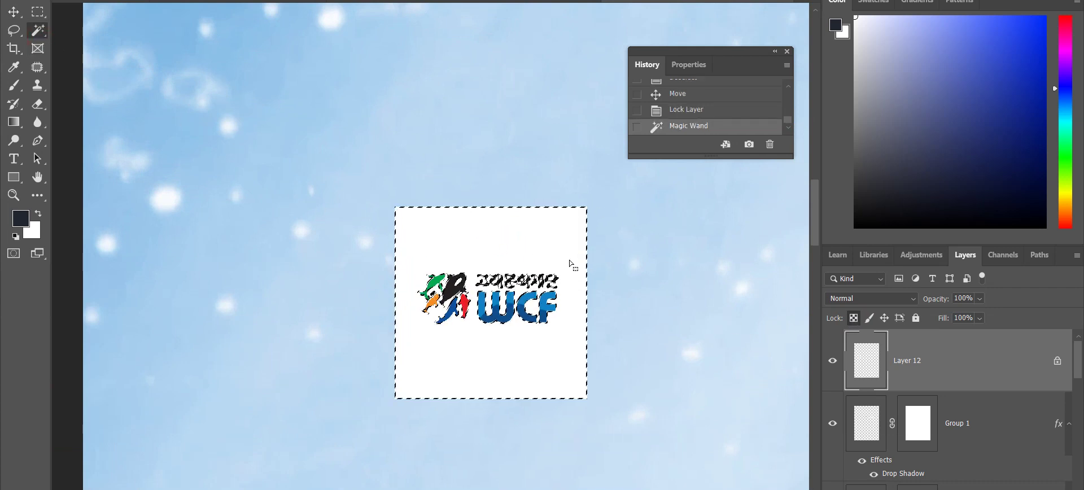
key("Delete")
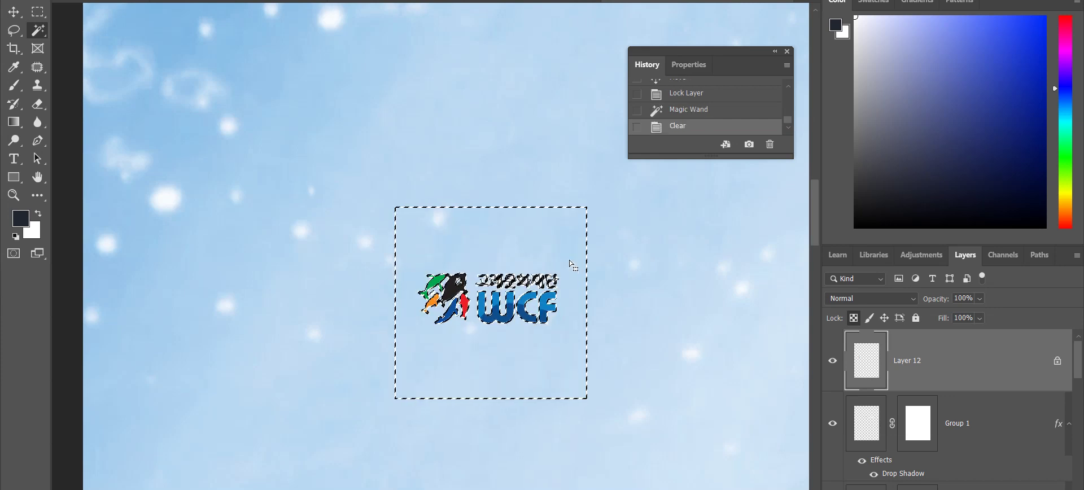
key("ctrl+d")
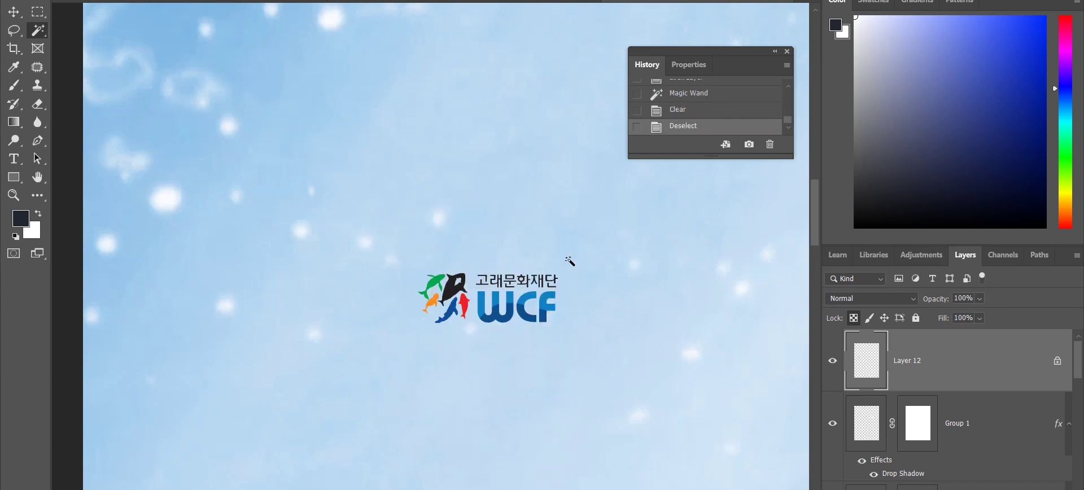
- Enlarge the WCF logo slightly with Free Transform and move it down and closer to the festival title
key("ctrl+minus")
key("ctrl+minus")
key("ctrl+minus")
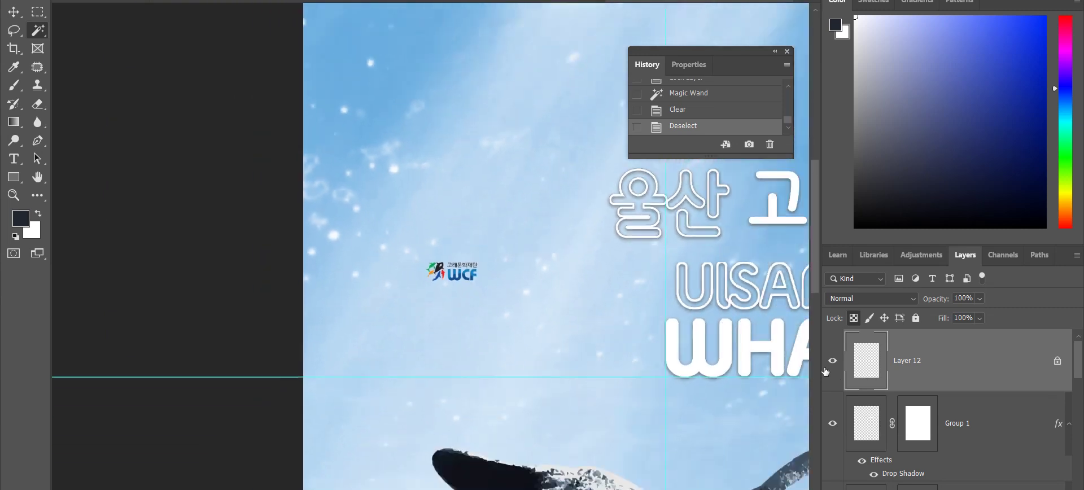
left_click_drag(589, 366, 496, 370)
key("ctrl+t")
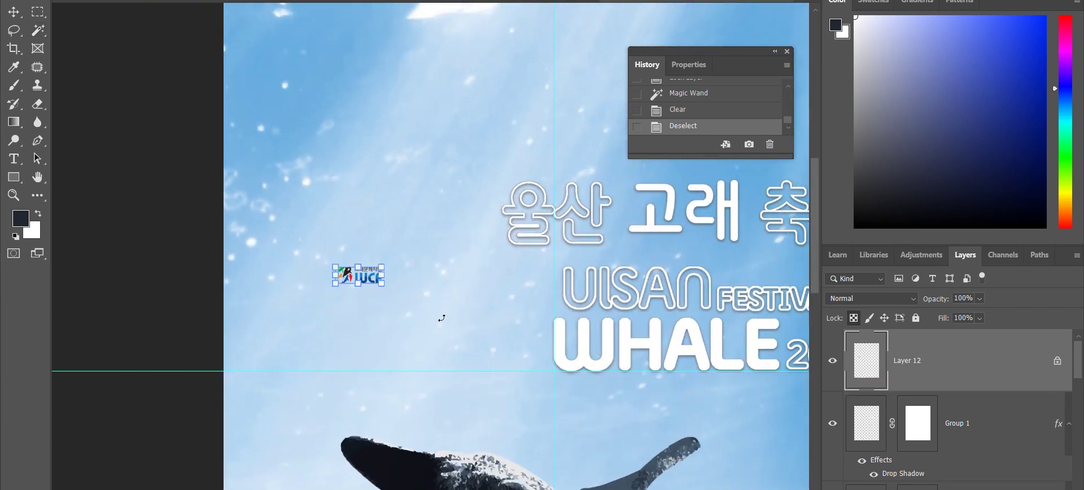
left_click_drag(382, 264, 415, 315)
key("Return")
key("w")
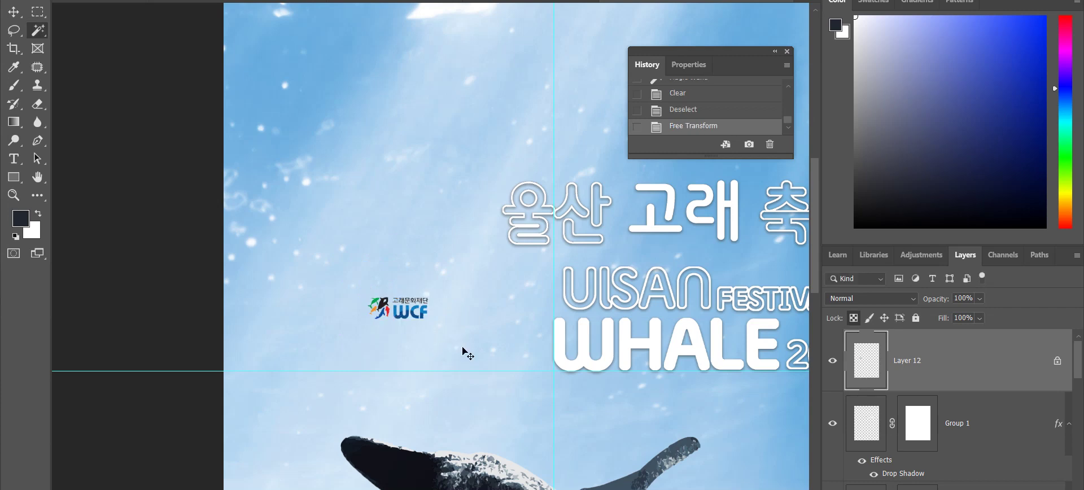
- Try to enlarge the WCF logo with Free Transform, and undo the resize
key("ctrl+t")
scroll(421, 317, "down", 5)
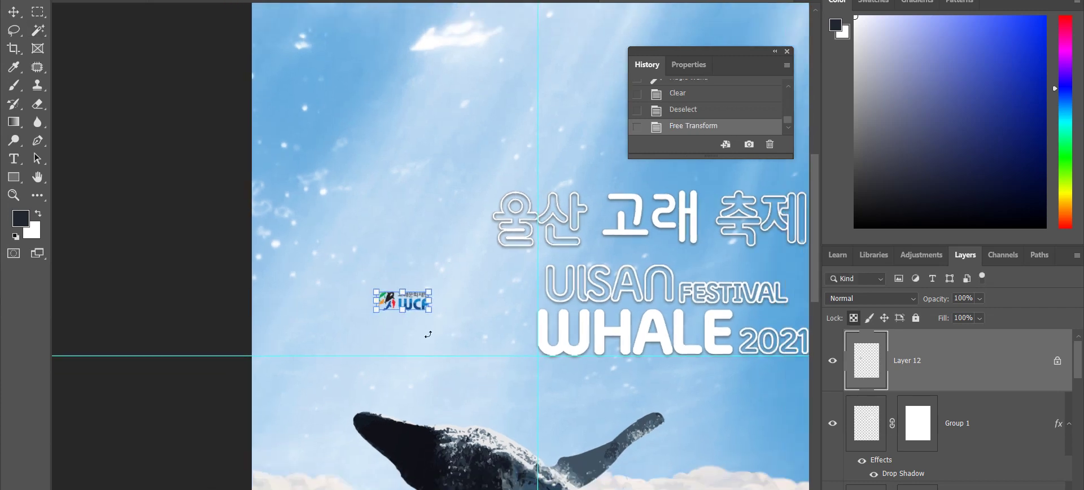
scroll(428, 334, "up", 2)
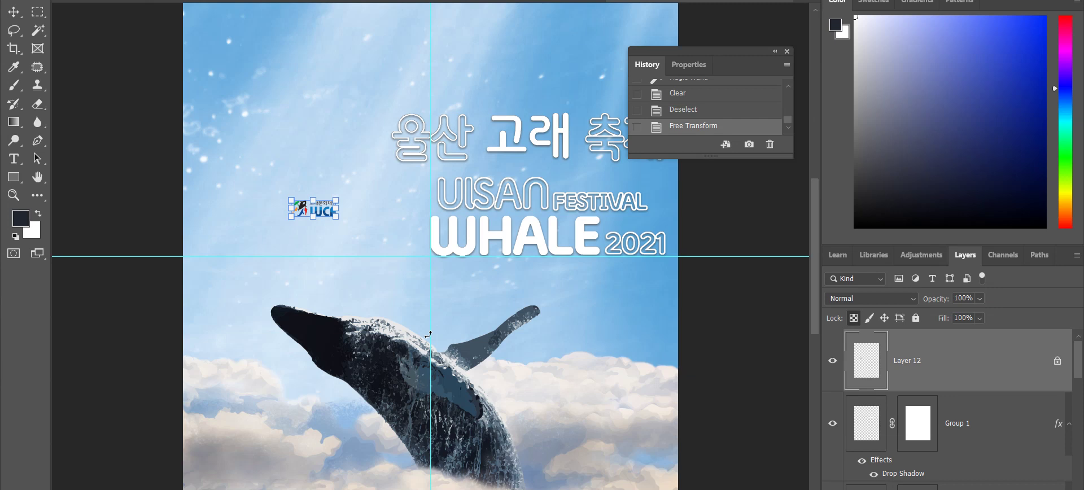
left_click_drag(339, 206, 358, 193)
key("ctrl+z")
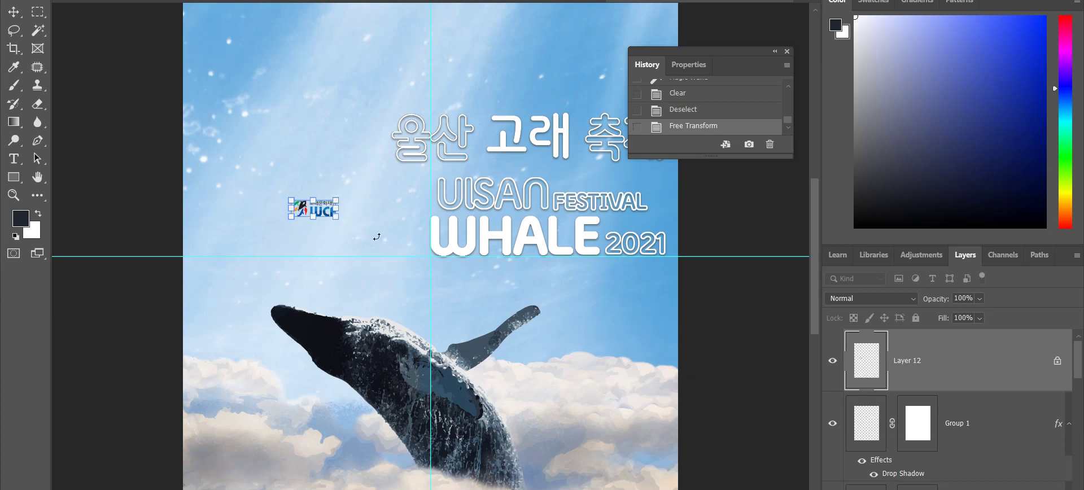
- Unlock Layer 12 and convert it to a Smart Object
left_click(1058, 360)
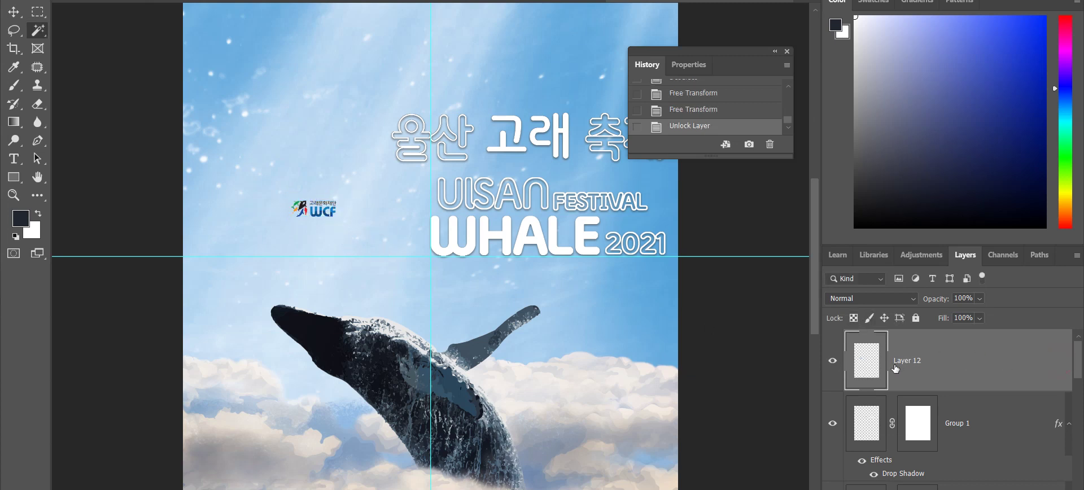
right_click(868, 368)
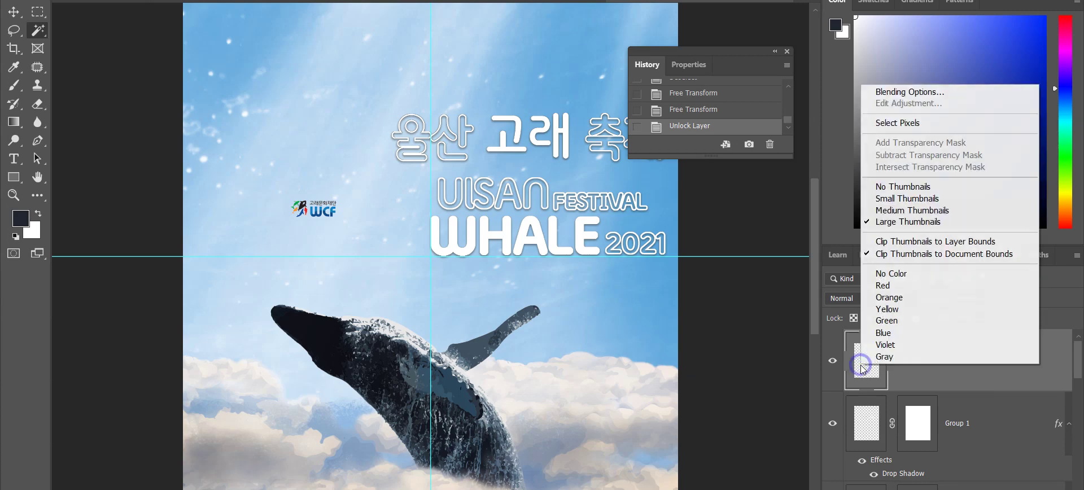
right_click(926, 371)
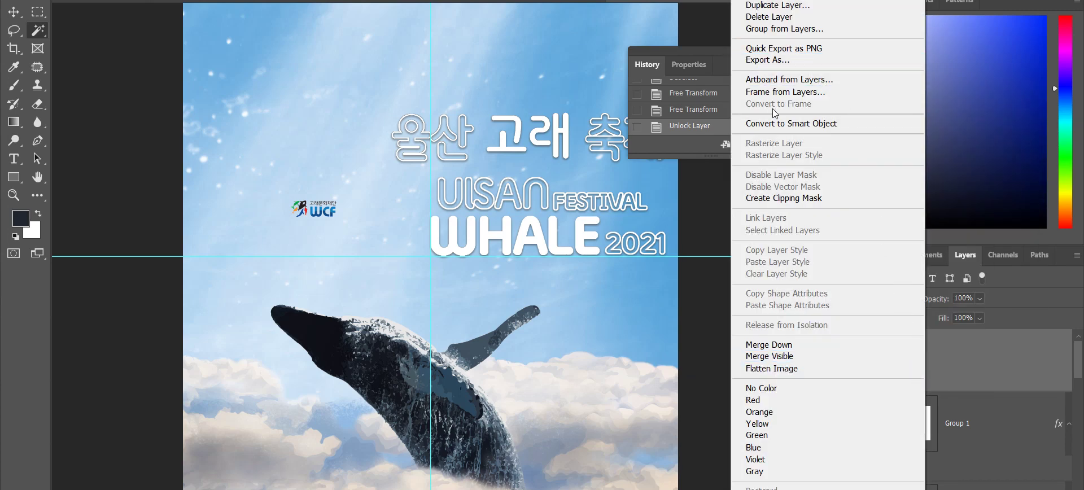
left_click(790, 124)
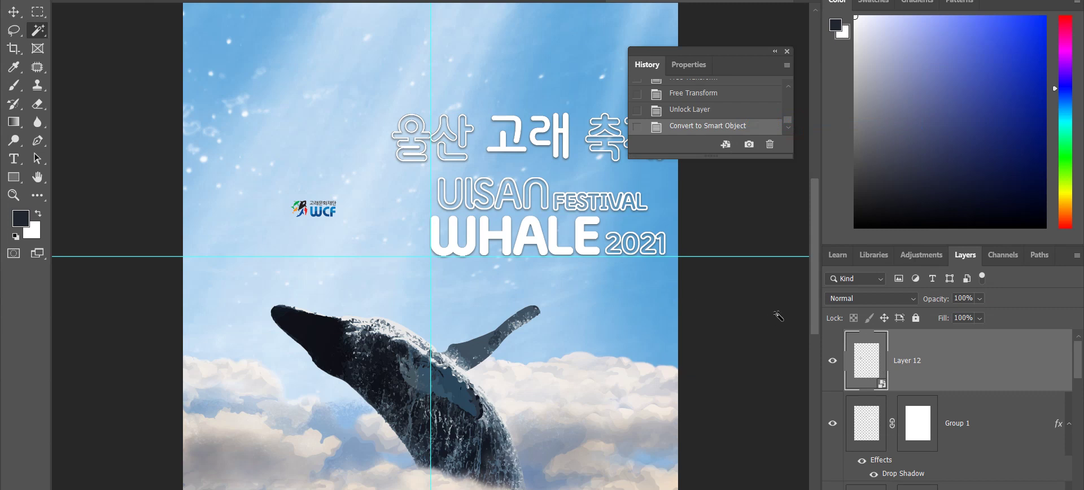
- Try enlarging the WCF logo beside the title and moving it onto the clouds beside the whale, and cancel the transform
key("ctrl+t")
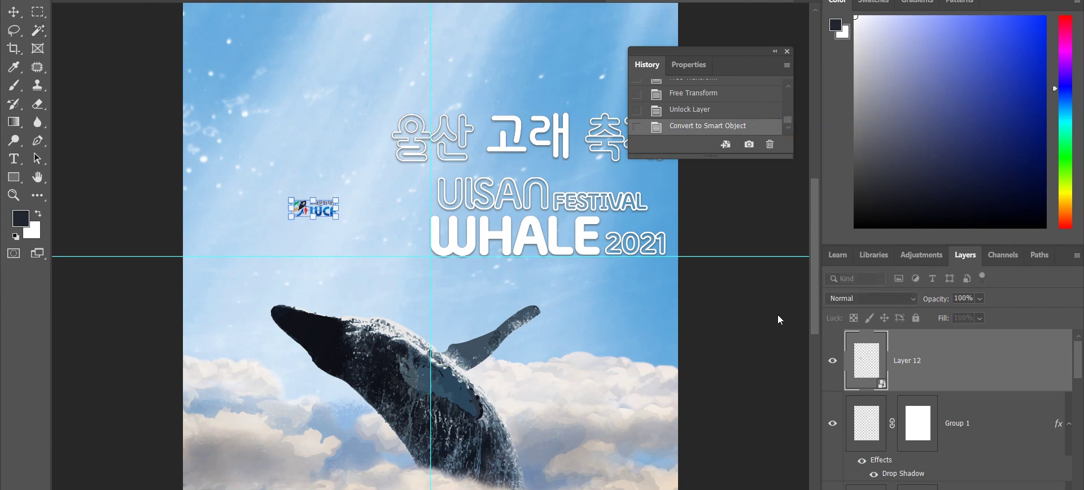
left_click_drag(338, 200, 384, 242)
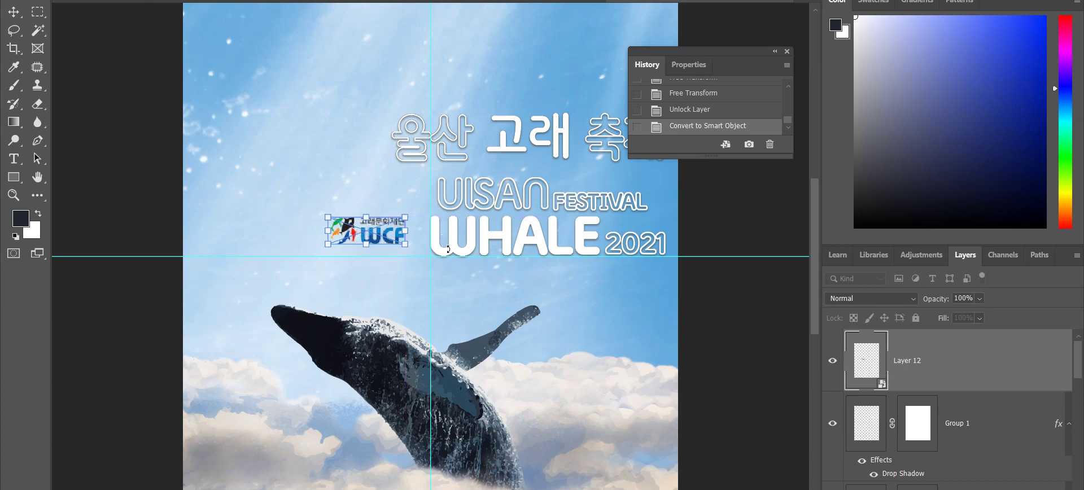
scroll(448, 248, "up", 1)
left_click_drag(387, 247, 574, 395)
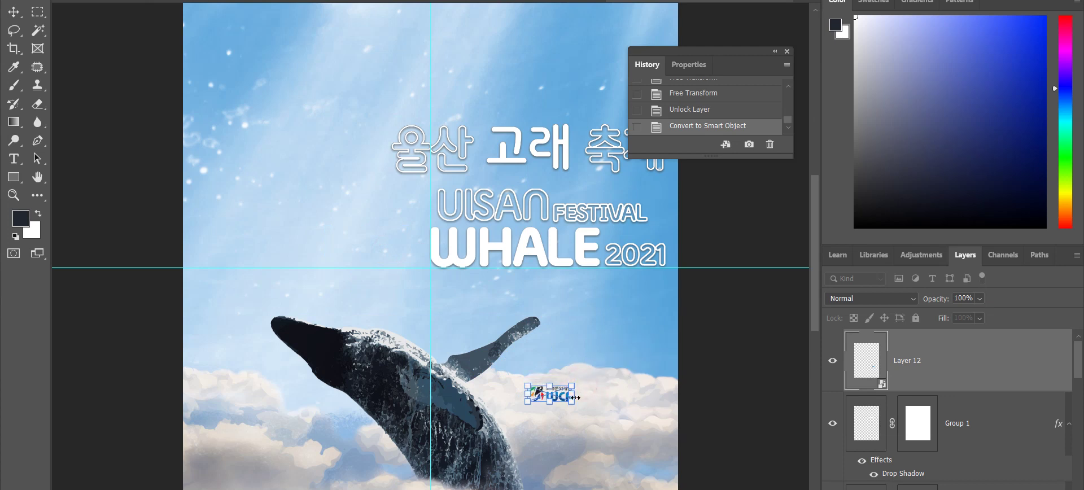
key("Escape")
key("w")
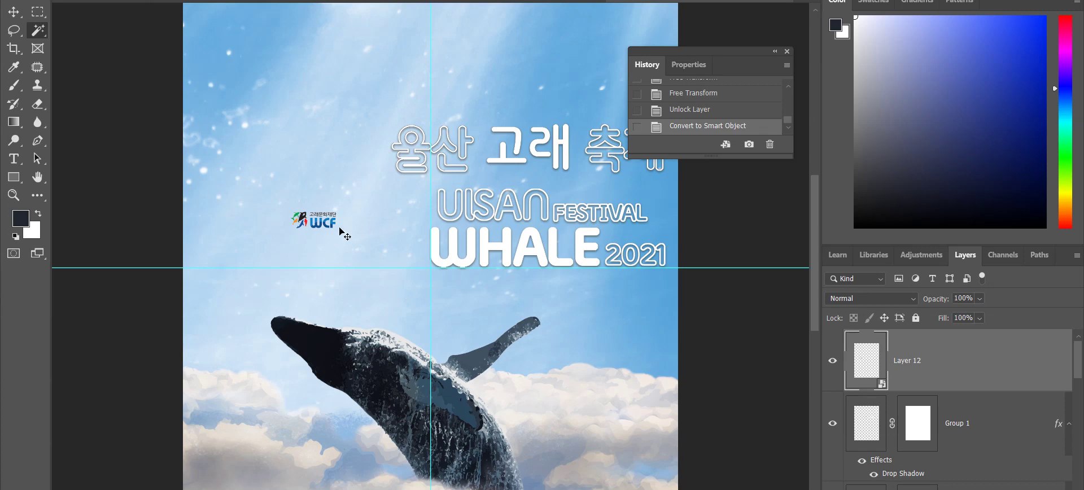
- Move the WCF logo with Free Transform into the poster's upper-right corner
key("ctrl+t")
left_click_drag(320, 217, 299, 449)
left_click_drag(367, 444, 437, 311)
scroll(438, 310, "down", 2)
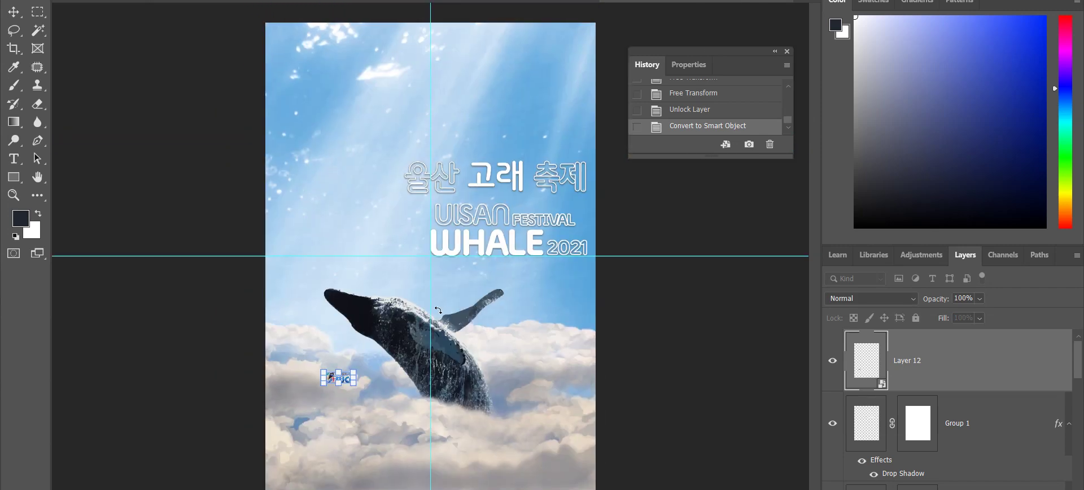
left_click_drag(347, 381, 583, 43)
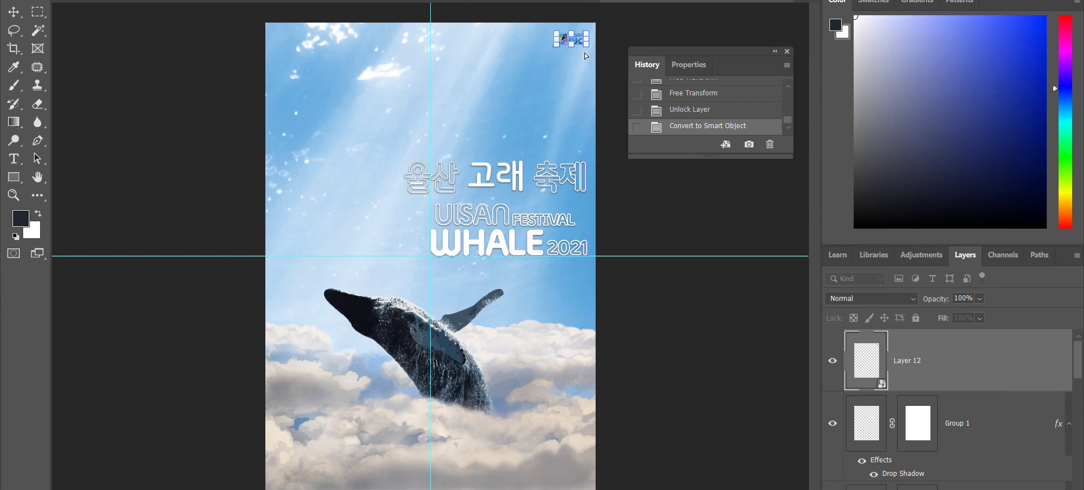
key("ctrl+plus")
left_click_drag(570, 87, 477, 339)
scroll(477, 339, "down", 1)
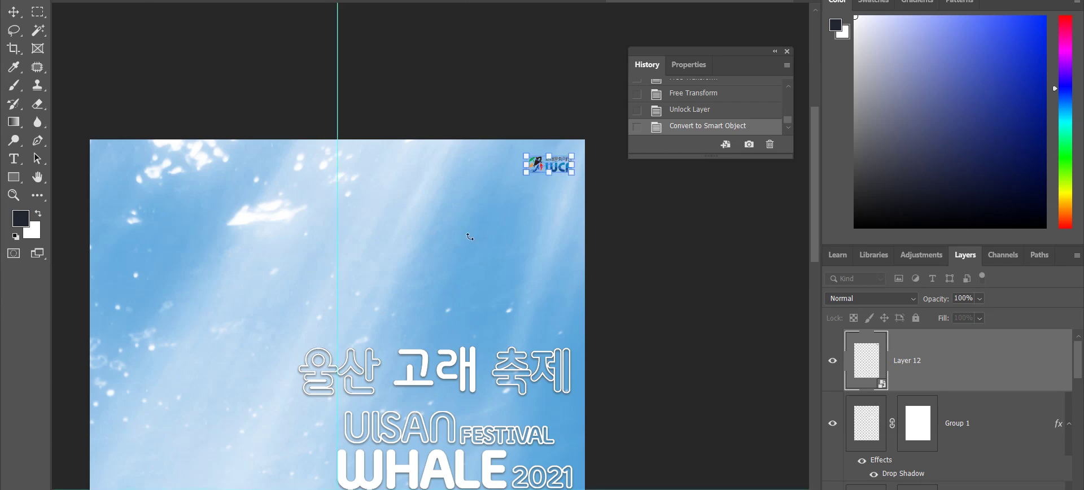
key("ctrl+minus")
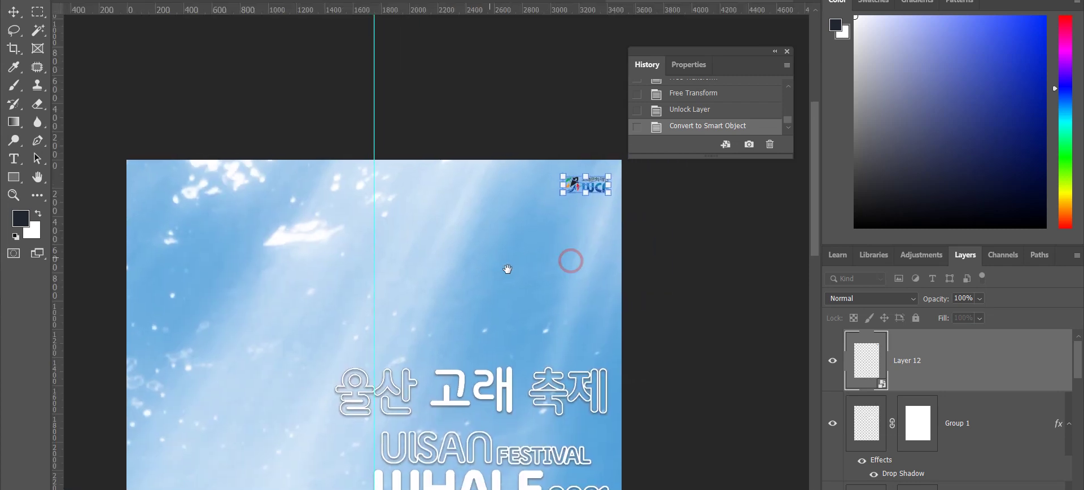
- Show the rulers, place a vertical guide at the logo's right edge and a horizontal guide at its top edge, and apply the transform
key("ctrl+r")
key("ctrl+plus")
left_click_drag(474, 250, 470, 237)
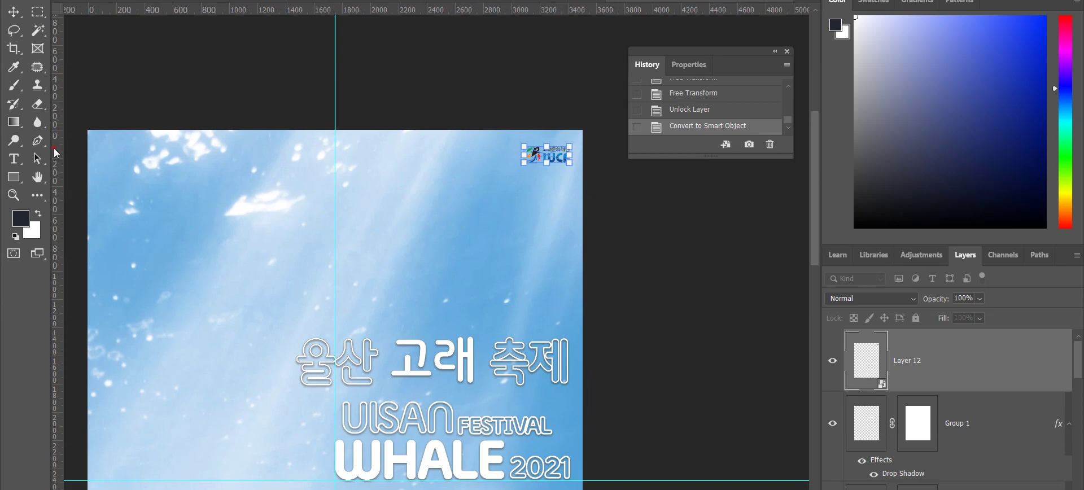
left_click_drag(57, 153, 570, 209)
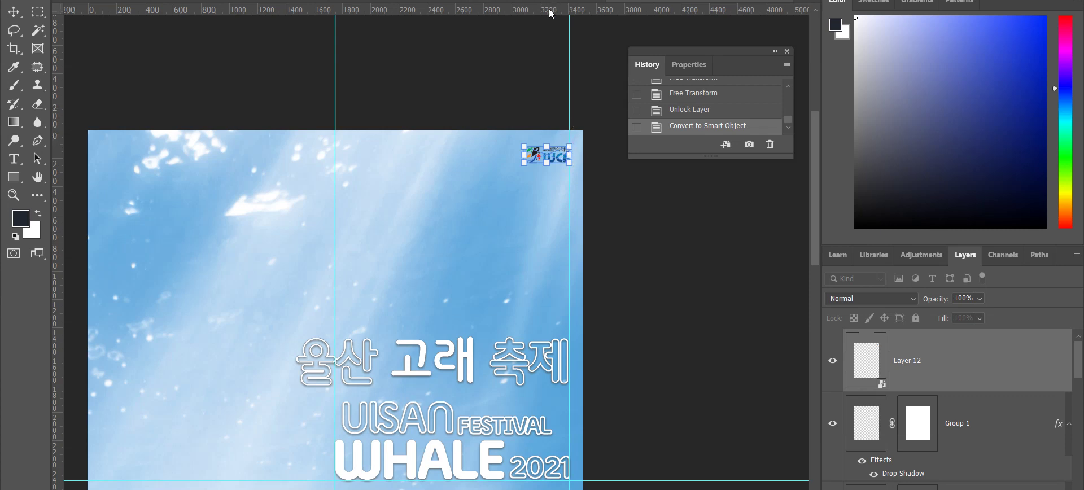
left_click_drag(552, 11, 554, 142)
key("Return")
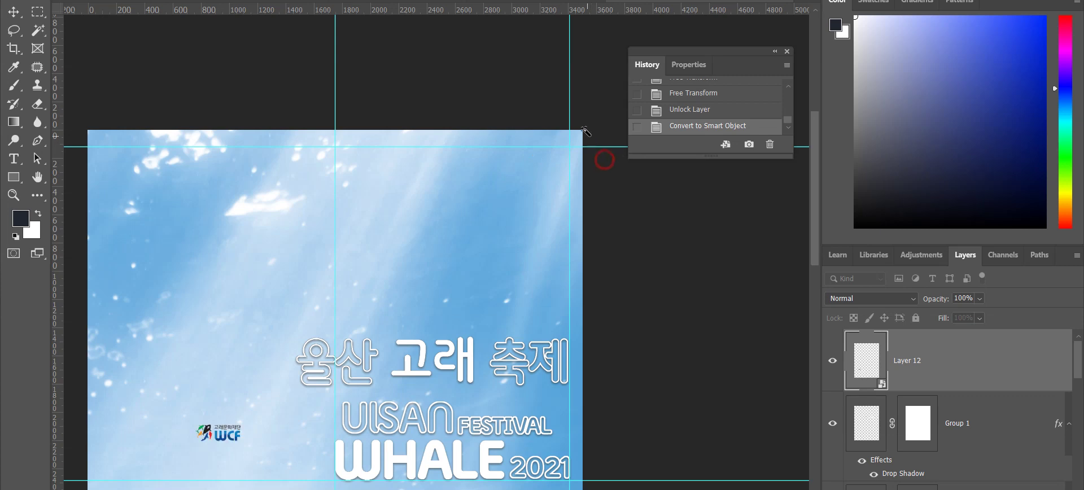
key("w")
- Remove the horizontal guide near the poster's top edge and nudge the vertical guide at the title's right edge slightly to the right
scroll(622, 187, "down", 10)
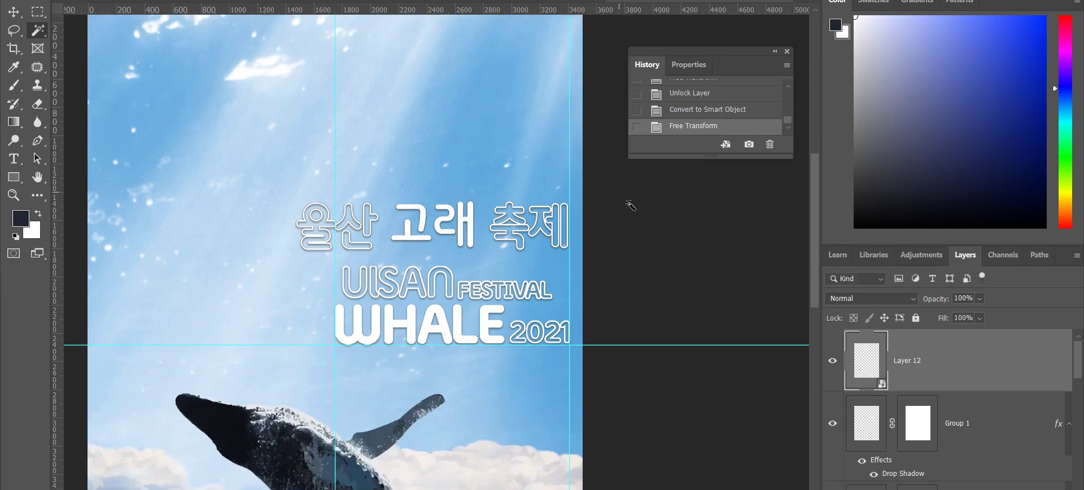
scroll(622, 209, "up", 12)
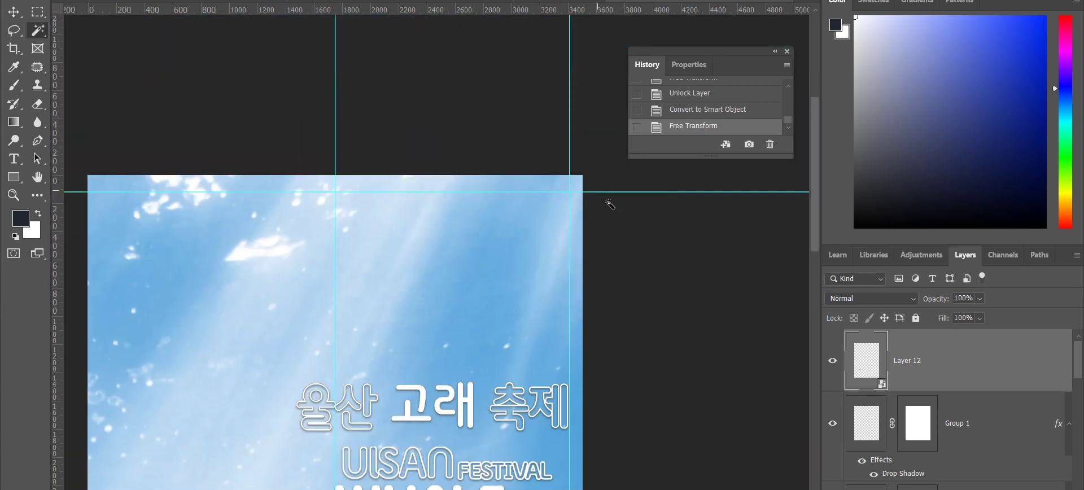
key("a")
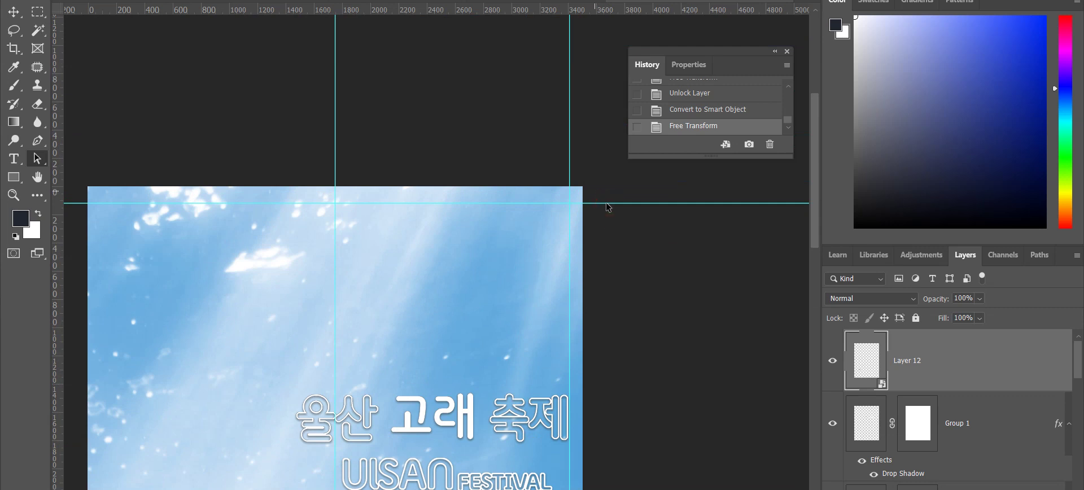
key("v")
left_click_drag(614, 203, 618, 8)
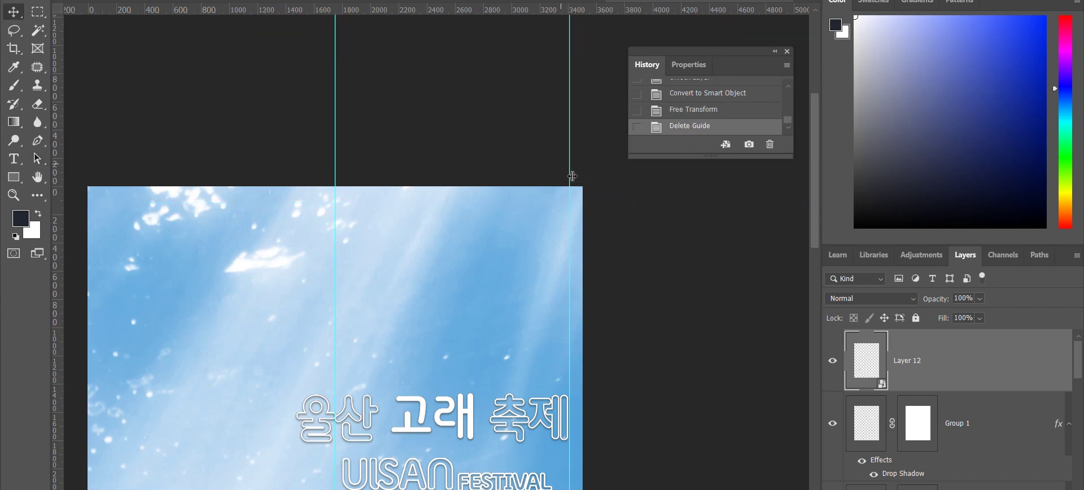
left_click_drag(570, 176, 570, 177)
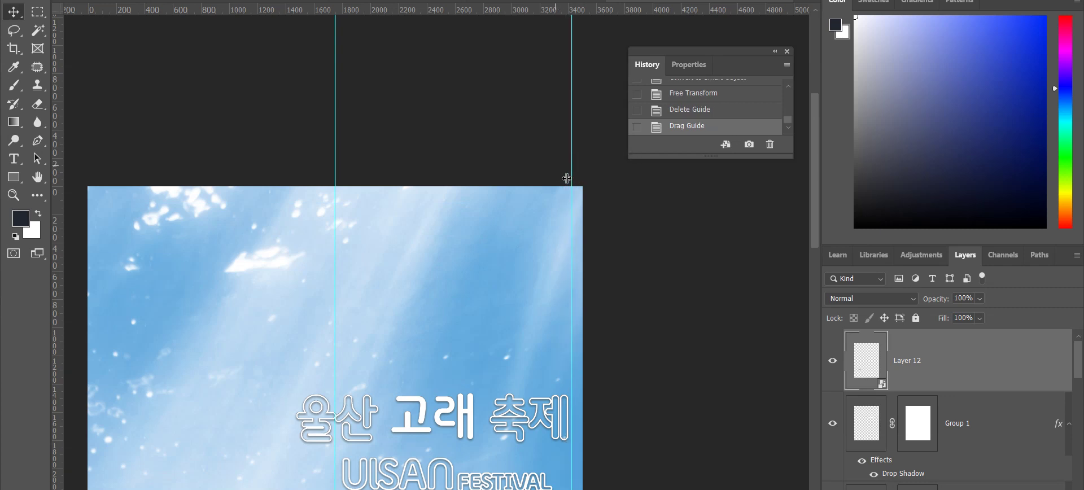
- Undo the last moves of the vertical guide at the title's right edge
key("ctrl+z")
key("ctrl+z")
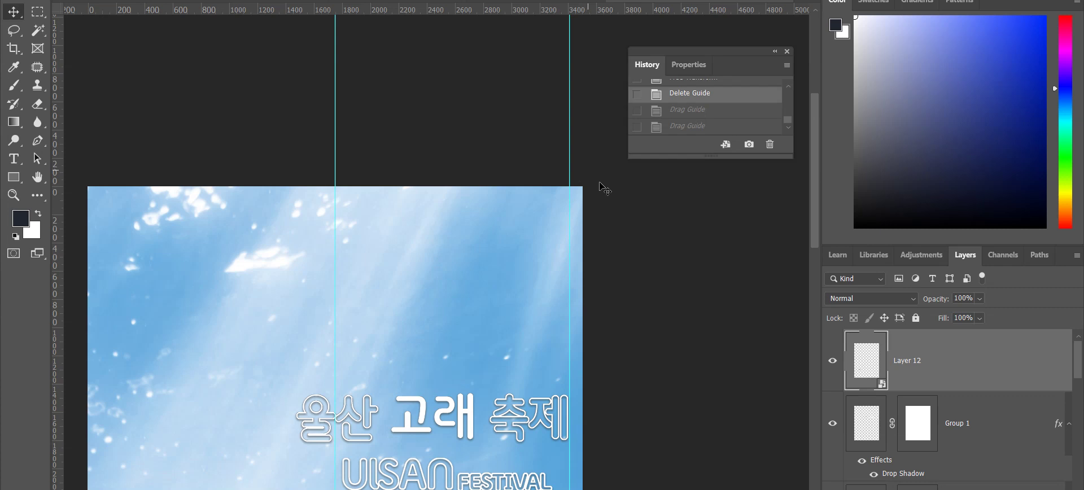
key("ctrl+z")
- Place a new horizontal guide just below the poster's top edge
left_click_drag(525, 203, 531, 12)
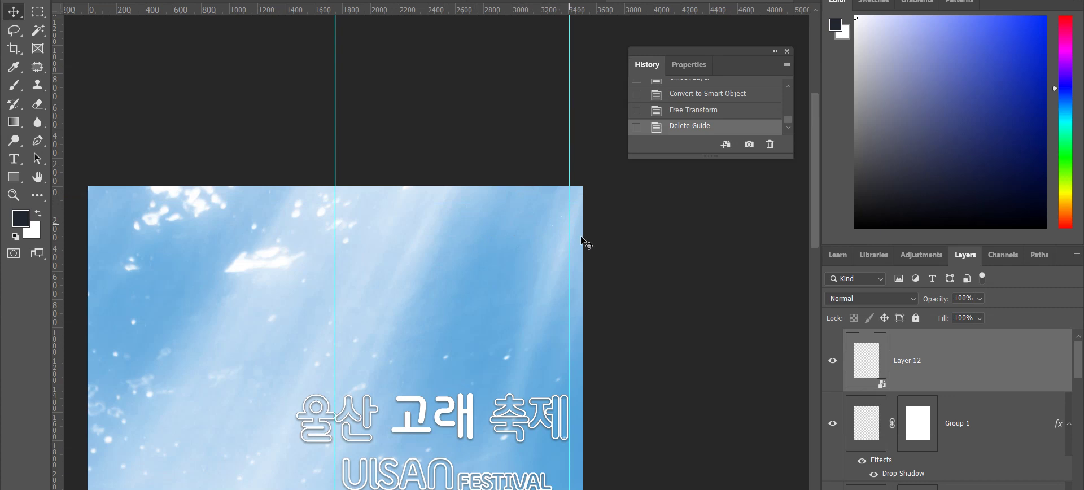
key("ctrl+plus")
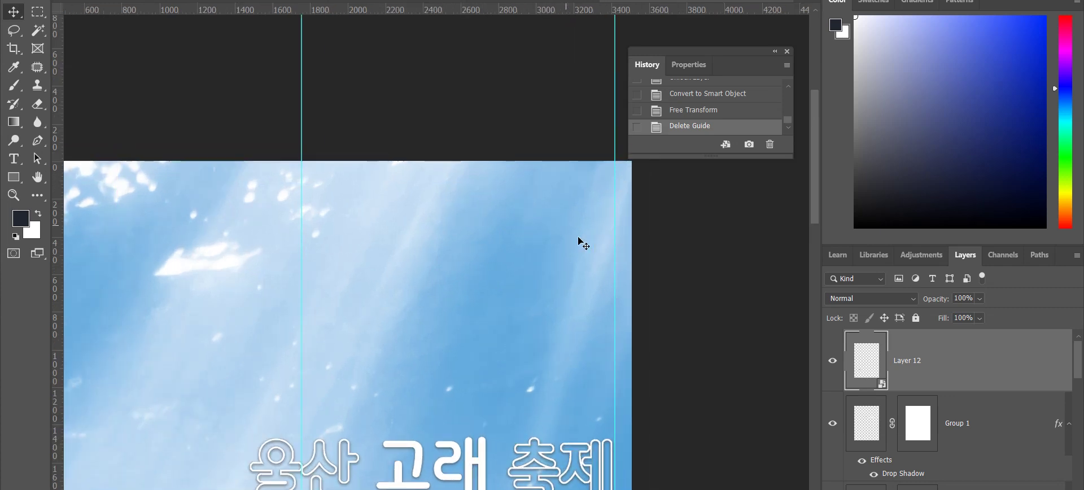
left_click_drag(614, 175, 394, 239)
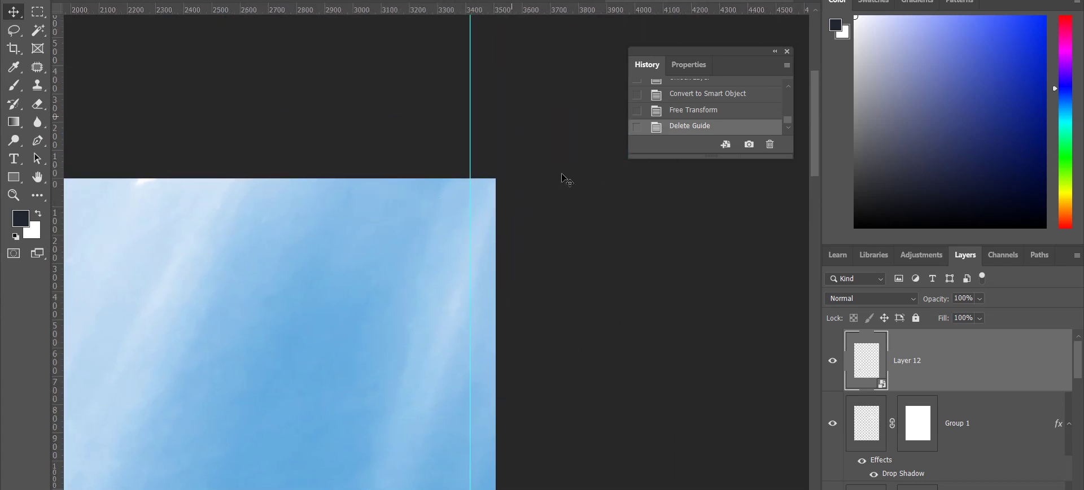
left_click_drag(573, 230, 548, 155)
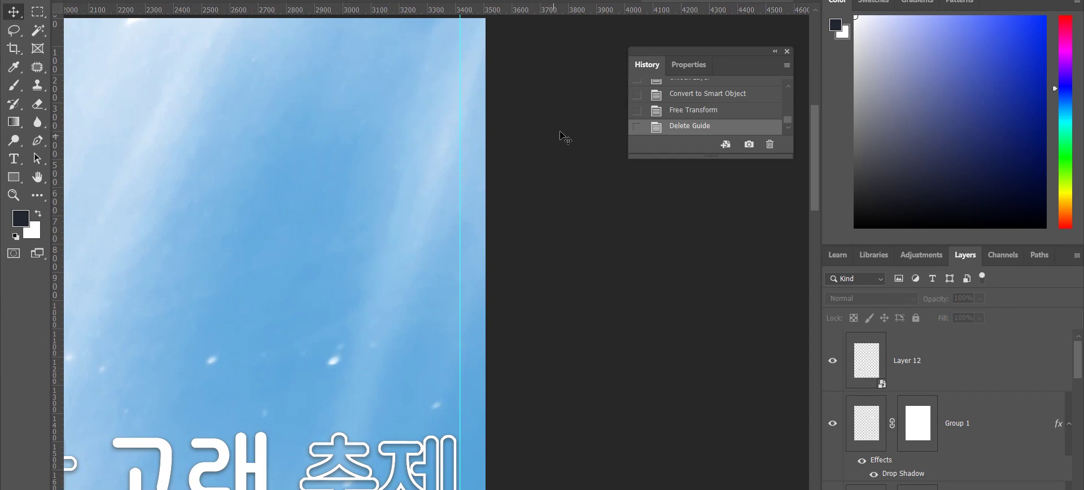
mouse_move(544, 123)
left_mouse_down()
mouse_move(535, 150)
mouse_move(531, 124)
left_mouse_up()
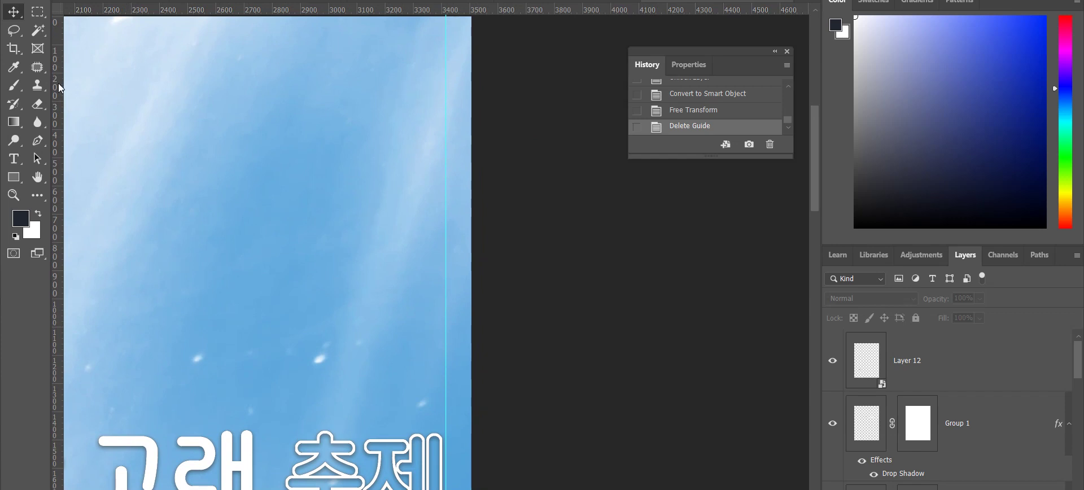
left_click_drag(184, 8, 177, 37)
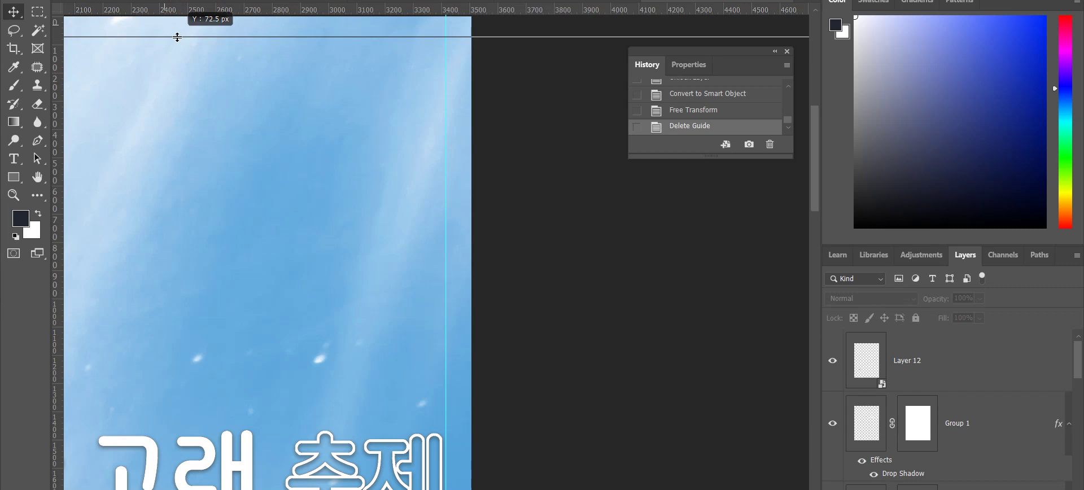
left_click_drag(177, 37, 174, 39)
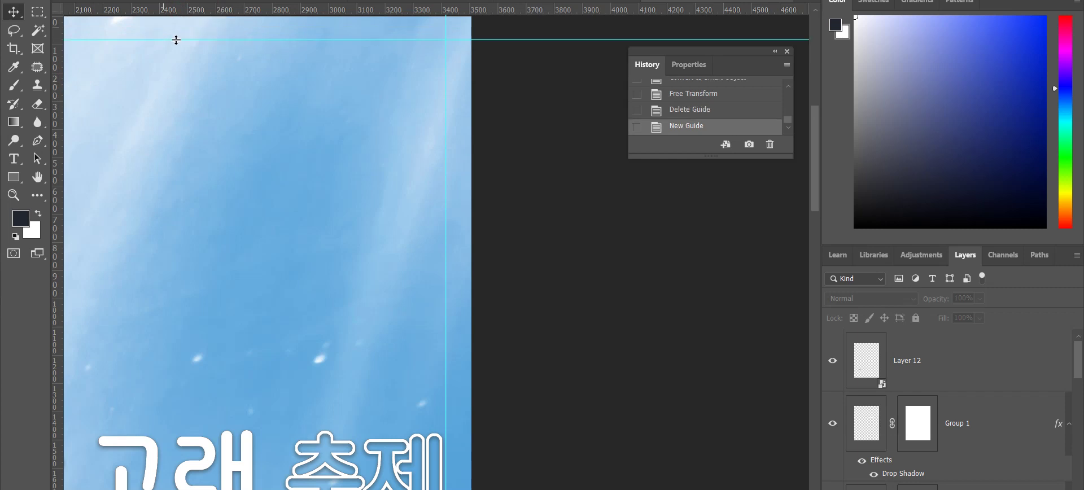
key("ctrl+minus")
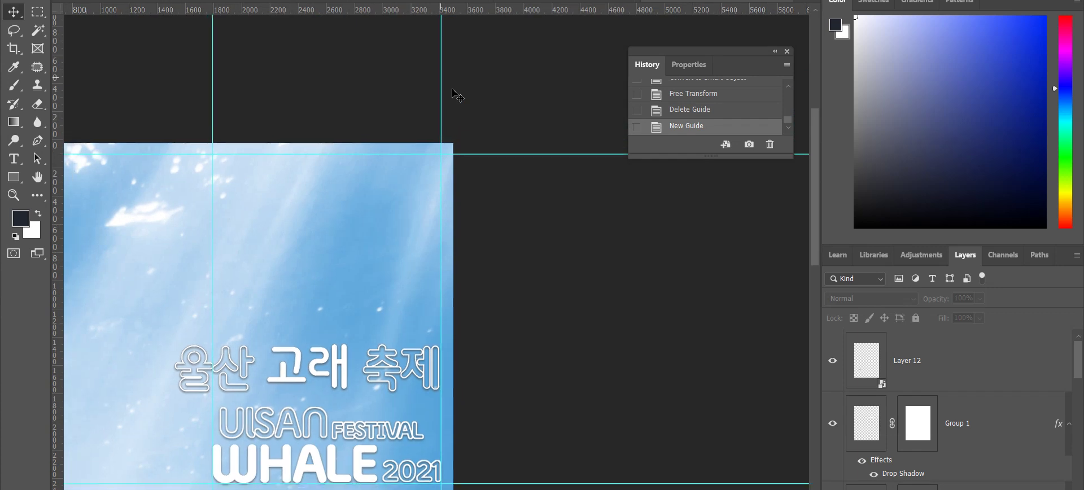
key("ctrl+minus")
left_click(452, 145)
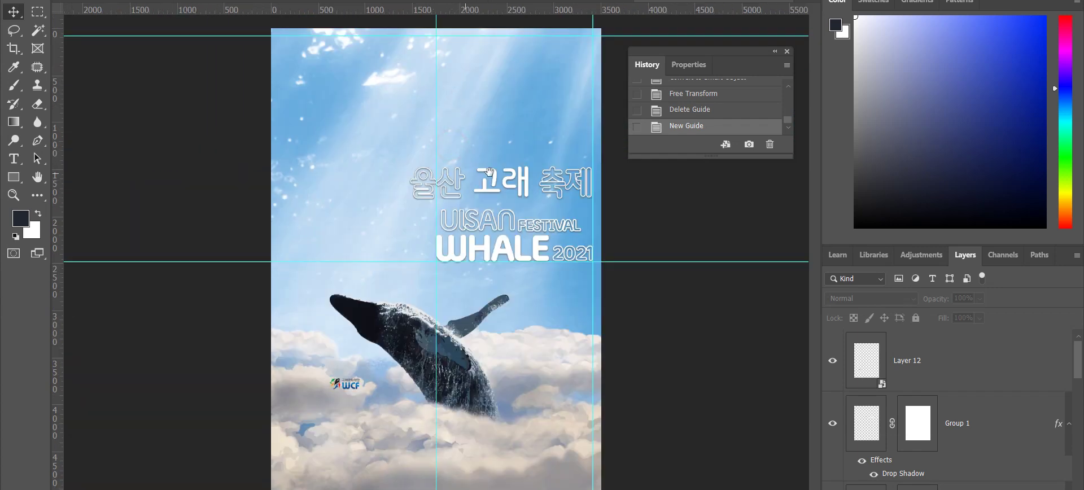
- Select Layer 12 and move the WCF logo with Free Transform to the guide intersection in the poster's upper-right corner, and apply it
left_click(672, 211)
left_click(921, 255)
left_click(970, 257)
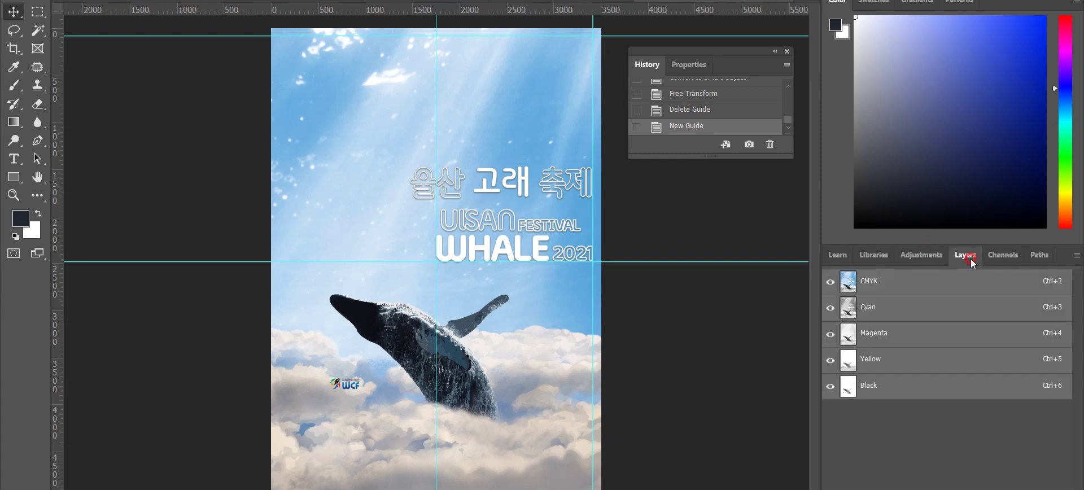
key("ctrl+minus")
key("ctrl+plus")
key("ctrl+plus")
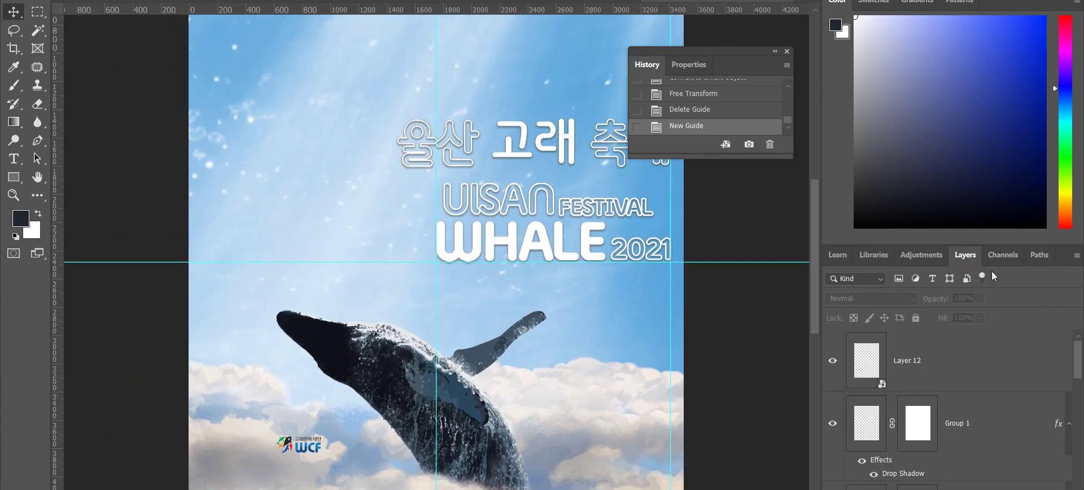
left_click(868, 350)
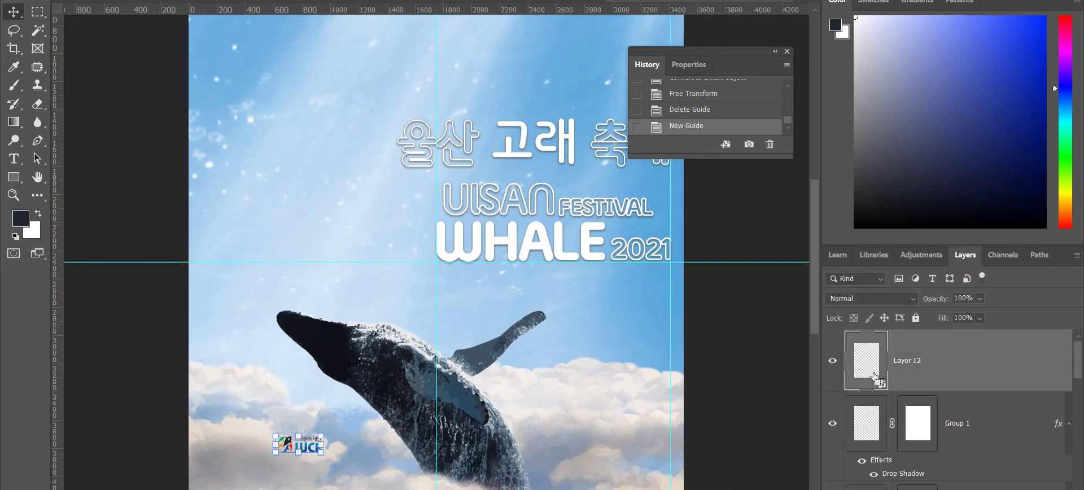
left_click_drag(305, 448, 547, 112)
left_click_drag(634, 54, 550, 226)
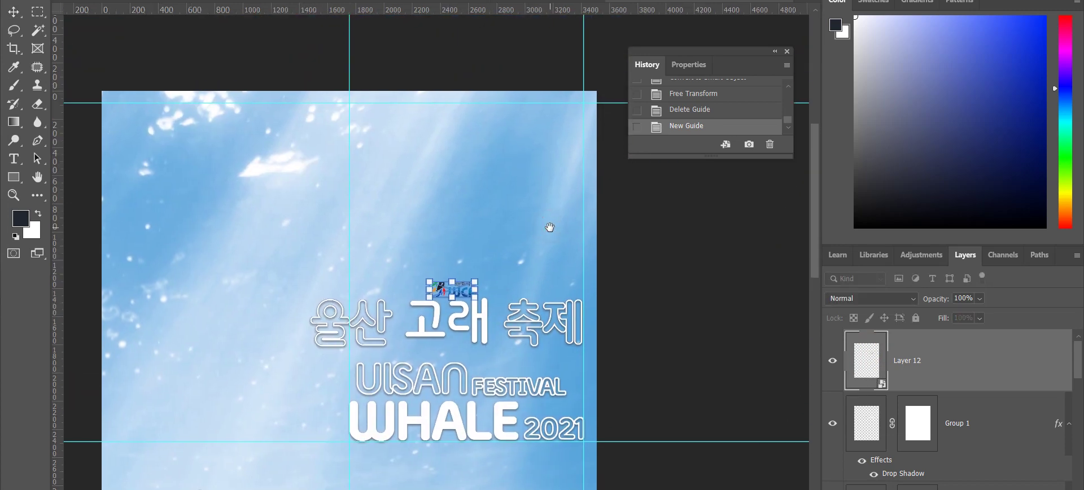
left_click_drag(457, 290, 569, 107)
left_click(693, 239)
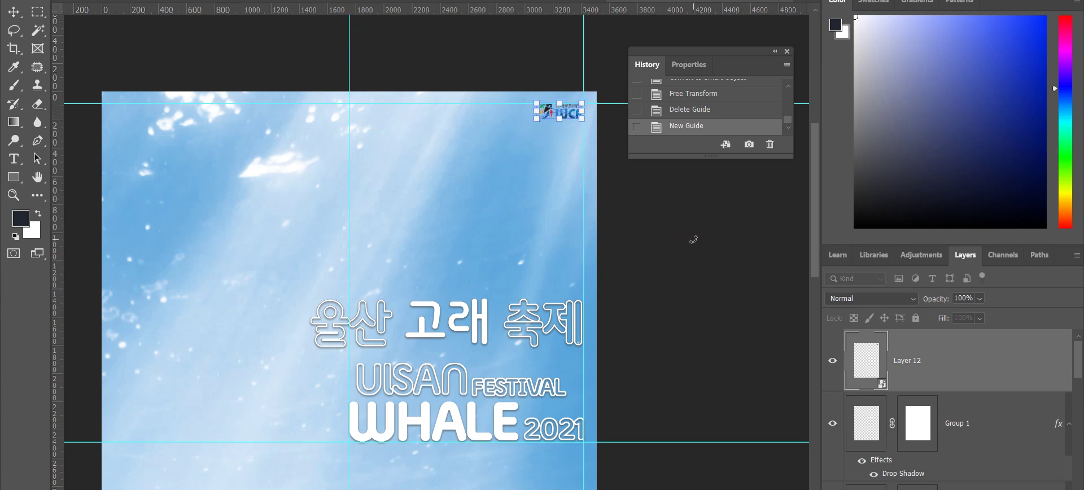
left_click(688, 243)
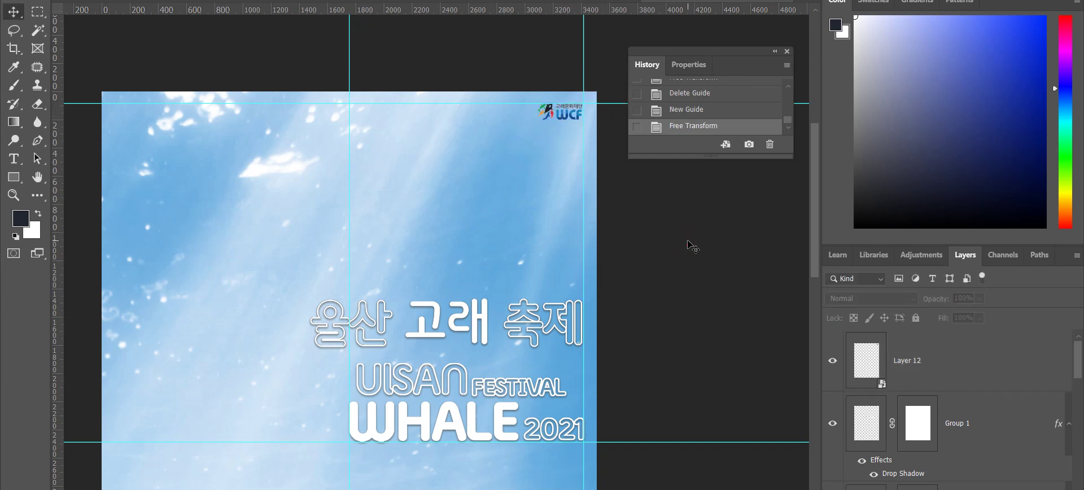
key("ctrl+minus")
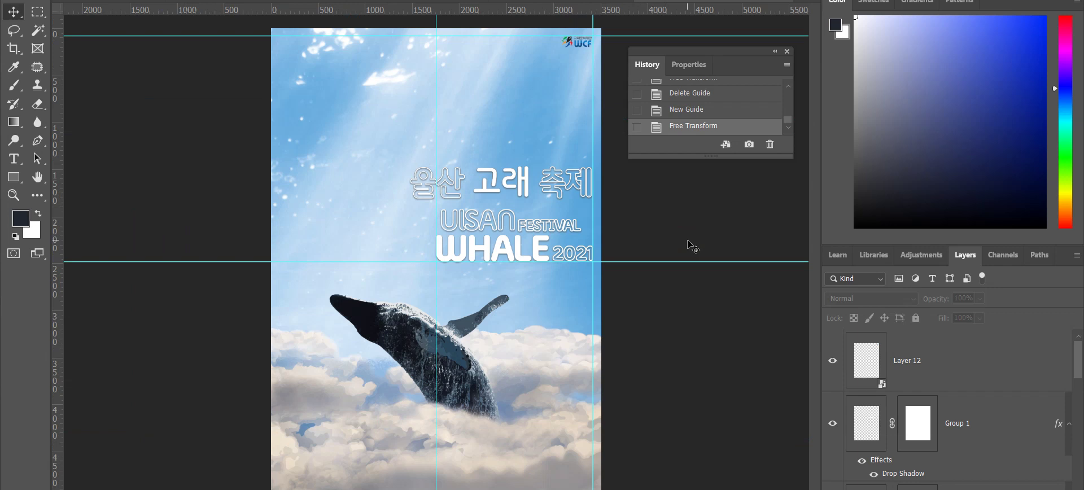
left_click(584, 45)
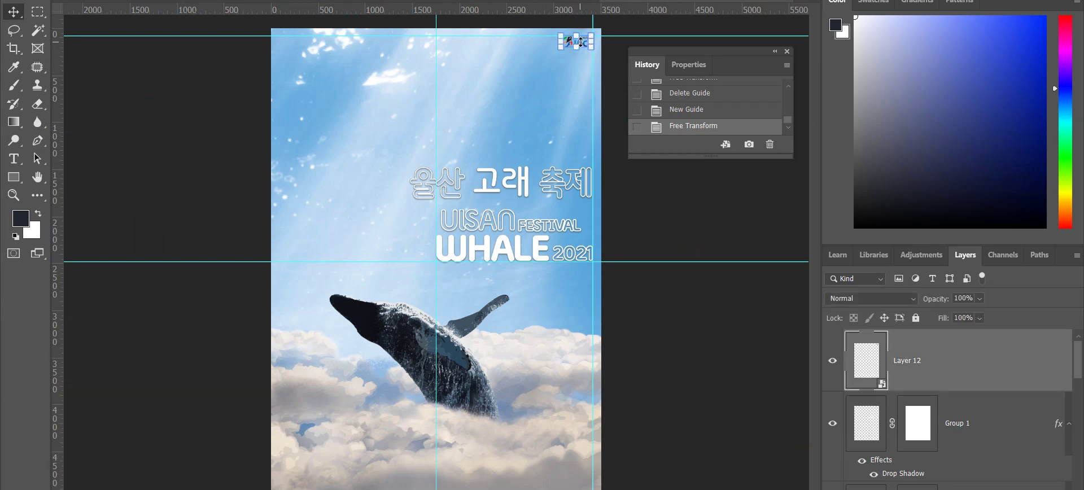
left_click_drag(585, 48, 567, 452)
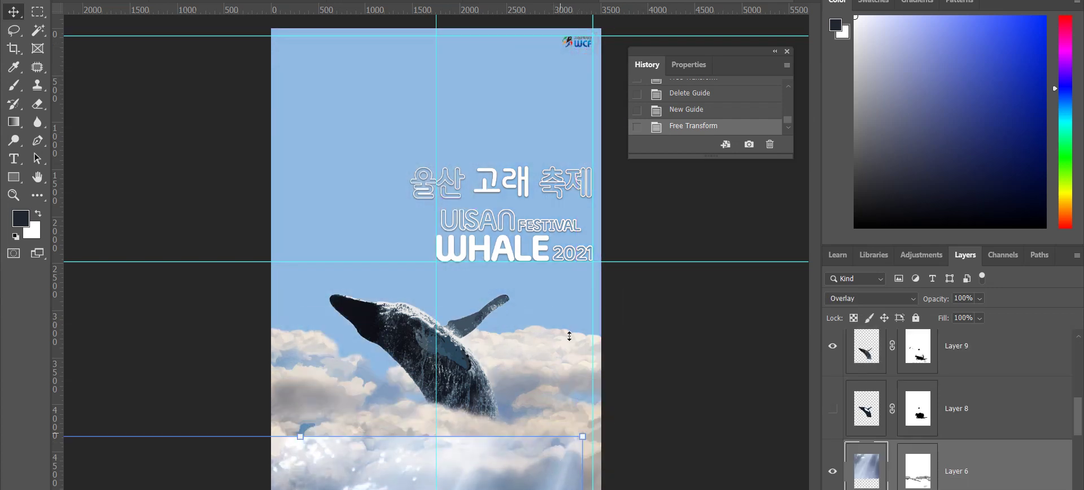
key("ctrl+z")
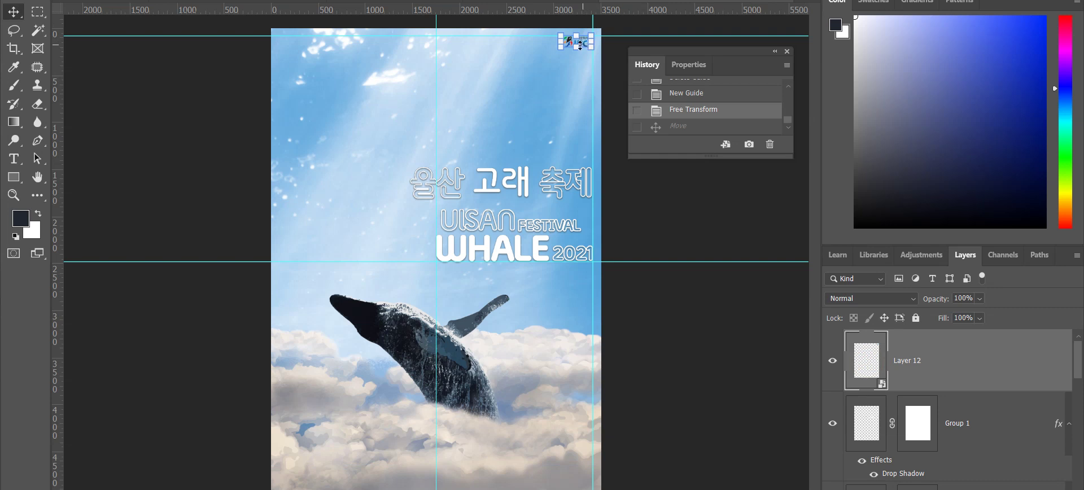
- Move the WCF logo to the poster's upper-left area and place a vertical guide about 83 px from the poster's left edge
left_click_drag(584, 45, 316, 80)
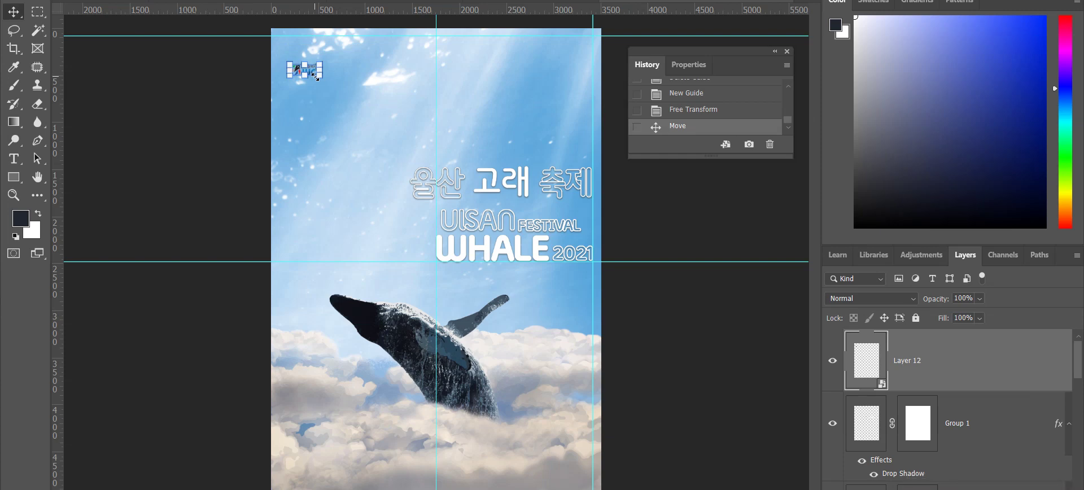
scroll(314, 79, "up", 3)
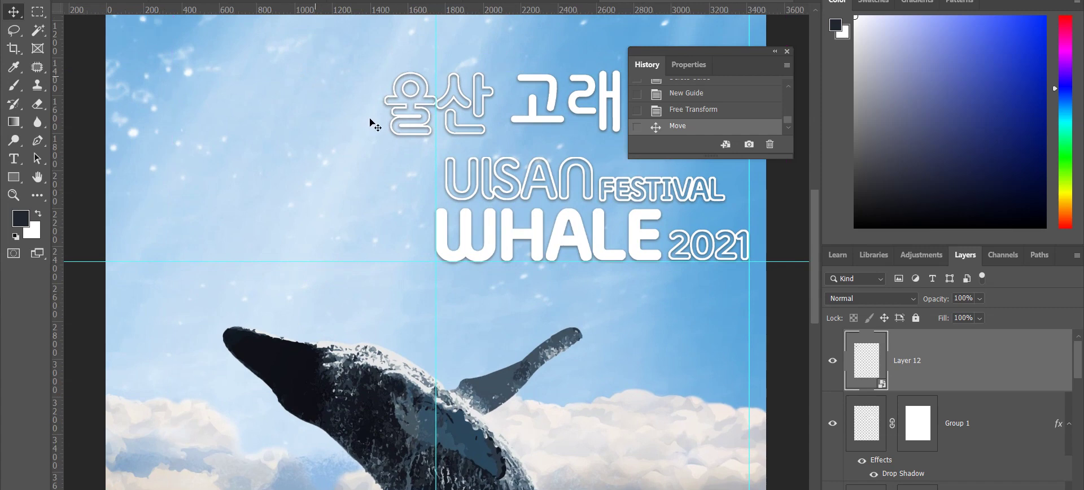
left_click_drag(267, 135, 226, 358)
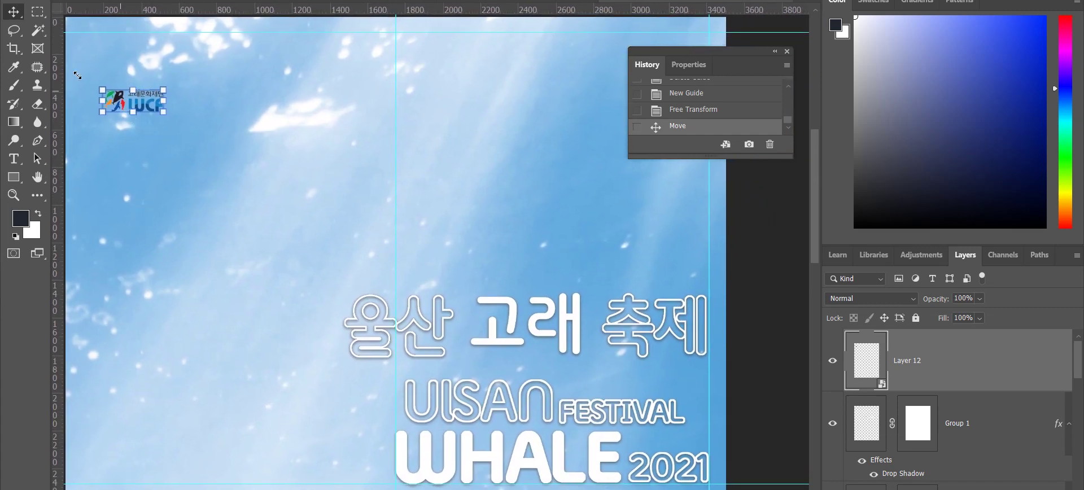
left_click_drag(62, 68, 84, 77)
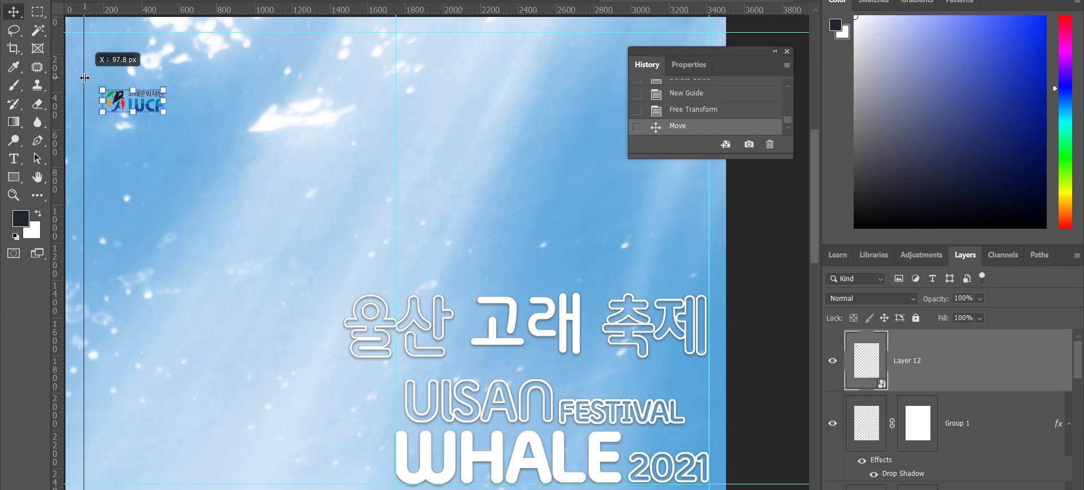
left_click_drag(85, 78, 85, 77)
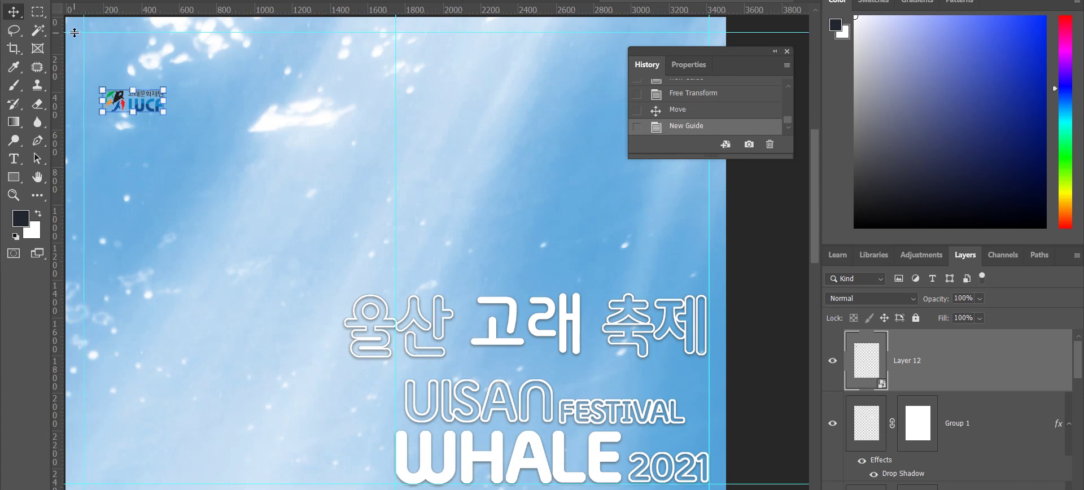
left_click_drag(74, 32, 85, 8)
left_click_drag(57, 53, 82, 55)
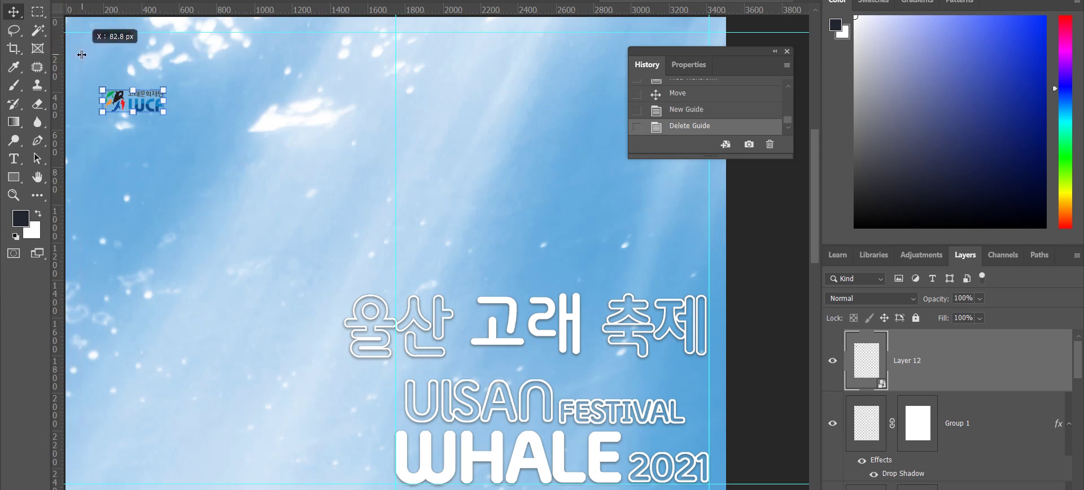
- Snap the WCF logo to the guide intersection in the poster's upper-left corner with Free Transform, apply it, and hide the guides
key("ctrl+minus")
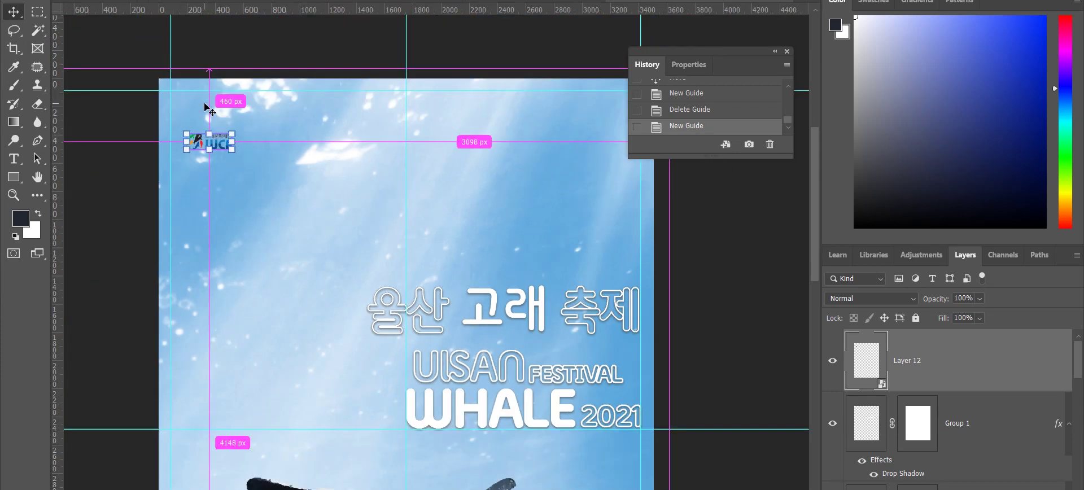
key("ctrl+t")
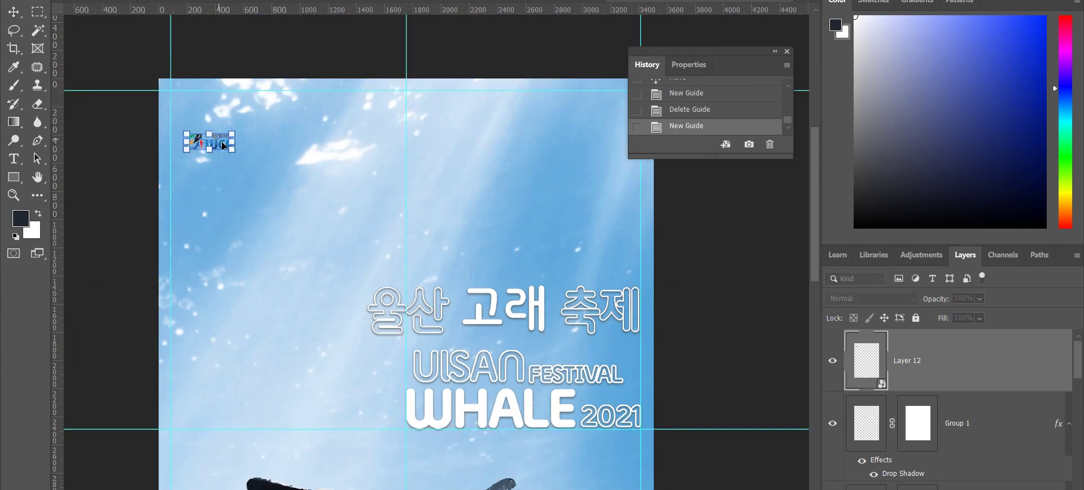
left_click_drag(222, 143, 210, 102)
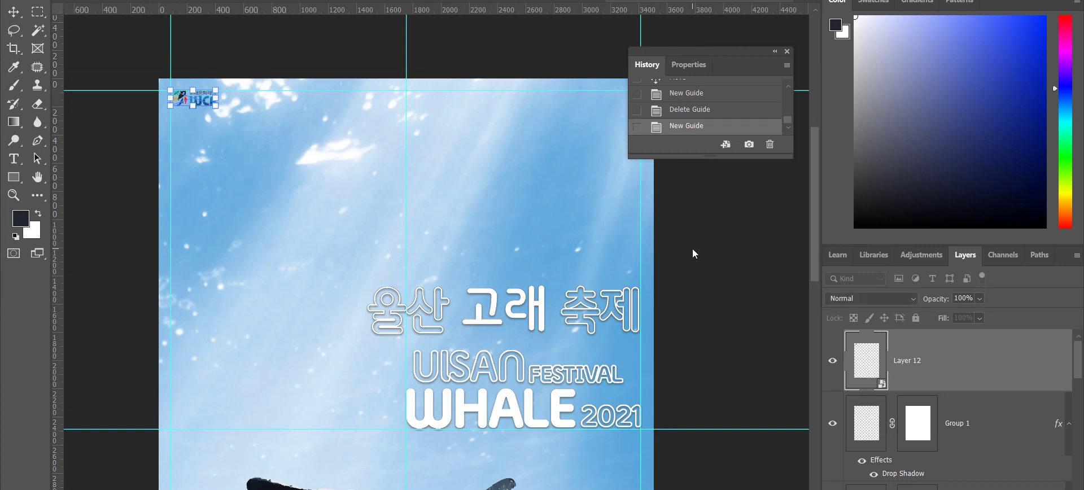
key("ctrl+minus")
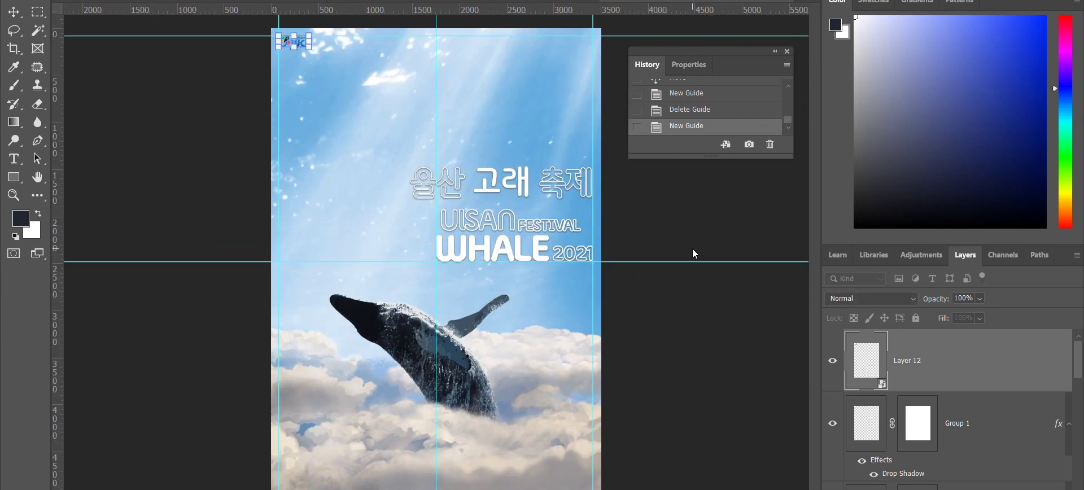
key("Return")
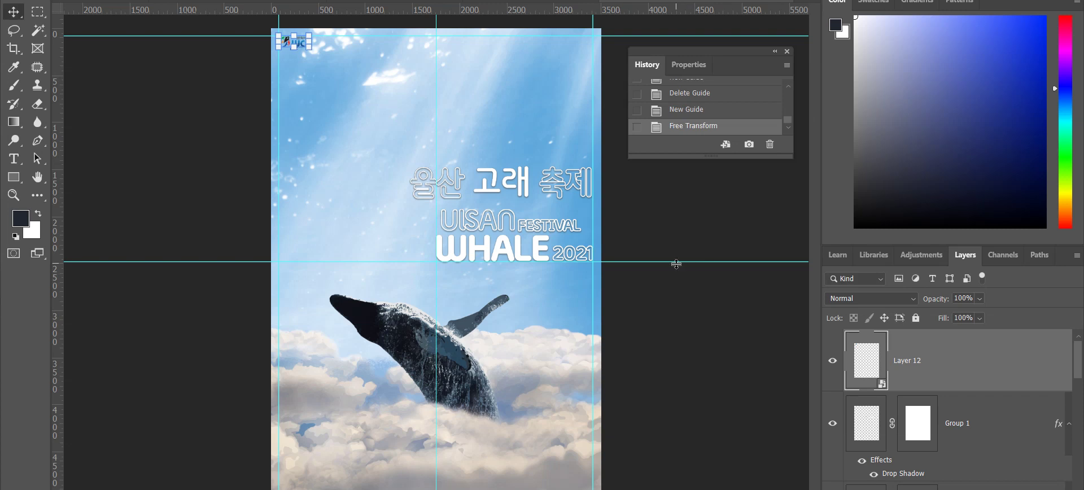
key("ctrl+h")
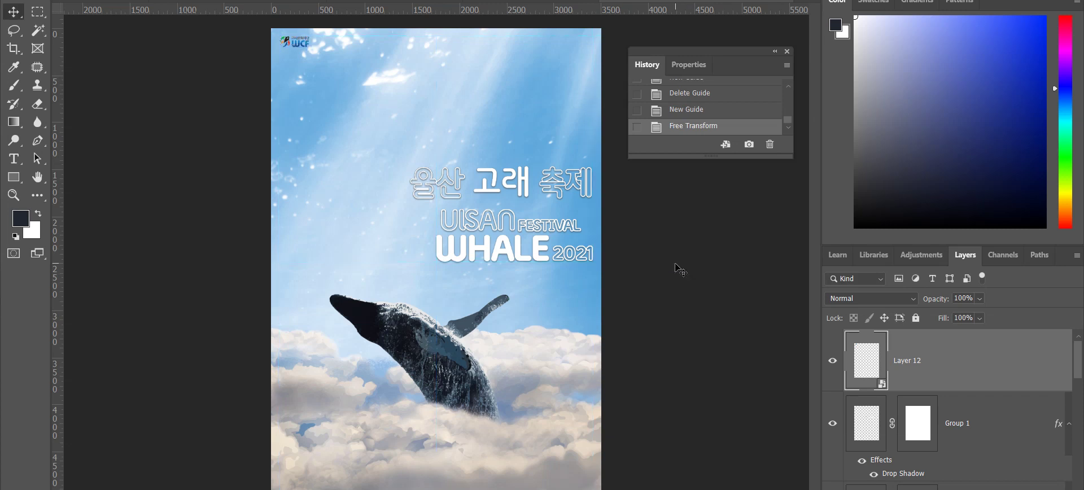
key("ctrl+plus")
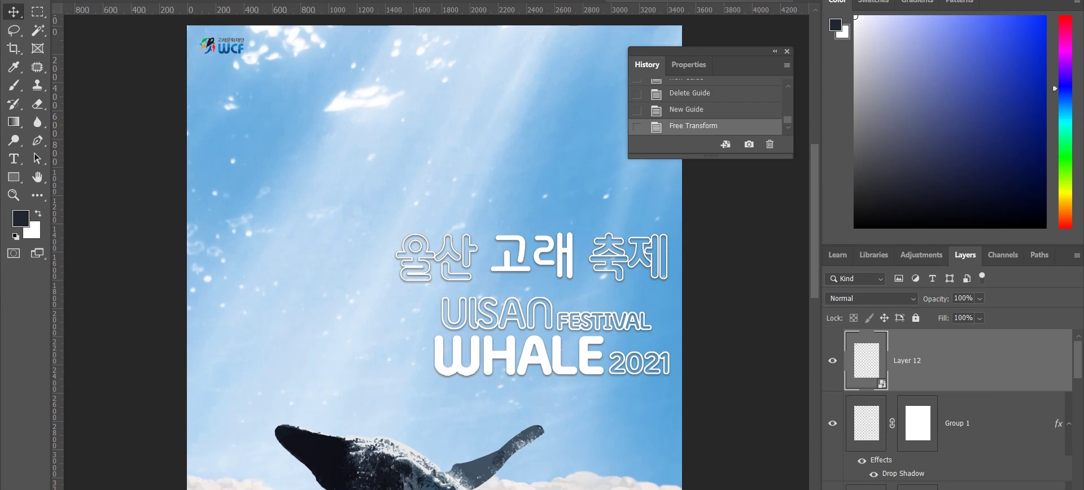
- Look through the whale festival reference images in the photo viewer and close the viewer
scroll(435, 254, "up", 2)
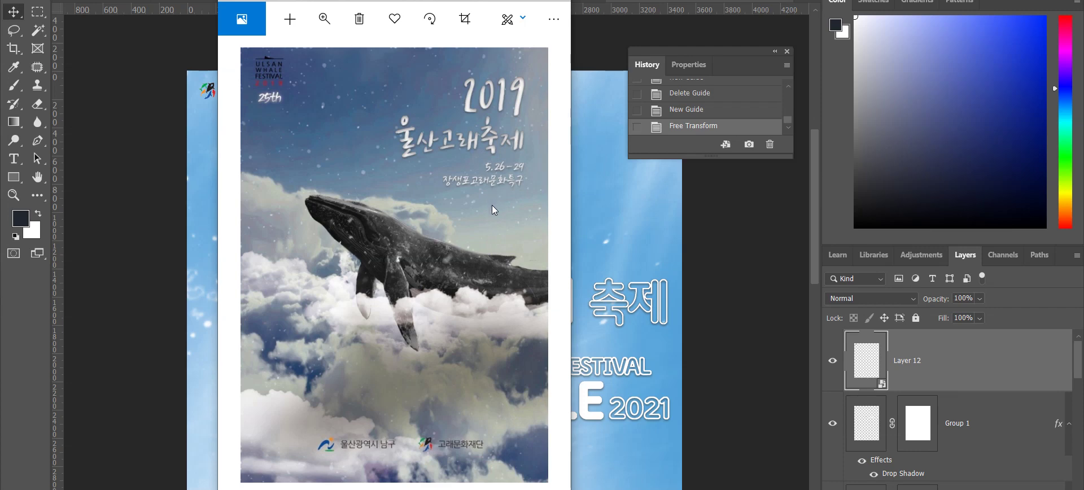
scroll(486, 255, "down", 1)
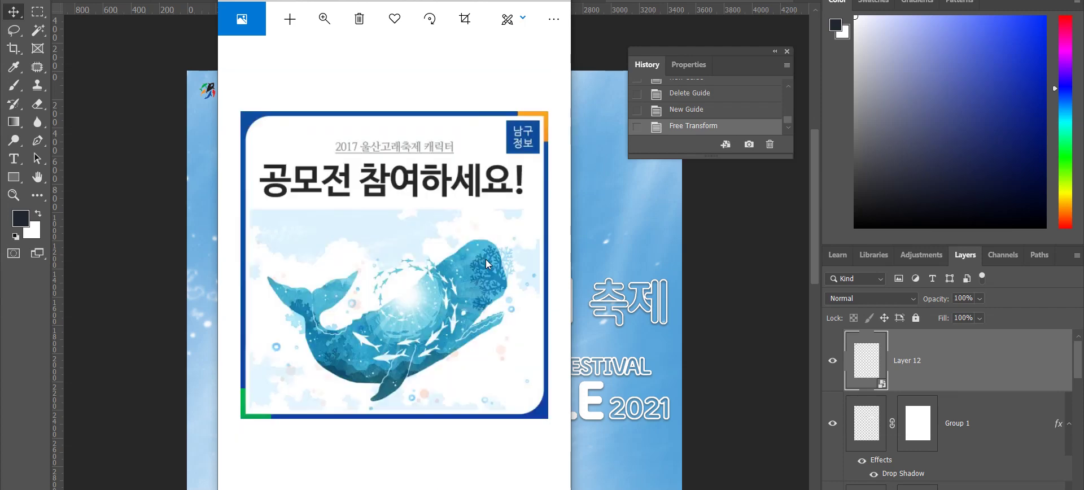
scroll(485, 260, "up", 1)
key("alt+F4")
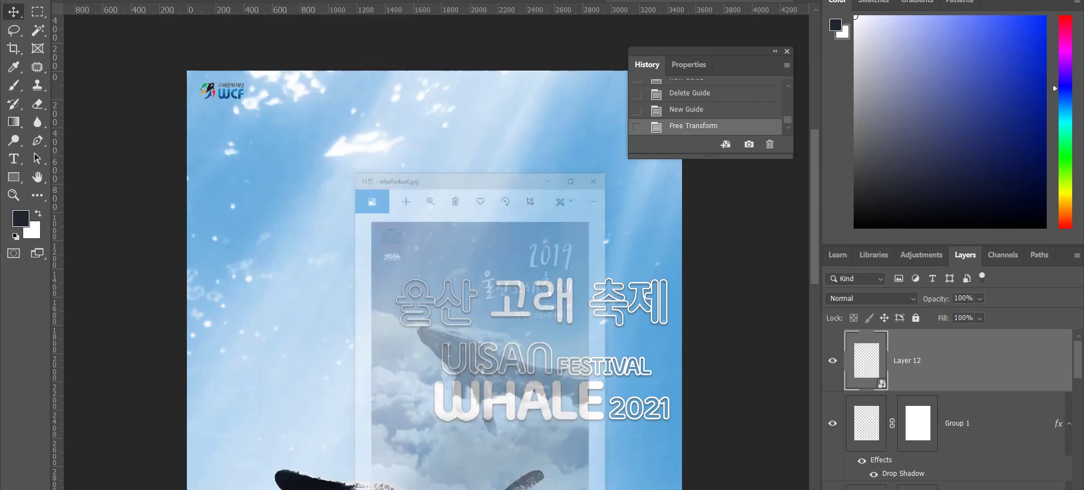
- Switch to the browser, open the 울산광역시남구 site from the foundation page's footer links, and copy its header logo image
key("alt+Tab")
scroll(739, 42, "down", 20)
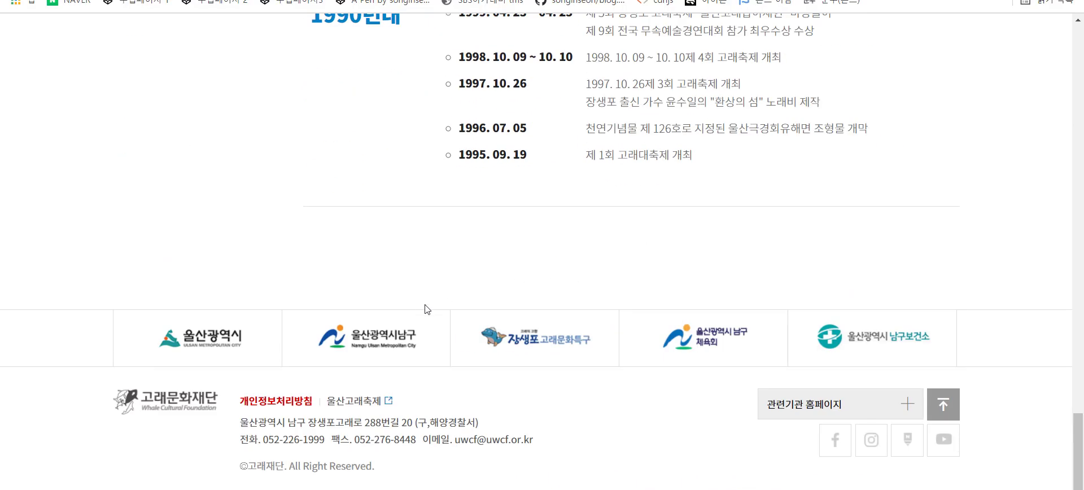
right_click(354, 343)
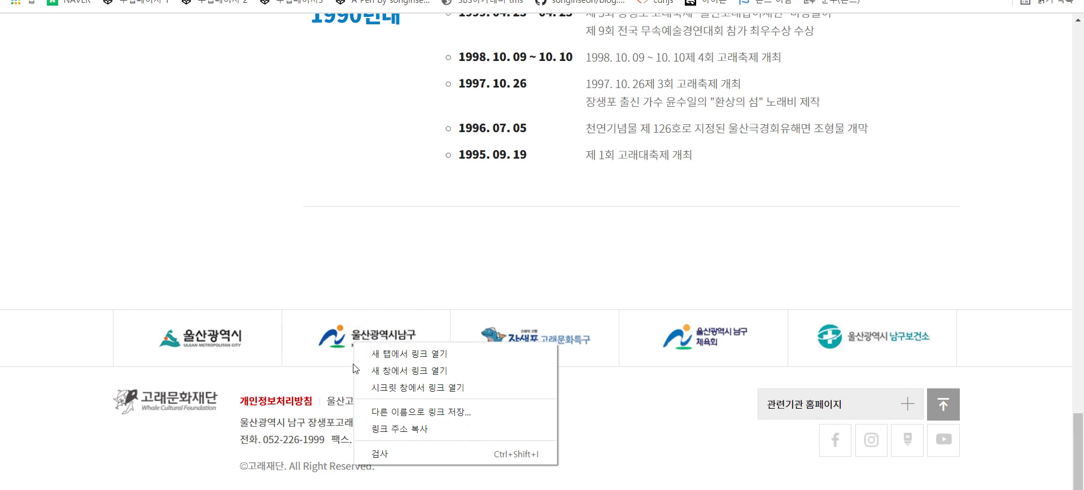
left_click(344, 340)
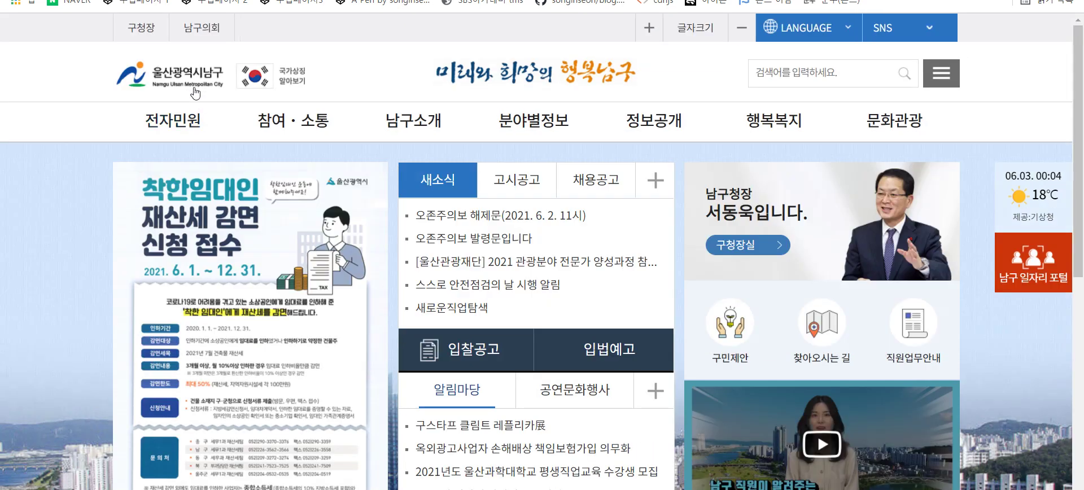
right_click(194, 83)
left_click(254, 245)
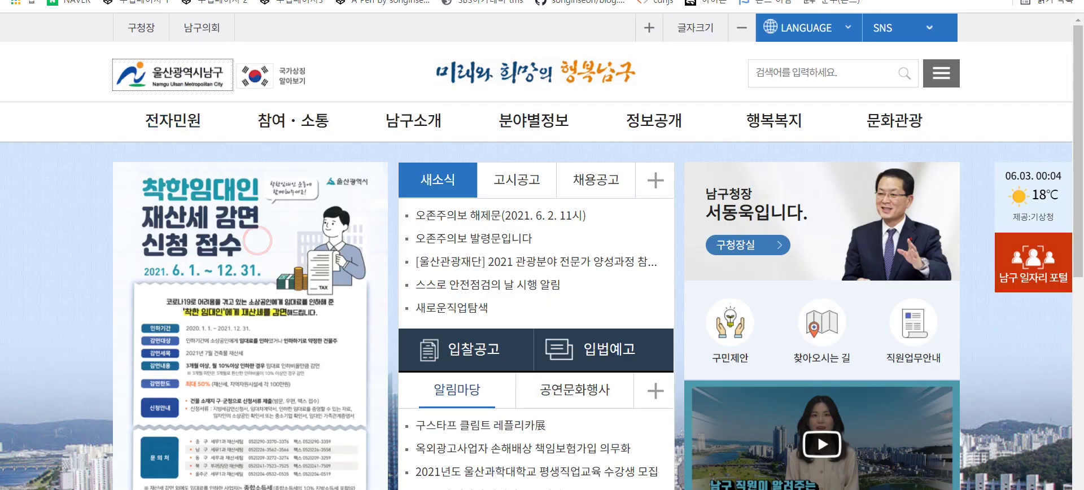
- Paste the copied 울산광역시남구 logo into the poster in Photoshop and move it with Free Transform into the sky above the title
key("alt+Tab")
key("ctrl+v")
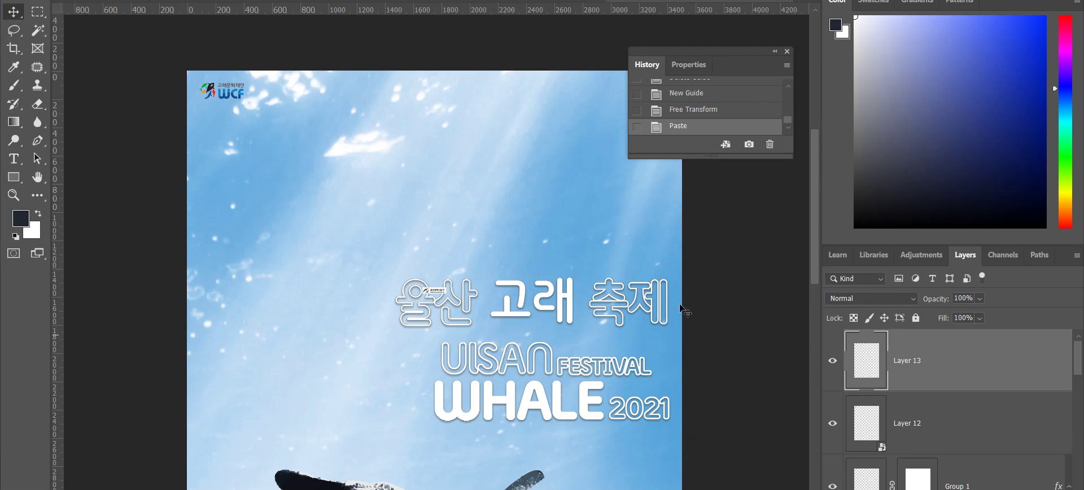
scroll(553, 274, "down", 5)
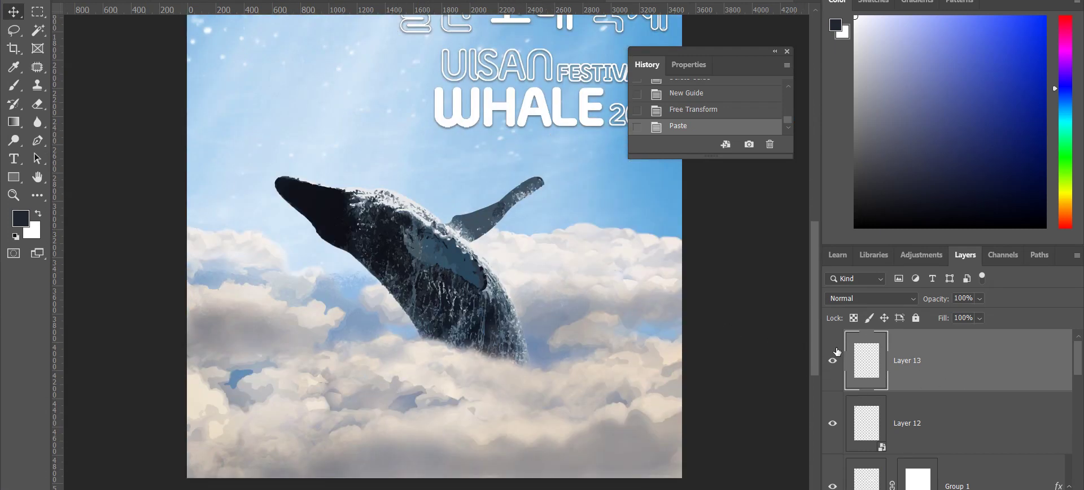
key("ctrl+minus")
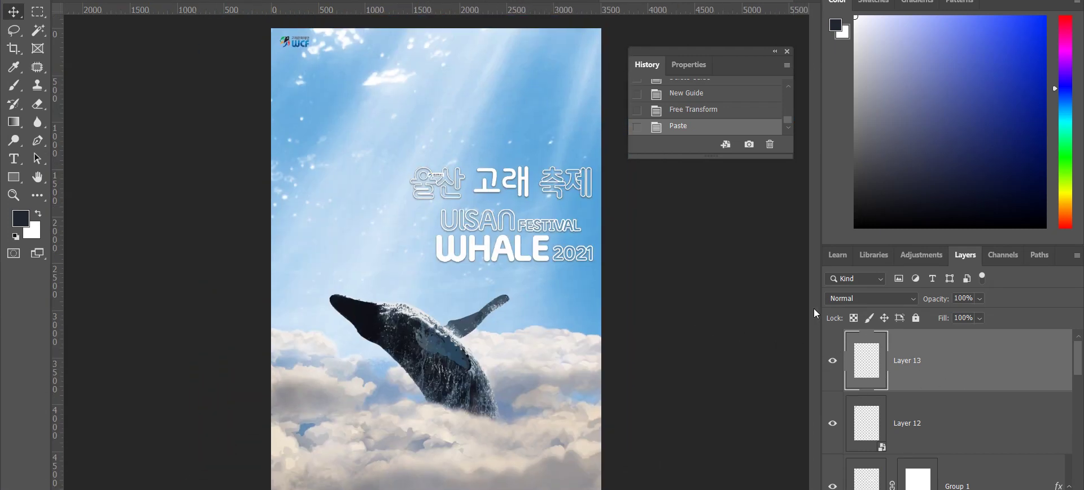
left_click(877, 433)
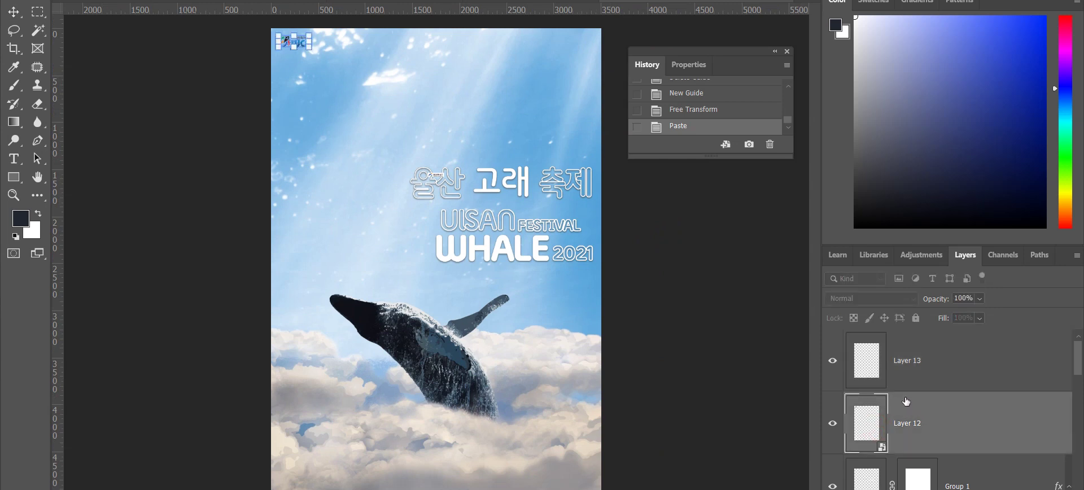
left_click(874, 369)
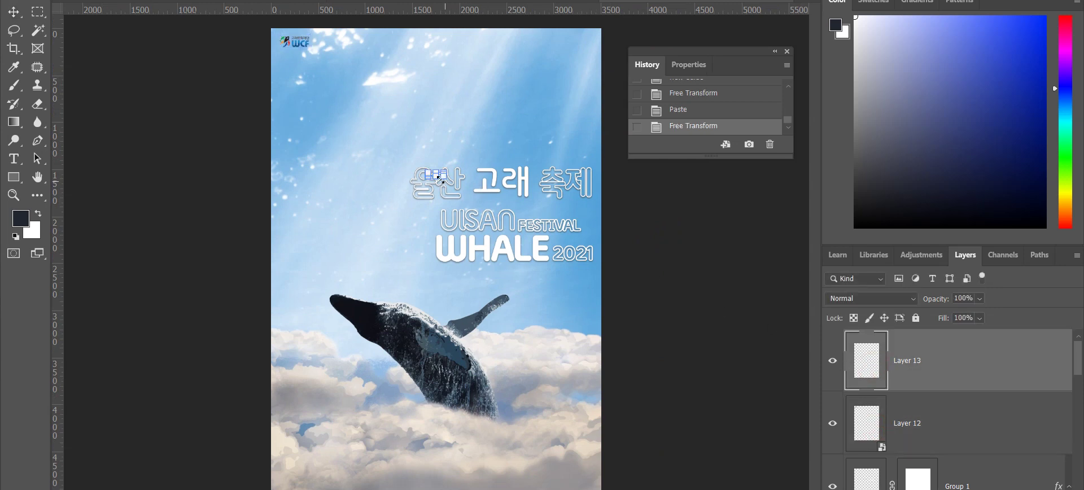
scroll(441, 177, "up", 4)
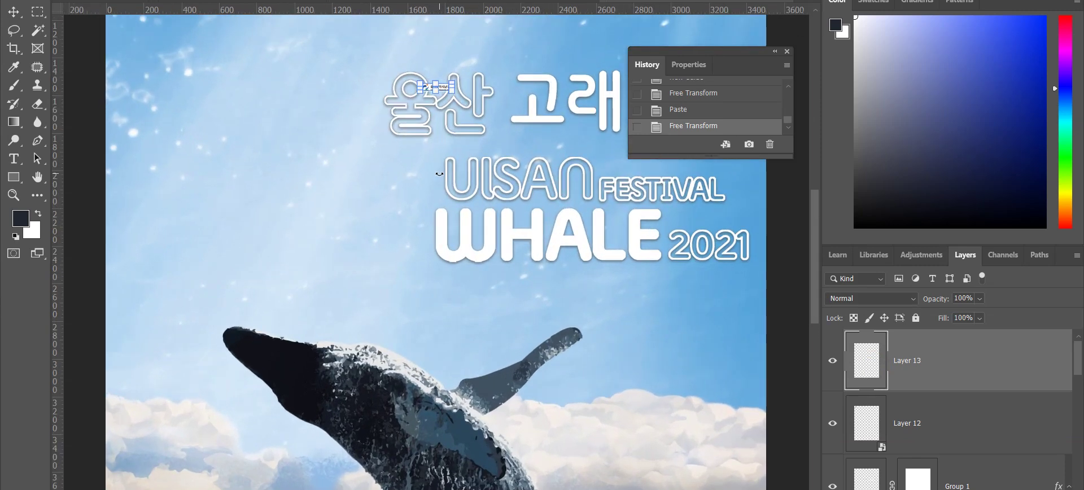
left_click_drag(452, 190, 373, 116)
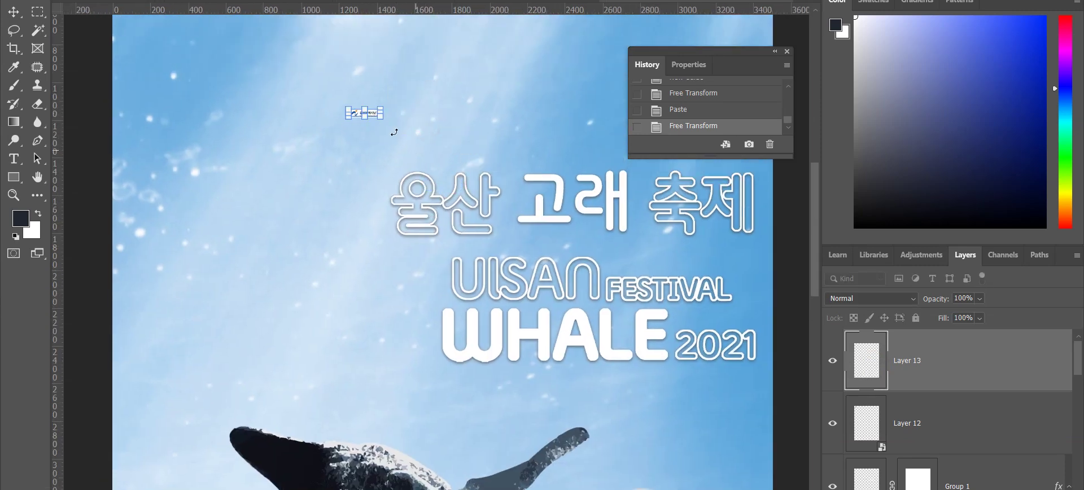
- Delete Layer 13 holding the pasted 울산광역시남구 logo and clear the layer selection
left_click(968, 363)
key("Delete")
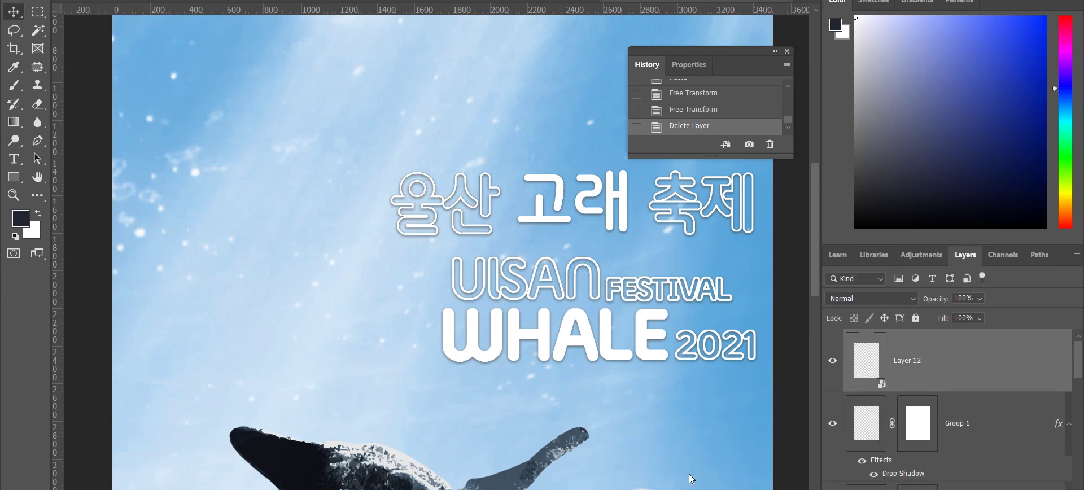
left_click_drag(506, 295, 554, 433)
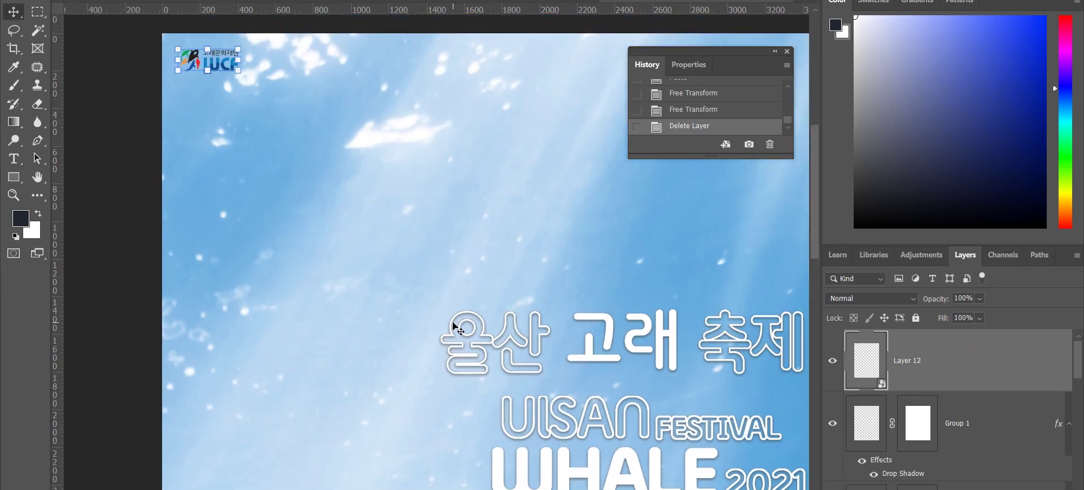
left_click(402, 216)
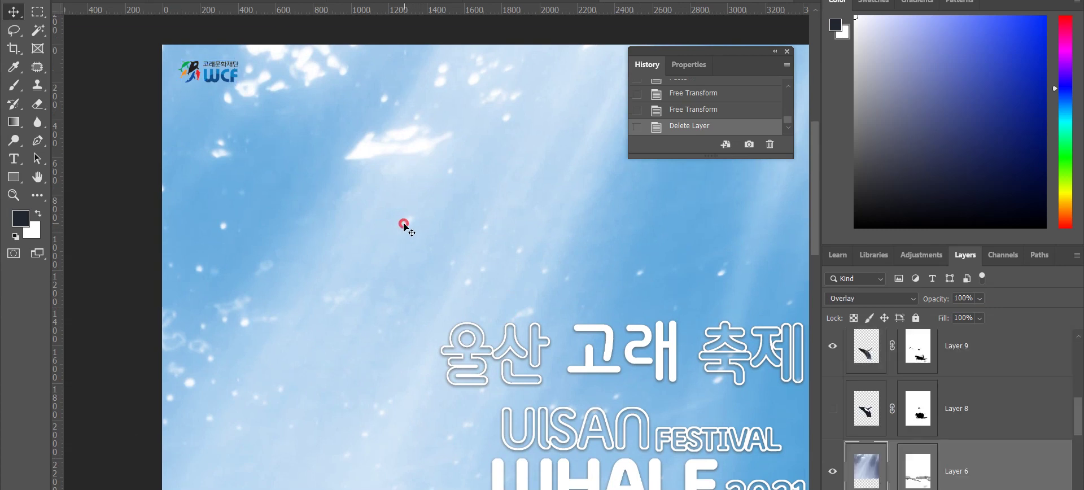
scroll(406, 245, "up", 3)
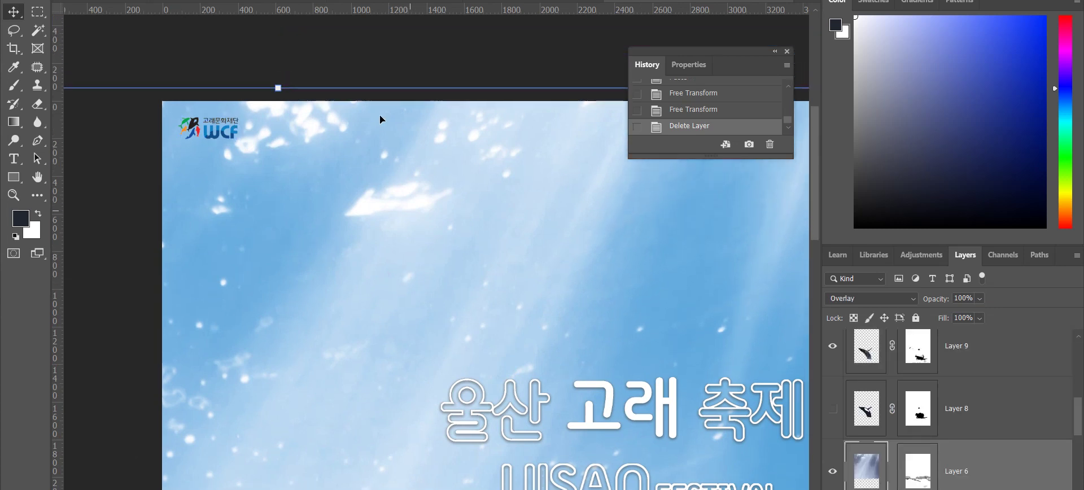
left_click(400, 74)
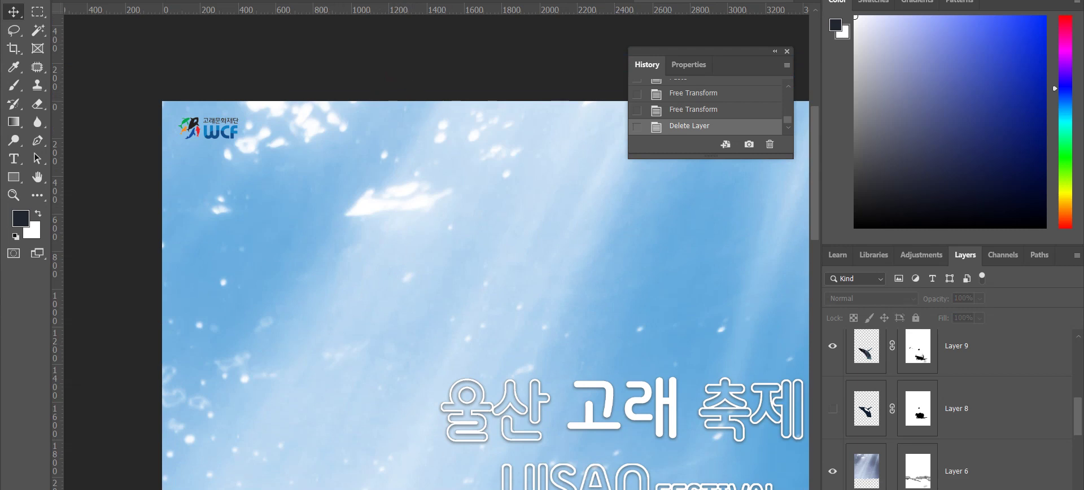
- Return to the browser and look through the 울산광역시남구 home page for other versions of its logo
key("alt+Tab")
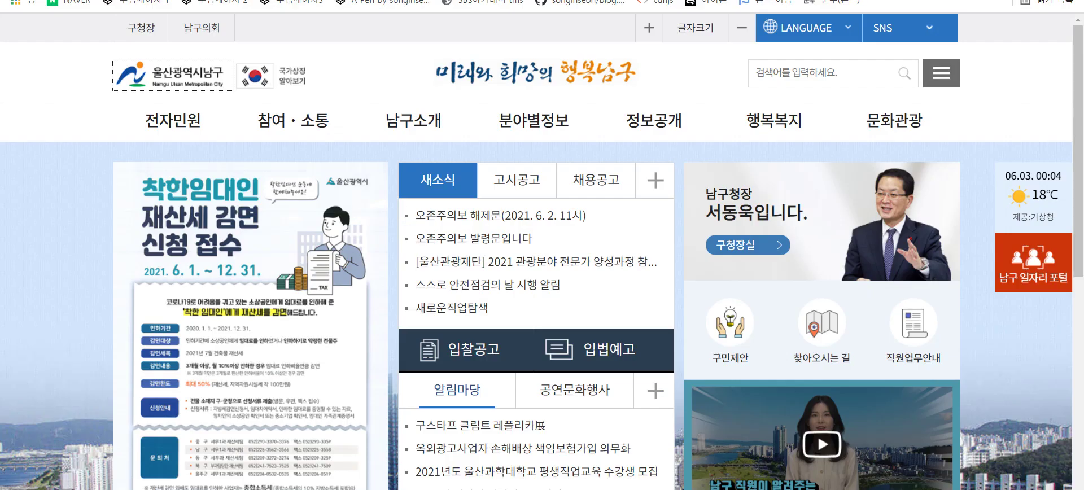
scroll(393, 365, "down", 8)
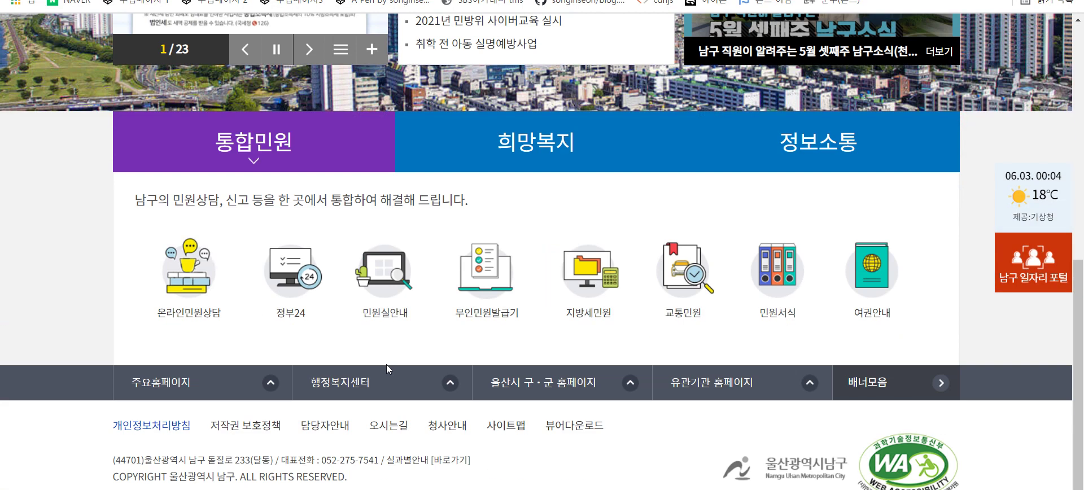
scroll(387, 368, "up", 8)
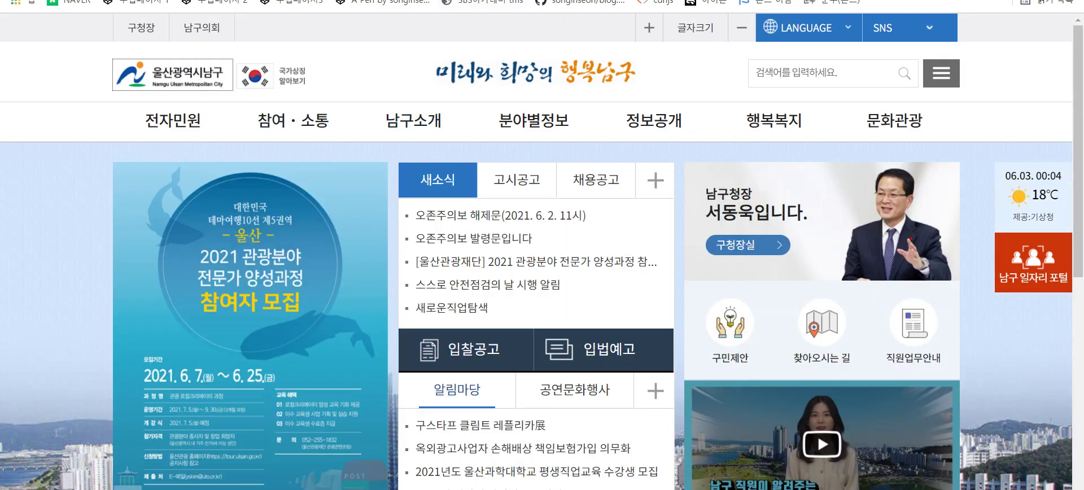
- Go back to the Naver search page and search for "울산광역시 남구"
key("alt+Left")
double_click(373, 39)
type("울")
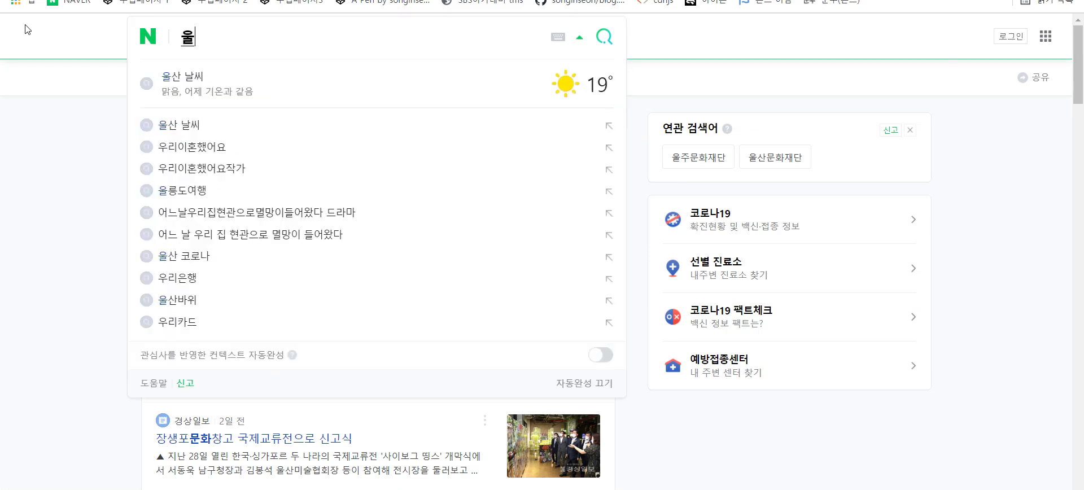
type("산광역시 ")
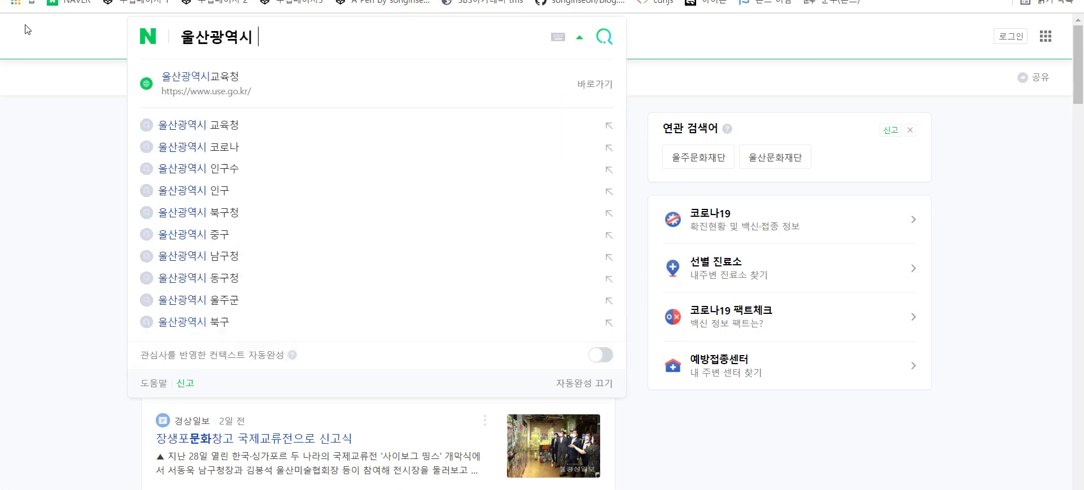
type("남구")
key("Return")
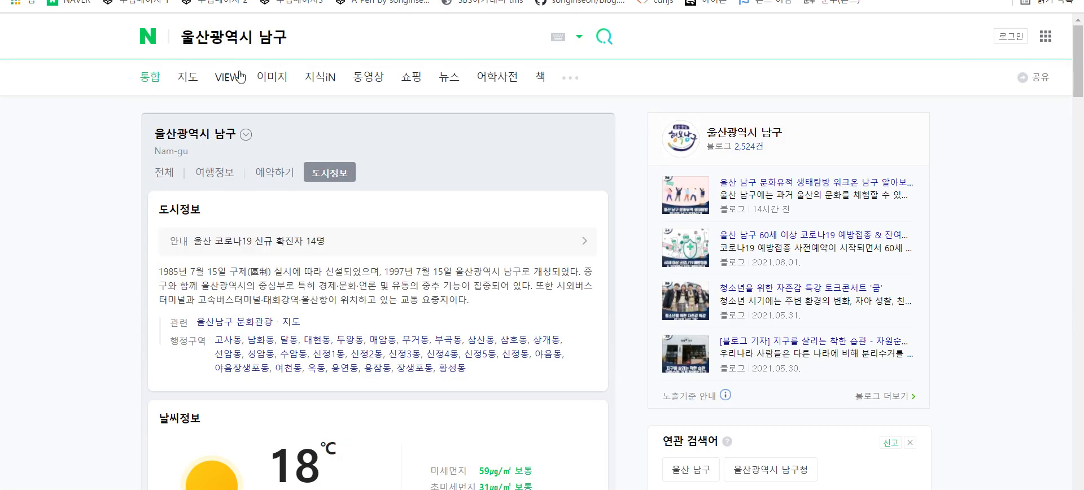
- Look through the image results for a 울산광역시 남구 logo and return to the overall results
left_click(275, 86)
scroll(271, 96, "down", 20)
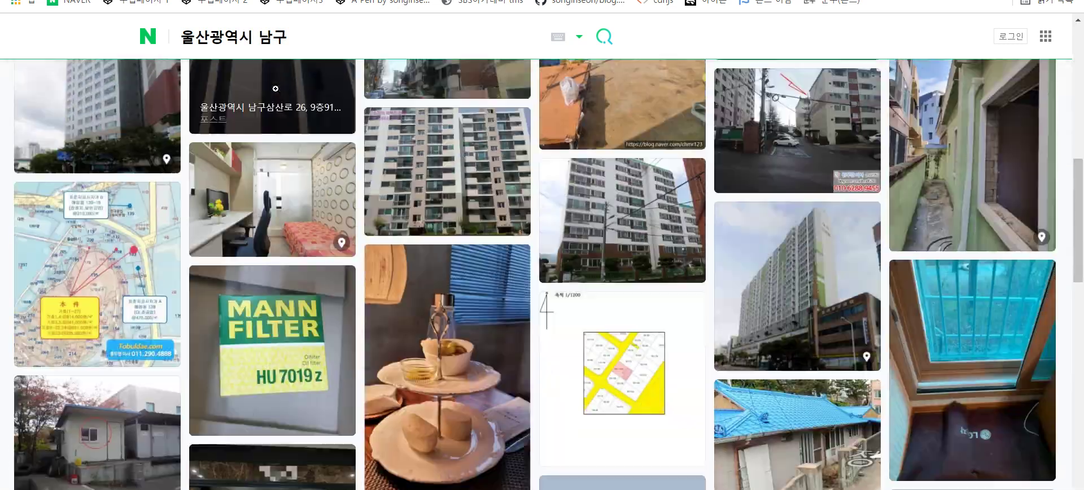
scroll(262, 101, "down", 20)
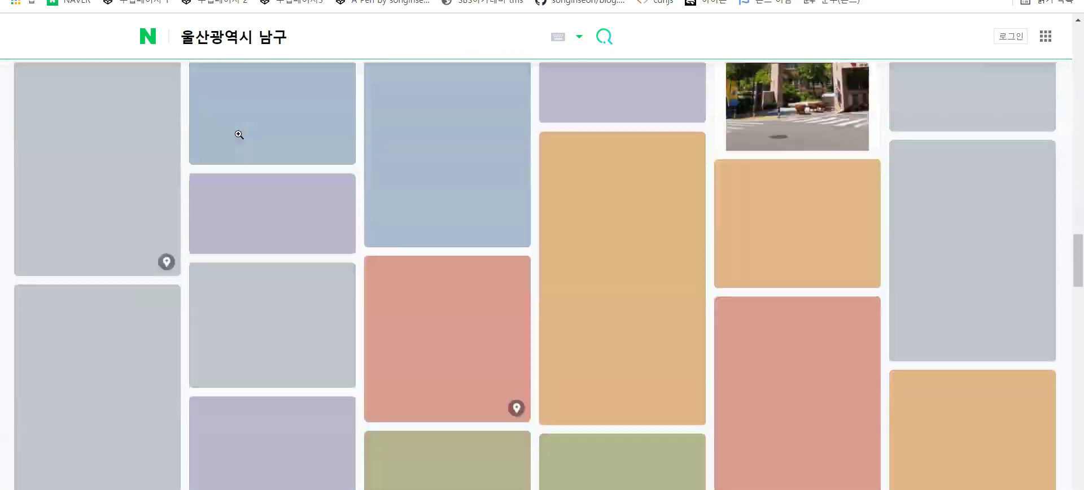
scroll(354, 175, "up", 20)
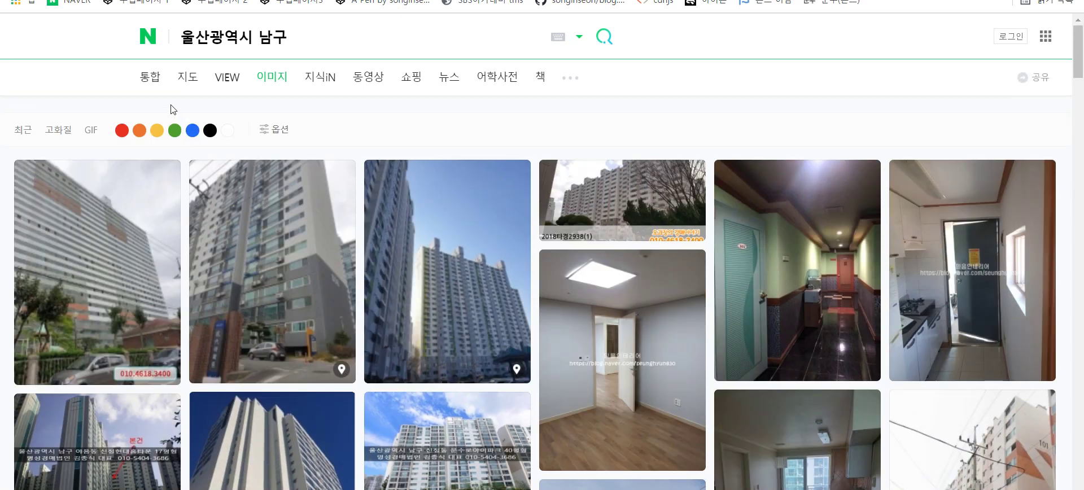
left_click(153, 79)
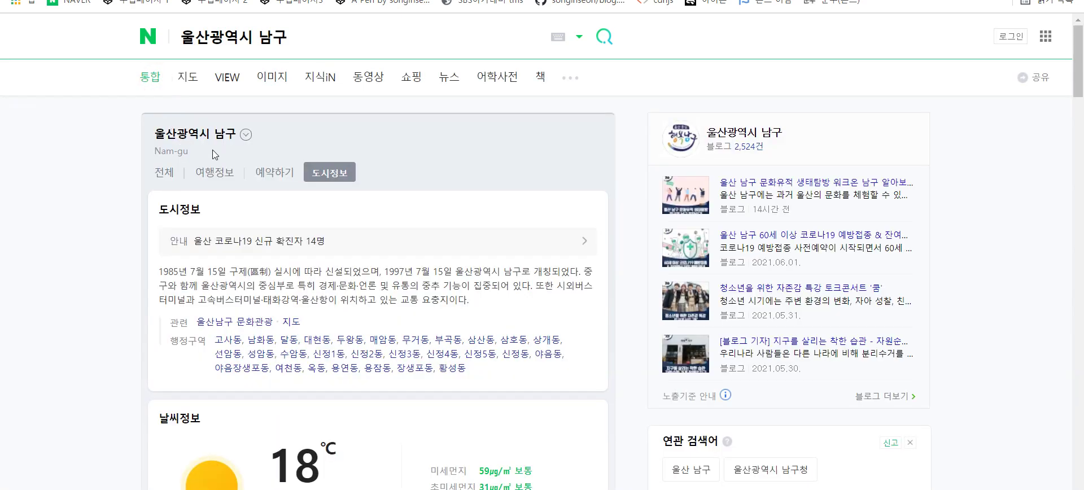
- Open the 울산광역시 남구 website from the search results and open its logo as a standalone image
scroll(215, 154, "down", 8)
left_click(226, 194)
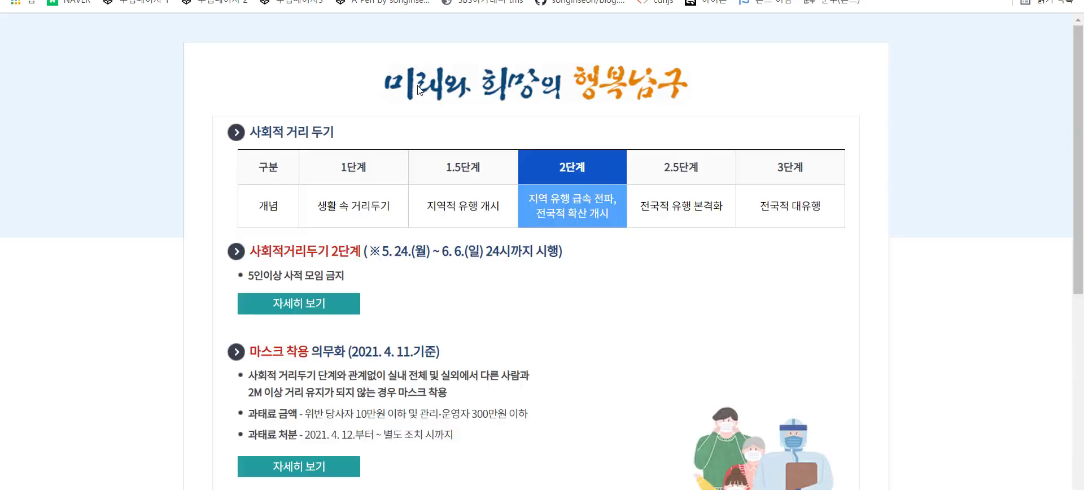
scroll(610, 164, "down", 7)
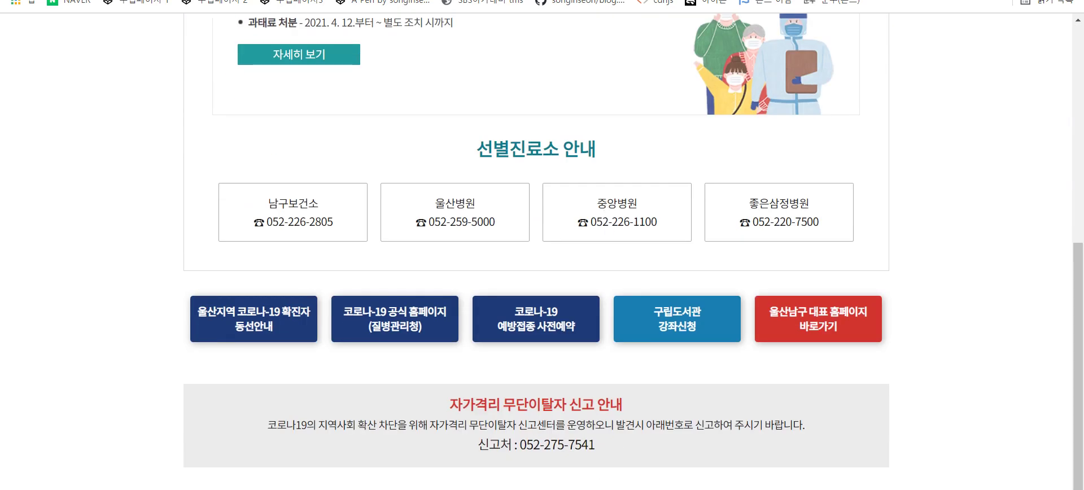
right_click(549, 322)
left_click(630, 403)
scroll(576, 249, "up", 6)
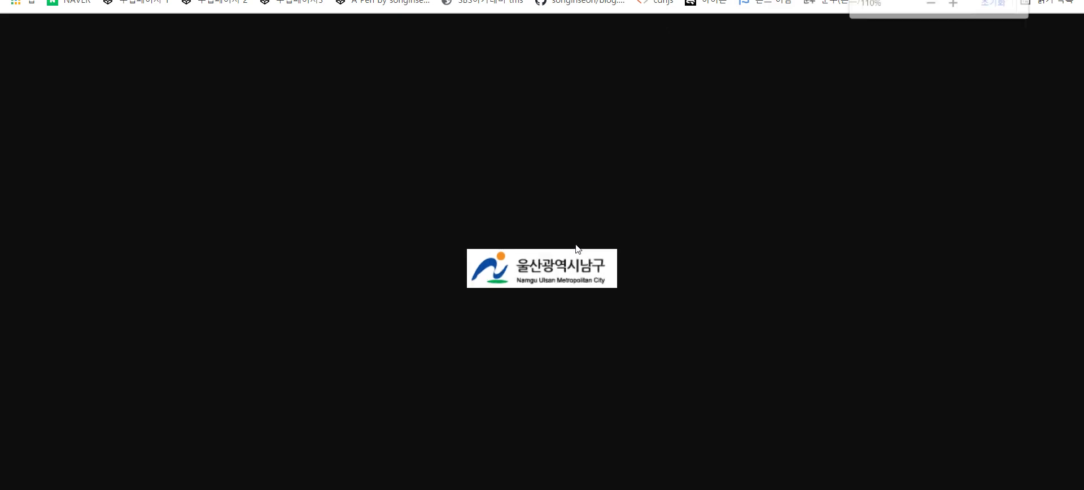
- Copy the enlarged 울산광역시남구 logo image and paste it into the poster in Photoshop
right_click(546, 265)
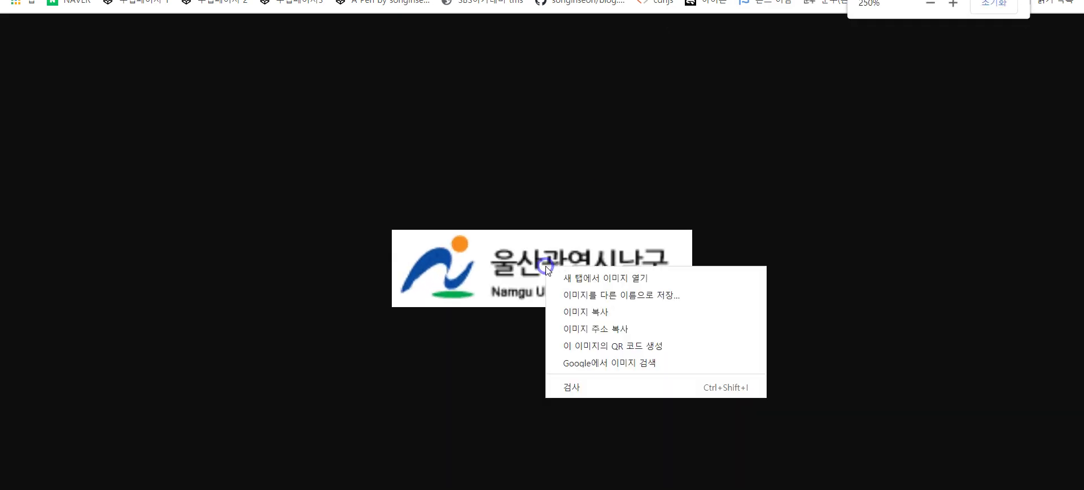
left_click(617, 314)
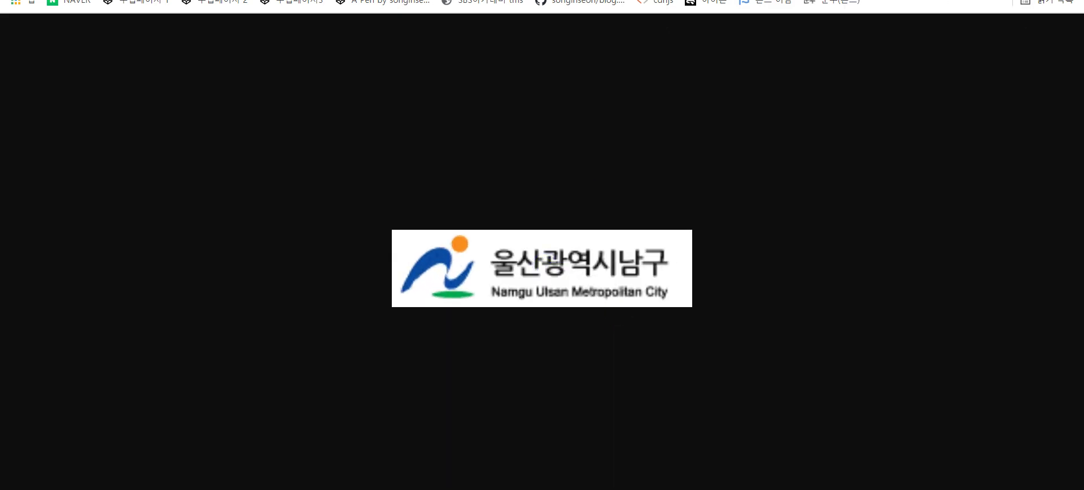
key("alt+Tab")
key("ctrl+v")
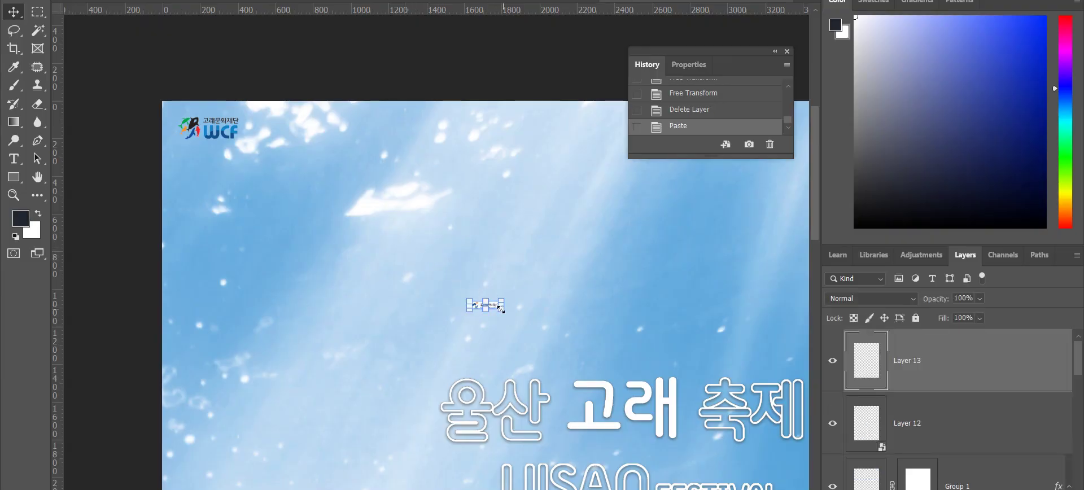
- Reposition and inspect the small pasted 울산광역시남구 logo, and delete its layer from the poster
left_click_drag(494, 309, 432, 271)
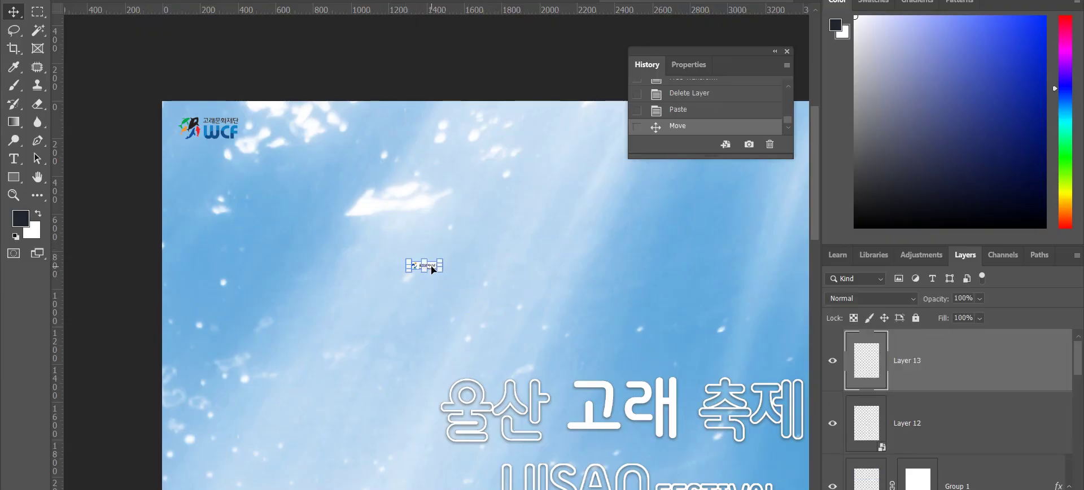
scroll(432, 271, "up", 2)
scroll(432, 270, "up", 3)
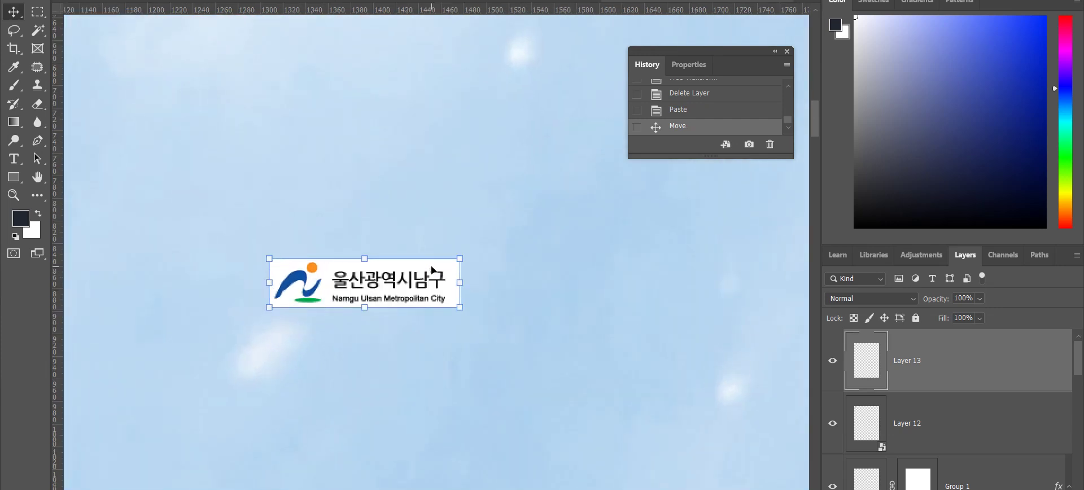
scroll(432, 271, "down", 3)
key("Delete")
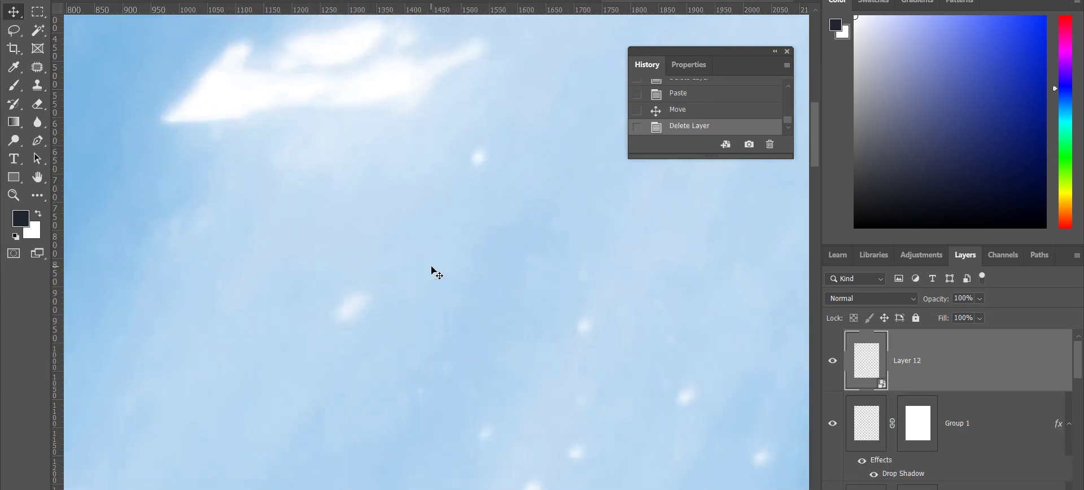
- Switch to Illustrator and paste the copied 울산광역시남구 logo onto the blank artboard
key("alt+Tab")
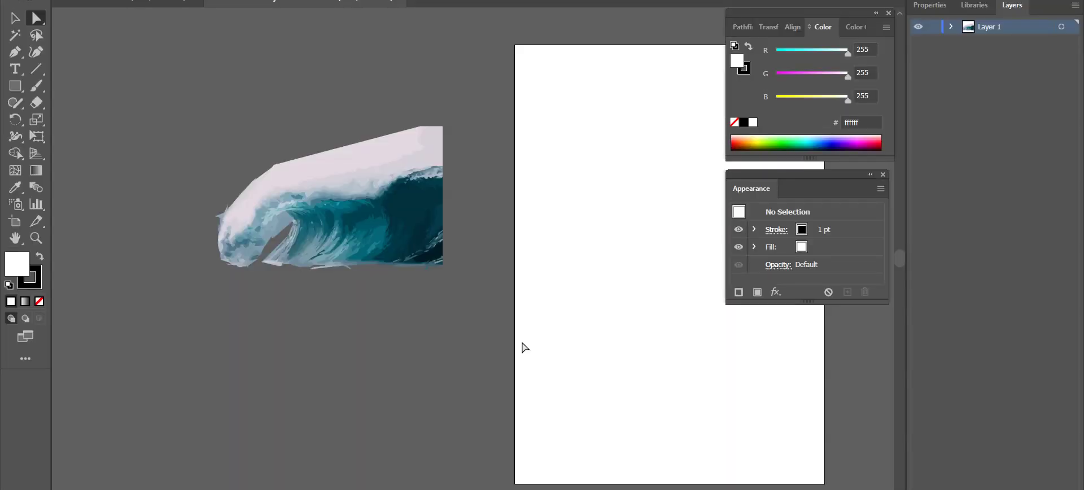
scroll(524, 347, "right", 5)
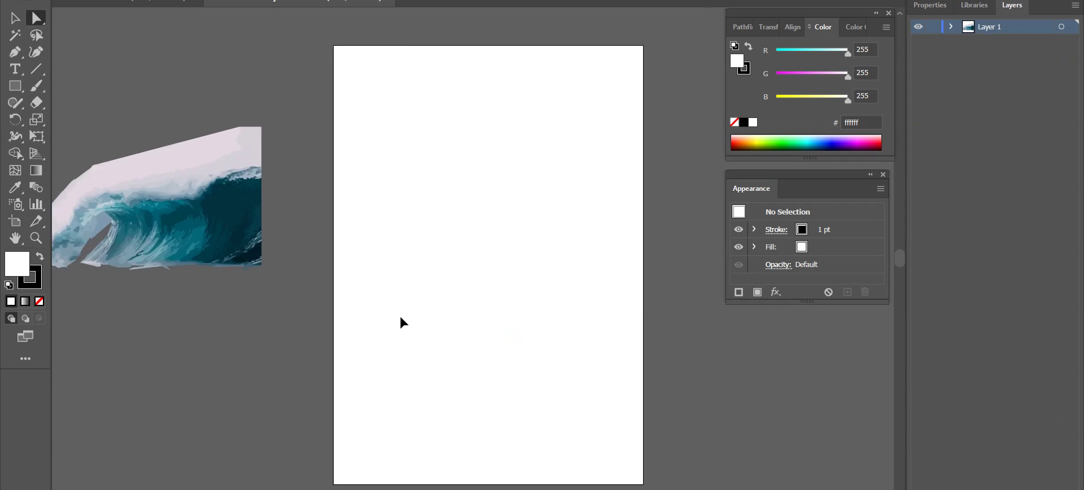
scroll(400, 323, "up", 3)
key("ctrl+v")
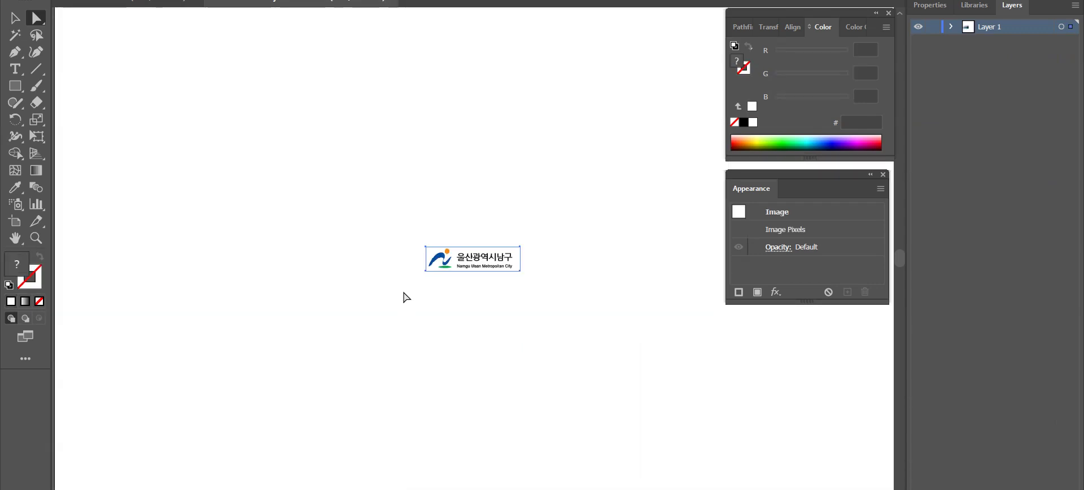
key("ctrl+minus")
key("ctrl+minus")
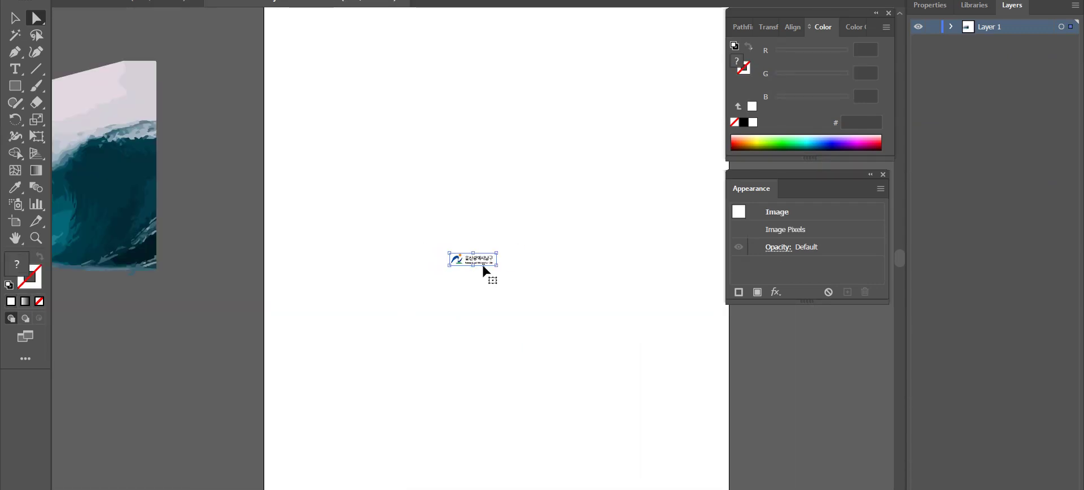
key("ctrl+plus")
key("ctrl+plus")
key("ctrl+t")
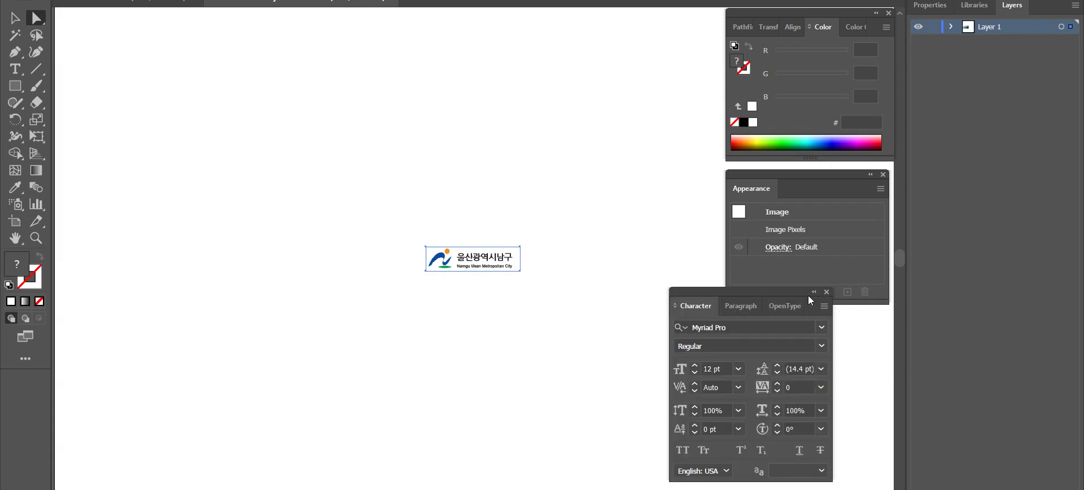
left_click(825, 292)
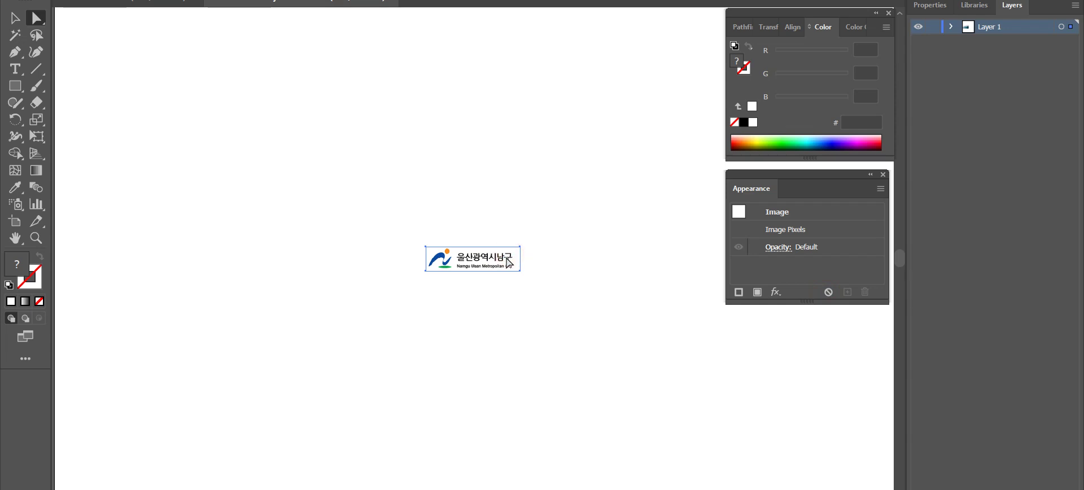
- Try enlarging the pasted logo to about three times its size, check its sharpness, and undo the enlargement
key("v")
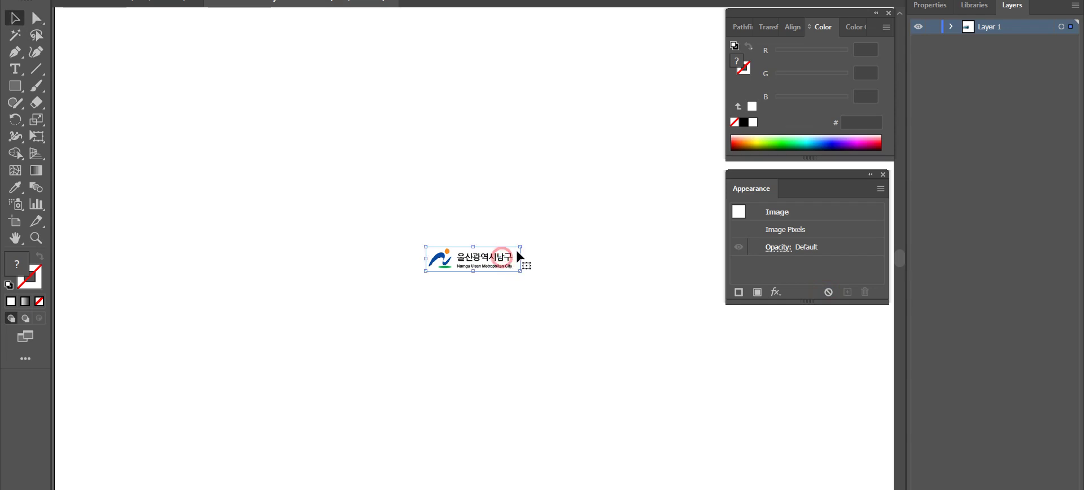
left_click_drag(520, 247, 630, 162)
key("ctrl+z")
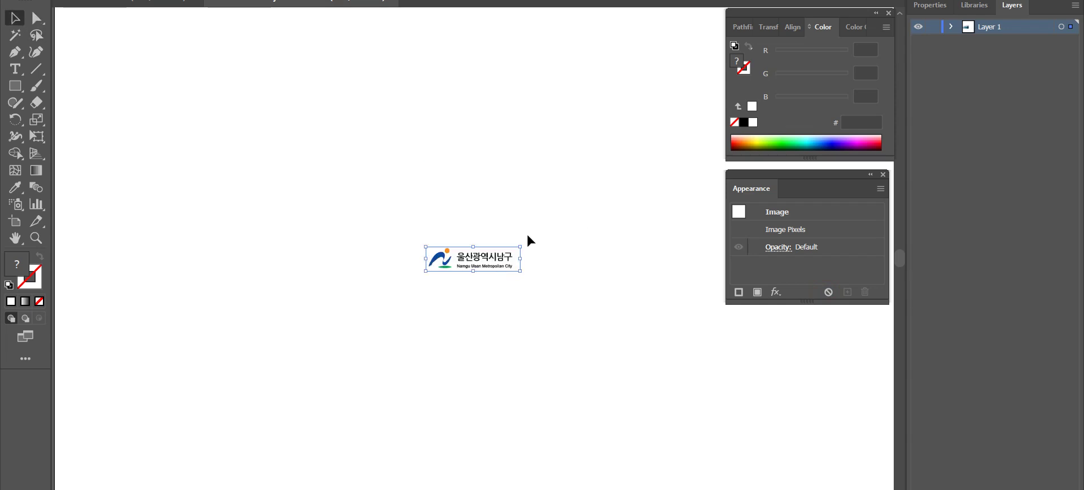
left_click_drag(521, 247, 610, 217)
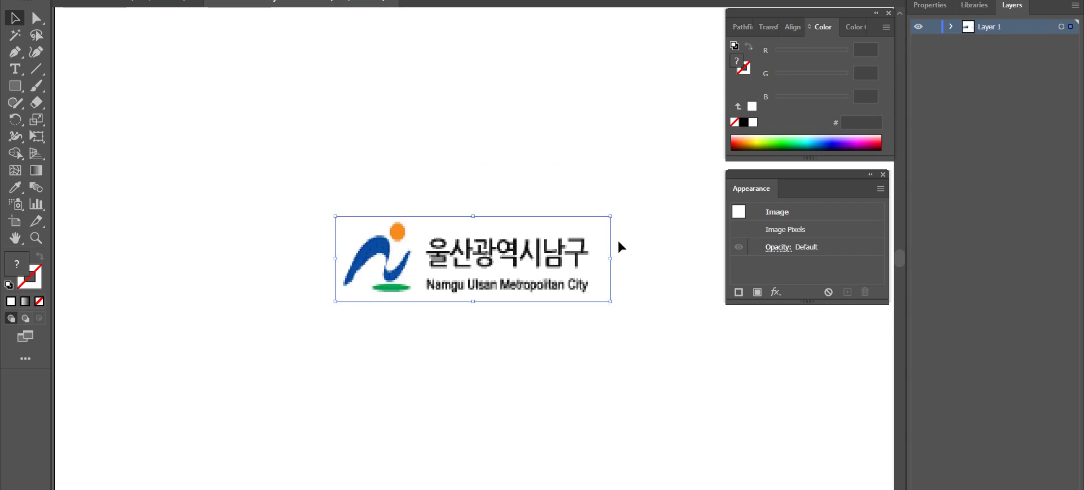
key("ctrl+minus")
key("ctrl+minus")
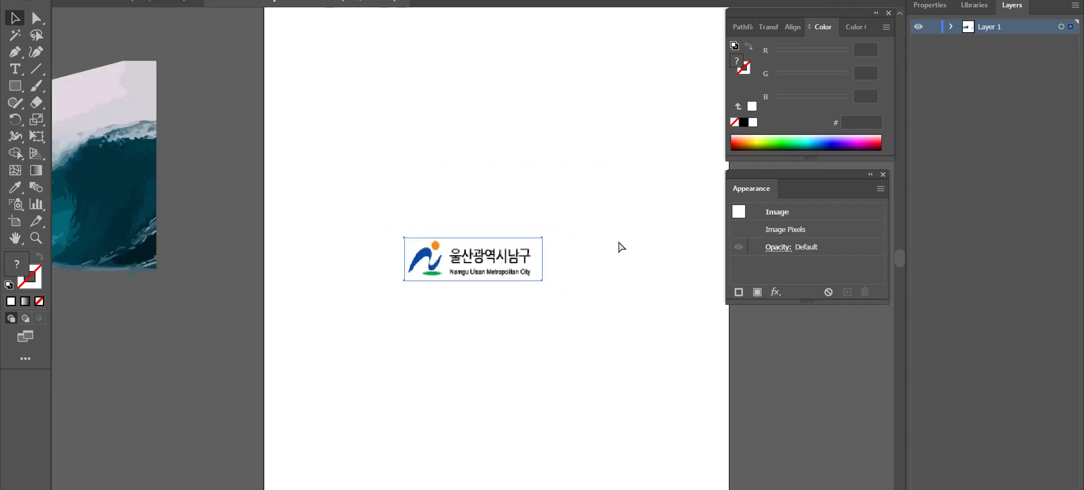
key("ctrl+plus")
key("ctrl+plus")
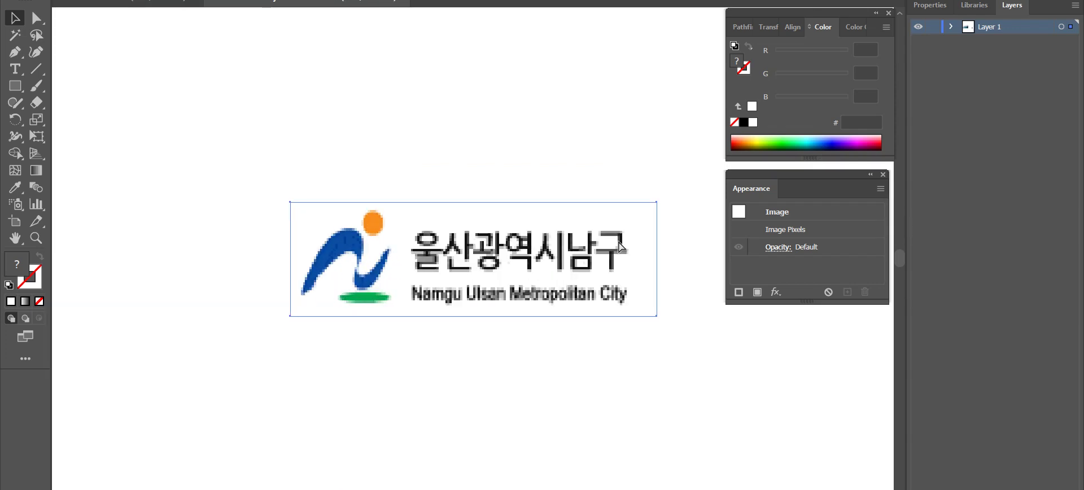
key("ctrl+plus")
key("ctrl+minus")
key("ctrl+minus")
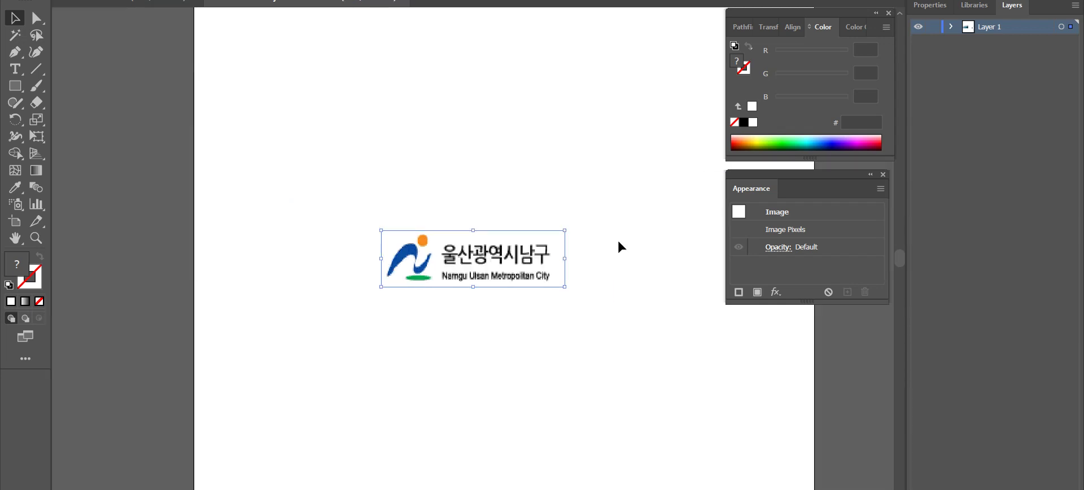
key("ctrl+minus")
key("ctrl+minus")
key("ctrl+minus")
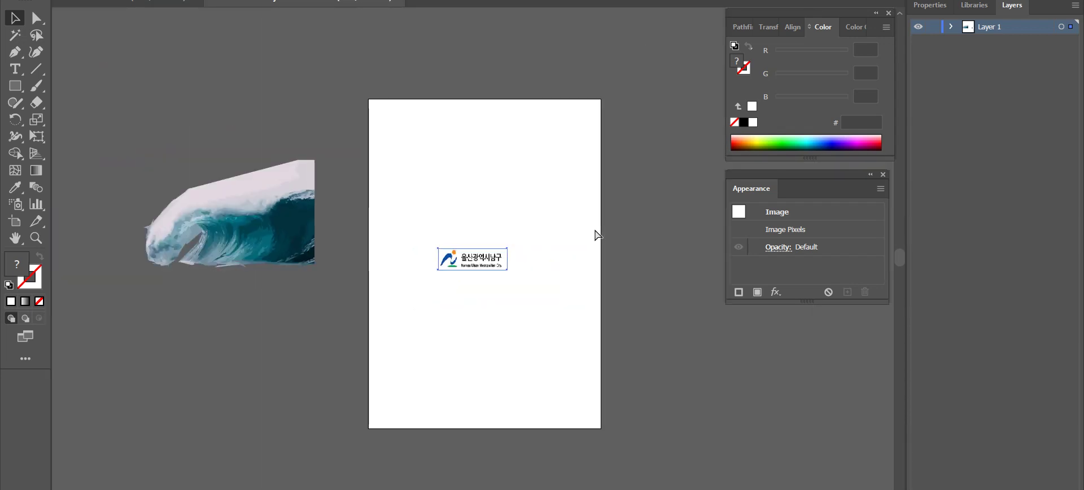
key("ctrl+plus")
key("ctrl+z")
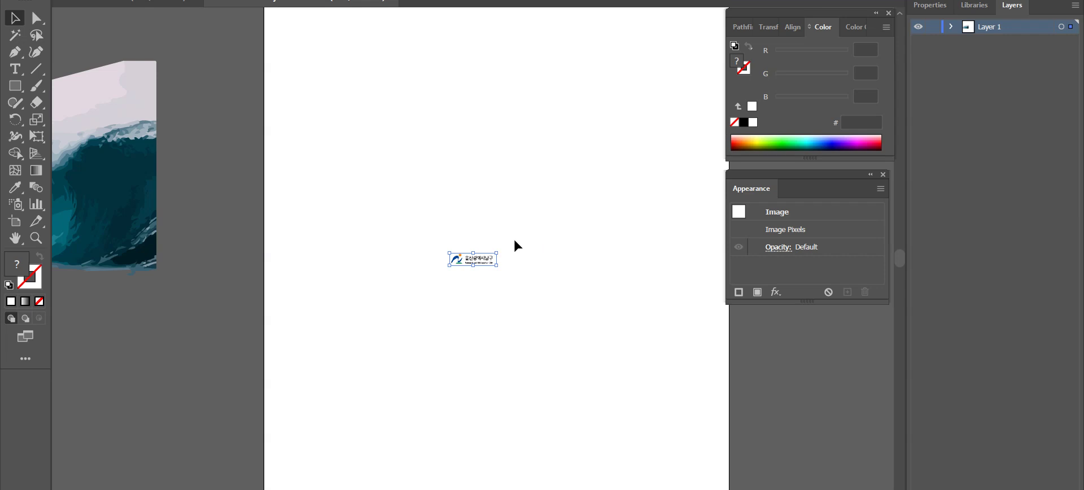
- Enlarge the 울산광역시남구 logo proportionally to about 1.6 times its size on the artboard and copy it
left_click_drag(499, 253, 526, 245)
key("ctrl+z")
left_click(581, 258)
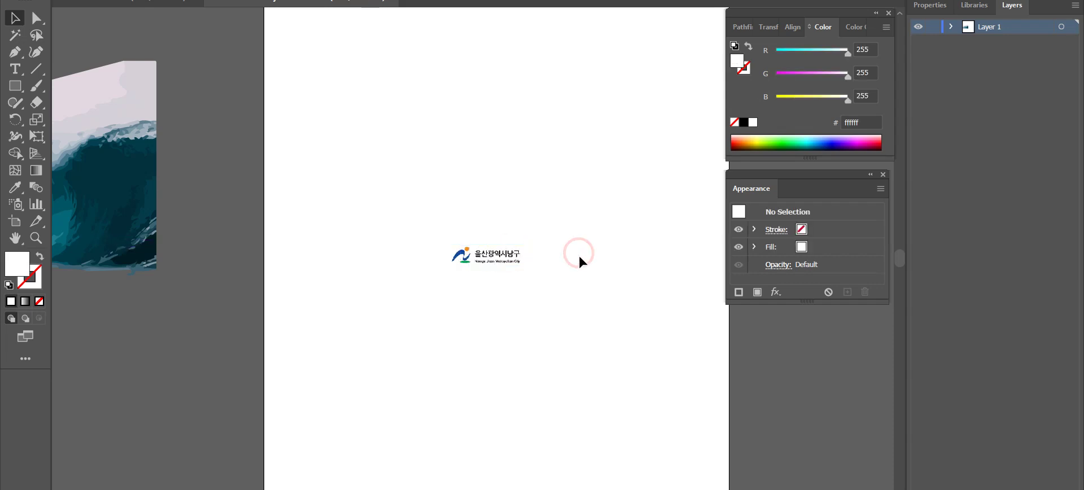
key("ctrl+plus")
key("ctrl+plus")
key("ctrl+plus")
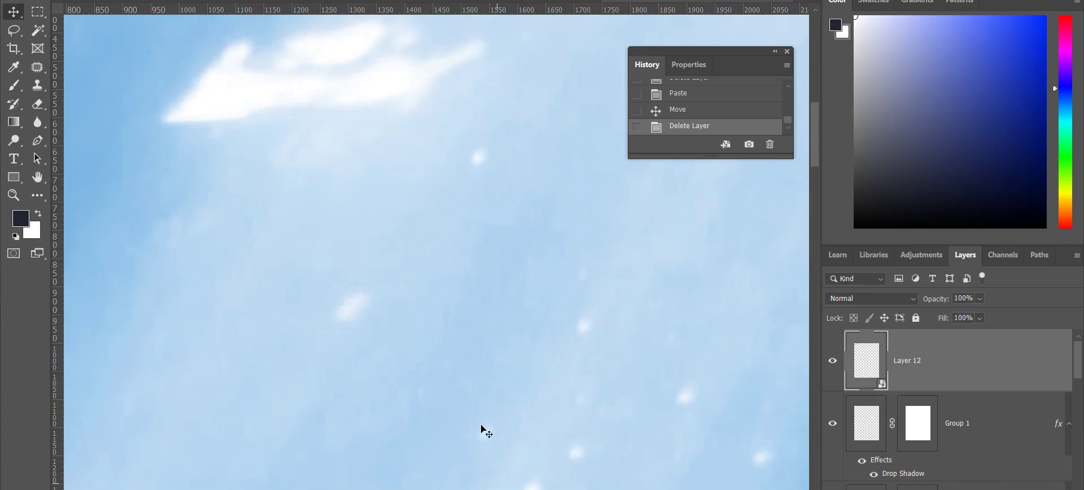
scroll(581, 365, "down", 3)
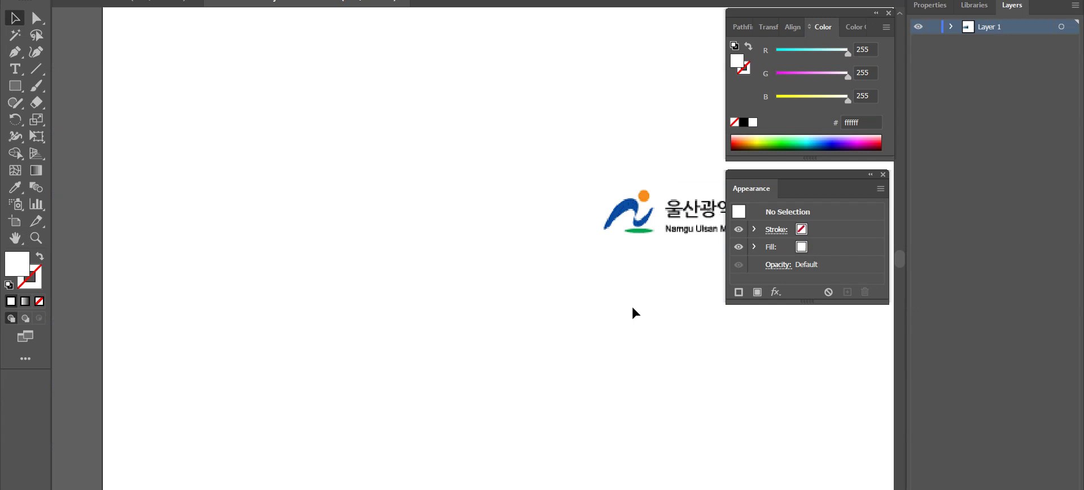
left_click(686, 229)
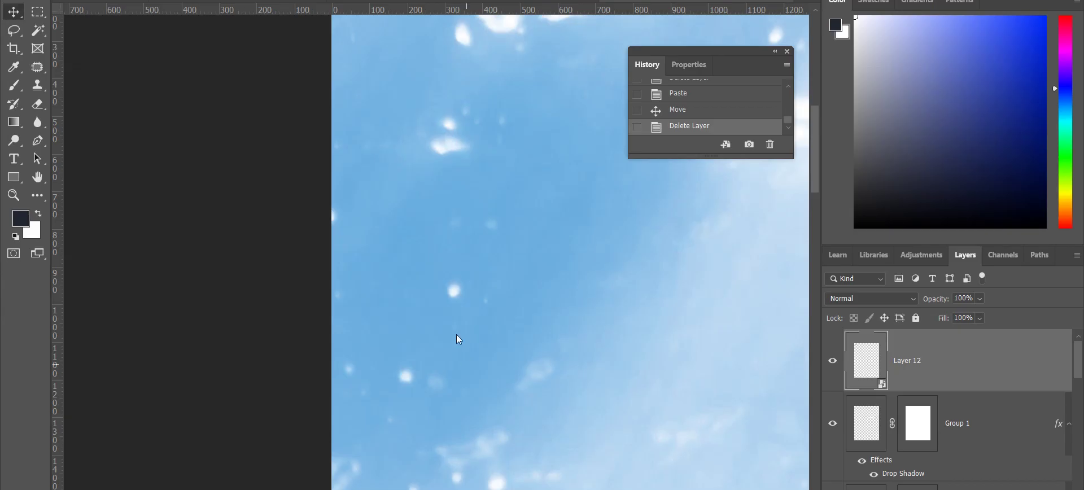
- Switch back to Photoshop, paste the 울산광역시남구 logo into the poster as a Smart Object, and commit its placement
key("ctrl+v")
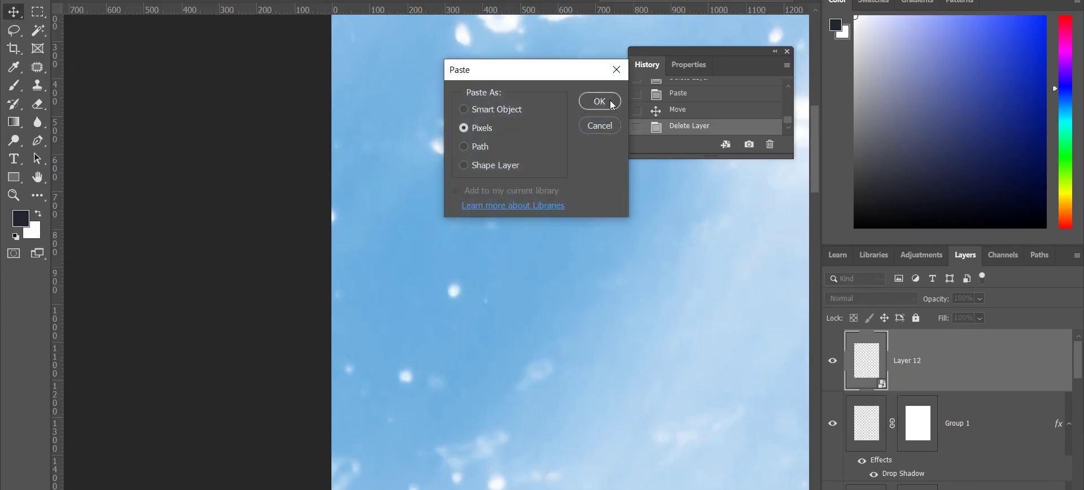
left_click(526, 108)
left_click(598, 102)
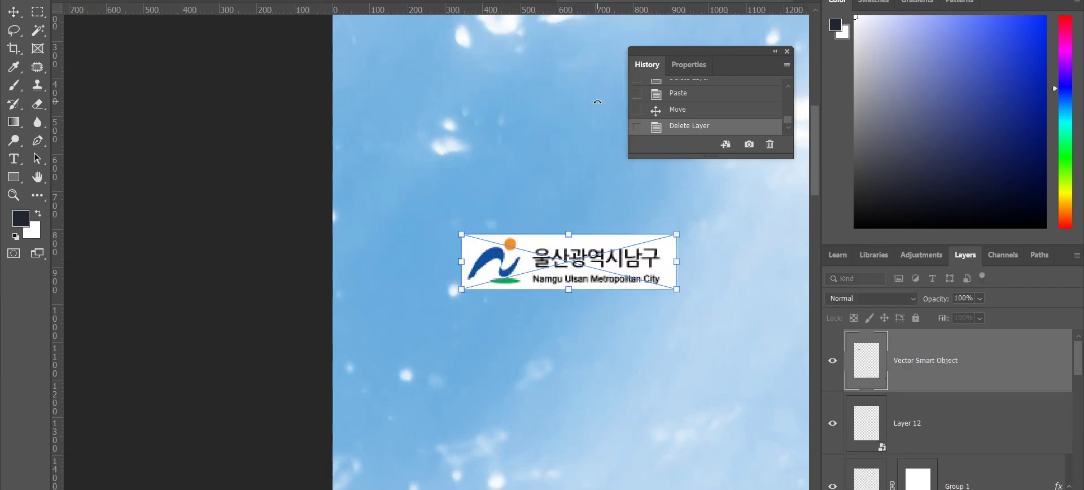
key("ctrl+minus")
key("ctrl+minus")
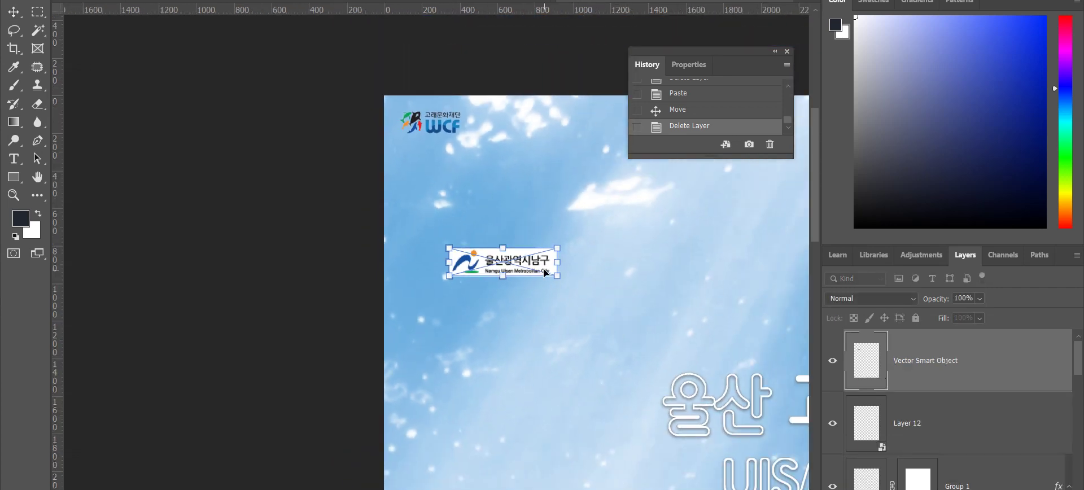
key("Return")
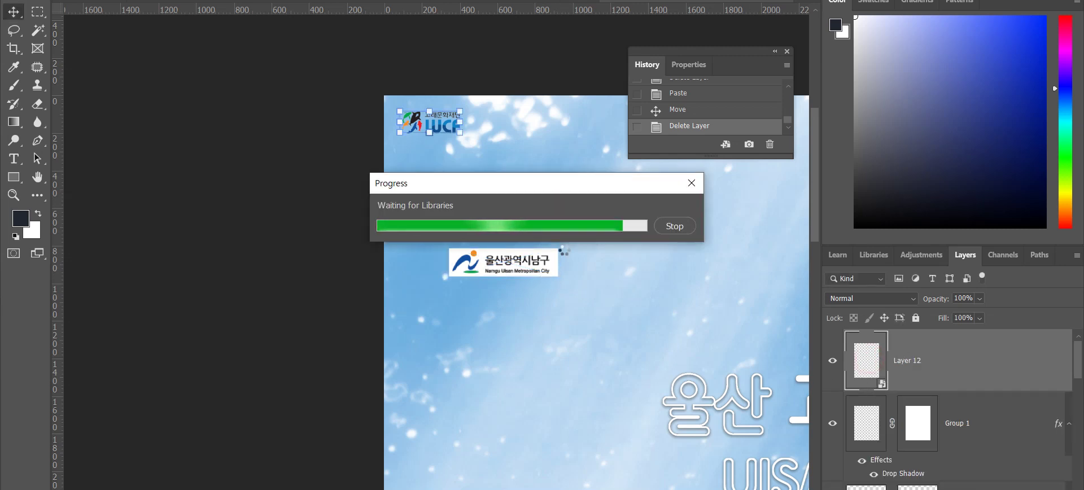
left_click(673, 226)
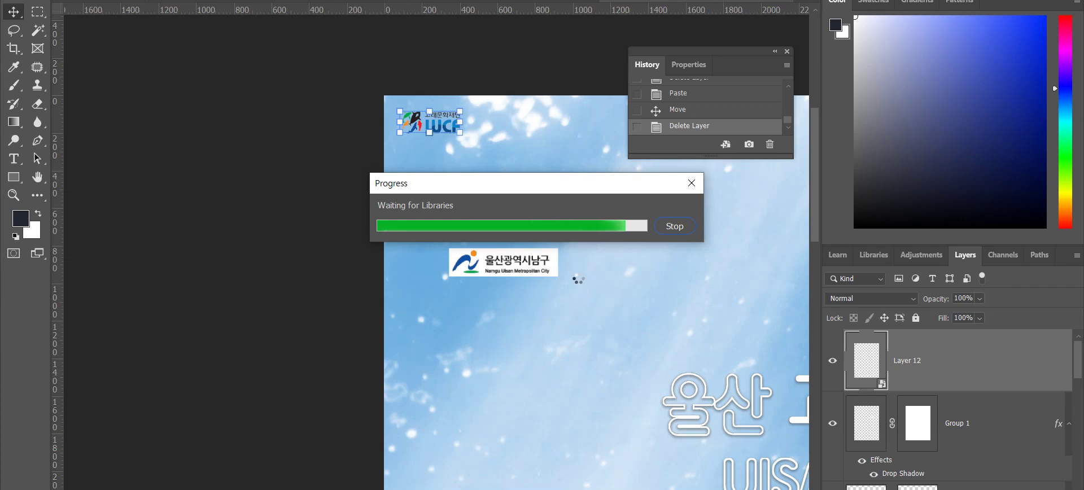
left_click(692, 182)
left_click(565, 174)
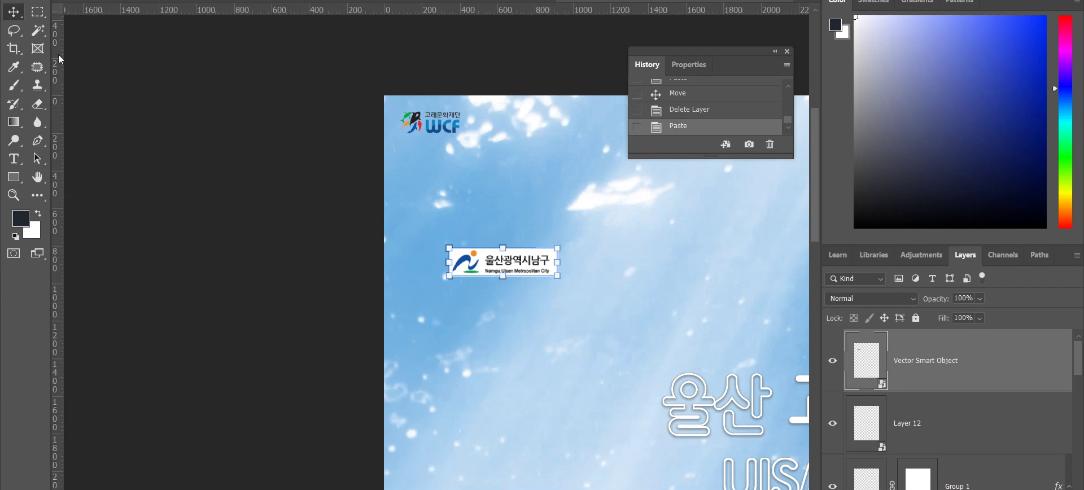
- Try to remove the 울산광역시남구 logo's white background by selecting it with the Magic Wand and deleting it
left_click(40, 33)
left_click(484, 250)
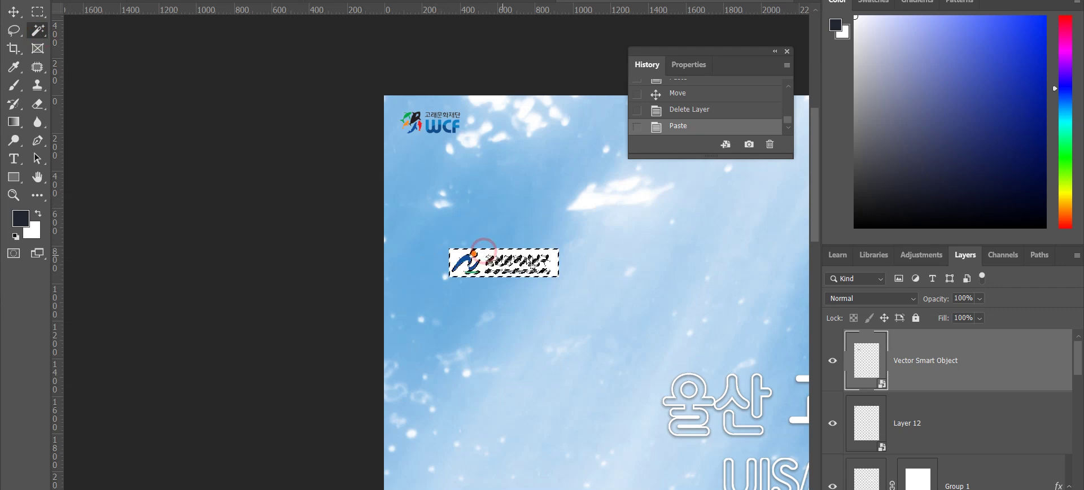
key("Delete")
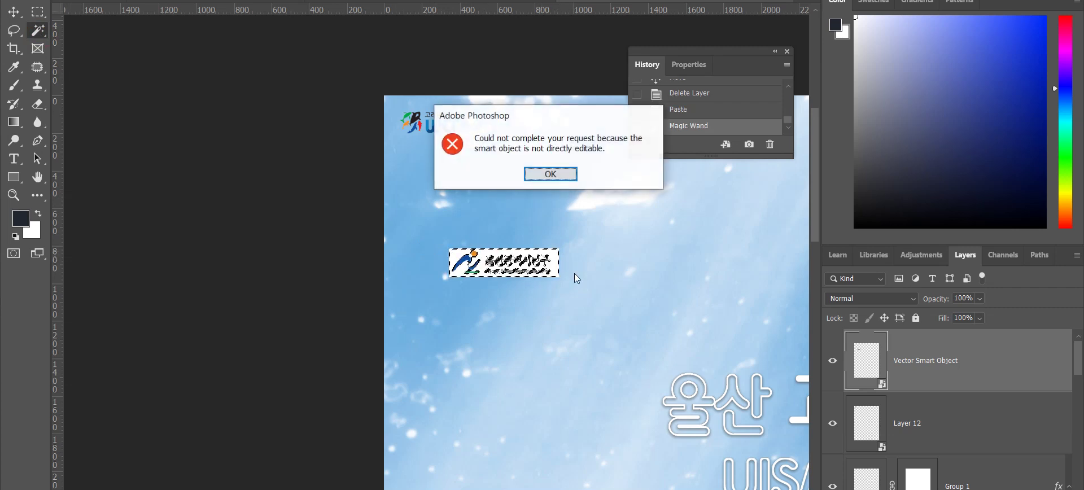
key("Return")
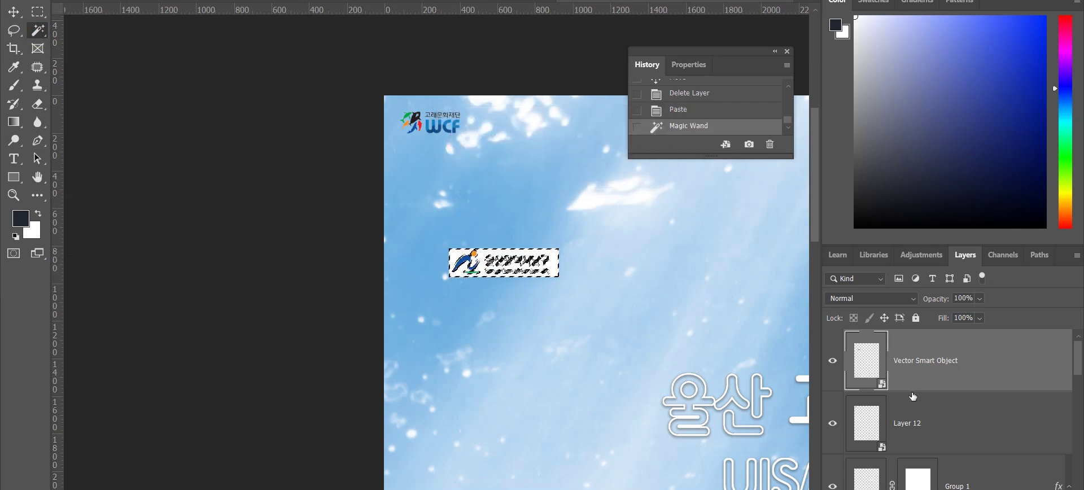
- Try grouping and merging the logo's smart object layer, and undo everything back to the pasted logo
right_click(888, 368)
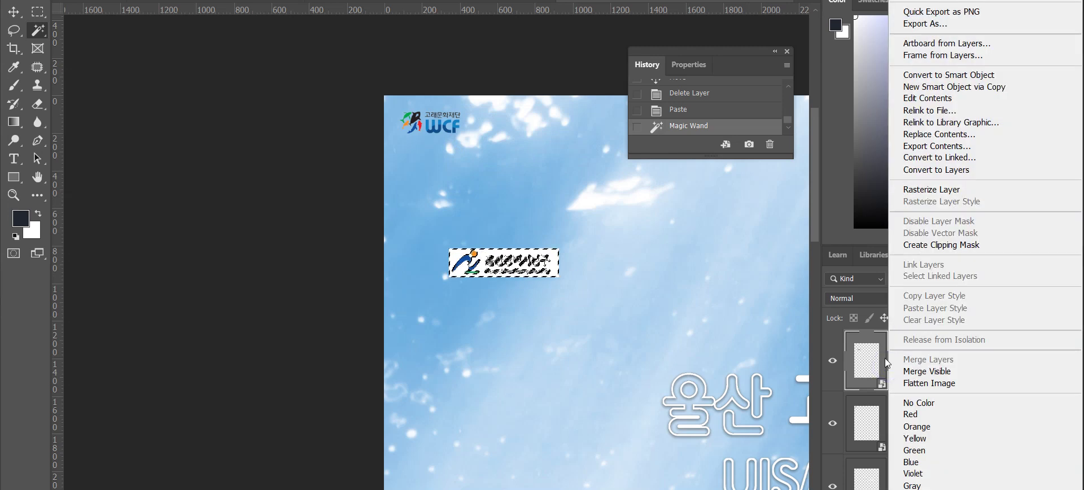
left_click(925, 367)
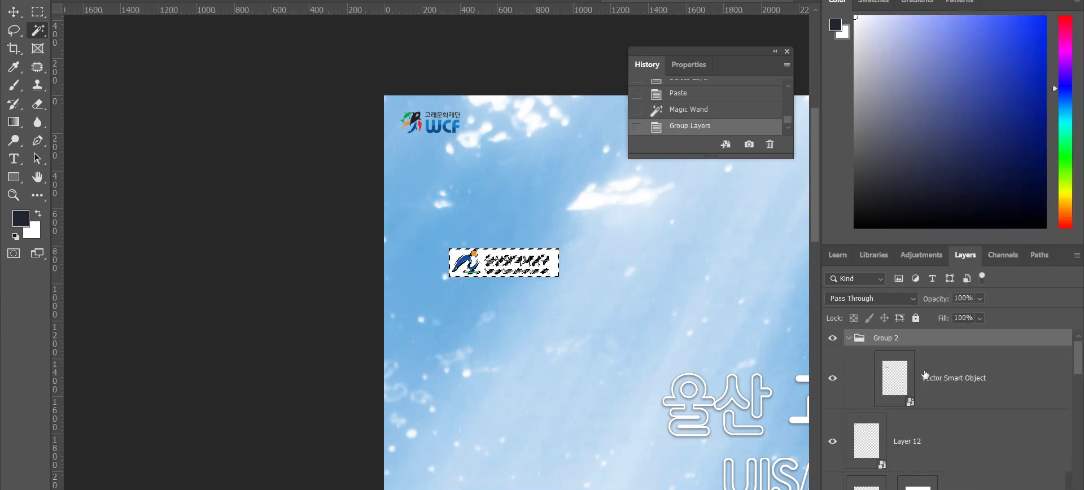
key("ctrl+e")
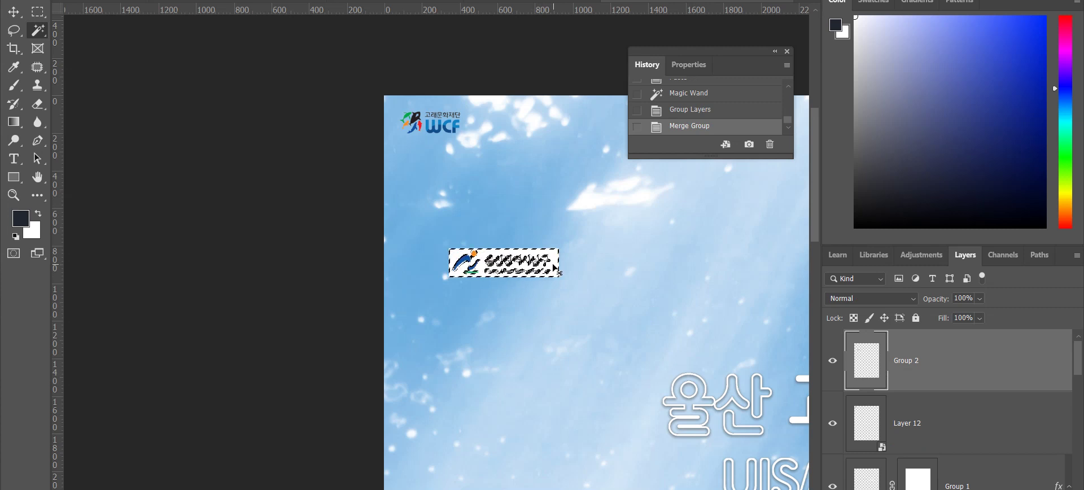
key("ctrl+z")
key("ctrl+z")
key("ctrl+z")
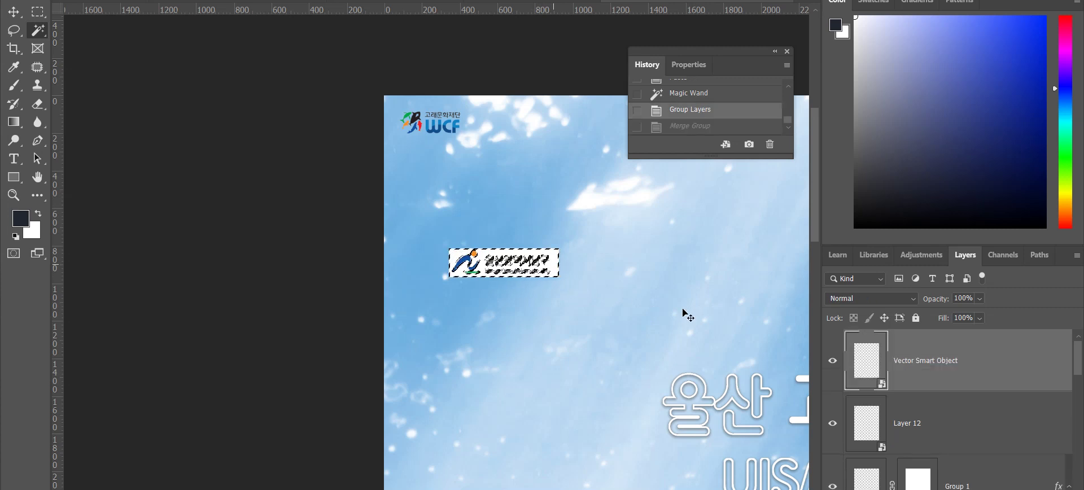
left_click(915, 369)
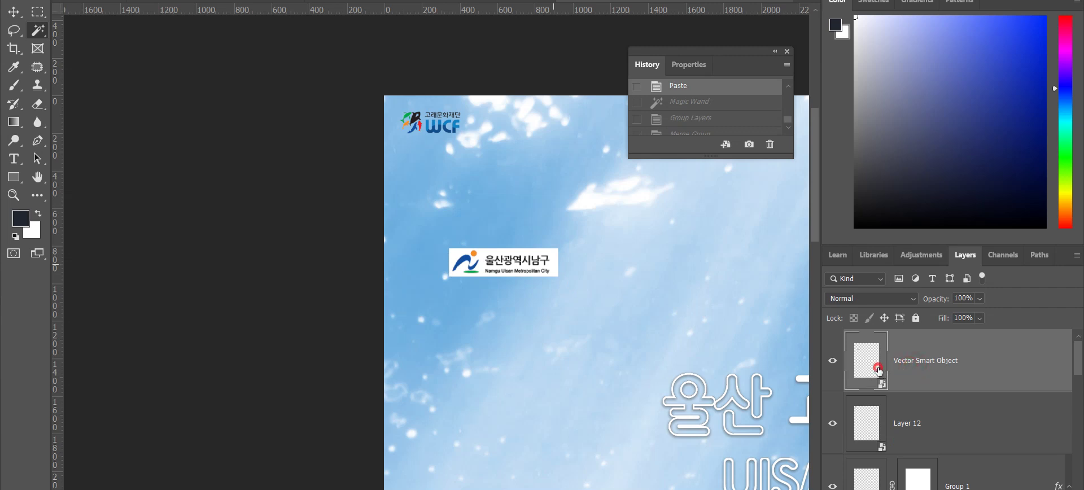
scroll(907, 418, "down", 2)
scroll(908, 418, "up", 2)
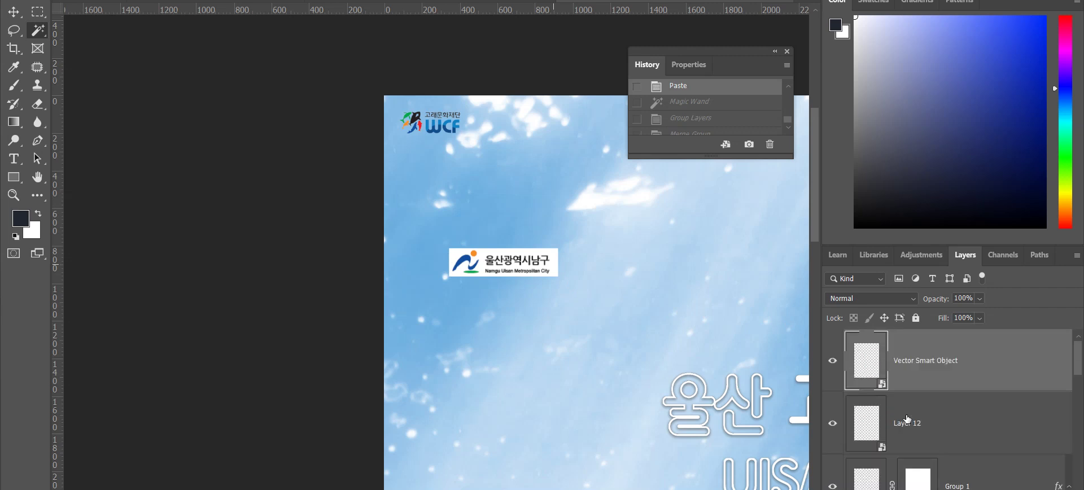
left_click(933, 369)
left_click(622, 320)
key("ctrl+z")
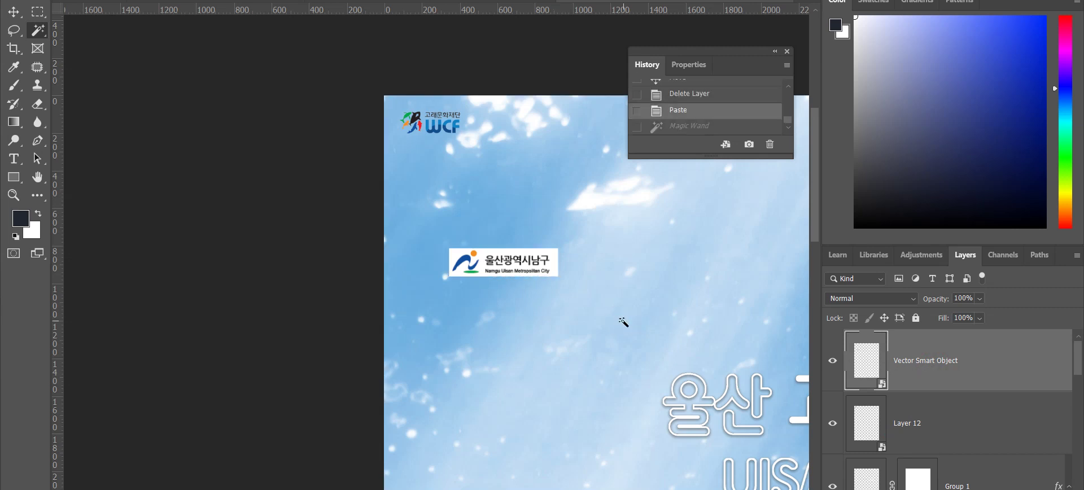
- Group the 울산광역시남구 logo's Vector Smart Object layer and merge the group into a regular pixel layer
key("ctrl+0")
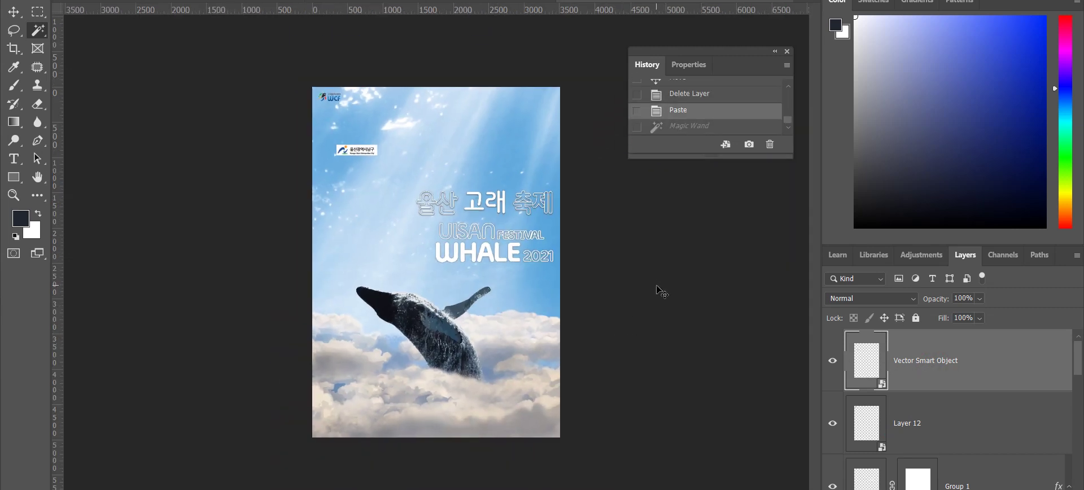
key("ctrl+plus")
key("ctrl+plus")
key("ctrl+minus")
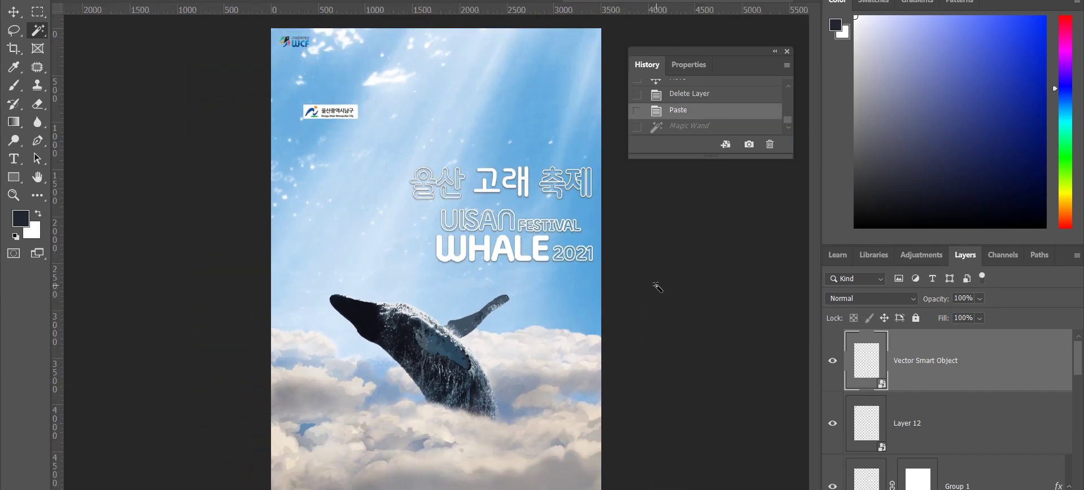
left_click(913, 410)
left_click(915, 368)
key("ctrl+g")
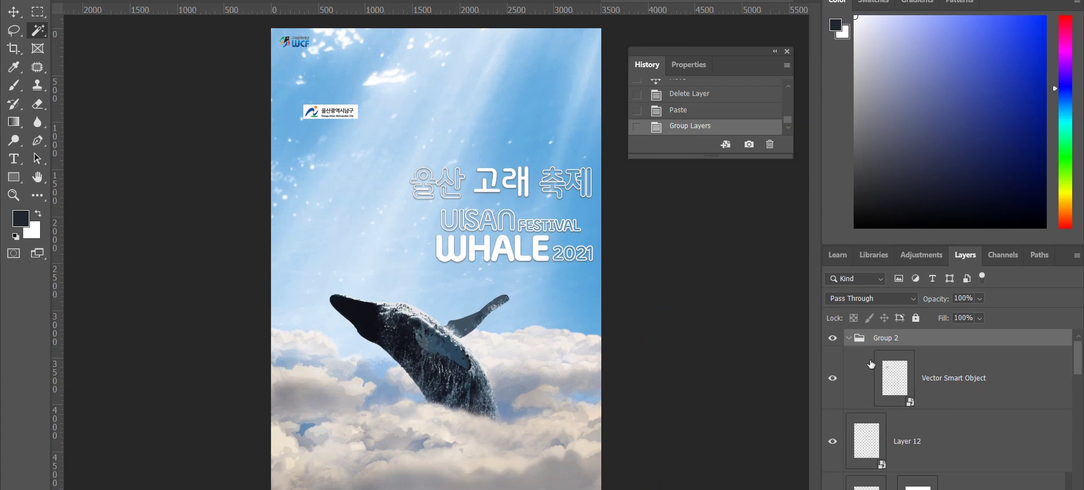
key("ctrl+e")
- Lock the merged logo layer's transparent pixels, select its white background with the Magic Wand, delete it and deselect
key("ctrl+plus")
key("ctrl+plus")
key("ctrl+plus")
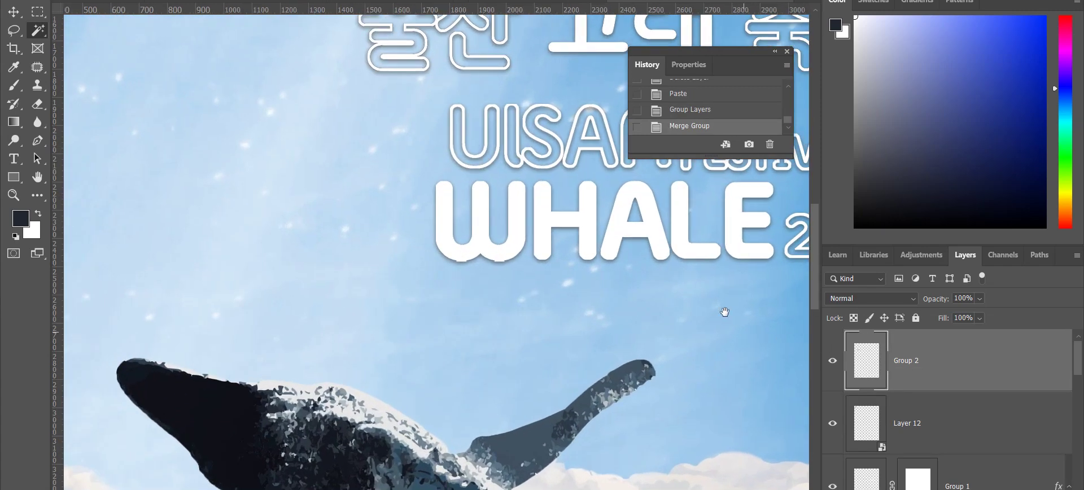
left_click_drag(725, 312, 319, 231)
left_click(853, 318)
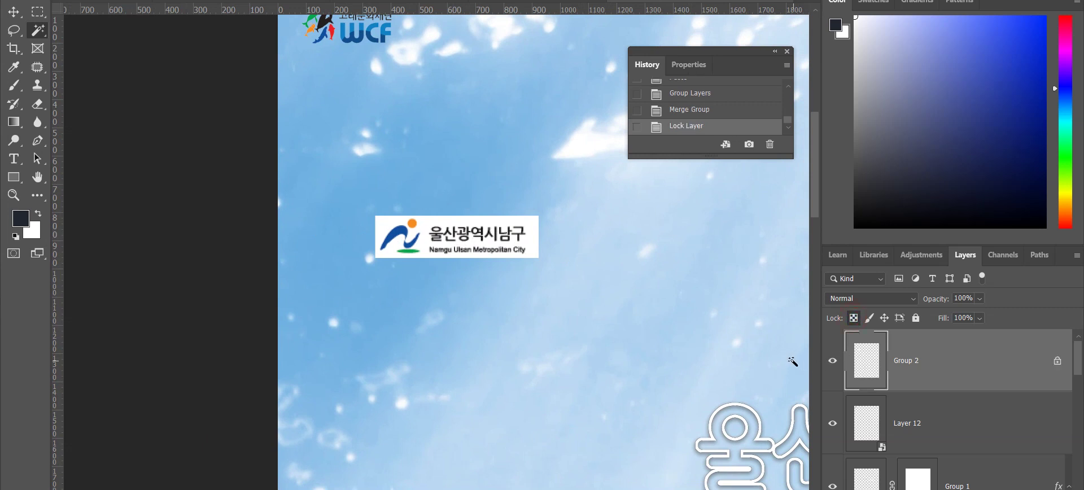
left_click(533, 239)
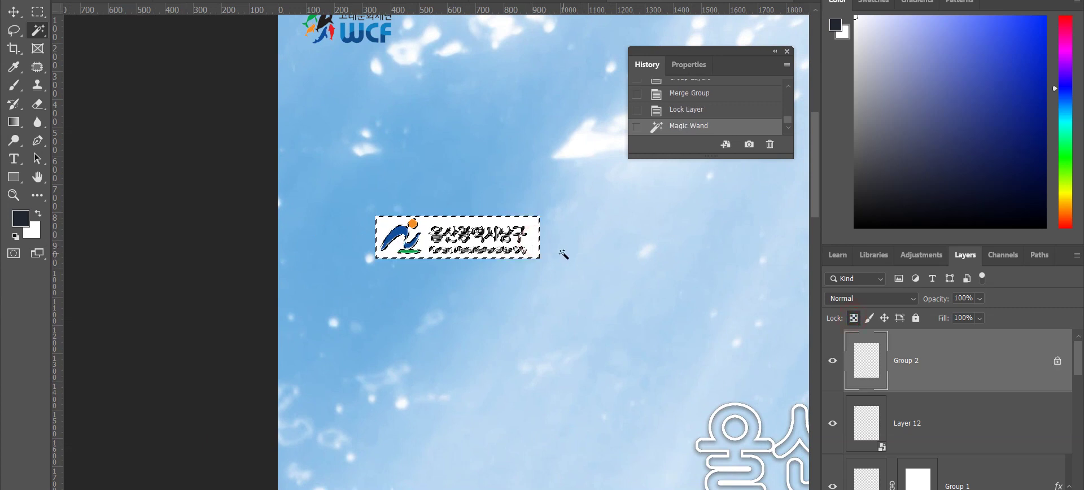
key("Delete")
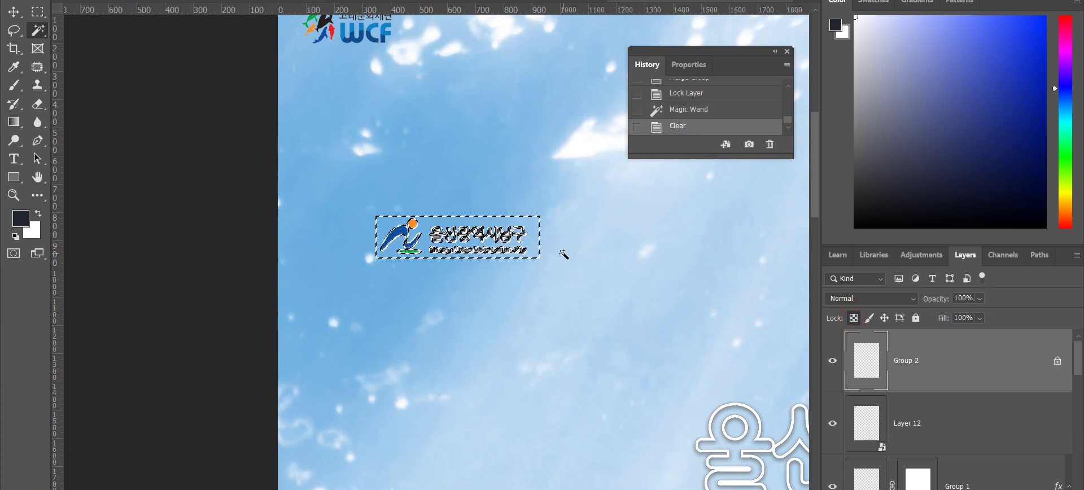
key("ctrl+d")
- Move the 울산광역시남구 logo beside the WCF logo and show the guides to line it up with the top margin guide
key("ctrl+t")
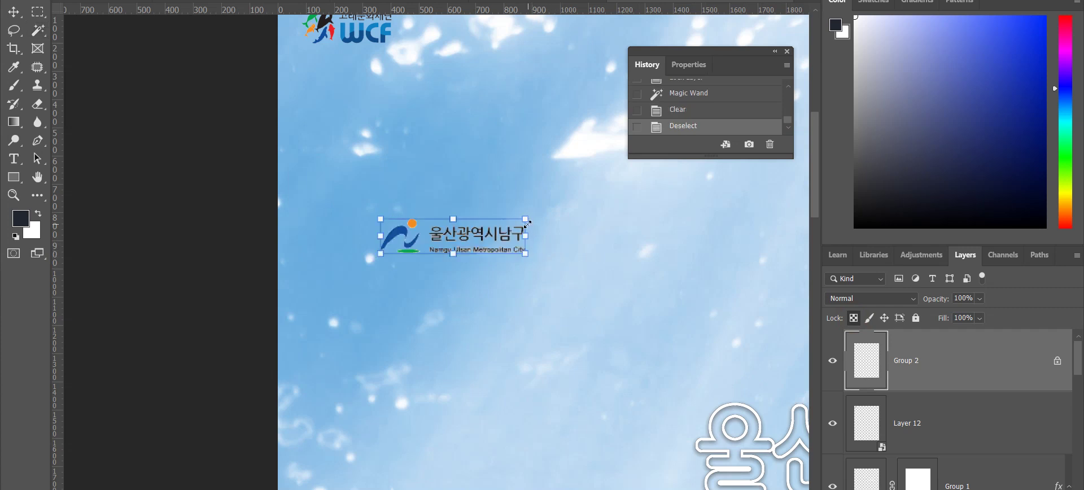
left_click_drag(526, 223, 549, 31)
left_click_drag(483, 181, 437, 350)
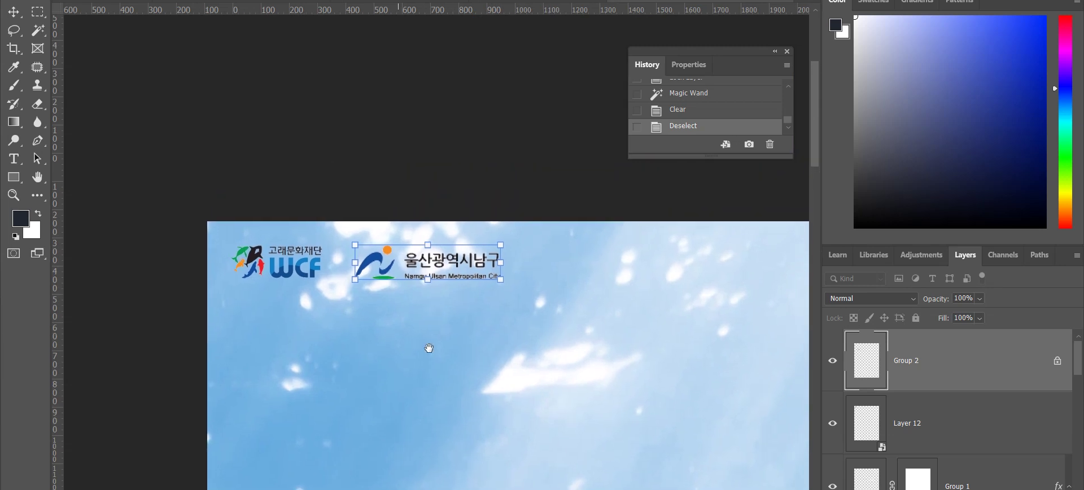
key("ctrl+semicolon")
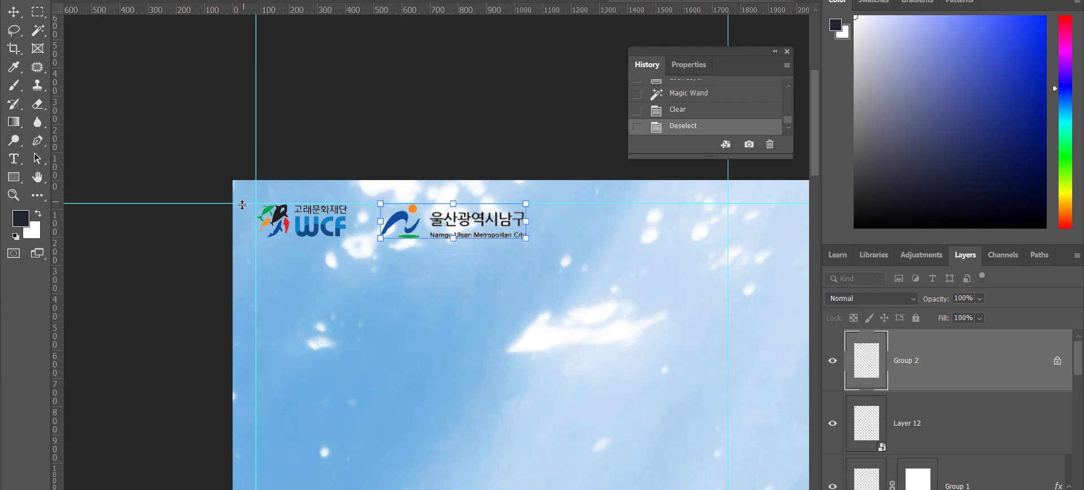
left_click_drag(341, 341, 175, 194)
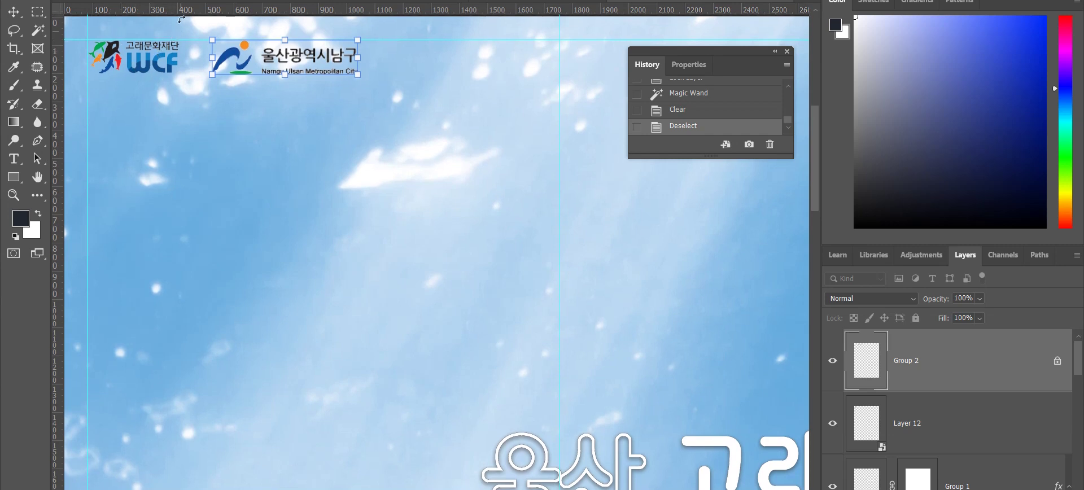
- Add vertical guides at the WCF logo's right edge and one margin width beyond it, using a rectangular marquee as spacer
left_click_drag(58, 82, 181, 108)
left_click(38, 11)
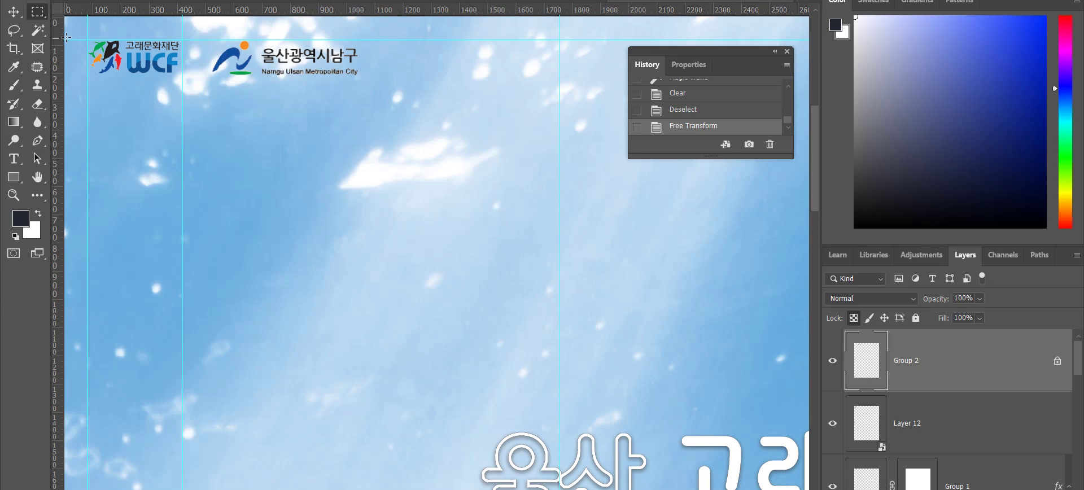
mouse_move(65, 17)
left_mouse_down()
mouse_move(85, 48)
mouse_move(98, 37)
mouse_move(191, 57)
left_mouse_up()
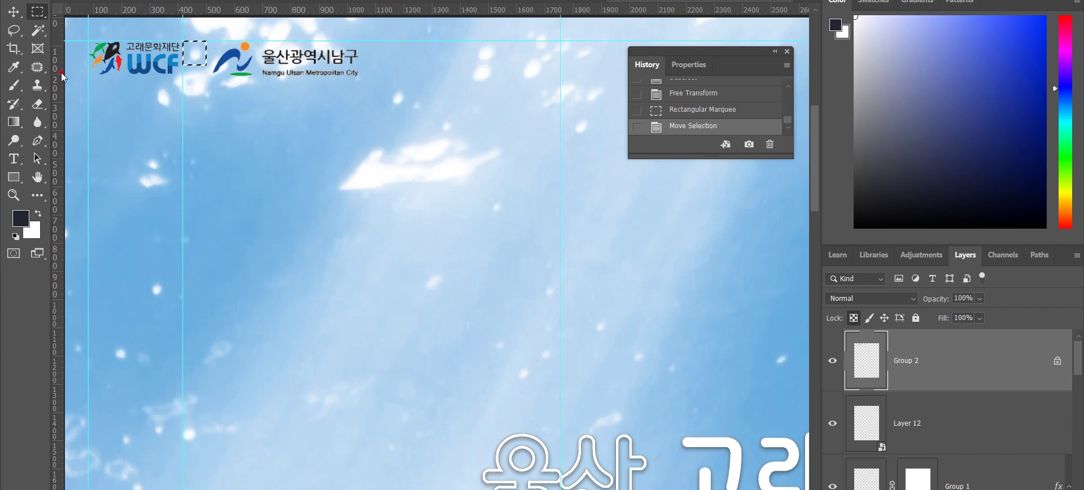
left_click_drag(61, 77, 207, 62)
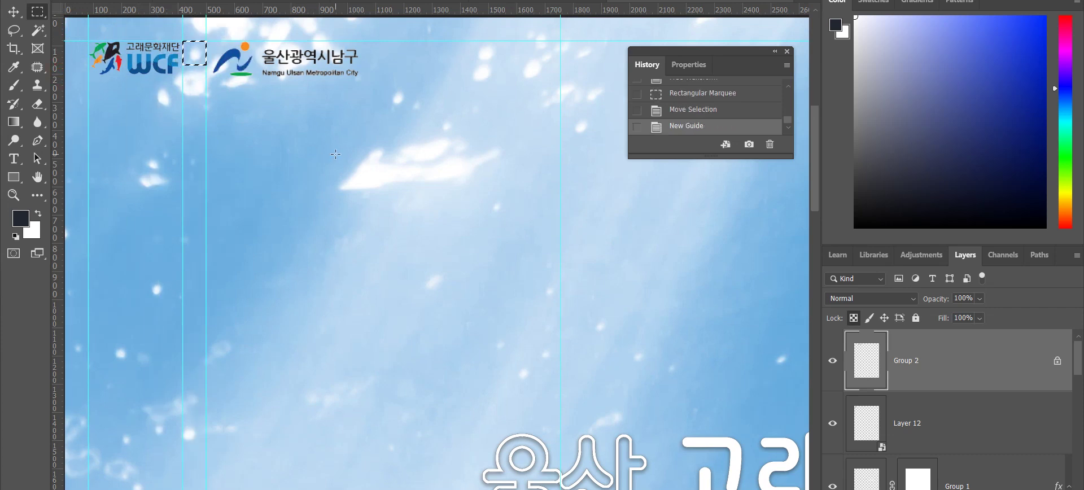
key("ctrl+minus")
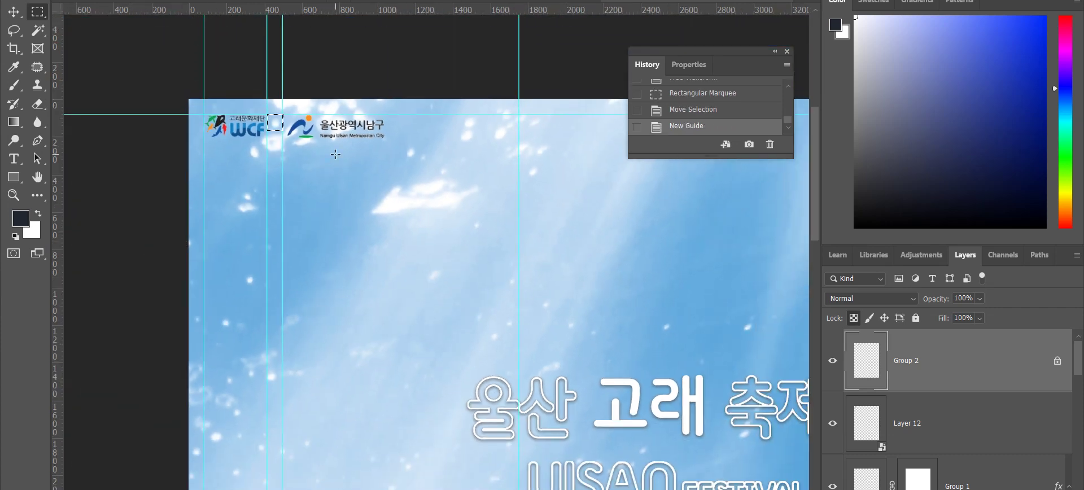
key("ctrl+d")
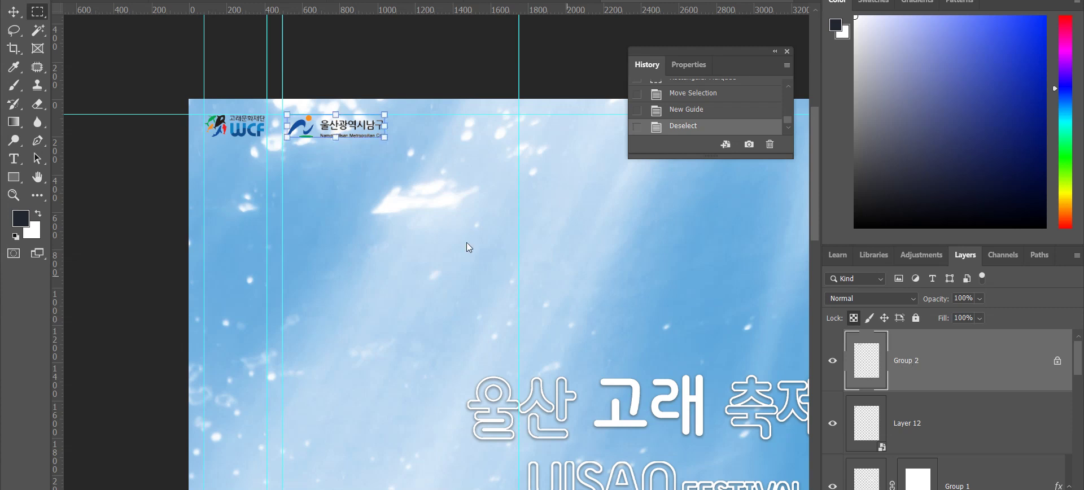
- Shift the 울산광역시남구 logo until its left edge meets the new spacing guide, commit the transform, and hide the guides
left_click(348, 124)
left_click_drag(345, 124, 340, 124)
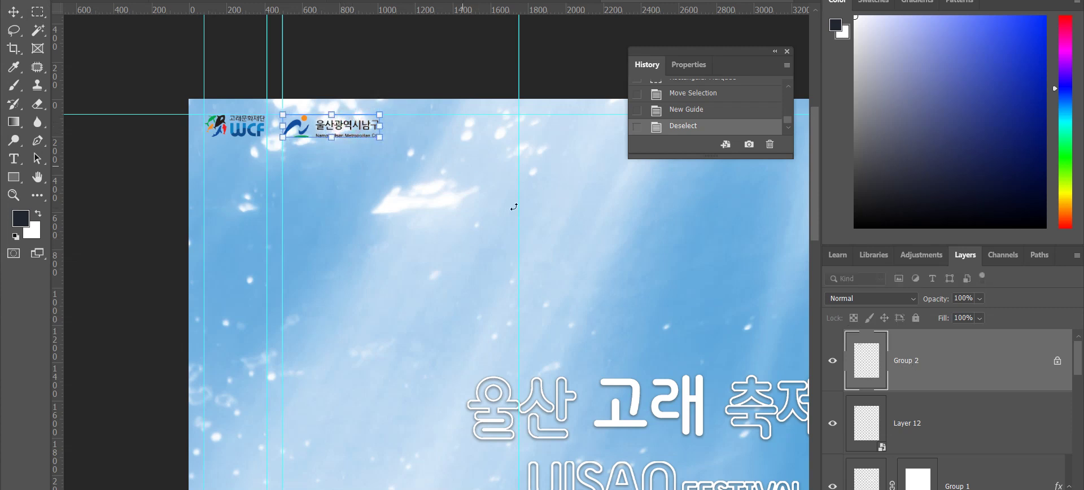
key("m")
scroll(514, 206, "down", 2)
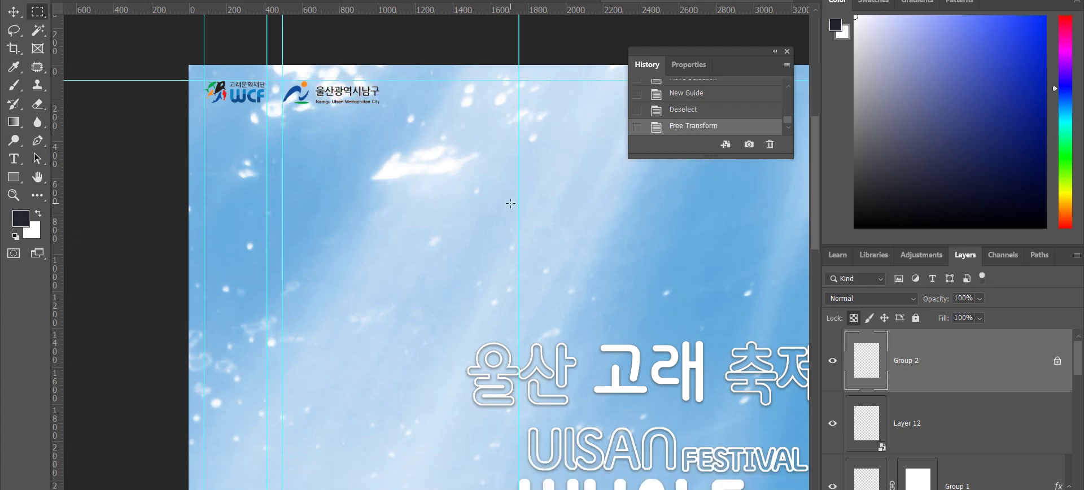
scroll(514, 209, "down", 2)
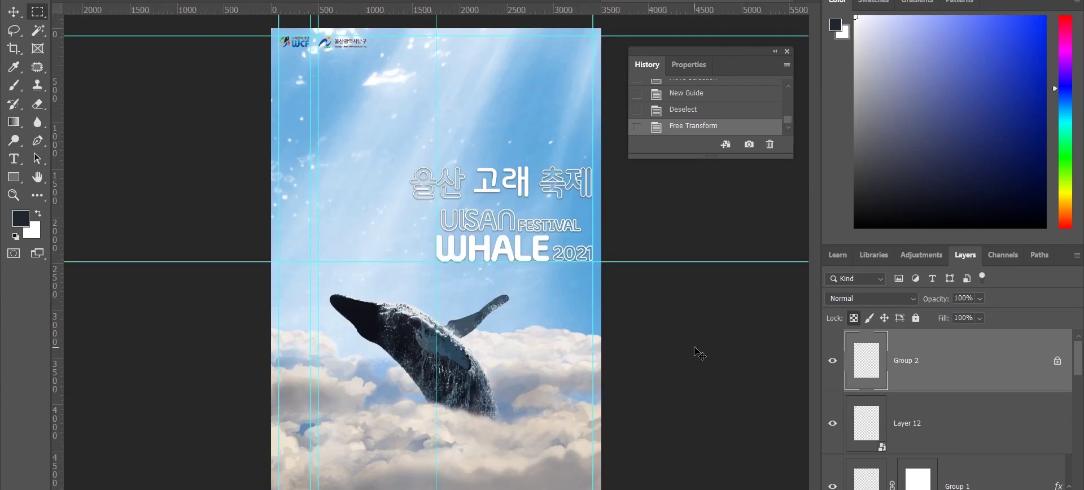
key("ctrl+semicolon")
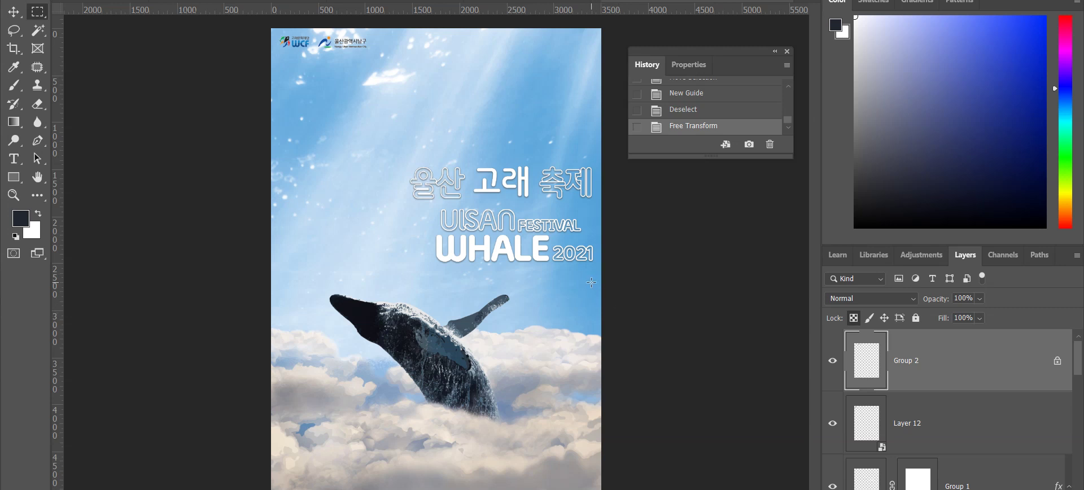
- Show the guides again and add a horizontal guide between the ULSAN FESTIVAL line and the WHALE 2021 line
key("ctrl+semicolon")
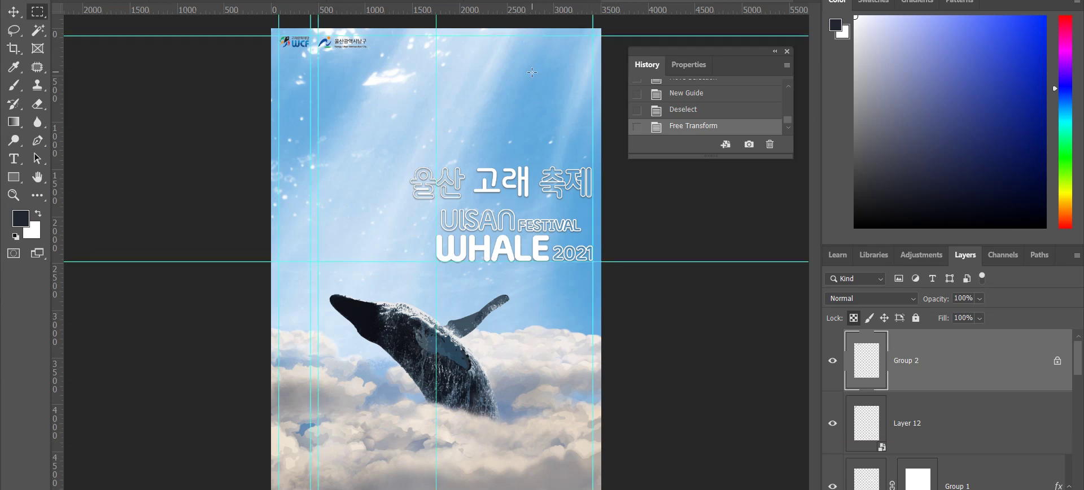
key("ctrl+plus")
key("ctrl+plus")
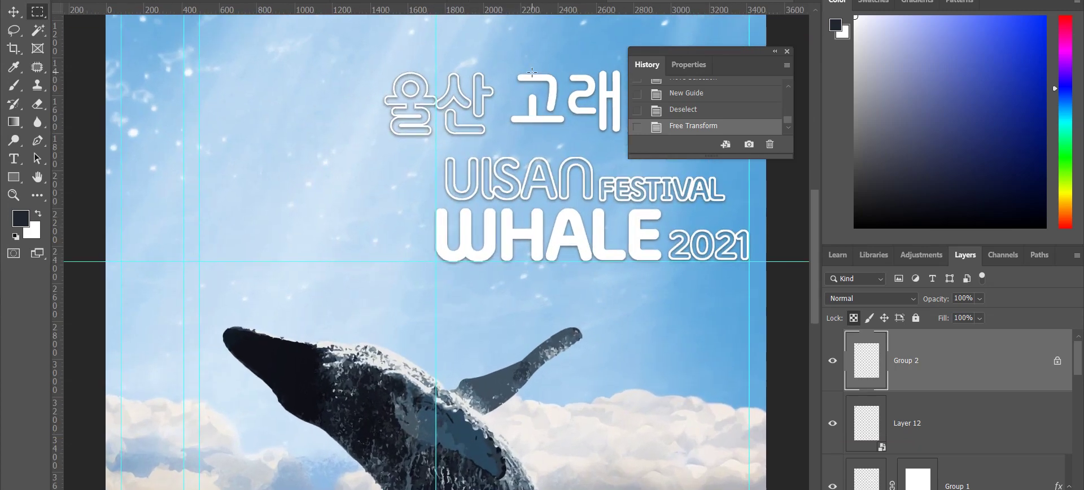
left_click_drag(411, 172, 333, 213)
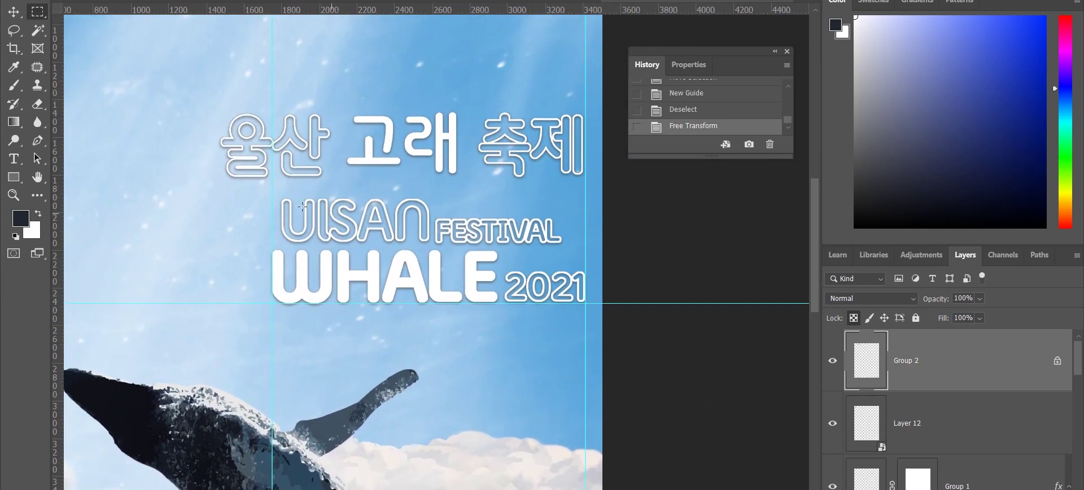
left_click_drag(440, 9, 454, 246)
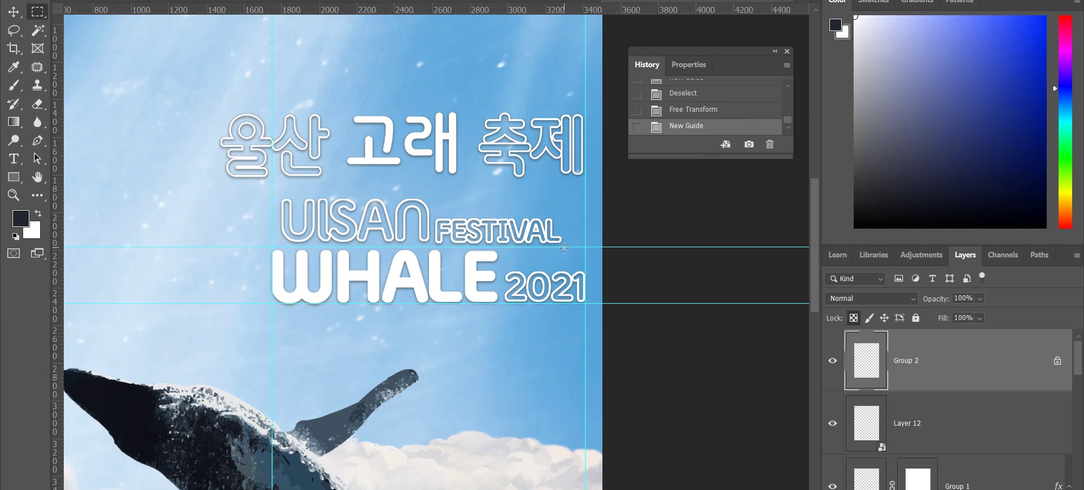
- Use a rectangular marquee as tall as the WHALE line to place another horizontal guide above the ULSAN FESTIVAL line
left_click_drag(564, 246, 449, 209)
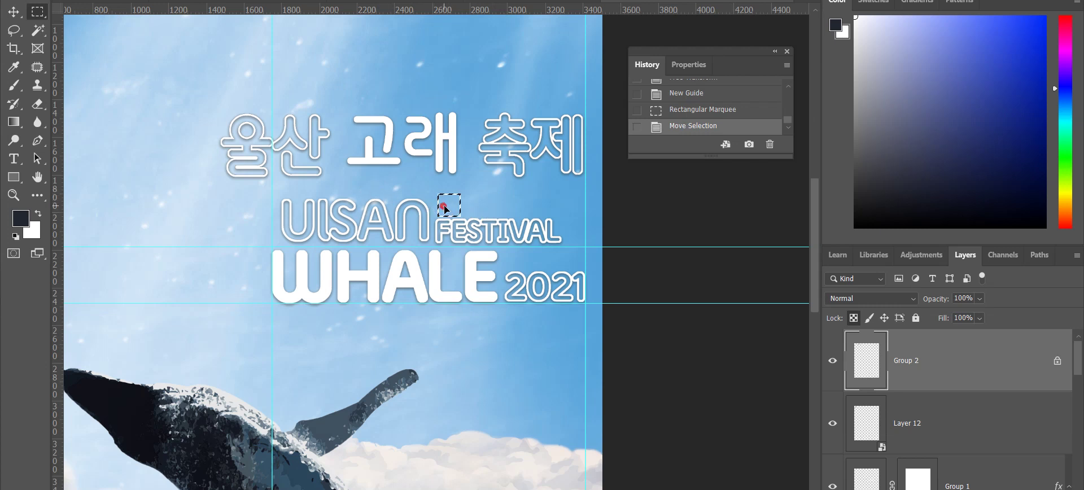
left_click_drag(441, 205, 264, 229)
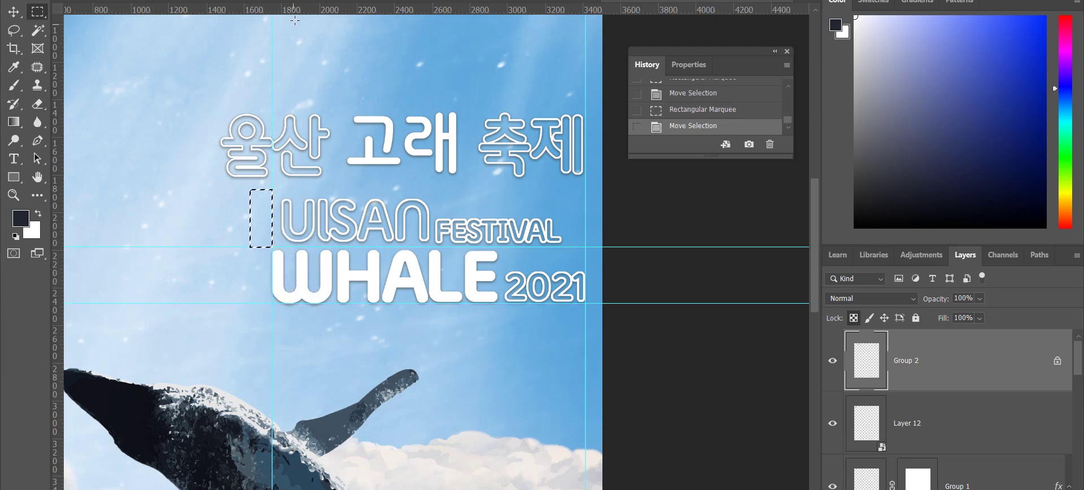
left_click_drag(295, 9, 299, 190)
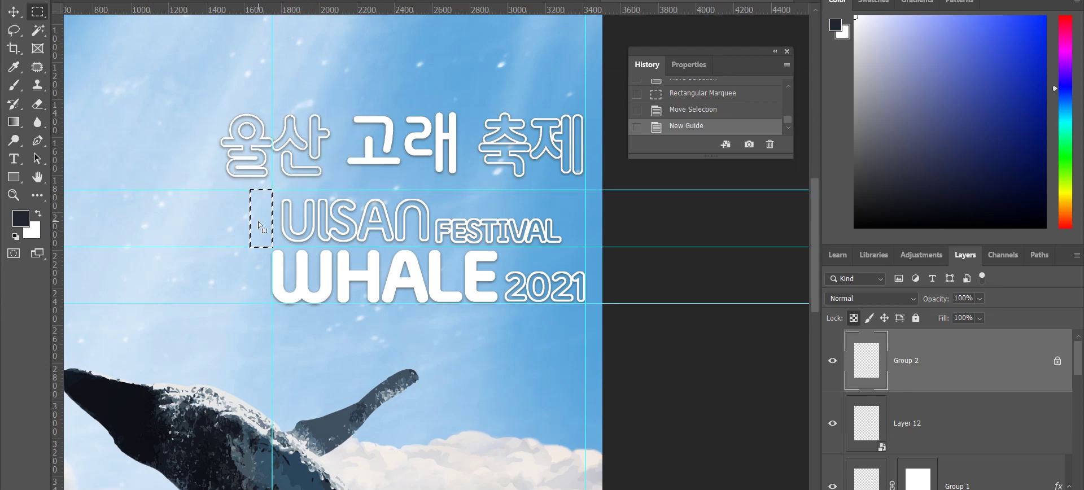
- Clear the marquee selection and save the poster
left_click(320, 237)
key("ctrl+minus")
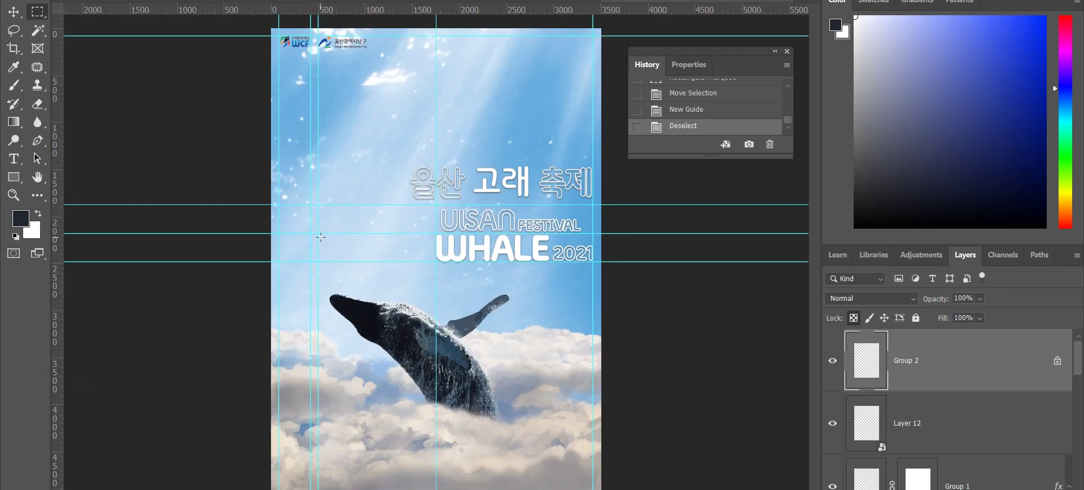
key("ctrl+plus")
key("ctrl+minus")
key("ctrl+s")
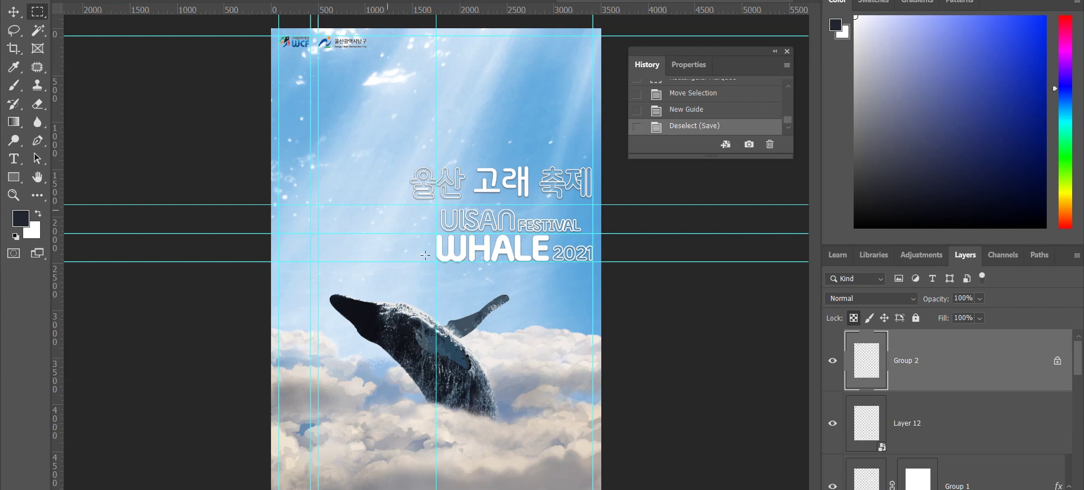